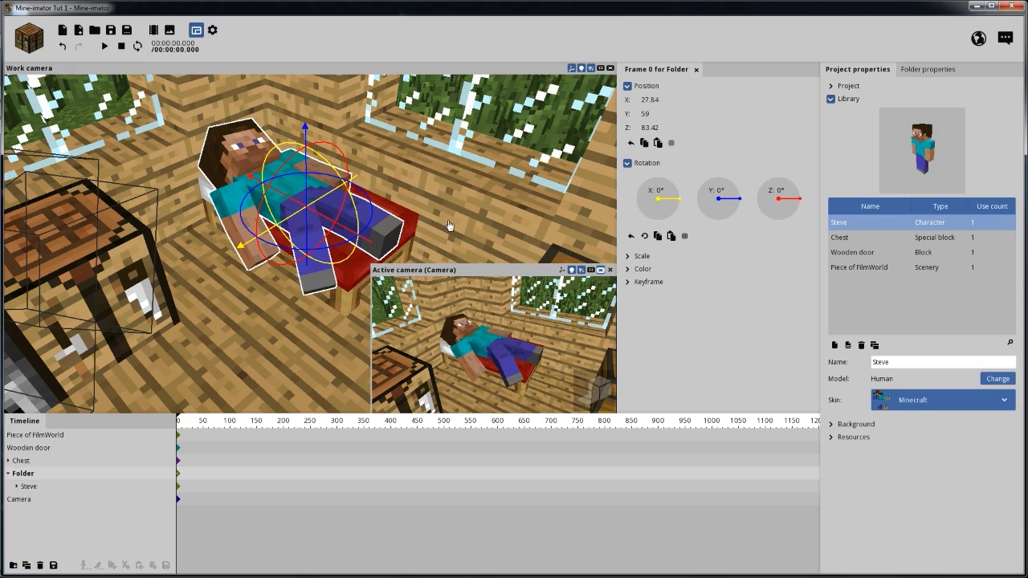
{"action": "middle_click_drag", "start_coordinate": [450, 221], "coordinate": [514, 225]}
{"action": "mouse_move", "coordinate": [378, 225]}
{"action": "left_mouse_down"}
{"action": "mouse_move", "coordinate": [368, 231]}
{"action": "mouse_move", "coordinate": [394, 217]}
{"action": "mouse_move", "coordinate": [379, 224]}
{"action": "left_mouse_up"}
{"action": "mouse_move", "coordinate": [175, 246]}
{"action": "left_mouse_down"}
{"action": "mouse_move", "coordinate": [193, 273]}
{"action": "mouse_move", "coordinate": [184, 259]}
{"action": "left_mouse_up"}
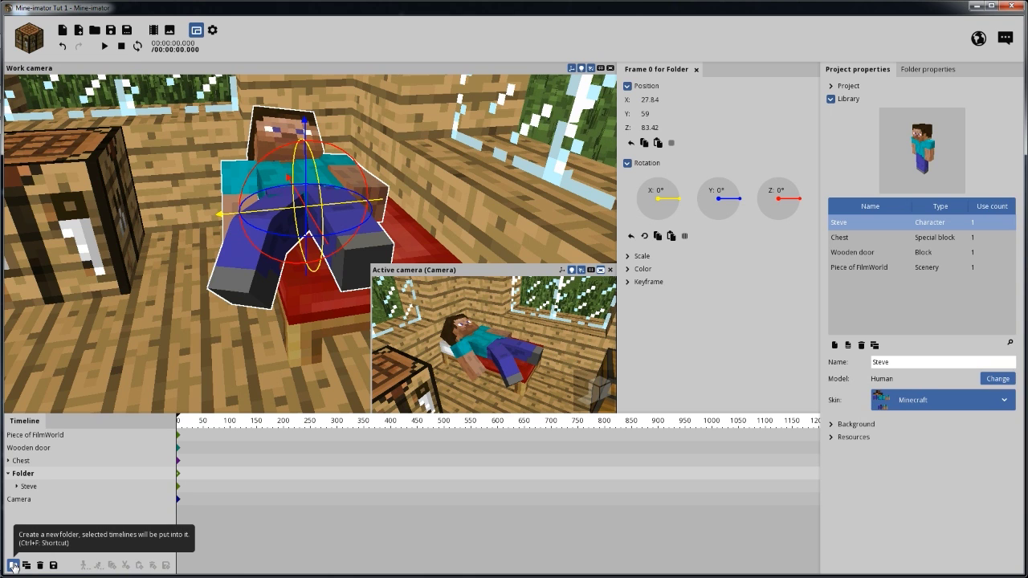
{"action": "left_click", "coordinate": [32, 38]}
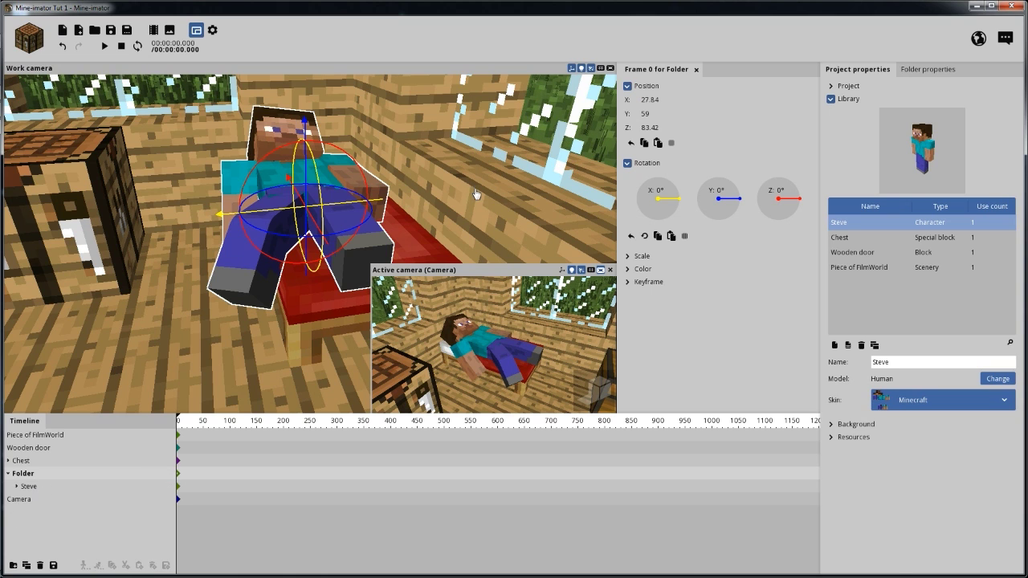
{"action": "right_click_drag", "start_coordinate": [470, 184], "coordinate": [430, 193]}
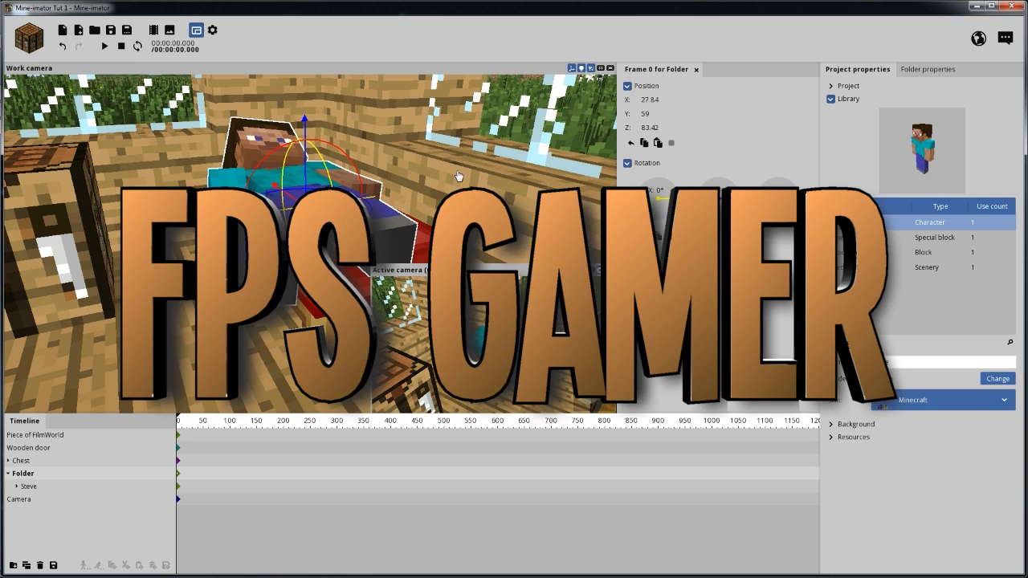
{"action": "left_click_drag", "start_coordinate": [239, 247], "coordinate": [329, 246]}
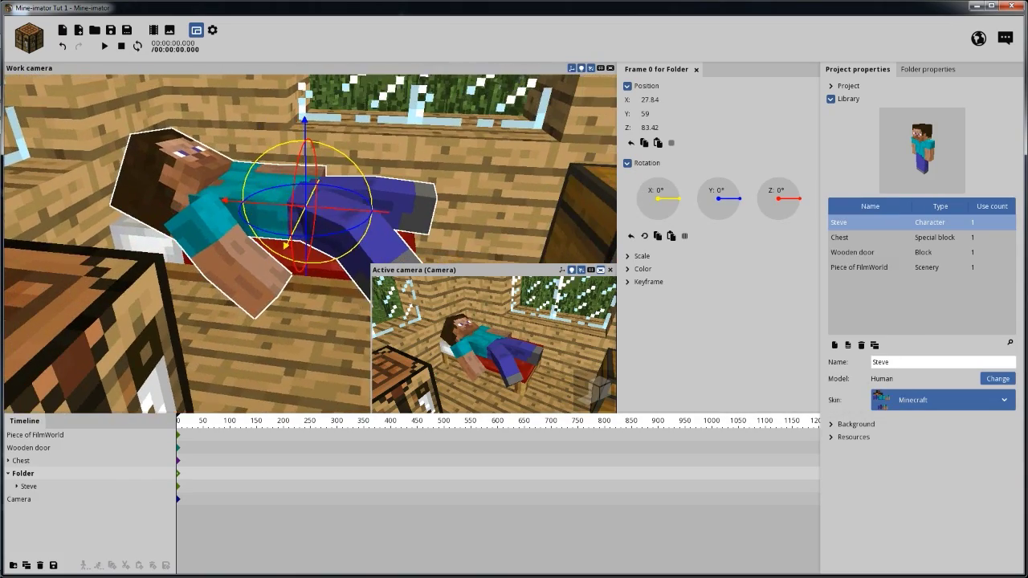
Shrink the active camera preview so it covers less of the work camera view.
{"action": "right_click_drag", "start_coordinate": [459, 191], "coordinate": [407, 212]}
{"action": "right_click_drag", "start_coordinate": [509, 152], "coordinate": [523, 208]}
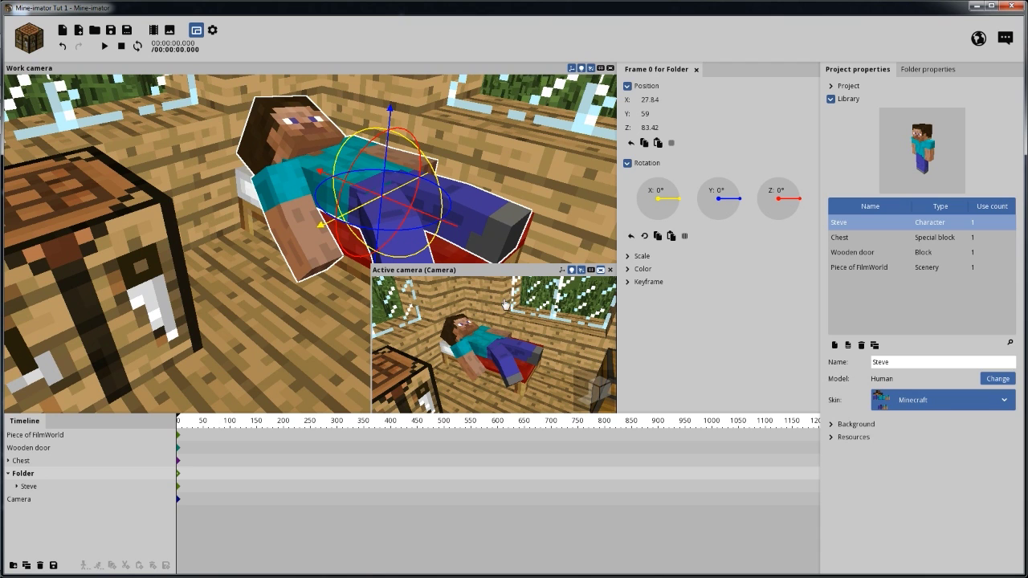
{"action": "left_click_drag", "start_coordinate": [368, 263], "coordinate": [410, 285]}
{"action": "right_click_drag", "start_coordinate": [506, 212], "coordinate": [509, 219]}
{"action": "right_click_drag", "start_coordinate": [290, 257], "coordinate": [291, 240]}
{"action": "left_click_drag", "start_coordinate": [315, 243], "coordinate": [362, 236]}
{"action": "left_click_drag", "start_coordinate": [414, 207], "coordinate": [456, 215]}
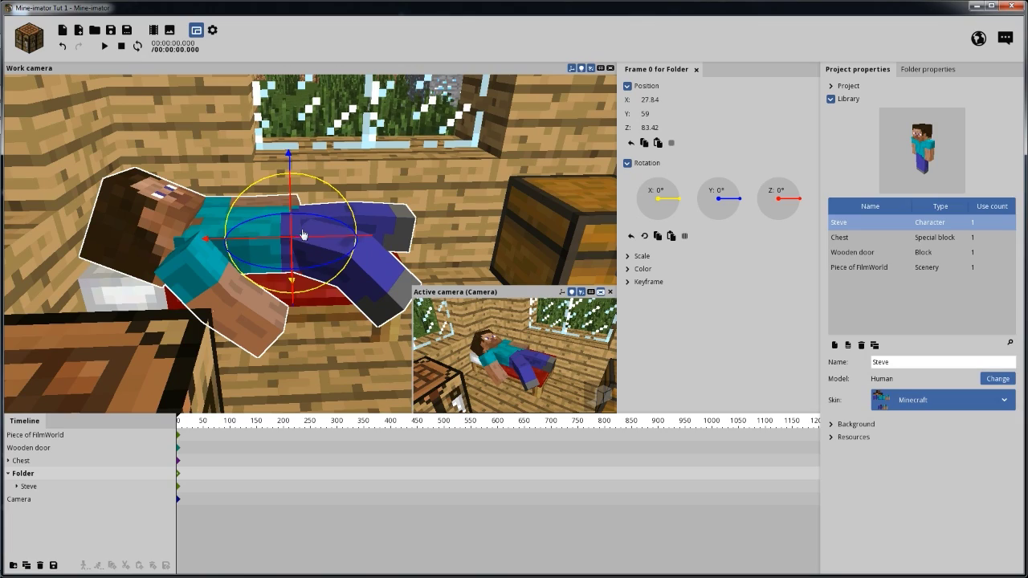
{"action": "left_click_drag", "start_coordinate": [417, 210], "coordinate": [414, 121]}
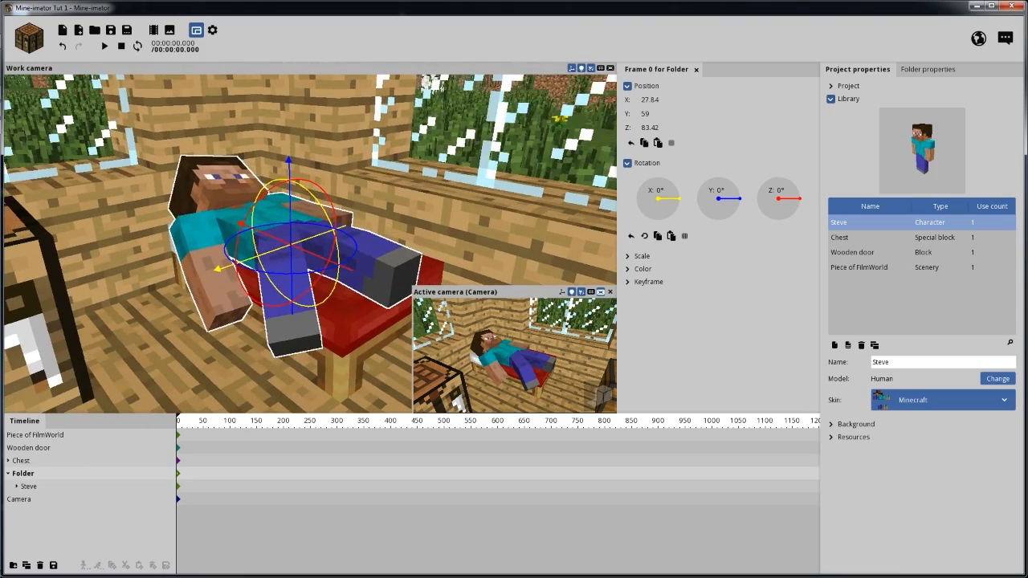
{"action": "right_click_drag", "start_coordinate": [310, 245], "coordinate": [297, 281]}
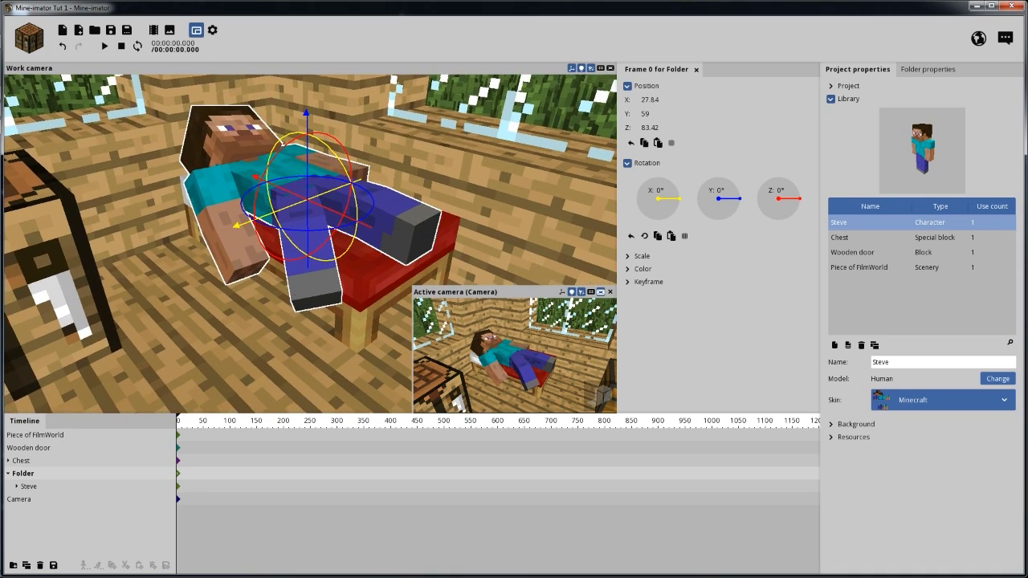
{"action": "right_click_drag", "start_coordinate": [536, 179], "coordinate": [538, 163]}
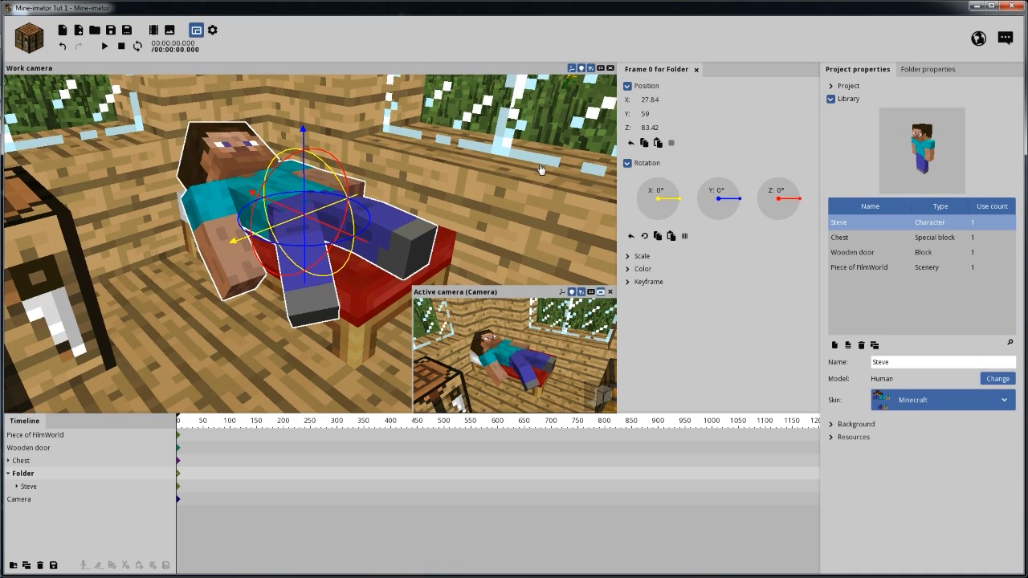
{"action": "right_click_drag", "start_coordinate": [458, 210], "coordinate": [473, 213]}
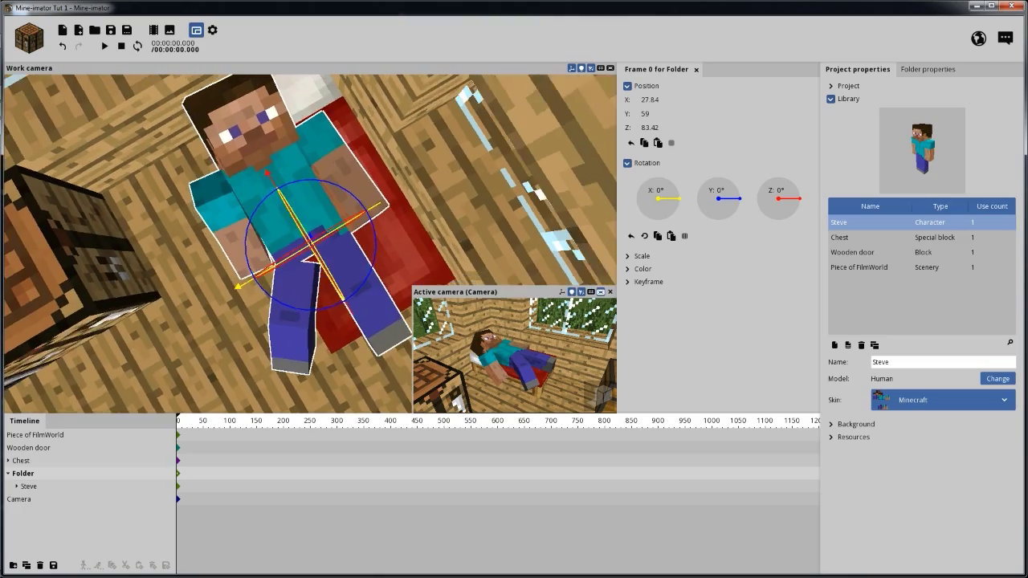
{"action": "left_click_drag", "start_coordinate": [308, 244], "coordinate": [336, 205]}
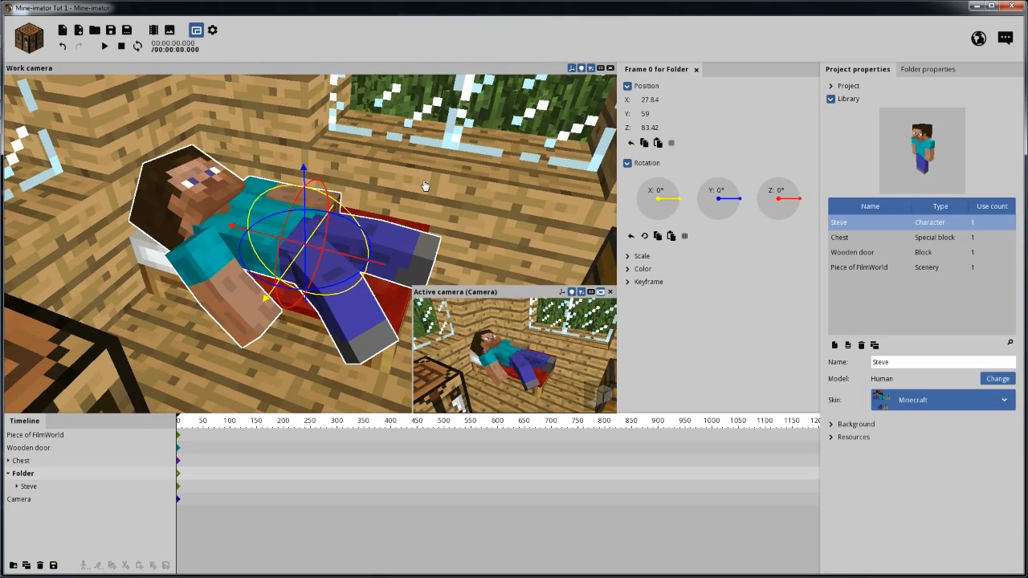
{"action": "left_click_drag", "start_coordinate": [426, 186], "coordinate": [336, 181]}
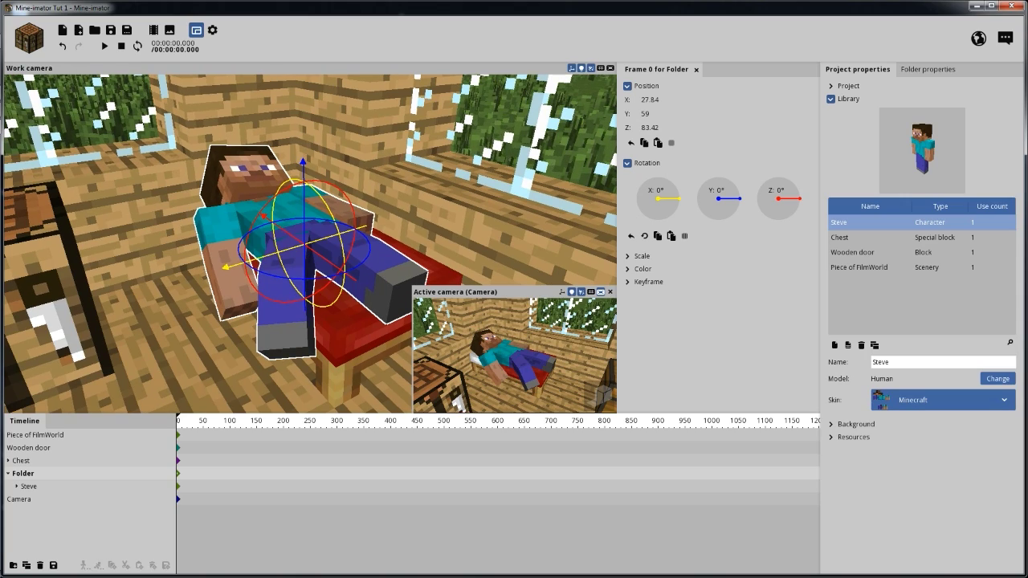
{"action": "left_click_drag", "start_coordinate": [416, 220], "coordinate": [442, 225]}
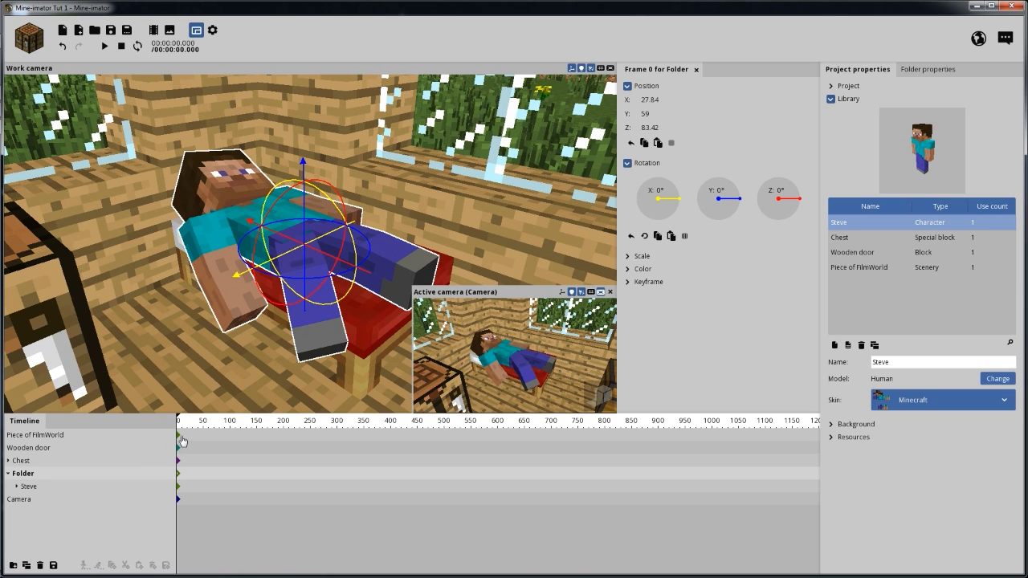
Expand Steve's body parts in the timeline and enlarge the timeline area to show every track, keeping the folder selected.
{"action": "left_click", "coordinate": [16, 487]}
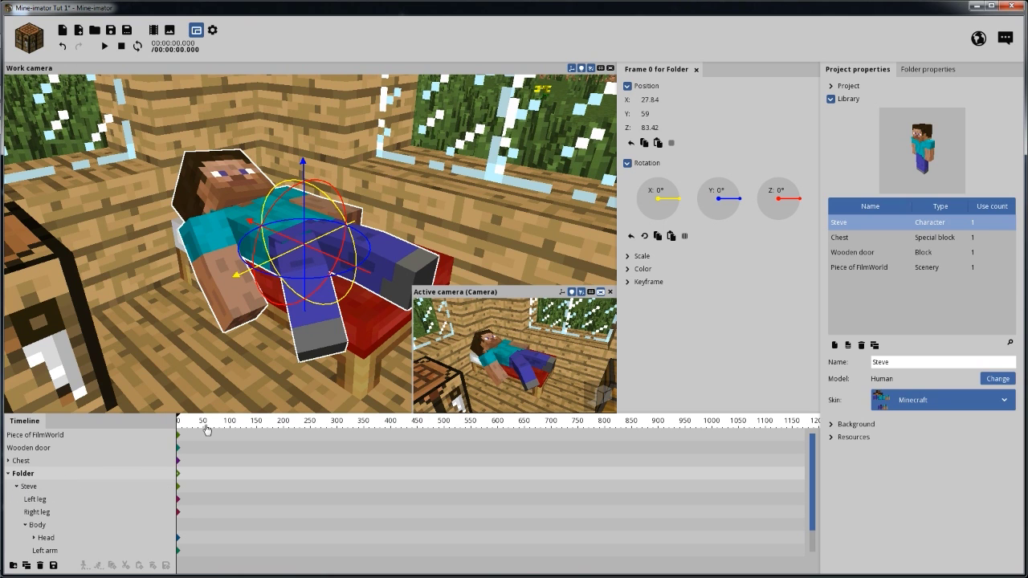
{"action": "left_click_drag", "start_coordinate": [212, 413], "coordinate": [216, 381]}
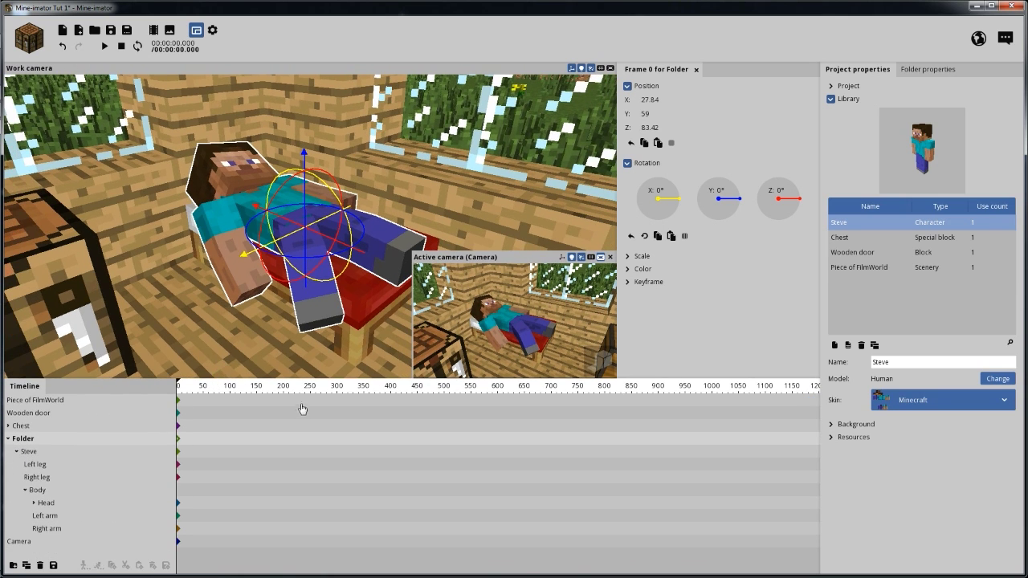
{"action": "left_click", "coordinate": [93, 455]}
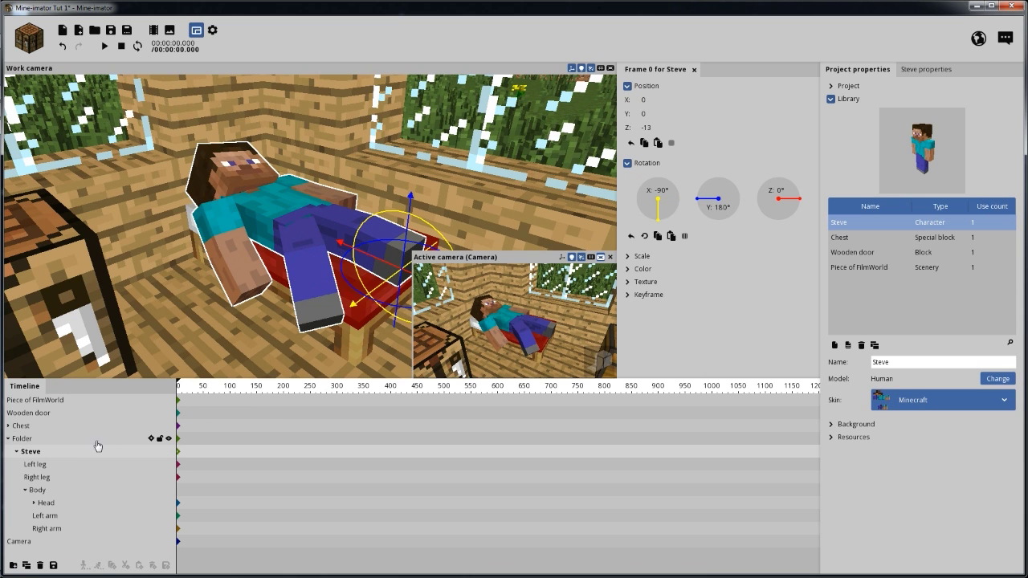
{"action": "left_click", "coordinate": [86, 439]}
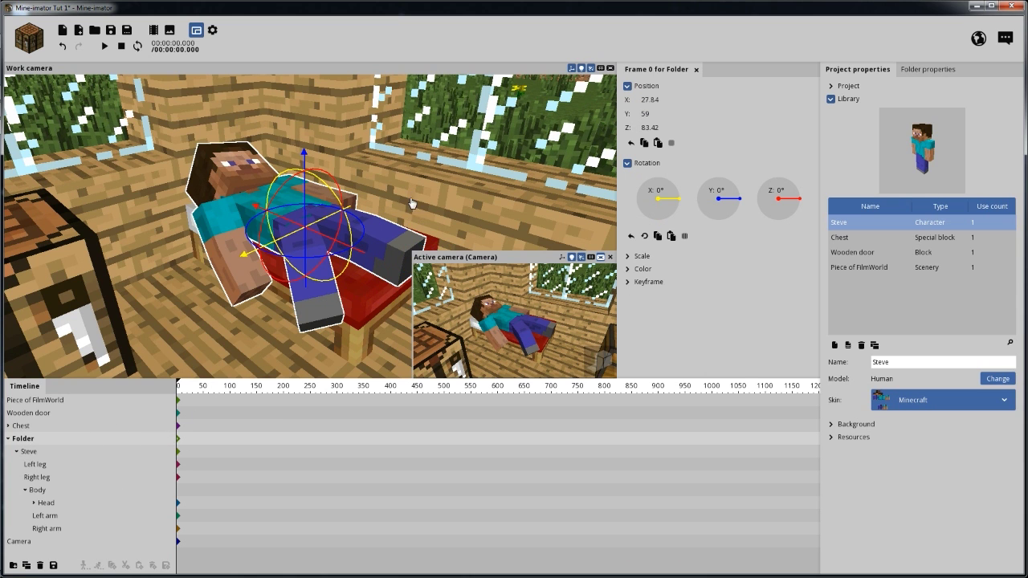
{"action": "right_click_drag", "start_coordinate": [411, 203], "coordinate": [404, 290]}
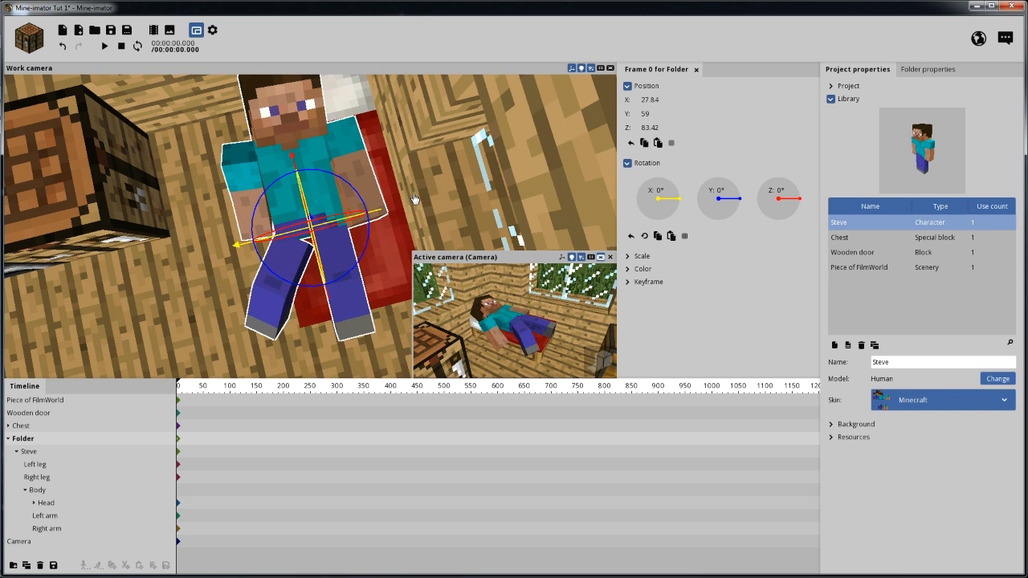
{"action": "scroll", "coordinate": [415, 198], "scroll_direction": "down", "scroll_amount": 2}
{"action": "scroll", "coordinate": [403, 214], "scroll_direction": "down", "scroll_amount": 2}
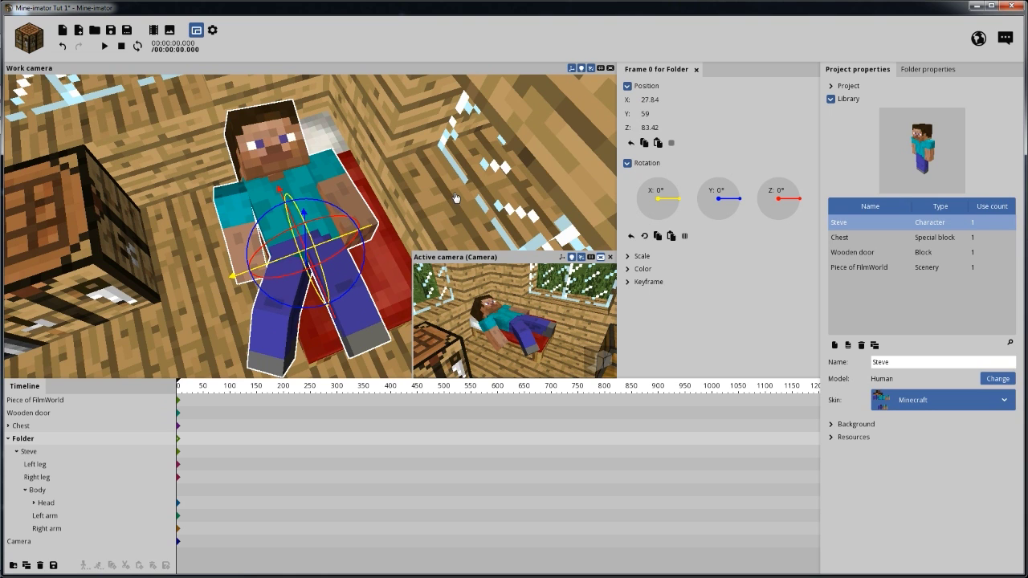
{"action": "left_click_drag", "start_coordinate": [375, 197], "coordinate": [348, 231]}
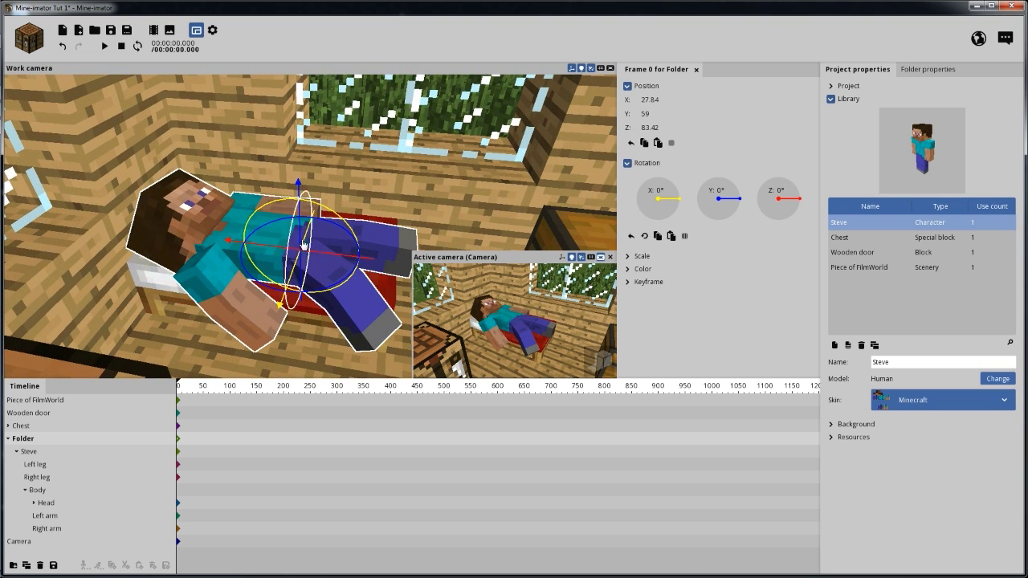
{"action": "middle_click_drag", "start_coordinate": [349, 230], "coordinate": [321, 241]}
{"action": "left_click_drag", "start_coordinate": [458, 210], "coordinate": [416, 216]}
{"action": "right_click_drag", "start_coordinate": [377, 198], "coordinate": [385, 230]}
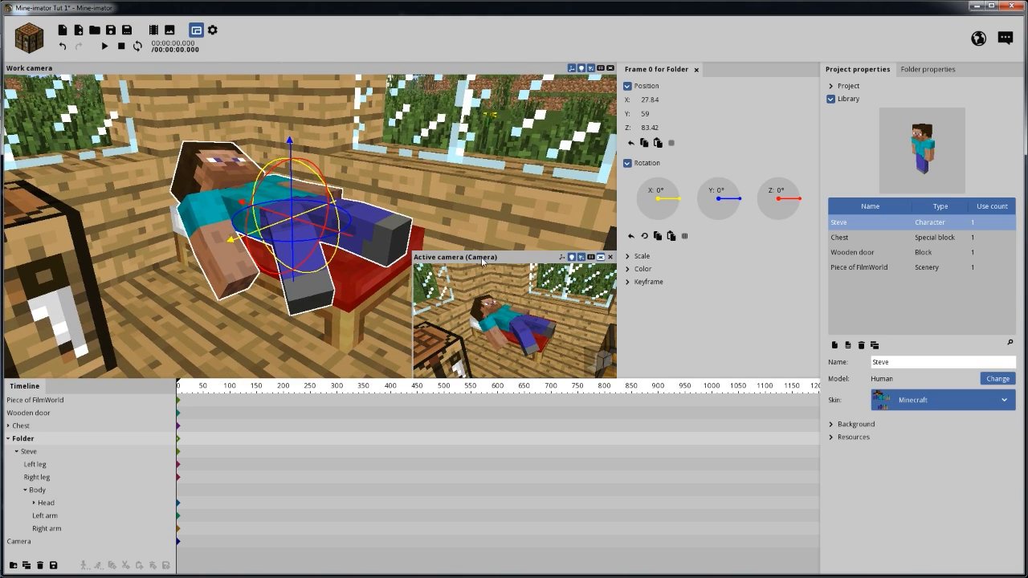
Close the active camera preview so that only the work camera view remains.
{"action": "left_click", "coordinate": [610, 258]}
{"action": "left_click_drag", "start_coordinate": [476, 243], "coordinate": [497, 201]}
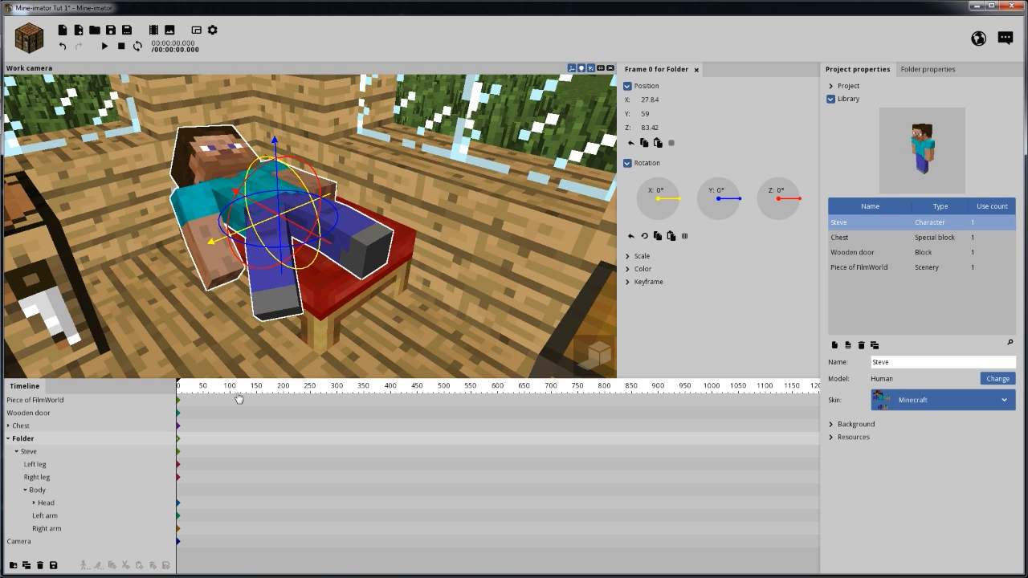
At frame 100, rotate Steve's head around the Y axis to about -19.66°.
{"action": "left_click_drag", "start_coordinate": [197, 390], "coordinate": [230, 395]}
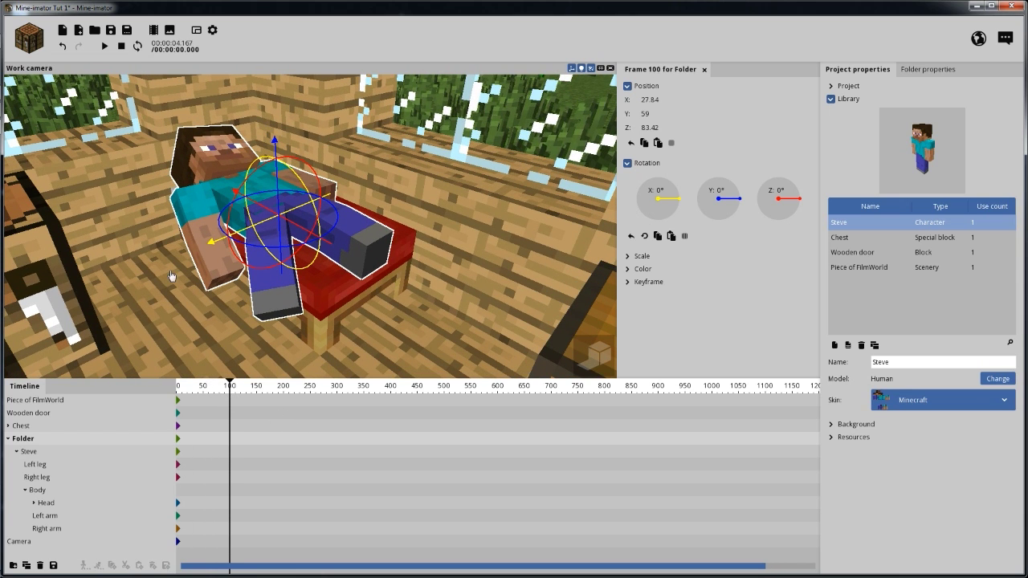
{"action": "left_click_drag", "start_coordinate": [62, 174], "coordinate": [267, 308]}
{"action": "left_click", "coordinate": [161, 171]}
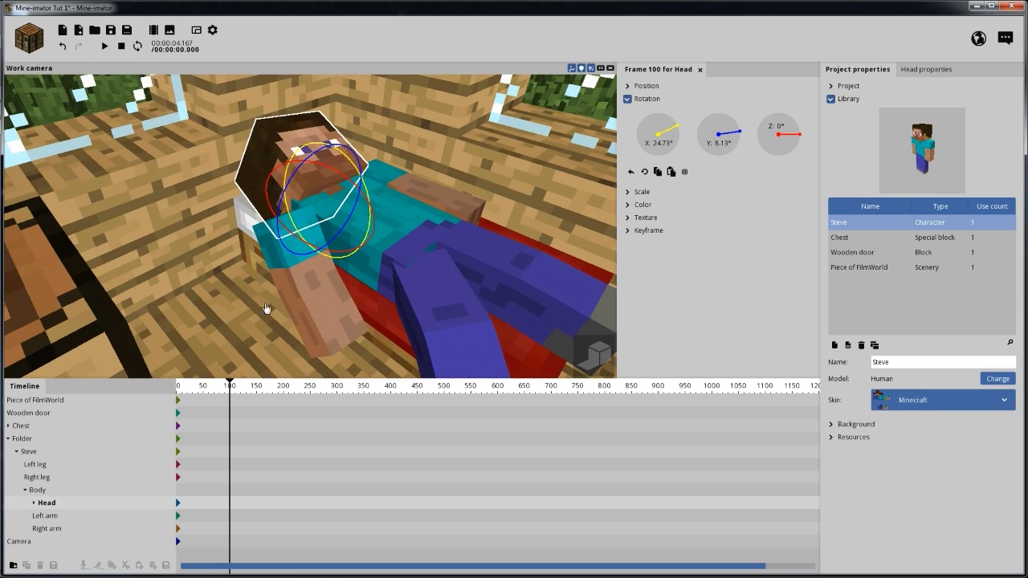
{"action": "scroll", "coordinate": [402, 273], "scroll_direction": "up", "scroll_amount": 1}
{"action": "left_click_drag", "start_coordinate": [402, 273], "coordinate": [457, 248]}
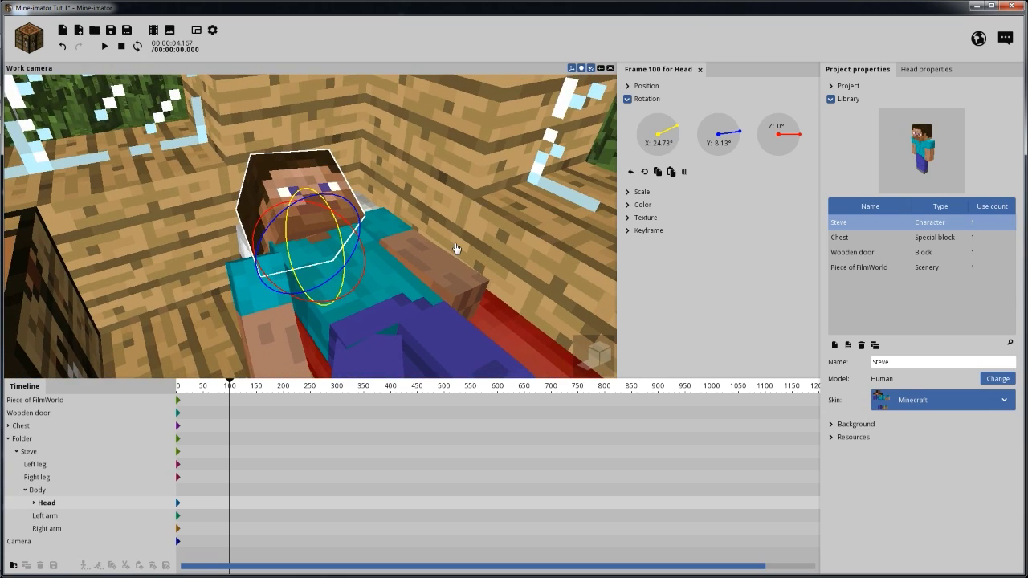
{"action": "mouse_move", "coordinate": [406, 264]}
{"action": "left_mouse_down"}
{"action": "mouse_move", "coordinate": [359, 259]}
{"action": "mouse_move", "coordinate": [449, 238]}
{"action": "mouse_move", "coordinate": [415, 247]}
{"action": "mouse_move", "coordinate": [398, 268]}
{"action": "left_mouse_up"}
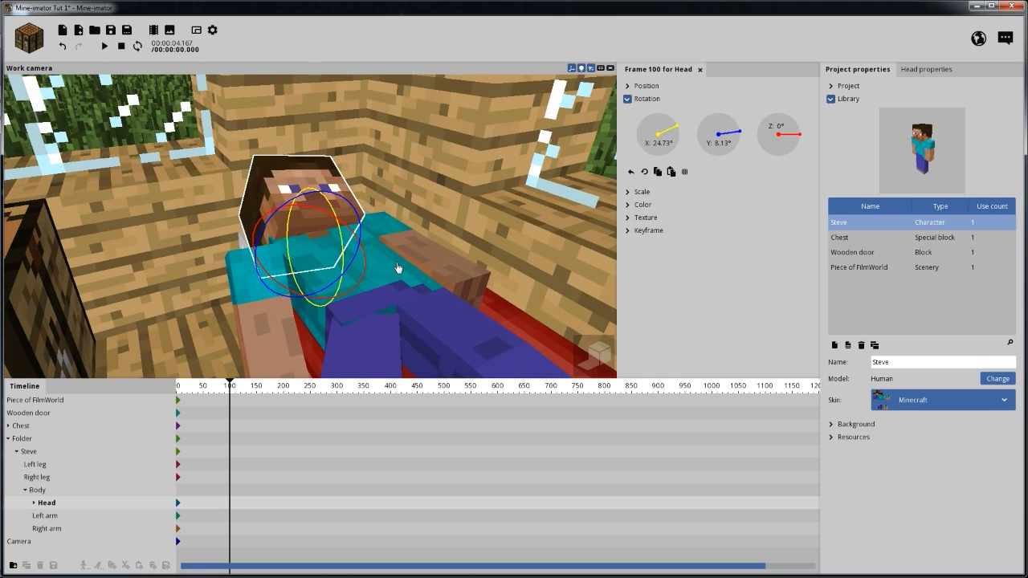
{"action": "mouse_move", "coordinate": [453, 251]}
{"action": "left_mouse_down"}
{"action": "mouse_move", "coordinate": [467, 258]}
{"action": "mouse_move", "coordinate": [459, 251]}
{"action": "left_mouse_up"}
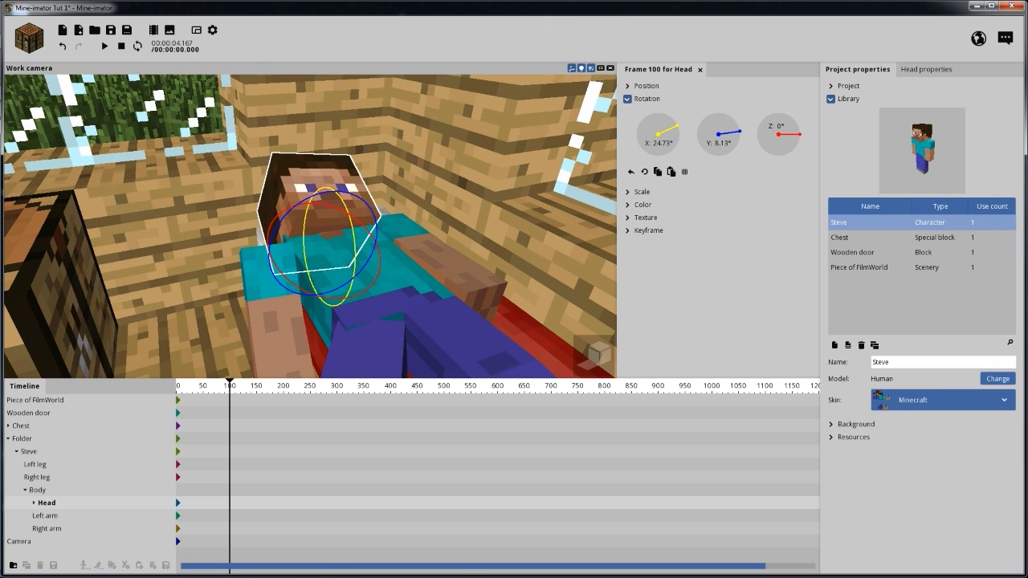
{"action": "left_click_drag", "start_coordinate": [359, 203], "coordinate": [337, 202]}
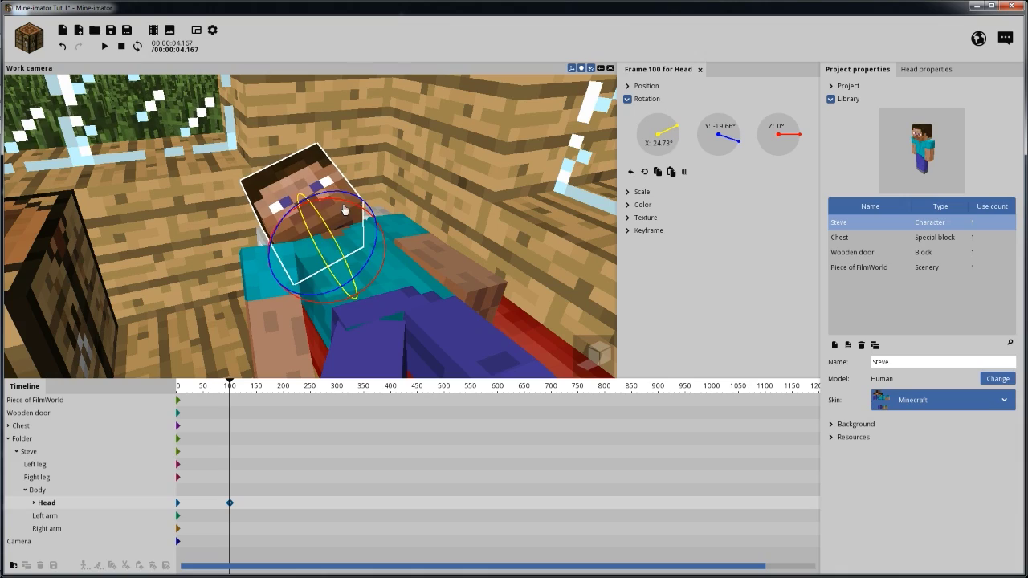
Tilt Steve's head around the X axis to about 35.83° at frame 100.
{"action": "left_click_drag", "start_coordinate": [344, 210], "coordinate": [450, 212]}
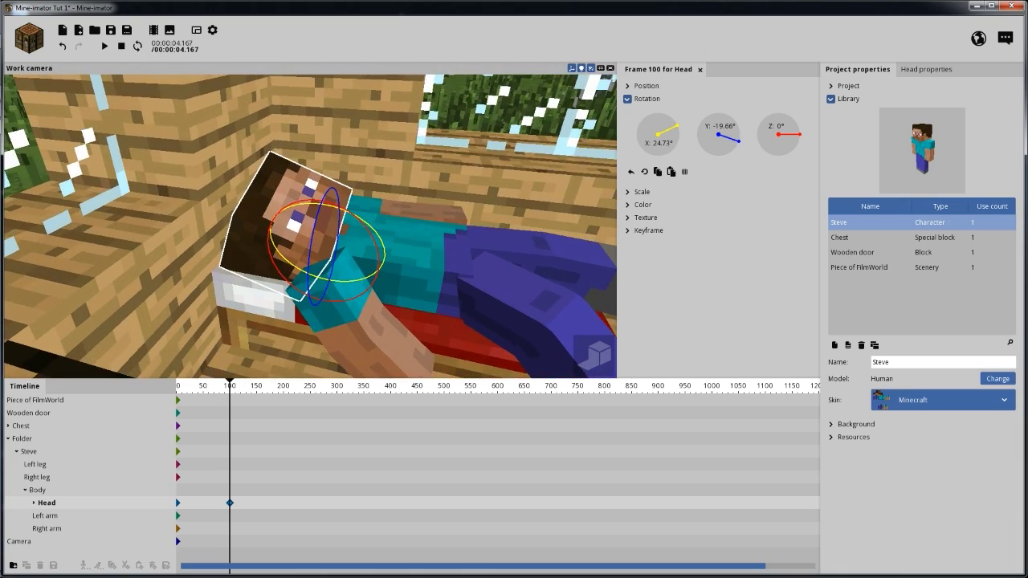
{"action": "left_click_drag", "start_coordinate": [376, 213], "coordinate": [394, 199]}
{"action": "scroll", "coordinate": [391, 200], "scroll_direction": "up", "scroll_amount": 1}
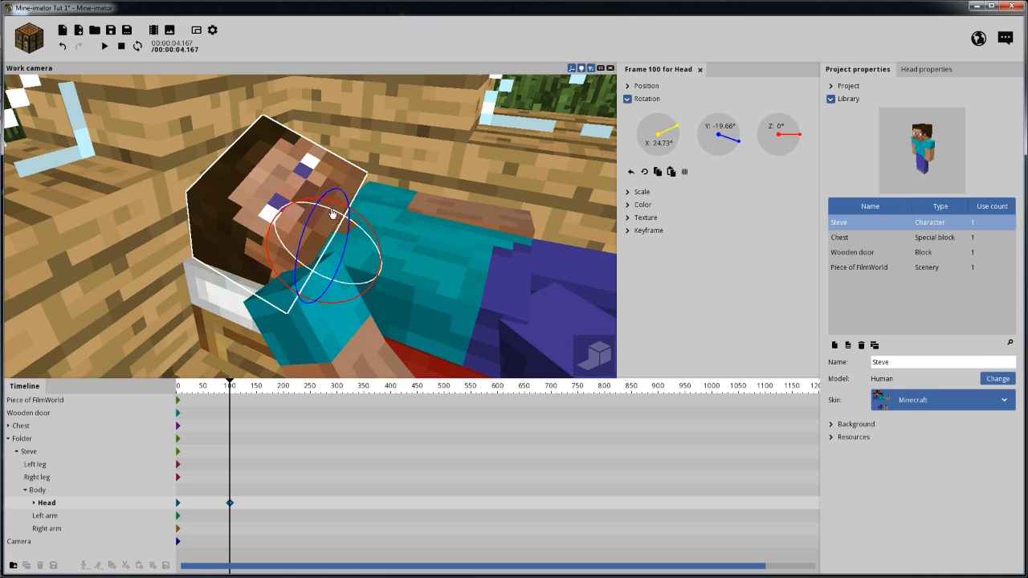
{"action": "left_click_drag", "start_coordinate": [335, 214], "coordinate": [347, 218]}
{"action": "left_click_drag", "start_coordinate": [449, 239], "coordinate": [410, 249]}
{"action": "scroll", "coordinate": [444, 235], "scroll_direction": "down", "scroll_amount": 2}
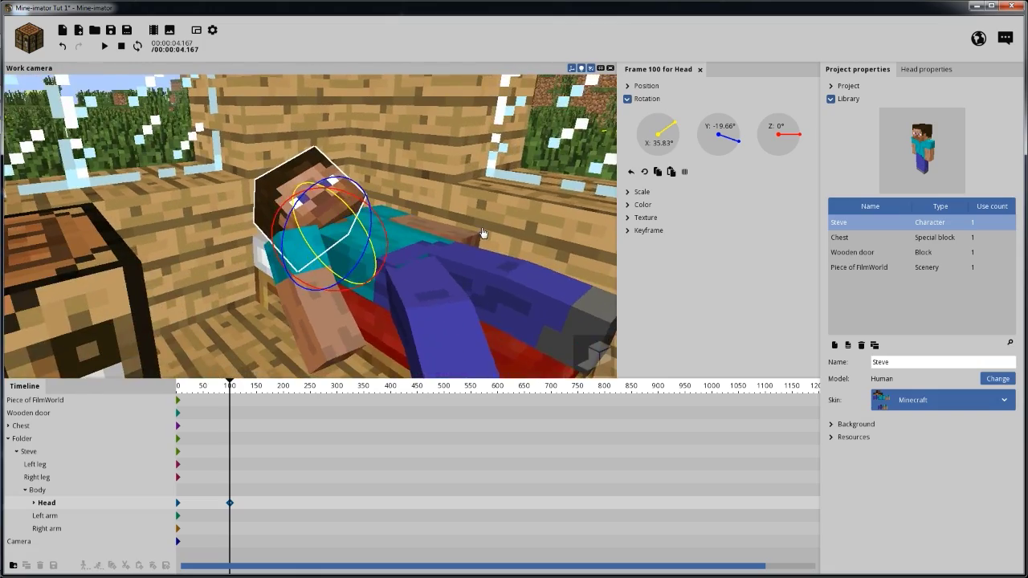
{"action": "scroll", "coordinate": [483, 233], "scroll_direction": "down", "scroll_amount": 1}
{"action": "scroll", "coordinate": [438, 238], "scroll_direction": "up", "scroll_amount": 2}
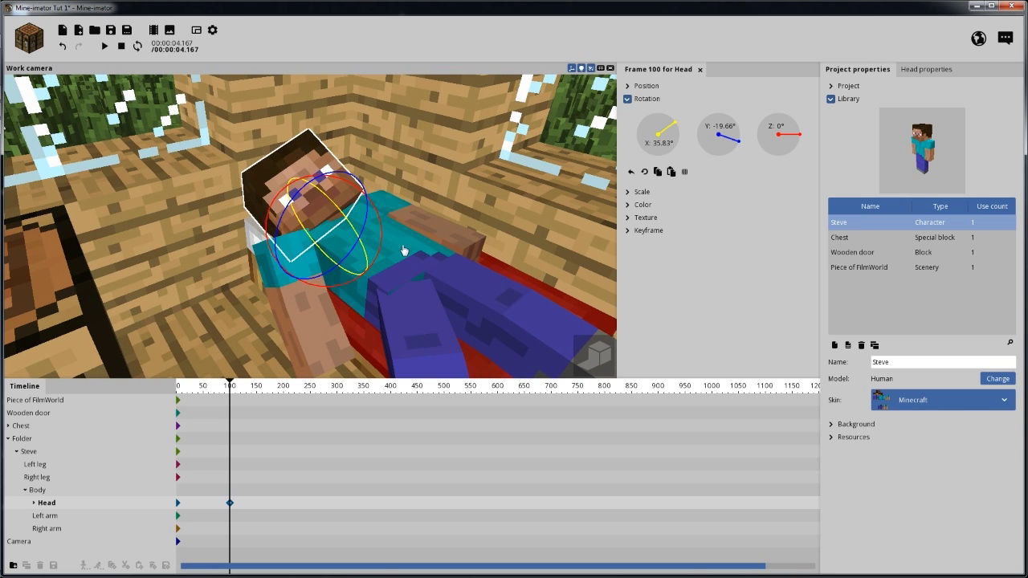
{"action": "mouse_move", "coordinate": [420, 239]}
{"action": "left_mouse_down"}
{"action": "mouse_move", "coordinate": [410, 259]}
{"action": "mouse_move", "coordinate": [404, 230]}
{"action": "mouse_move", "coordinate": [418, 225]}
{"action": "mouse_move", "coordinate": [411, 231]}
{"action": "left_mouse_up"}
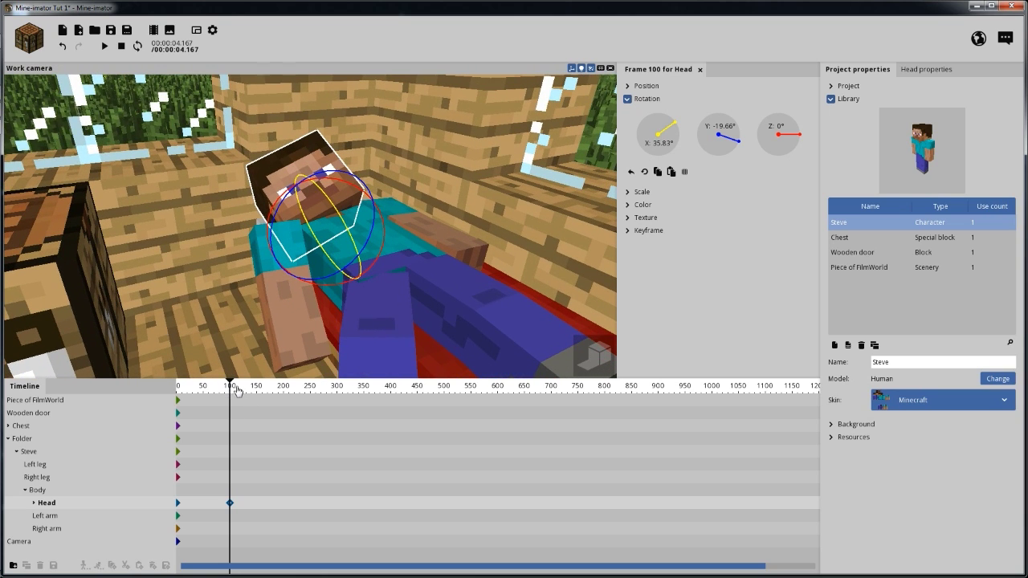
Move the playhead back to frame 68 to check the head's motion, and zoom in on the start of the timeline.
{"action": "mouse_move", "coordinate": [237, 371]}
{"action": "left_mouse_down"}
{"action": "mouse_move", "coordinate": [222, 401]}
{"action": "mouse_move", "coordinate": [214, 393]}
{"action": "left_mouse_up"}
{"action": "scroll", "coordinate": [220, 405], "scroll_direction": "up", "scroll_amount": 3}
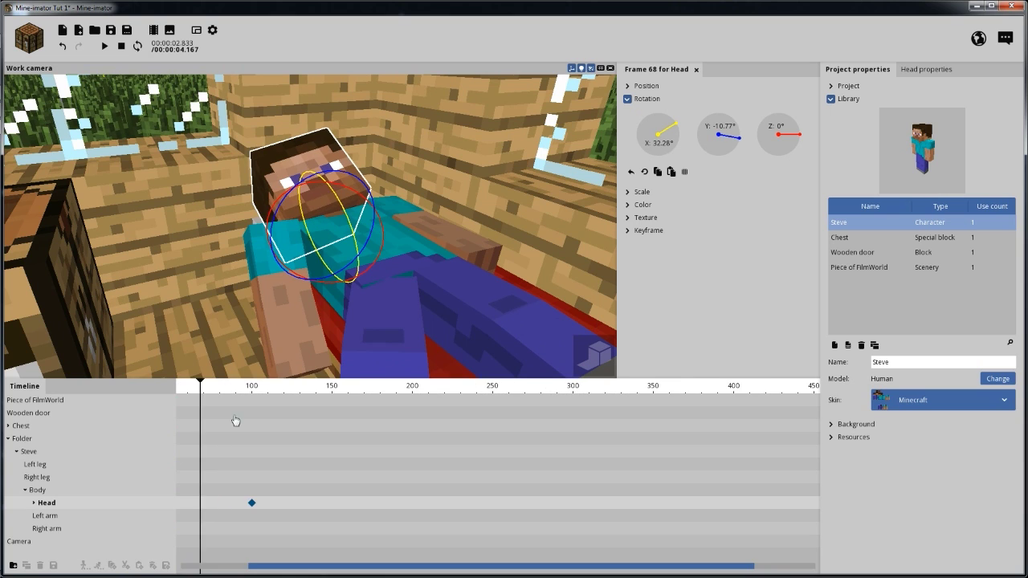
{"action": "left_click_drag", "start_coordinate": [268, 570], "coordinate": [198, 572]}
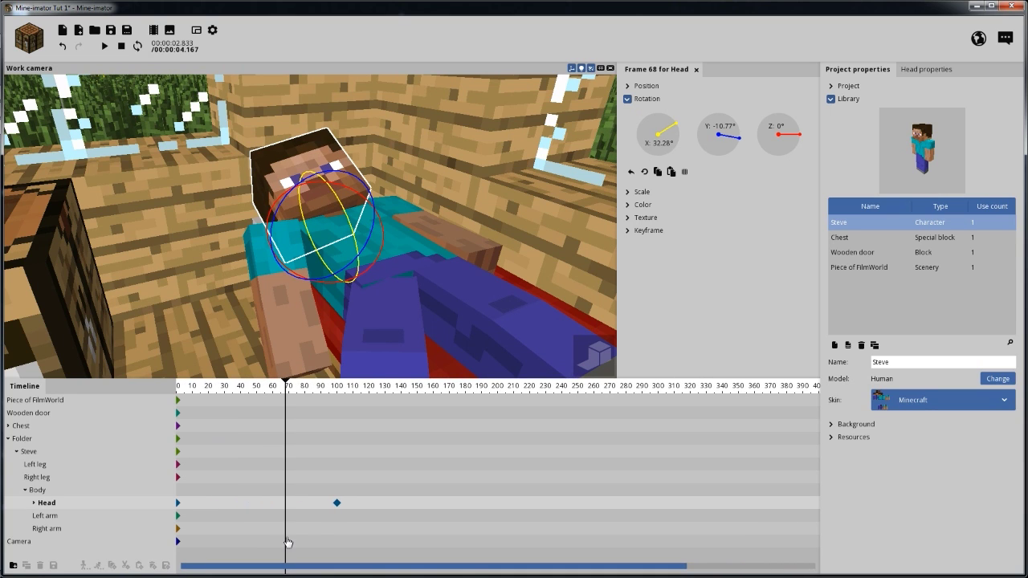
Move the head keyframe at frame 100 to frame 20 and play the animation from the start several times.
{"action": "left_click", "coordinate": [336, 504]}
{"action": "left_click_drag", "start_coordinate": [337, 509], "coordinate": [208, 503]}
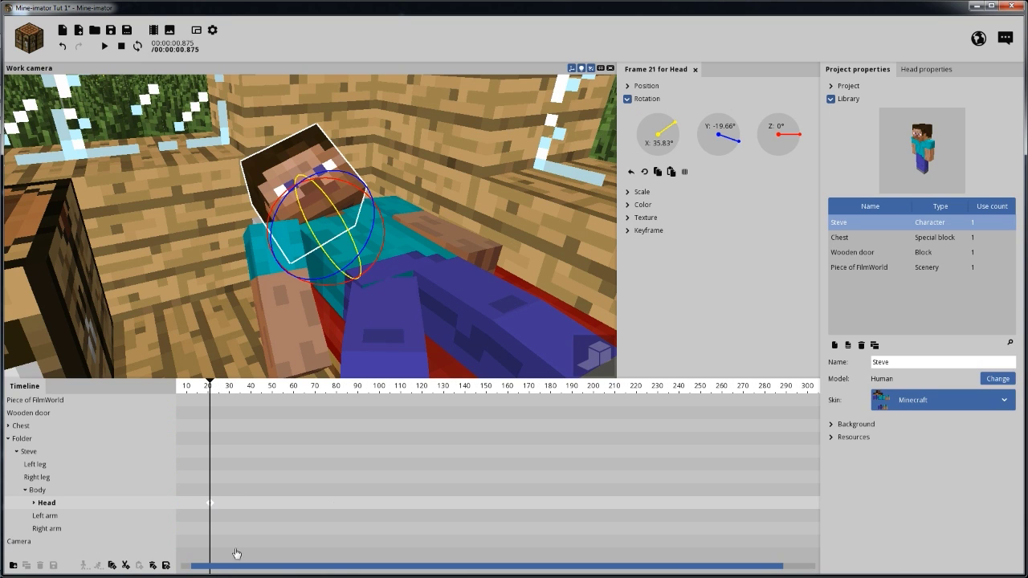
{"action": "left_click_drag", "start_coordinate": [226, 568], "coordinate": [216, 569]}
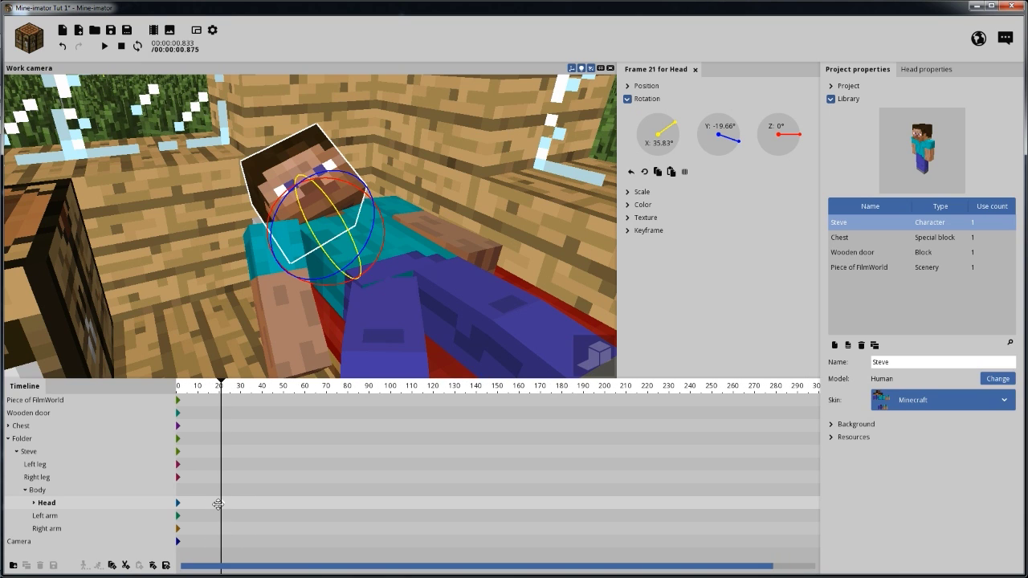
{"action": "key", "text": "space"}
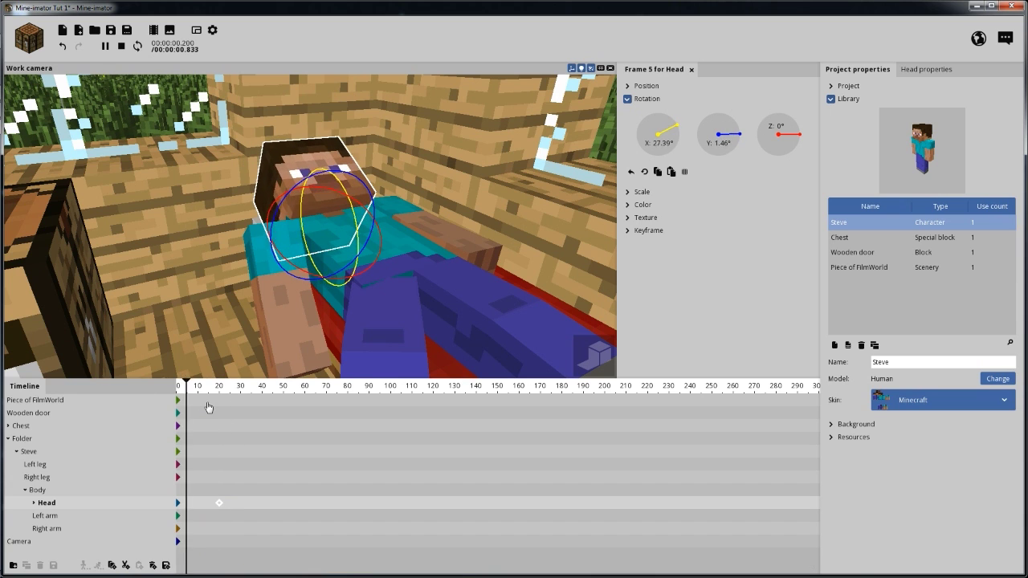
{"action": "key", "text": "shift+space"}
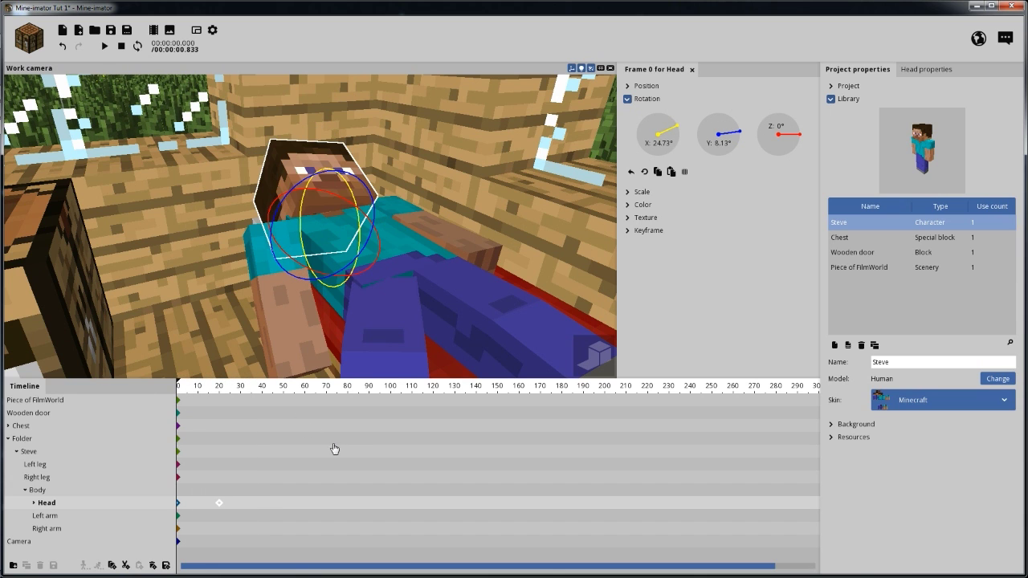
{"action": "key", "text": "space"}
{"action": "key", "text": "shift+space"}
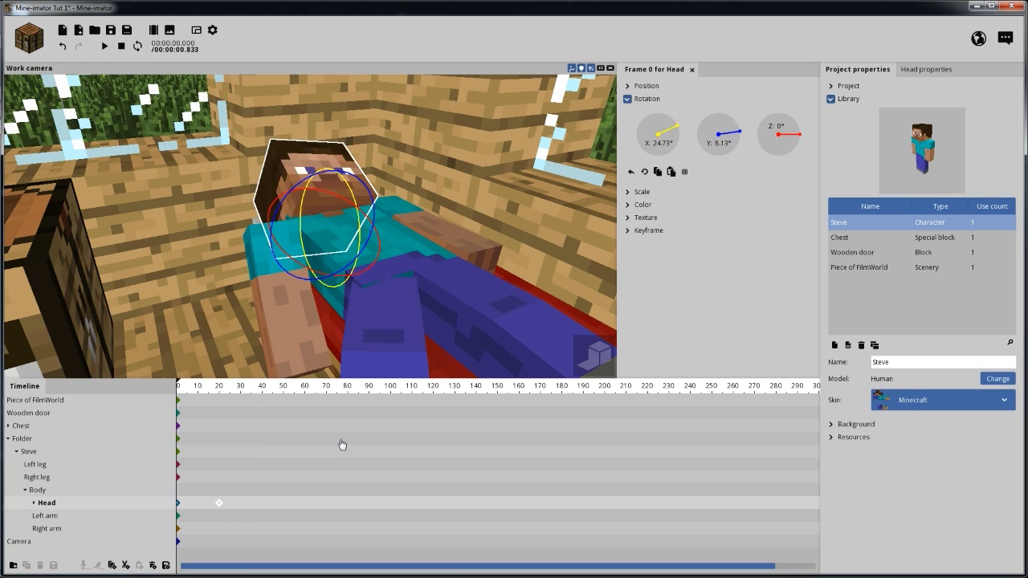
{"action": "key", "text": "space"}
{"action": "key", "text": "shift+space"}
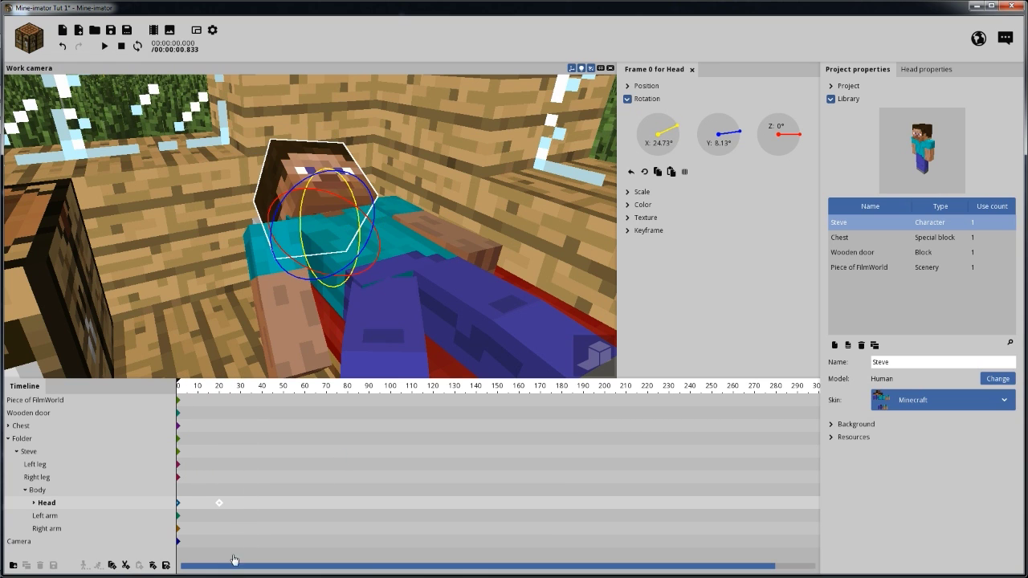
Move the head keyframe at frame 20 back to frame 100.
{"action": "left_click", "coordinate": [229, 509]}
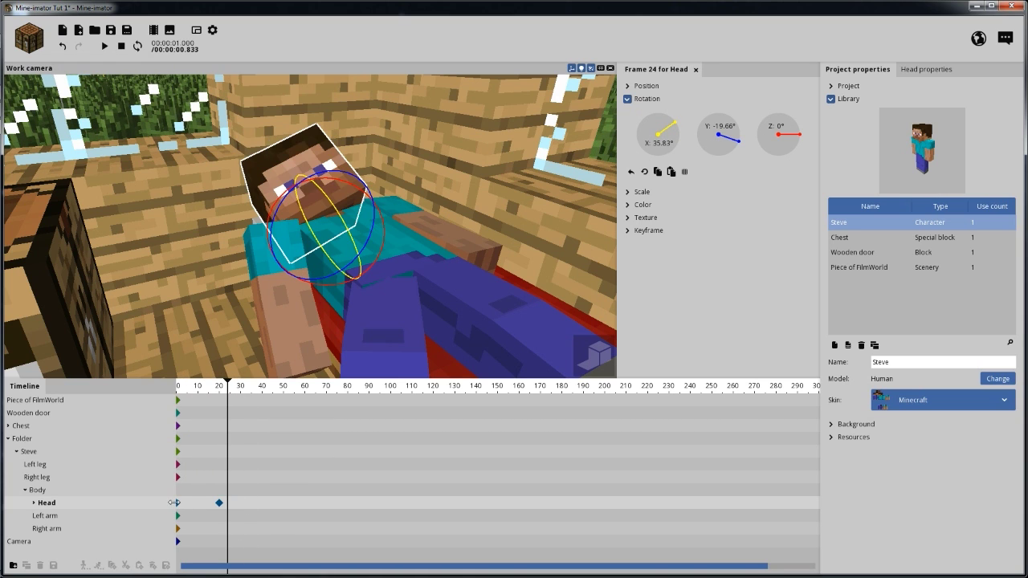
{"action": "left_click", "coordinate": [178, 504]}
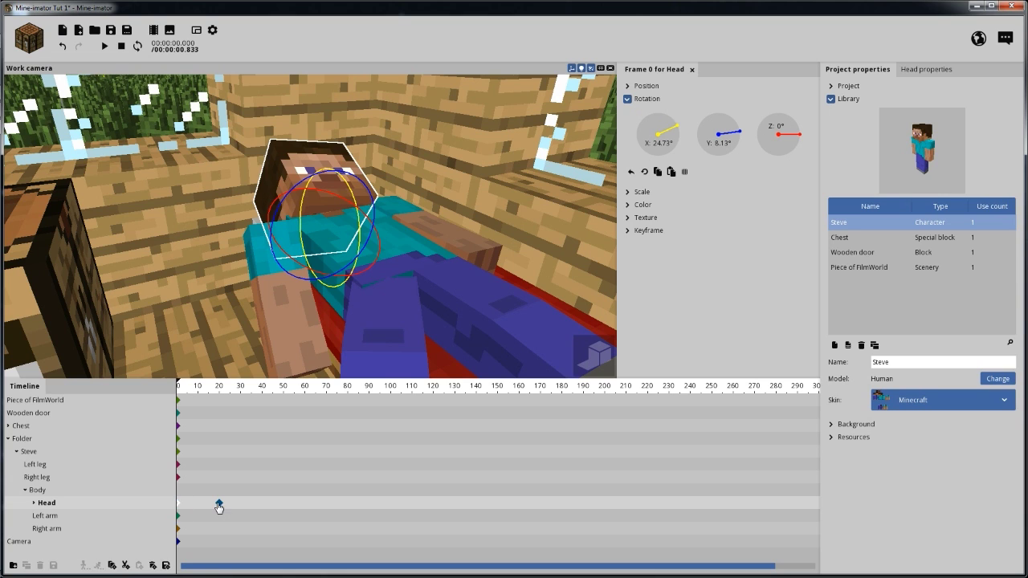
{"action": "left_click_drag", "start_coordinate": [219, 507], "coordinate": [390, 504]}
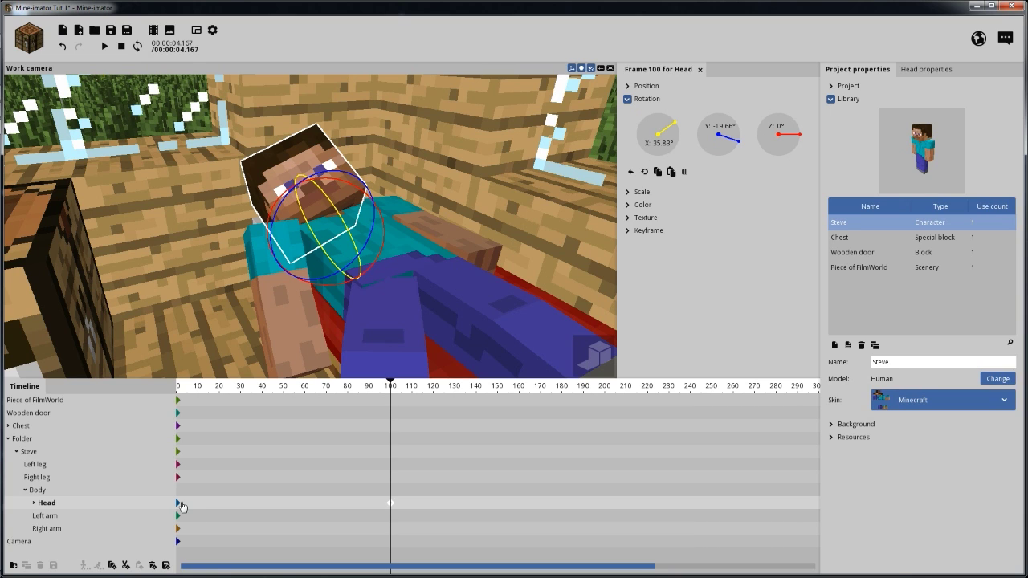
Add a keyframe for Steve's body and place it at frame 0.
{"action": "left_click", "coordinate": [178, 503]}
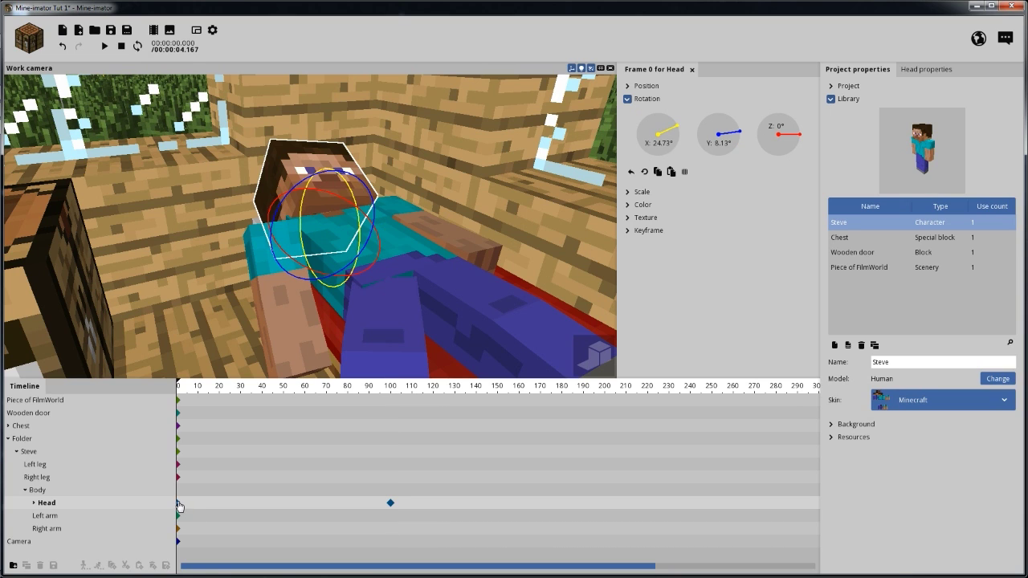
{"action": "left_click", "coordinate": [178, 491]}
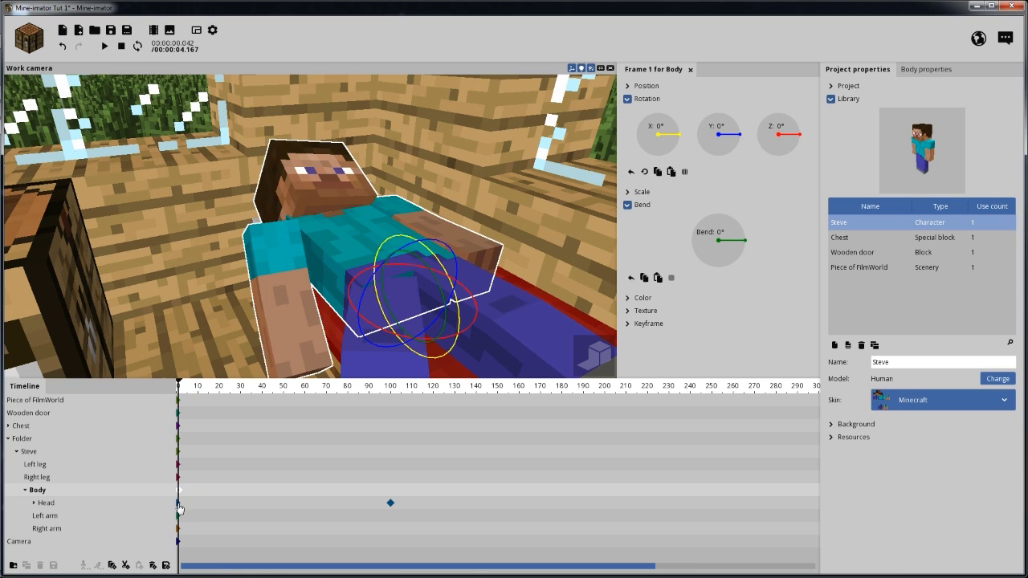
{"action": "left_click_drag", "start_coordinate": [178, 493], "coordinate": [169, 493]}
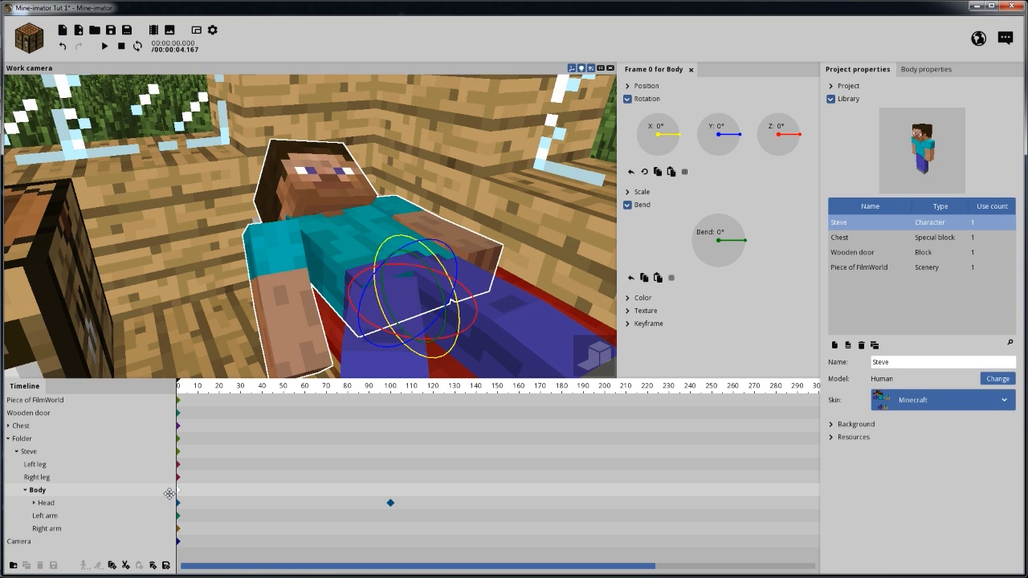
Copy the head's frame 0 keyframe, paste it at frame 80, and play the animation from the start.
{"action": "left_click", "coordinate": [178, 504]}
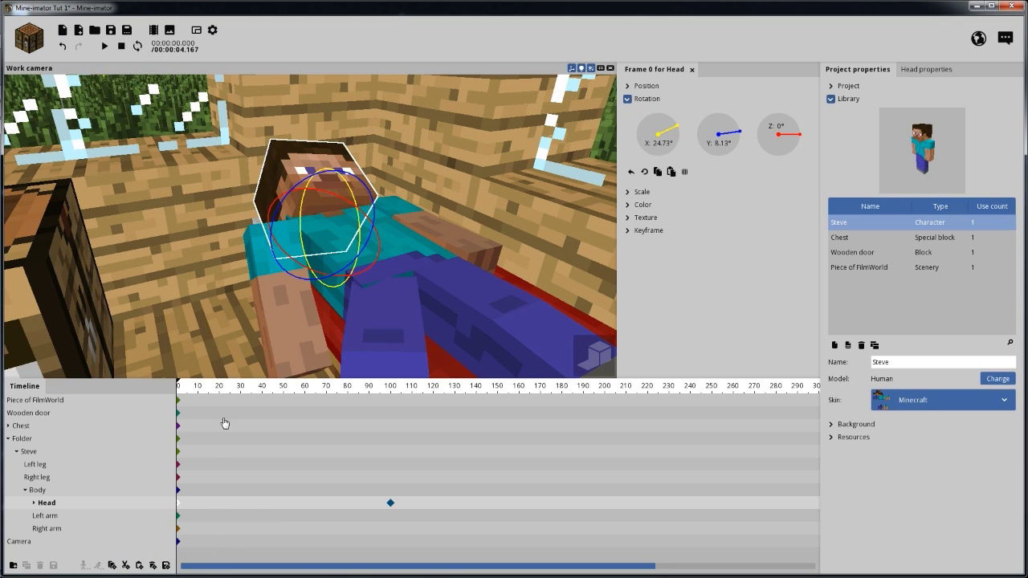
{"action": "left_click_drag", "start_coordinate": [214, 395], "coordinate": [346, 395]}
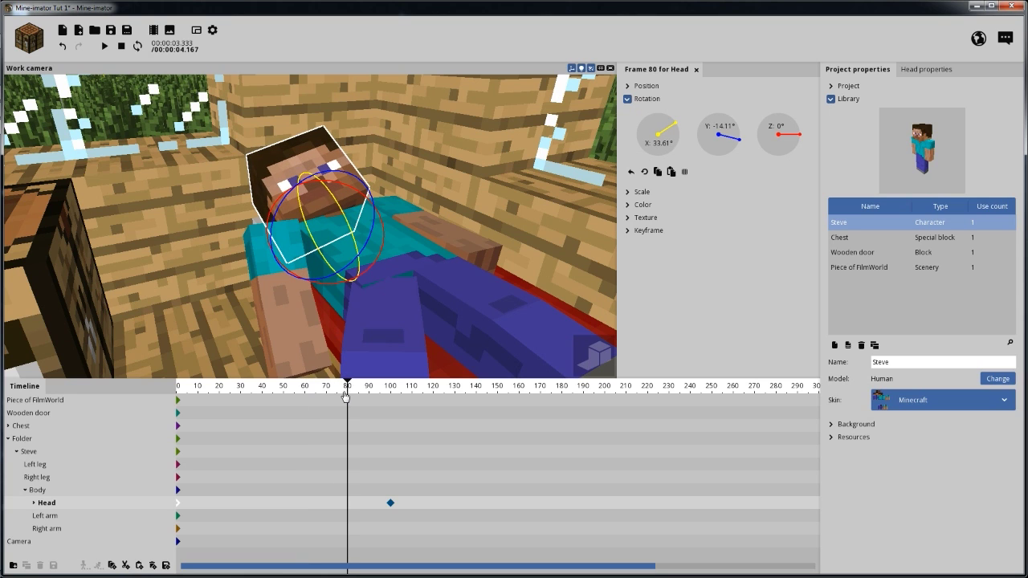
{"action": "left_click", "coordinate": [138, 566]}
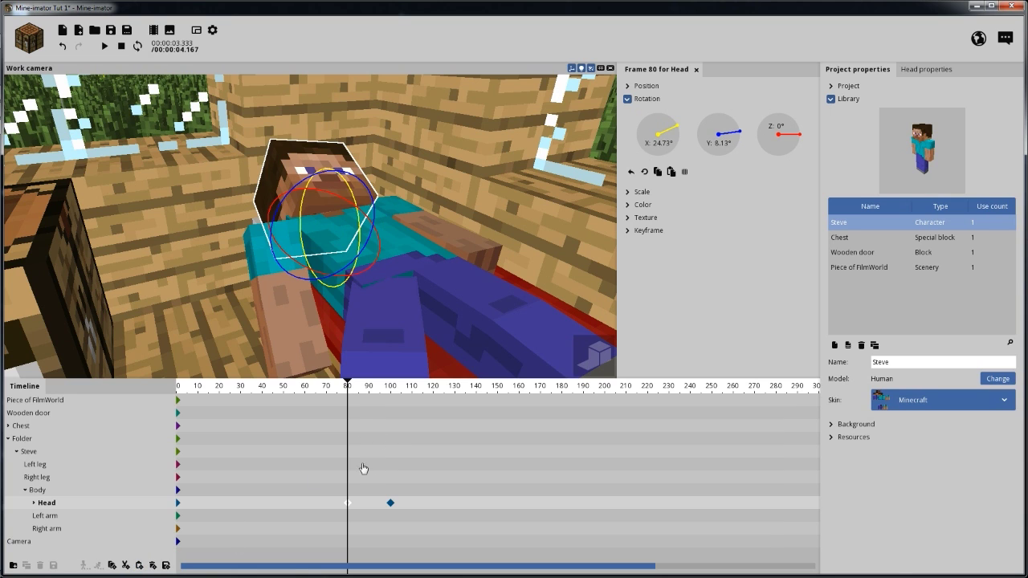
{"action": "left_click_drag", "start_coordinate": [354, 391], "coordinate": [175, 391]}
{"action": "key", "text": "space"}
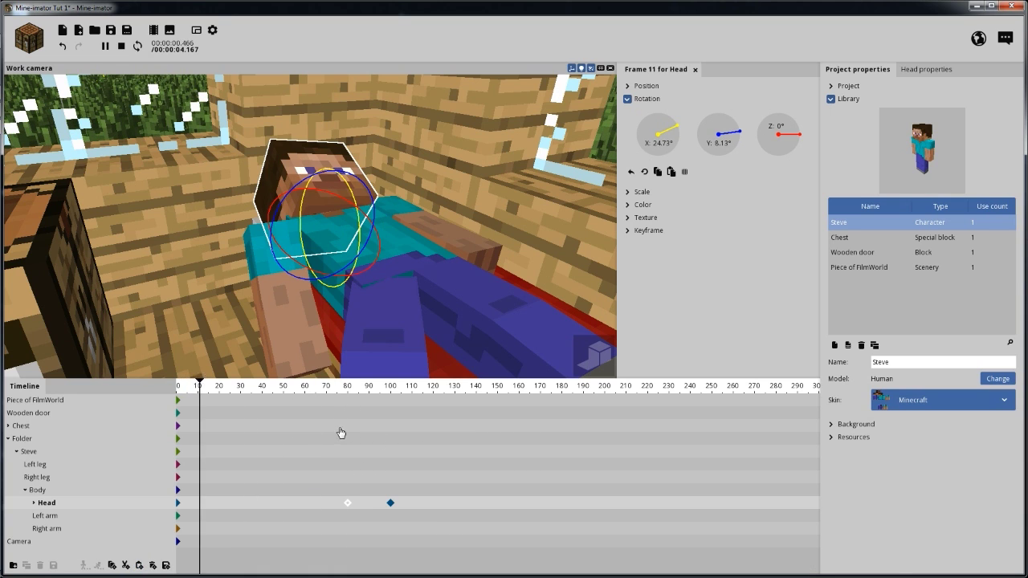
Set the transition of the head keyframe at frame 80 to Ease in and out (quadratic) and play the head turn.
{"action": "left_click", "coordinate": [348, 504]}
{"action": "left_click", "coordinate": [644, 233]}
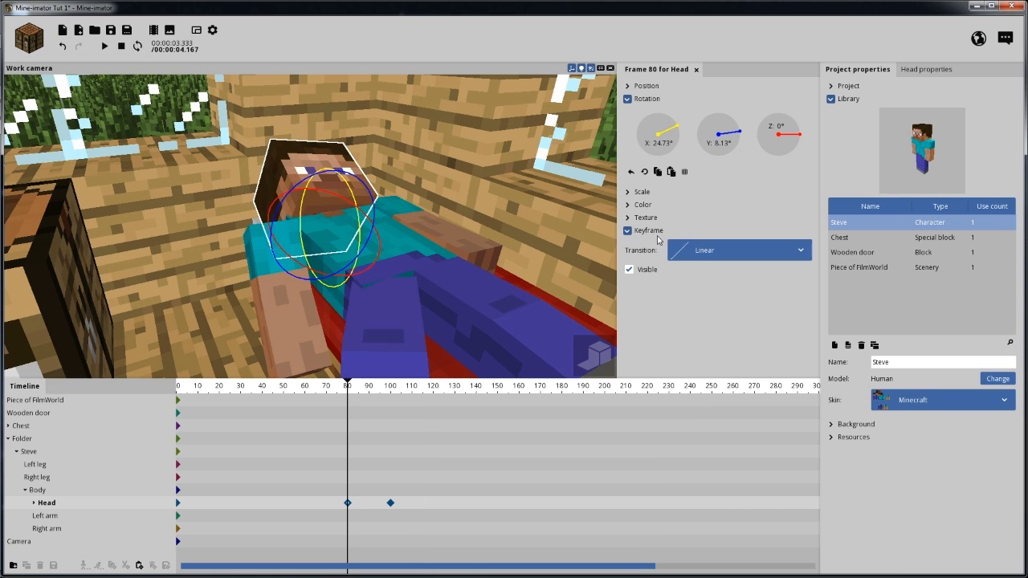
{"action": "left_click", "coordinate": [695, 253]}
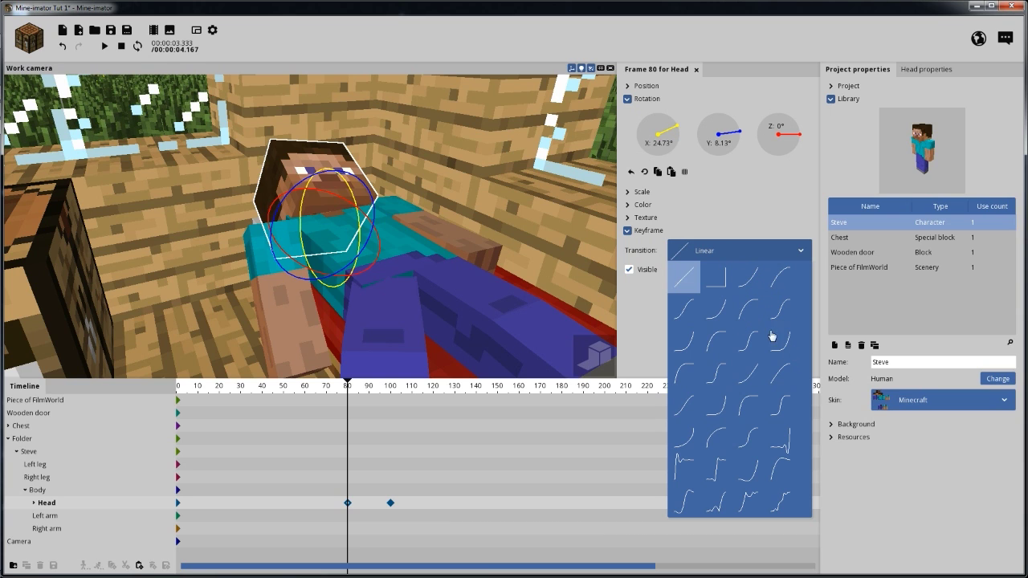
{"action": "left_click", "coordinate": [685, 313]}
{"action": "left_click_drag", "start_coordinate": [257, 391], "coordinate": [314, 392]}
{"action": "key", "text": "space"}
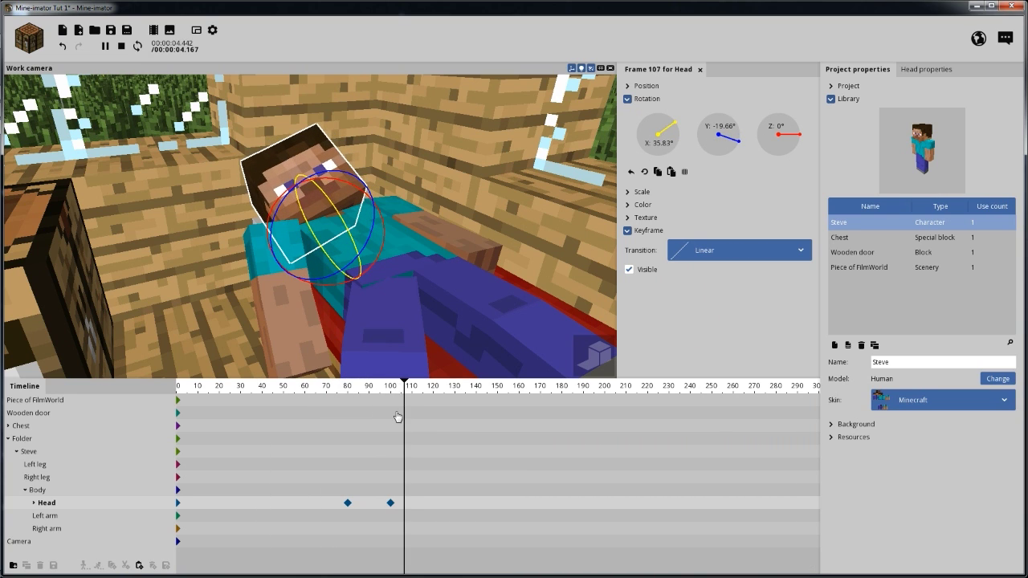
Move the head keyframe at frame 100 to frame 90 and play the turn in a close-up view from frame 68.
{"action": "left_click", "coordinate": [391, 504]}
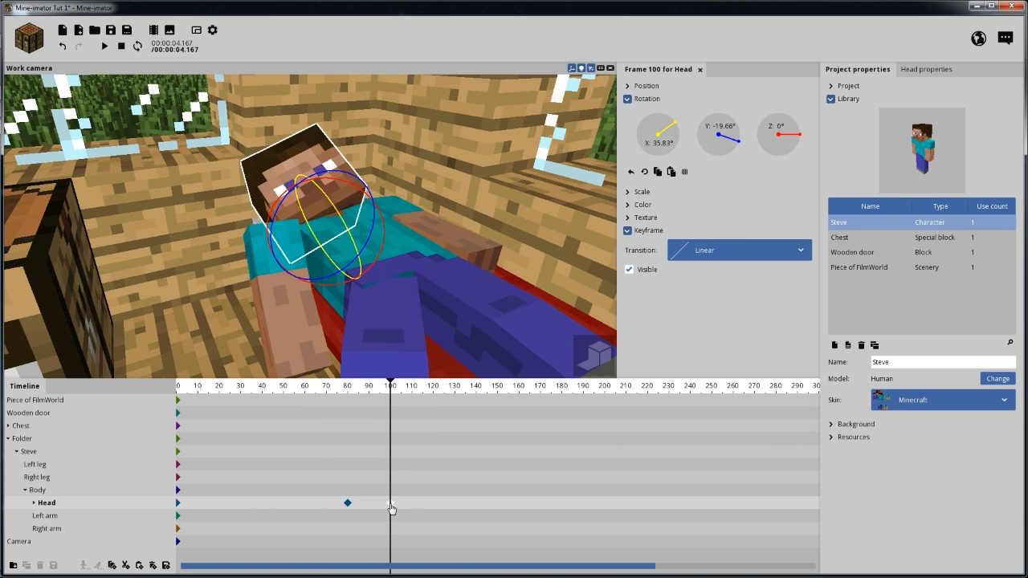
{"action": "left_click_drag", "start_coordinate": [390, 508], "coordinate": [368, 502]}
{"action": "left_click", "coordinate": [344, 386]}
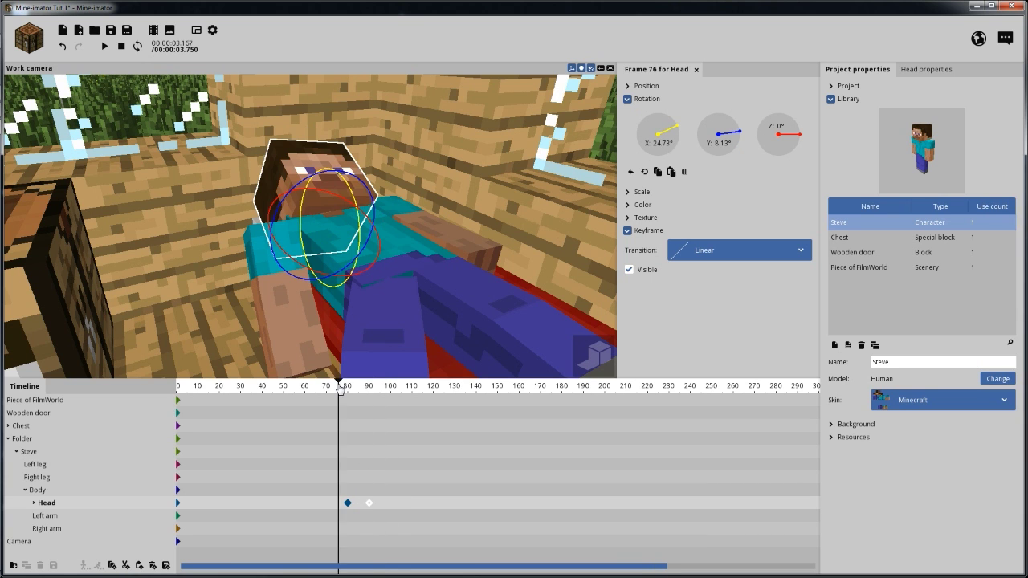
{"action": "key", "text": "space"}
{"action": "key", "text": "space"}
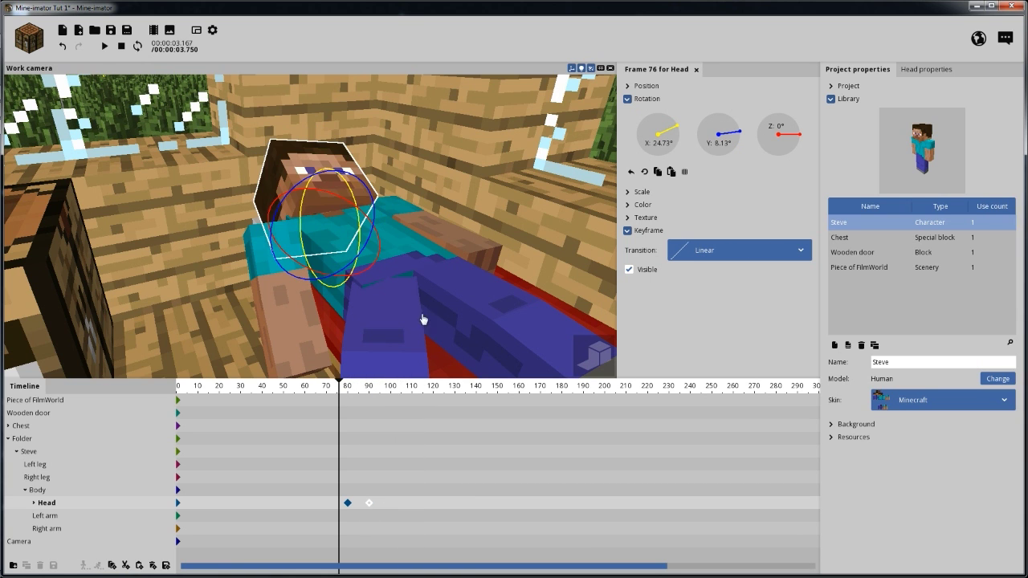
{"action": "left_click_drag", "start_coordinate": [423, 318], "coordinate": [429, 346]}
{"action": "left_click_drag", "start_coordinate": [464, 251], "coordinate": [460, 263]}
{"action": "scroll", "coordinate": [460, 264], "scroll_direction": "up", "scroll_amount": 2}
{"action": "left_click", "coordinate": [332, 389]}
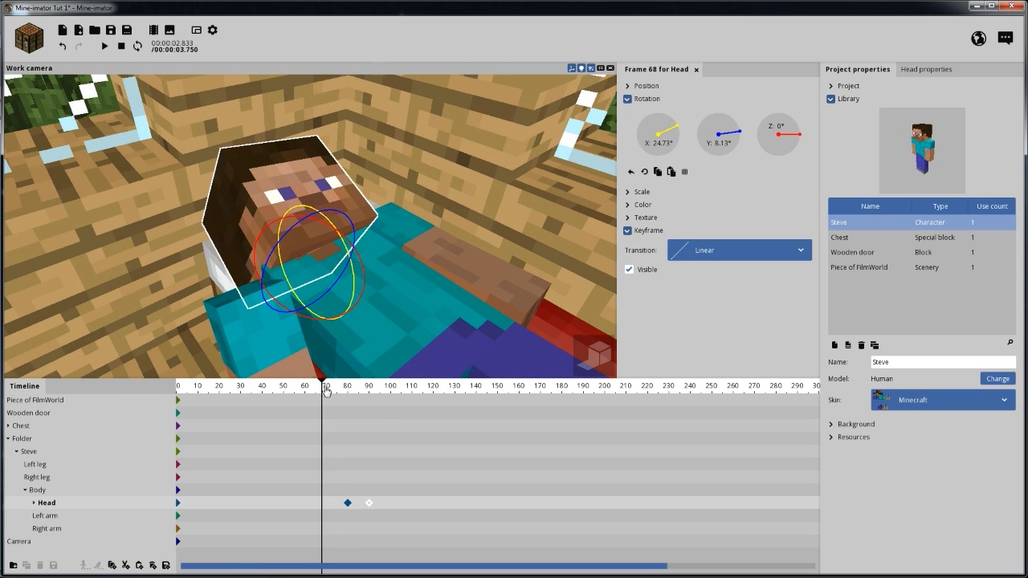
{"action": "key", "text": "space"}
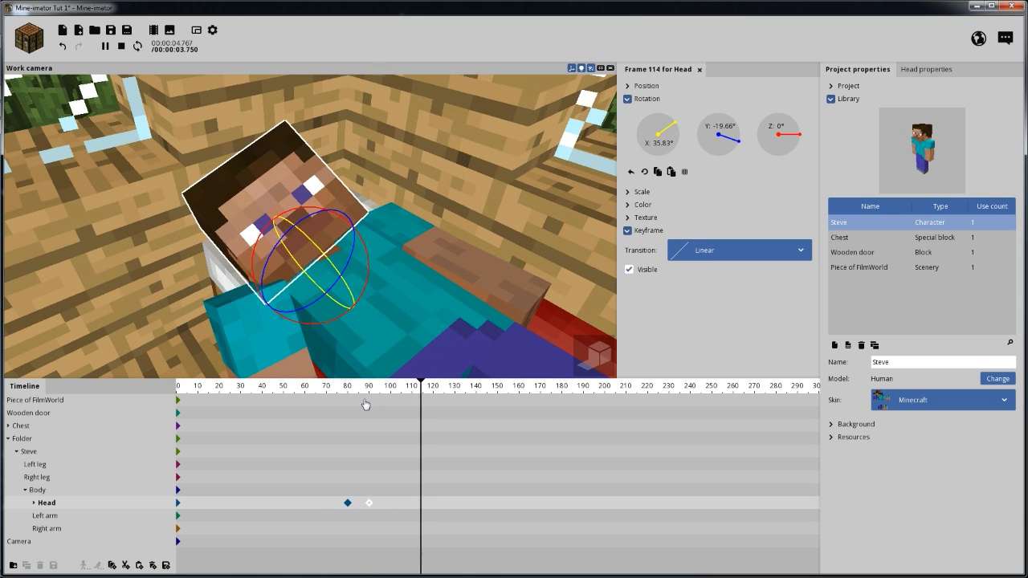
{"action": "key", "text": "space"}
Add another head keyframe after the one at frame 90 and place it at frame 110.
{"action": "left_click_drag", "start_coordinate": [365, 390], "coordinate": [398, 387]}
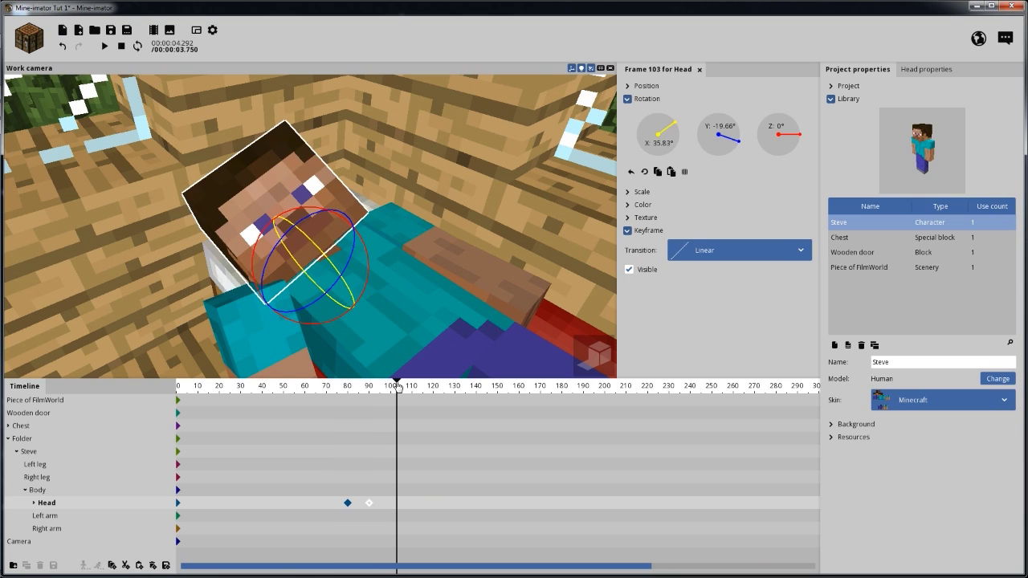
{"action": "left_click", "coordinate": [391, 501]}
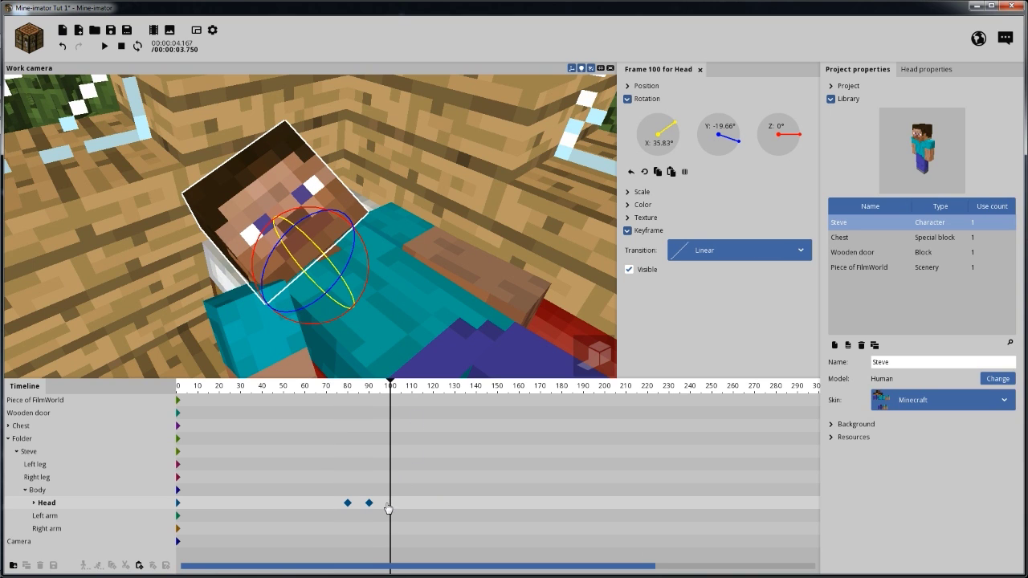
{"action": "left_click", "coordinate": [381, 502]}
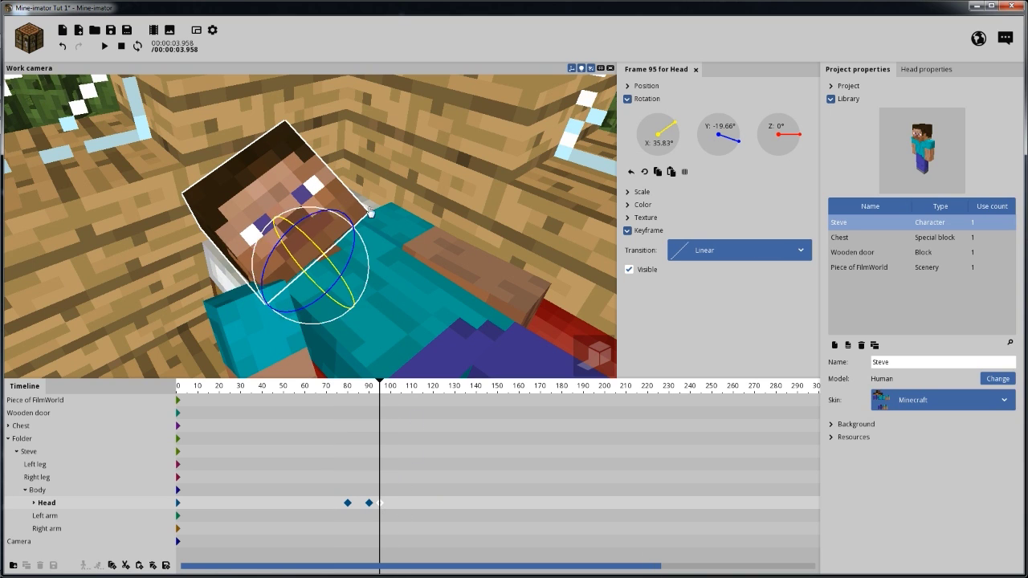
{"action": "left_click_drag", "start_coordinate": [393, 207], "coordinate": [397, 420]}
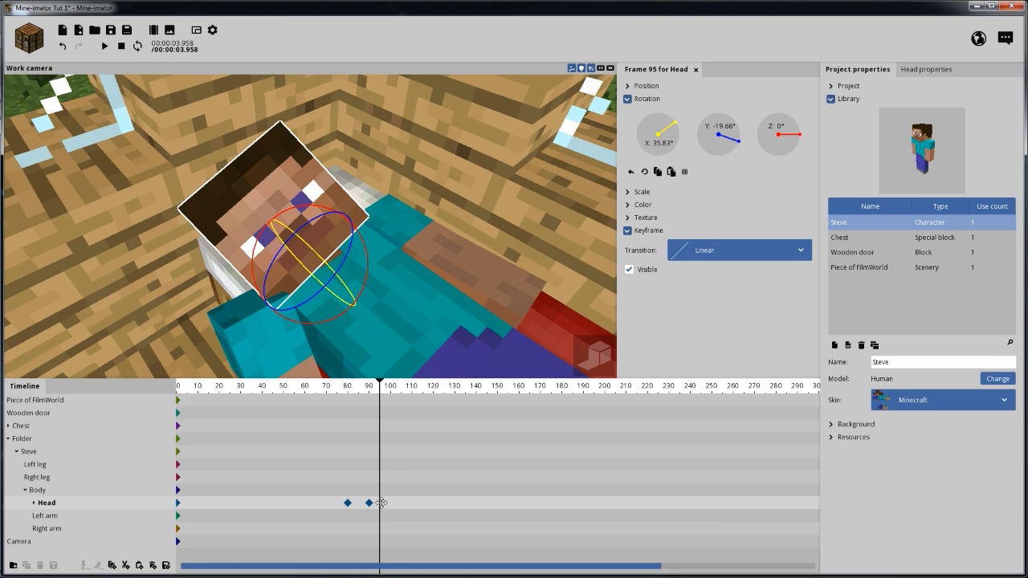
{"action": "left_click_drag", "start_coordinate": [381, 503], "coordinate": [413, 500]}
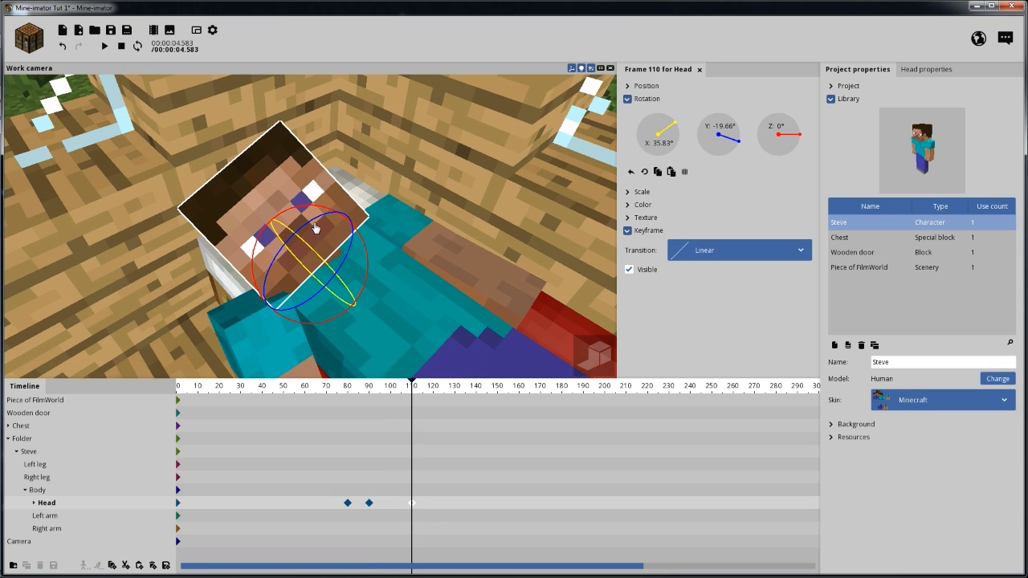
At frame 110, rotate Steve's head around the Y axis to about -4.81° and play the motion from frame 76.
{"action": "left_click_drag", "start_coordinate": [315, 228], "coordinate": [390, 231]}
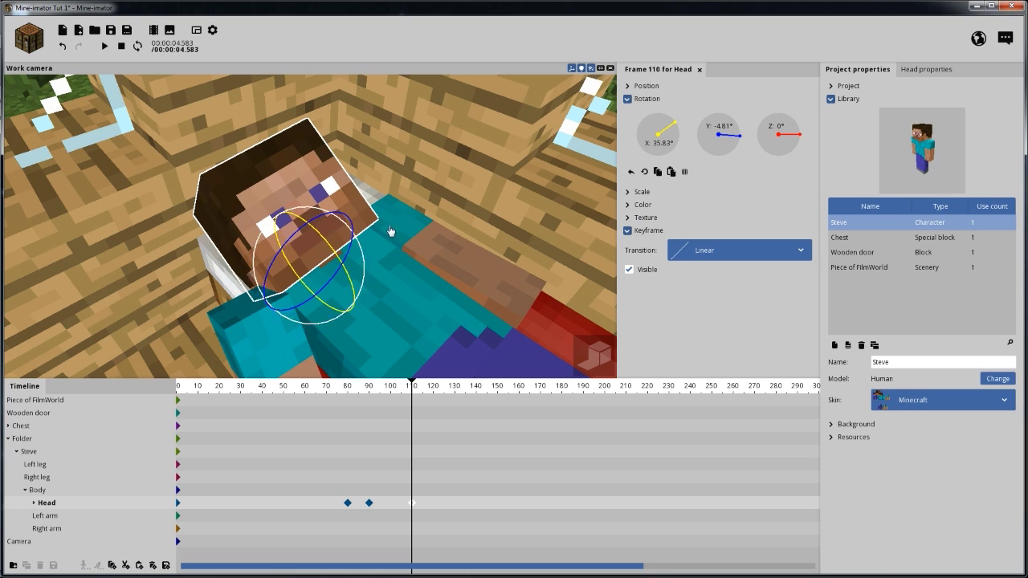
{"action": "left_click_drag", "start_coordinate": [407, 306], "coordinate": [505, 233]}
{"action": "left_click", "coordinate": [340, 387]}
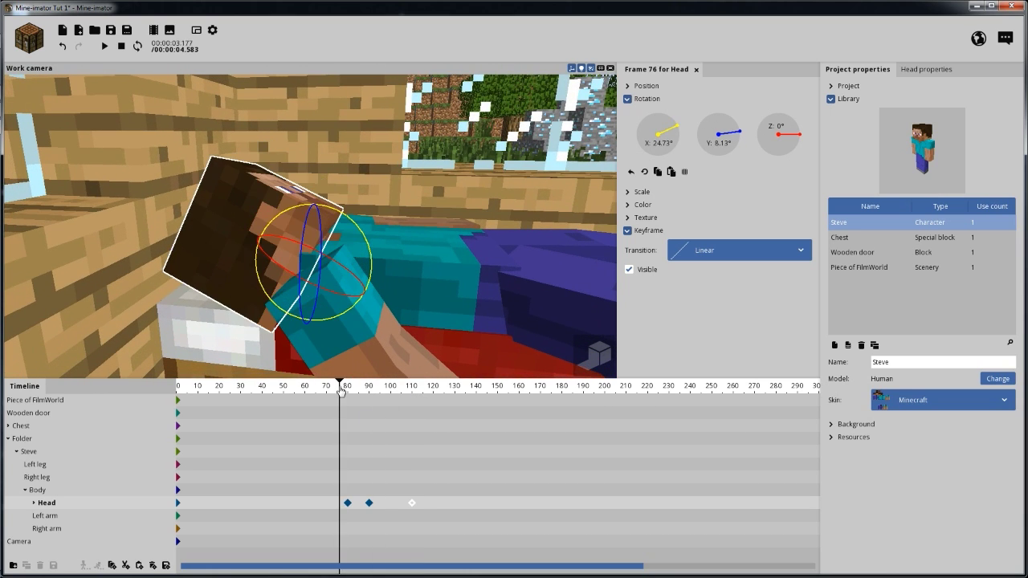
{"action": "key", "text": "space"}
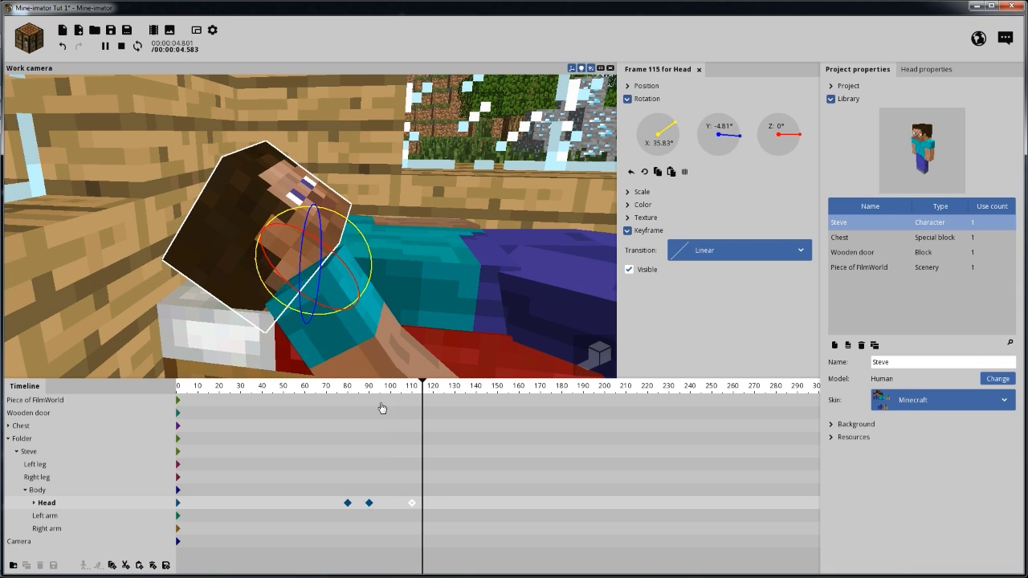
Give the head keyframe at frame 90 an easing transition and play the motion from about frame 83.
{"action": "left_click", "coordinate": [368, 503]}
{"action": "left_click", "coordinate": [369, 503]}
{"action": "left_click", "coordinate": [757, 250]}
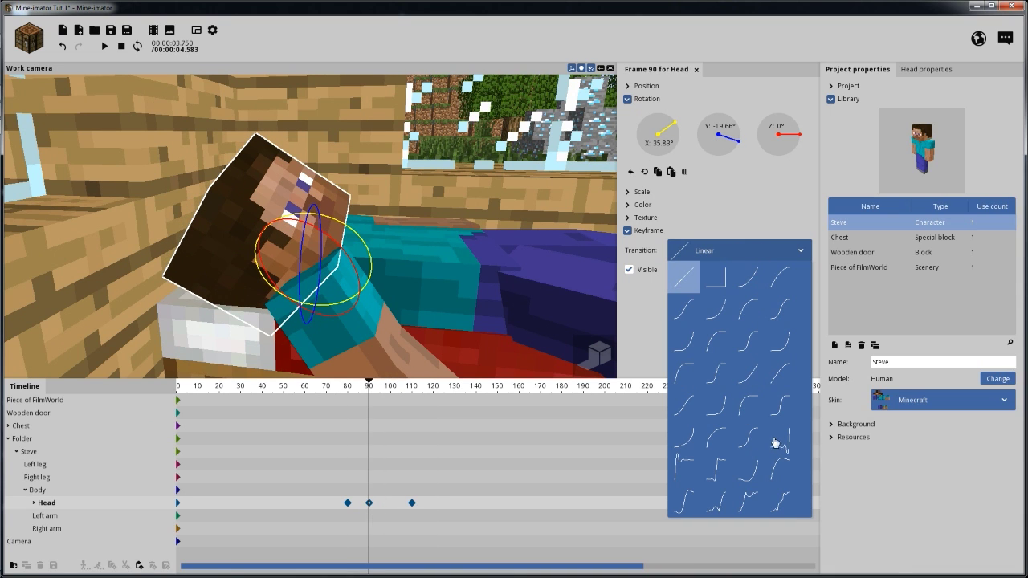
{"action": "left_click", "coordinate": [718, 404]}
{"action": "left_click", "coordinate": [351, 387]}
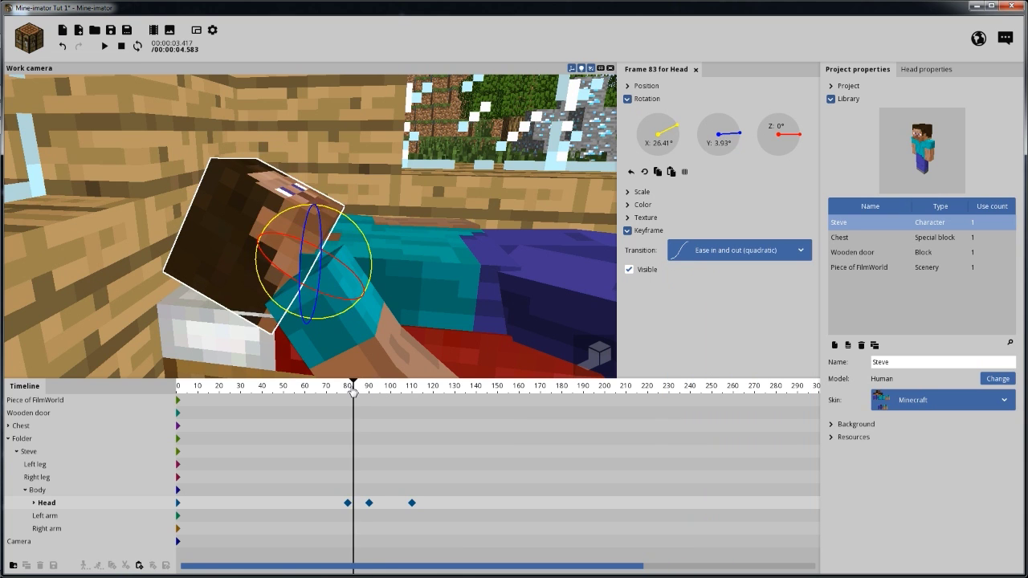
{"action": "key", "text": "space"}
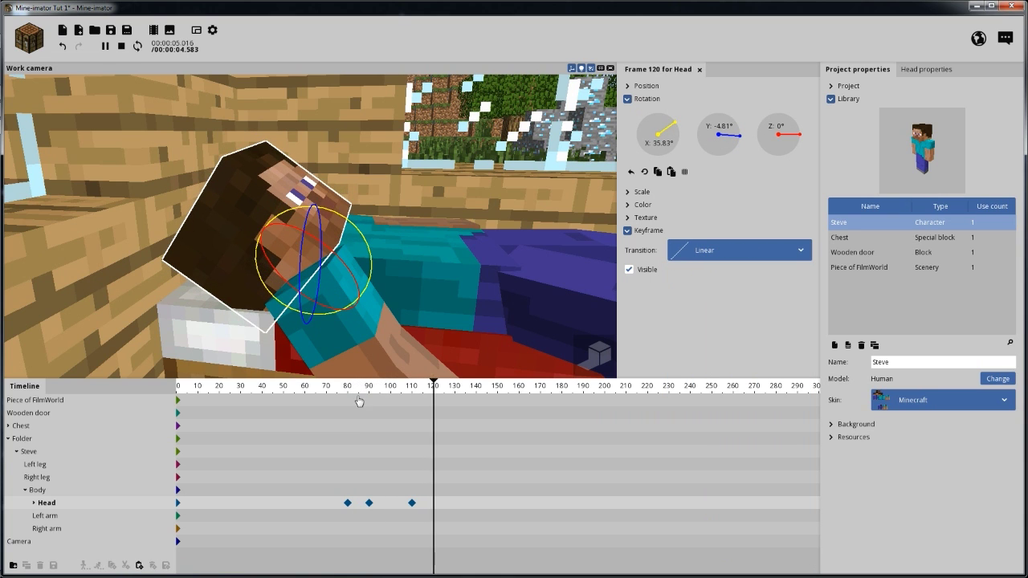
Set the transition of the head keyframe at frame 90 to Ease in and out (circular) and play the head turn.
{"action": "left_click", "coordinate": [368, 503]}
{"action": "left_click", "coordinate": [695, 255]}
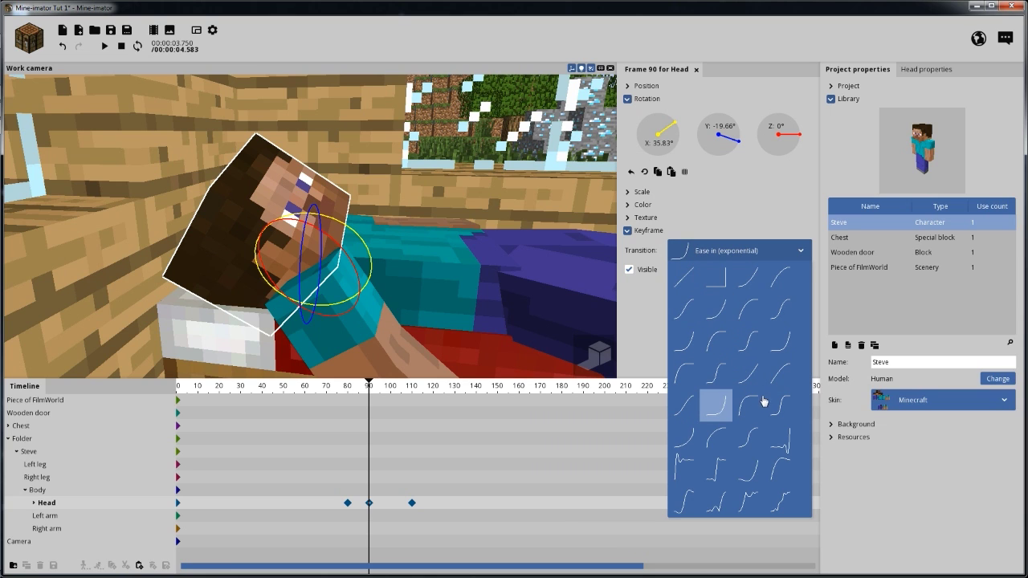
{"action": "left_click", "coordinate": [745, 436]}
{"action": "left_click_drag", "start_coordinate": [383, 392], "coordinate": [338, 392]}
{"action": "key", "text": "space"}
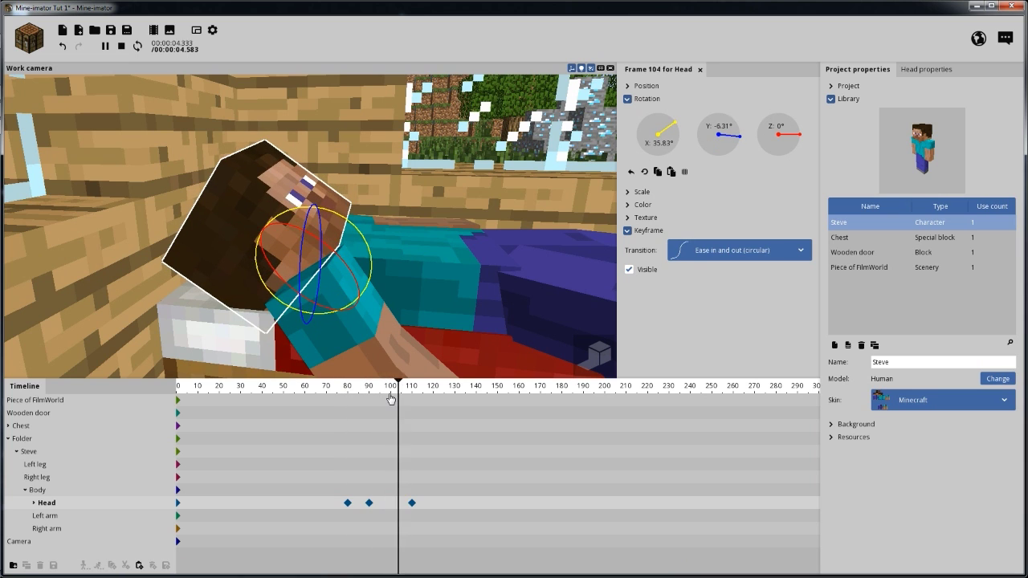
Give the head keyframe at frame 90 the Ease in and out (sine) transition and play the motion from different viewing angles.
{"action": "left_click", "coordinate": [369, 502]}
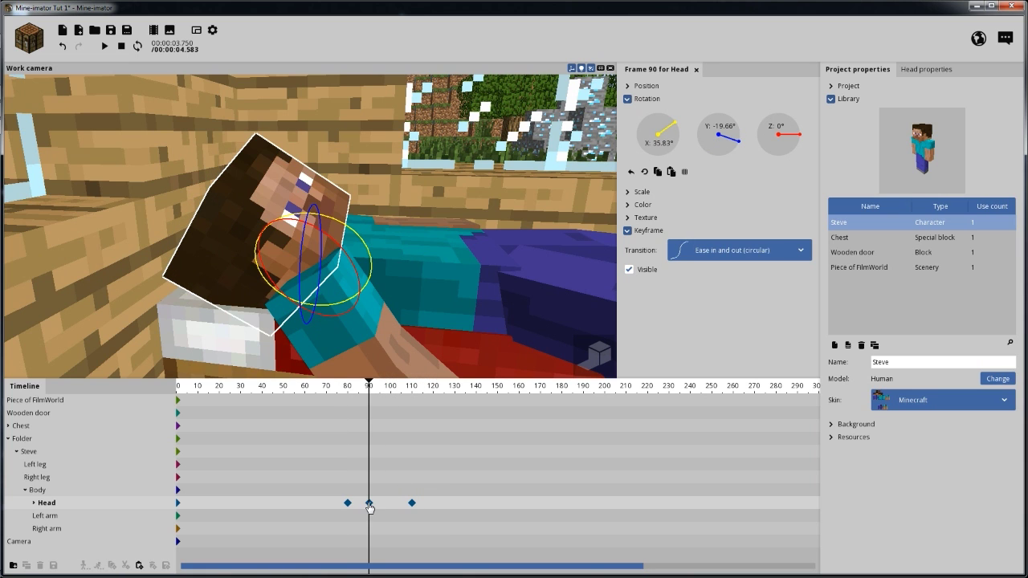
{"action": "left_click", "coordinate": [720, 257]}
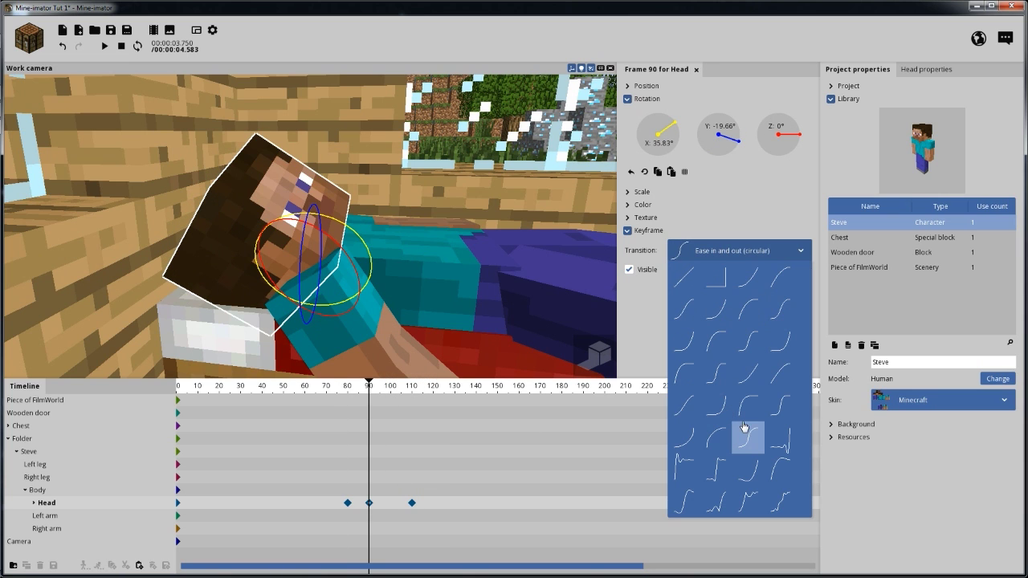
{"action": "left_click", "coordinate": [688, 405]}
{"action": "left_click_drag", "start_coordinate": [386, 390], "coordinate": [352, 390]}
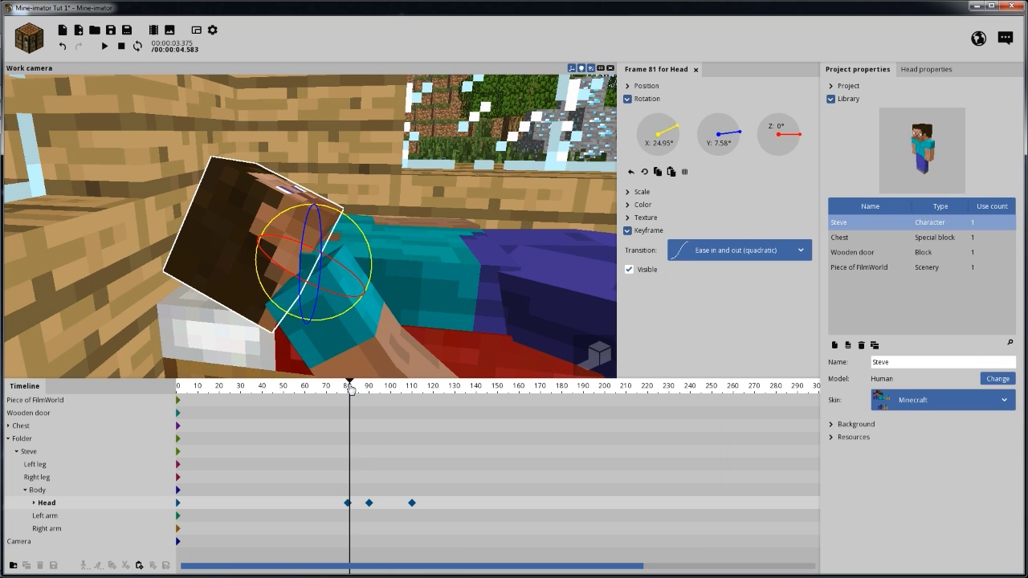
{"action": "key", "text": "space"}
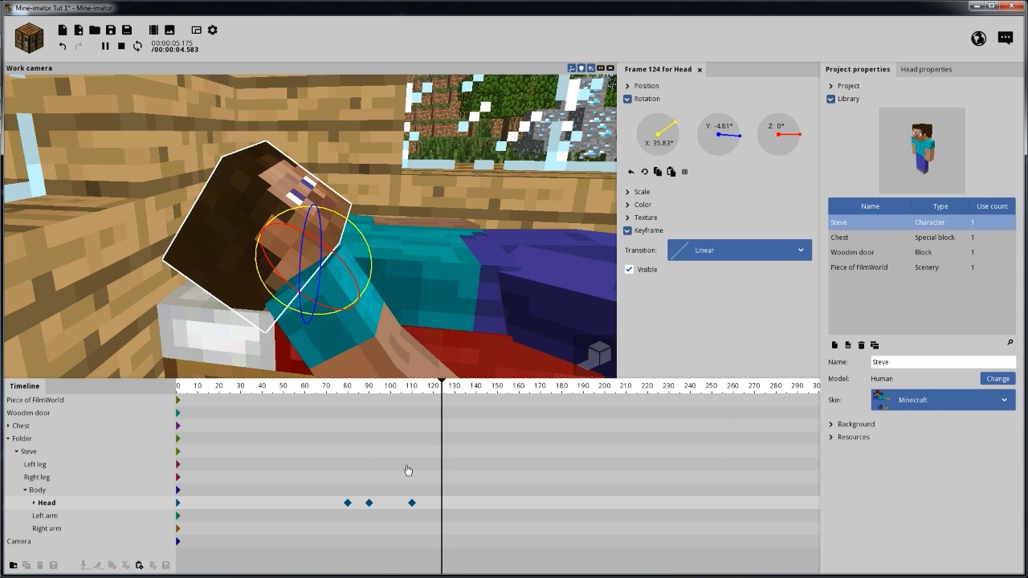
{"action": "key", "text": "space"}
{"action": "left_click_drag", "start_coordinate": [372, 391], "coordinate": [343, 391]}
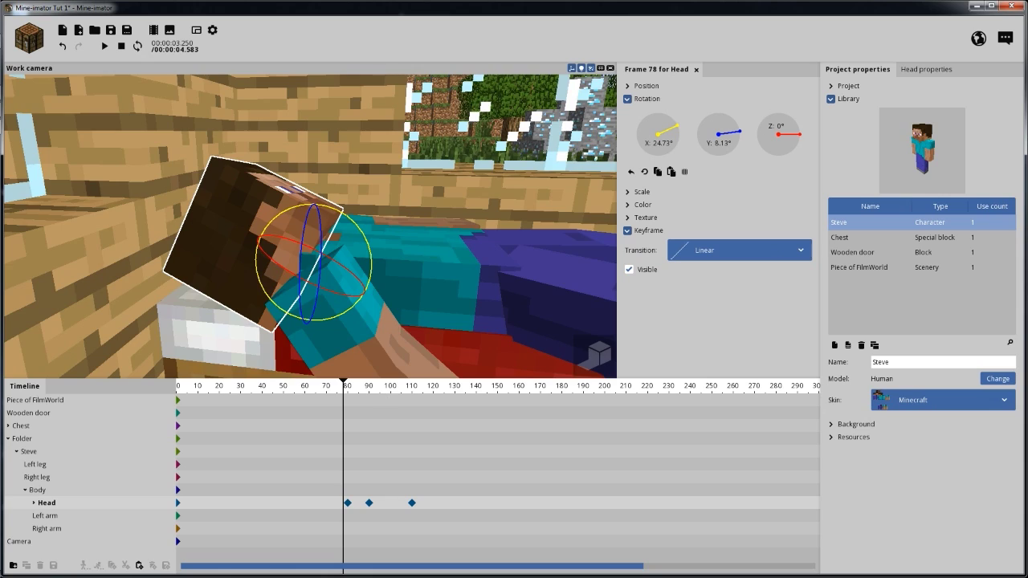
{"action": "left_click_drag", "start_coordinate": [402, 233], "coordinate": [289, 233]}
{"action": "middle_click_drag", "start_coordinate": [470, 217], "coordinate": [444, 245]}
{"action": "key", "text": "space"}
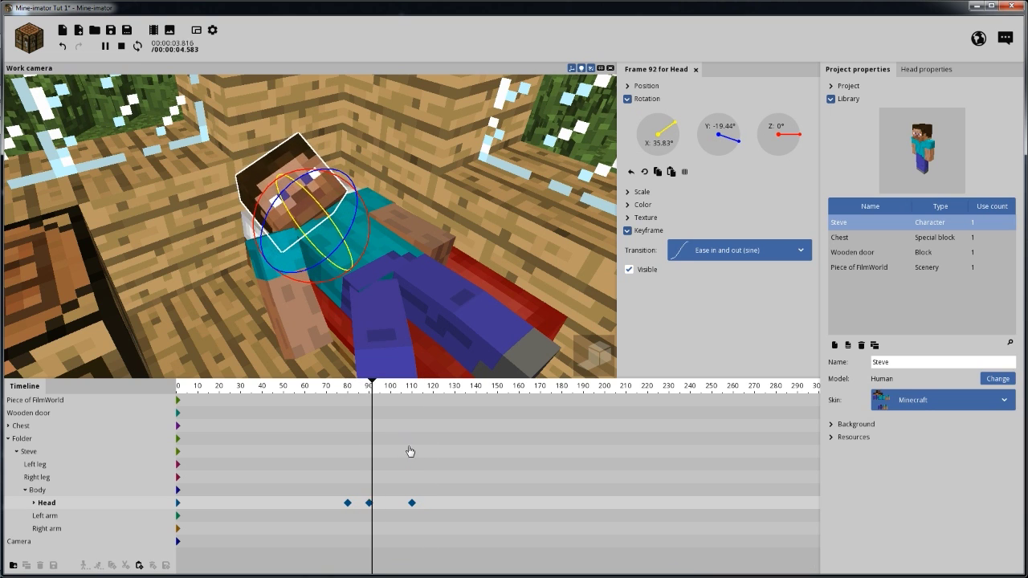
{"action": "key", "text": "space"}
Copy the head keyframe at frame 90, paste it at frame 94 and play the motion.
{"action": "left_click", "coordinate": [369, 503]}
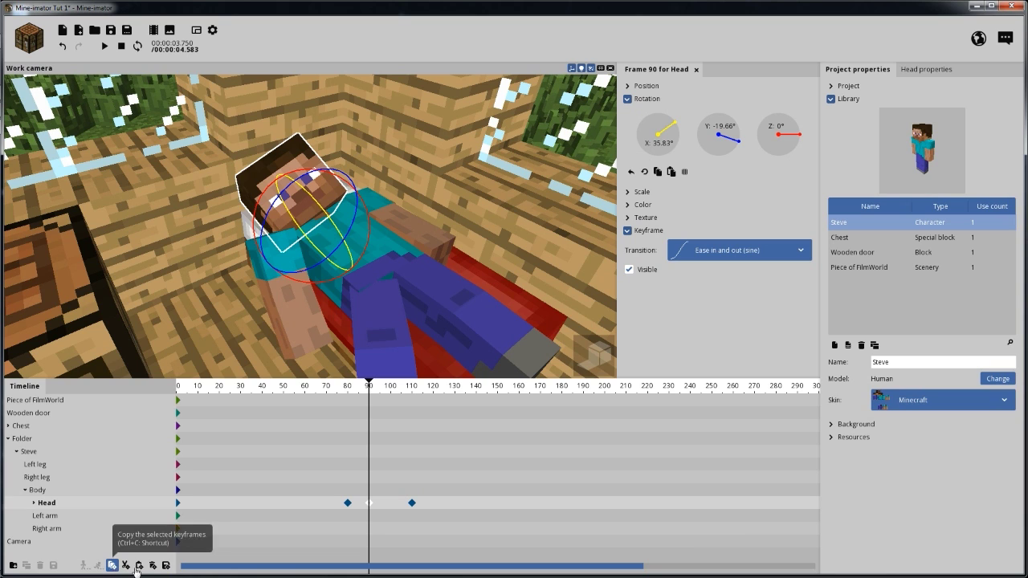
{"action": "left_click_drag", "start_coordinate": [373, 387], "coordinate": [379, 387]}
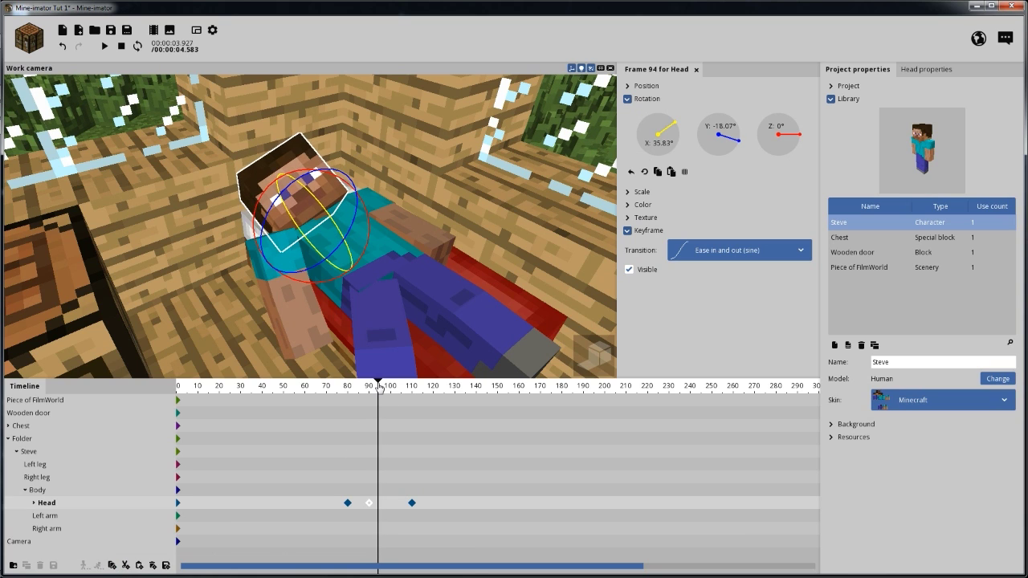
{"action": "left_click", "coordinate": [140, 566]}
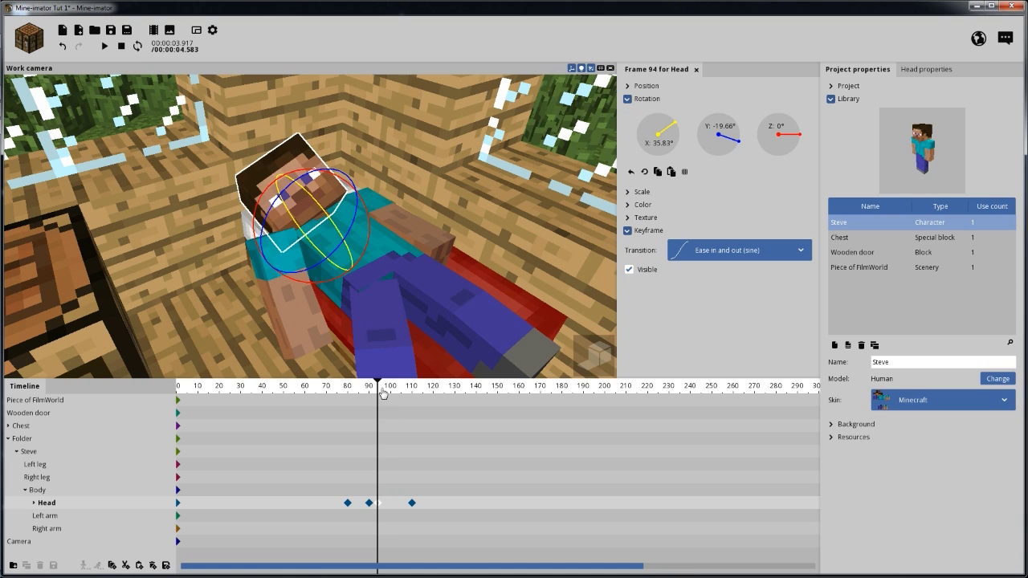
{"action": "left_click_drag", "start_coordinate": [384, 392], "coordinate": [350, 387]}
{"action": "key", "text": "space"}
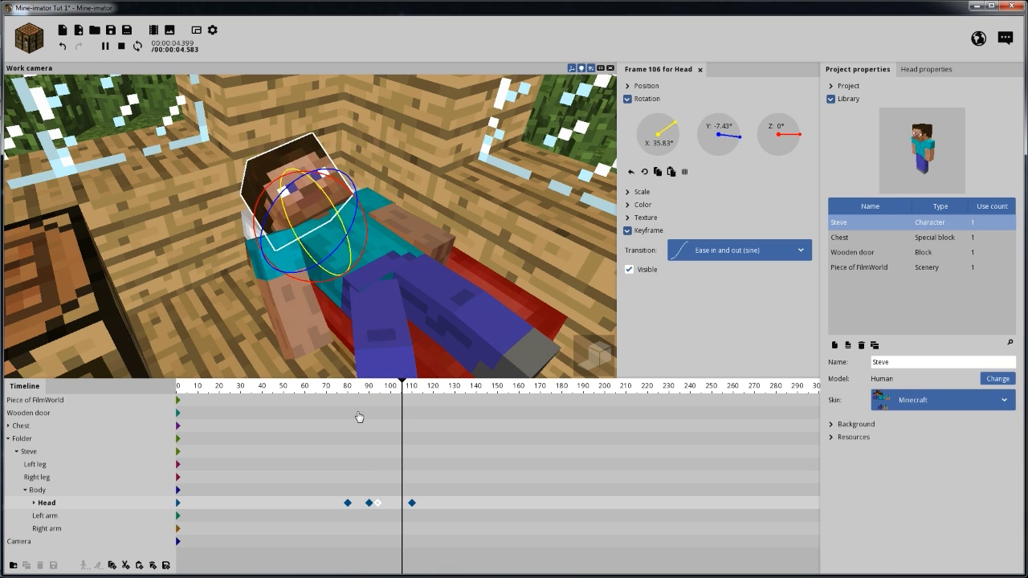
Move the pasted head keyframe to about frame 98 and replay the head motion.
{"action": "key", "text": "space"}
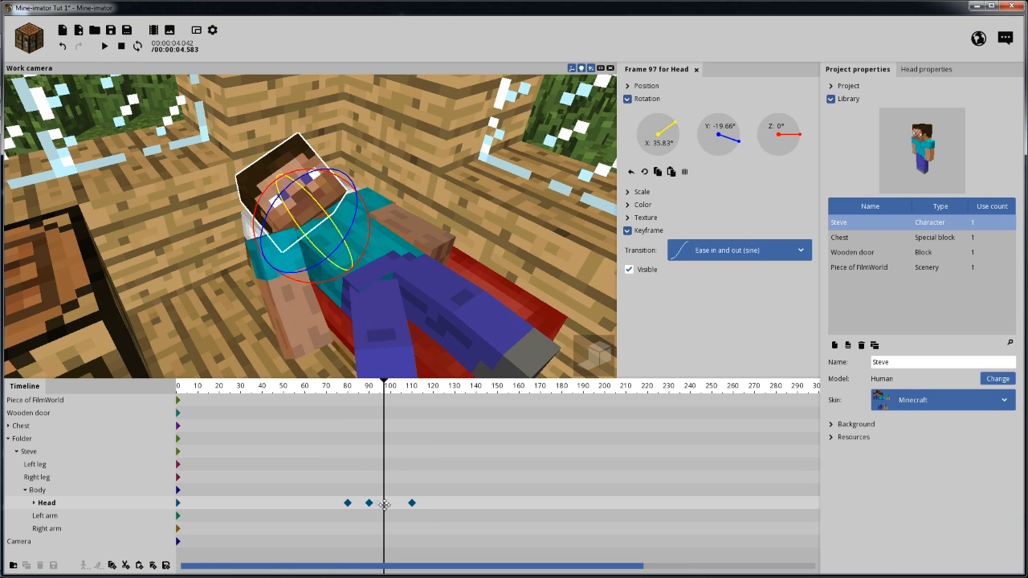
{"action": "key", "text": "space"}
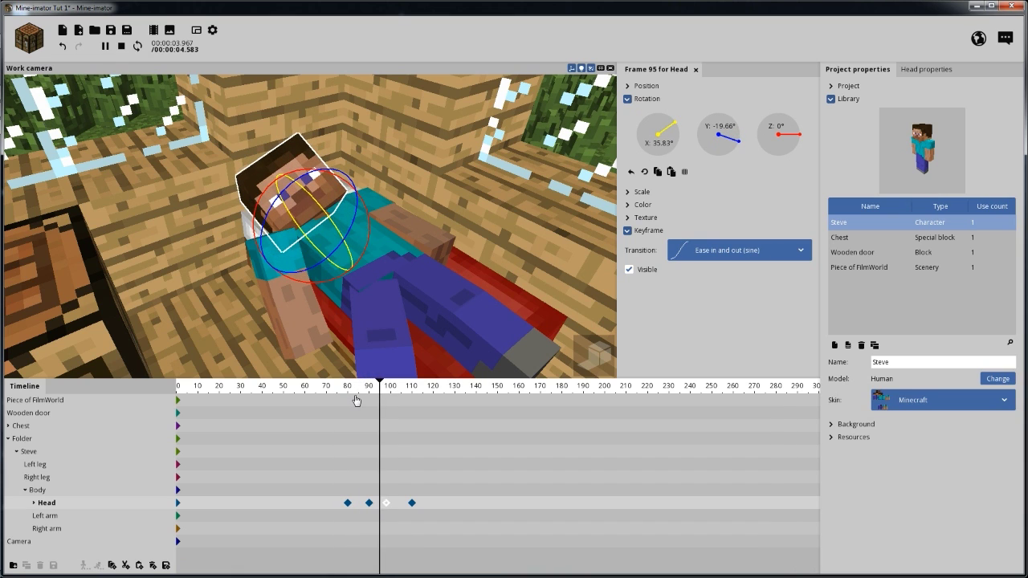
{"action": "key", "text": "space"}
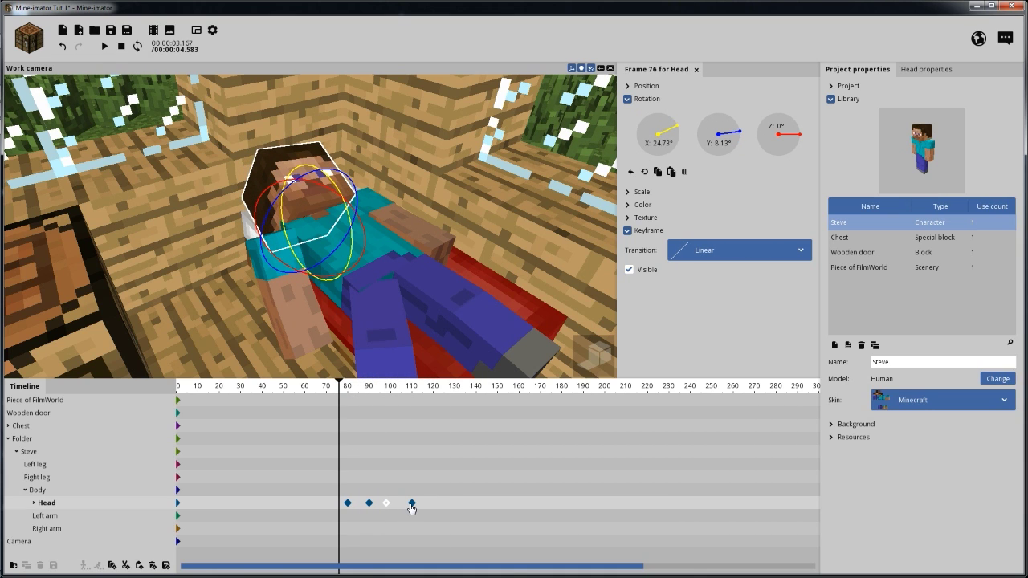
Move the last head keyframe from frame 110 to frame 115 and play the head motion.
{"action": "left_click", "coordinate": [411, 502]}
{"action": "left_click_drag", "start_coordinate": [411, 507], "coordinate": [421, 506]}
{"action": "left_click", "coordinate": [351, 386]}
{"action": "key", "text": "space"}
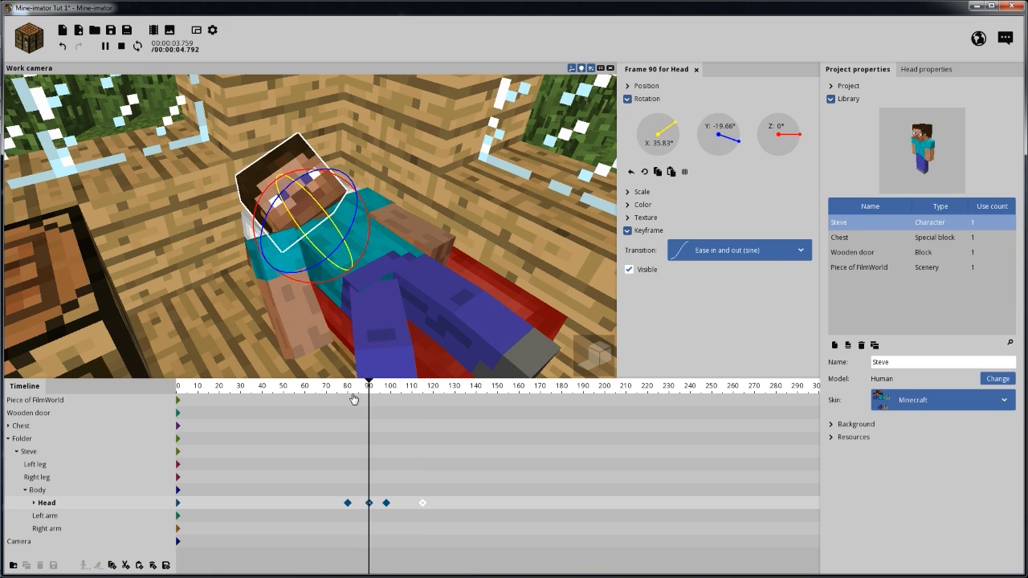
{"action": "key", "text": "space"}
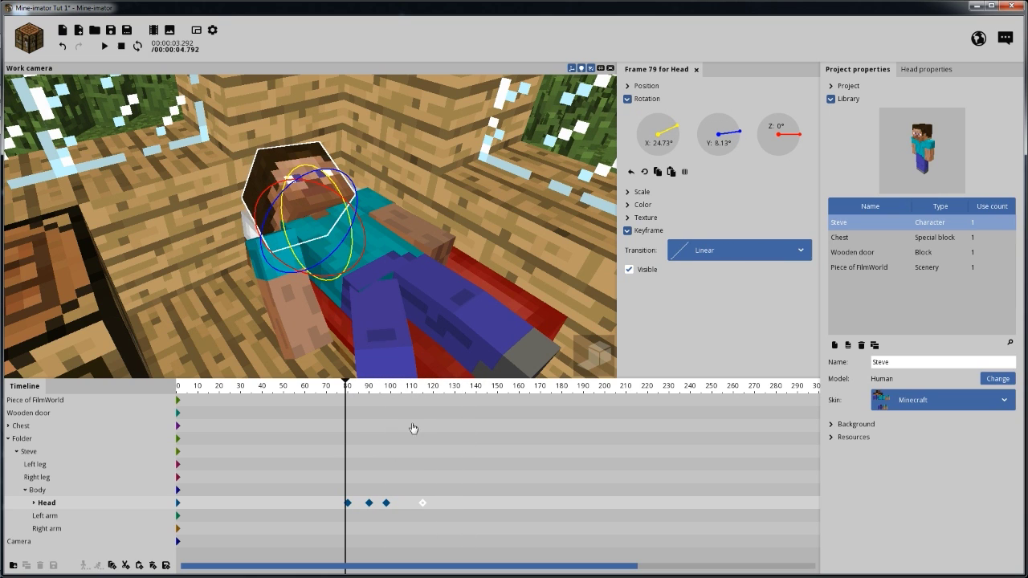
Save the project and replay the head motion from about frame 78.
{"action": "left_click", "coordinate": [111, 30]}
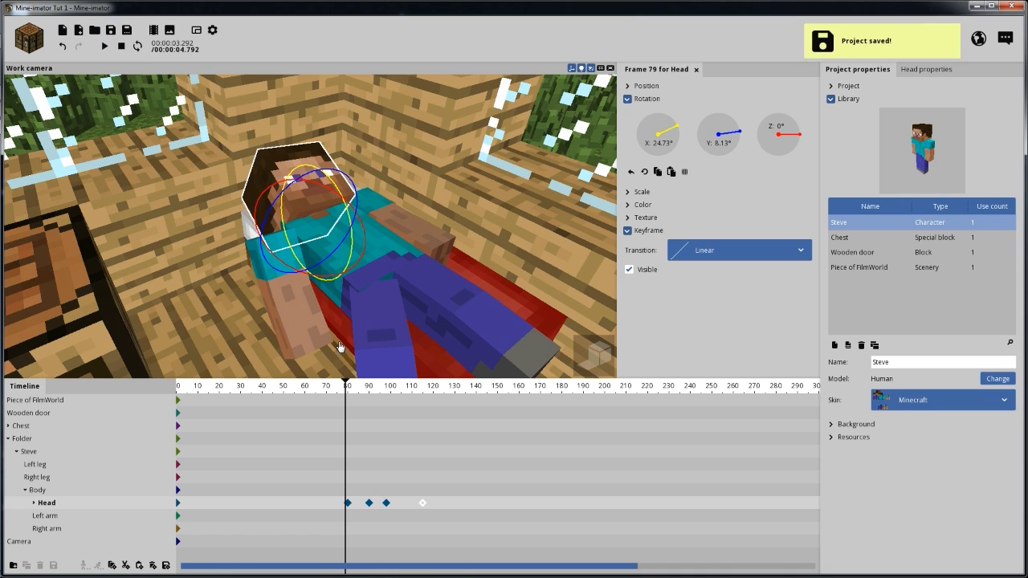
{"action": "left_click", "coordinate": [350, 387]}
{"action": "key", "text": "space"}
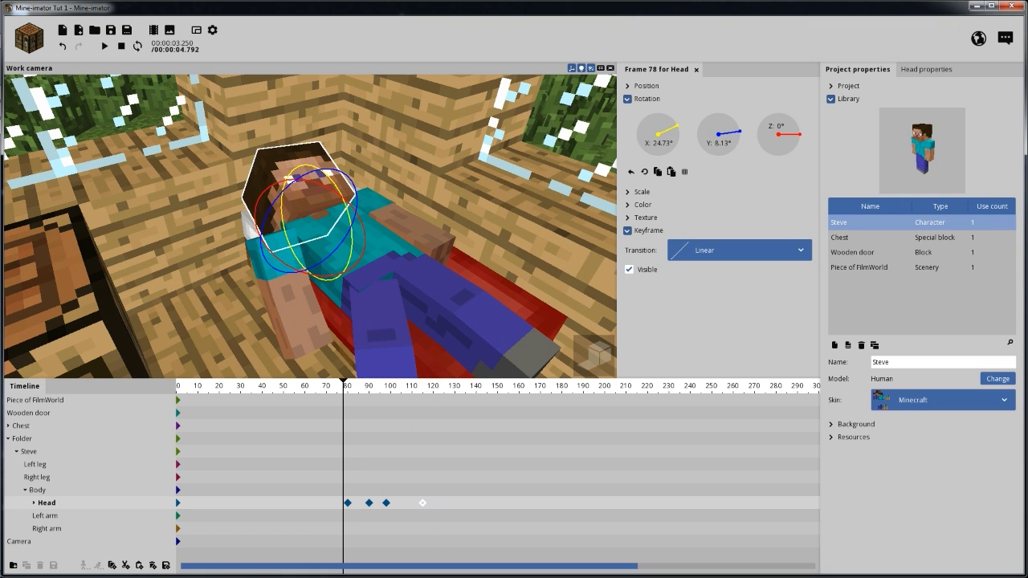
Add two keyframes for Steve's right arm, one at about frame 105 and one at frame 135.
{"action": "mouse_move", "coordinate": [451, 296]}
{"action": "left_mouse_down"}
{"action": "mouse_move", "coordinate": [418, 289]}
{"action": "mouse_move", "coordinate": [460, 294]}
{"action": "mouse_move", "coordinate": [451, 296]}
{"action": "left_mouse_up"}
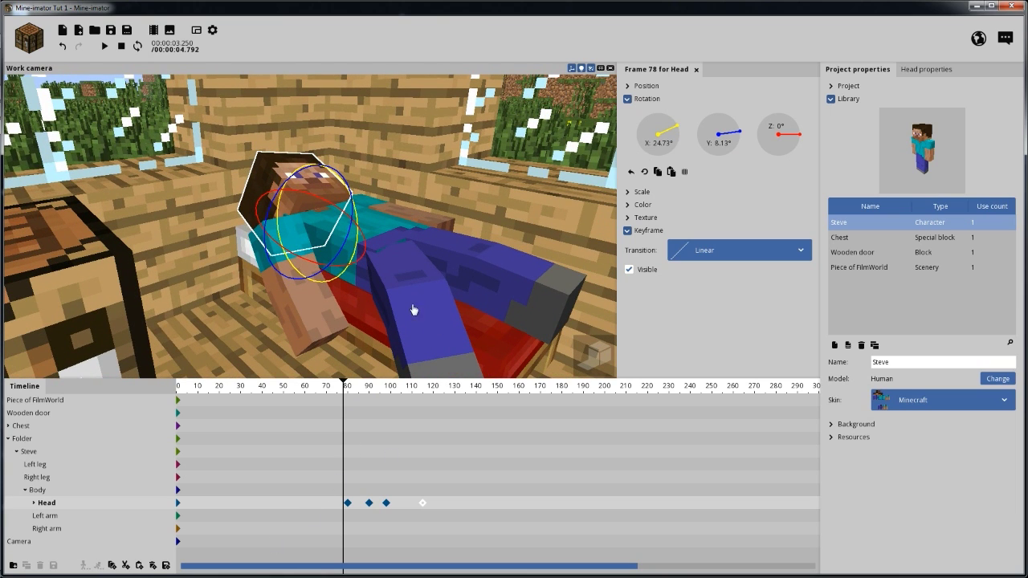
{"action": "left_click_drag", "start_coordinate": [428, 271], "coordinate": [342, 260]}
{"action": "left_click_drag", "start_coordinate": [358, 392], "coordinate": [463, 416]}
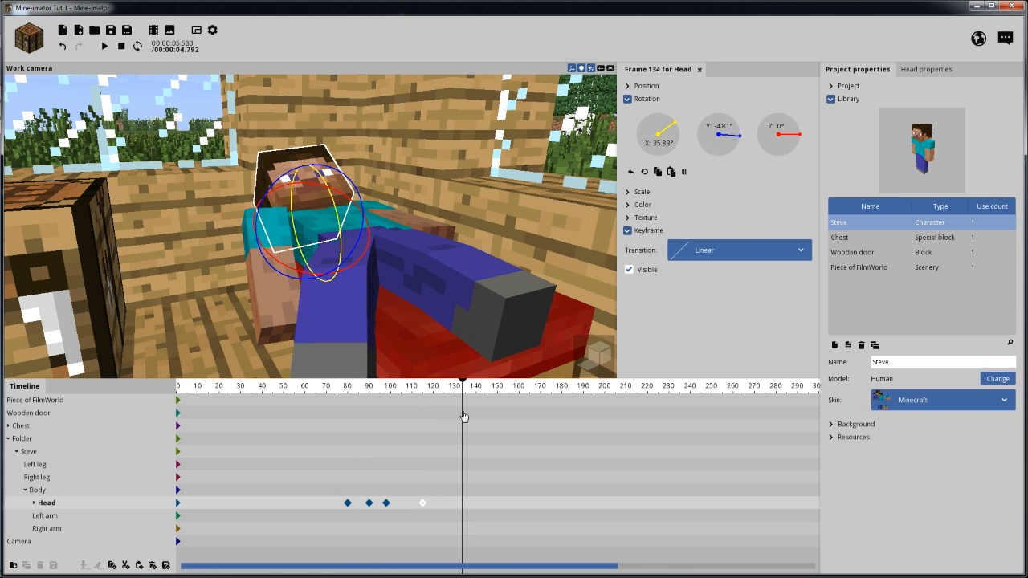
{"action": "left_click", "coordinate": [419, 532]}
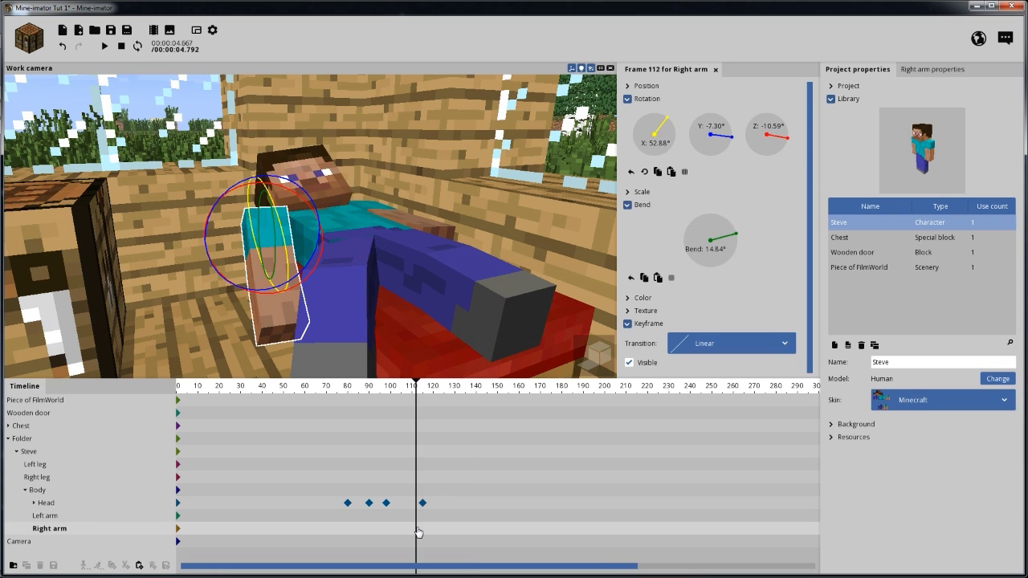
{"action": "left_click", "coordinate": [402, 531]}
{"action": "left_click", "coordinate": [467, 531]}
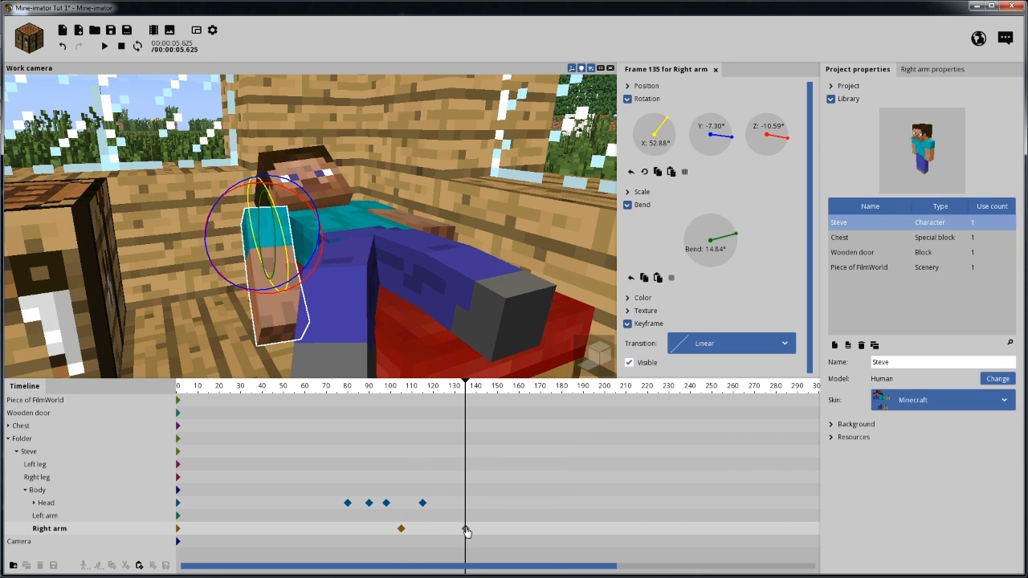
At frame 135, rotate Steve's right arm to about X -16.54° and Y 27.63°, and play the arm motion.
{"action": "left_click_drag", "start_coordinate": [355, 286], "coordinate": [379, 315]}
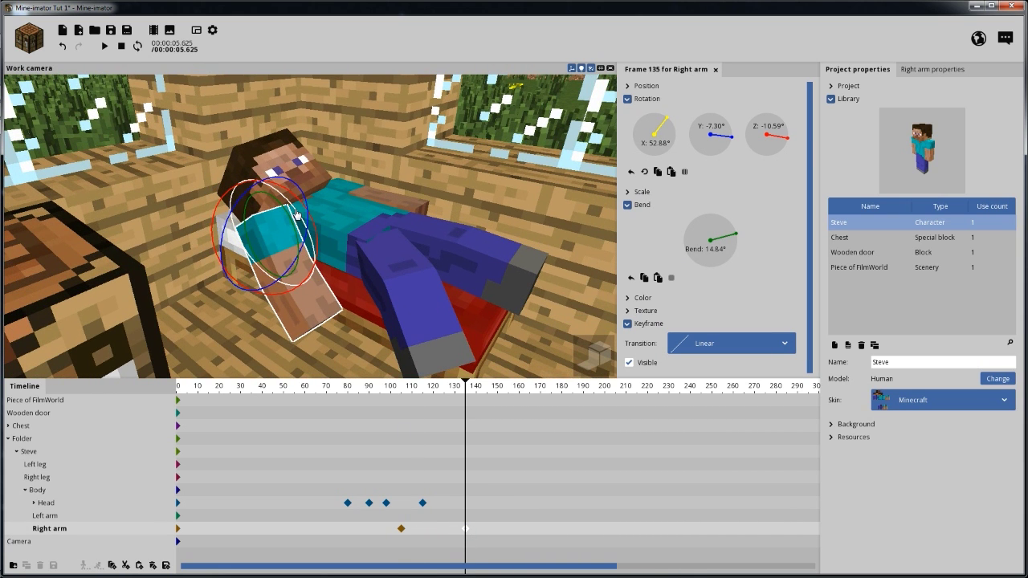
{"action": "left_click_drag", "start_coordinate": [298, 214], "coordinate": [248, 208]}
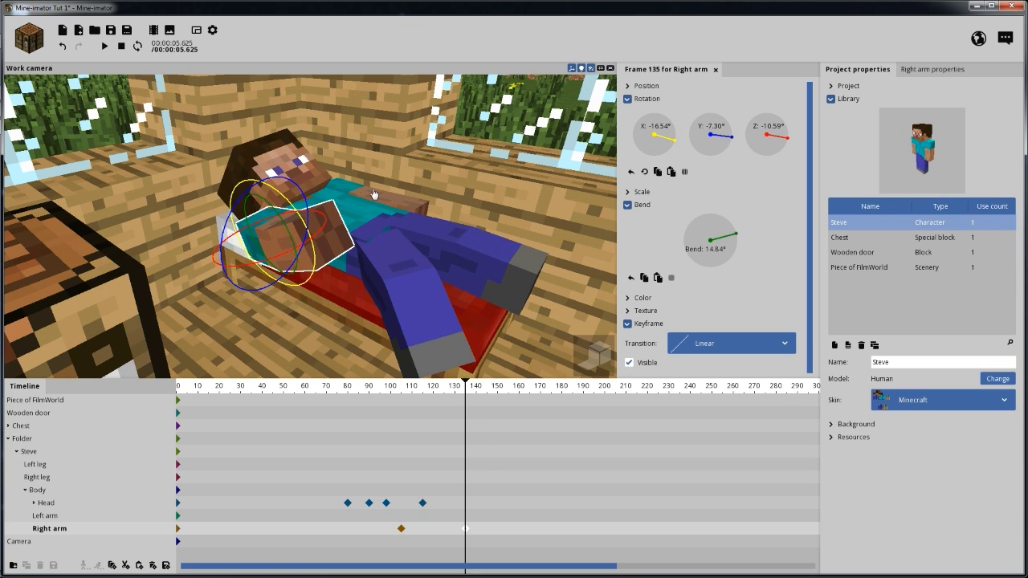
{"action": "mouse_move", "coordinate": [306, 171]}
{"action": "left_mouse_down"}
{"action": "mouse_move", "coordinate": [291, 177]}
{"action": "mouse_move", "coordinate": [291, 204]}
{"action": "mouse_move", "coordinate": [342, 229]}
{"action": "mouse_move", "coordinate": [405, 237]}
{"action": "mouse_move", "coordinate": [429, 225]}
{"action": "left_mouse_up"}
{"action": "left_click_drag", "start_coordinate": [398, 392], "coordinate": [364, 393]}
{"action": "key", "text": "space"}
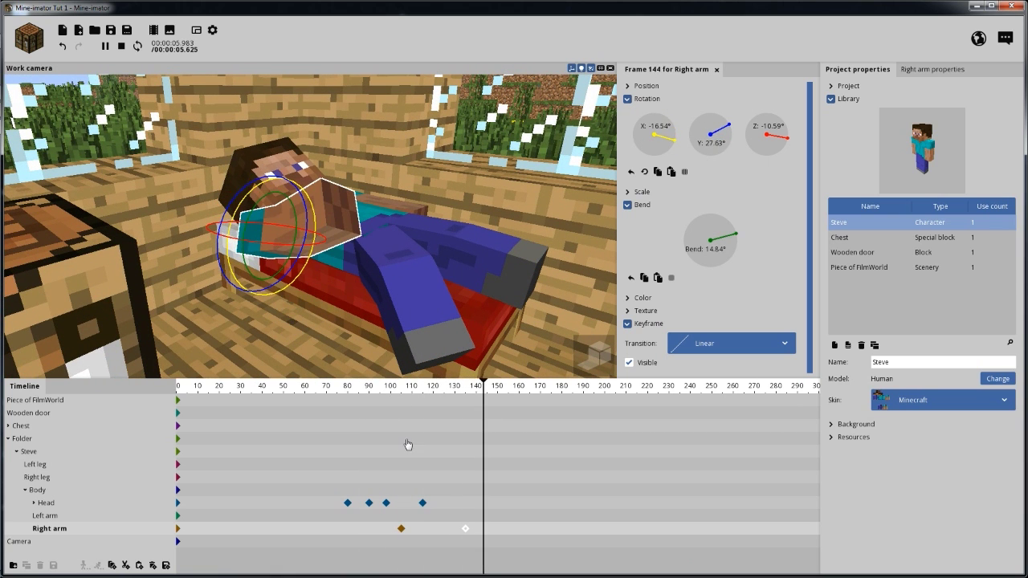
Replay the right arm motion several times from around frame 100 and examine its speed from different viewing angles.
{"action": "mouse_move", "coordinate": [398, 393]}
{"action": "left_mouse_down"}
{"action": "mouse_move", "coordinate": [369, 393]}
{"action": "mouse_move", "coordinate": [449, 392]}
{"action": "mouse_move", "coordinate": [383, 399]}
{"action": "left_mouse_up"}
{"action": "key", "text": "space"}
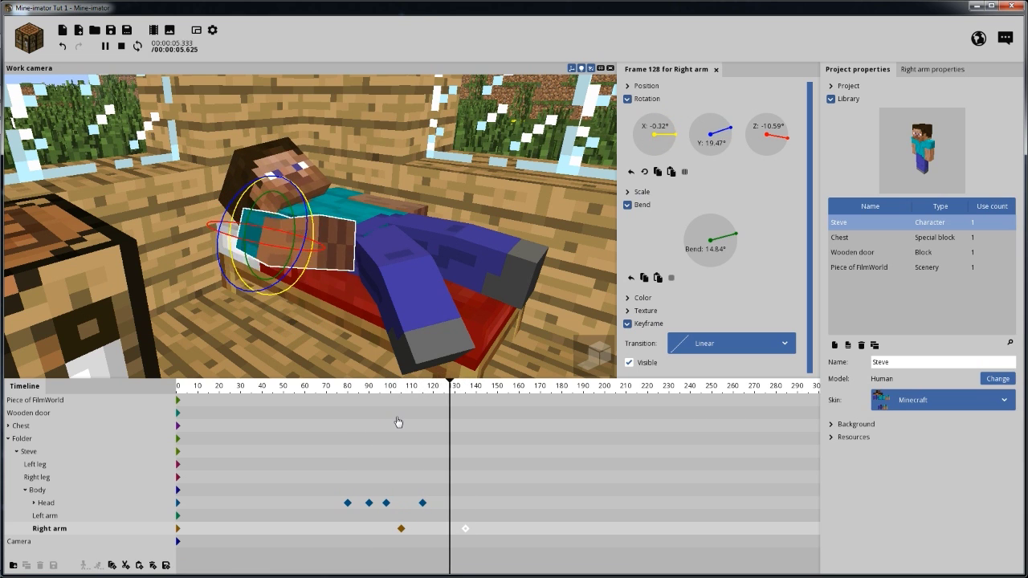
{"action": "left_click", "coordinate": [396, 420]}
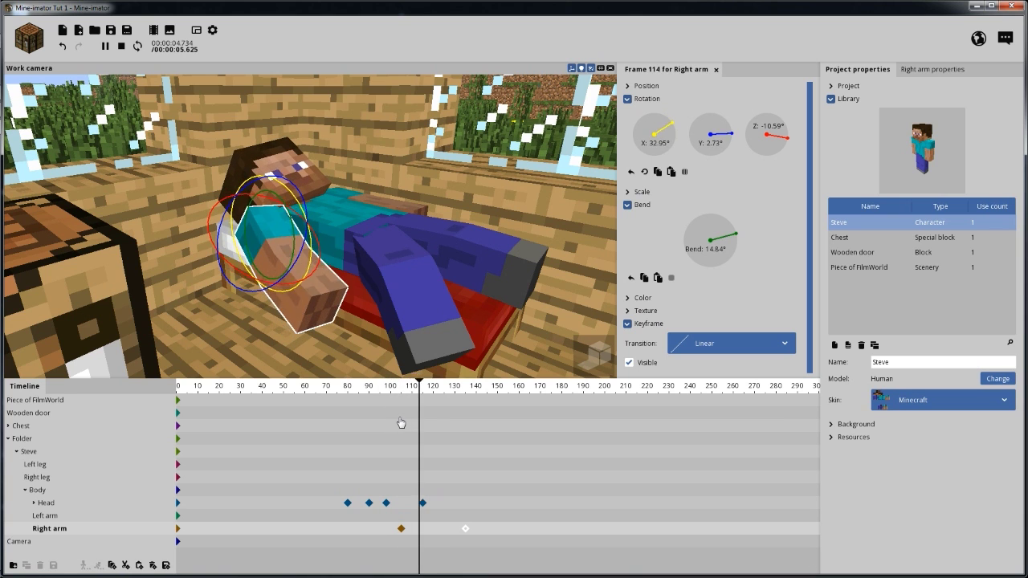
{"action": "key", "text": "space"}
{"action": "left_click_drag", "start_coordinate": [402, 394], "coordinate": [394, 394]}
{"action": "left_click_drag", "start_coordinate": [483, 248], "coordinate": [454, 287]}
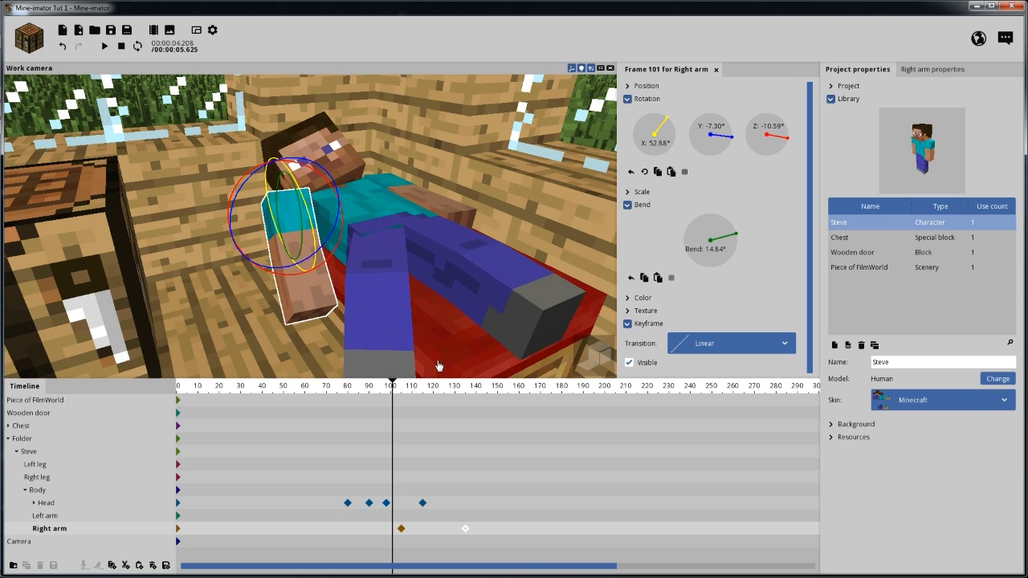
{"action": "key", "text": "space"}
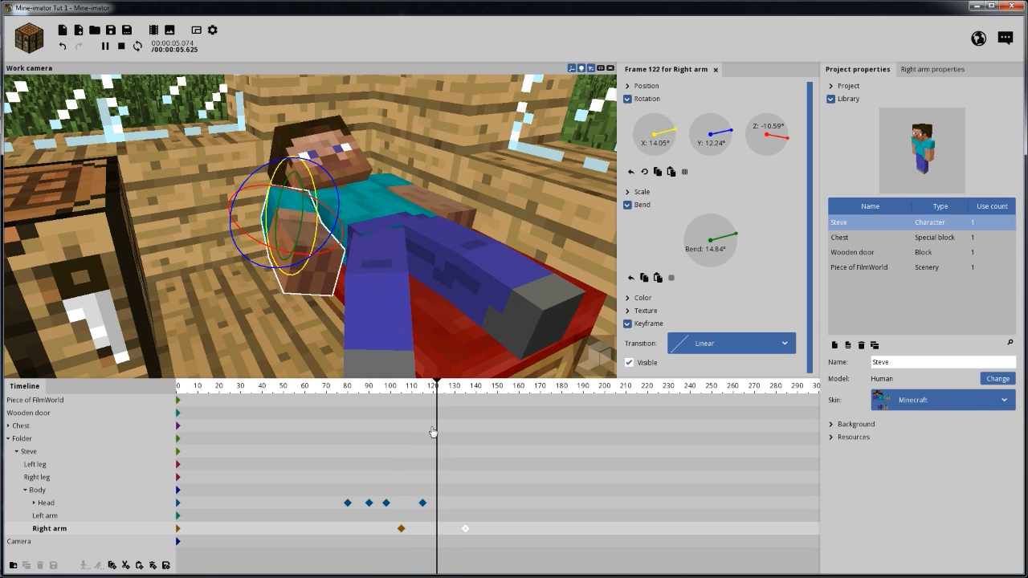
{"action": "key", "text": "space"}
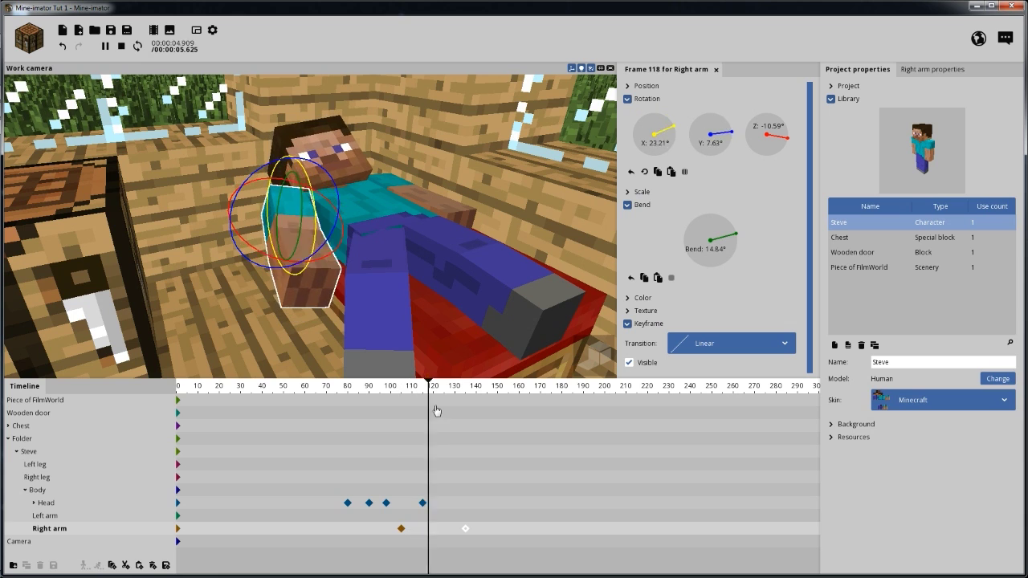
{"action": "left_click", "coordinate": [388, 387]}
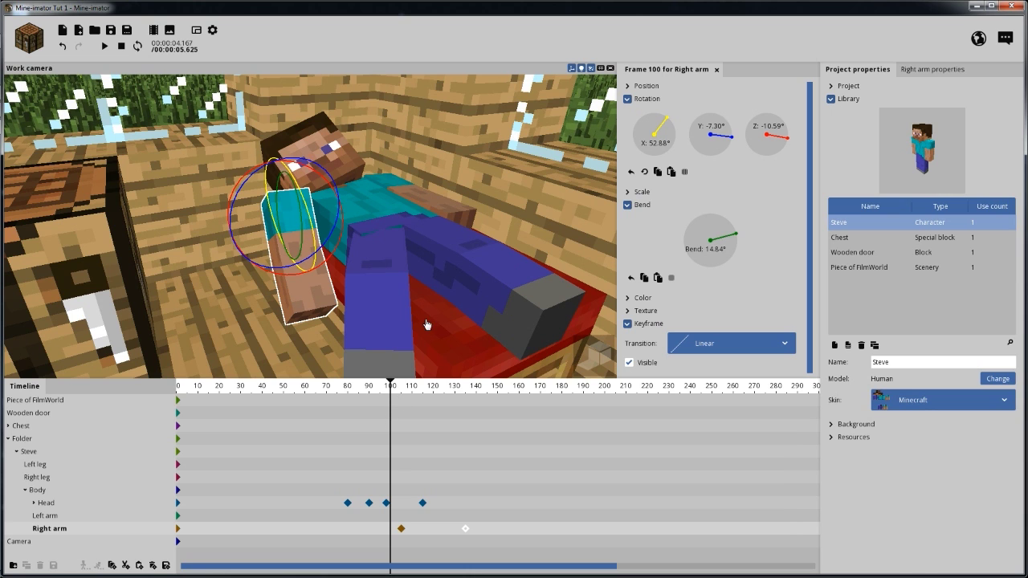
{"action": "middle_click_drag", "start_coordinate": [472, 288], "coordinate": [501, 342]}
{"action": "key", "text": "space"}
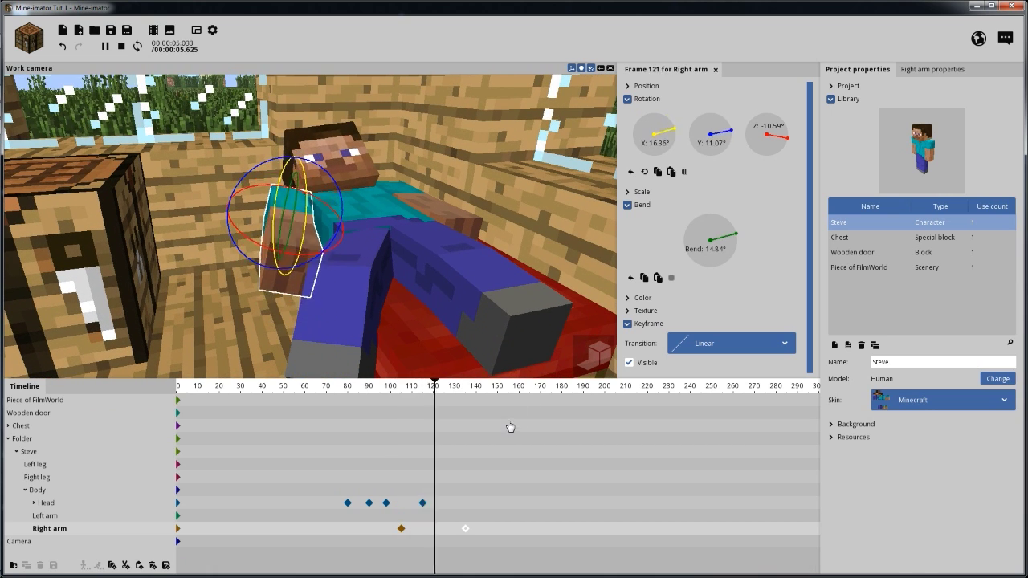
Move the right arm keyframe at frame 135 to frame 117 and replay the motion from just before frame 100.
{"action": "left_click_drag", "start_coordinate": [464, 529], "coordinate": [426, 528]}
{"action": "left_click_drag", "start_coordinate": [396, 391], "coordinate": [386, 391]}
{"action": "key", "text": "space"}
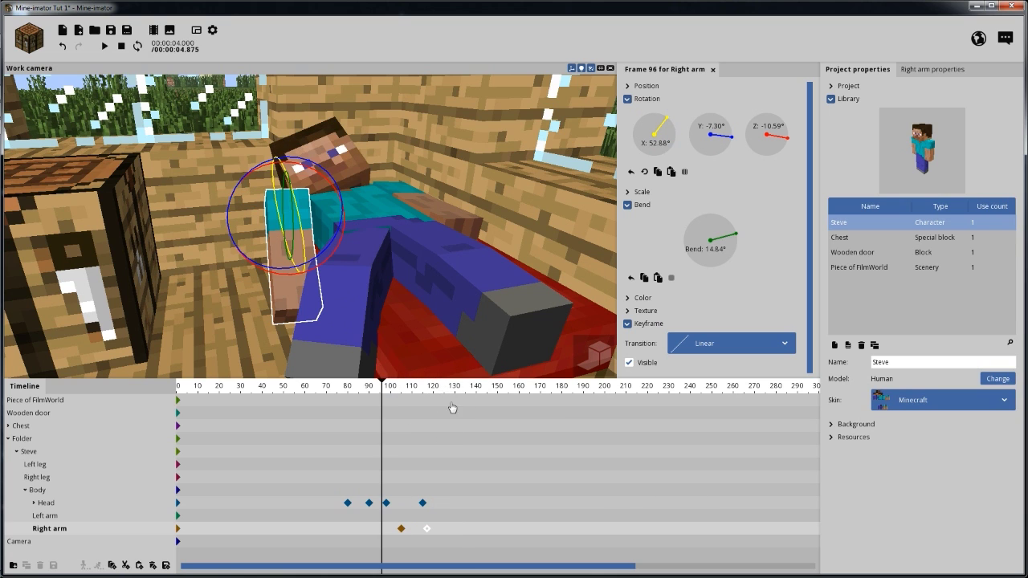
{"action": "left_click", "coordinate": [399, 393]}
{"action": "left_click_drag", "start_coordinate": [399, 393], "coordinate": [388, 398]}
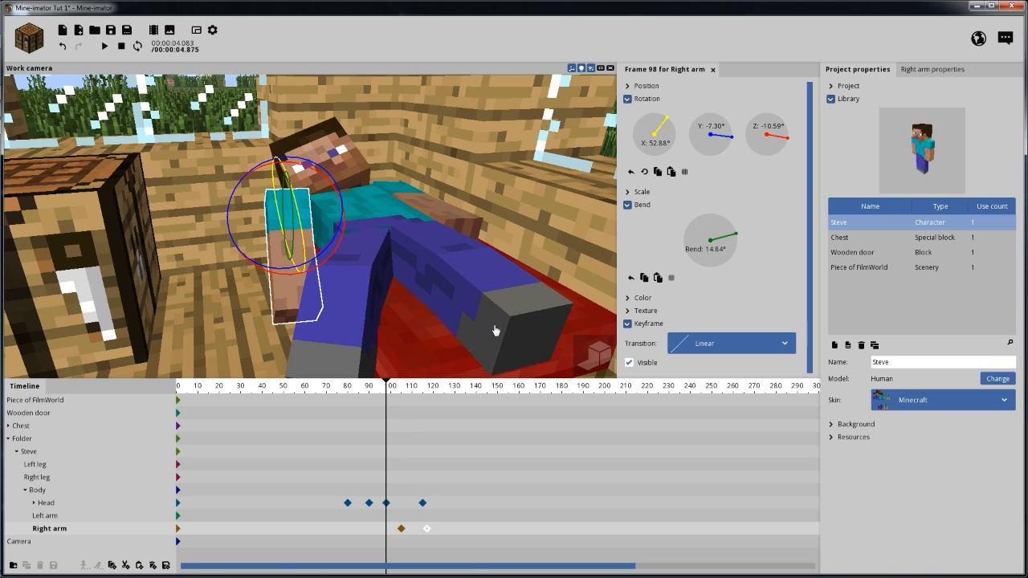
Replay the right arm motion from frame 98 and examine it from a lower side angle.
{"action": "left_click_drag", "start_coordinate": [434, 221], "coordinate": [518, 267]}
{"action": "key", "text": "space"}
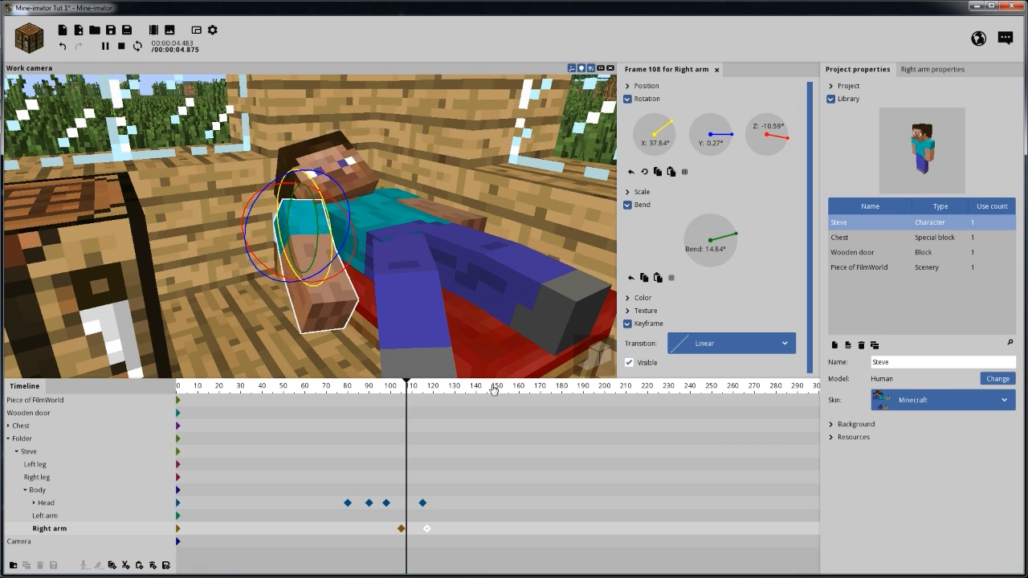
{"action": "key", "text": "space"}
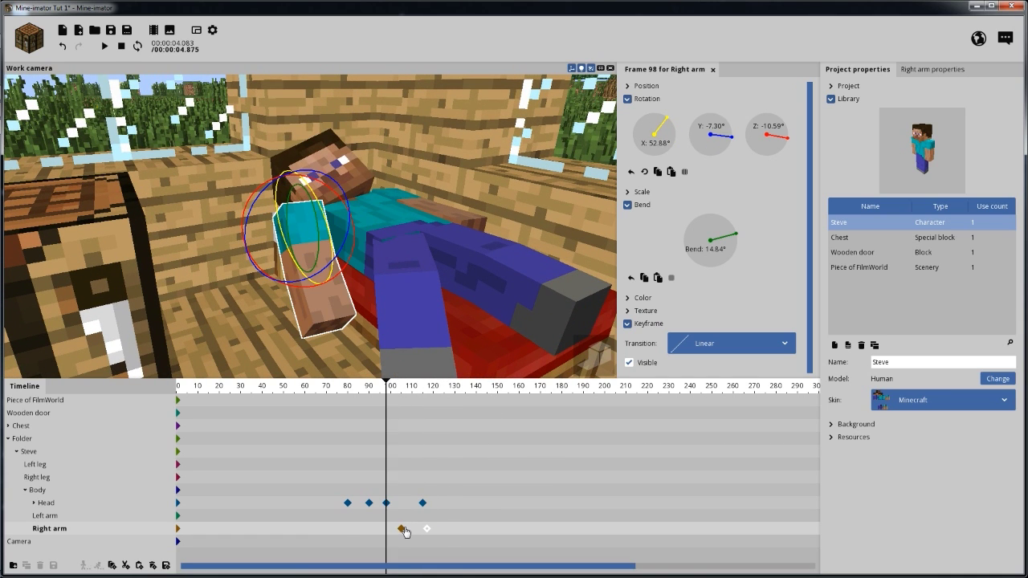
Try the Ease out (elastic) transition on the right arm keyframe at frame 105 and play the motion.
{"action": "left_click", "coordinate": [403, 531]}
{"action": "left_click", "coordinate": [695, 345]}
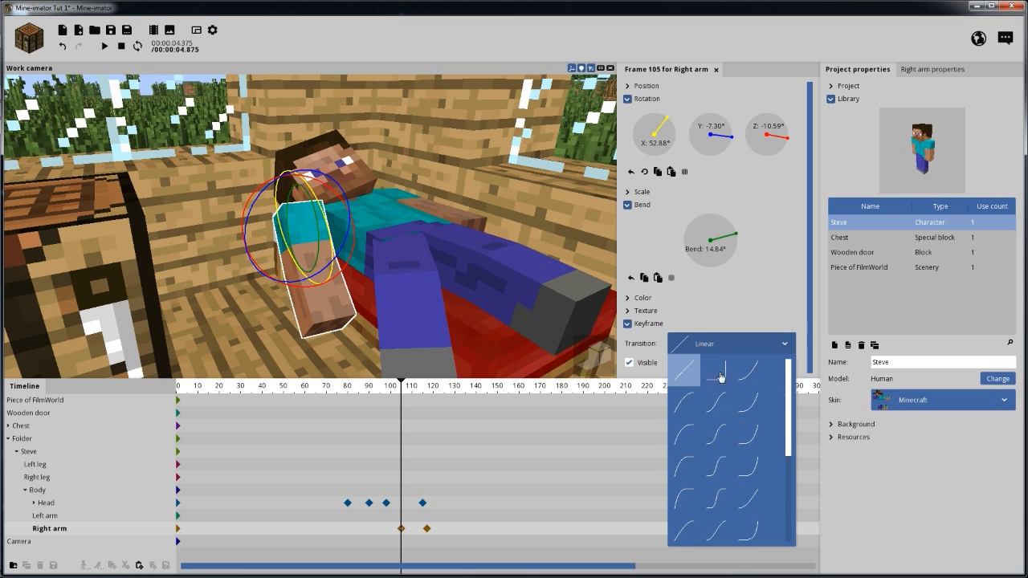
{"action": "scroll", "coordinate": [721, 419], "scroll_direction": "down", "scroll_amount": 3}
{"action": "scroll", "coordinate": [721, 419], "scroll_direction": "down", "scroll_amount": 2}
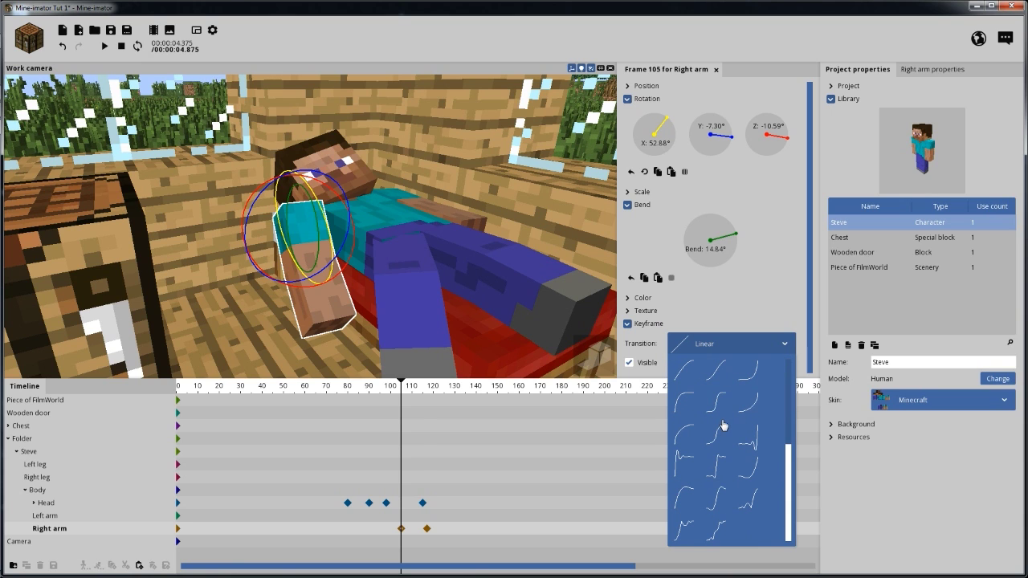
{"action": "left_click", "coordinate": [681, 465]}
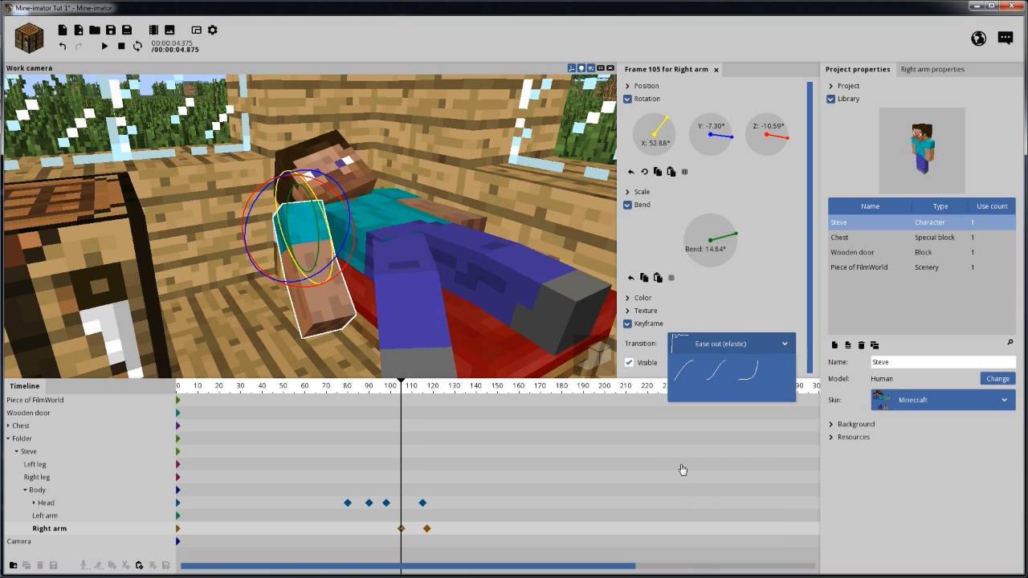
{"action": "left_click_drag", "start_coordinate": [399, 392], "coordinate": [385, 392]}
{"action": "key", "text": "space"}
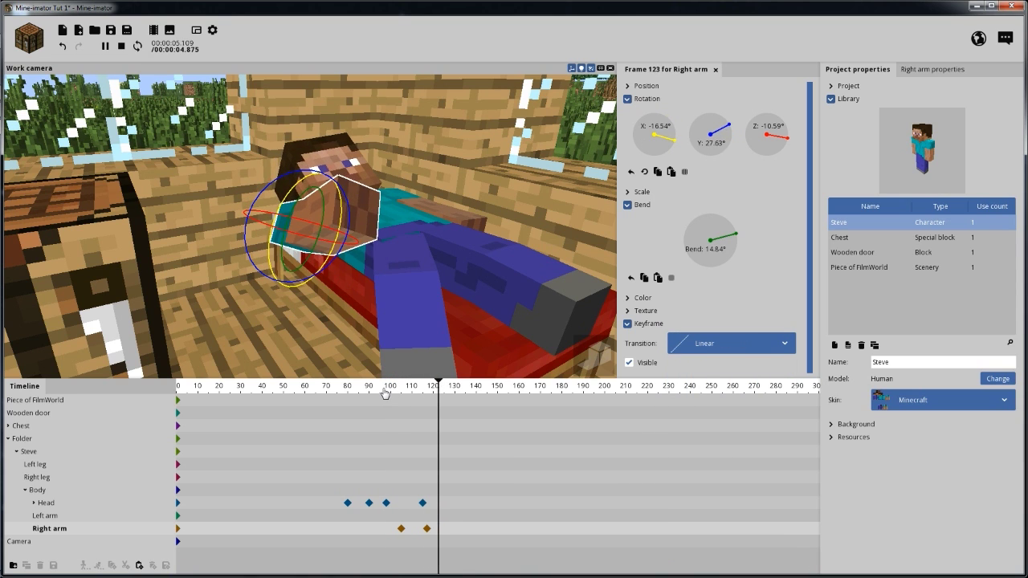
{"action": "key", "text": "space"}
Set the right arm keyframe at frame 105 to the Ease out (back) transition and replay the motion several times.
{"action": "left_click", "coordinate": [401, 529]}
{"action": "left_click", "coordinate": [701, 344]}
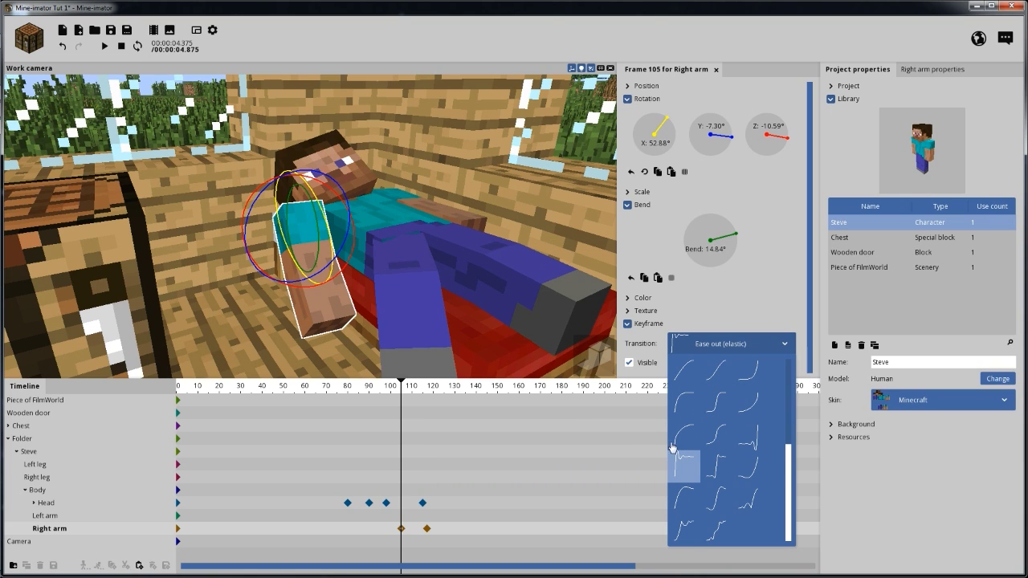
{"action": "left_click", "coordinate": [689, 502]}
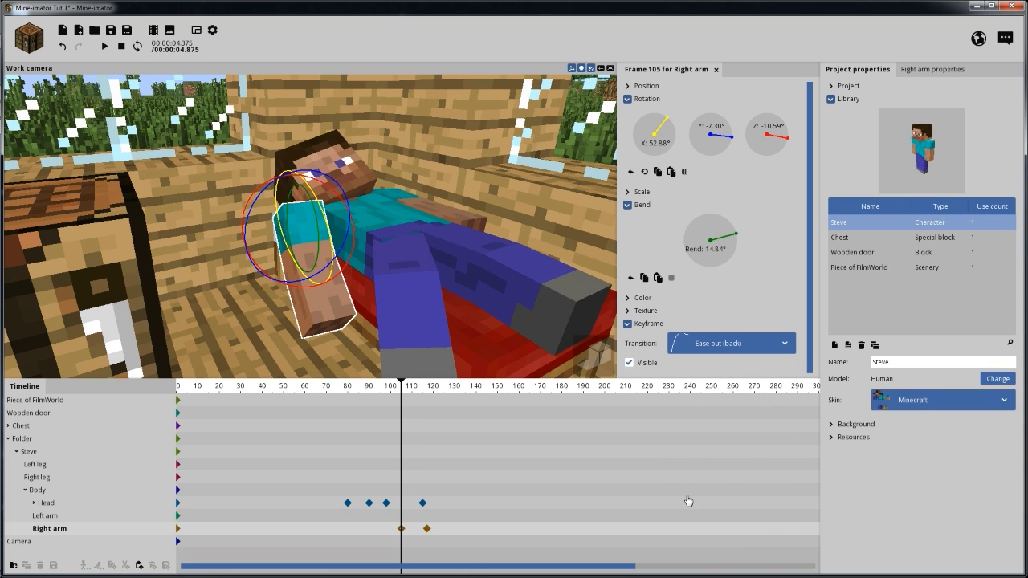
{"action": "left_click", "coordinate": [392, 392]}
{"action": "key", "text": "space"}
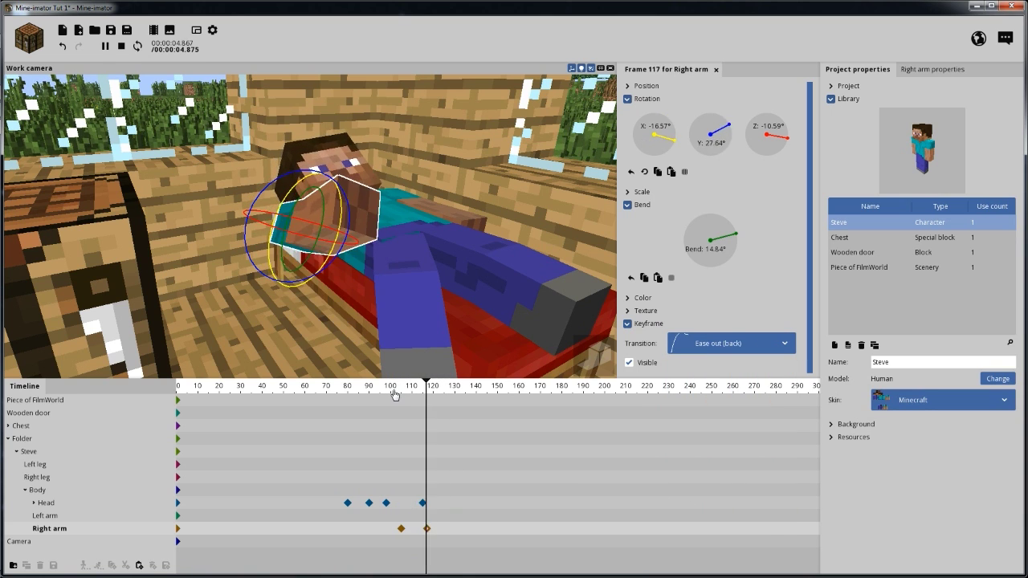
{"action": "key", "text": "space"}
{"action": "key", "text": "space"}
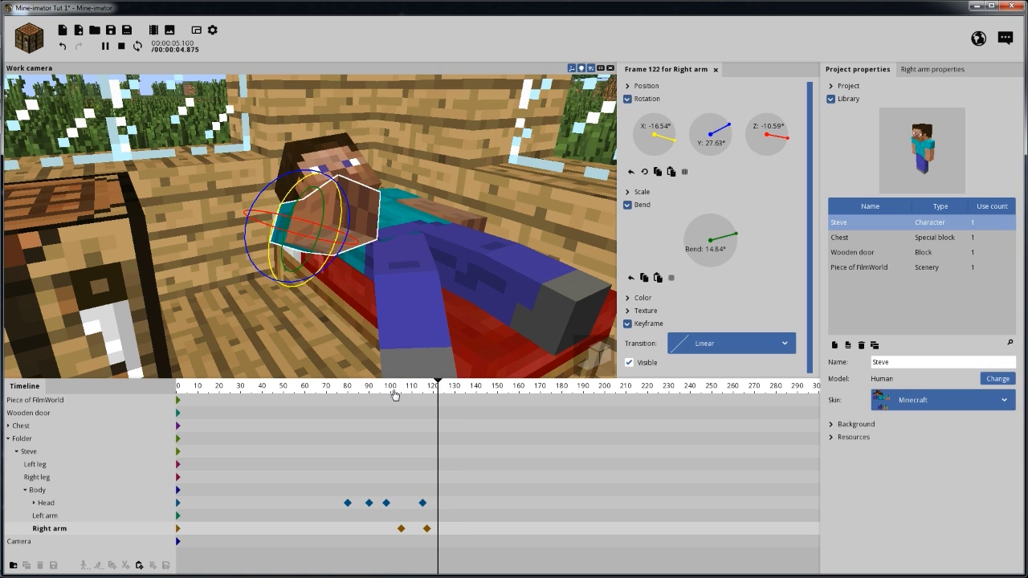
{"action": "key", "text": "space"}
{"action": "key", "text": "space"}
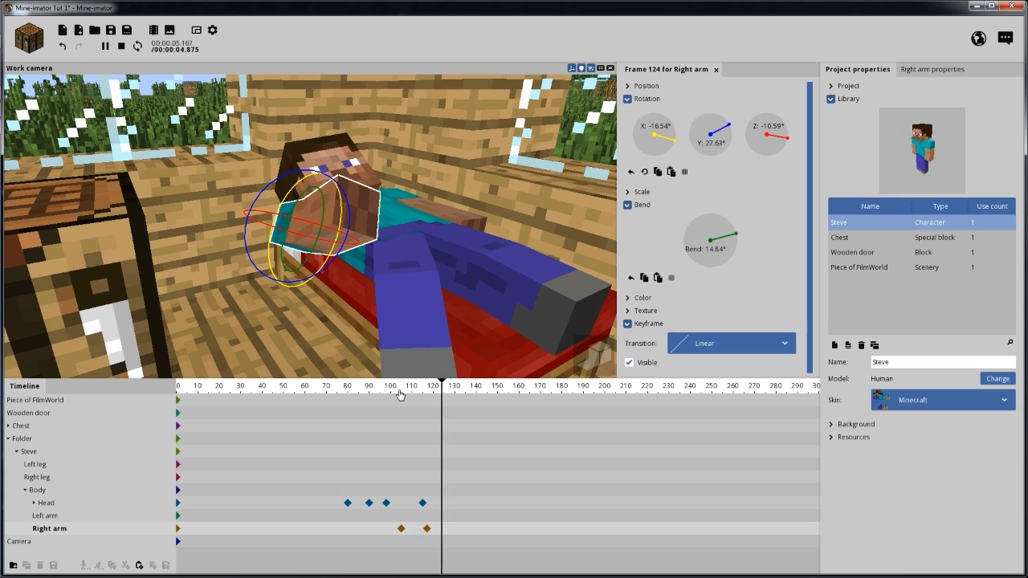
{"action": "key", "text": "space"}
Examine Steve's right arm pose at frame 117 and its motion from a higher front angle.
{"action": "left_click", "coordinate": [427, 530]}
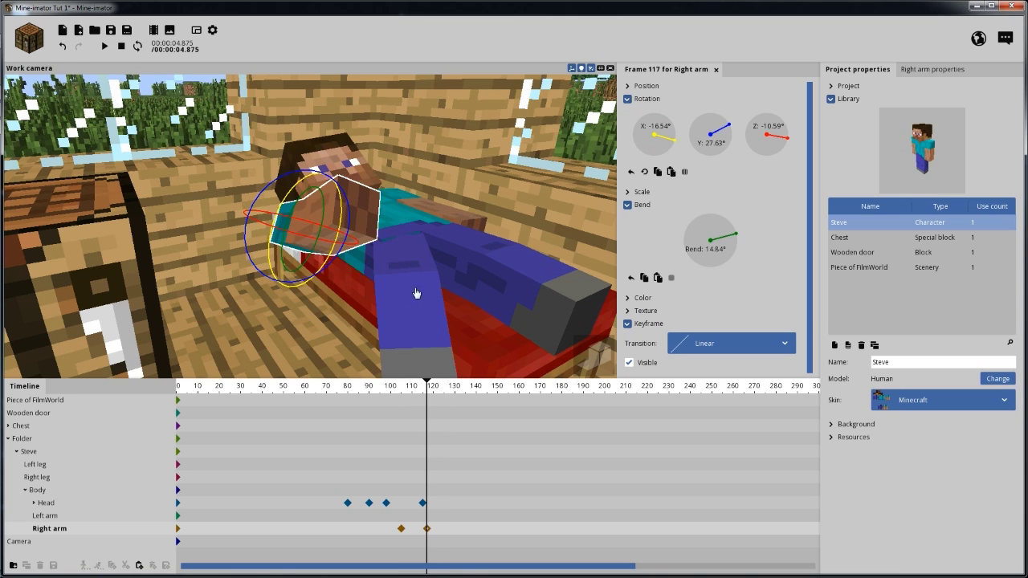
{"action": "left_click_drag", "start_coordinate": [416, 294], "coordinate": [448, 249]}
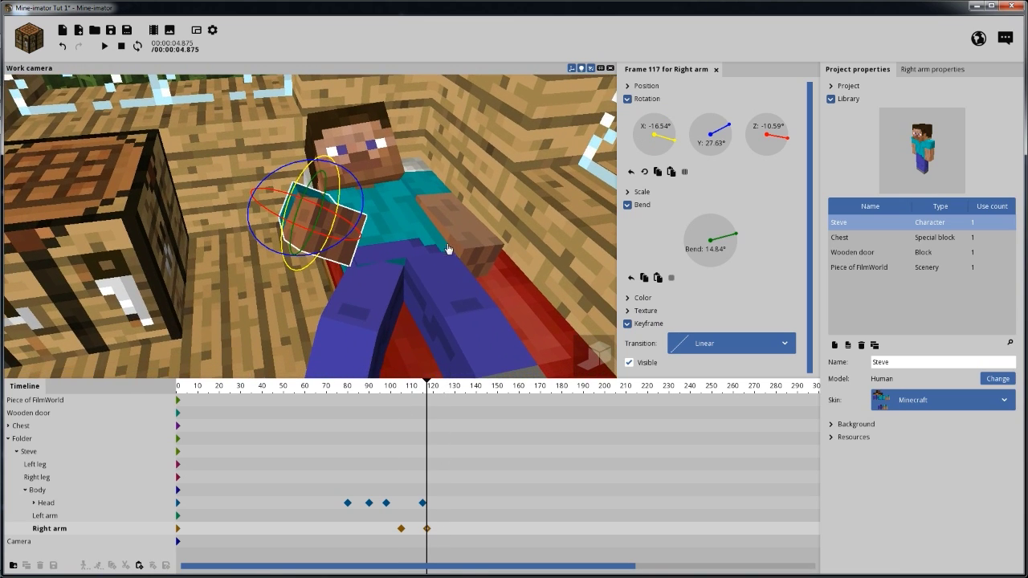
{"action": "right_click_drag", "start_coordinate": [448, 249], "coordinate": [429, 255]}
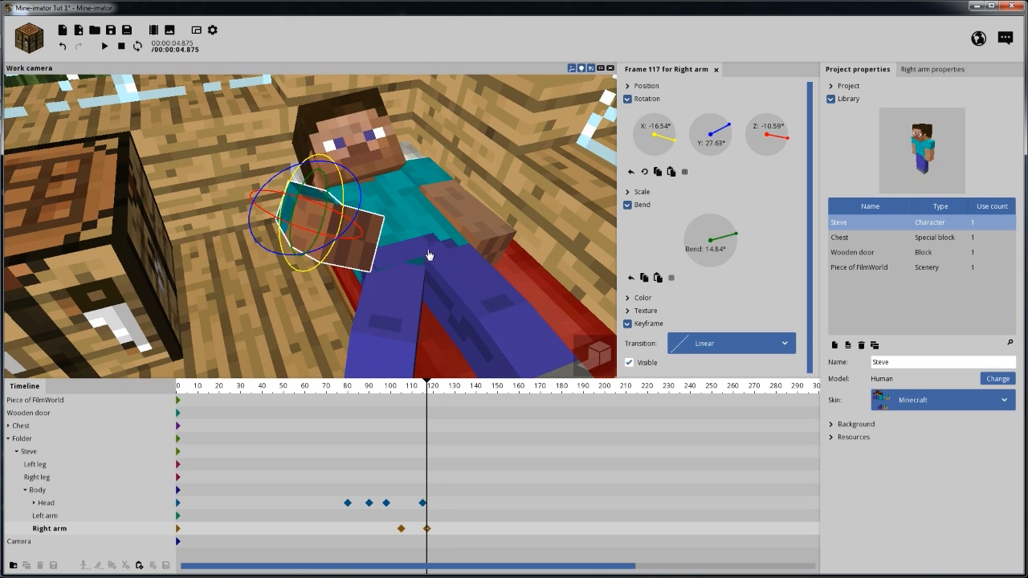
{"action": "left_click", "coordinate": [389, 394]}
{"action": "key", "text": "space"}
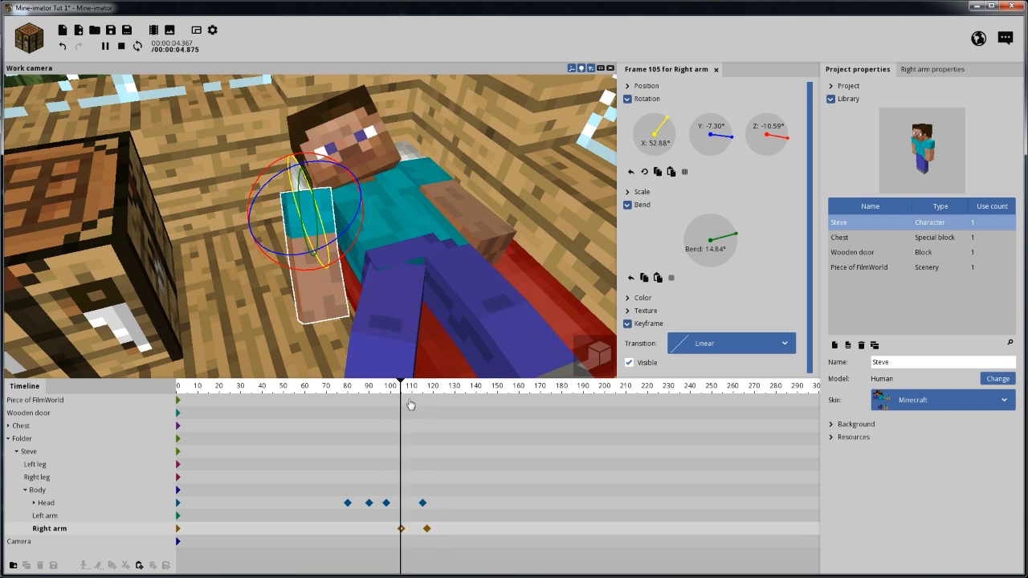
{"action": "key", "text": "space"}
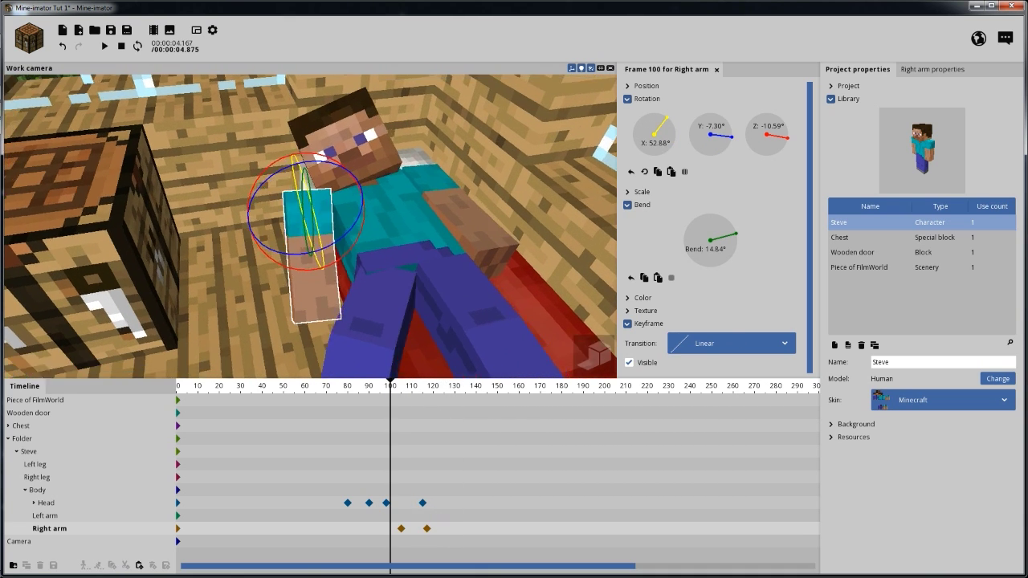
{"action": "left_click", "coordinate": [427, 530]}
{"action": "right_click_drag", "start_coordinate": [442, 310], "coordinate": [455, 316]}
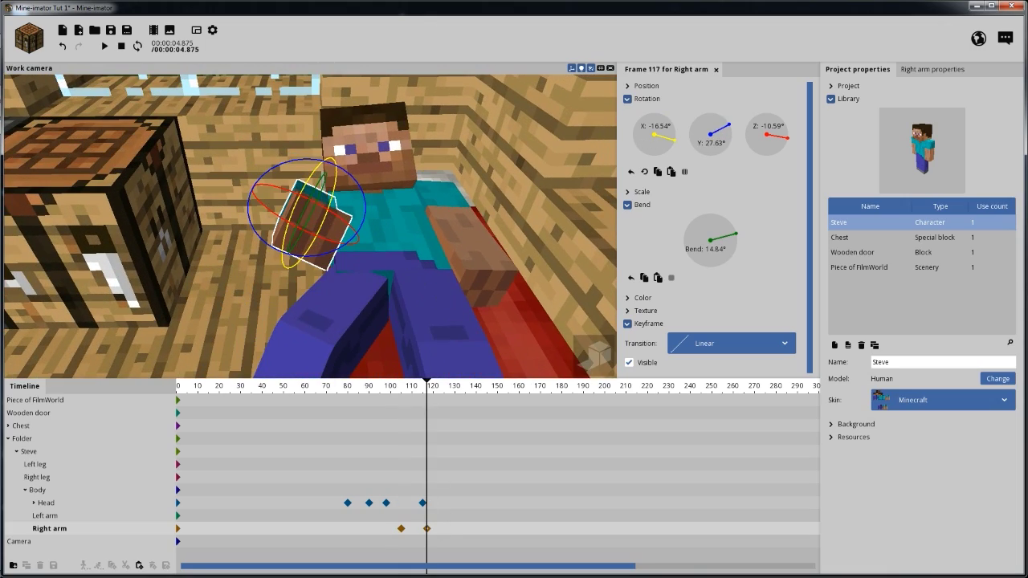
{"action": "mouse_move", "coordinate": [425, 267]}
{"action": "left_mouse_down"}
{"action": "mouse_move", "coordinate": [450, 275]}
{"action": "mouse_move", "coordinate": [459, 259]}
{"action": "mouse_move", "coordinate": [425, 267]}
{"action": "left_mouse_up"}
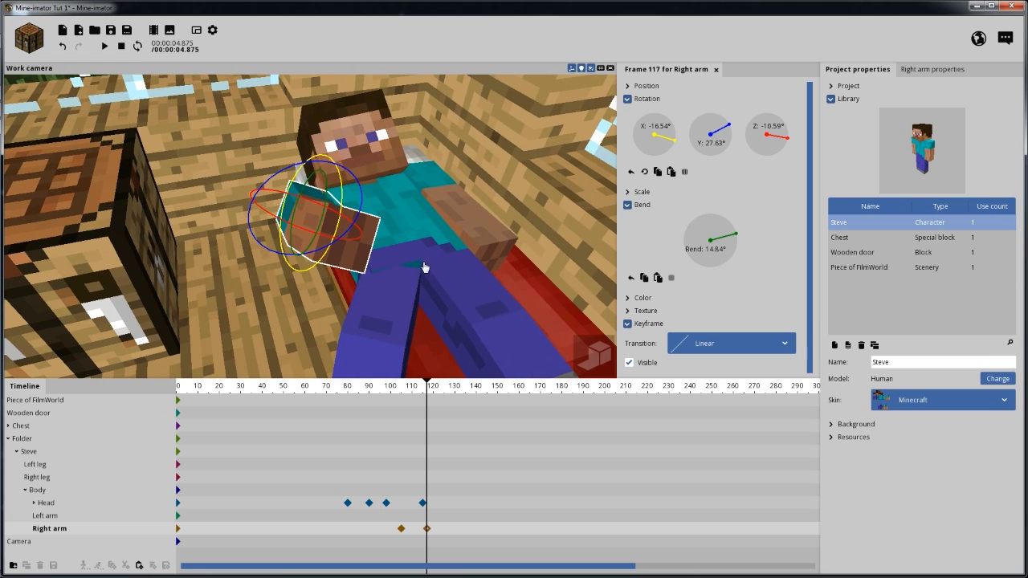
{"action": "left_click", "coordinate": [417, 479]}
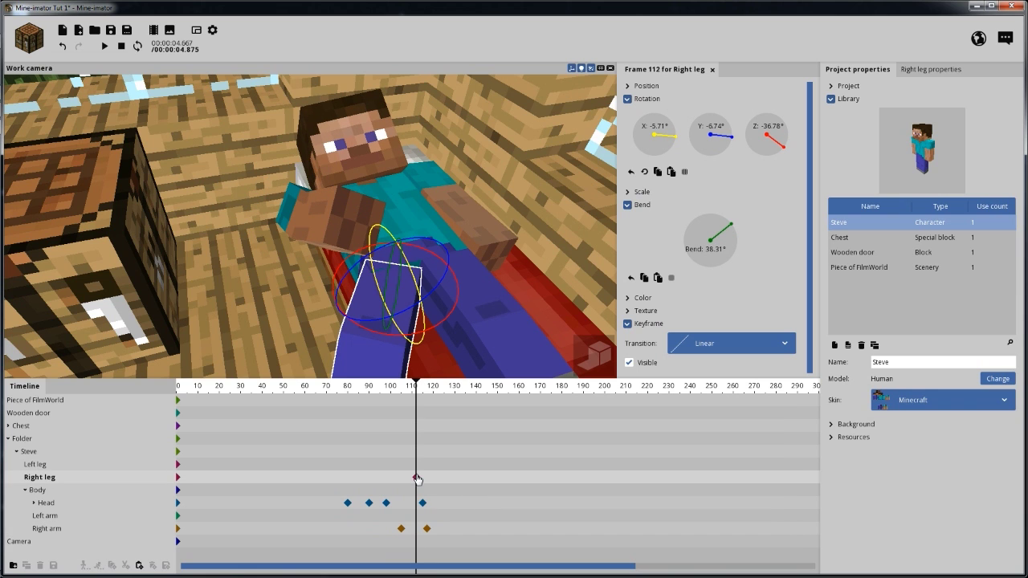
{"action": "left_click", "coordinate": [477, 480]}
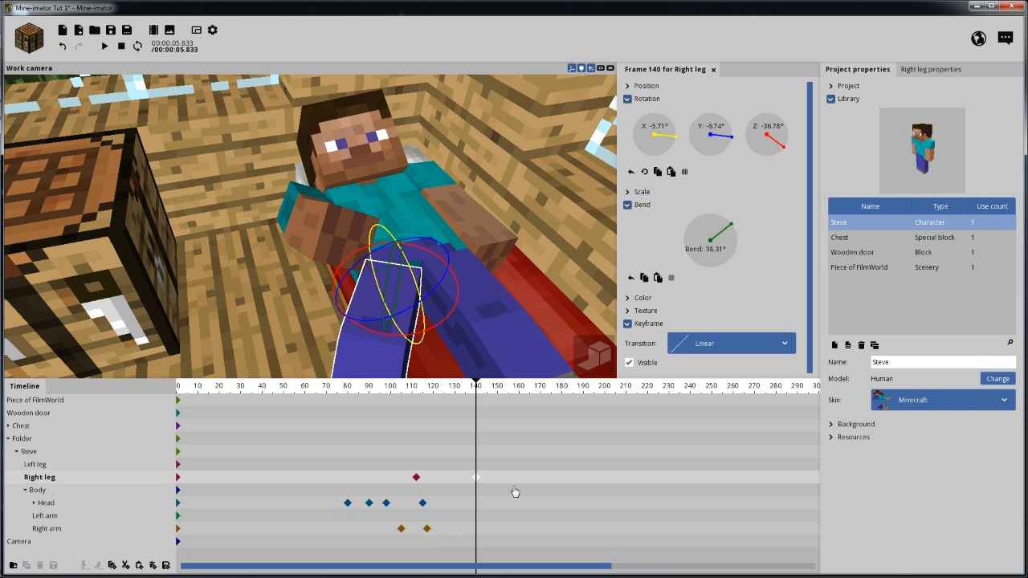
{"action": "middle_click_drag", "start_coordinate": [439, 170], "coordinate": [439, 170]}
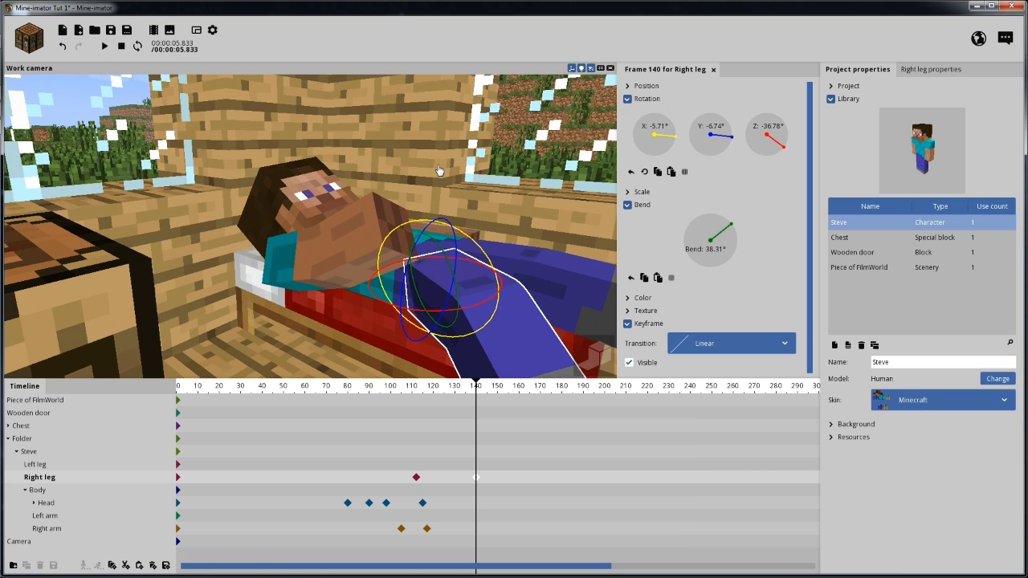
{"action": "middle_click_drag", "start_coordinate": [447, 163], "coordinate": [457, 193]}
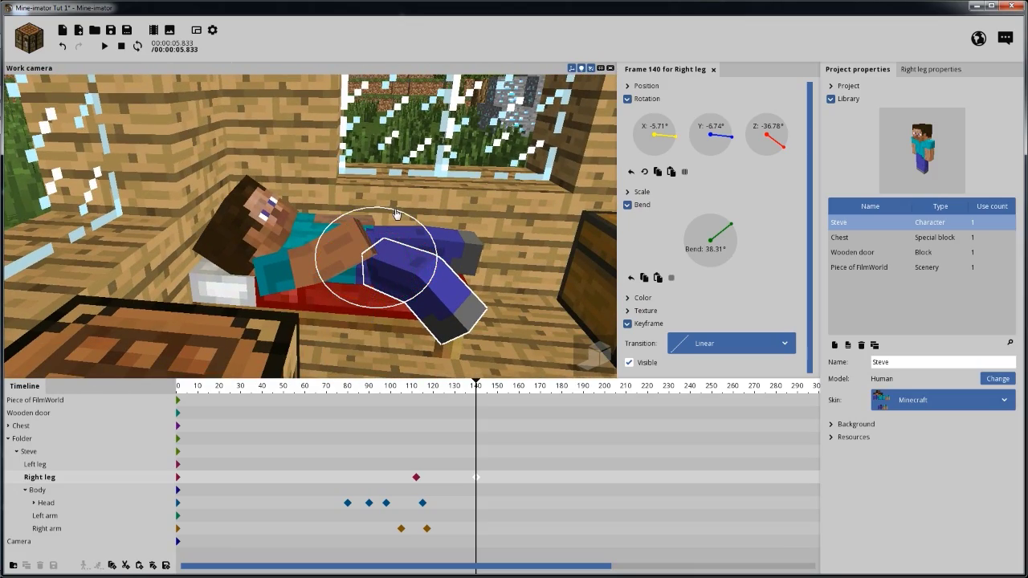
{"action": "left_click_drag", "start_coordinate": [395, 214], "coordinate": [395, 214]}
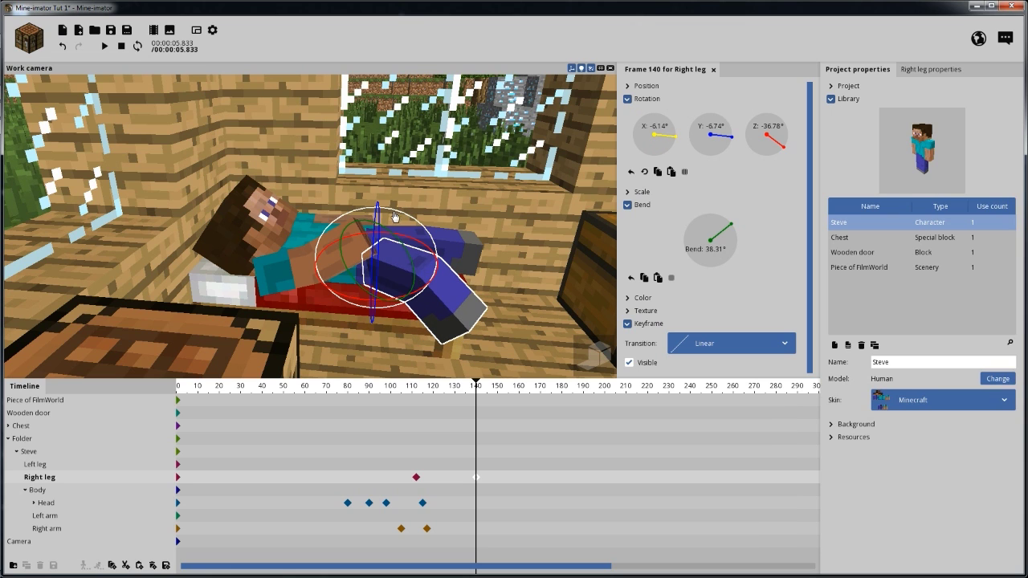
{"action": "left_click_drag", "start_coordinate": [497, 478], "coordinate": [411, 483]}
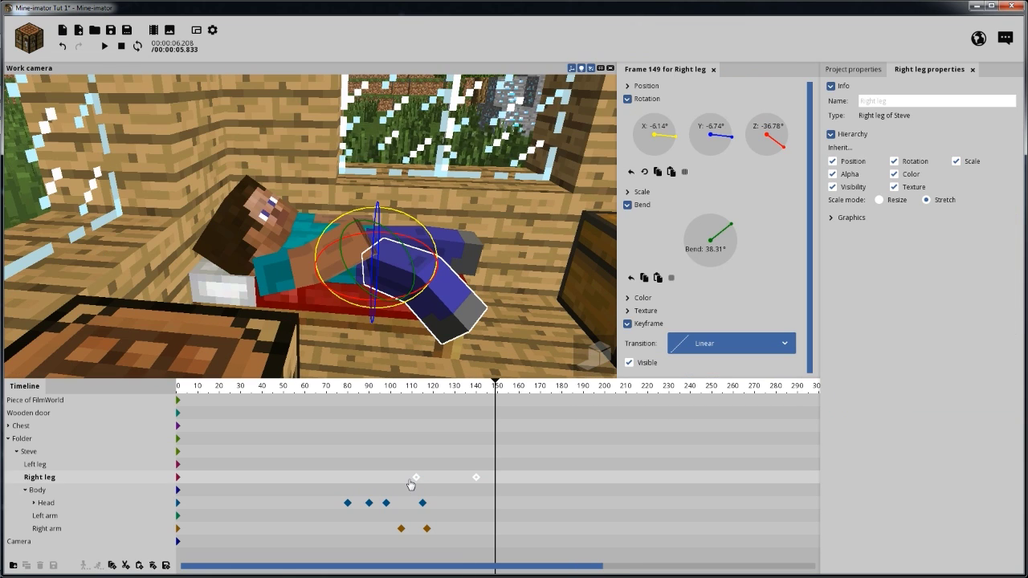
{"action": "key", "text": "Delete"}
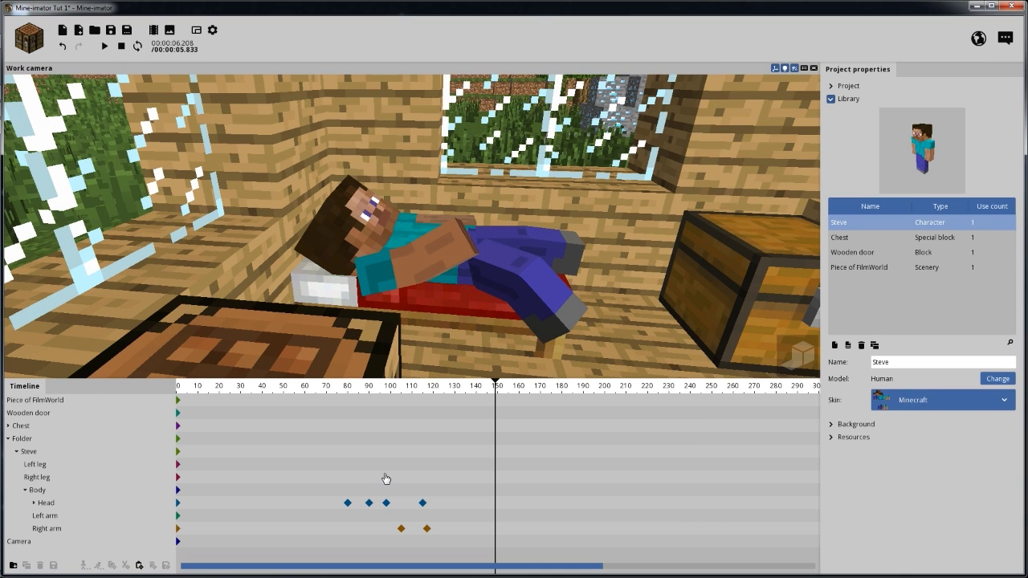
Add two keyframes for Steve's body, one at frame 113 and one at frame 134.
{"action": "left_click", "coordinate": [429, 398]}
{"action": "left_click_drag", "start_coordinate": [431, 391], "coordinate": [363, 461]}
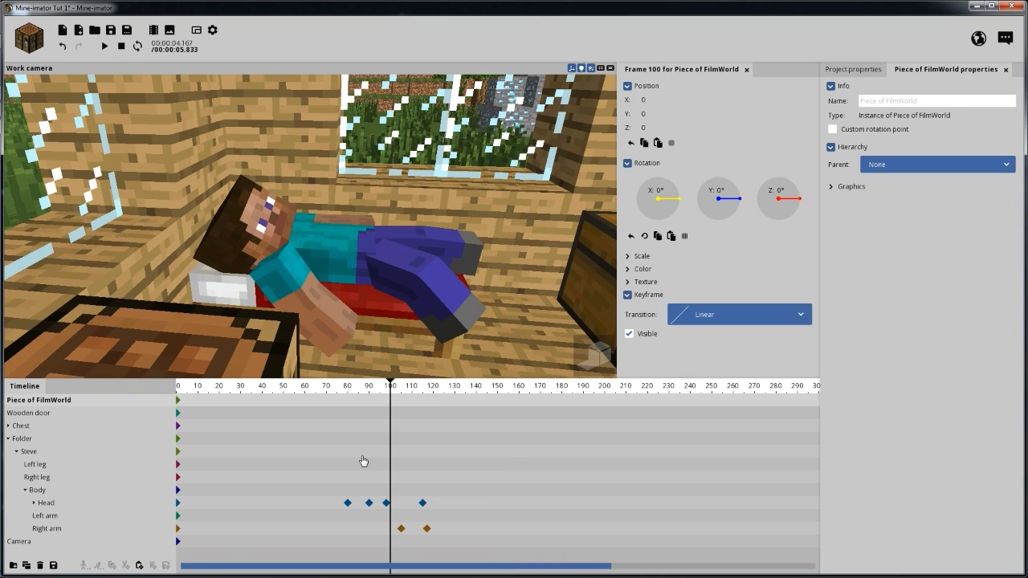
{"action": "left_click", "coordinate": [409, 392]}
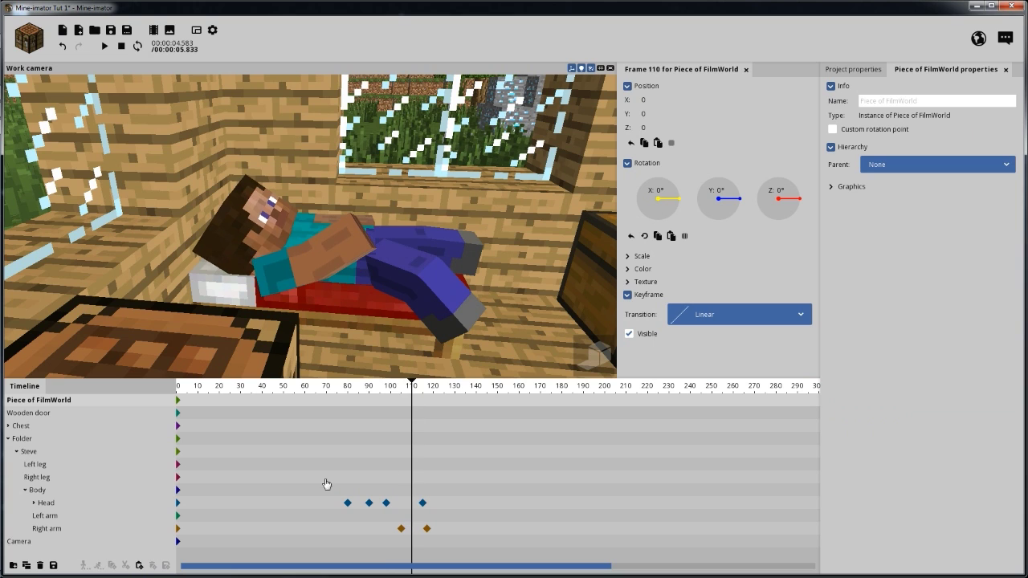
{"action": "left_click", "coordinate": [413, 495]}
{"action": "left_click_drag", "start_coordinate": [413, 497], "coordinate": [418, 496]}
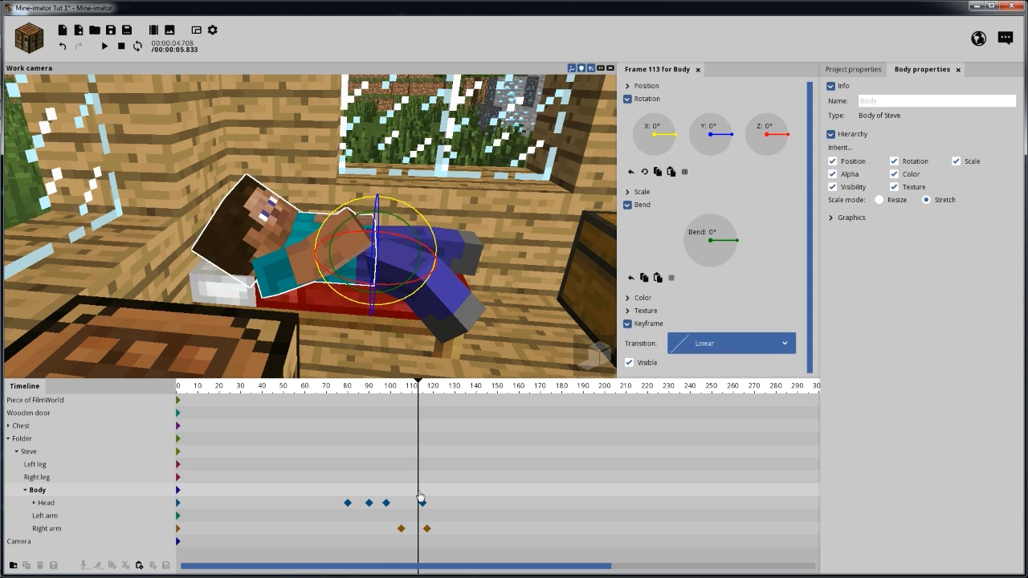
{"action": "left_click", "coordinate": [463, 491]}
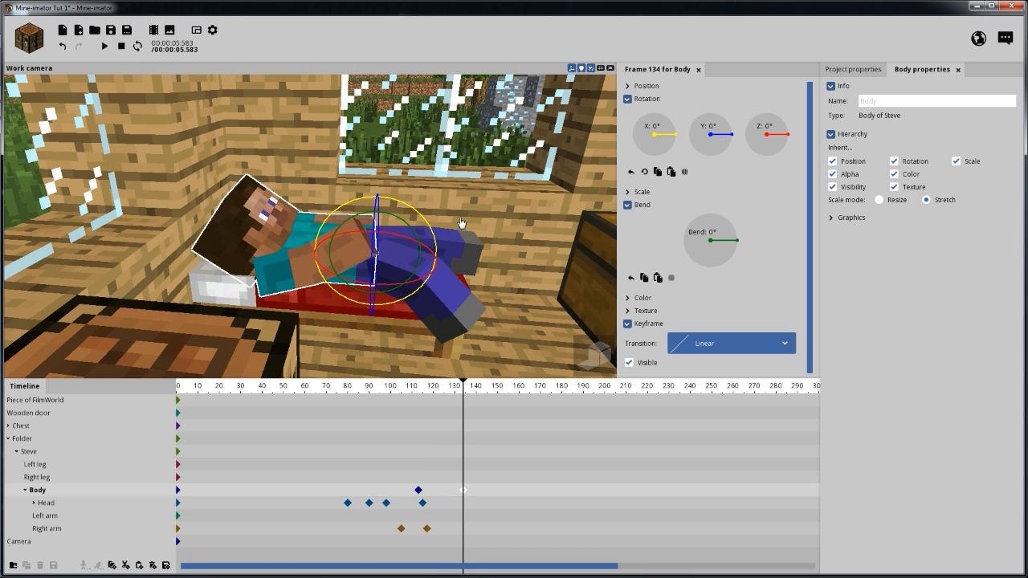
At frame 134, rotate Steve's body upright to about X 65.97° and play the motion from around frame 100.
{"action": "left_click_drag", "start_coordinate": [404, 206], "coordinate": [454, 271]}
{"action": "middle_click_drag", "start_coordinate": [457, 271], "coordinate": [554, 241]}
{"action": "left_click_drag", "start_coordinate": [462, 397], "coordinate": [413, 396]}
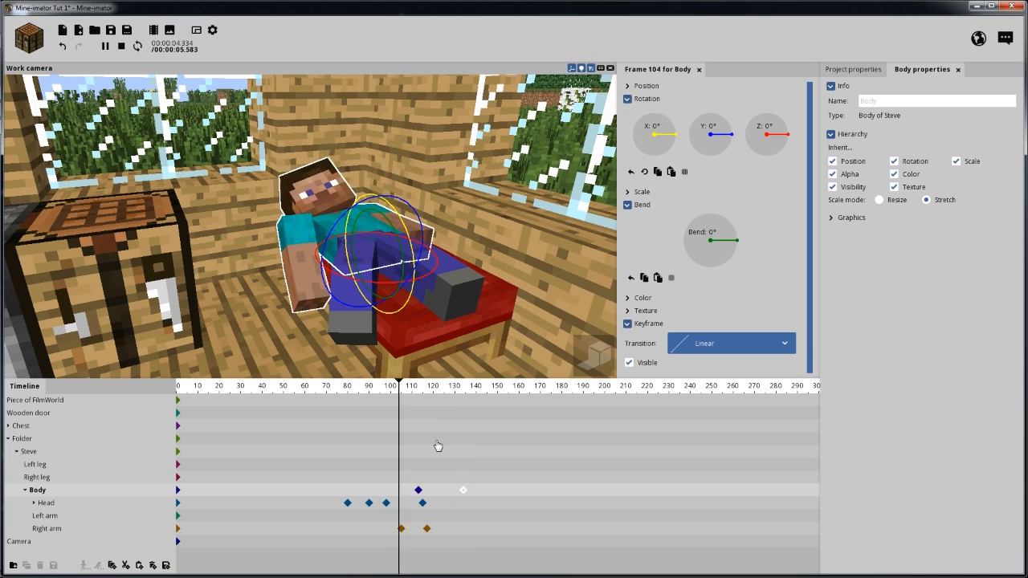
Set the body keyframe at frame 113 to the Ease in and out (quadratic) transition and play the sit-up motion.
{"action": "left_click", "coordinate": [418, 490]}
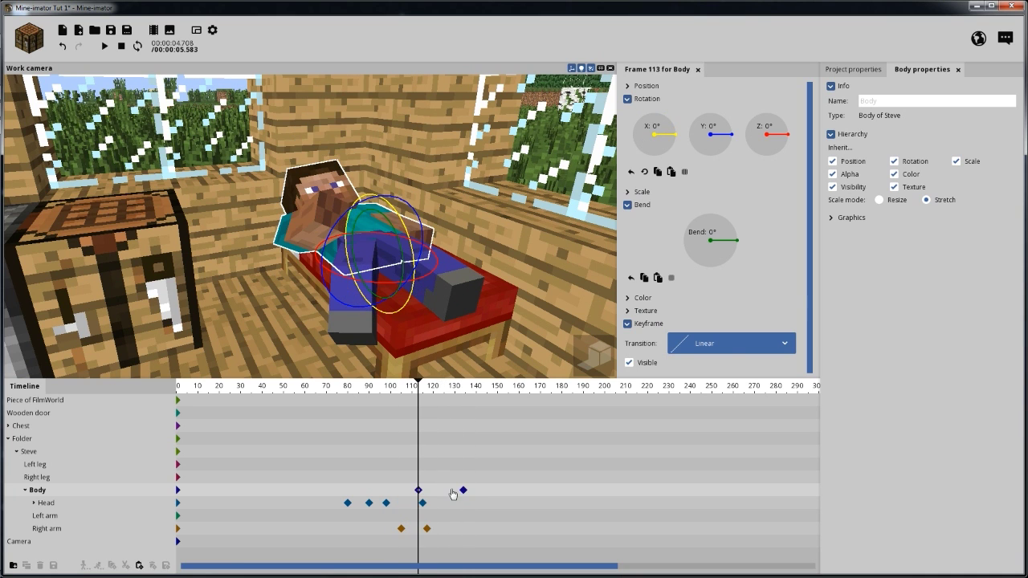
{"action": "left_click", "coordinate": [729, 348]}
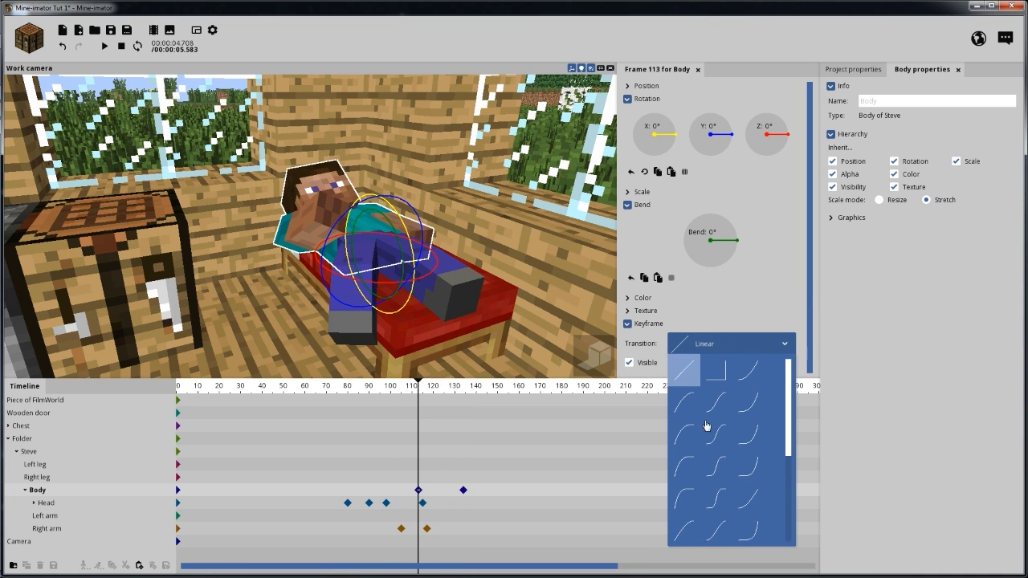
{"action": "scroll", "coordinate": [708, 424], "scroll_direction": "down", "scroll_amount": 1}
{"action": "left_click", "coordinate": [716, 371]}
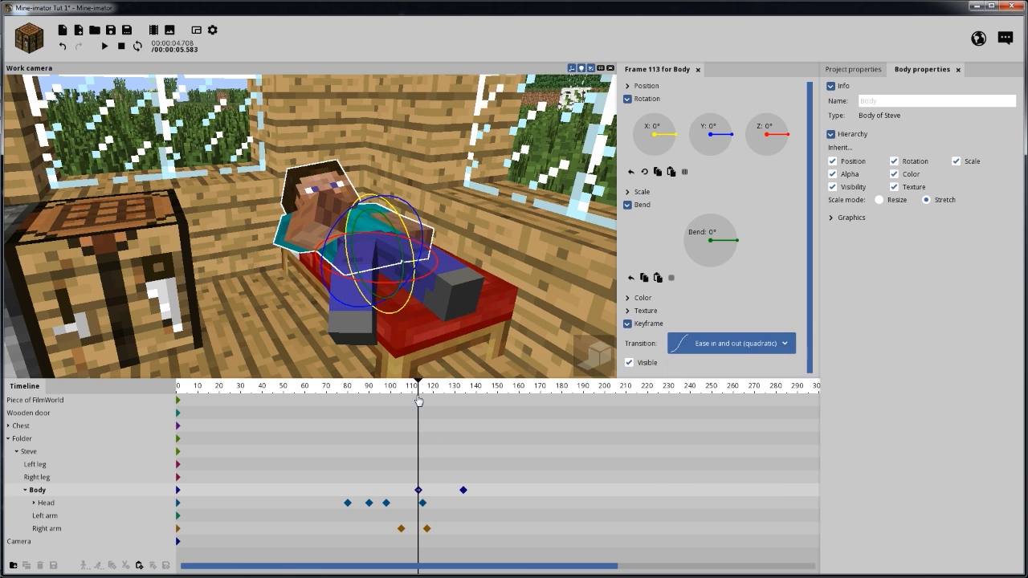
{"action": "key", "text": "space"}
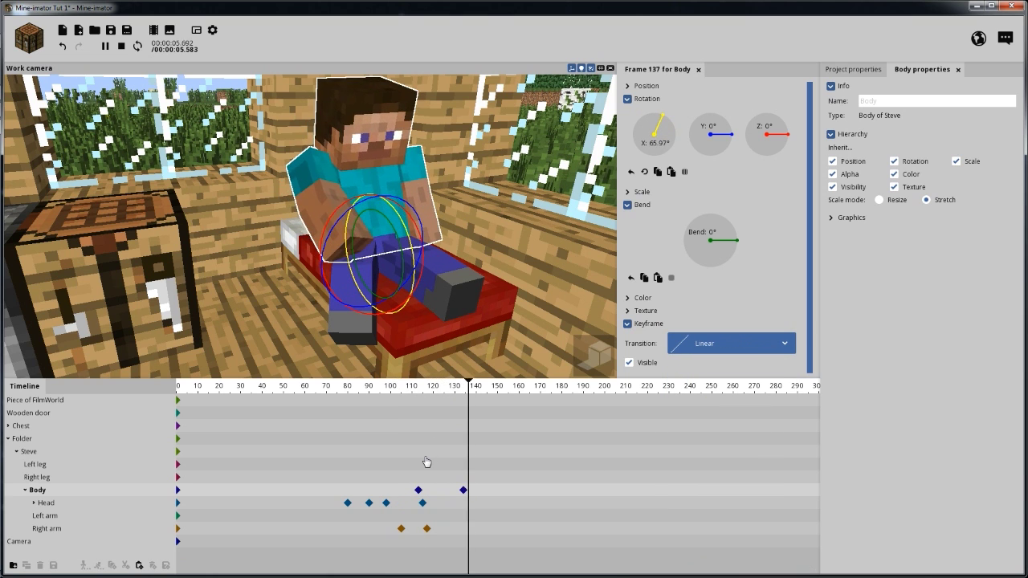
Move the body keyframe at frame 134 to frame 125 and replay the motion from around frame 100.
{"action": "left_click", "coordinate": [463, 490]}
{"action": "left_click_drag", "start_coordinate": [464, 493], "coordinate": [444, 490]}
{"action": "left_click", "coordinate": [401, 391]}
{"action": "left_click", "coordinate": [393, 391]}
{"action": "key", "text": "space"}
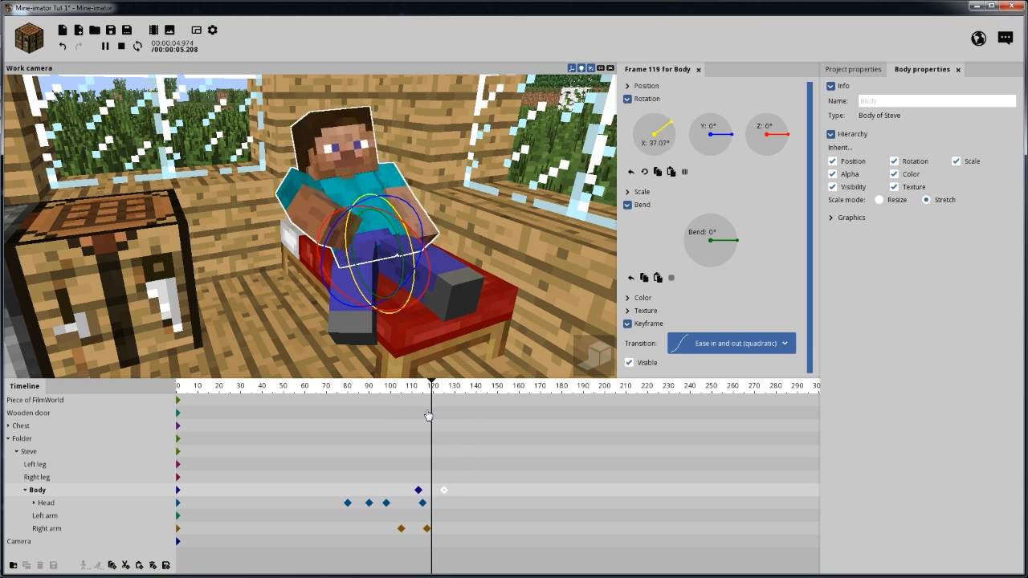
Try moving the right arm's second keyframe to frame 125 and play the motion from around frame 100.
{"action": "key", "text": "space"}
{"action": "left_click_drag", "start_coordinate": [428, 532], "coordinate": [444, 524]}
{"action": "left_click", "coordinate": [396, 392]}
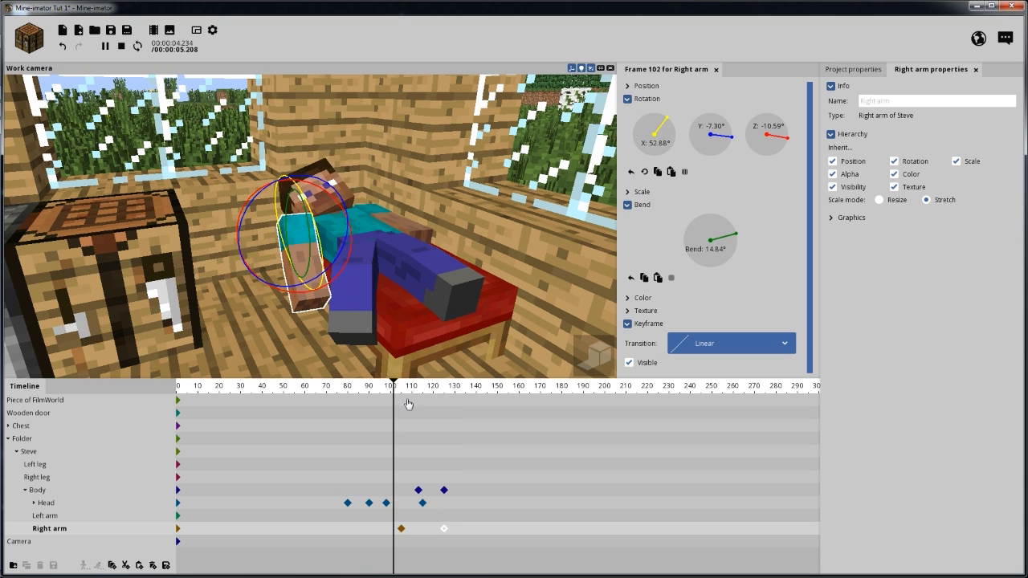
{"action": "key", "text": "space"}
{"action": "key", "text": "space"}
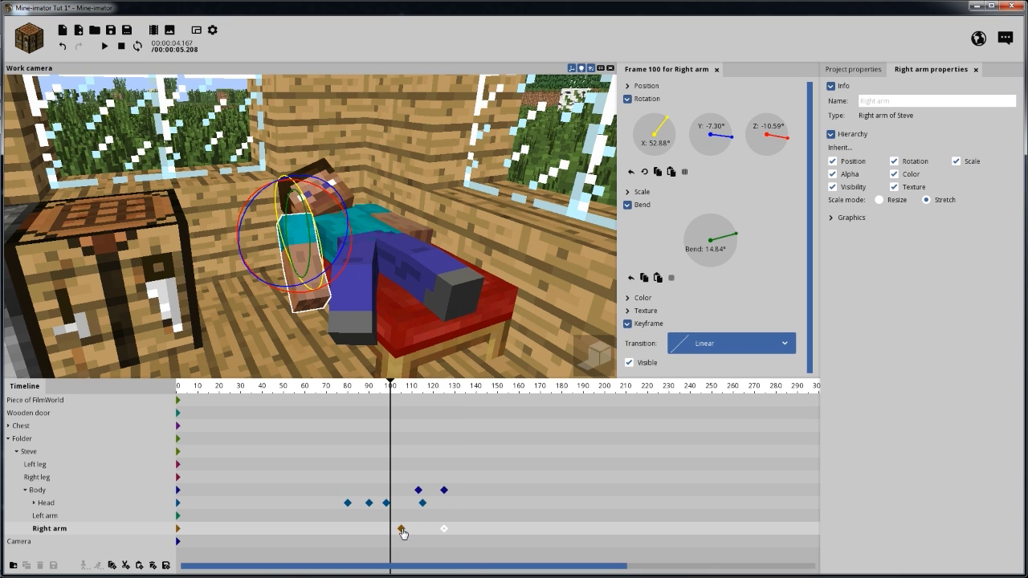
Try moving the right arm's first keyframe to frame 111 and replay the motion from around frame 107.
{"action": "left_click", "coordinate": [402, 530]}
{"action": "left_click_drag", "start_coordinate": [408, 531], "coordinate": [415, 529]}
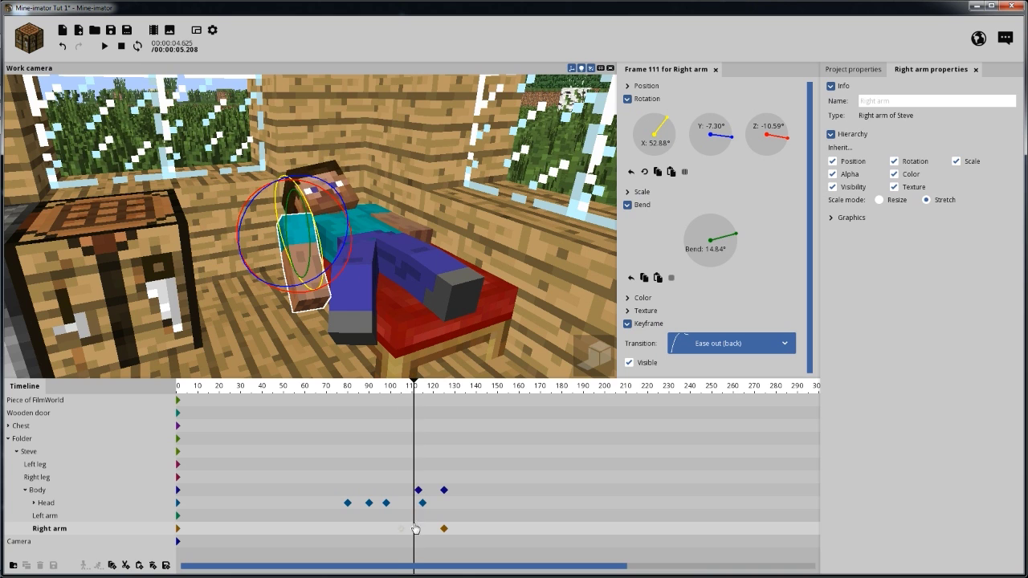
{"action": "left_click", "coordinate": [405, 390]}
{"action": "key", "text": "space"}
{"action": "key", "text": "space"}
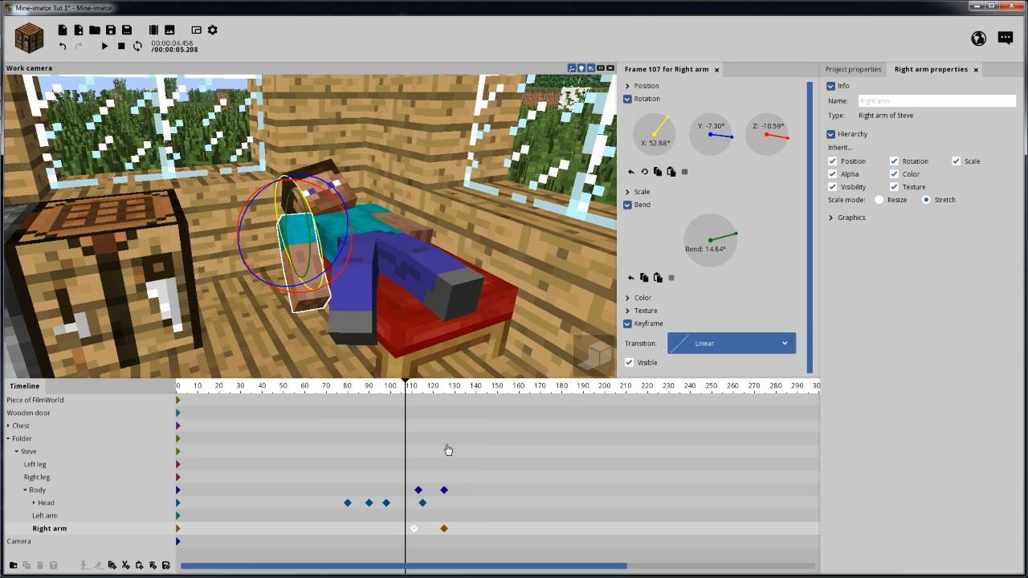
{"action": "key", "text": "space"}
{"action": "key", "text": "space"}
Try moving the right arm's first keyframe to frame 98 and replay the motion from a different viewing angle.
{"action": "left_click_drag", "start_coordinate": [413, 529], "coordinate": [383, 527]}
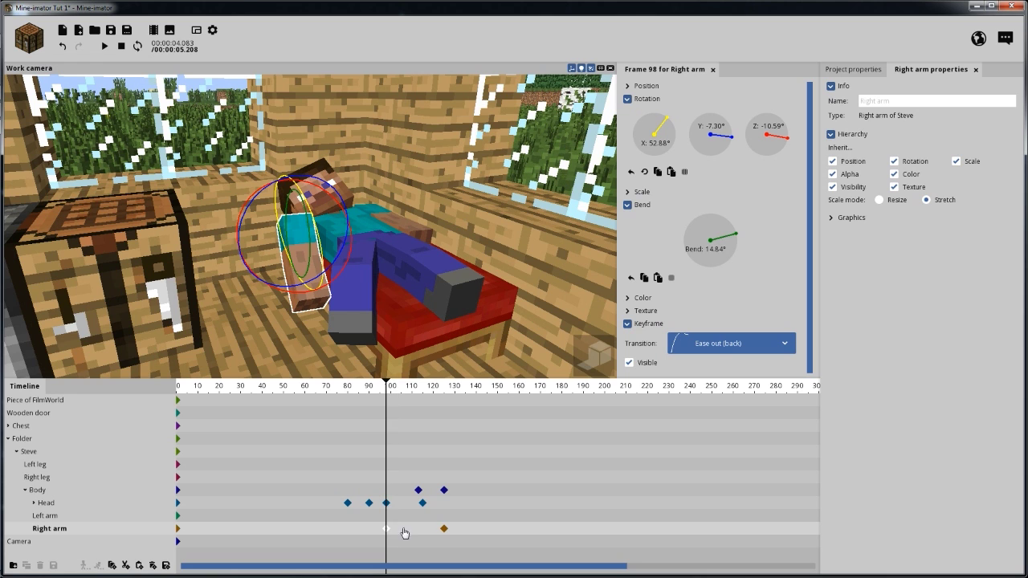
{"action": "key", "text": "space"}
{"action": "key", "text": "space"}
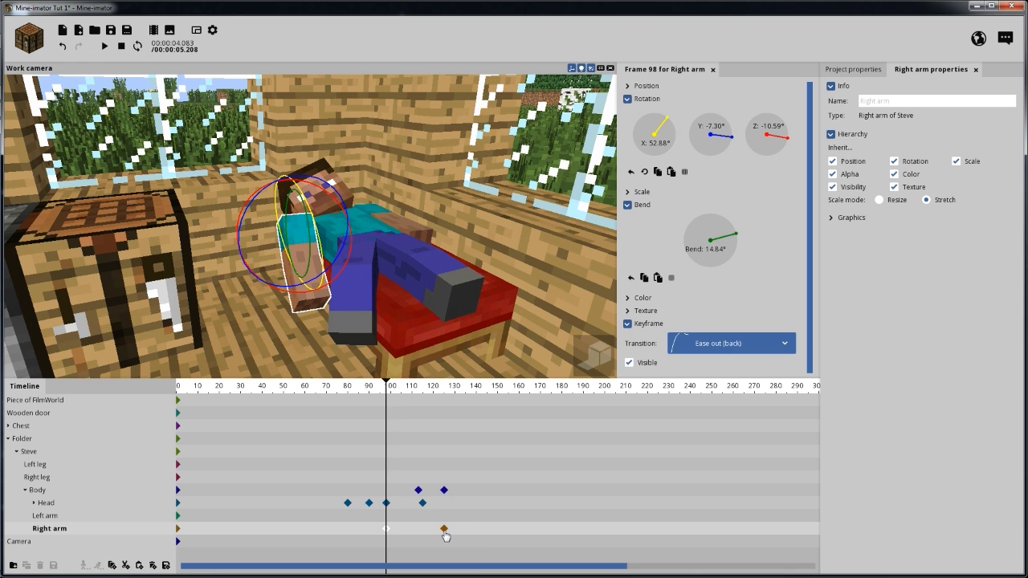
{"action": "key", "text": "space"}
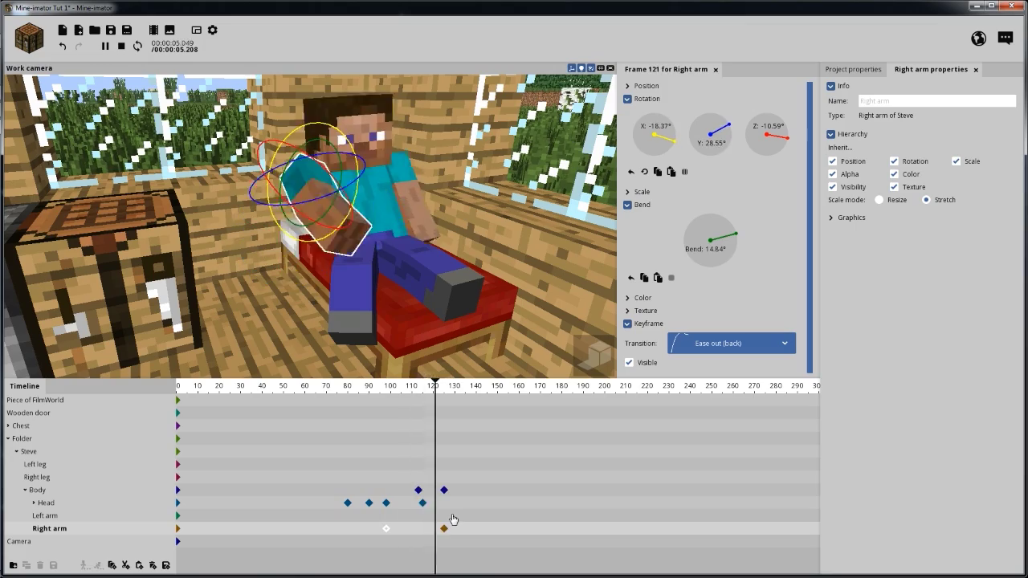
{"action": "key", "text": "space"}
{"action": "left_click_drag", "start_coordinate": [453, 283], "coordinate": [465, 232]}
{"action": "right_click_drag", "start_coordinate": [465, 232], "coordinate": [468, 214]}
{"action": "key", "text": "space"}
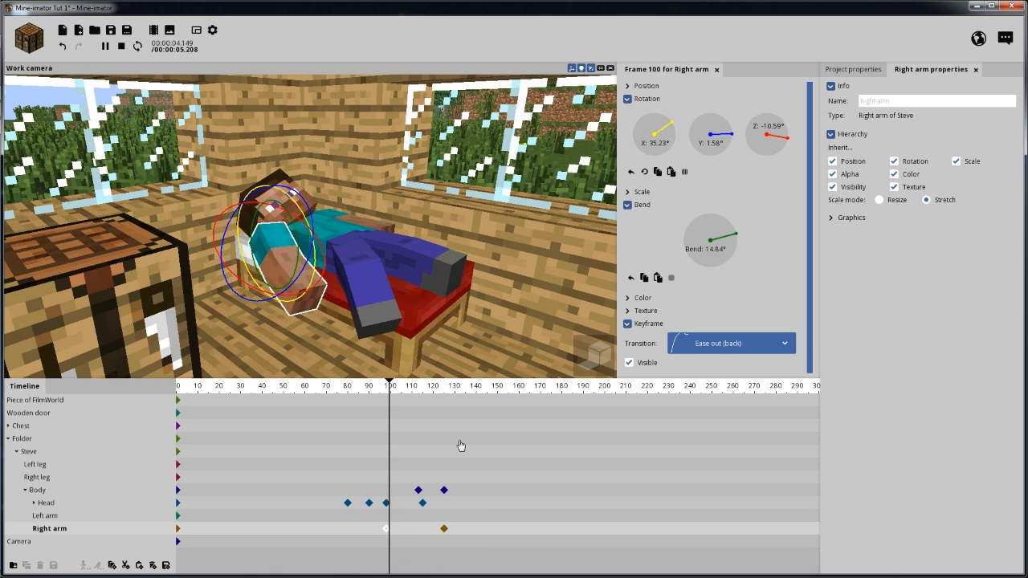
{"action": "key", "text": "space"}
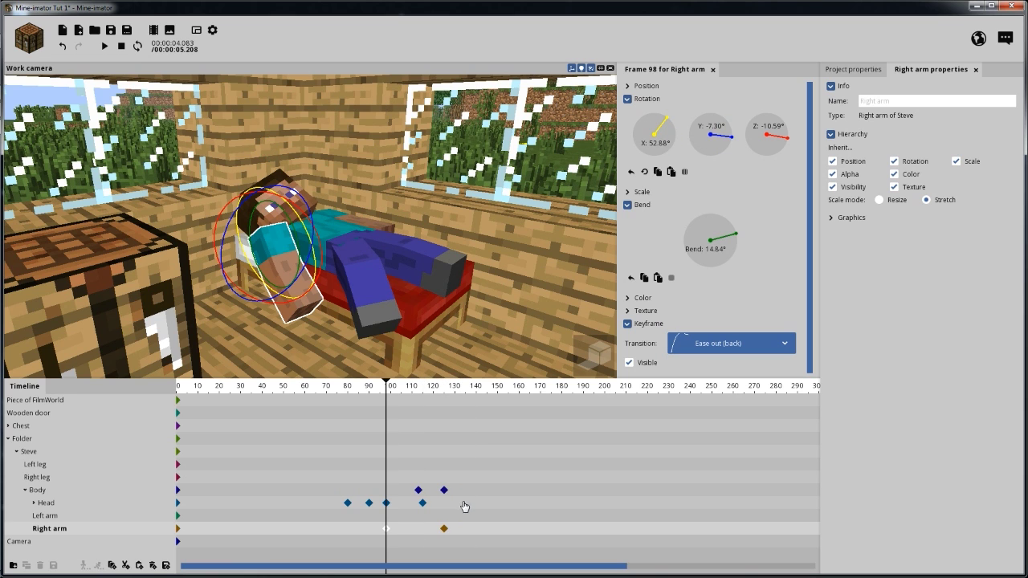
Move the right arm's two keyframes to frames 112 and 134 and replay the sit-up motion.
{"action": "left_click_drag", "start_coordinate": [386, 533], "coordinate": [497, 530]}
{"action": "left_click", "coordinate": [444, 532]}
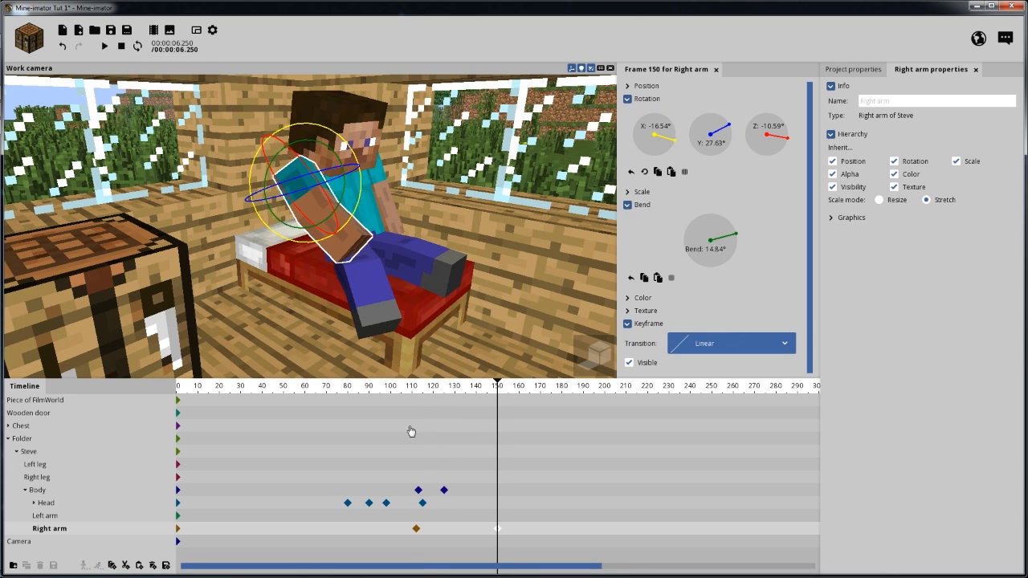
{"action": "left_click", "coordinate": [408, 397]}
{"action": "key", "text": "space"}
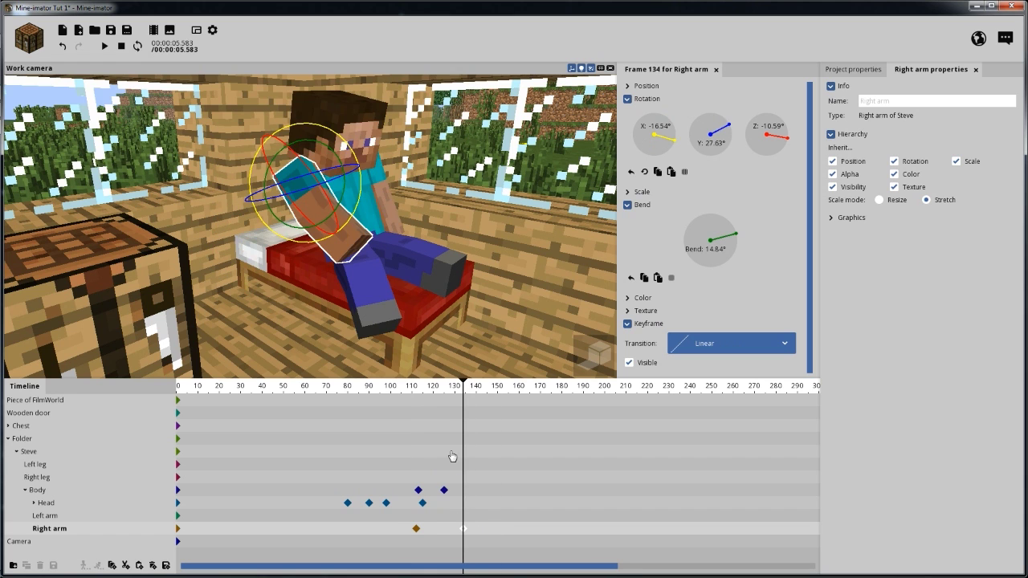
{"action": "left_click_drag", "start_coordinate": [439, 392], "coordinate": [418, 390]}
{"action": "key", "text": "space"}
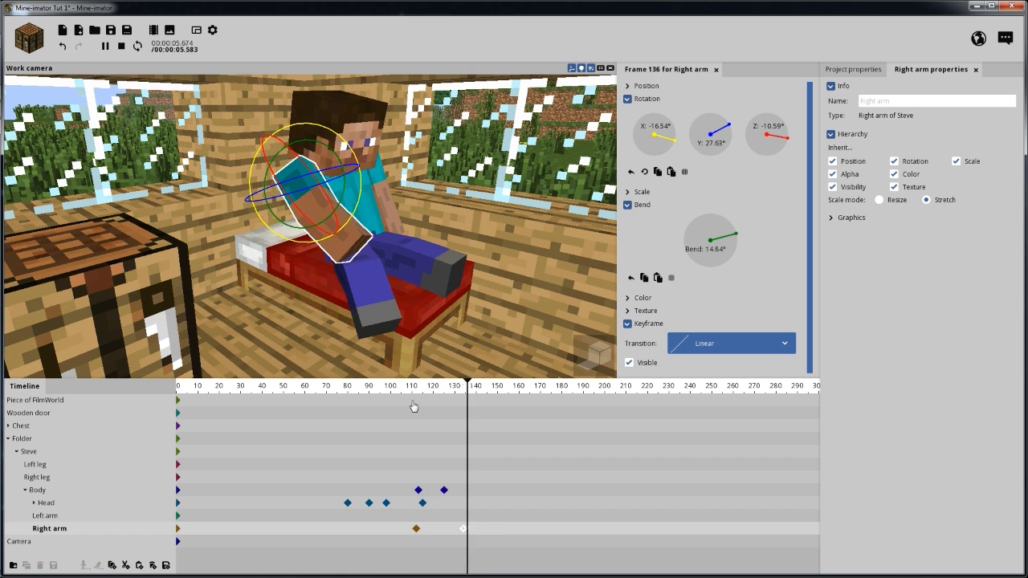
{"action": "key", "text": "space"}
{"action": "key", "text": "space"}
{"action": "key", "text": "space"}
Move the right arm's last keyframe to frame 130 and replay the motion from around frame 107.
{"action": "left_click_drag", "start_coordinate": [463, 529], "coordinate": [454, 523]}
{"action": "left_click", "coordinate": [407, 388]}
{"action": "key", "text": "space"}
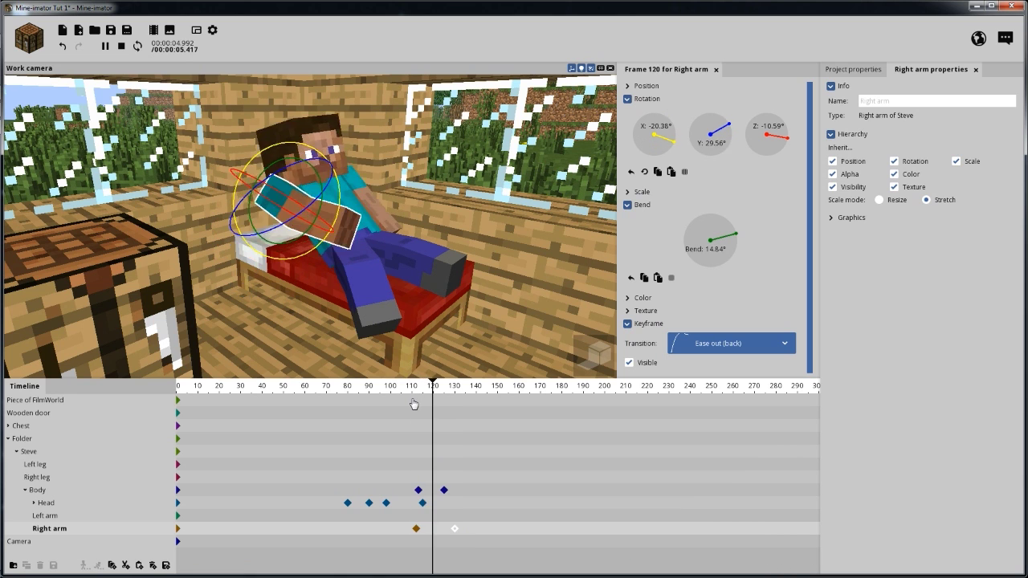
{"action": "key", "text": "space"}
{"action": "key", "text": "space"}
{"action": "key", "text": "space"}
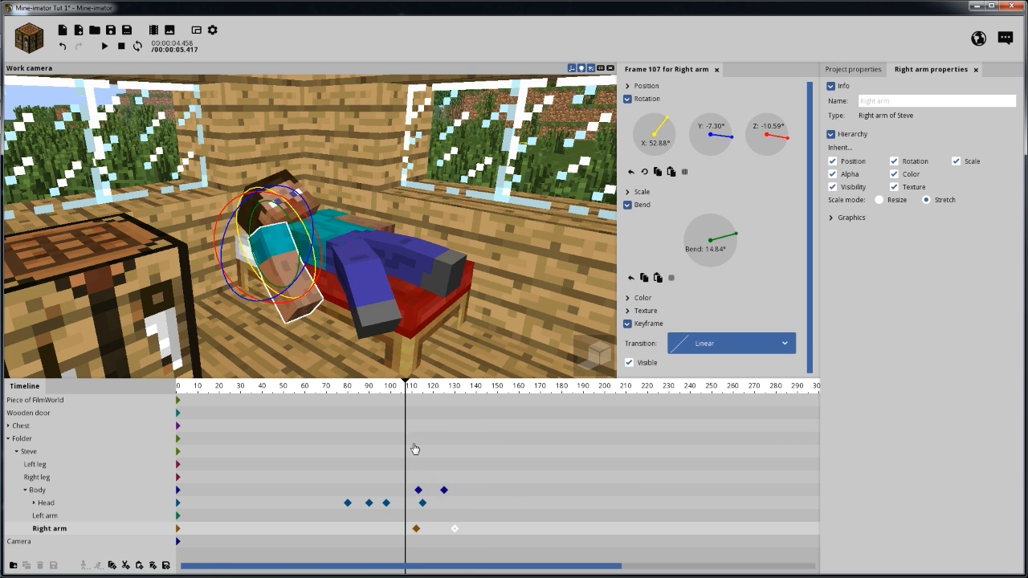
Add two keyframes for the left arm, one at frame 113 and one at frame 128.
{"action": "left_click", "coordinate": [415, 394]}
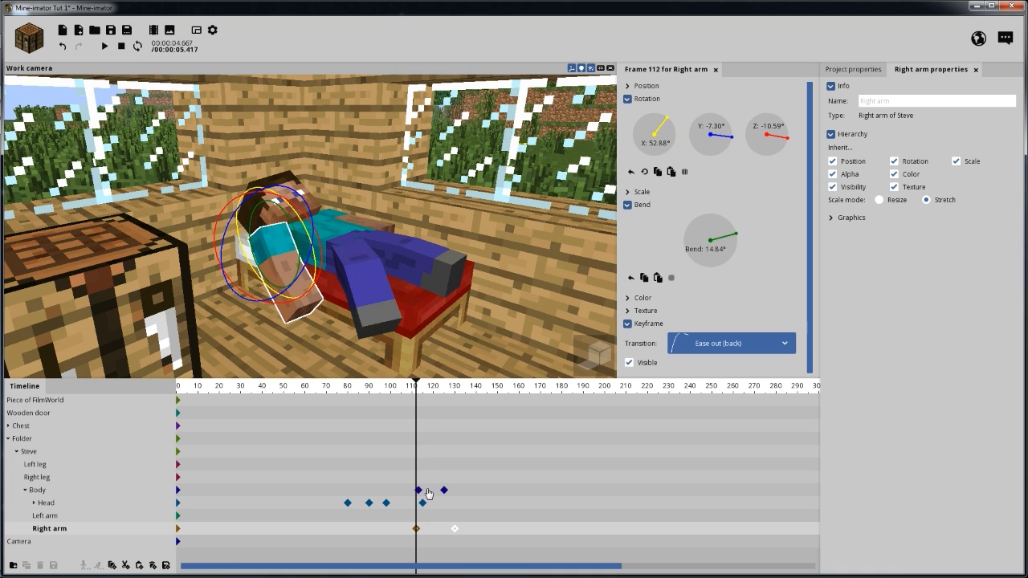
{"action": "left_click", "coordinate": [417, 516]}
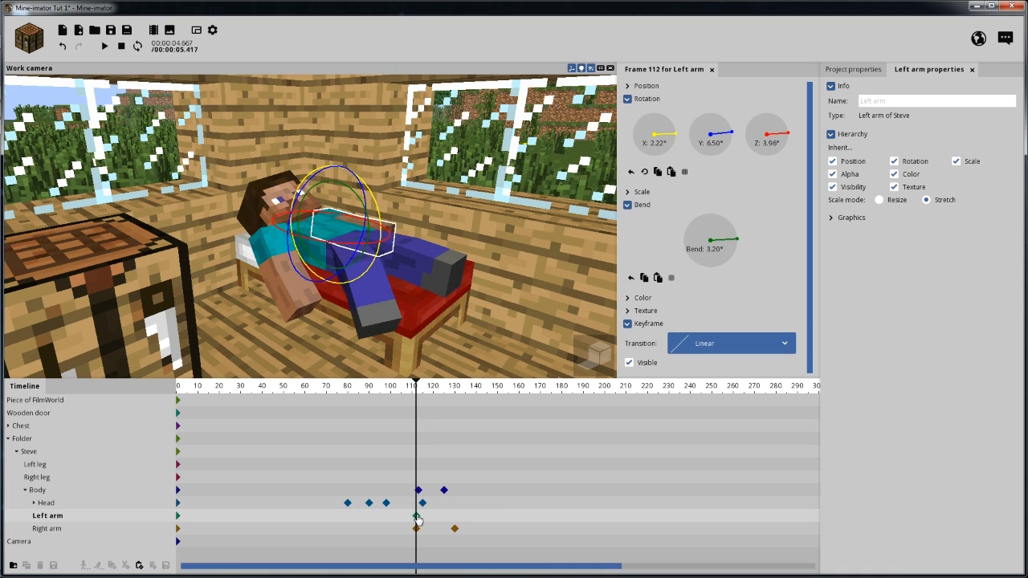
{"action": "left_click", "coordinate": [417, 516]}
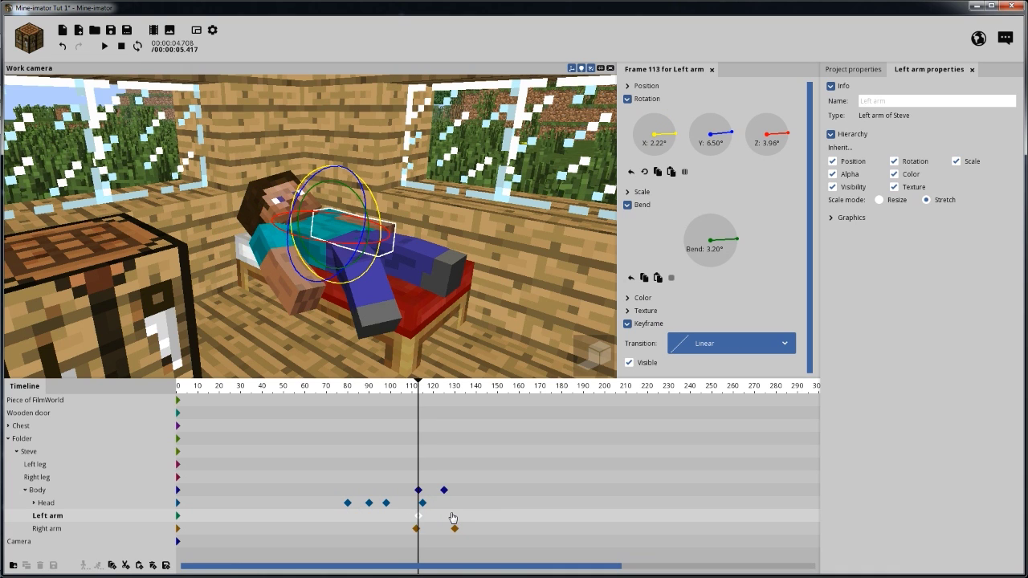
{"action": "left_click", "coordinate": [452, 517]}
At frame 128, rotate the left arm to about X 28.52° and scrub back to around frame 96.
{"action": "left_click_drag", "start_coordinate": [477, 282], "coordinate": [241, 321]}
{"action": "left_click_drag", "start_coordinate": [322, 281], "coordinate": [447, 279]}
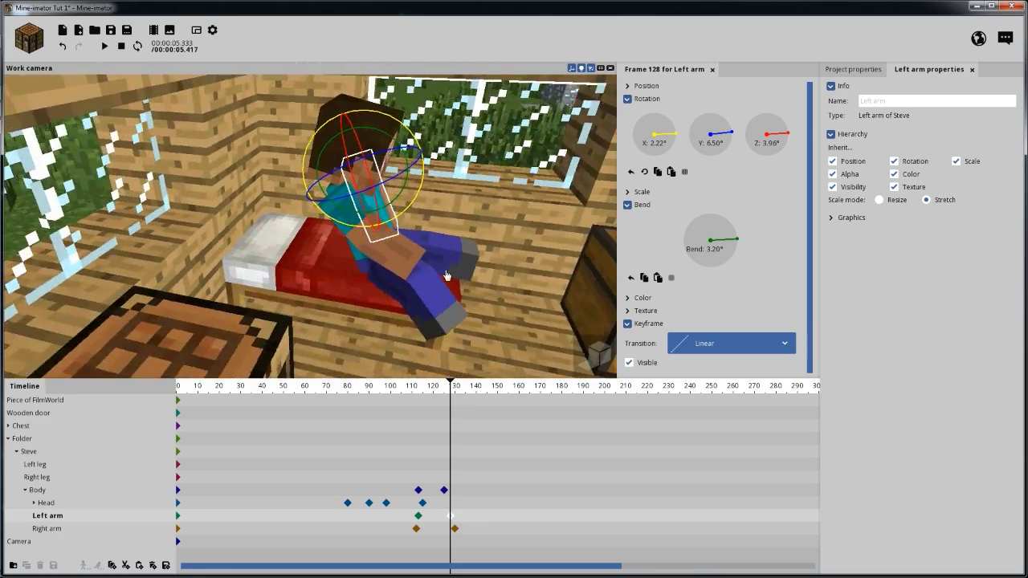
{"action": "scroll", "coordinate": [367, 296], "scroll_direction": "up", "scroll_amount": 3}
{"action": "left_click_drag", "start_coordinate": [367, 297], "coordinate": [370, 155]}
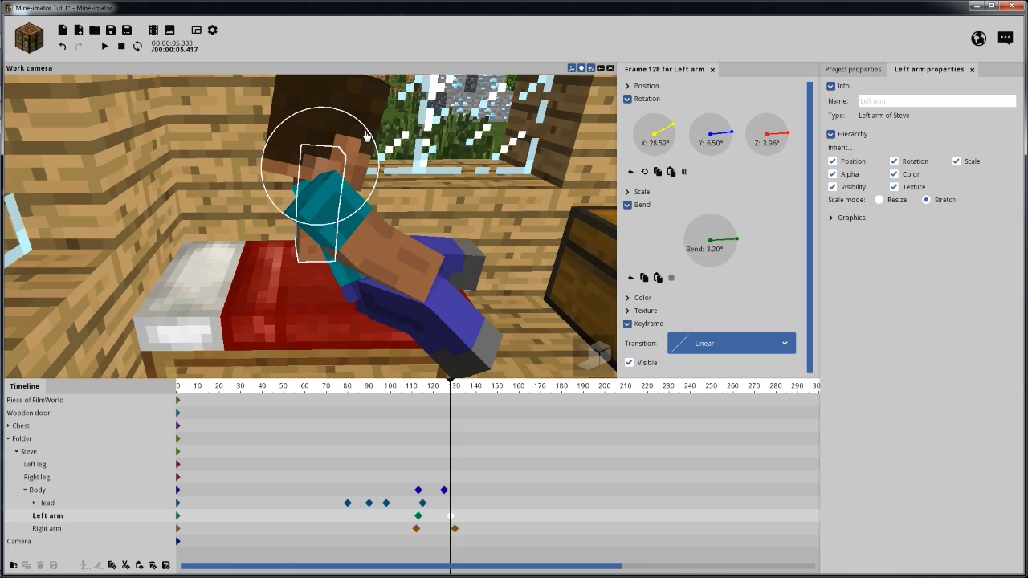
{"action": "left_click_drag", "start_coordinate": [453, 199], "coordinate": [522, 450]}
{"action": "scroll", "coordinate": [463, 247], "scroll_direction": "up", "scroll_amount": 2}
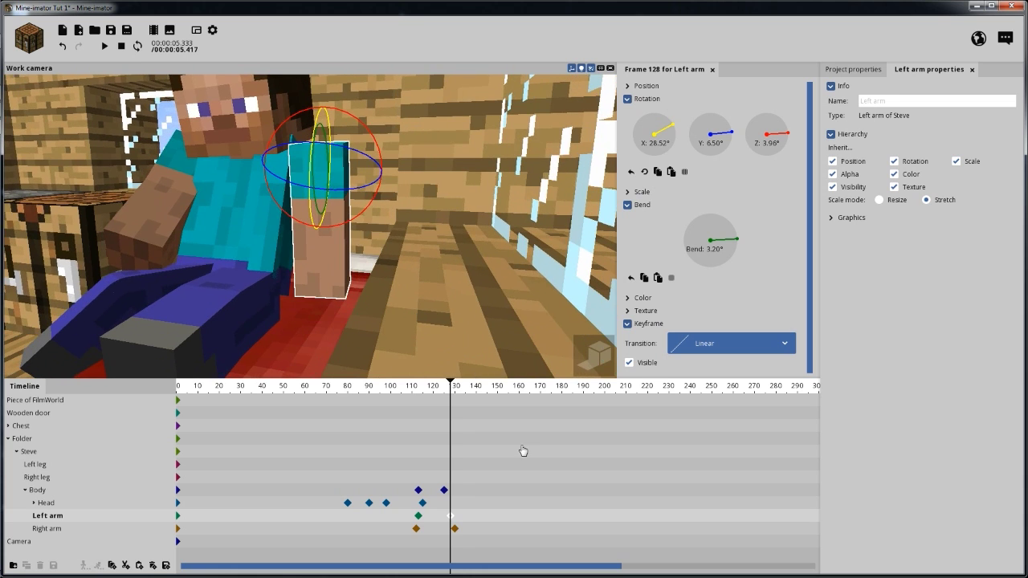
{"action": "left_click_drag", "start_coordinate": [428, 394], "coordinate": [381, 442]}
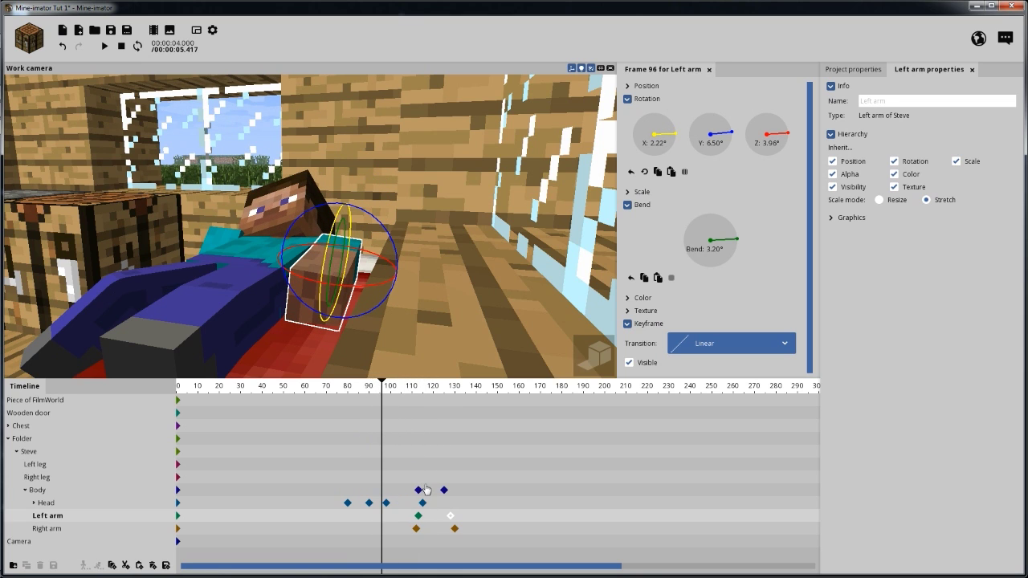
Add two earlier keyframes for Steve's body, one at frame 100 and one at frame 90.
{"action": "left_click", "coordinate": [417, 490]}
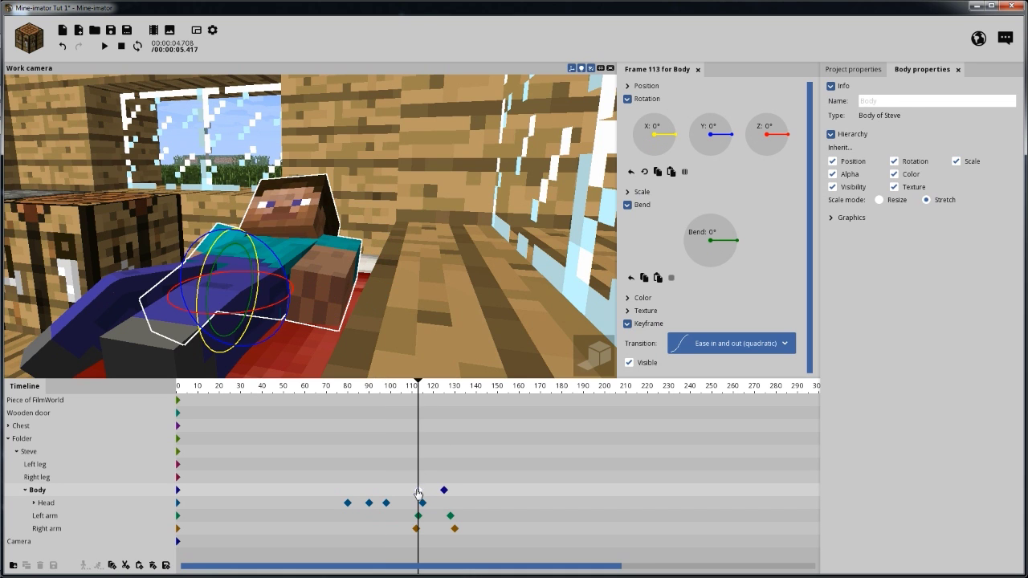
{"action": "middle_click_drag", "start_coordinate": [350, 265], "coordinate": [367, 321]}
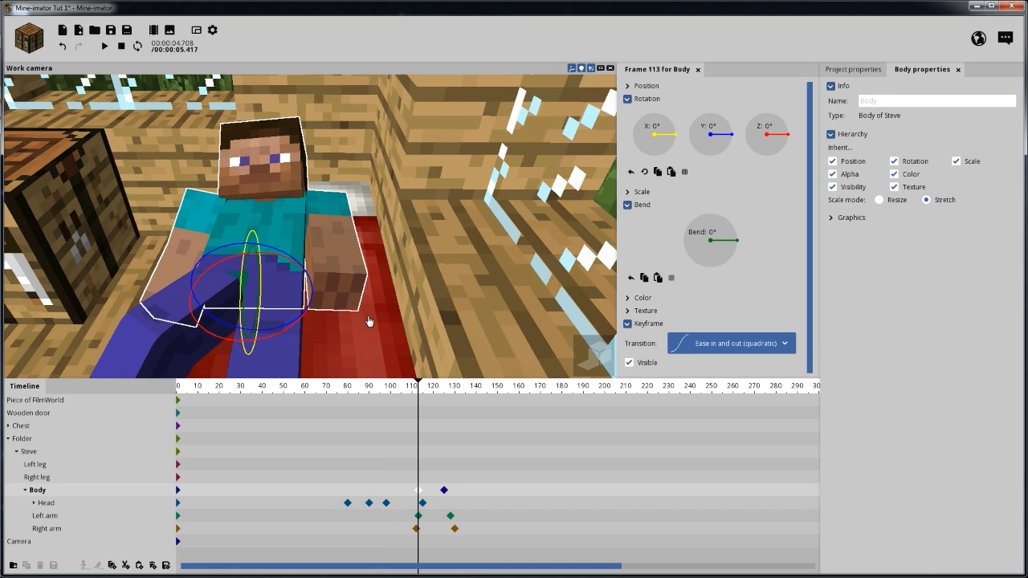
{"action": "double_click", "coordinate": [390, 491]}
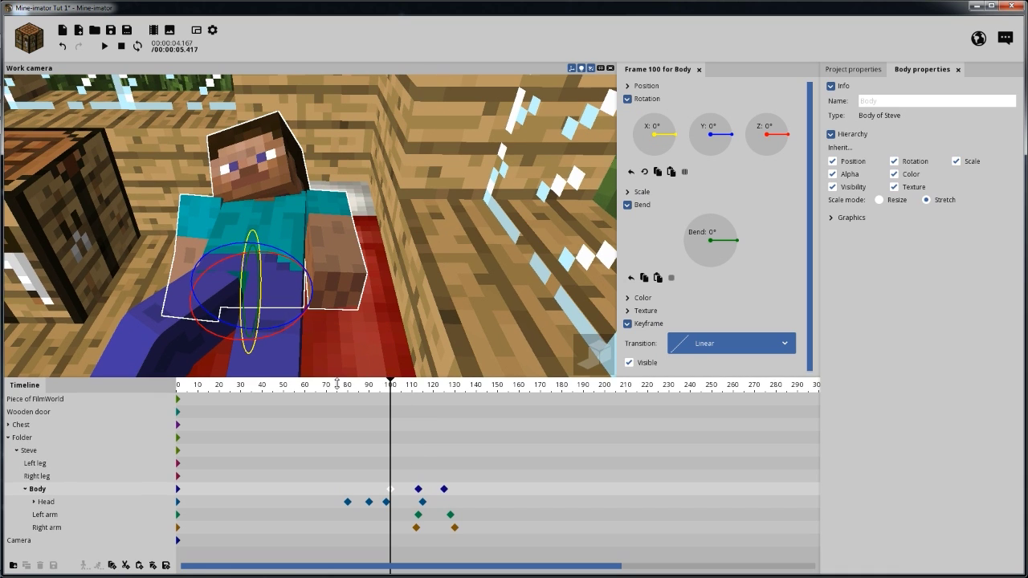
{"action": "left_click_drag", "start_coordinate": [351, 392], "coordinate": [402, 403]}
{"action": "left_click", "coordinate": [383, 497]}
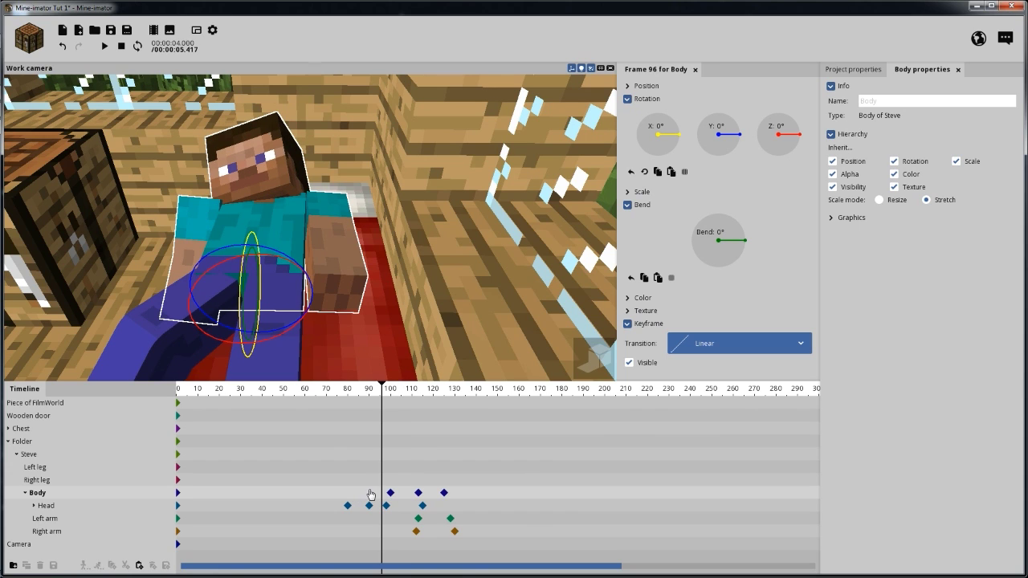
{"action": "left_click", "coordinate": [369, 493]}
At frame 100, tilt Steve's body sideways to about Y -9.21°.
{"action": "left_click", "coordinate": [390, 493]}
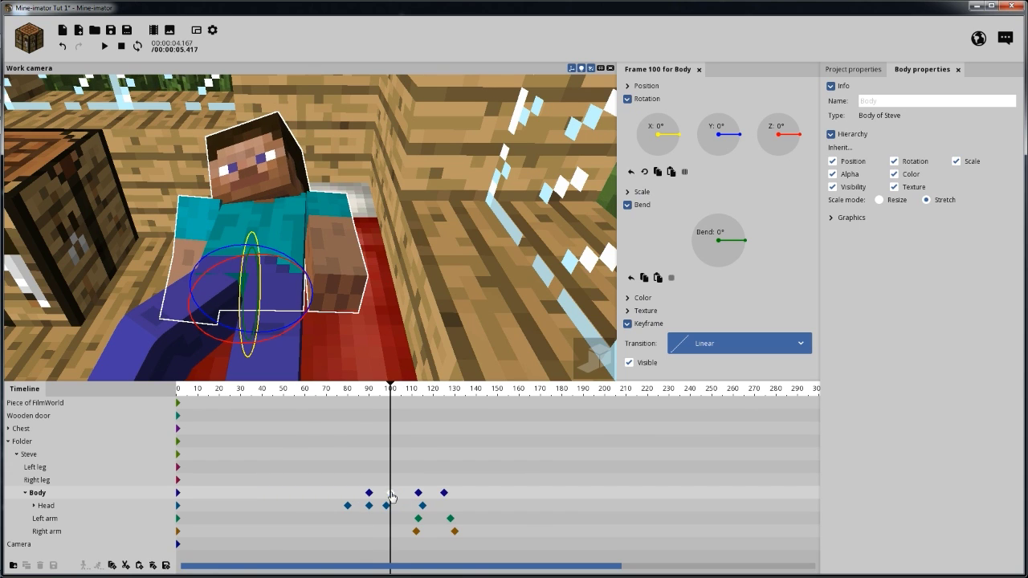
{"action": "left_click_drag", "start_coordinate": [297, 315], "coordinate": [311, 309]}
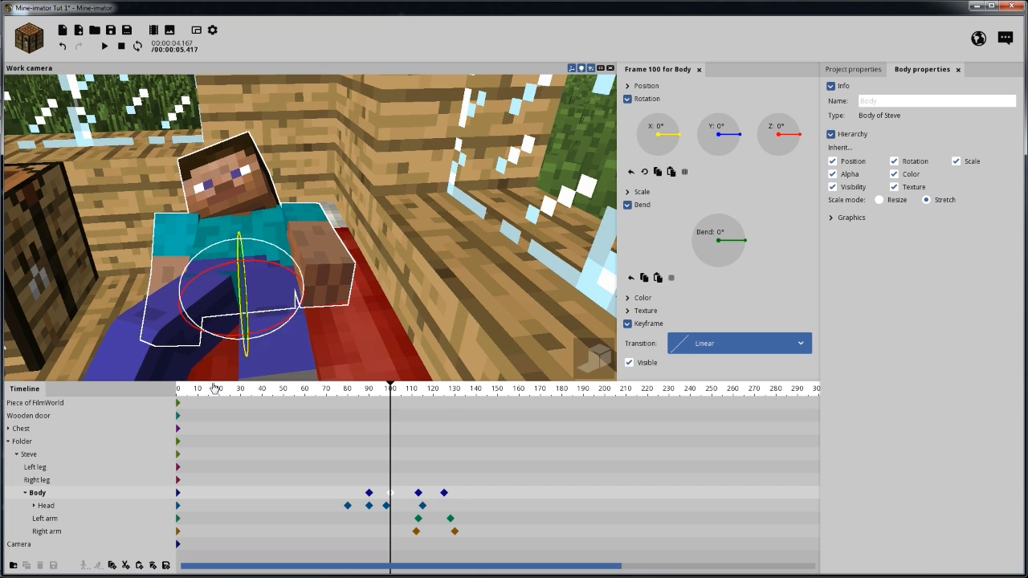
{"action": "left_click_drag", "start_coordinate": [255, 242], "coordinate": [244, 242]}
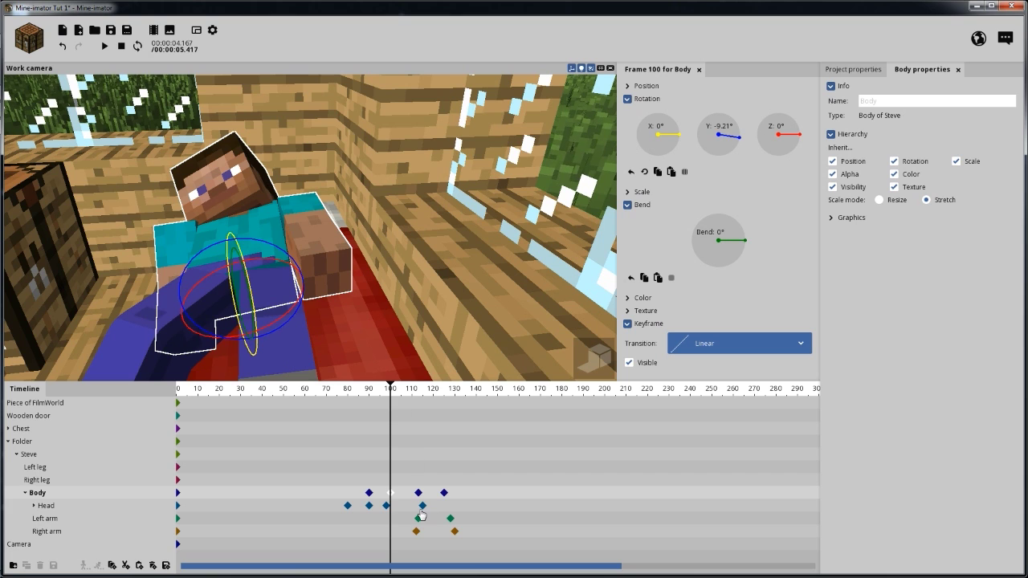
Add left arm keyframes at frame 100 and about frame 89, and slightly adjust the arm's bend at frame 100.
{"action": "left_click", "coordinate": [390, 518]}
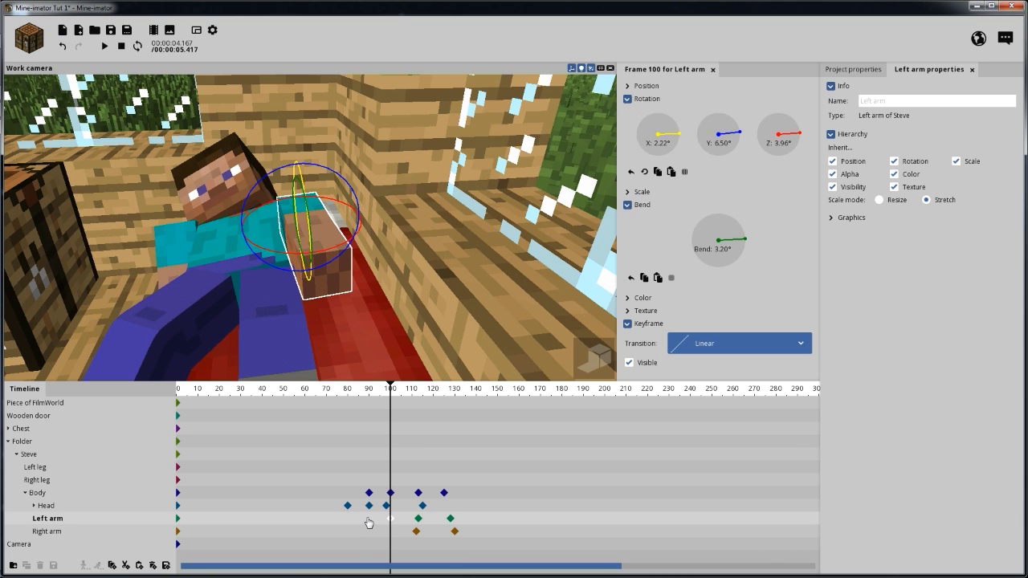
{"action": "left_click", "coordinate": [367, 520]}
{"action": "left_click", "coordinate": [390, 521]}
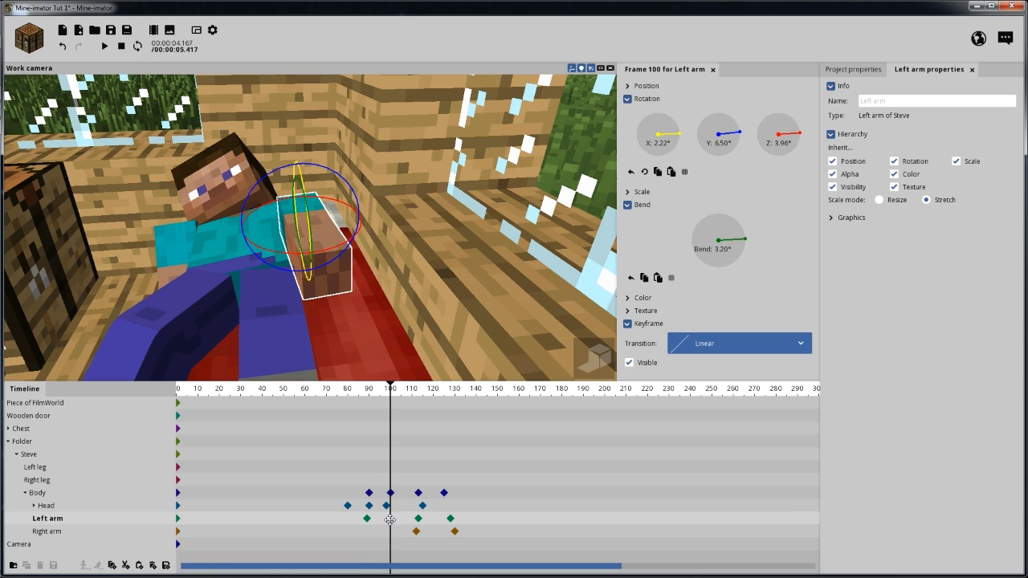
{"action": "left_click_drag", "start_coordinate": [406, 279], "coordinate": [534, 317]}
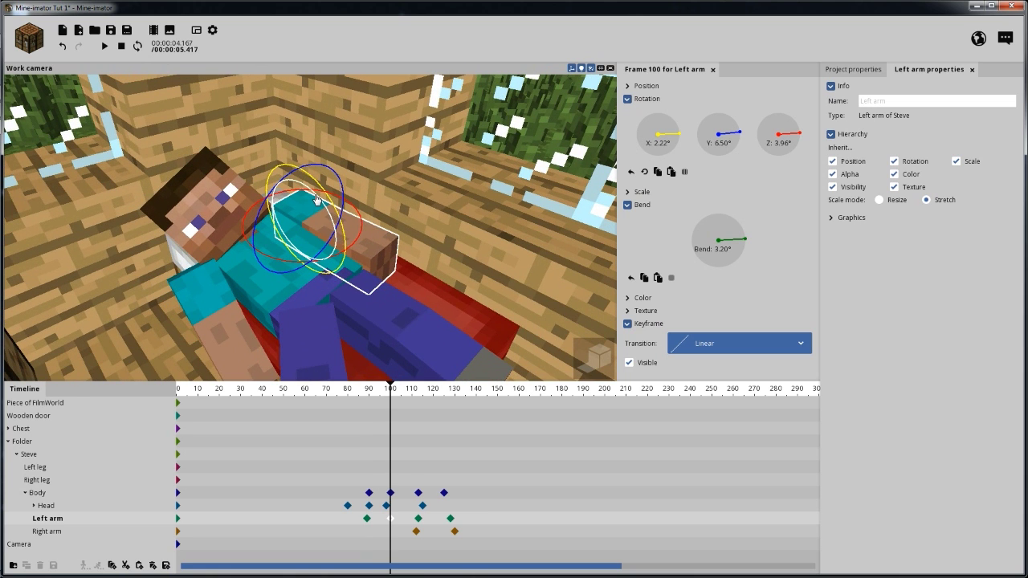
{"action": "left_click_drag", "start_coordinate": [317, 201], "coordinate": [323, 198]}
{"action": "left_click_drag", "start_coordinate": [436, 215], "coordinate": [393, 196]}
At frame 100, rotate the body further to about Y -13.54°, play the motion and select the body keyframe at frame 113.
{"action": "left_click", "coordinate": [391, 493]}
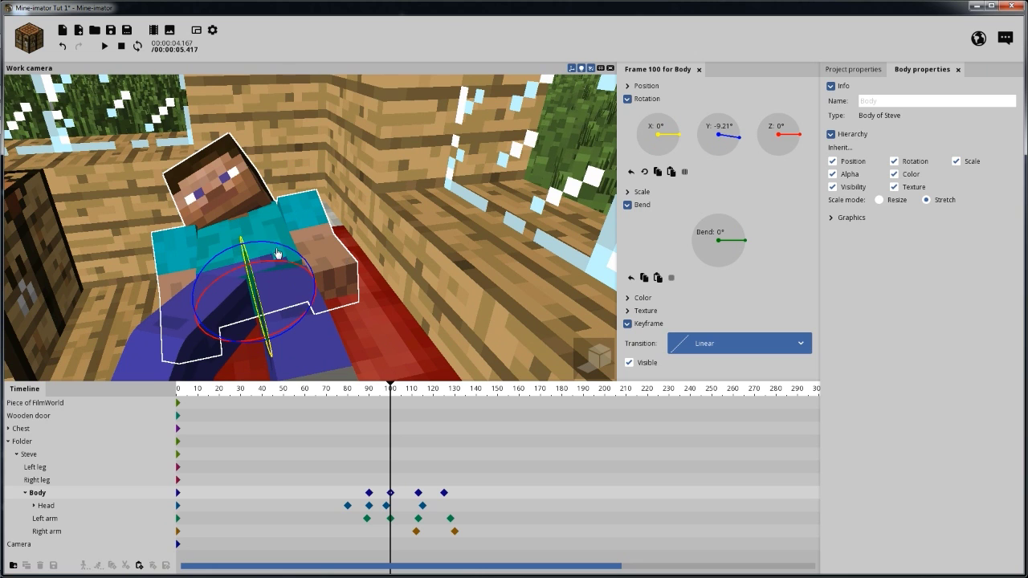
{"action": "left_click_drag", "start_coordinate": [276, 254], "coordinate": [317, 259]}
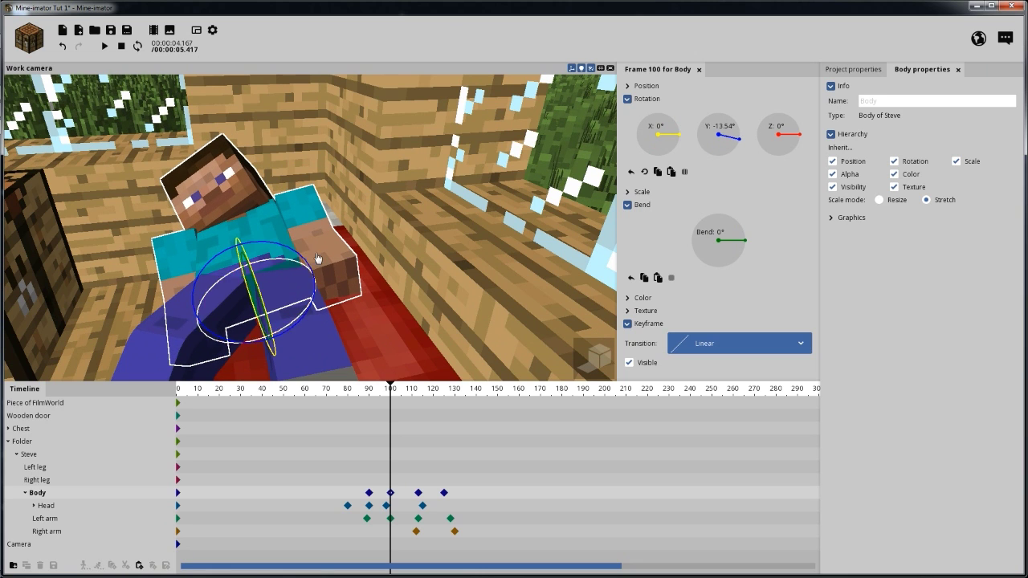
{"action": "key", "text": "space"}
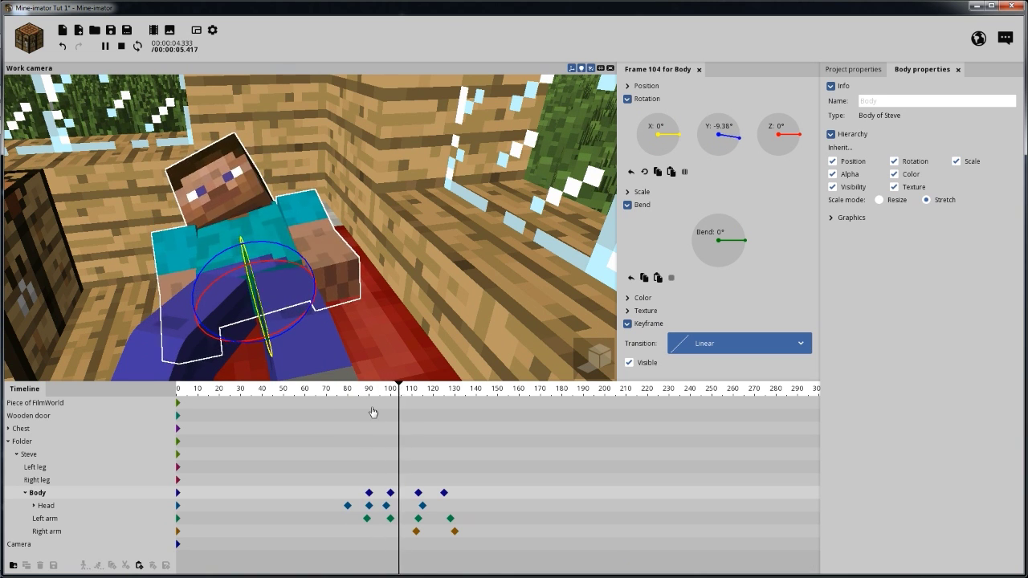
{"action": "left_click", "coordinate": [417, 494]}
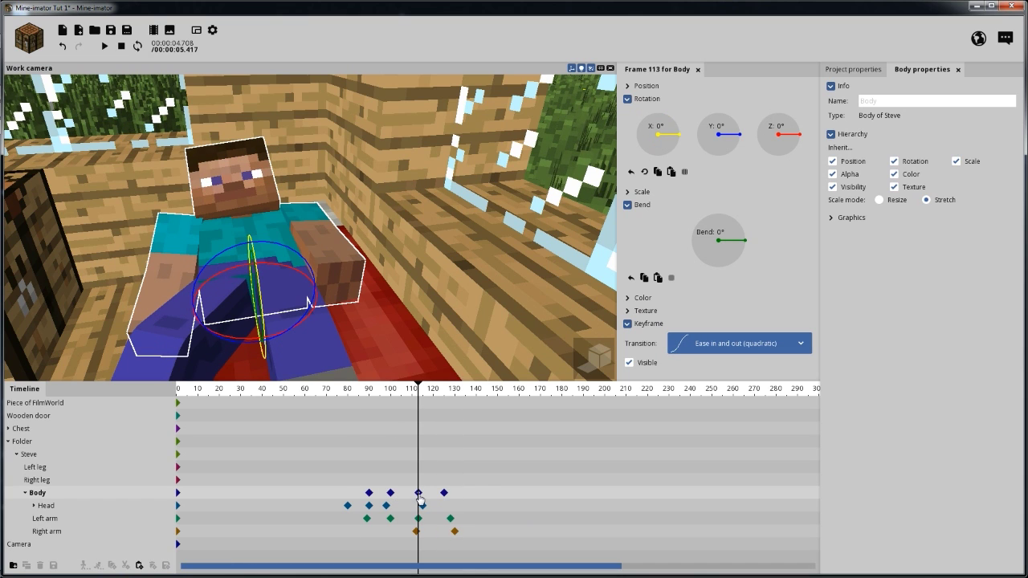
At frame 113, set the body's Y rotation to -14° to match the frame 100 tilt, and play the motion.
{"action": "left_click", "coordinate": [390, 493]}
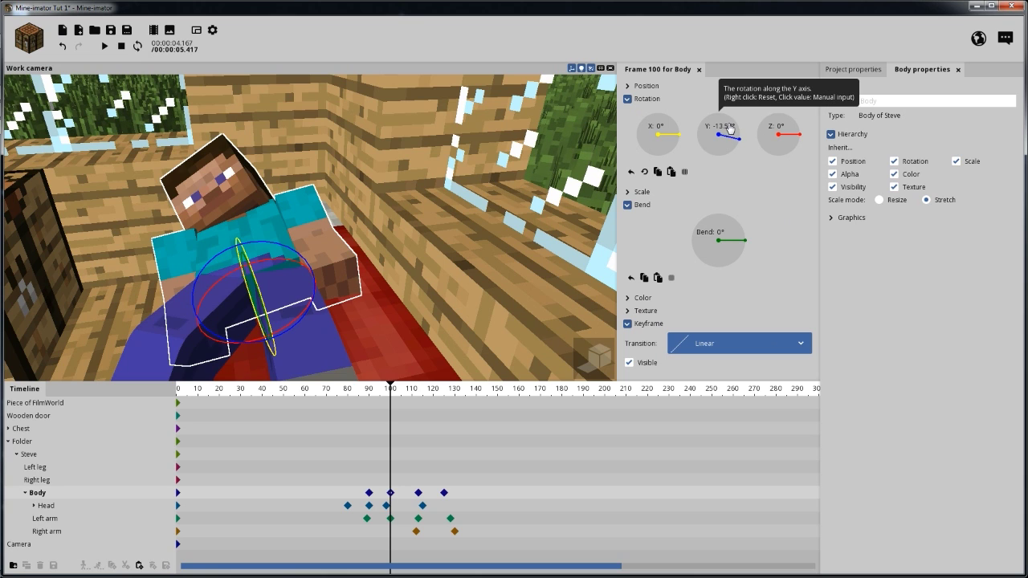
{"action": "left_click", "coordinate": [419, 495]}
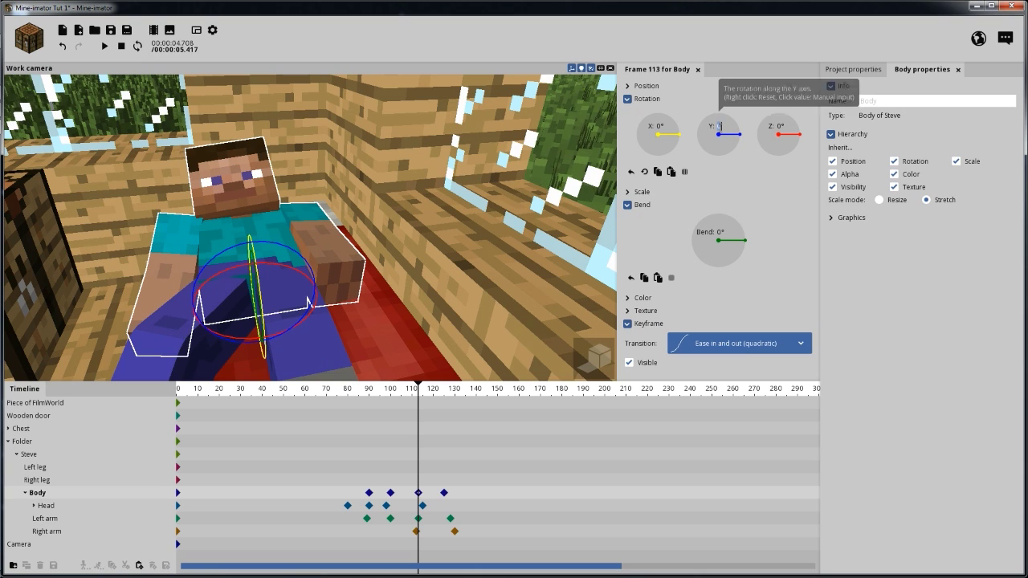
{"action": "left_click_drag", "start_coordinate": [719, 127], "coordinate": [713, 128]}
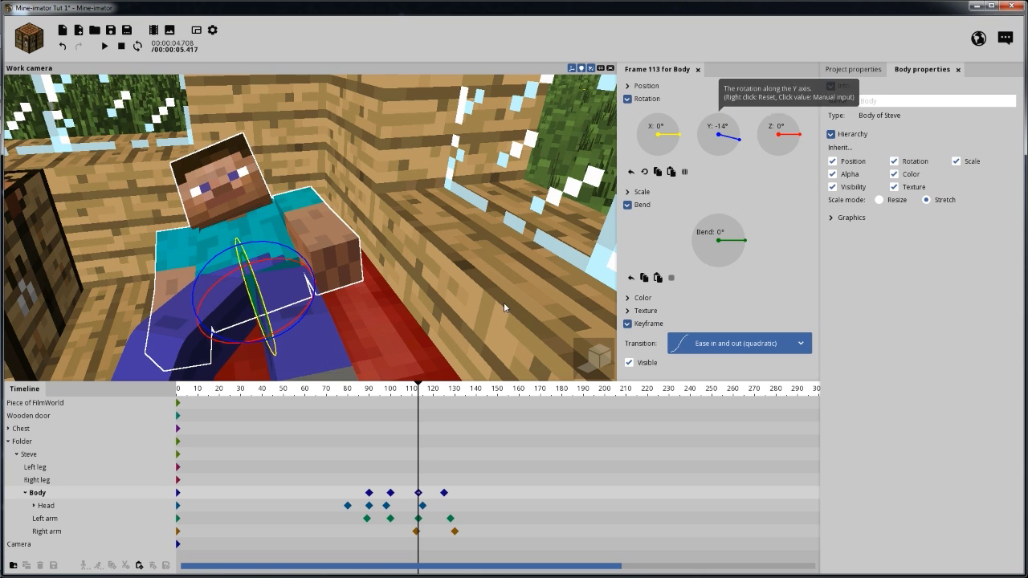
{"action": "left_click", "coordinate": [370, 396]}
{"action": "key", "text": "space"}
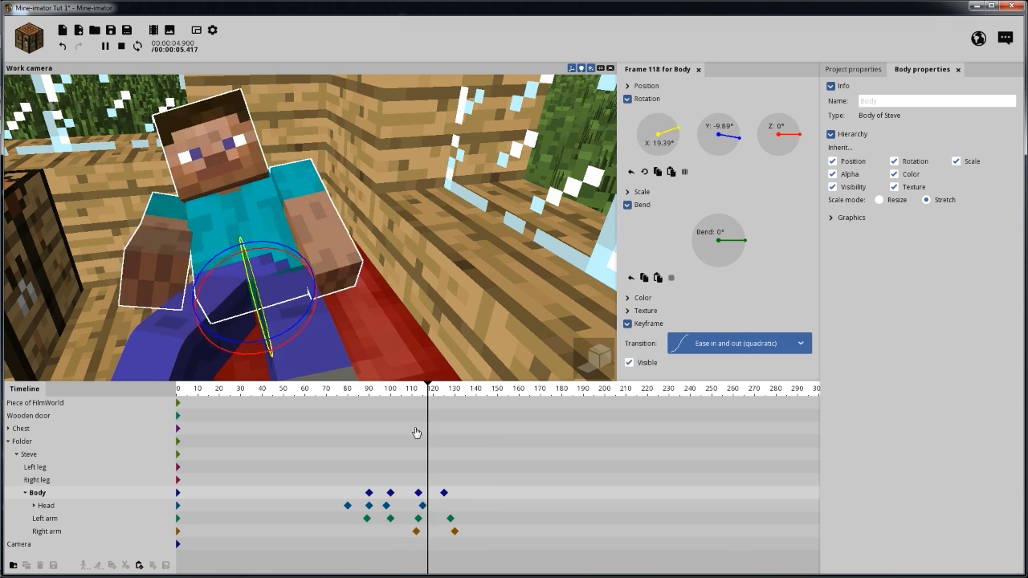
At frame 113, rotate the left arm to about X 19.31°, bend it to about 16.91°, and play the motion.
{"action": "left_click", "coordinate": [417, 518]}
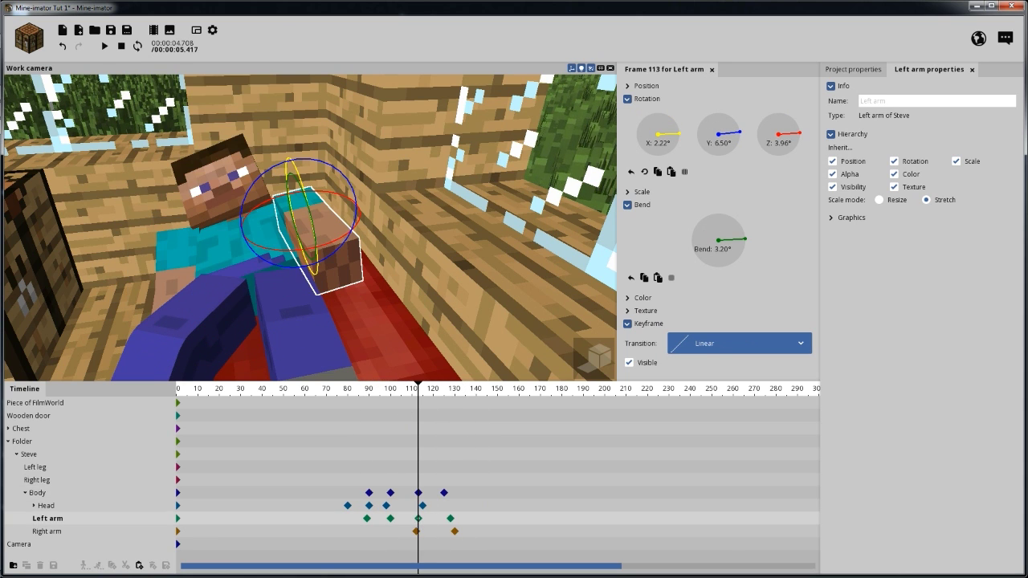
{"action": "mouse_move", "coordinate": [354, 228]}
{"action": "left_mouse_down"}
{"action": "mouse_move", "coordinate": [309, 228]}
{"action": "mouse_move", "coordinate": [367, 228]}
{"action": "left_mouse_up"}
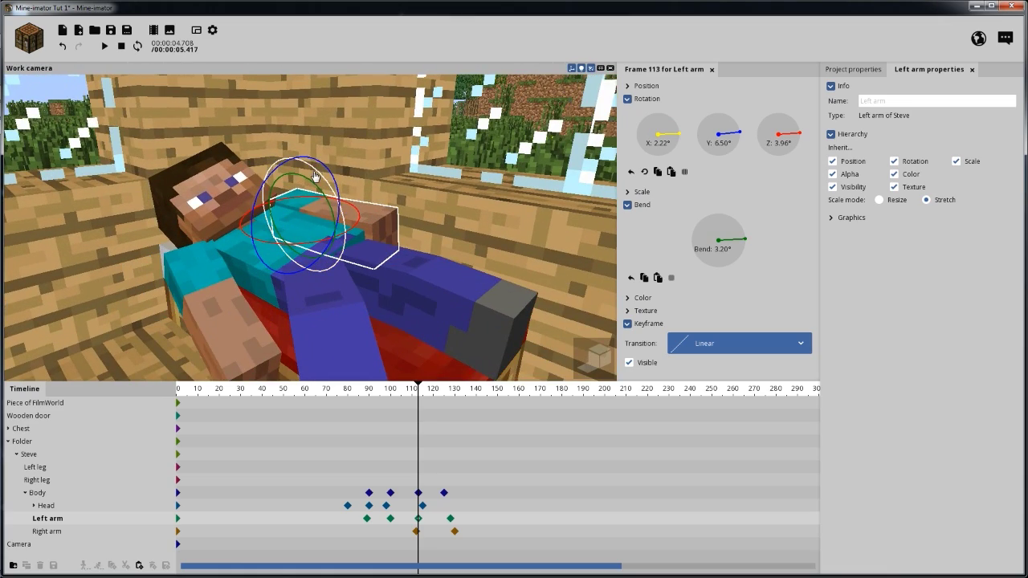
{"action": "left_click_drag", "start_coordinate": [316, 176], "coordinate": [324, 192]}
{"action": "left_click_drag", "start_coordinate": [399, 234], "coordinate": [317, 231]}
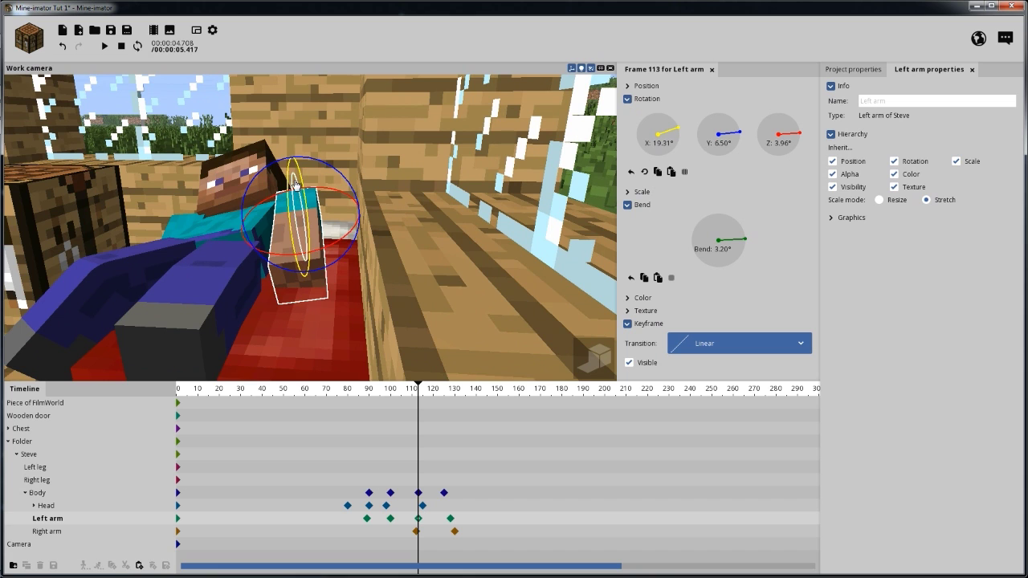
{"action": "left_click_drag", "start_coordinate": [296, 184], "coordinate": [305, 187]}
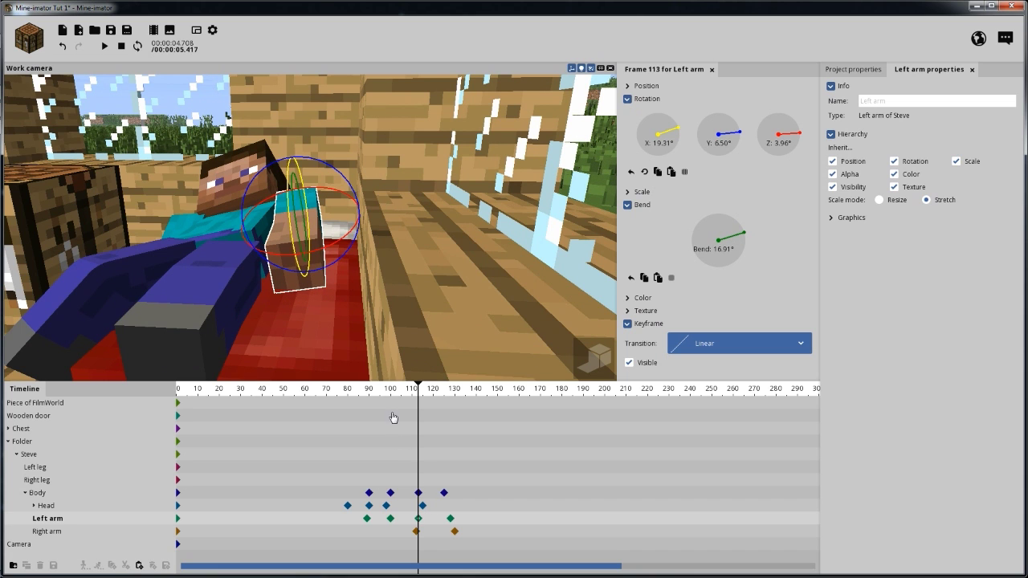
{"action": "left_click_drag", "start_coordinate": [392, 390], "coordinate": [357, 391]}
{"action": "key", "text": "space"}
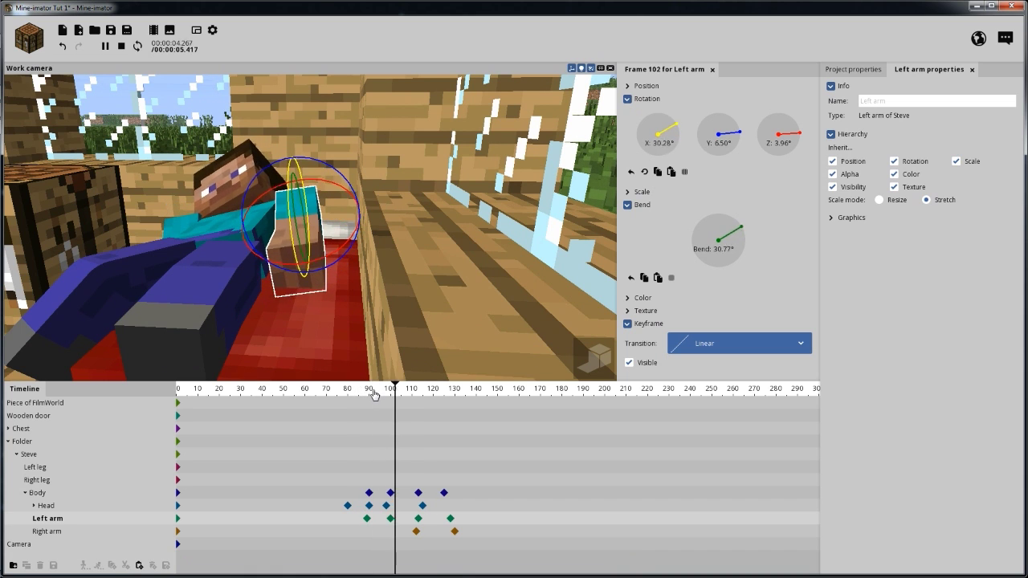
Remove the left arm keyframe at frame 113, paste a copy of its frame 100 keyframe at frame 112, and play the motion.
{"action": "left_click", "coordinate": [390, 518]}
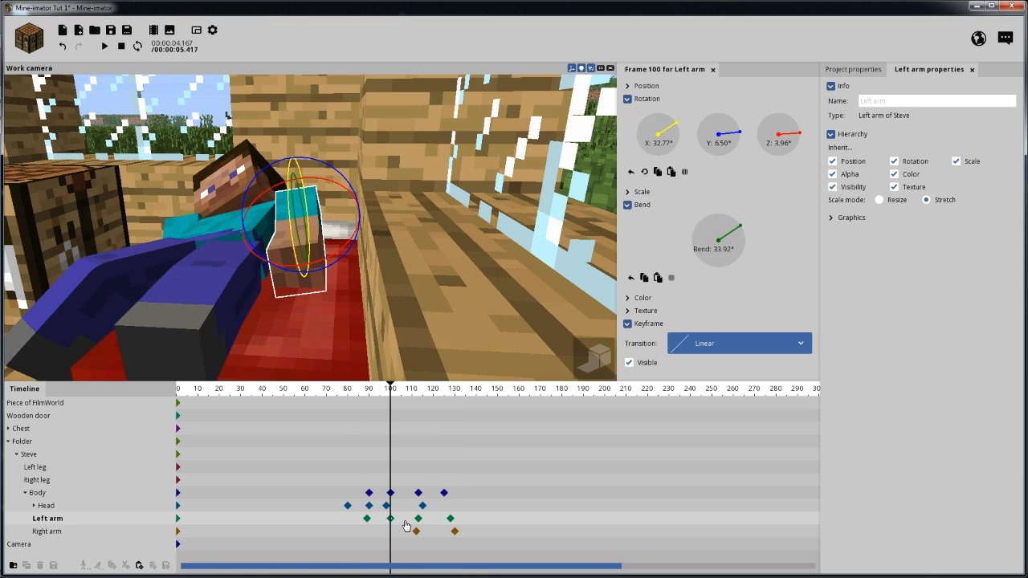
{"action": "left_click", "coordinate": [418, 519]}
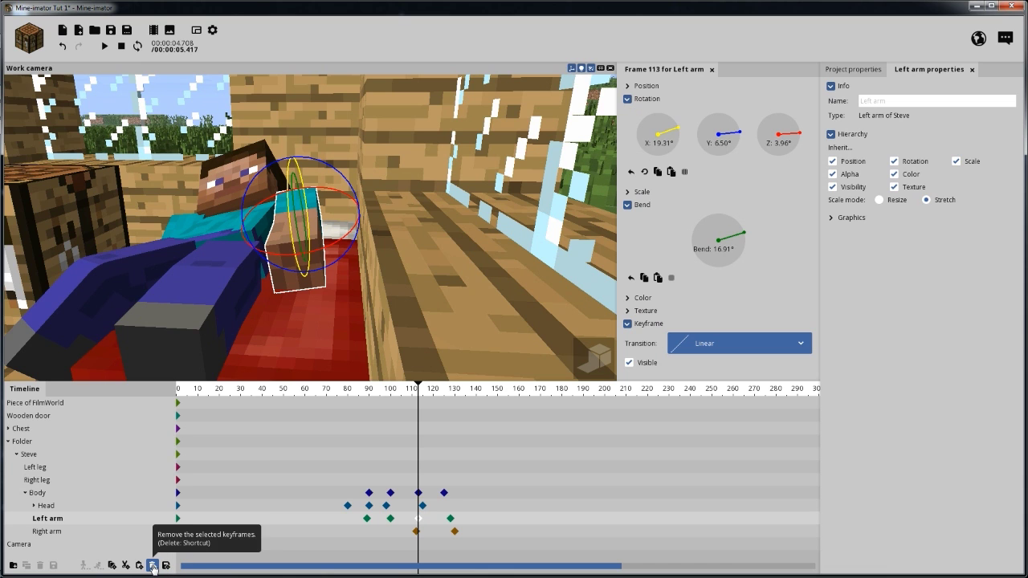
{"action": "left_click", "coordinate": [155, 566]}
{"action": "left_click", "coordinate": [390, 518]}
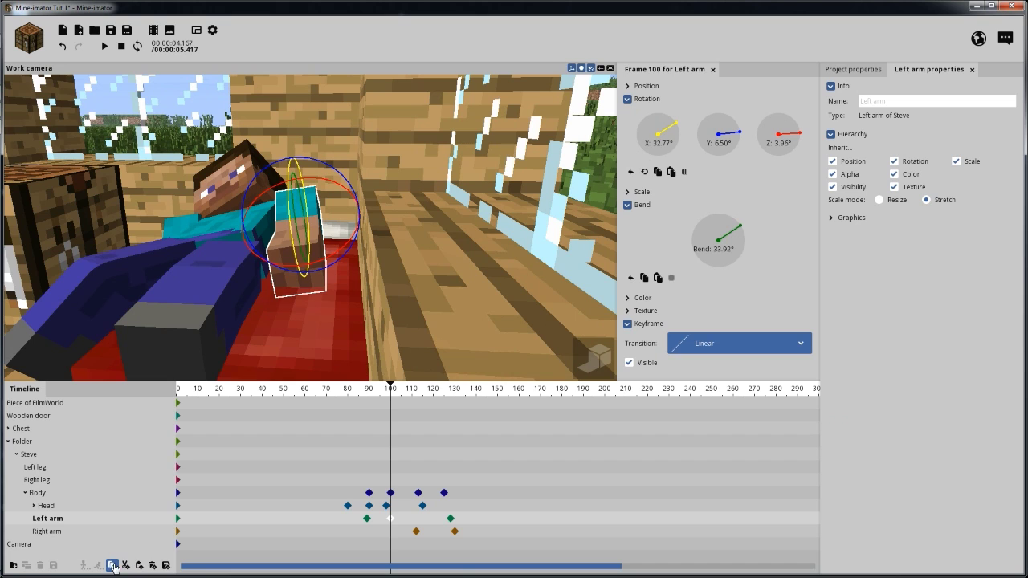
{"action": "left_click_drag", "start_coordinate": [400, 393], "coordinate": [415, 393]}
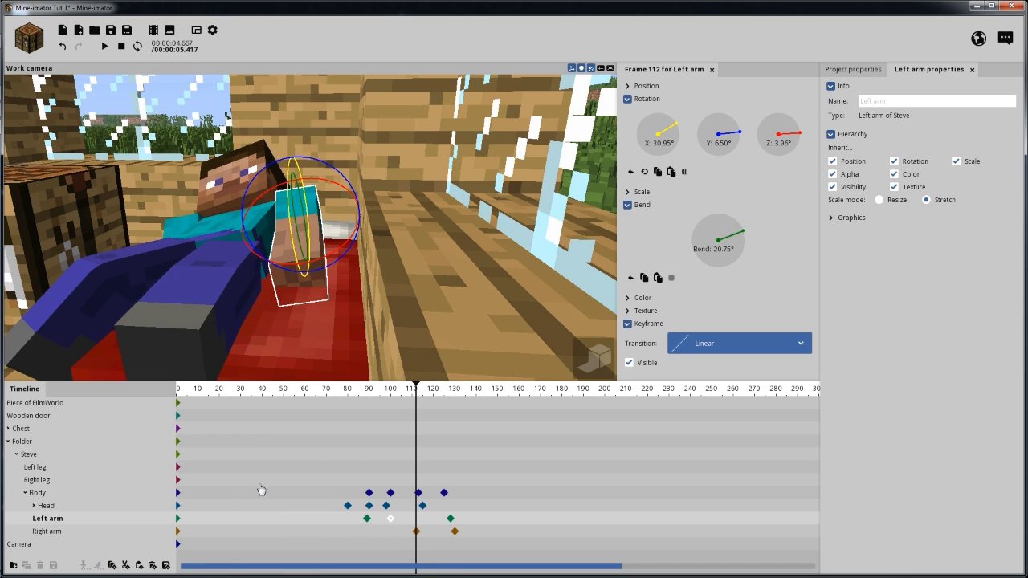
{"action": "left_click", "coordinate": [139, 566]}
{"action": "key", "text": "space"}
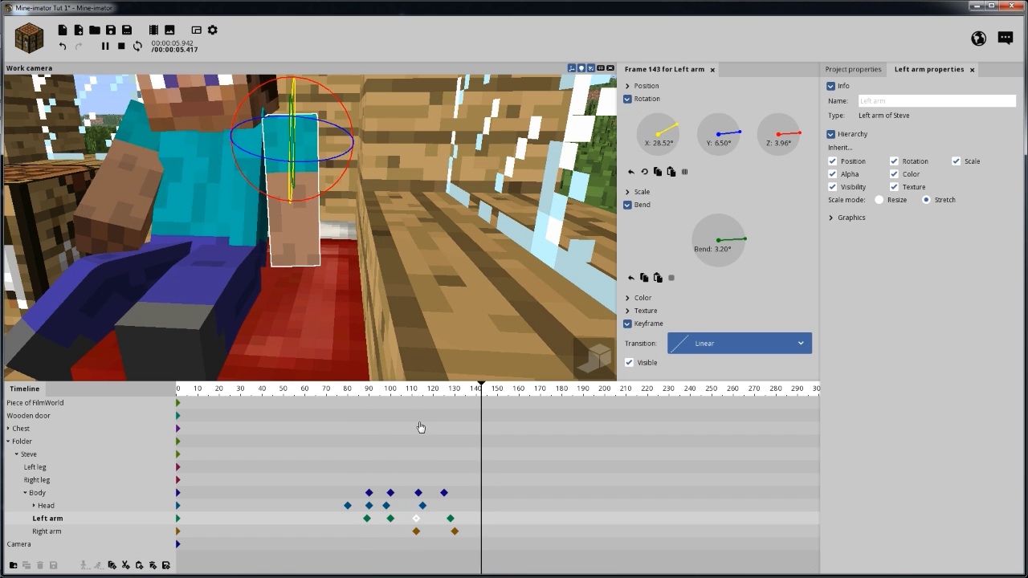
Set the left arm's frame 112 keyframe transition to Ease in and out (quadratic) and play the motion.
{"action": "left_click", "coordinate": [451, 520]}
{"action": "left_click", "coordinate": [416, 519]}
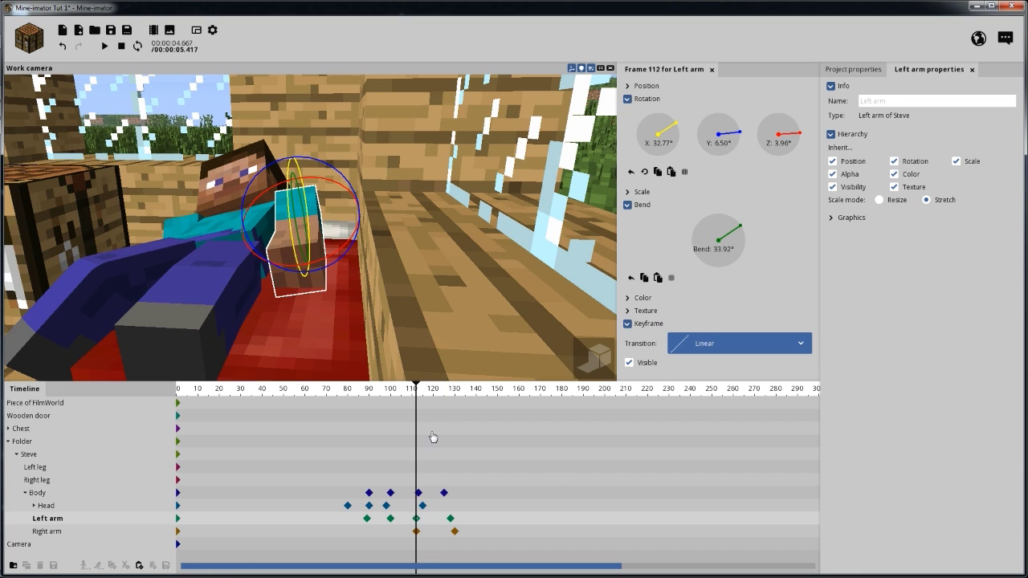
{"action": "left_click", "coordinate": [418, 493]}
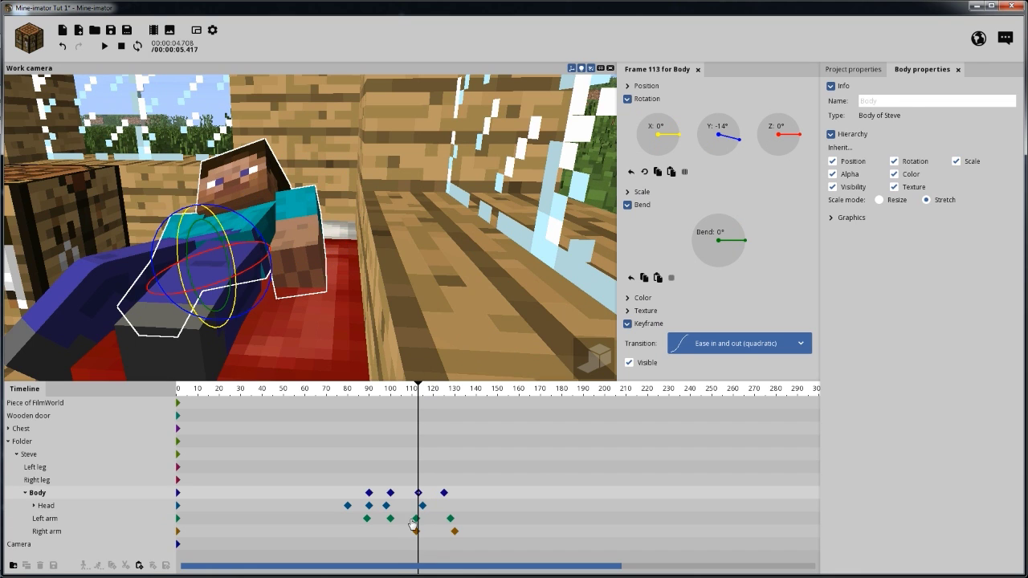
{"action": "left_click", "coordinate": [414, 519]}
{"action": "left_click", "coordinate": [696, 350]}
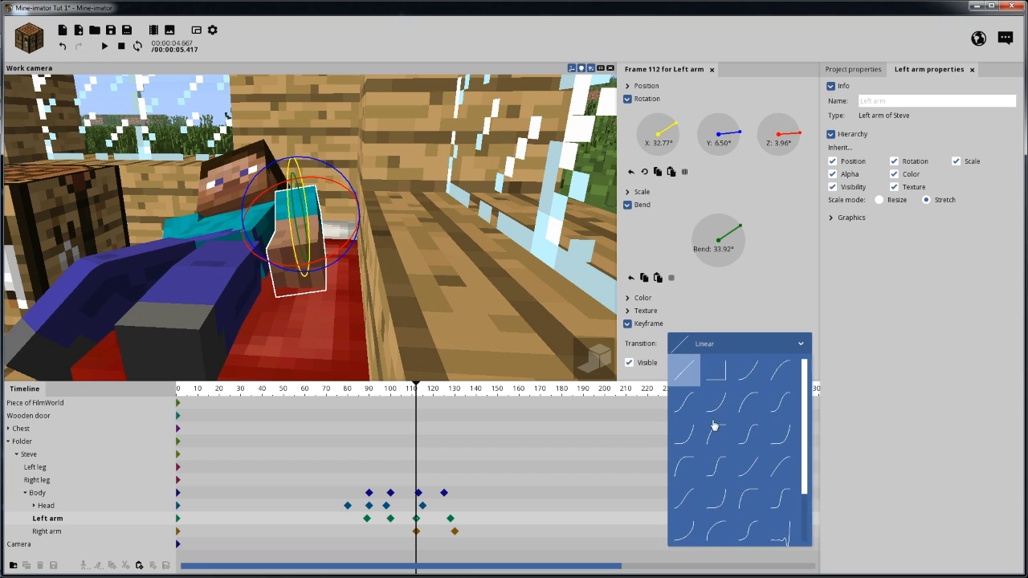
{"action": "left_click", "coordinate": [685, 406]}
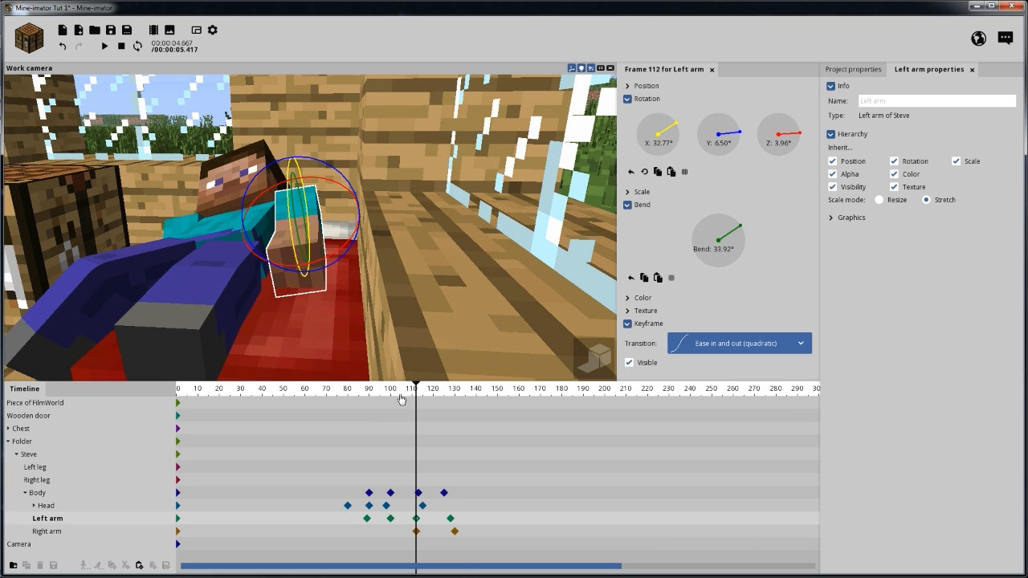
{"action": "left_click", "coordinate": [346, 393]}
{"action": "key", "text": "space"}
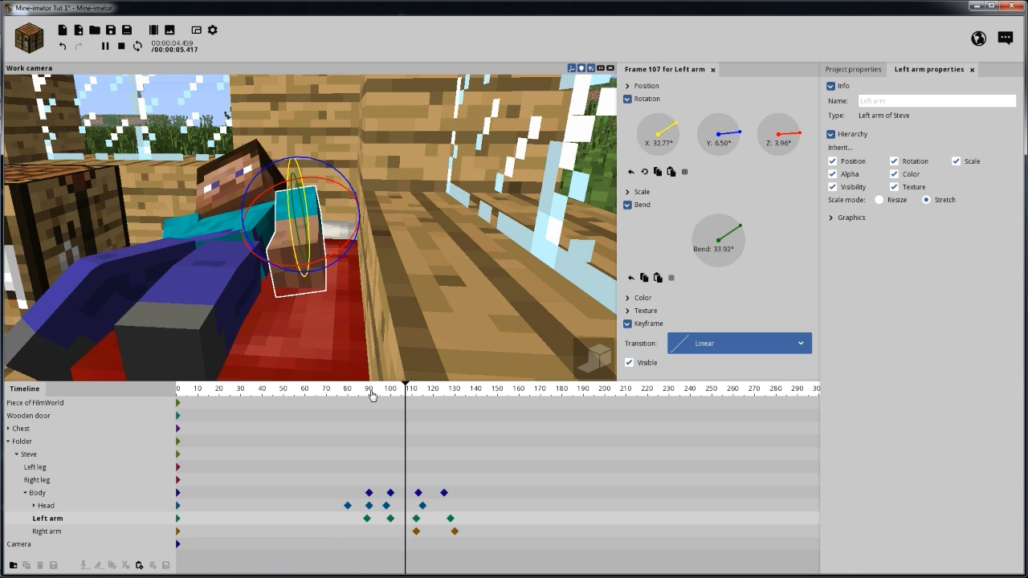
Shift the left arm's last keyframe to frame 125, in line with the last body keyframe, and play the motion.
{"action": "left_click", "coordinate": [450, 519]}
{"action": "left_click_drag", "start_coordinate": [451, 519], "coordinate": [445, 519]}
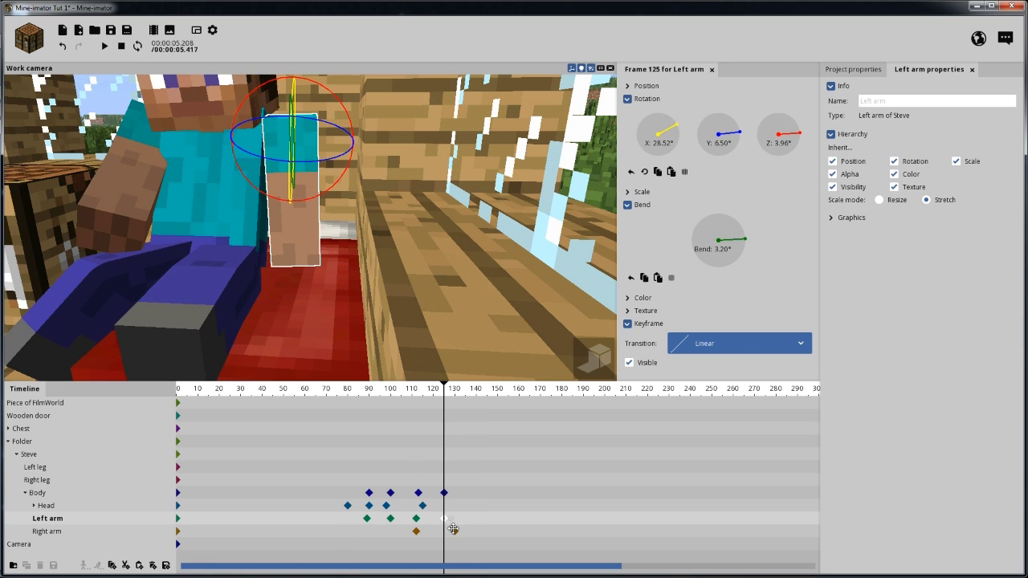
{"action": "left_click_drag", "start_coordinate": [424, 391], "coordinate": [345, 390]}
{"action": "key", "text": "space"}
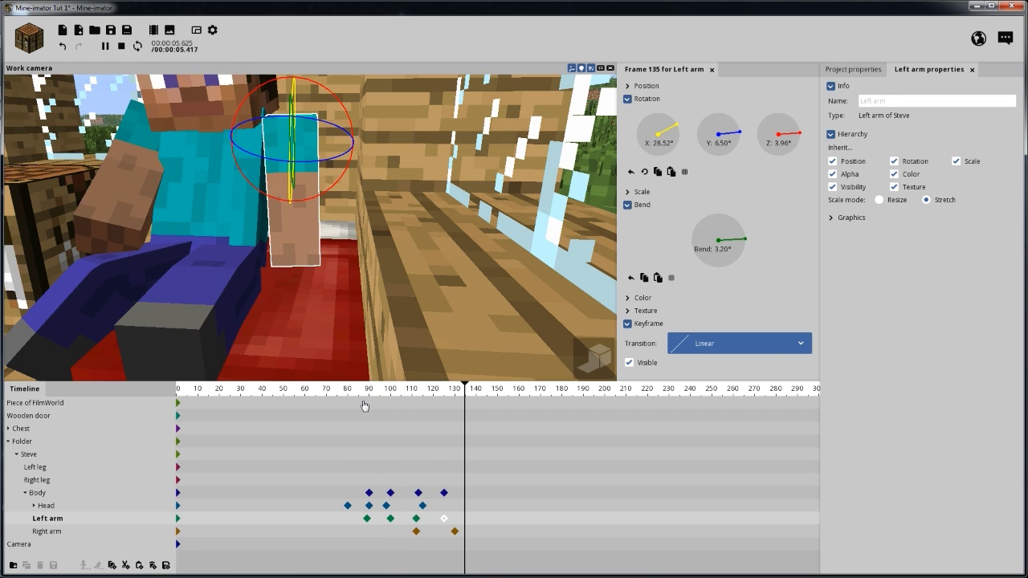
{"action": "key", "text": "space"}
Place the left arm's last keyframe at frame 127 and replay the sit-up from about frame 102.
{"action": "left_click", "coordinate": [445, 518]}
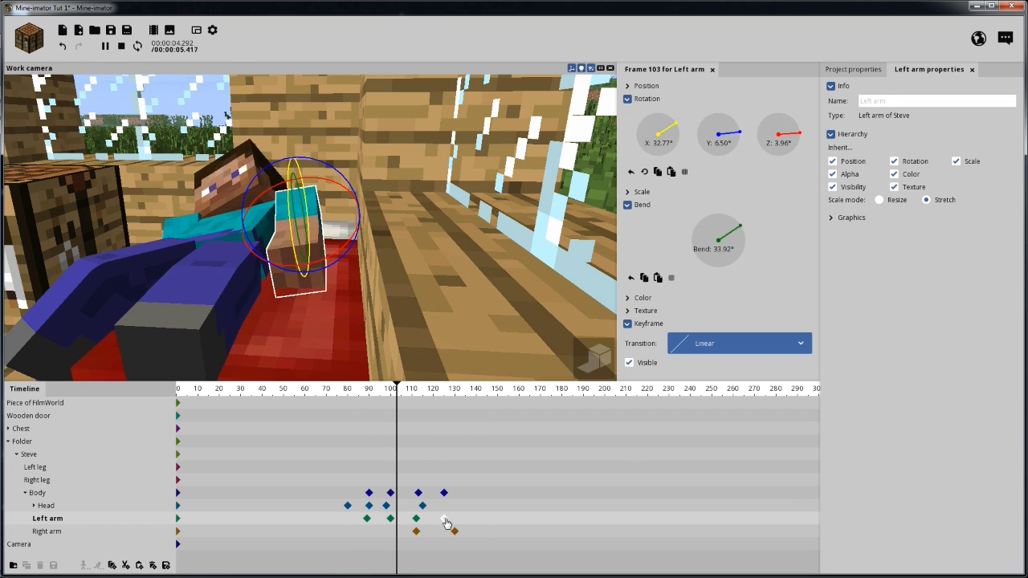
{"action": "left_click_drag", "start_coordinate": [444, 518], "coordinate": [448, 518]}
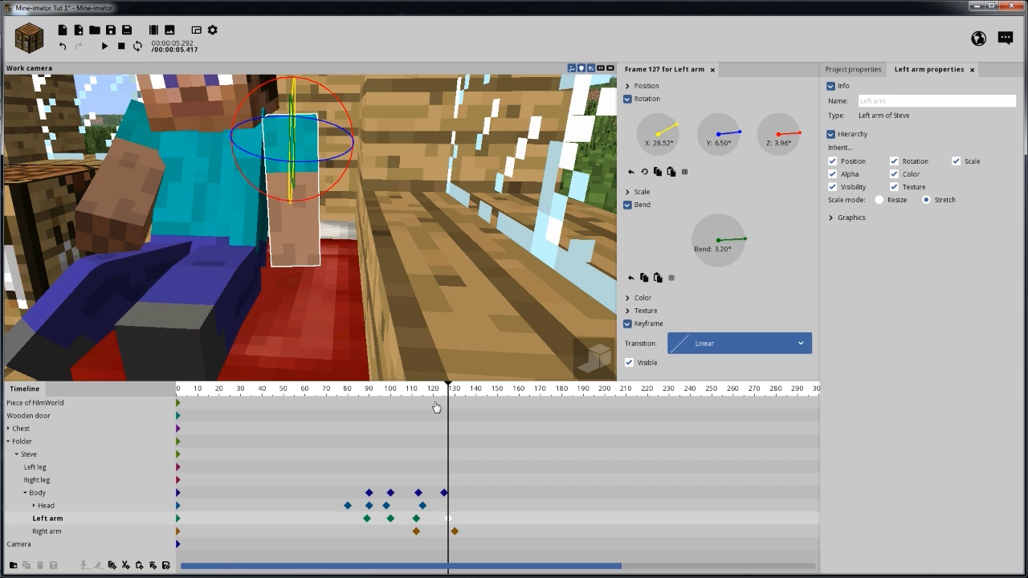
{"action": "left_click", "coordinate": [395, 390]}
{"action": "key", "text": "space"}
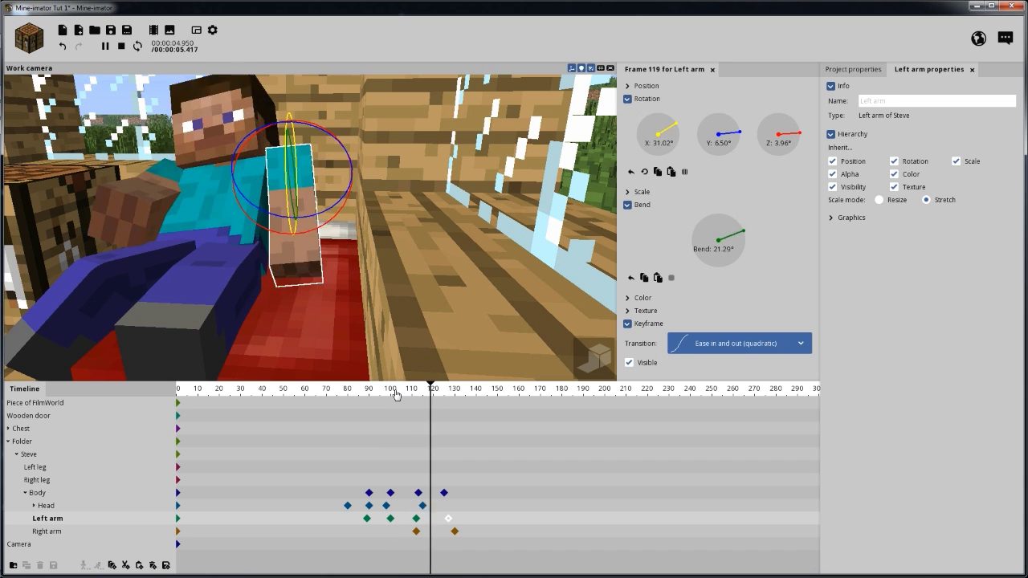
{"action": "left_click", "coordinate": [395, 391]}
{"action": "key", "text": "space"}
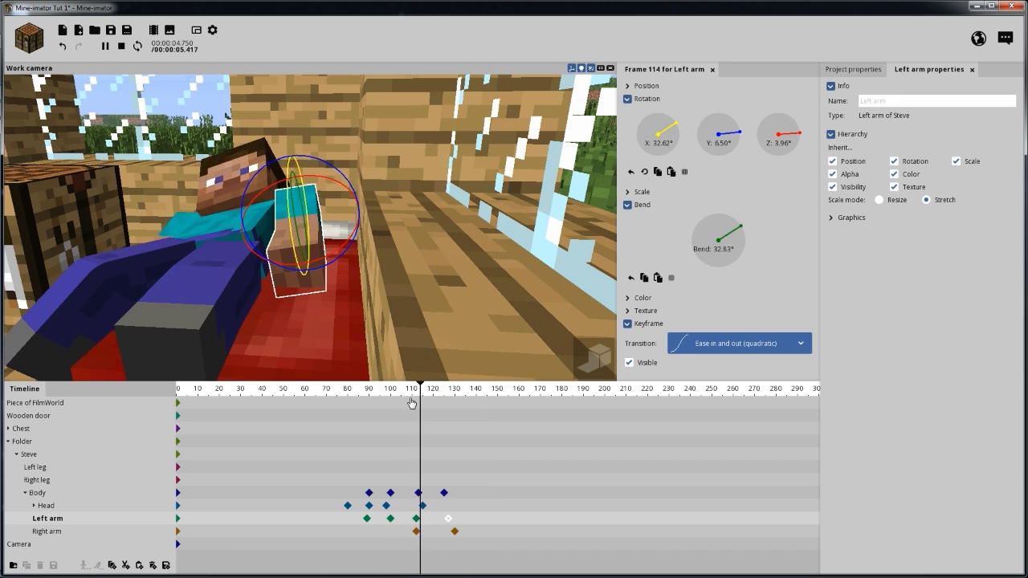
{"action": "key", "text": "space"}
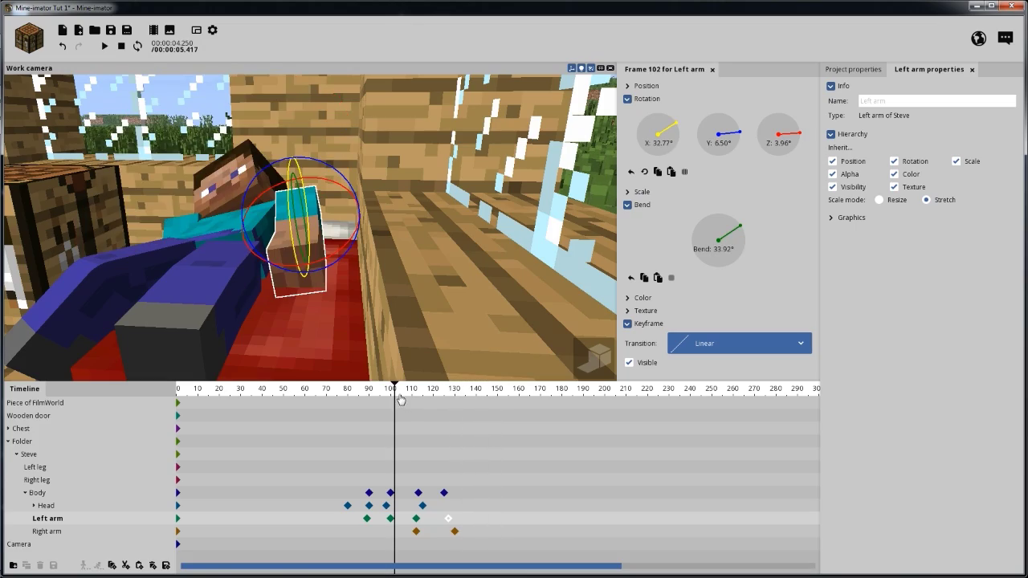
Examine Steve's pose on the bed from the crafting table side and review the motion from about frame 77.
{"action": "left_click_drag", "start_coordinate": [402, 320], "coordinate": [442, 317]}
{"action": "scroll", "coordinate": [406, 328], "scroll_direction": "down", "scroll_amount": 4}
{"action": "left_click_drag", "start_coordinate": [351, 291], "coordinate": [359, 291]}
{"action": "right_click_drag", "start_coordinate": [416, 263], "coordinate": [386, 279]}
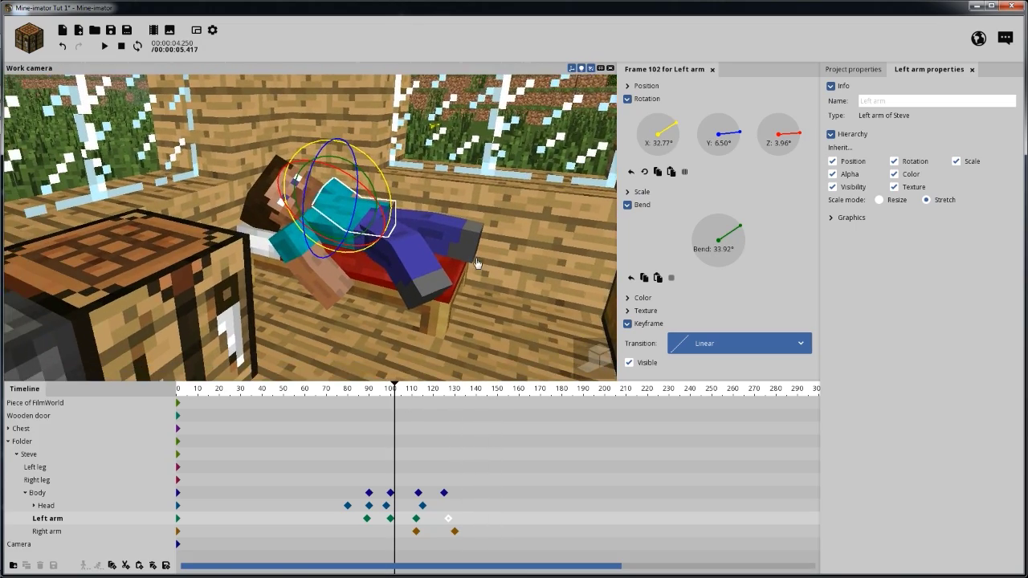
{"action": "left_click_drag", "start_coordinate": [477, 264], "coordinate": [494, 251]}
{"action": "right_click_drag", "start_coordinate": [494, 252], "coordinate": [511, 271]}
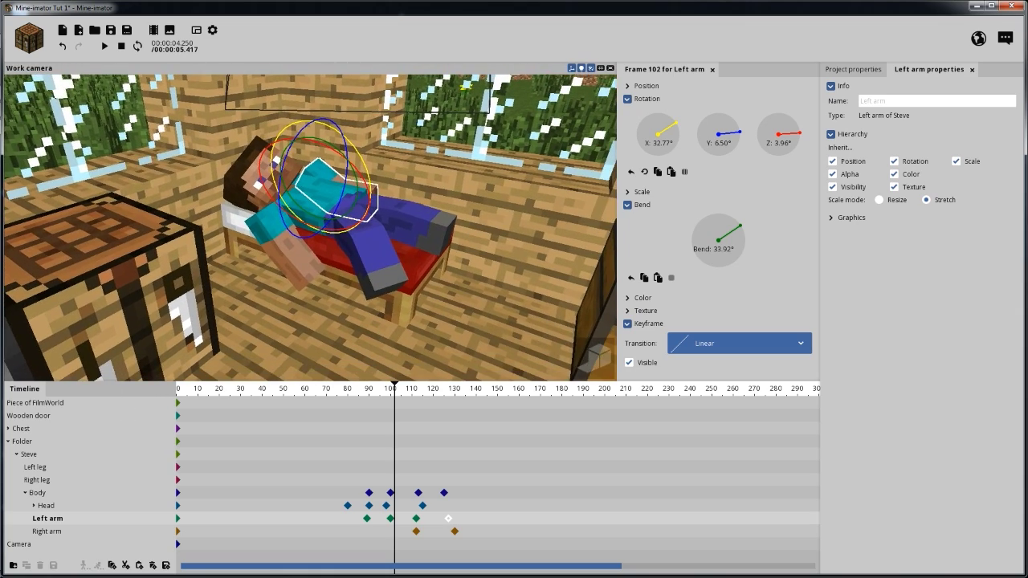
{"action": "left_click_drag", "start_coordinate": [511, 257], "coordinate": [514, 252]}
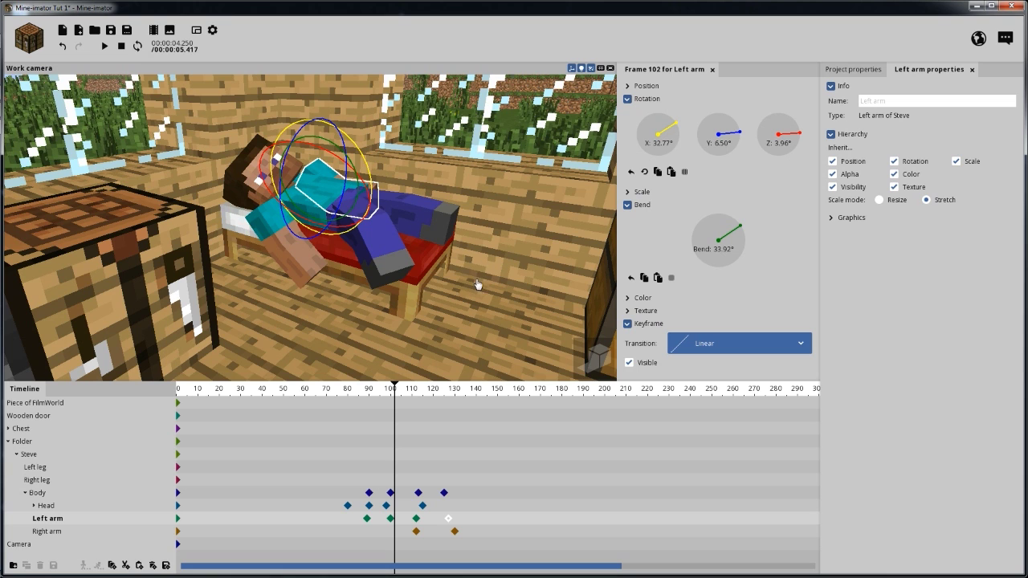
{"action": "left_click_drag", "start_coordinate": [466, 264], "coordinate": [469, 302]}
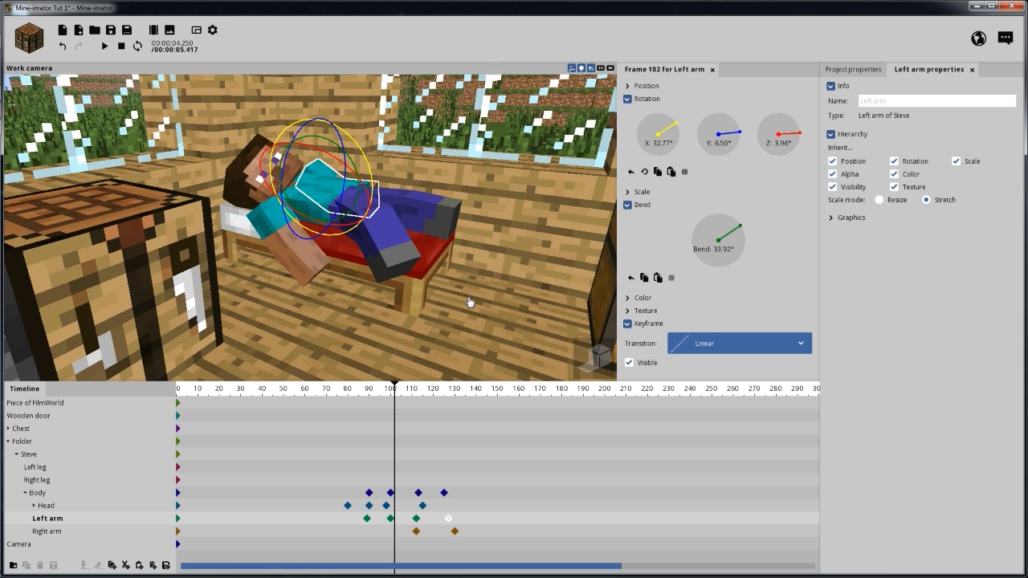
{"action": "left_click_drag", "start_coordinate": [390, 391], "coordinate": [342, 391]}
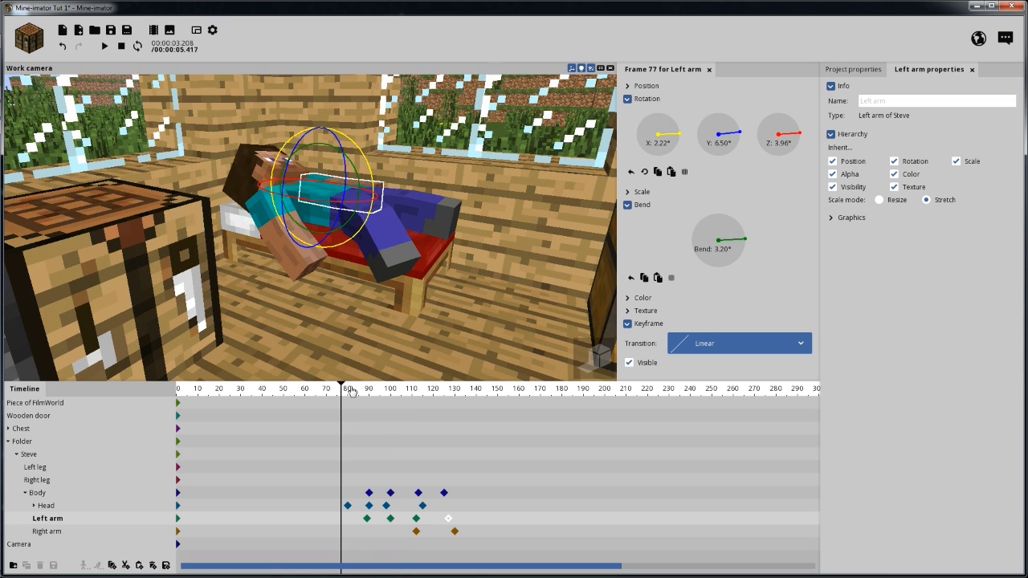
{"action": "key", "text": "space"}
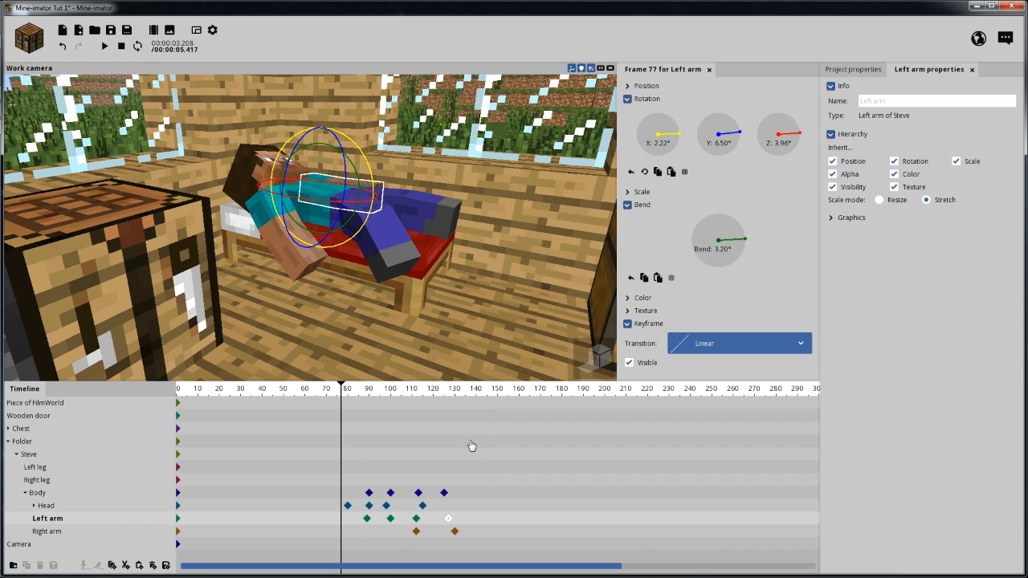
Add keyframes for Steve's right leg at frames 113 and 128.
{"action": "left_click_drag", "start_coordinate": [432, 392], "coordinate": [456, 401]}
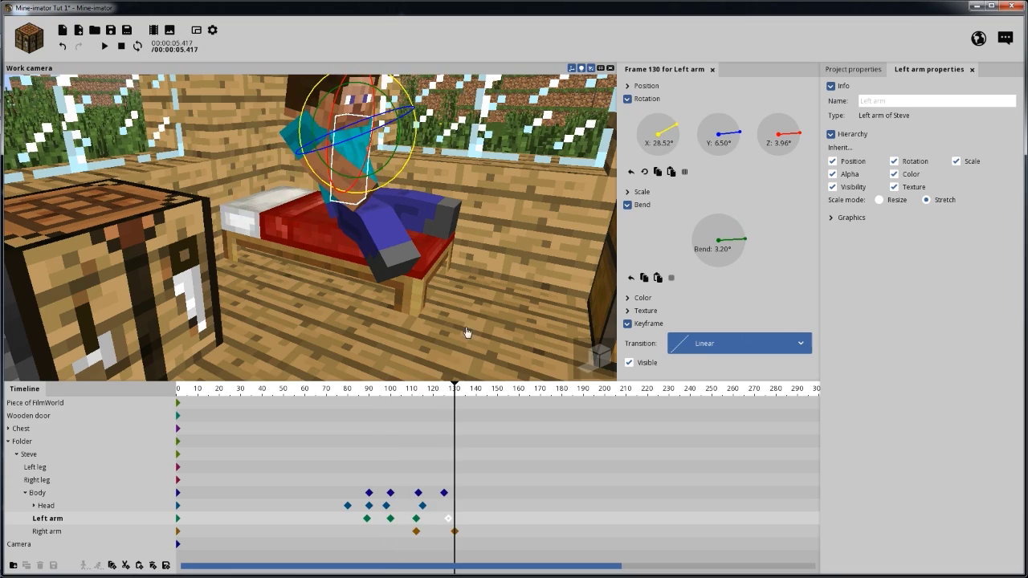
{"action": "right_click_drag", "start_coordinate": [466, 332], "coordinate": [483, 301]}
{"action": "scroll", "coordinate": [468, 337], "scroll_direction": "down", "scroll_amount": 2}
{"action": "left_click_drag", "start_coordinate": [468, 337], "coordinate": [484, 292]}
{"action": "scroll", "coordinate": [478, 314], "scroll_direction": "up", "scroll_amount": 2}
{"action": "right_click_drag", "start_coordinate": [484, 292], "coordinate": [465, 292]}
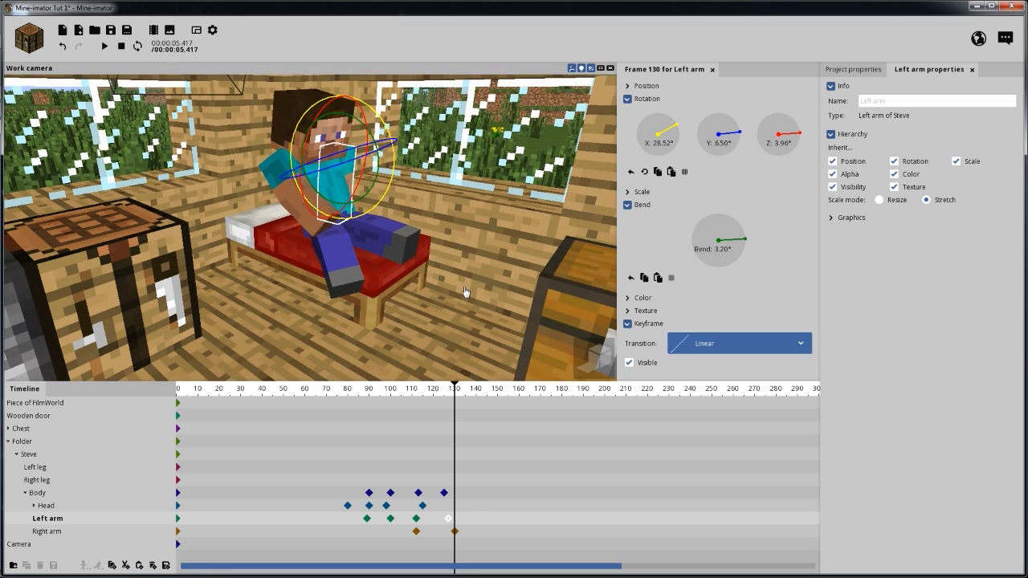
{"action": "left_click", "coordinate": [448, 459]}
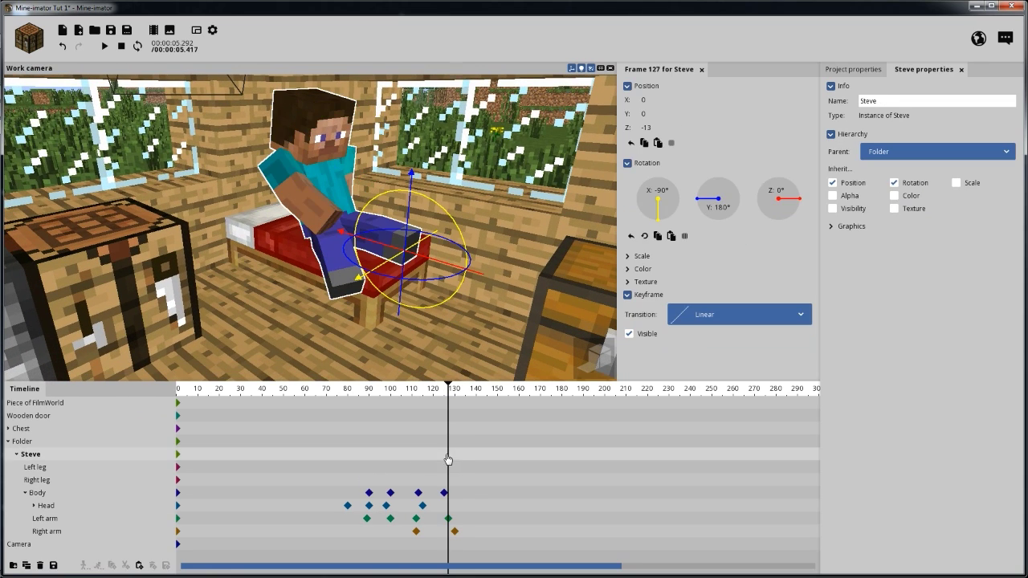
{"action": "left_click", "coordinate": [437, 480]}
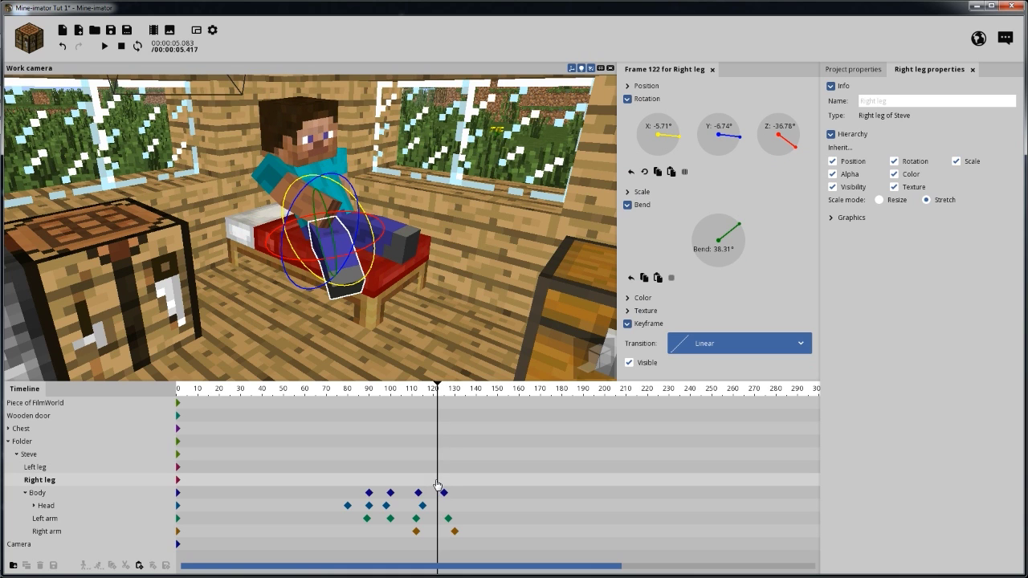
{"action": "left_click", "coordinate": [420, 485]}
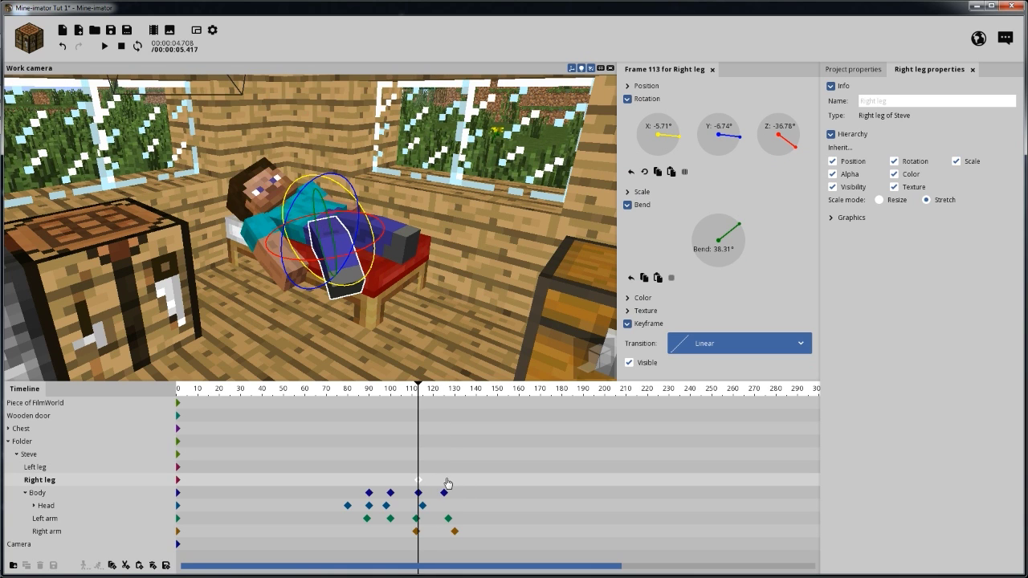
{"action": "left_click", "coordinate": [451, 484]}
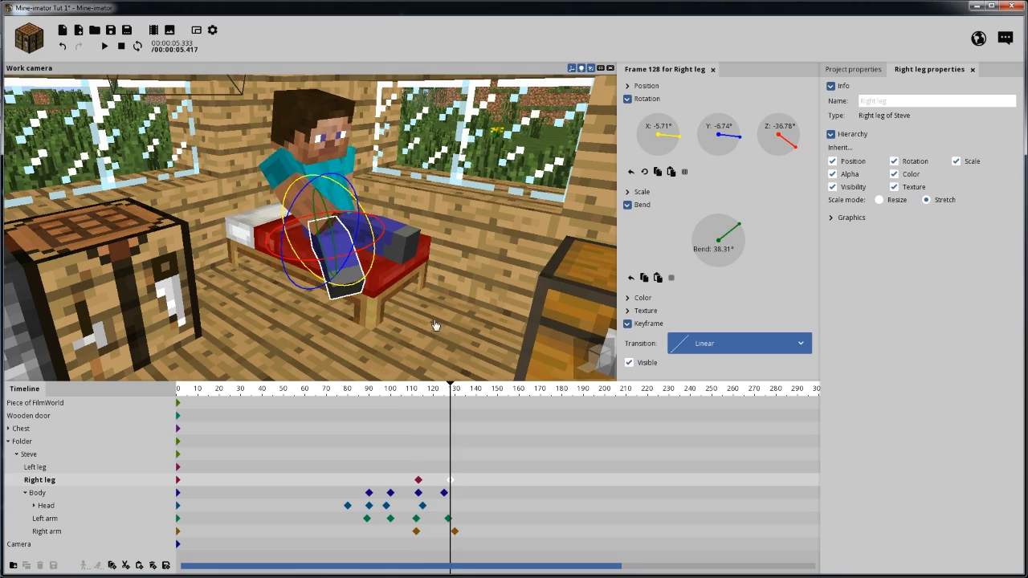
Pose the right leg at frame 128 with rotation X -2.85°, Z -50.11° and a bend of 68.14°, lowering the foot beside the bed.
{"action": "left_click_drag", "start_coordinate": [435, 324], "coordinate": [474, 333]}
{"action": "scroll", "coordinate": [407, 301], "scroll_direction": "up", "scroll_amount": 1}
{"action": "left_click_drag", "start_coordinate": [406, 300], "coordinate": [365, 228]}
{"action": "left_click_drag", "start_coordinate": [429, 269], "coordinate": [387, 218]}
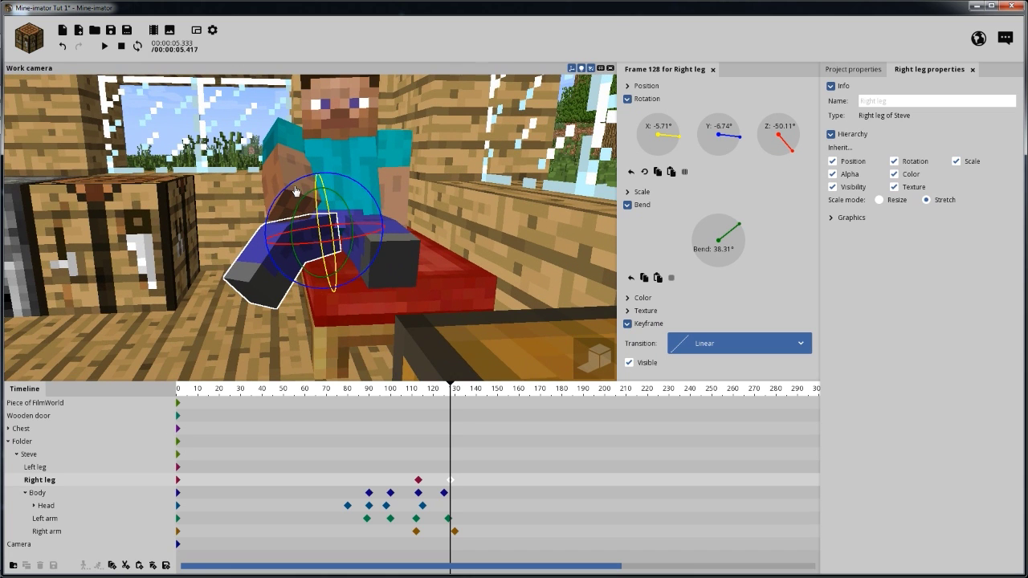
{"action": "left_click_drag", "start_coordinate": [305, 195], "coordinate": [299, 221]}
{"action": "left_click_drag", "start_coordinate": [194, 262], "coordinate": [266, 202]}
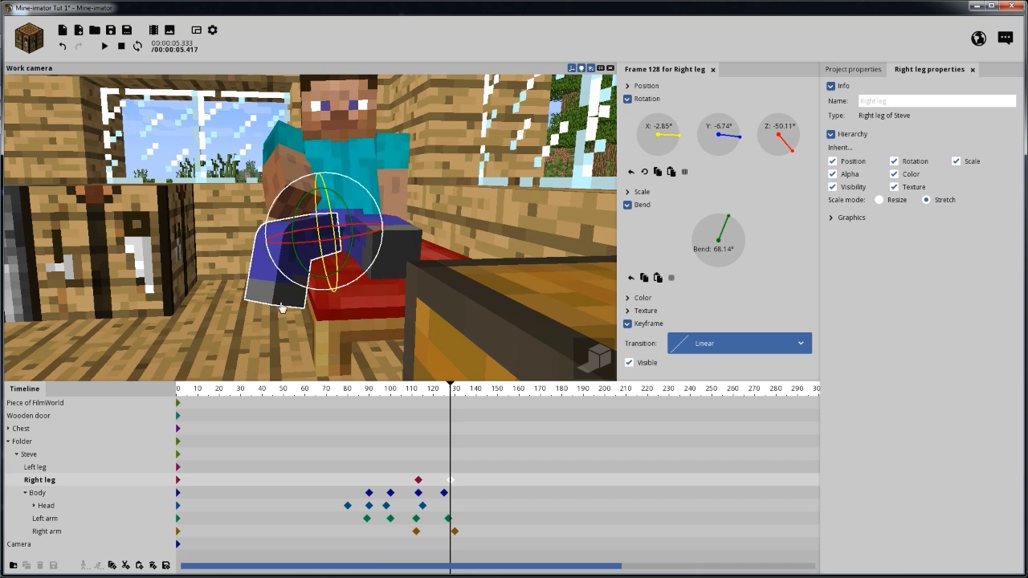
Add two left leg keyframes and place them at frames 110 and 126.
{"action": "left_click_drag", "start_coordinate": [201, 291], "coordinate": [309, 321]}
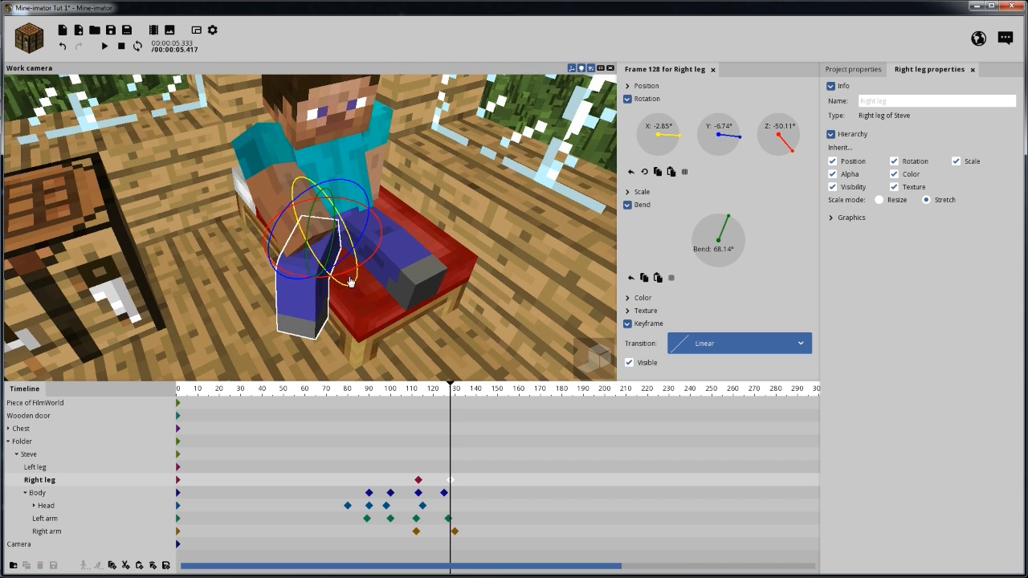
{"action": "left_click", "coordinate": [421, 281]}
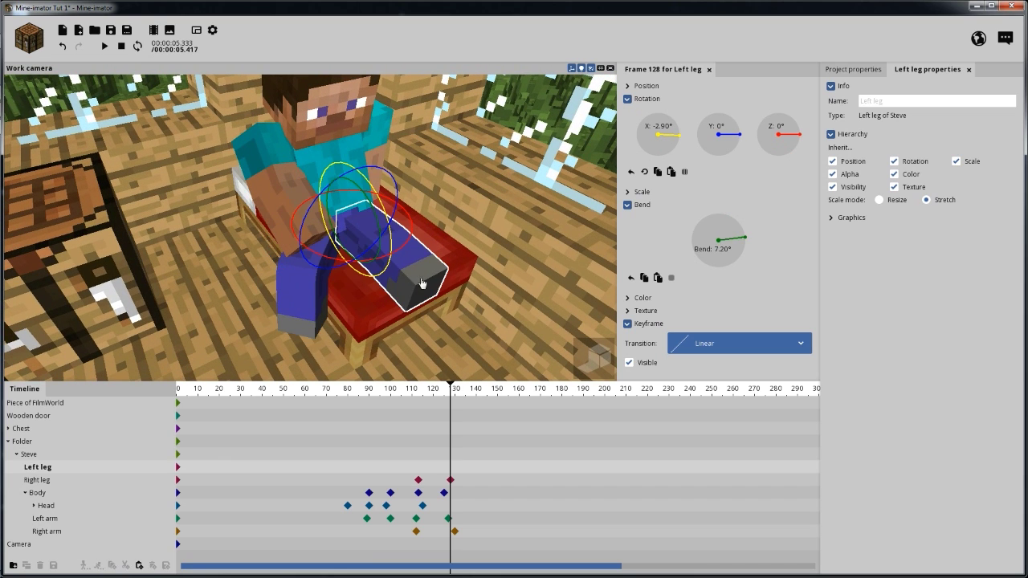
{"action": "left_click", "coordinate": [425, 468]}
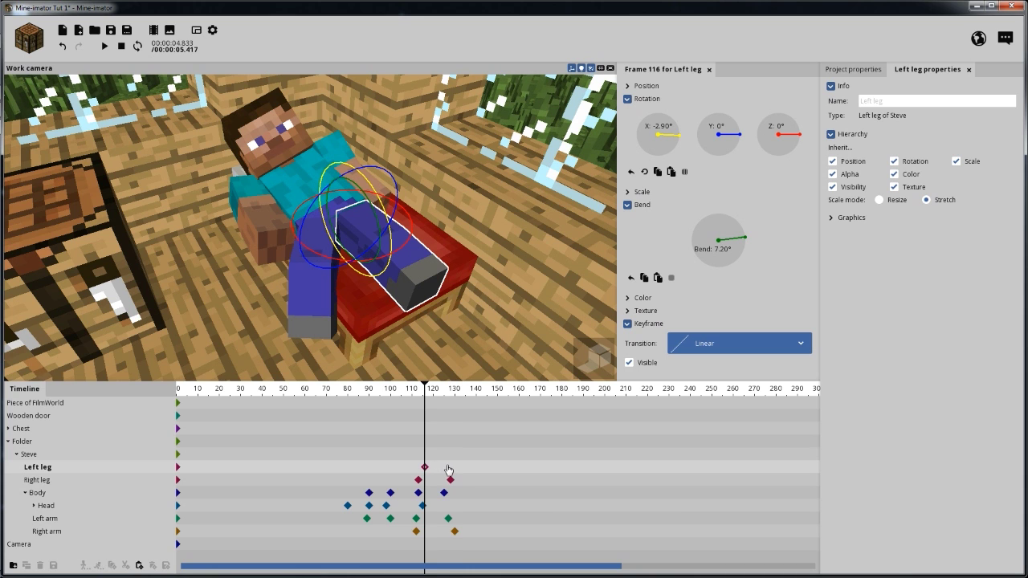
{"action": "left_click", "coordinate": [446, 468]}
{"action": "right_click_drag", "start_coordinate": [475, 313], "coordinate": [469, 289]}
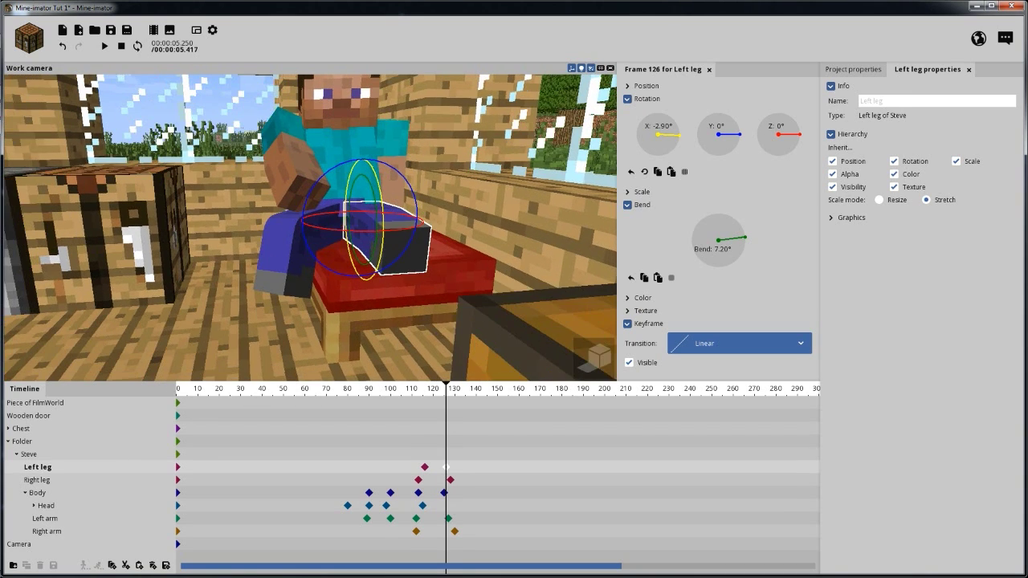
{"action": "left_click", "coordinate": [425, 468]}
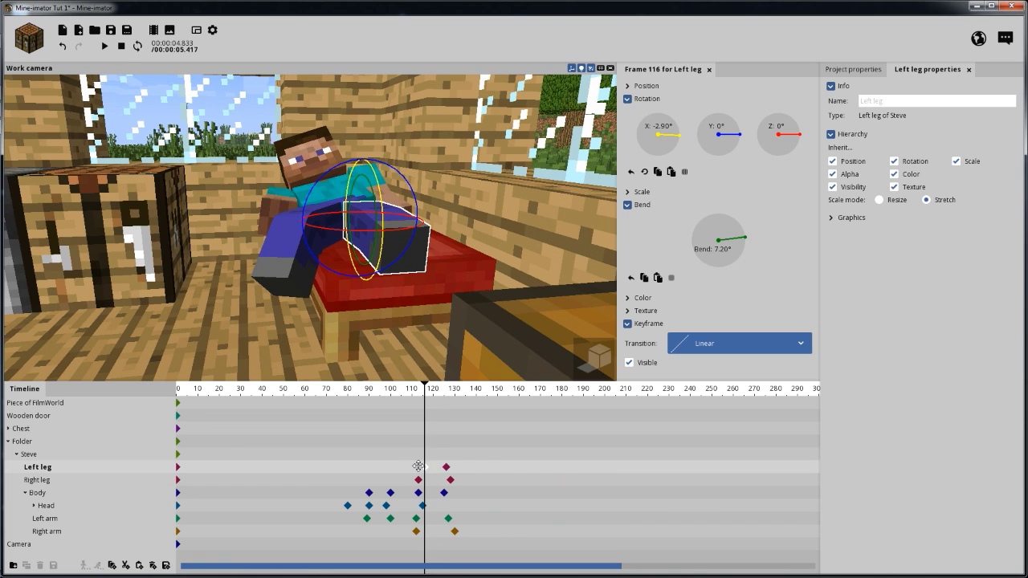
{"action": "left_click", "coordinate": [412, 467]}
{"action": "right_click_drag", "start_coordinate": [366, 194], "coordinate": [366, 194]}
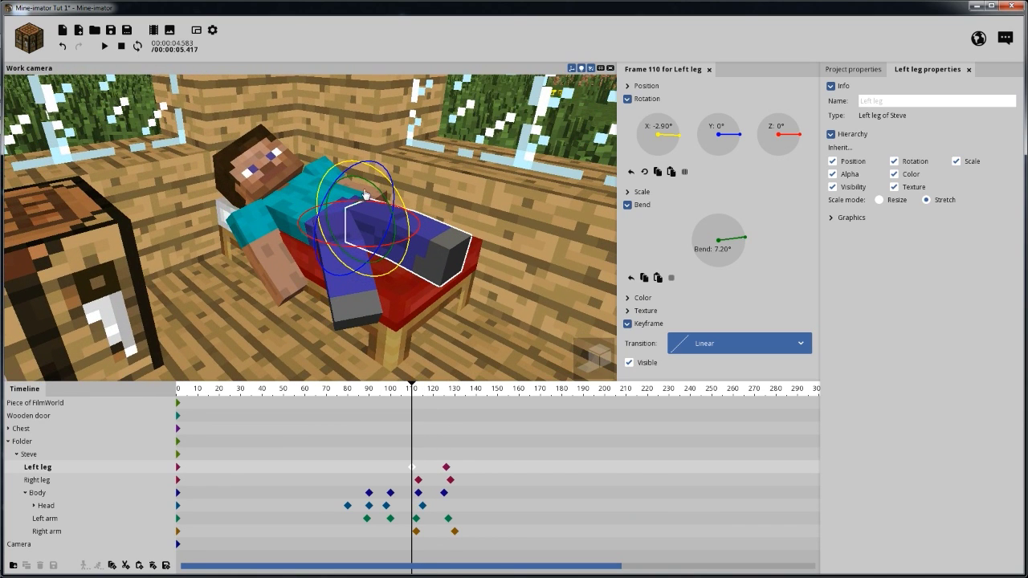
Raise the left knee at frame 110 with a bend of 25.46° and an X rotation of -10.83°.
{"action": "mouse_move", "coordinate": [367, 186]}
{"action": "left_mouse_down"}
{"action": "mouse_move", "coordinate": [378, 193]}
{"action": "mouse_move", "coordinate": [375, 172]}
{"action": "left_mouse_up"}
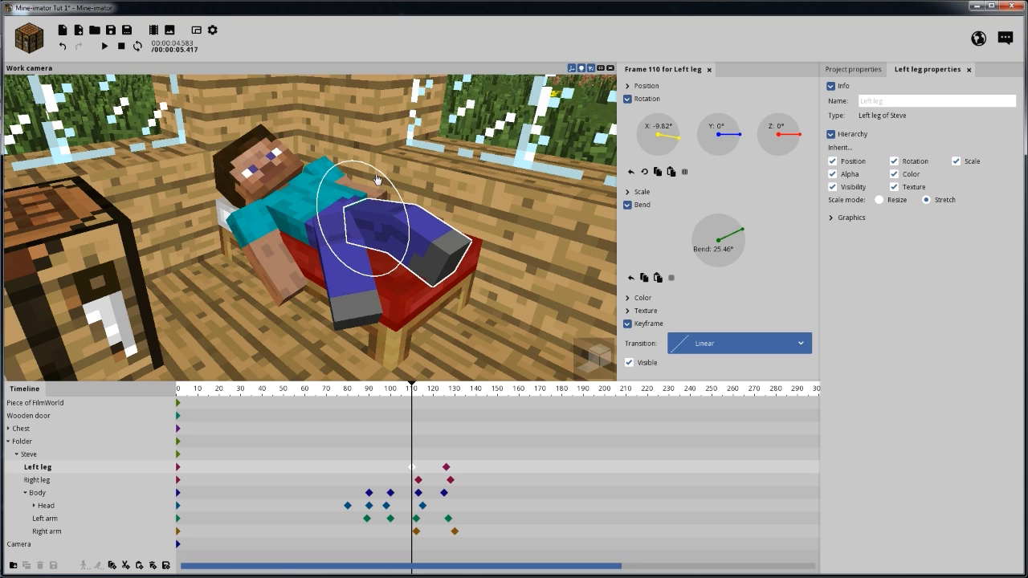
{"action": "left_click_drag", "start_coordinate": [380, 171], "coordinate": [402, 138]}
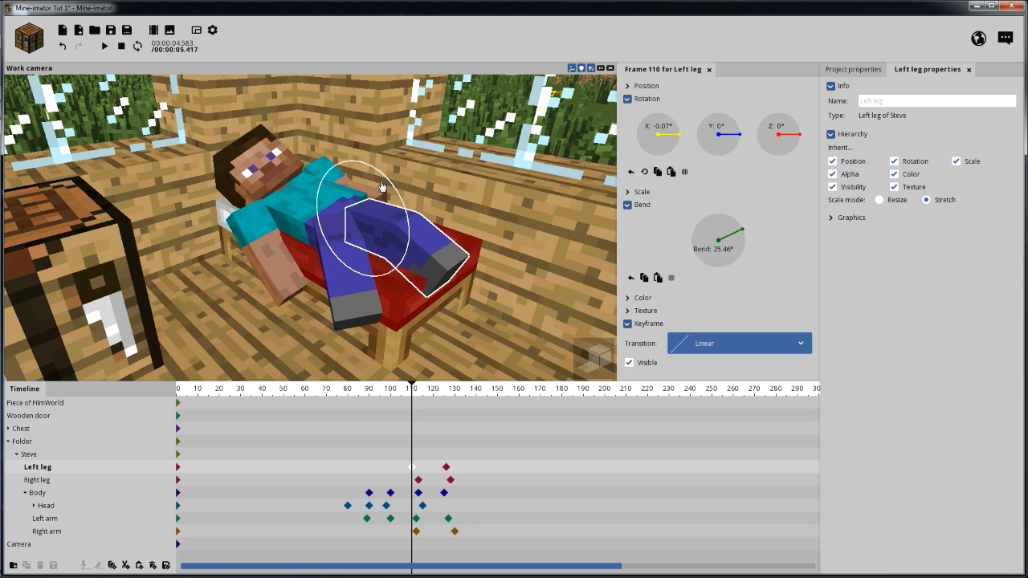
{"action": "left_click_drag", "start_coordinate": [410, 149], "coordinate": [377, 112]}
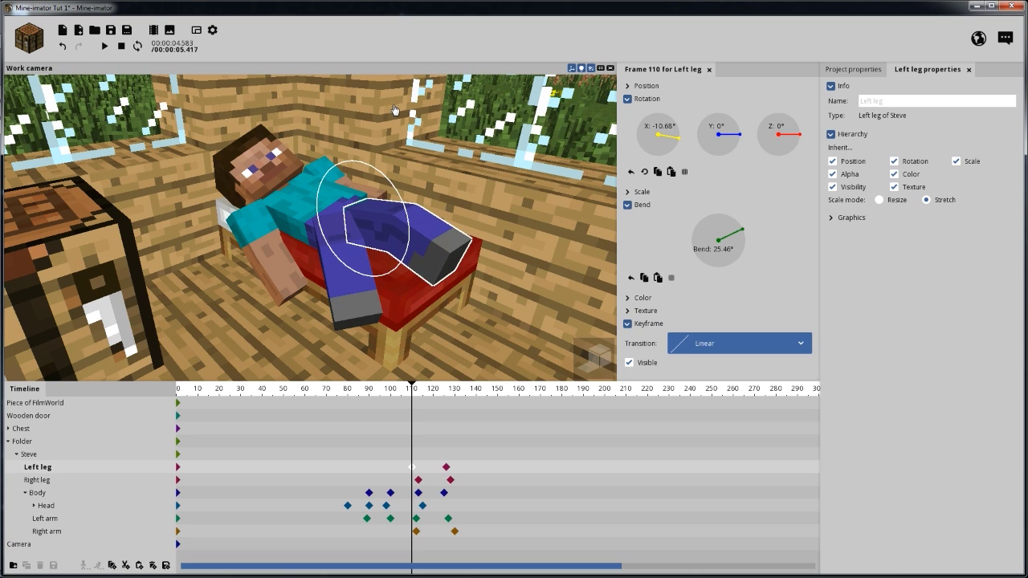
{"action": "left_click_drag", "start_coordinate": [415, 93], "coordinate": [401, 90]}
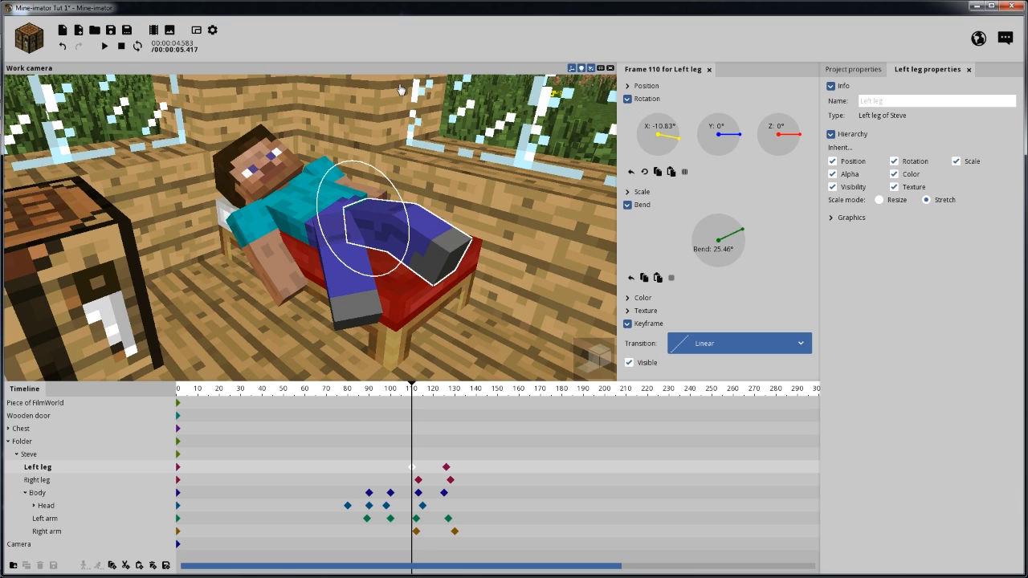
Swap the left leg's keyframes so the straighter pose sits at frame 112 and the bent-knee pose at frame 126.
{"action": "left_click_drag", "start_coordinate": [418, 399], "coordinate": [447, 399]}
{"action": "left_click", "coordinate": [447, 468]}
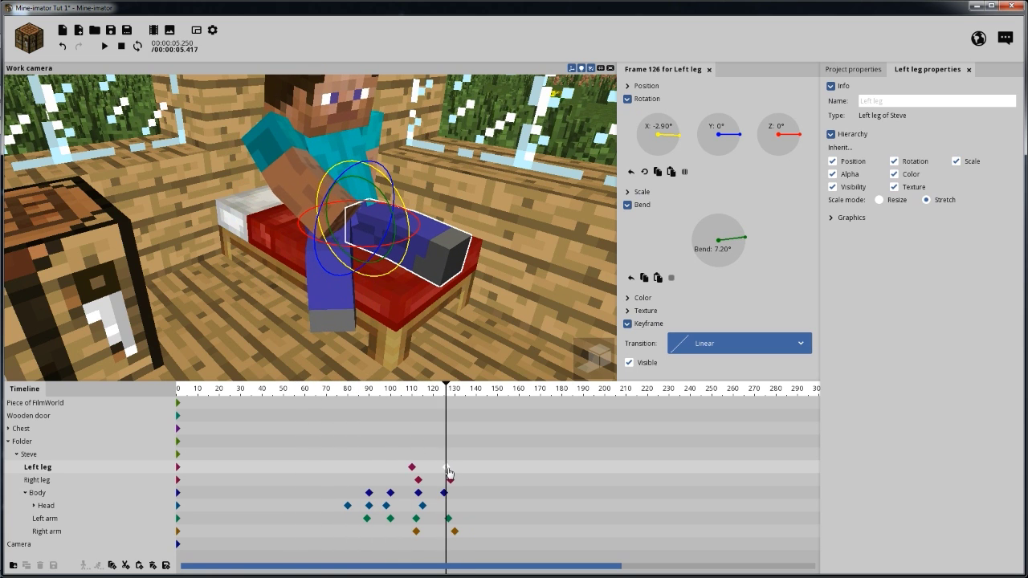
{"action": "left_click_drag", "start_coordinate": [446, 466], "coordinate": [416, 467]}
{"action": "left_click", "coordinate": [401, 467]}
{"action": "left_click_drag", "start_coordinate": [408, 393], "coordinate": [415, 395]}
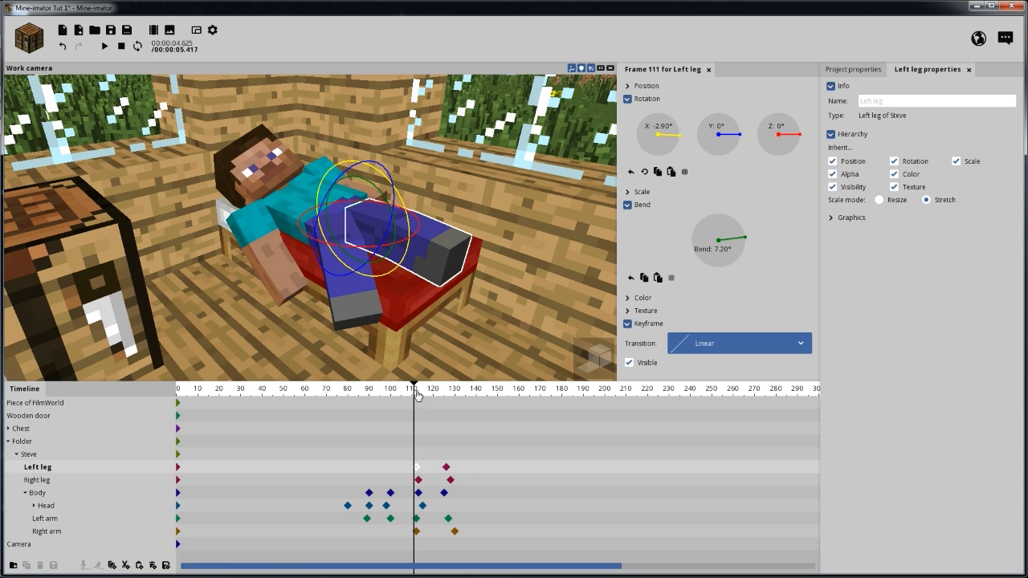
Play the whole animation from frame 0 and save the project.
{"action": "left_click_drag", "start_coordinate": [417, 394], "coordinate": [158, 382]}
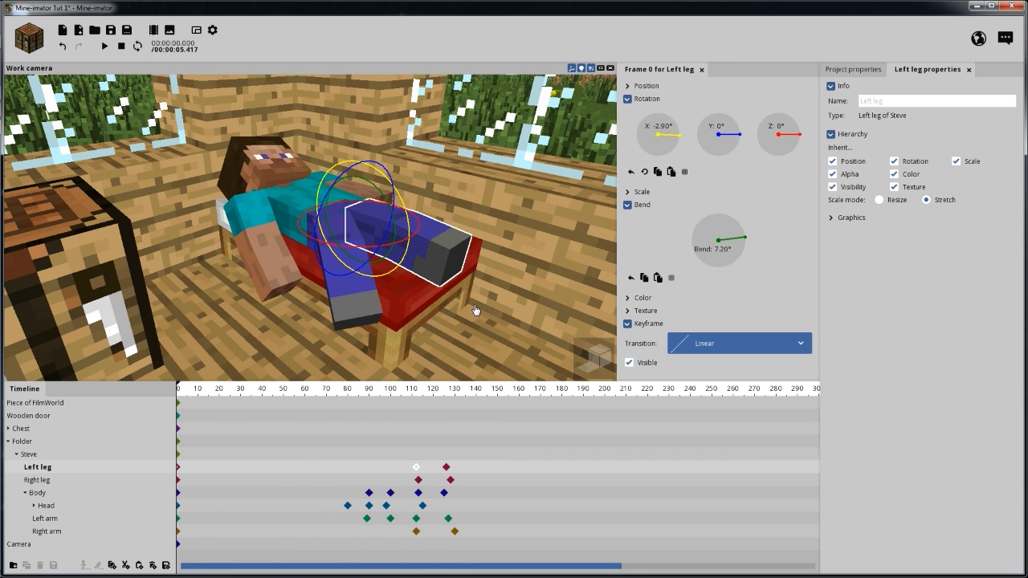
{"action": "mouse_move", "coordinate": [475, 310]}
{"action": "right_mouse_down"}
{"action": "mouse_move", "coordinate": [461, 300]}
{"action": "mouse_move", "coordinate": [476, 310]}
{"action": "right_mouse_up"}
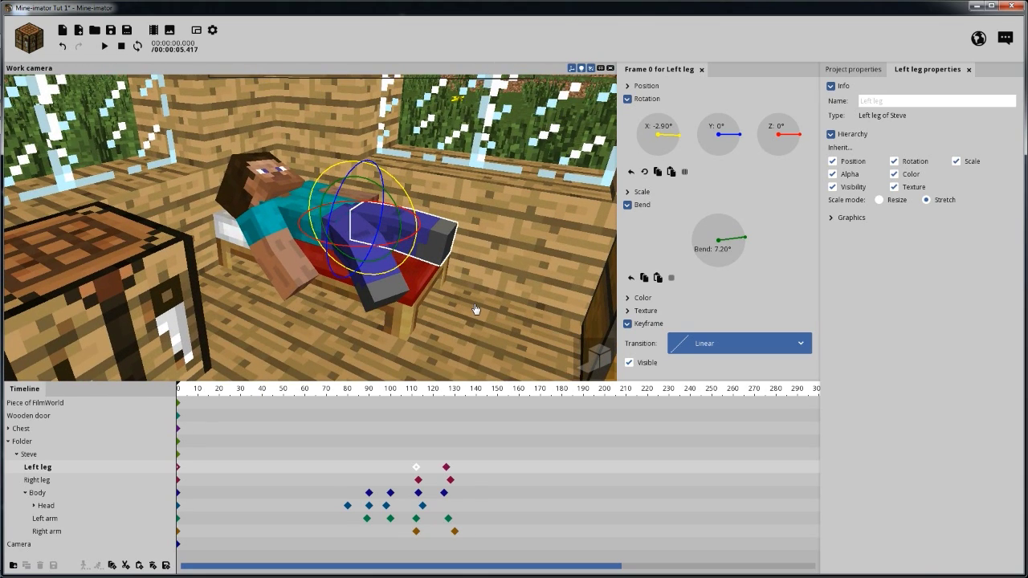
{"action": "key", "text": "space"}
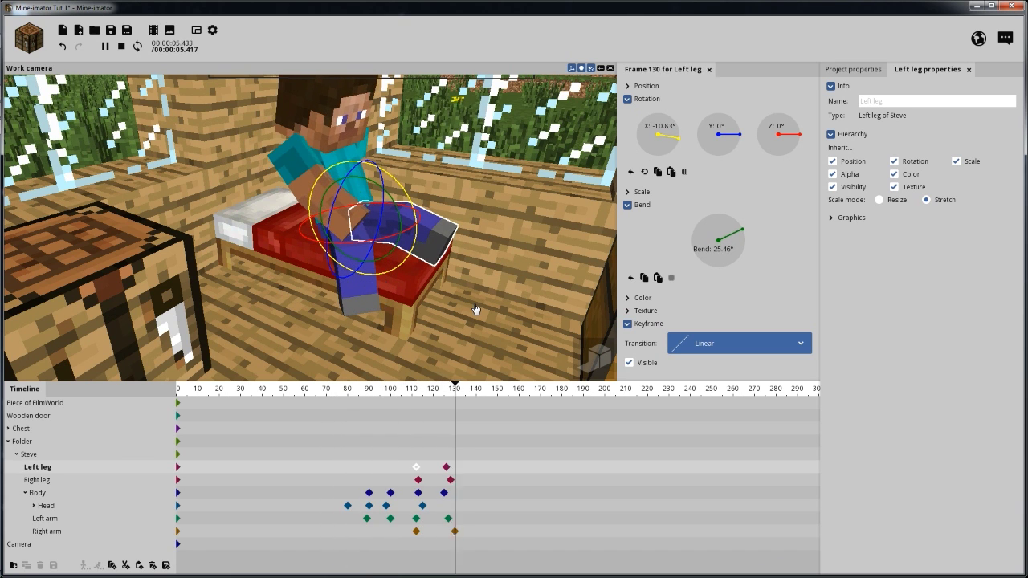
{"action": "key", "text": "space"}
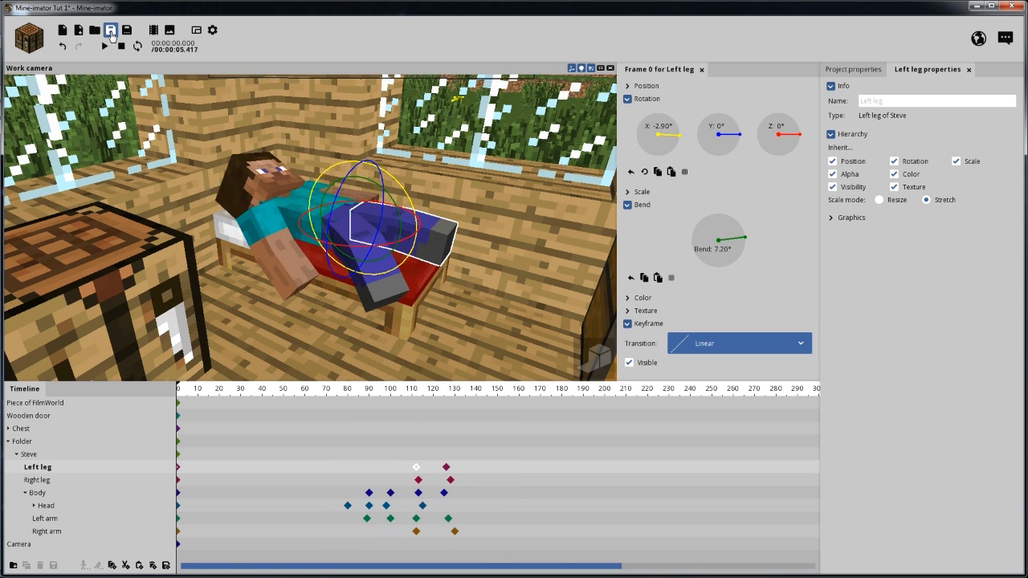
{"action": "left_click", "coordinate": [111, 31]}
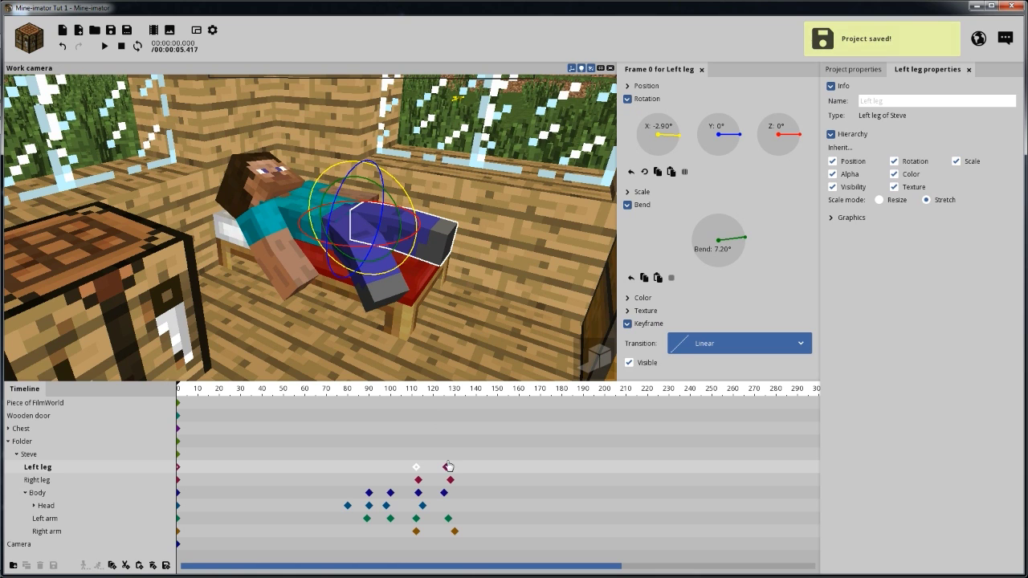
Rotate the Folder holding Steve to Y -5.26° at frame 125.
{"action": "left_click", "coordinate": [431, 391]}
{"action": "left_click_drag", "start_coordinate": [433, 397], "coordinate": [452, 396]}
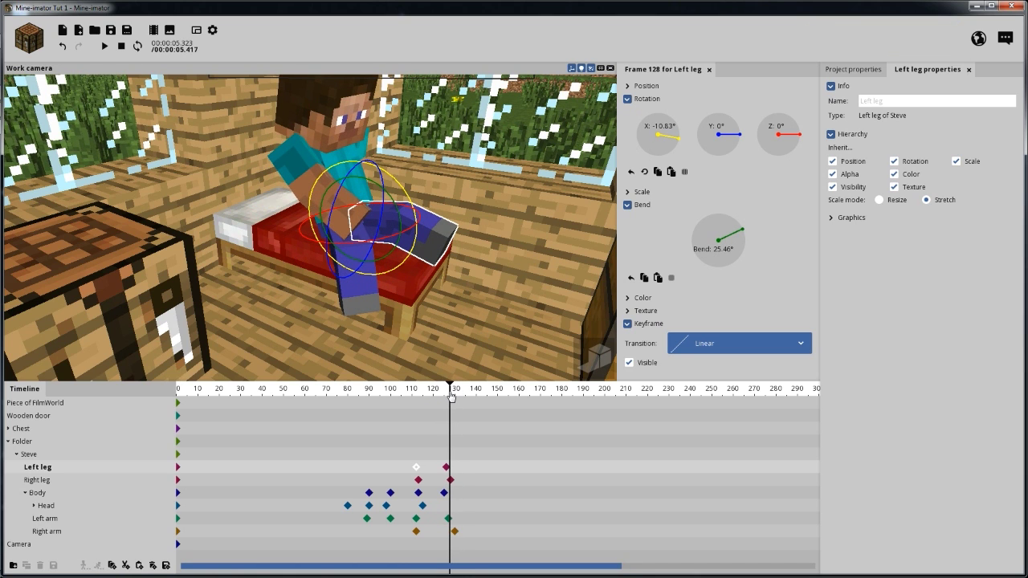
{"action": "left_click", "coordinate": [444, 494]}
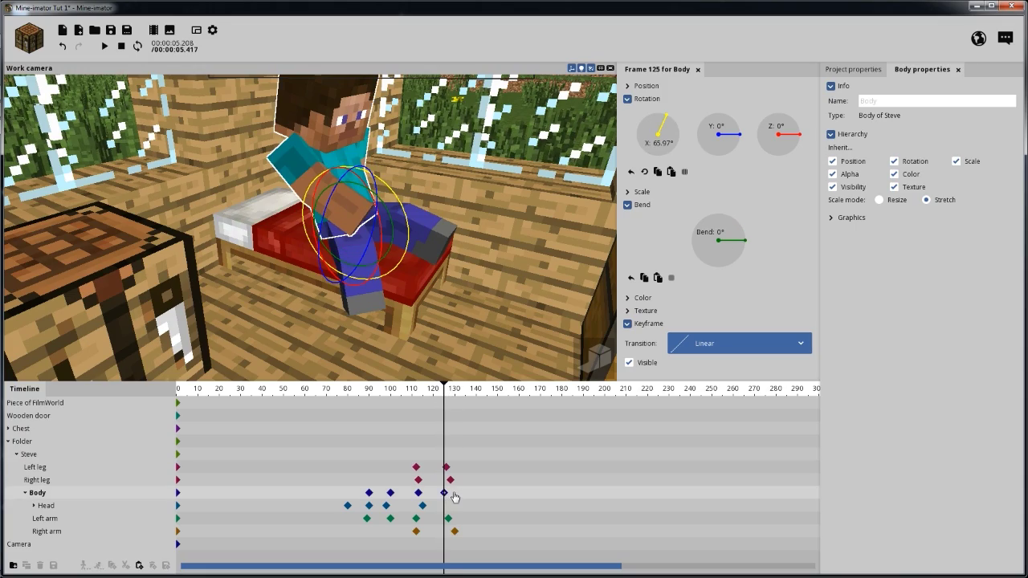
{"action": "left_click_drag", "start_coordinate": [477, 273], "coordinate": [417, 302]}
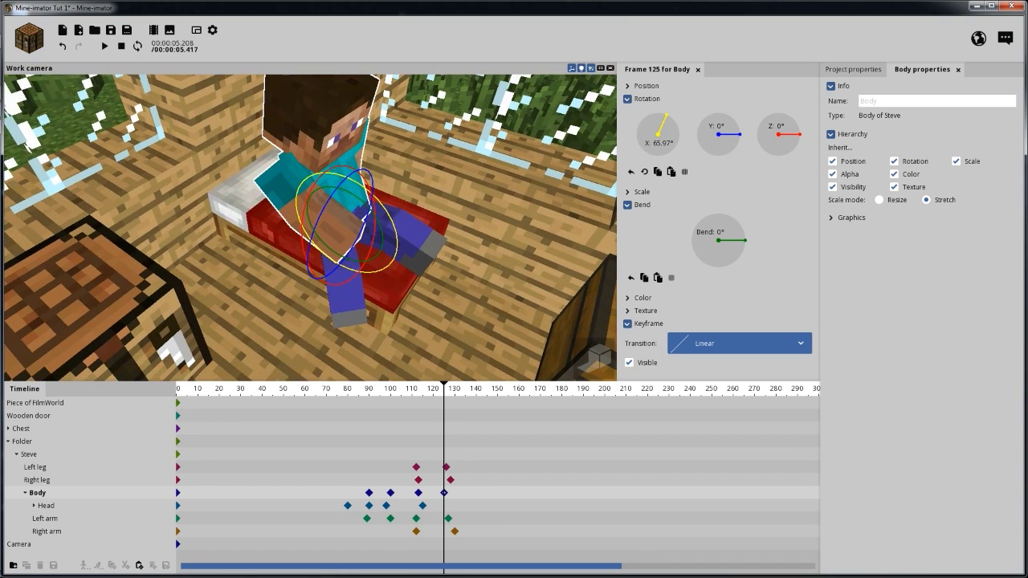
{"action": "left_click", "coordinate": [36, 443]}
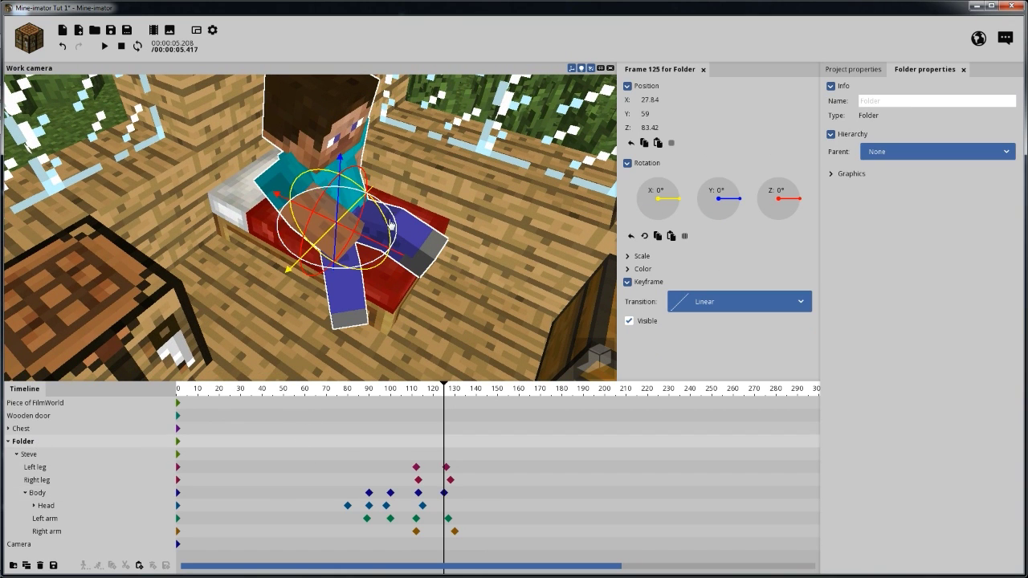
{"action": "mouse_move", "coordinate": [388, 207]}
{"action": "left_mouse_down"}
{"action": "mouse_move", "coordinate": [376, 210]}
{"action": "mouse_move", "coordinate": [394, 213]}
{"action": "left_mouse_up"}
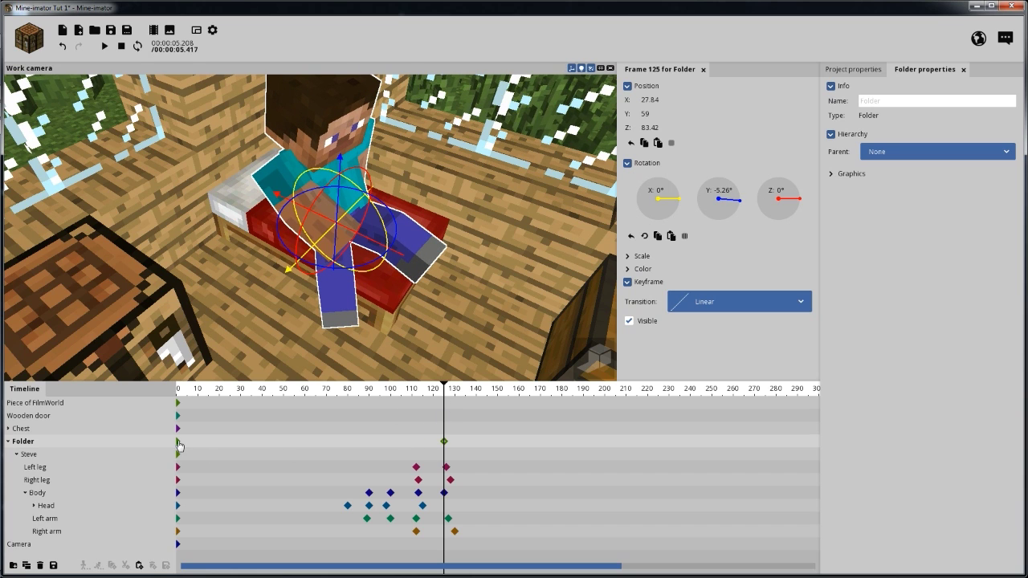
Copy the Folder's frame 0 keyframe to frame 118 and play the motion from frame 100.
{"action": "left_click", "coordinate": [178, 446]}
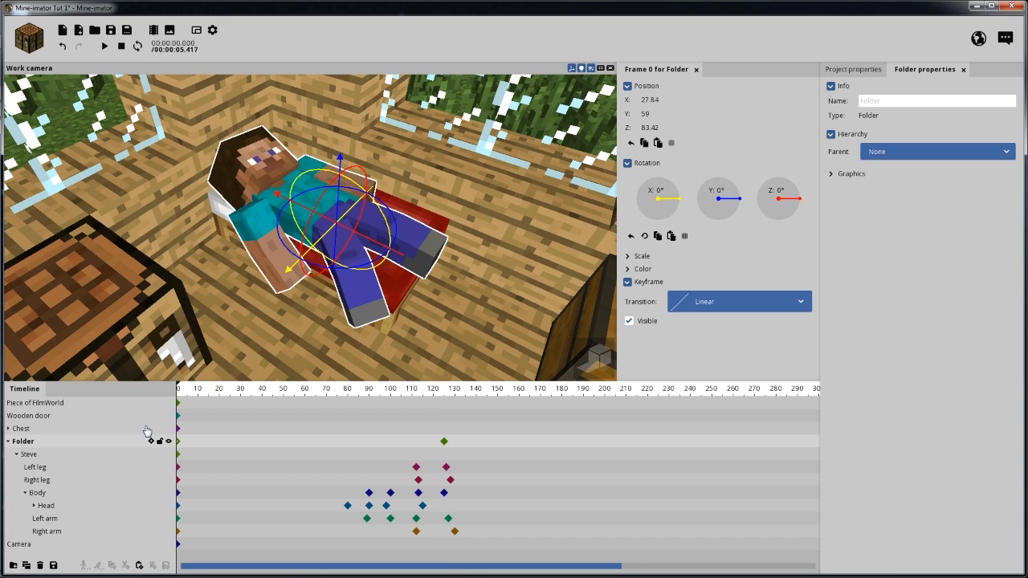
{"action": "left_click", "coordinate": [179, 442]}
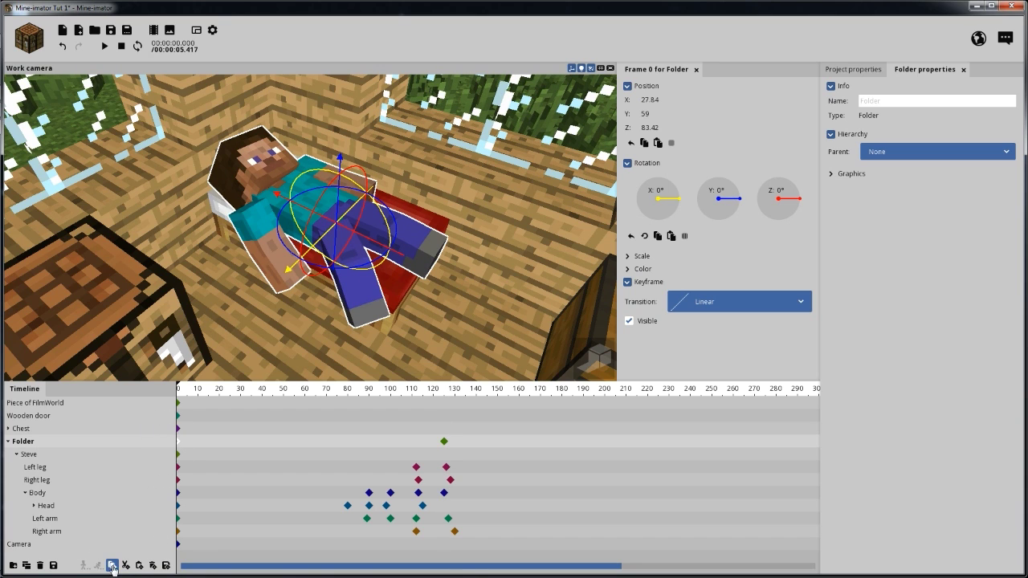
{"action": "left_click_drag", "start_coordinate": [321, 399], "coordinate": [429, 399]}
{"action": "left_click", "coordinate": [139, 565]}
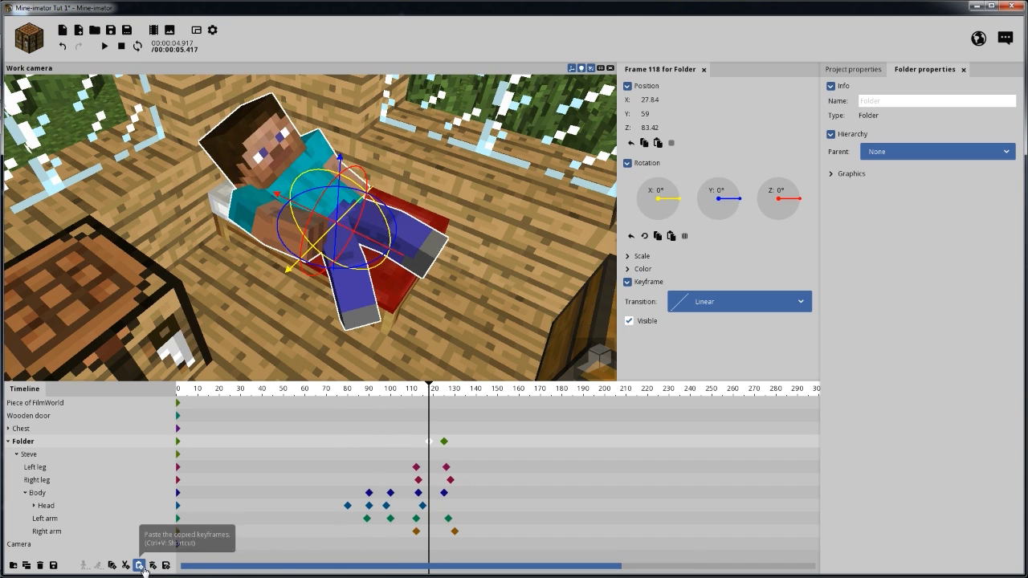
{"action": "left_click_drag", "start_coordinate": [425, 404], "coordinate": [390, 399]}
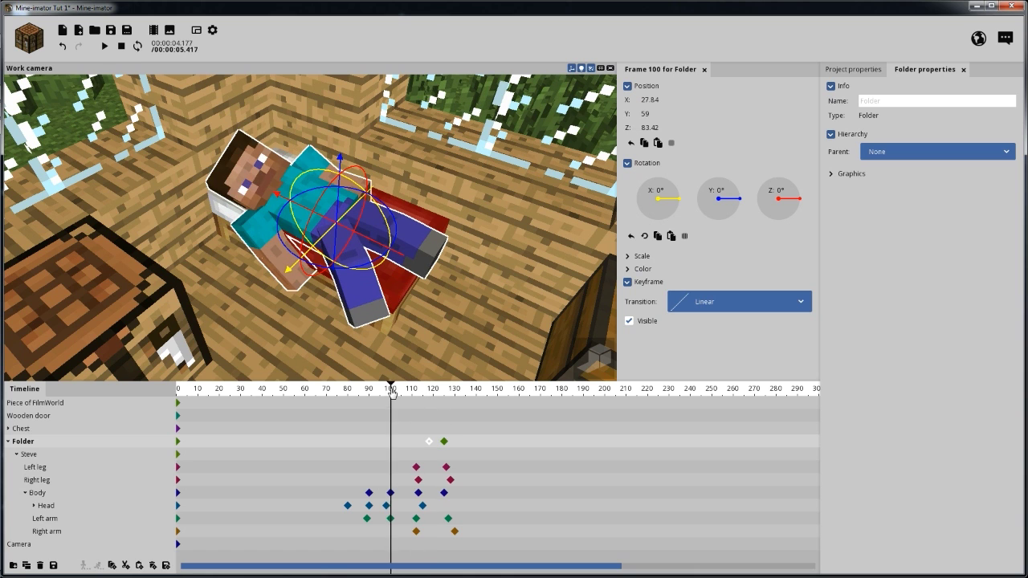
{"action": "key", "text": "space"}
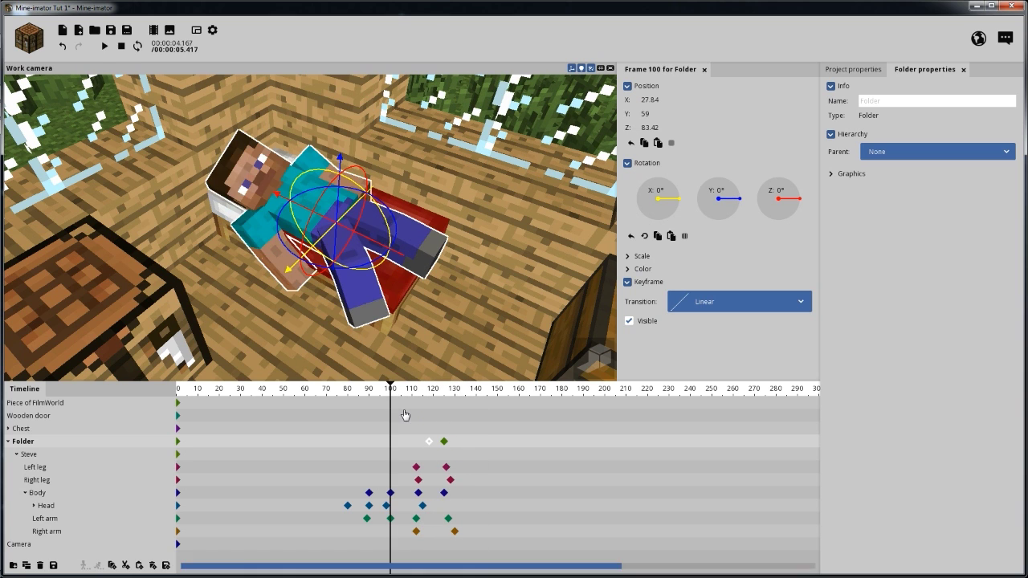
Try slight Z-axis tilts on Steve's body at frame 125 and reset the body's Z rotation to 0°.
{"action": "key", "text": "space"}
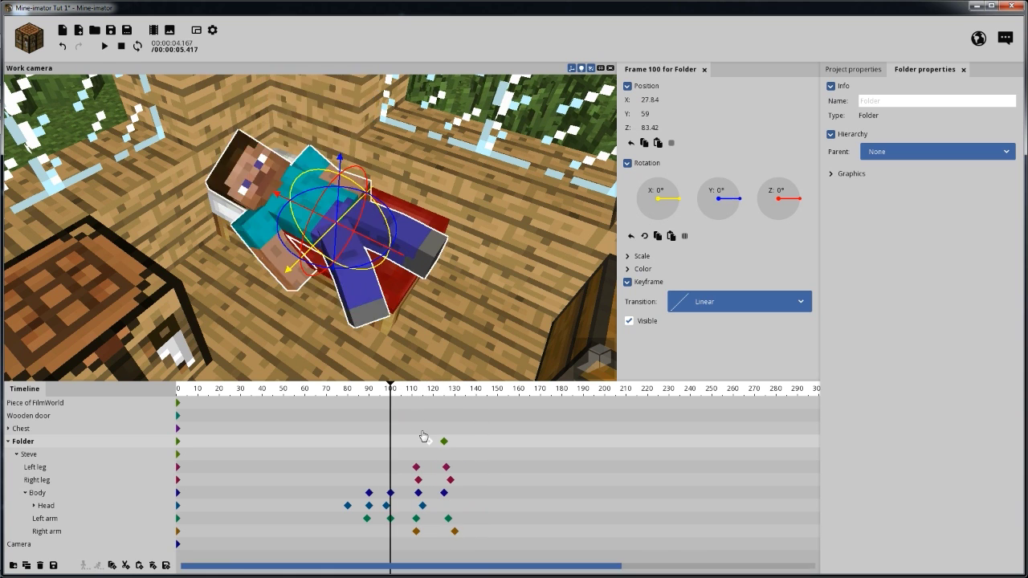
{"action": "left_click", "coordinate": [444, 492]}
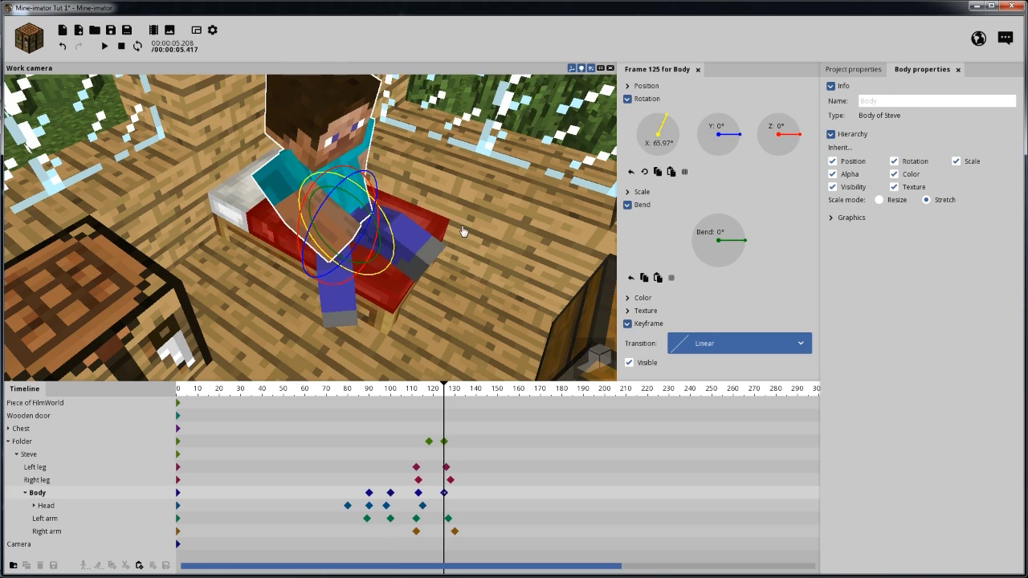
{"action": "right_click_drag", "start_coordinate": [463, 231], "coordinate": [449, 228]}
{"action": "mouse_move", "coordinate": [335, 173]}
{"action": "right_mouse_down"}
{"action": "mouse_move", "coordinate": [324, 189]}
{"action": "mouse_move", "coordinate": [337, 203]}
{"action": "mouse_move", "coordinate": [334, 192]}
{"action": "right_mouse_up"}
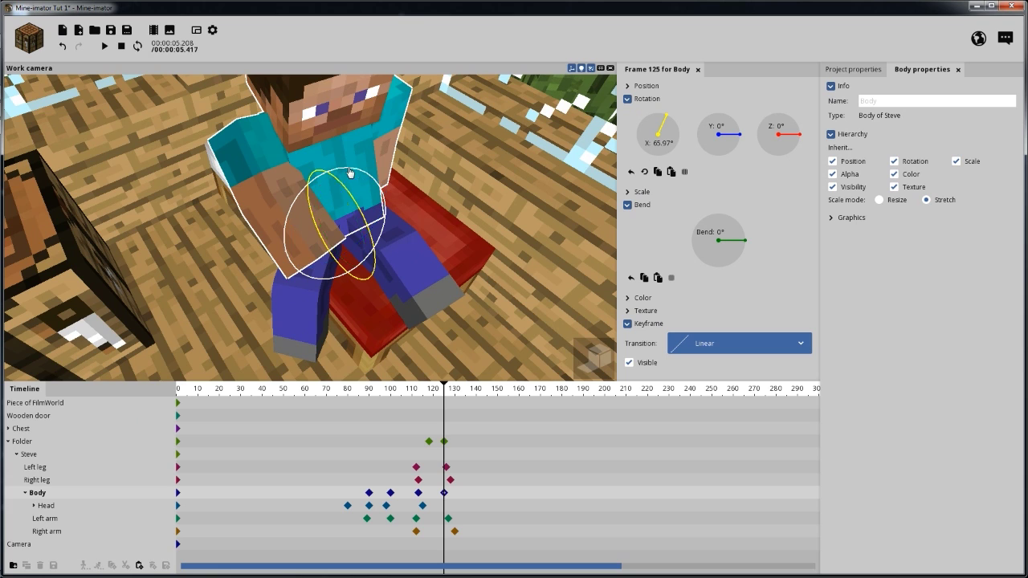
{"action": "left_click_drag", "start_coordinate": [349, 173], "coordinate": [352, 172]}
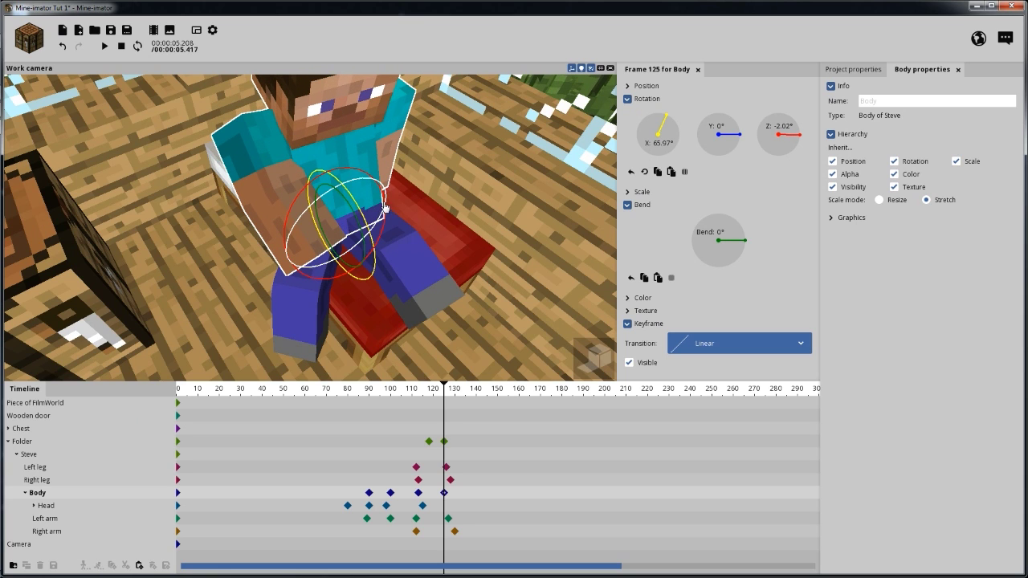
{"action": "left_click_drag", "start_coordinate": [385, 231], "coordinate": [381, 230]}
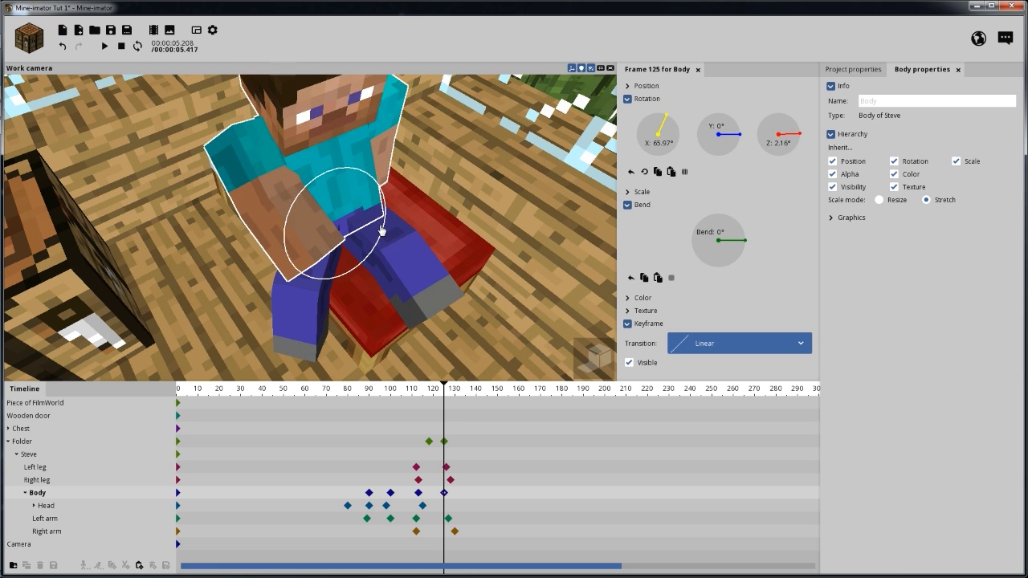
{"action": "right_click", "coordinate": [780, 140]}
{"action": "left_click_drag", "start_coordinate": [451, 218], "coordinate": [462, 173]}
{"action": "left_click_drag", "start_coordinate": [399, 215], "coordinate": [396, 215]}
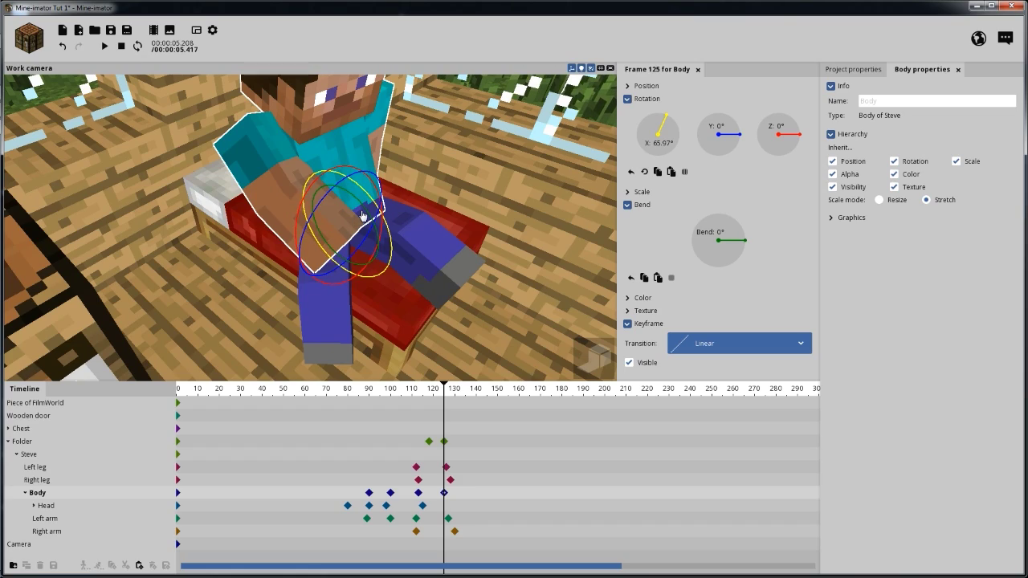
Inspect the sitting pose from several angles and play the wake-up motion from about frame 71.
{"action": "left_click_drag", "start_coordinate": [450, 258], "coordinate": [389, 233]}
{"action": "scroll", "coordinate": [484, 248], "scroll_direction": "down", "scroll_amount": 4}
{"action": "mouse_move", "coordinate": [417, 303]}
{"action": "left_mouse_down"}
{"action": "mouse_move", "coordinate": [450, 287]}
{"action": "mouse_move", "coordinate": [436, 299]}
{"action": "left_mouse_up"}
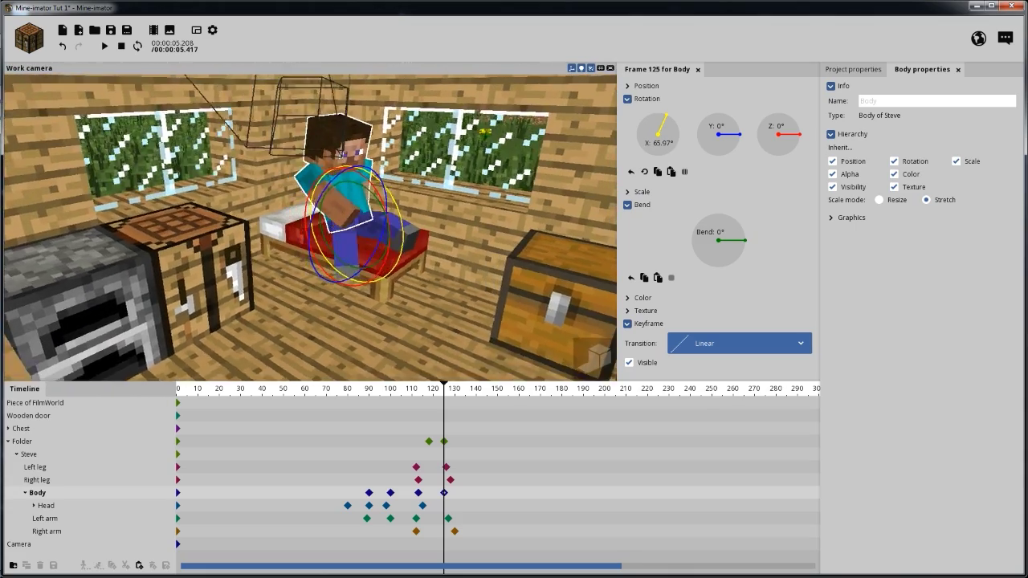
{"action": "scroll", "coordinate": [453, 305], "scroll_direction": "up", "scroll_amount": 3}
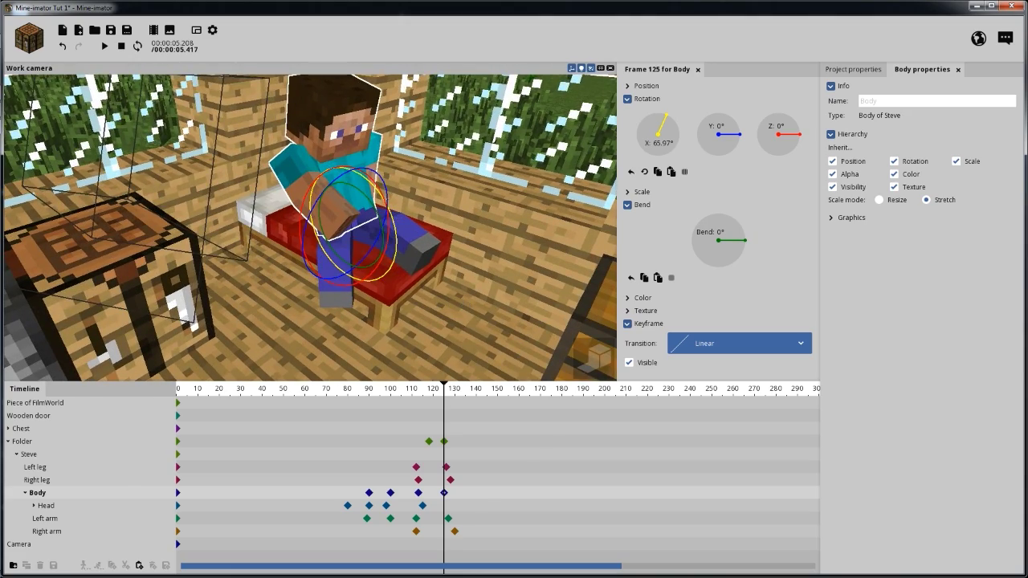
{"action": "scroll", "coordinate": [466, 305], "scroll_direction": "up", "scroll_amount": 2}
{"action": "scroll", "coordinate": [497, 305], "scroll_direction": "down", "scroll_amount": 2}
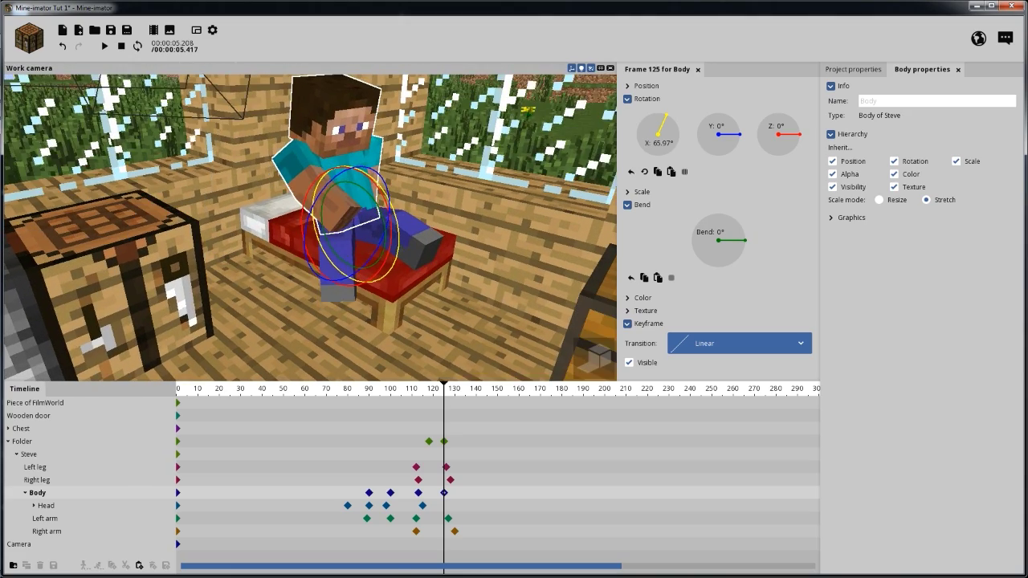
{"action": "scroll", "coordinate": [476, 297], "scroll_direction": "down", "scroll_amount": 2}
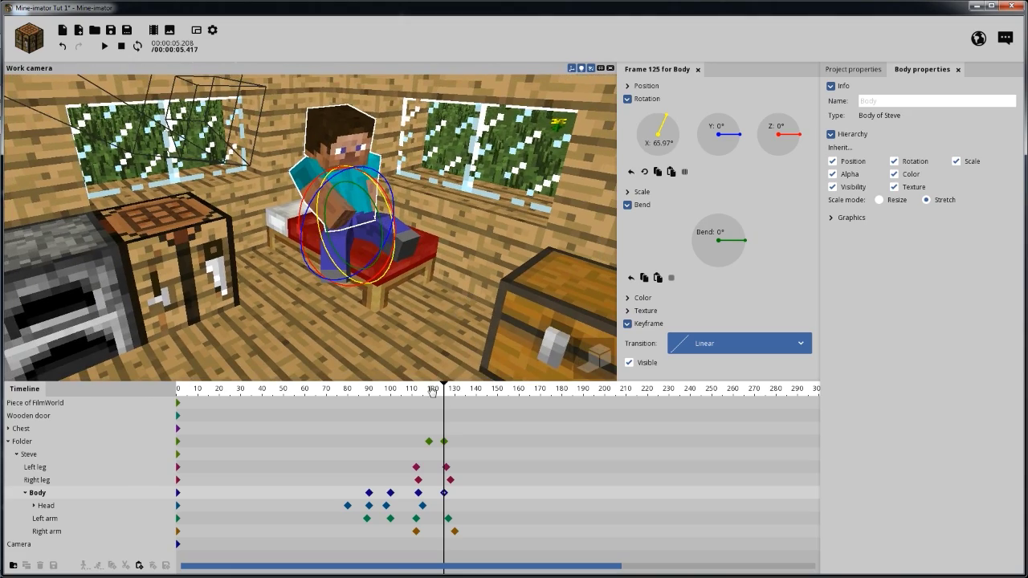
{"action": "left_click_drag", "start_coordinate": [412, 399], "coordinate": [331, 397]}
{"action": "key", "text": "space"}
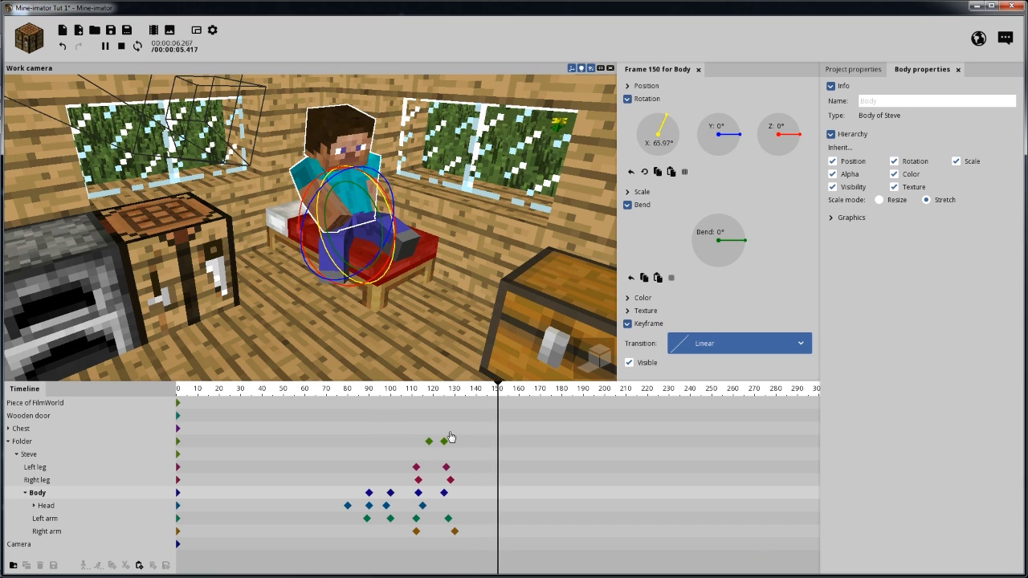
{"action": "key", "text": "space"}
Save the project and review the sit-up motion between frames 114 and 128.
{"action": "left_click_drag", "start_coordinate": [442, 393], "coordinate": [423, 406]}
{"action": "left_click", "coordinate": [445, 494]}
{"action": "key", "text": "ctrl+s"}
{"action": "key", "text": "space"}
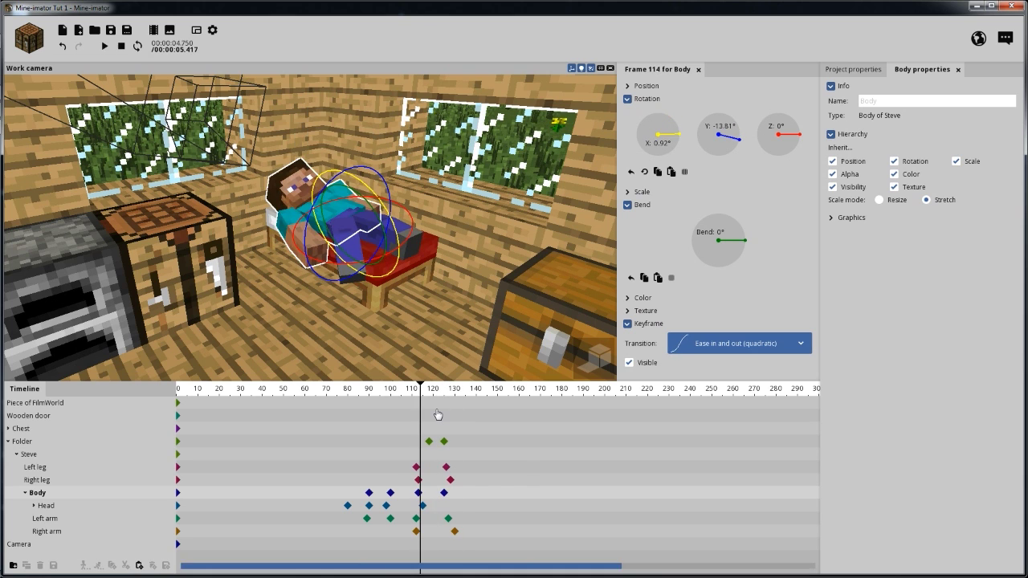
{"action": "key", "text": "space"}
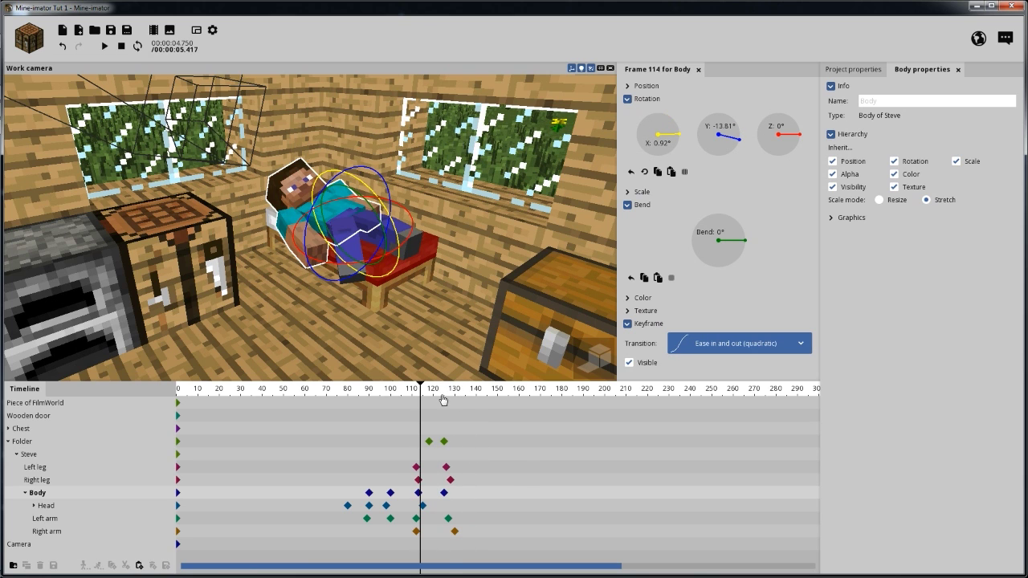
{"action": "left_click_drag", "start_coordinate": [442, 399], "coordinate": [451, 406]}
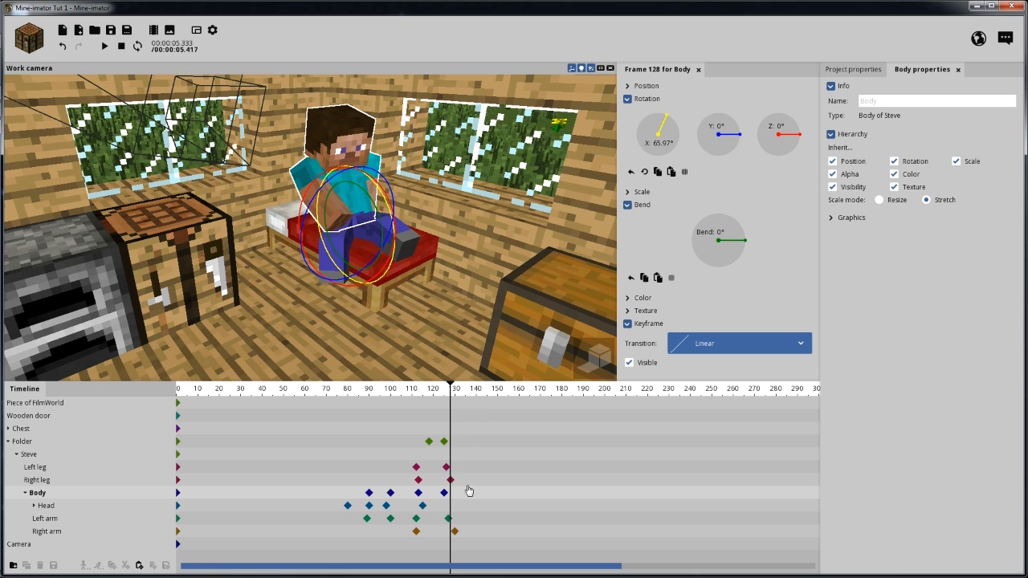
Copy the head's frame 115 keyframe to frame 128.
{"action": "left_click", "coordinate": [422, 506]}
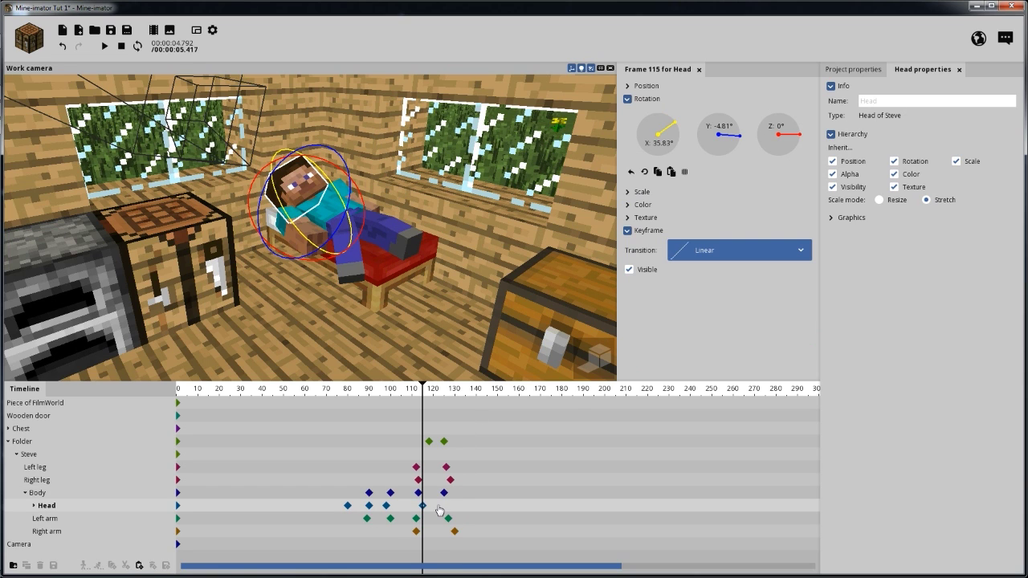
{"action": "left_click_drag", "start_coordinate": [429, 396], "coordinate": [446, 401]}
{"action": "left_click", "coordinate": [451, 506]}
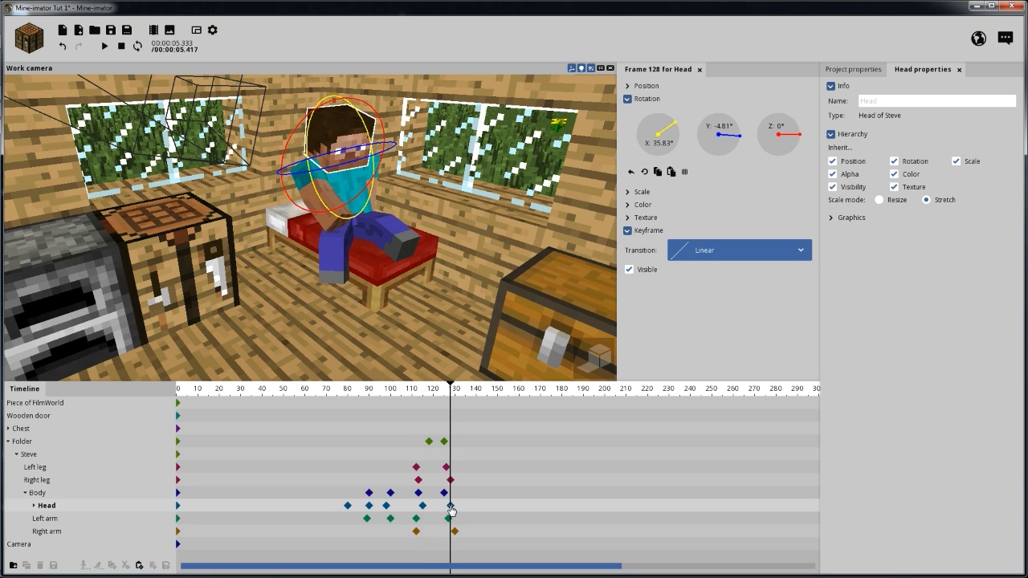
Add a head keyframe at frame 121 and set its X rotation to 26.48°.
{"action": "left_click_drag", "start_coordinate": [438, 261], "coordinate": [429, 265]}
{"action": "scroll", "coordinate": [429, 264], "scroll_direction": "up", "scroll_amount": 4}
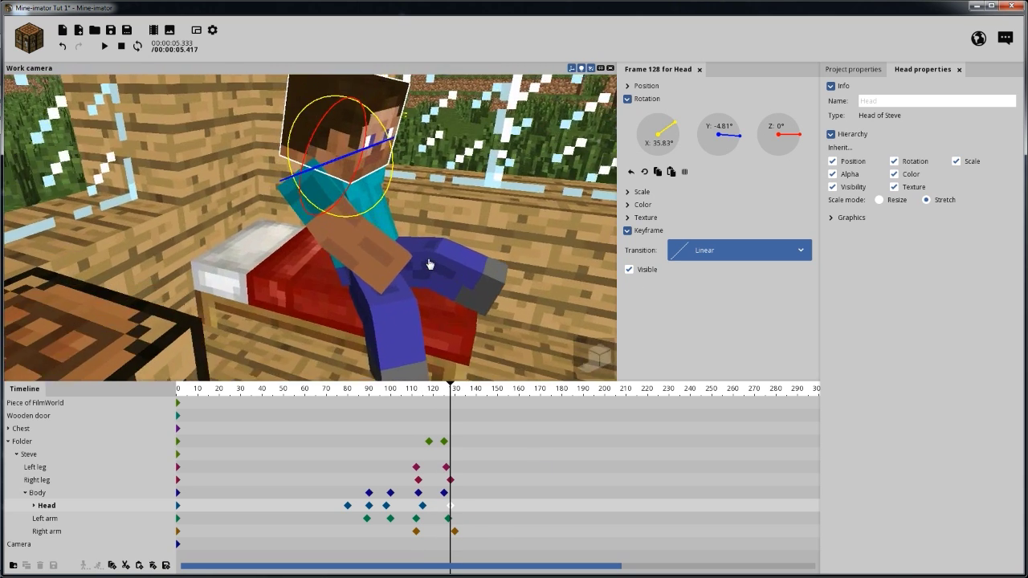
{"action": "right_click_drag", "start_coordinate": [474, 281], "coordinate": [472, 260]}
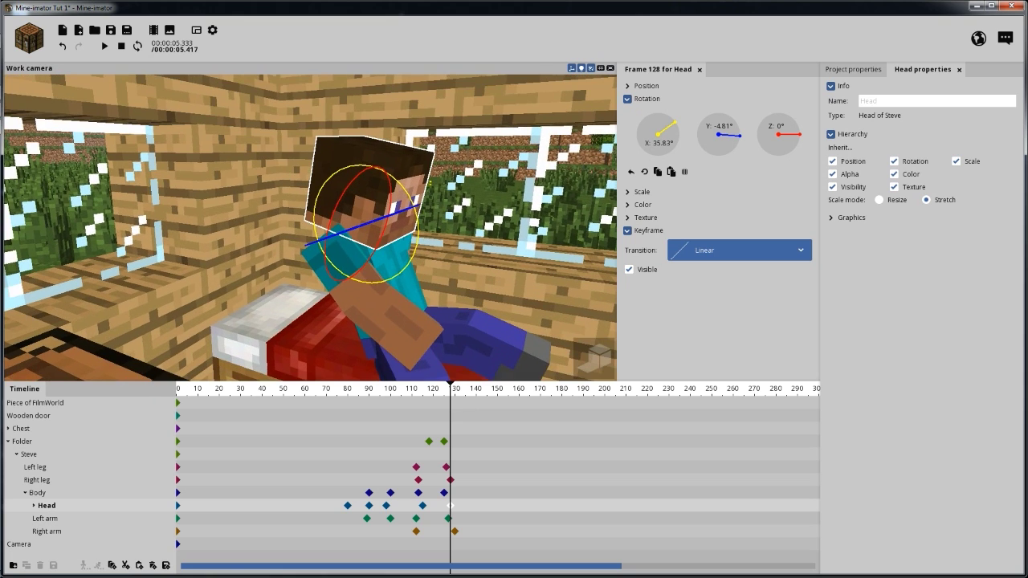
{"action": "left_click", "coordinate": [434, 505]}
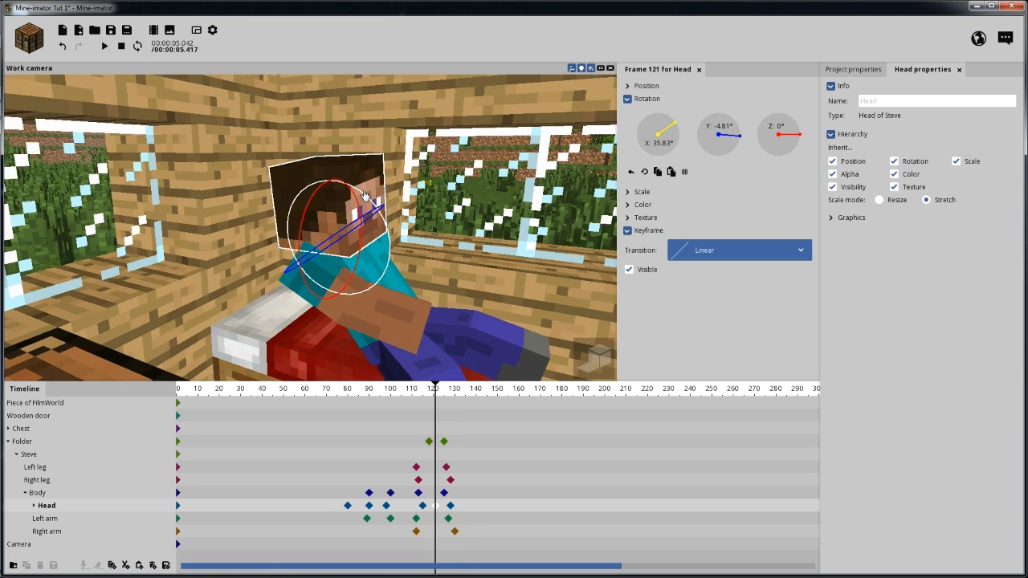
{"action": "left_click_drag", "start_coordinate": [363, 195], "coordinate": [358, 189]}
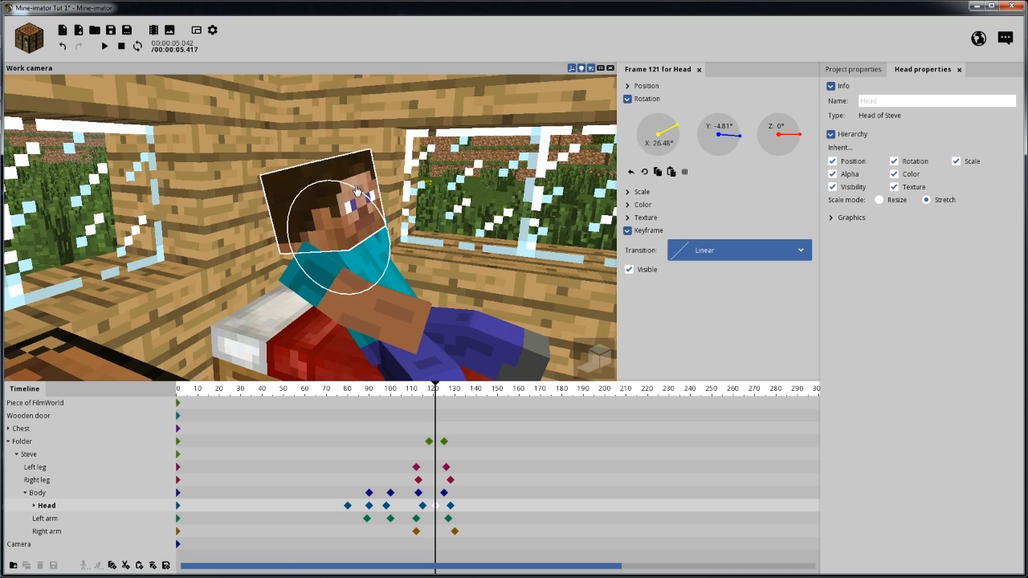
Set the transition of the head's frame 121 keyframe to Ease out (back).
{"action": "left_click", "coordinate": [681, 251]}
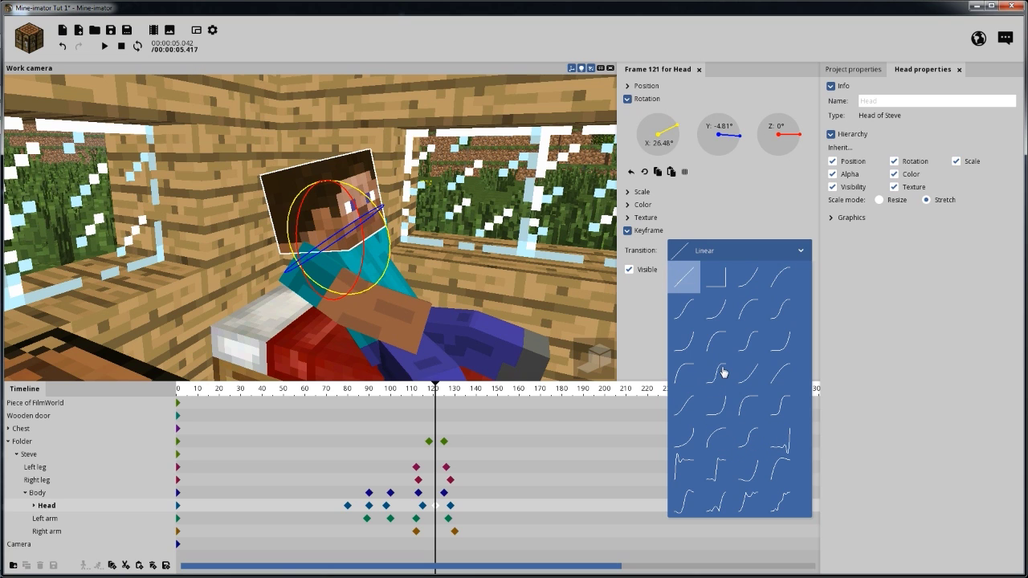
{"action": "left_click", "coordinate": [764, 254]}
{"action": "left_click", "coordinate": [764, 254]}
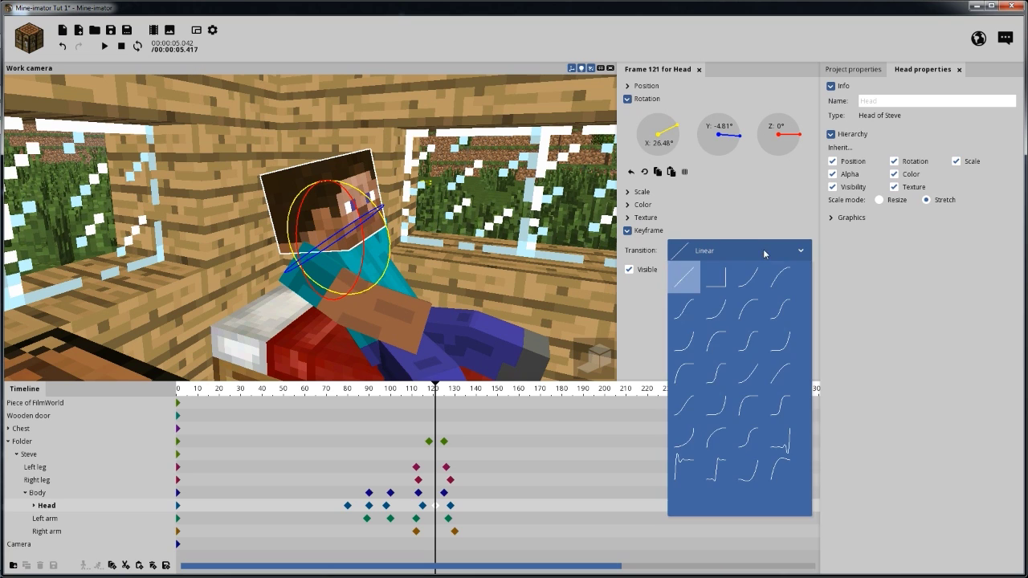
{"action": "left_click", "coordinate": [778, 470]}
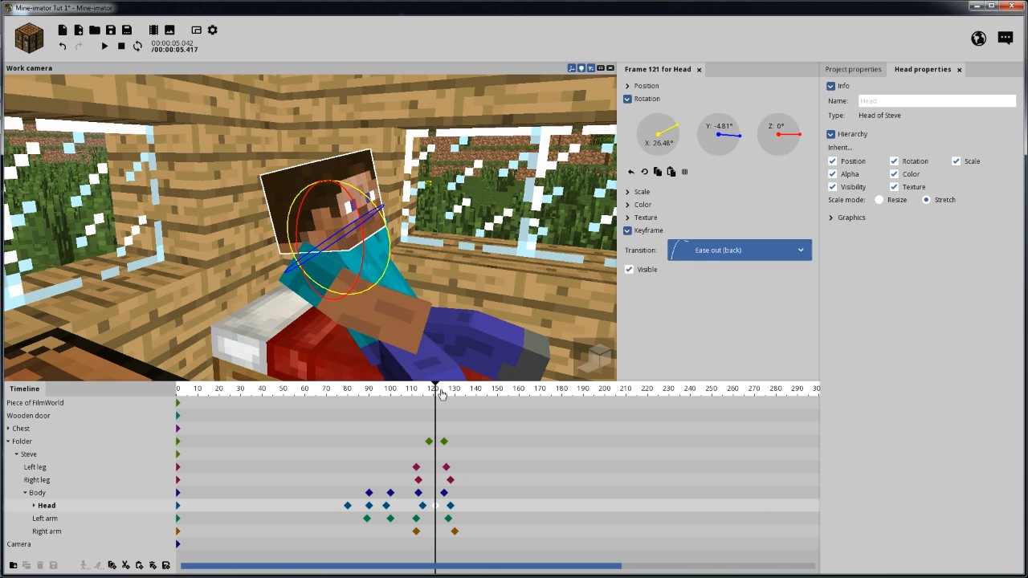
Play the motion from frame 110 and again from about frame 103 to check the head movement.
{"action": "left_click_drag", "start_coordinate": [442, 394], "coordinate": [413, 394]}
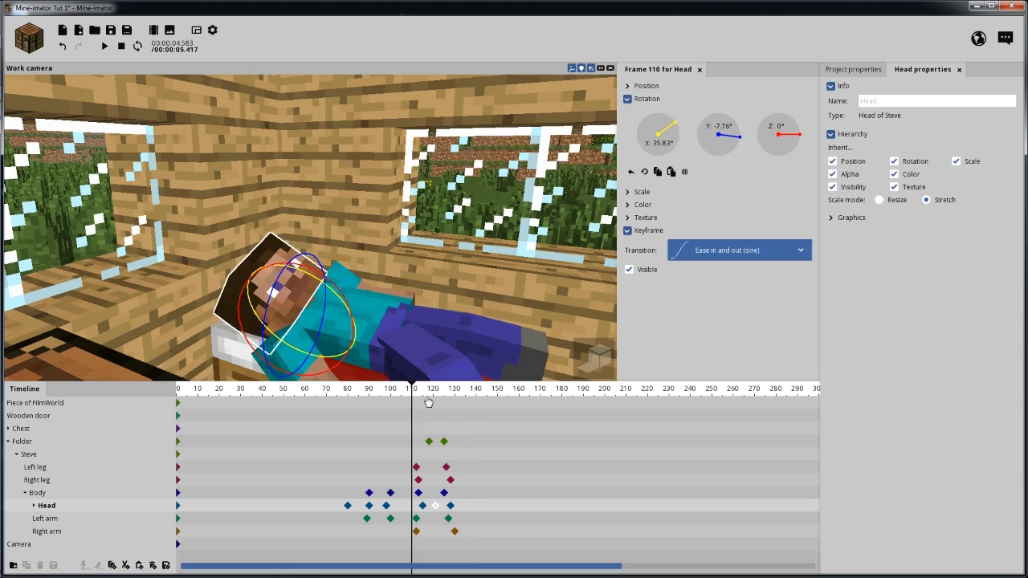
{"action": "key", "text": "space"}
{"action": "key", "text": "space"}
{"action": "left_click_drag", "start_coordinate": [450, 295], "coordinate": [405, 311]}
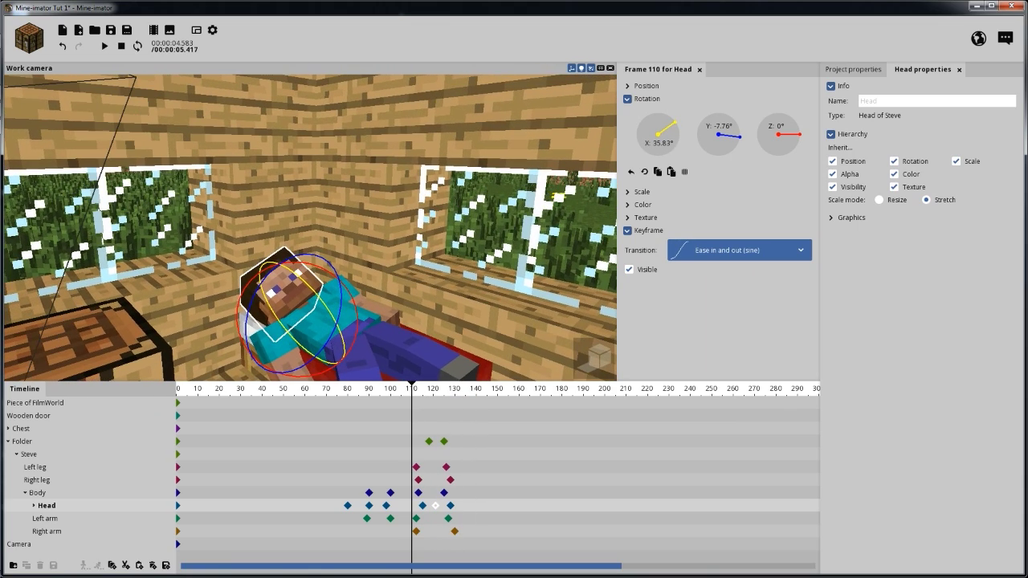
{"action": "left_click", "coordinate": [404, 395]}
{"action": "key", "text": "space"}
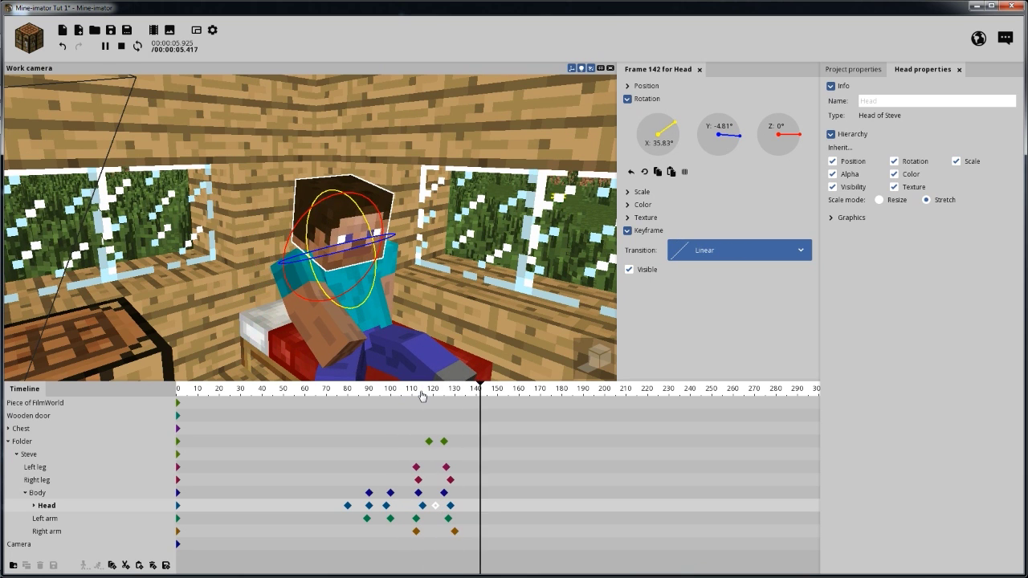
{"action": "key", "text": "space"}
{"action": "key", "text": "space"}
{"action": "key", "text": "space"}
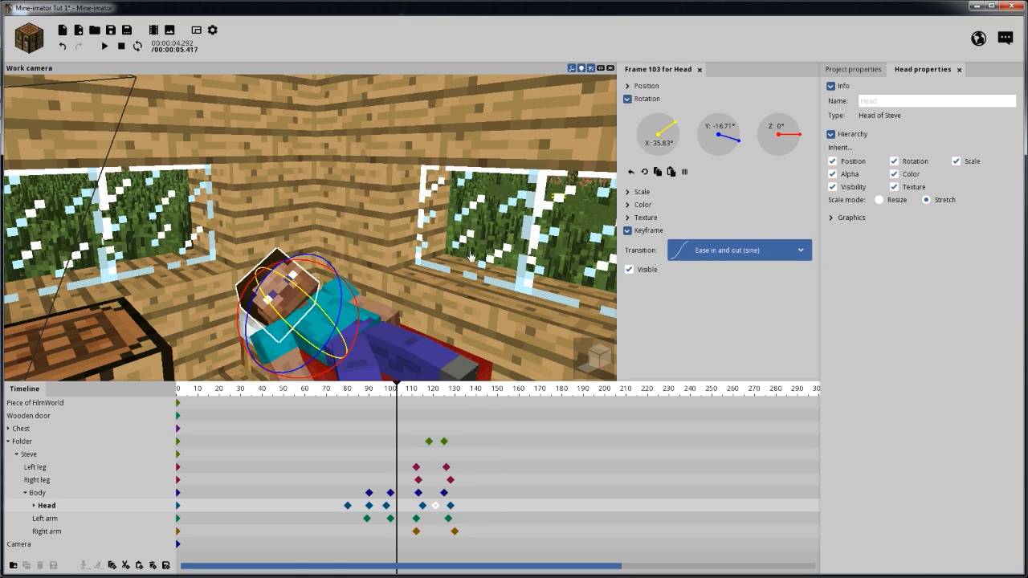
Replay the animation from frames 73 and 81 in a wider view, and scrub from frame 111 to 144.
{"action": "right_click_drag", "start_coordinate": [447, 201], "coordinate": [446, 217]}
{"action": "key", "text": "s"}
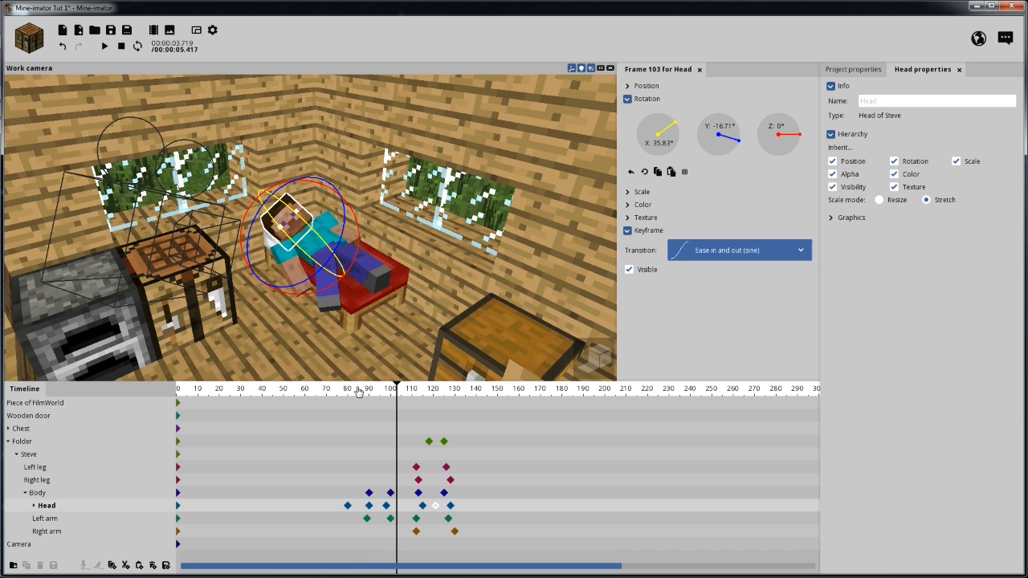
{"action": "left_click", "coordinate": [332, 388]}
{"action": "key", "text": "space"}
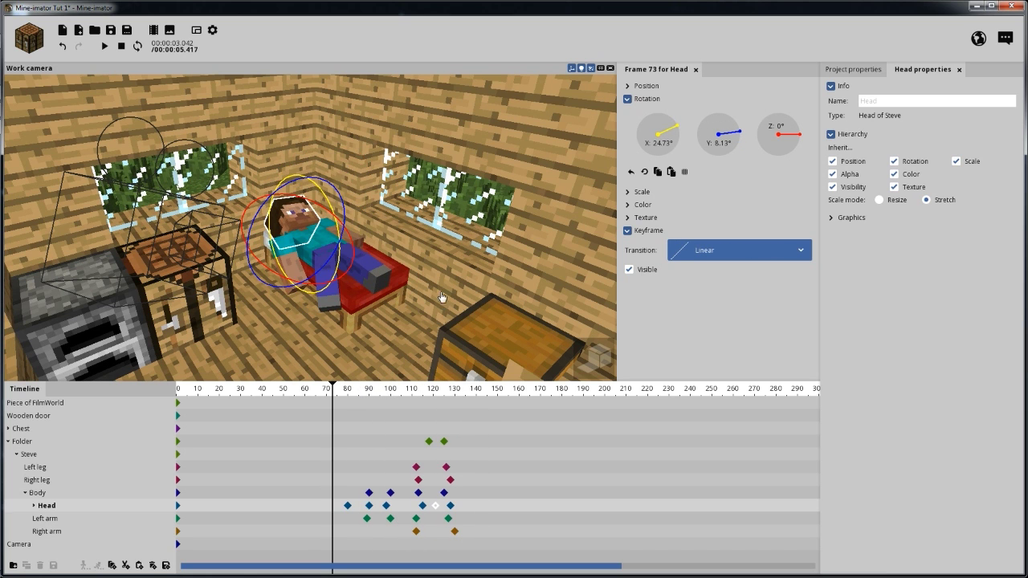
{"action": "scroll", "coordinate": [442, 287], "scroll_direction": "up", "scroll_amount": 3}
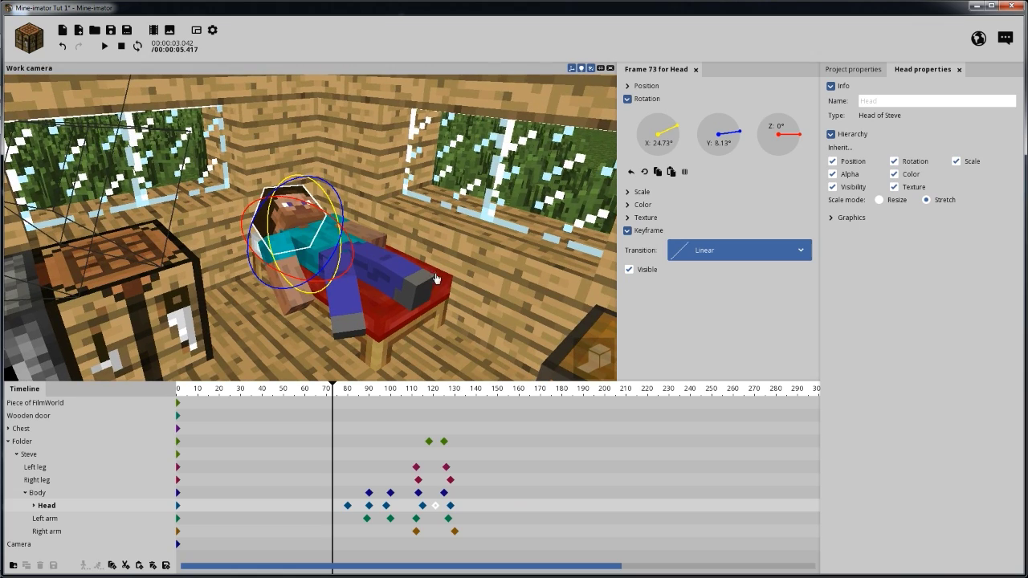
{"action": "middle_click_drag", "start_coordinate": [436, 278], "coordinate": [432, 245]}
{"action": "left_click", "coordinate": [349, 393]}
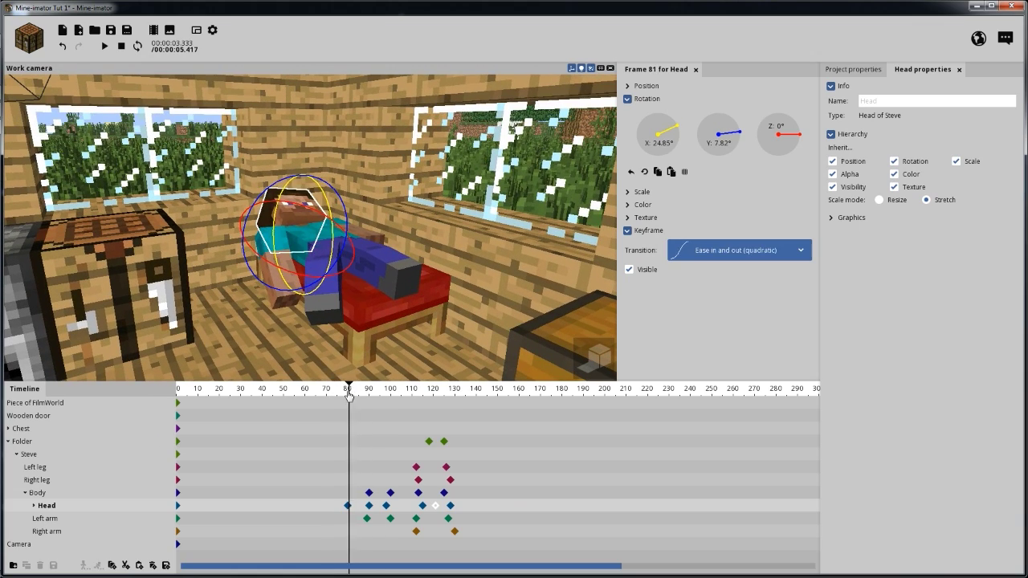
{"action": "key", "text": "space"}
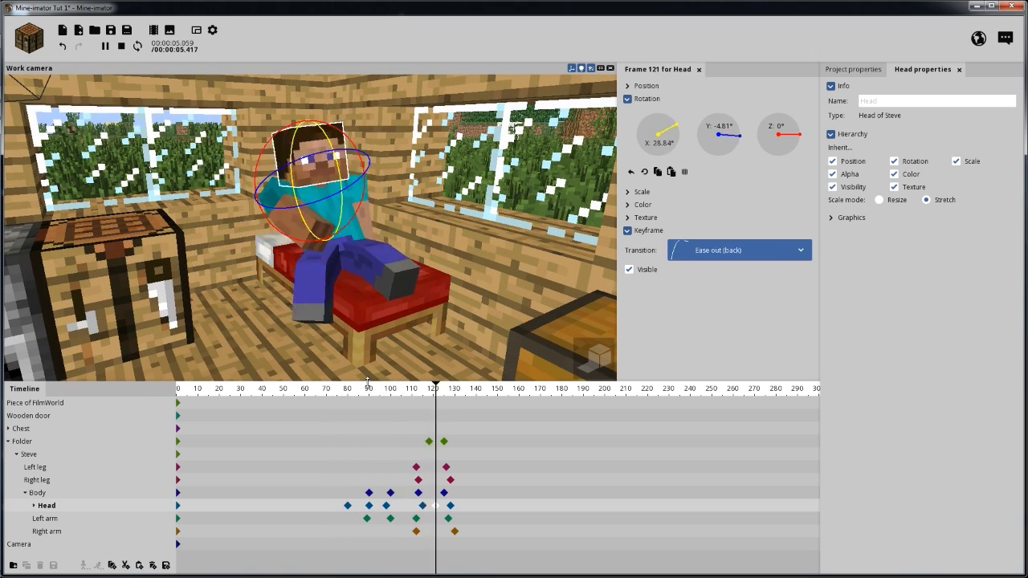
{"action": "left_click", "coordinate": [346, 390]}
{"action": "left_click", "coordinate": [412, 391]}
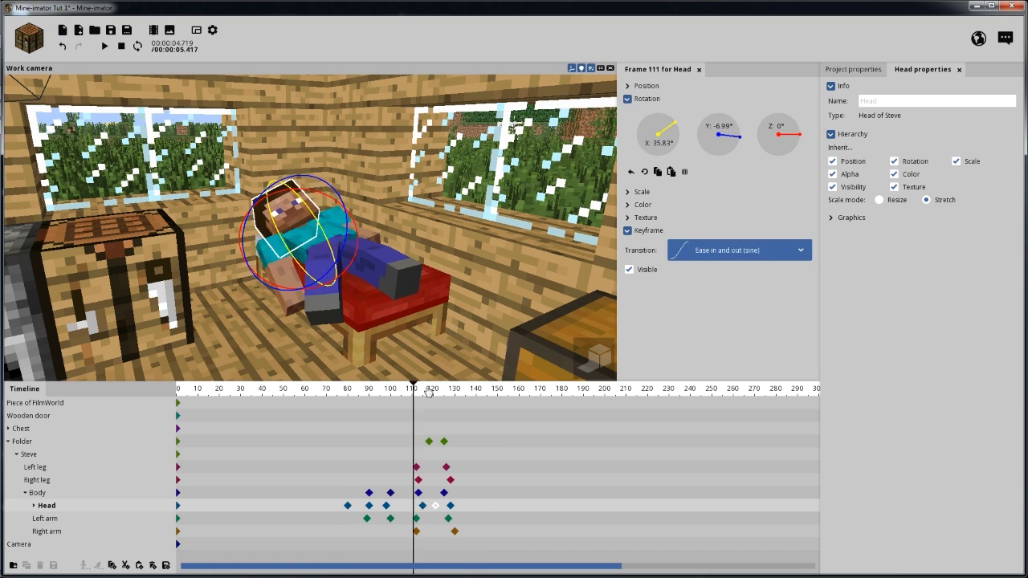
{"action": "left_click_drag", "start_coordinate": [429, 391], "coordinate": [485, 404]}
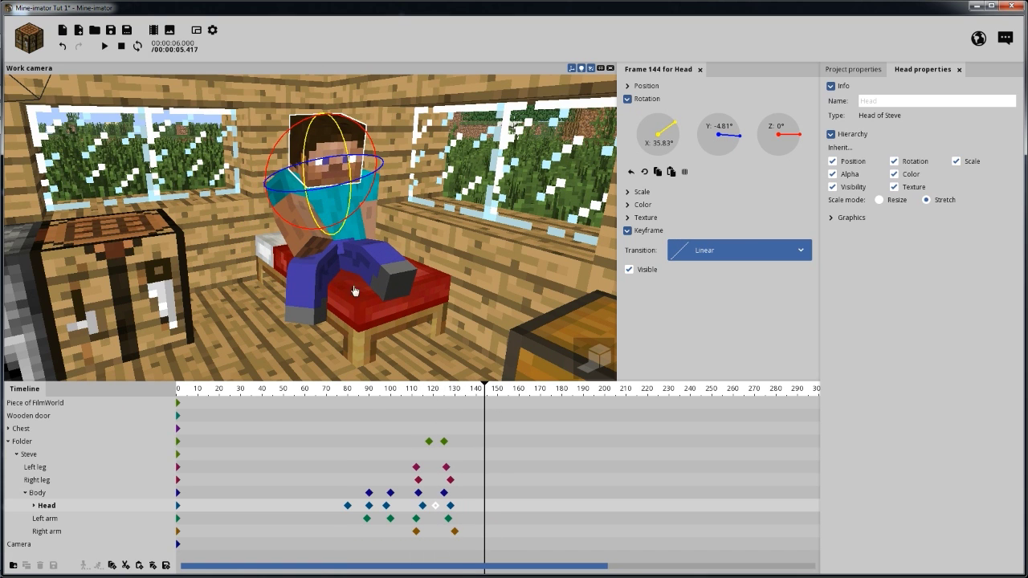
Save the project and move the playhead to frame 145.
{"action": "left_click", "coordinate": [111, 30]}
{"action": "left_click", "coordinate": [494, 392]}
{"action": "left_click_drag", "start_coordinate": [496, 397], "coordinate": [486, 399]}
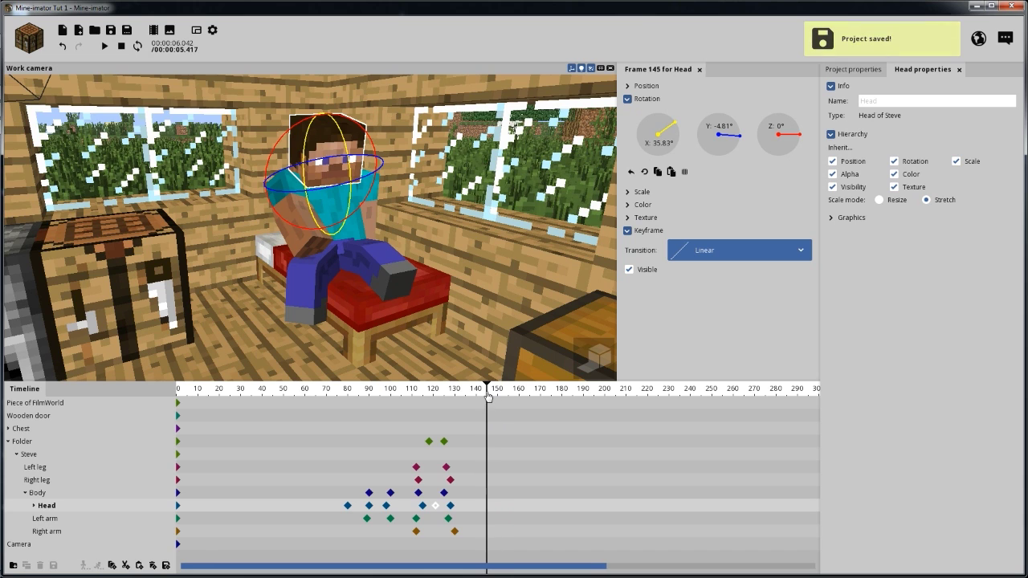
Add head keyframes at frames 142 and 149, and turn the head to a Y rotation of -18.76° at frame 149.
{"action": "left_click", "coordinate": [481, 506]}
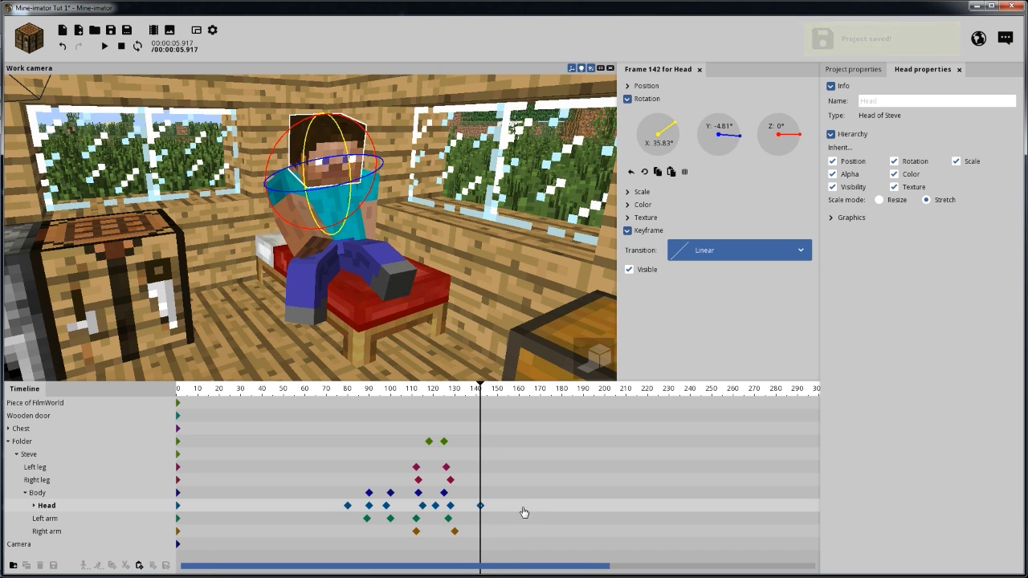
{"action": "left_click", "coordinate": [496, 507]}
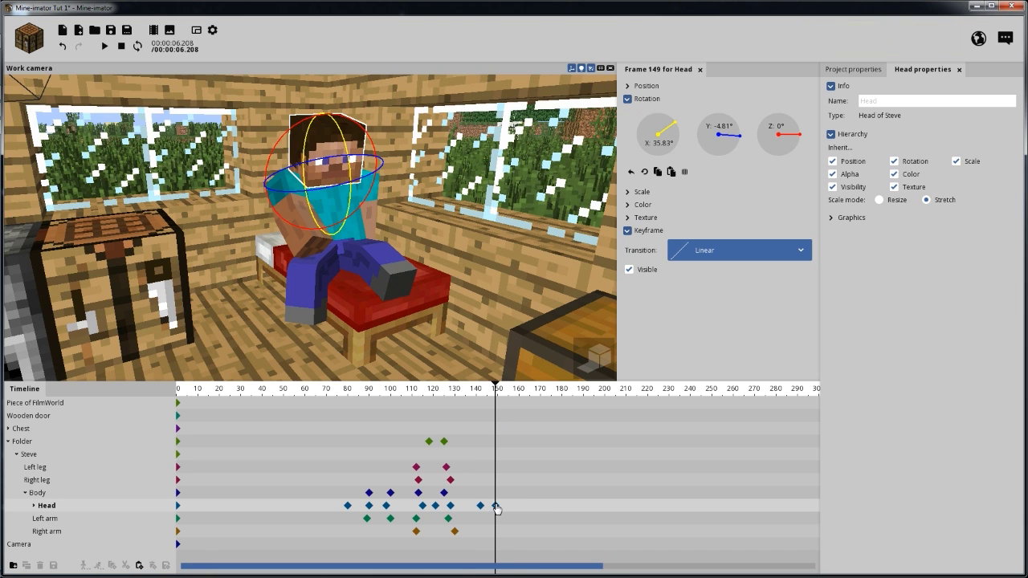
{"action": "left_click_drag", "start_coordinate": [475, 284], "coordinate": [489, 299]}
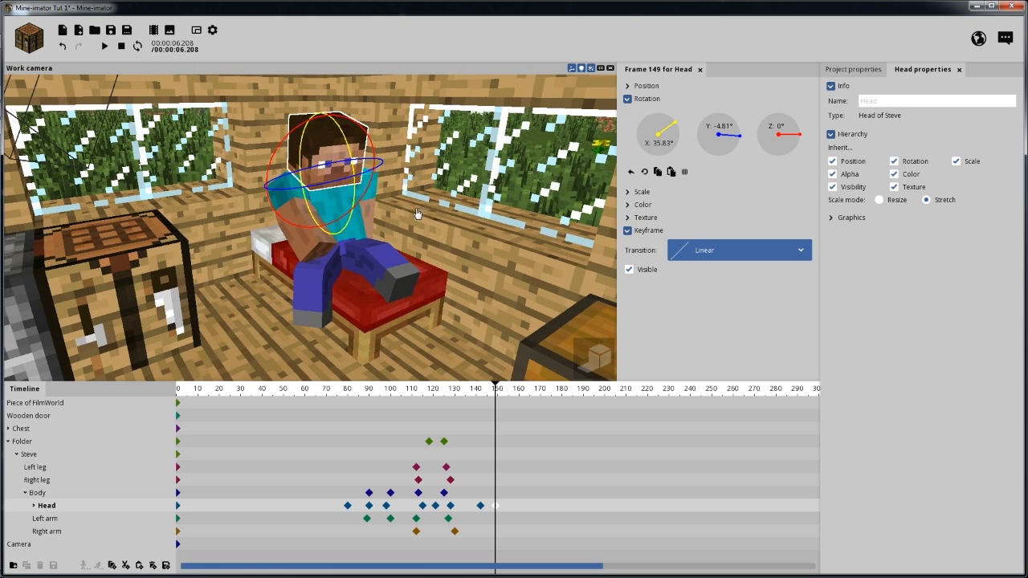
{"action": "left_click_drag", "start_coordinate": [362, 162], "coordinate": [343, 163]}
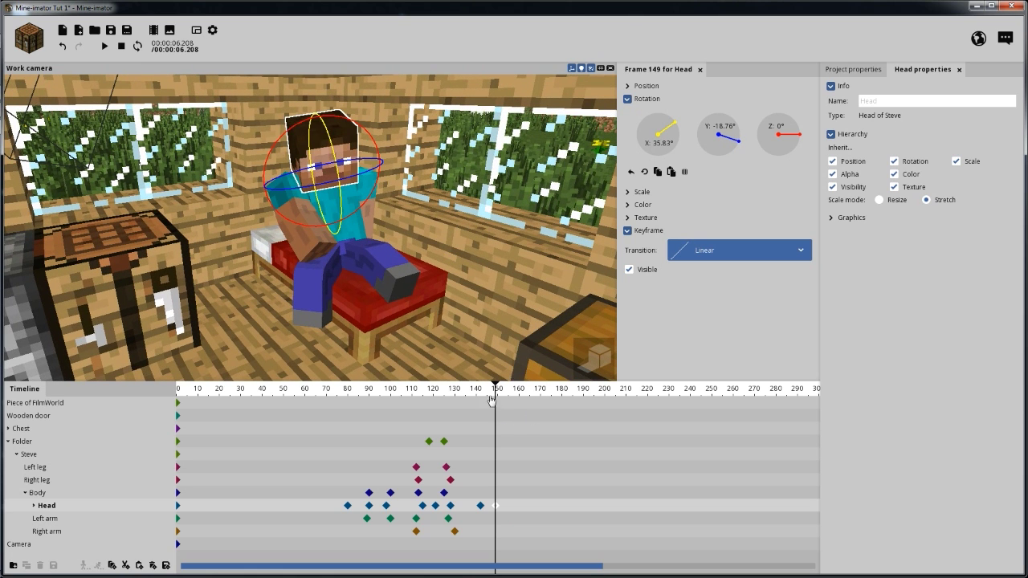
Spread the head turn's two keyframes to frames 138 and 155, playing the motion before and after the change.
{"action": "left_click", "coordinate": [458, 395]}
{"action": "key", "text": "space"}
{"action": "key", "text": "space"}
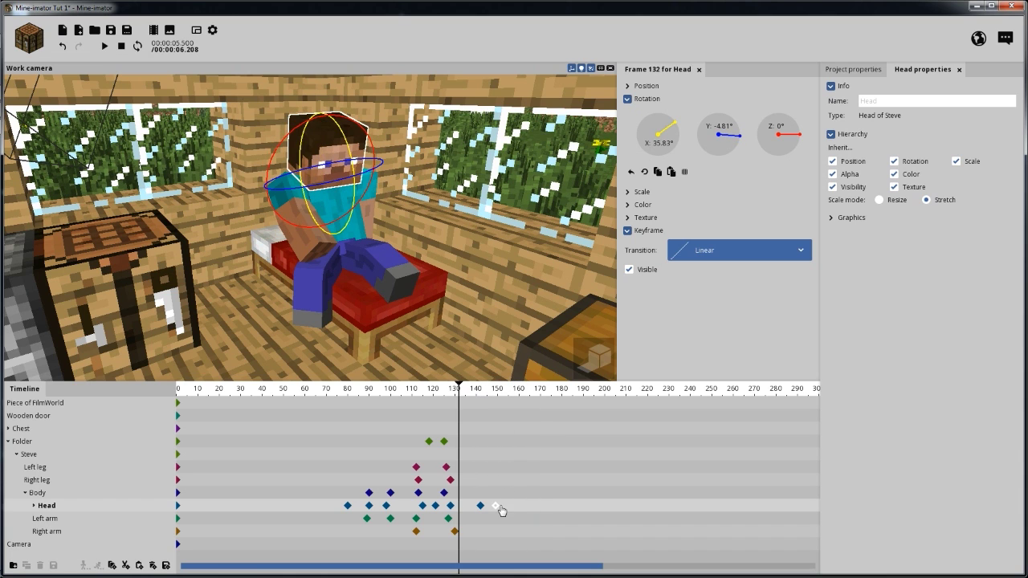
{"action": "left_click_drag", "start_coordinate": [494, 505], "coordinate": [472, 507]}
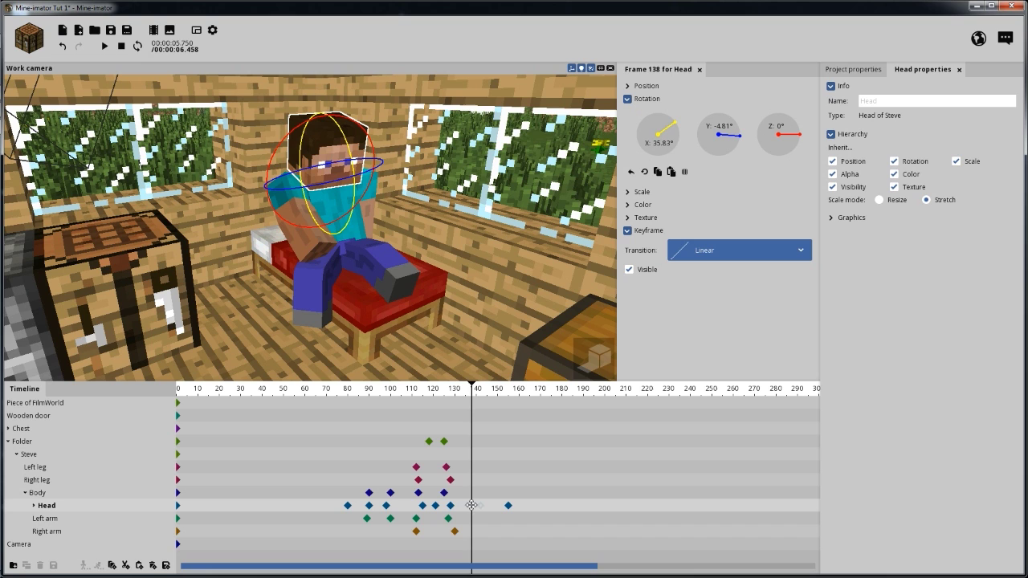
{"action": "left_click", "coordinate": [453, 399]}
{"action": "key", "text": "space"}
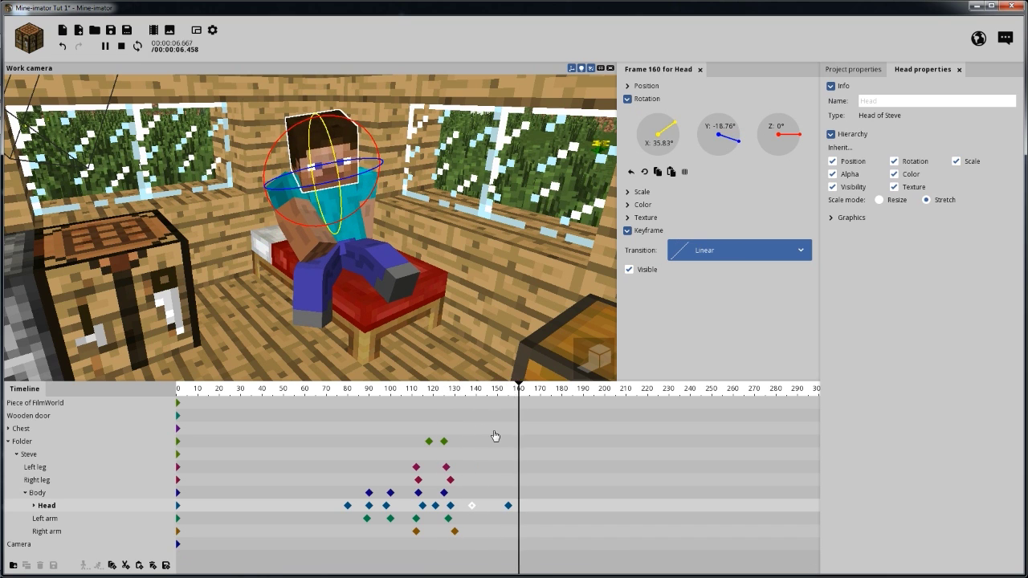
{"action": "key", "text": "space"}
Move the head turn's first keyframe to frame 139, set its transition to Ease in and out (cubic), and play it back.
{"action": "left_click", "coordinate": [475, 505]}
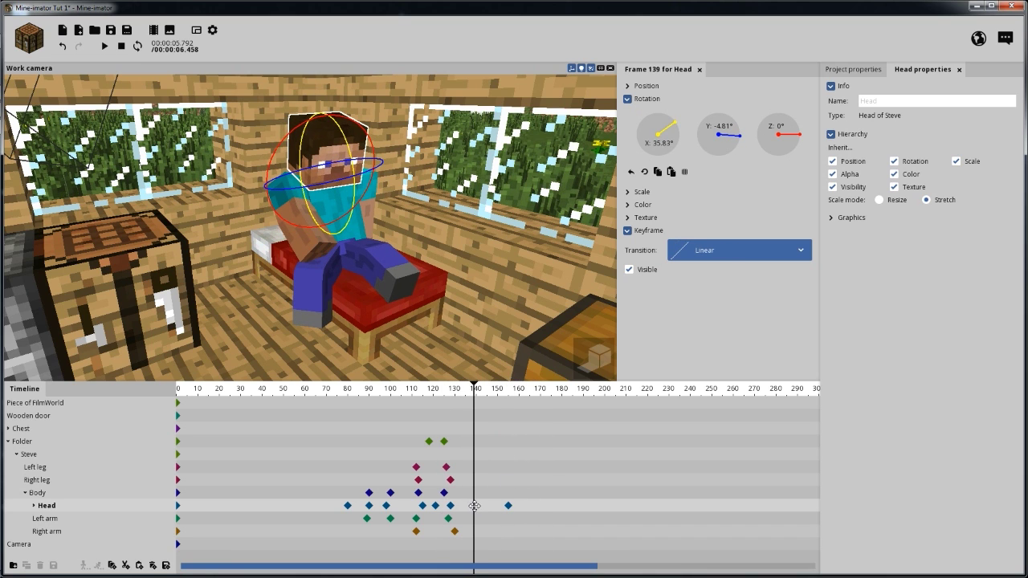
{"action": "left_click", "coordinate": [727, 252]}
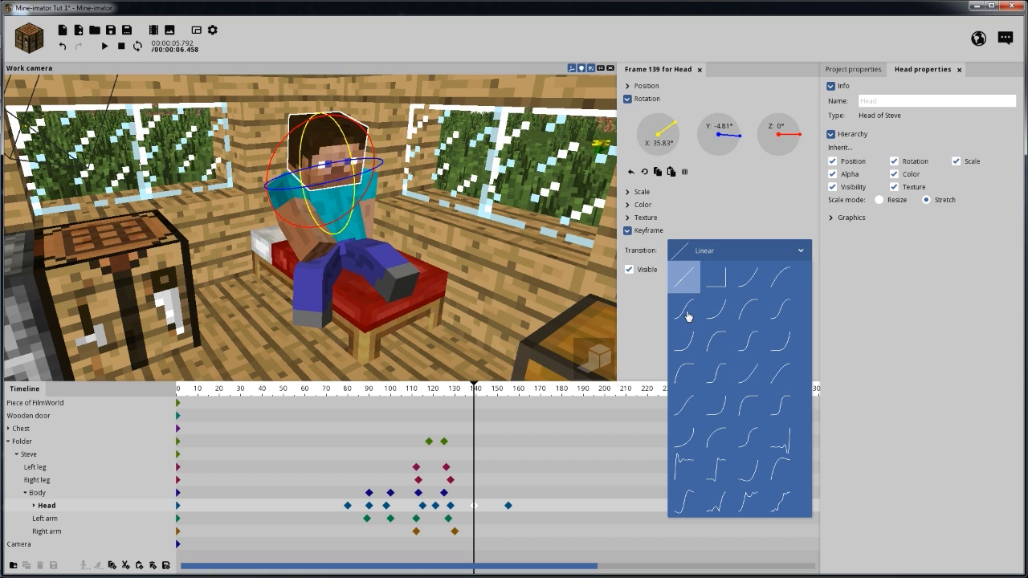
{"action": "left_click", "coordinate": [781, 310]}
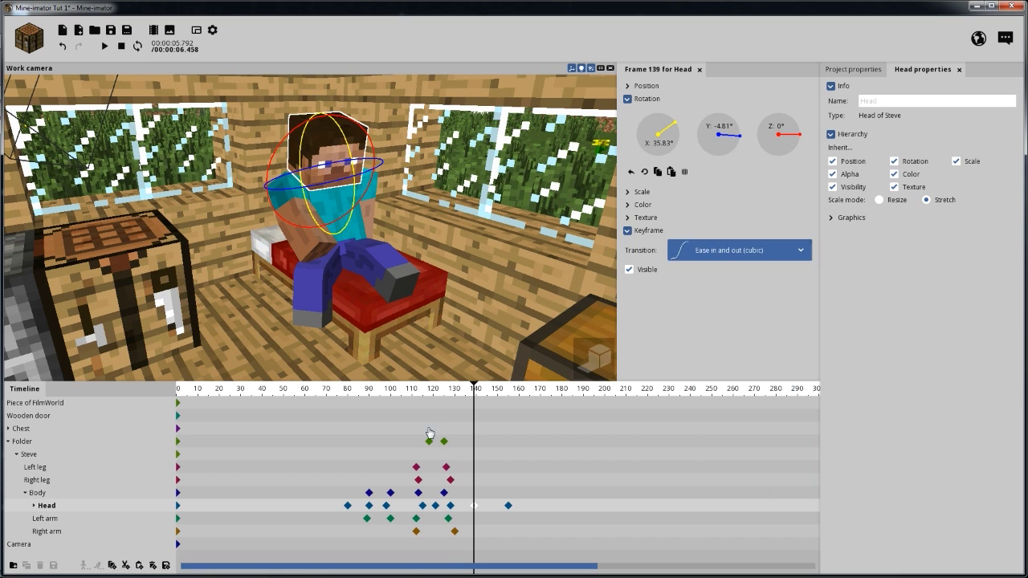
{"action": "left_click_drag", "start_coordinate": [464, 393], "coordinate": [454, 390]}
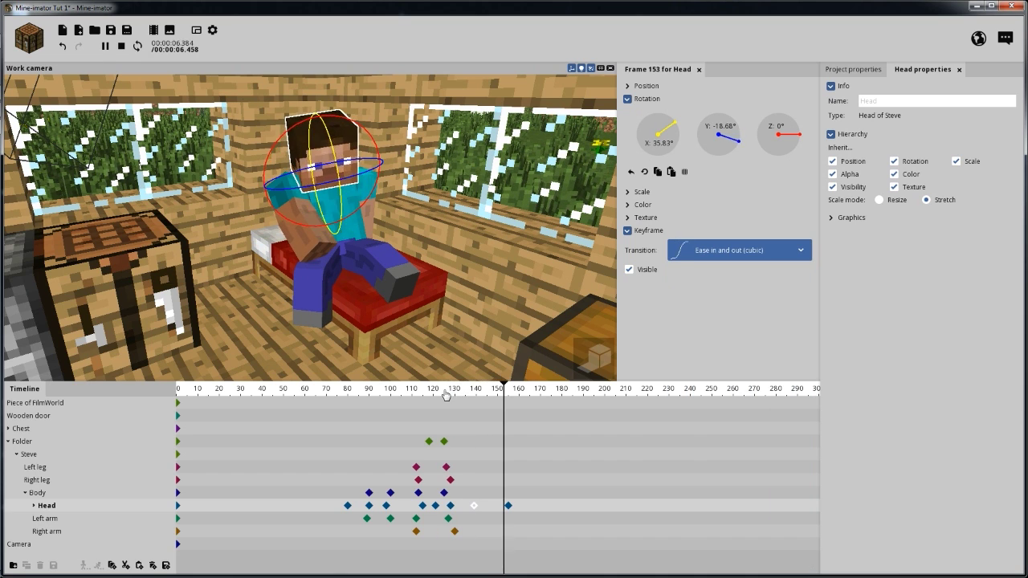
{"action": "key", "text": "space"}
Shift both head-turn keyframes earlier to frames 133 and 149, check the playback, and save the project.
{"action": "left_click_drag", "start_coordinate": [521, 503], "coordinate": [458, 506]}
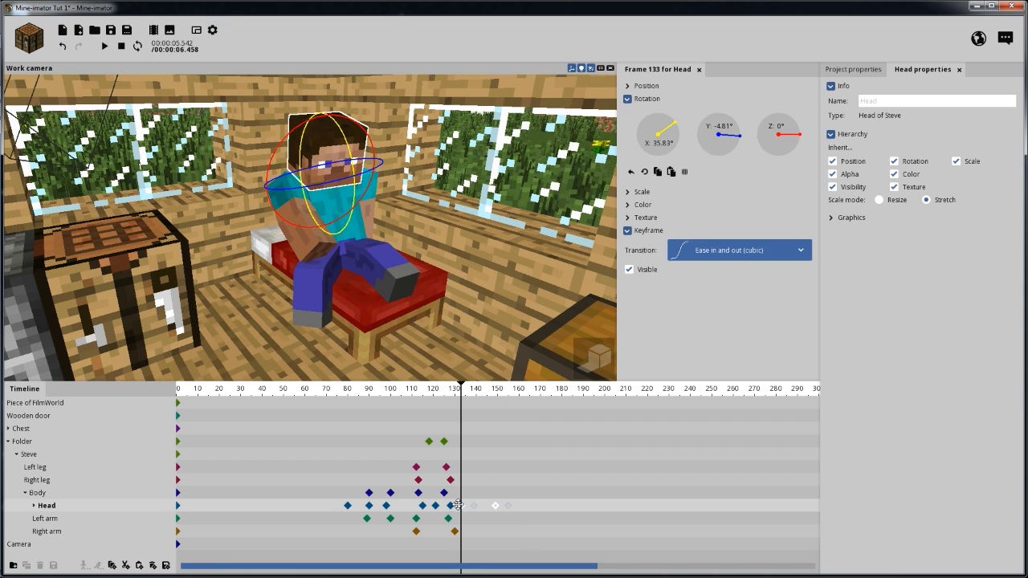
{"action": "left_click_drag", "start_coordinate": [459, 391], "coordinate": [447, 390]}
{"action": "key", "text": "space"}
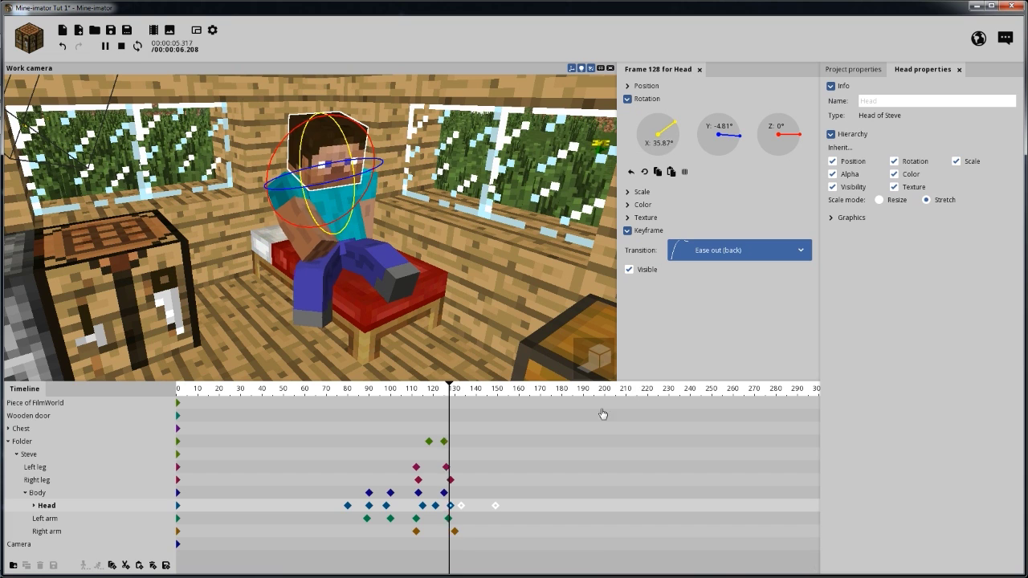
{"action": "key", "text": "space"}
{"action": "left_click", "coordinate": [524, 508]}
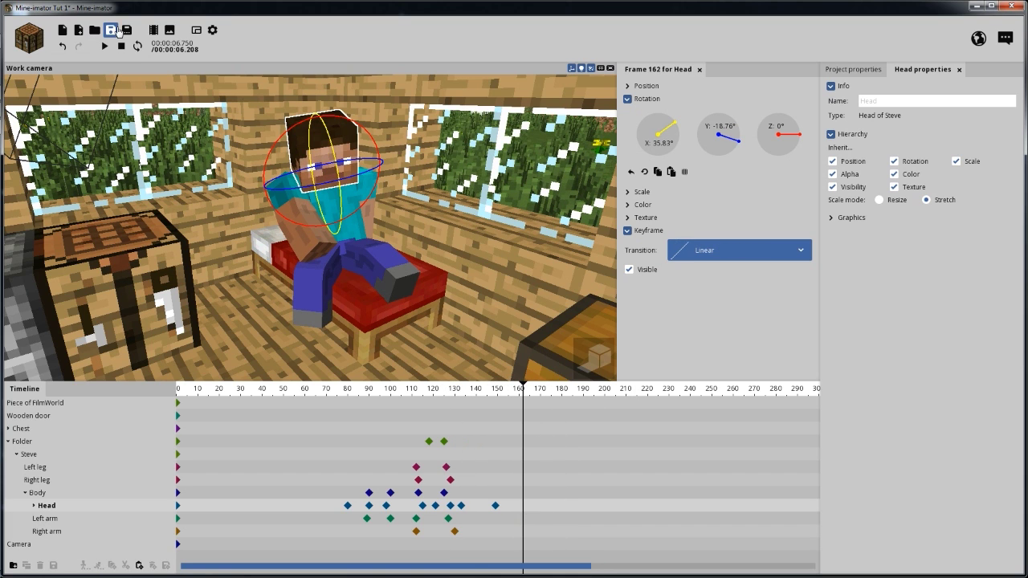
{"action": "left_click", "coordinate": [111, 30]}
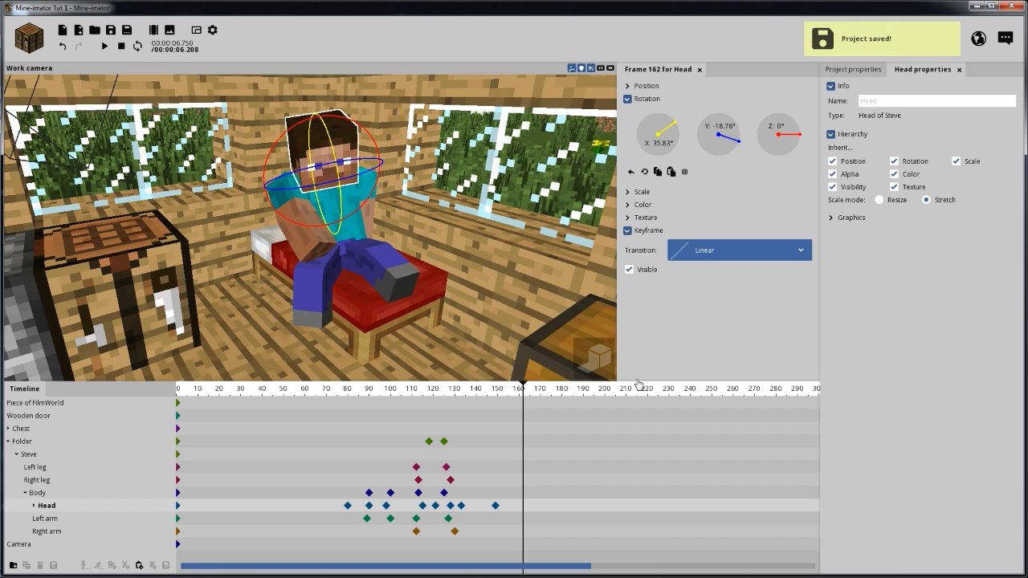
Examine Steve's seated pose at frame 155 from several angles and distances.
{"action": "mouse_move", "coordinate": [526, 394]}
{"action": "left_mouse_down"}
{"action": "mouse_move", "coordinate": [493, 393]}
{"action": "mouse_move", "coordinate": [508, 393]}
{"action": "left_mouse_up"}
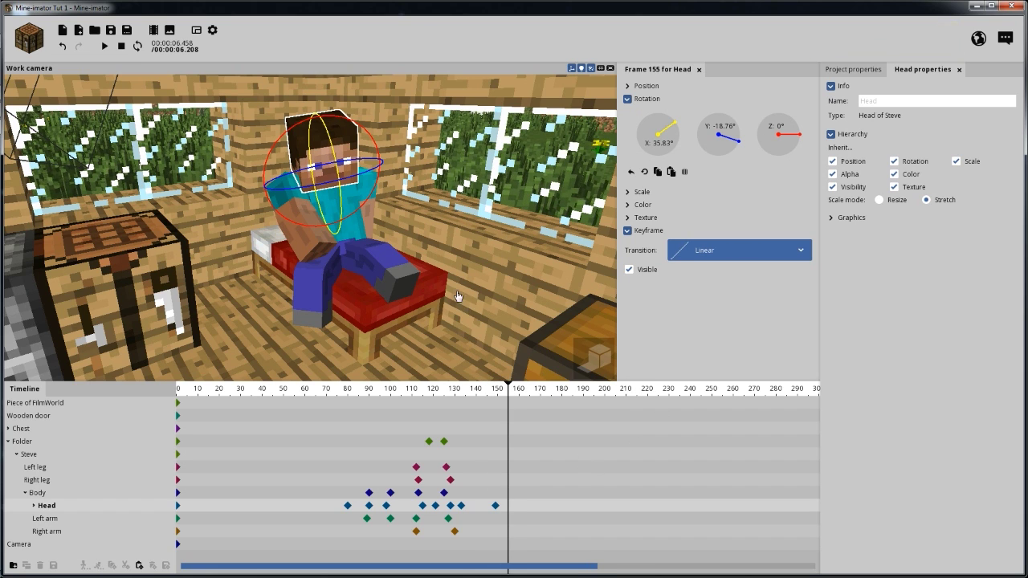
{"action": "right_click_drag", "start_coordinate": [457, 296], "coordinate": [457, 296]}
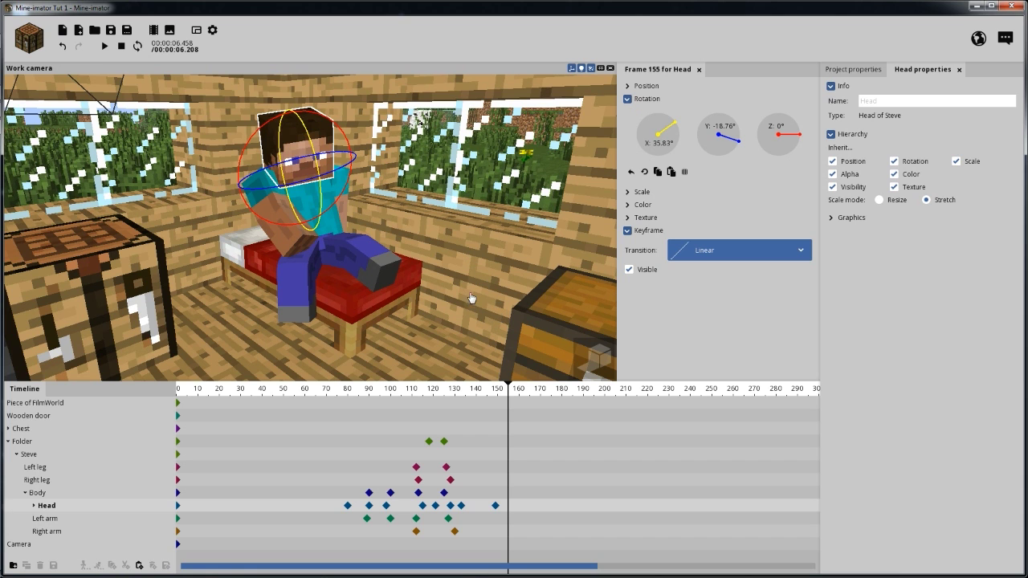
{"action": "right_click_drag", "start_coordinate": [466, 276], "coordinate": [466, 276]}
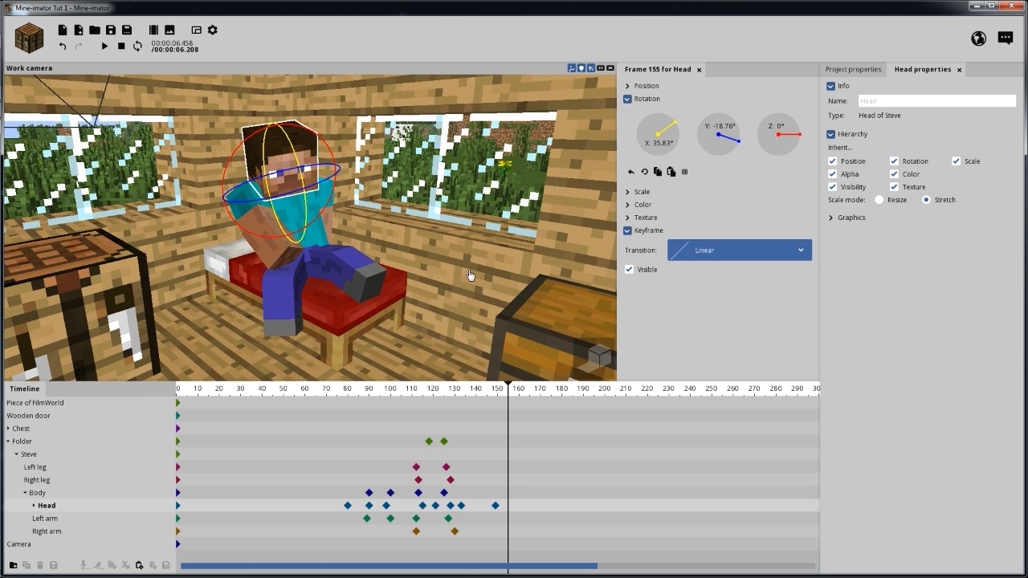
{"action": "right_click_drag", "start_coordinate": [469, 265], "coordinate": [469, 265]}
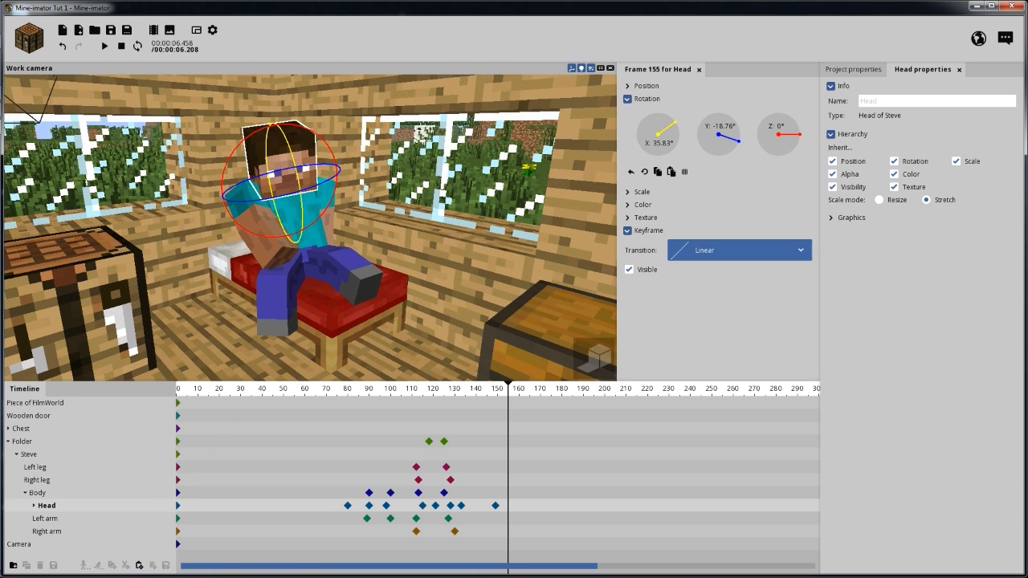
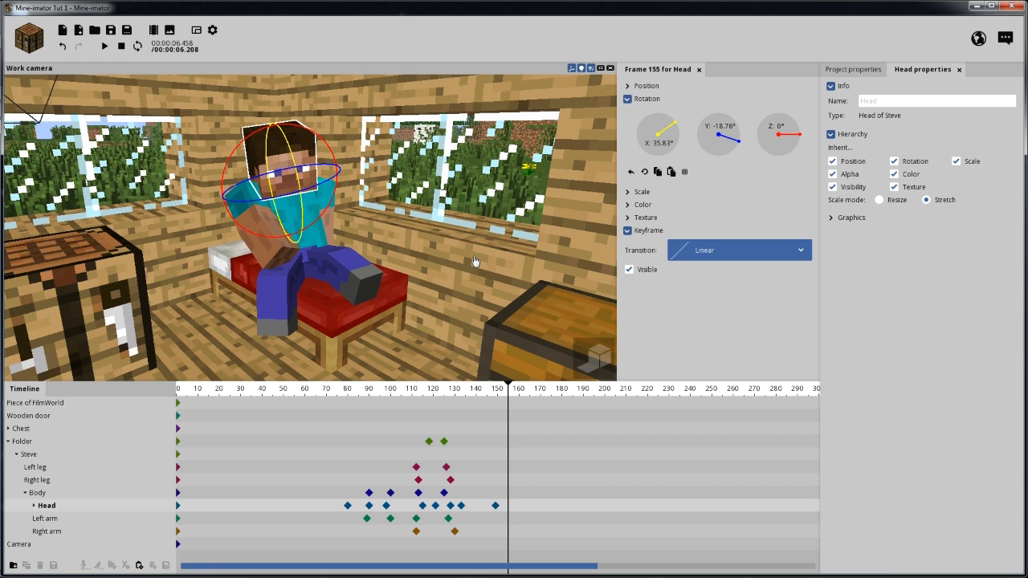
{"action": "right_click_drag", "start_coordinate": [486, 260], "coordinate": [486, 259]}
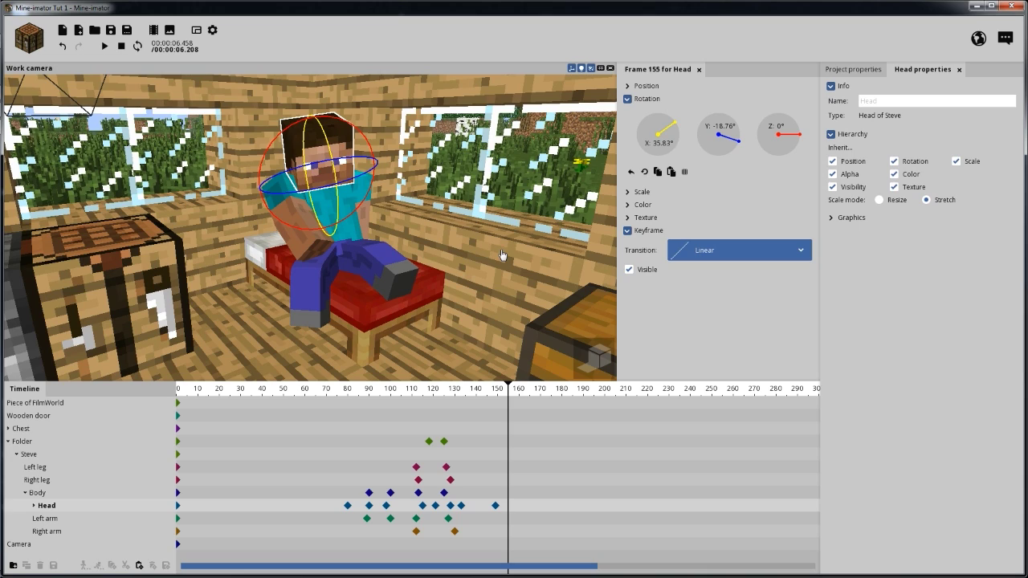
{"action": "left_click_drag", "start_coordinate": [486, 259], "coordinate": [491, 263]}
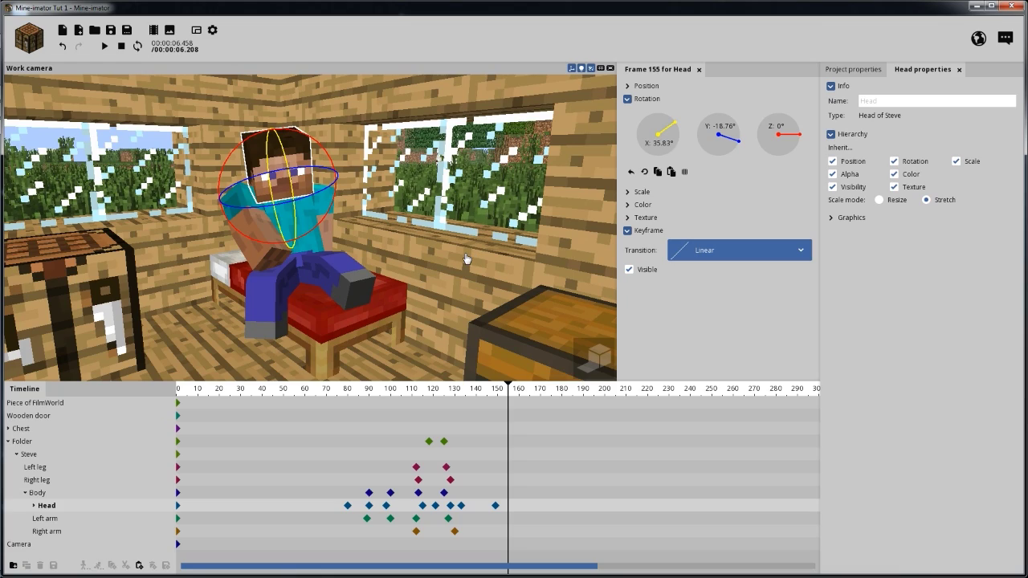
{"action": "left_click_drag", "start_coordinate": [438, 253], "coordinate": [437, 248]}
{"action": "scroll", "coordinate": [433, 252], "scroll_direction": "up", "scroll_amount": 3}
{"action": "right_click_drag", "start_coordinate": [438, 248], "coordinate": [427, 256]}
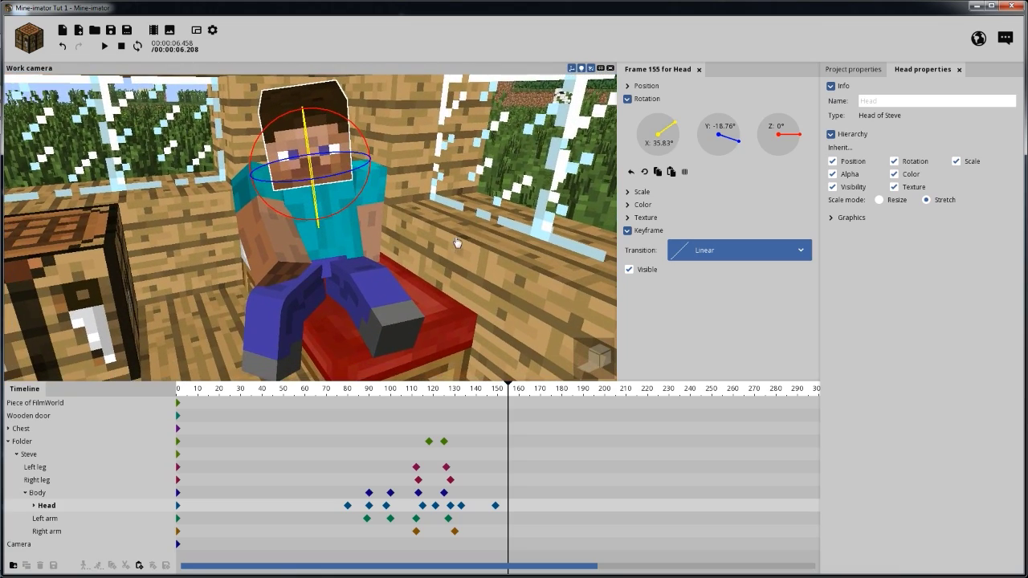
{"action": "left_click_drag", "start_coordinate": [434, 253], "coordinate": [458, 225]}
{"action": "scroll", "coordinate": [462, 230], "scroll_direction": "down", "scroll_amount": 2}
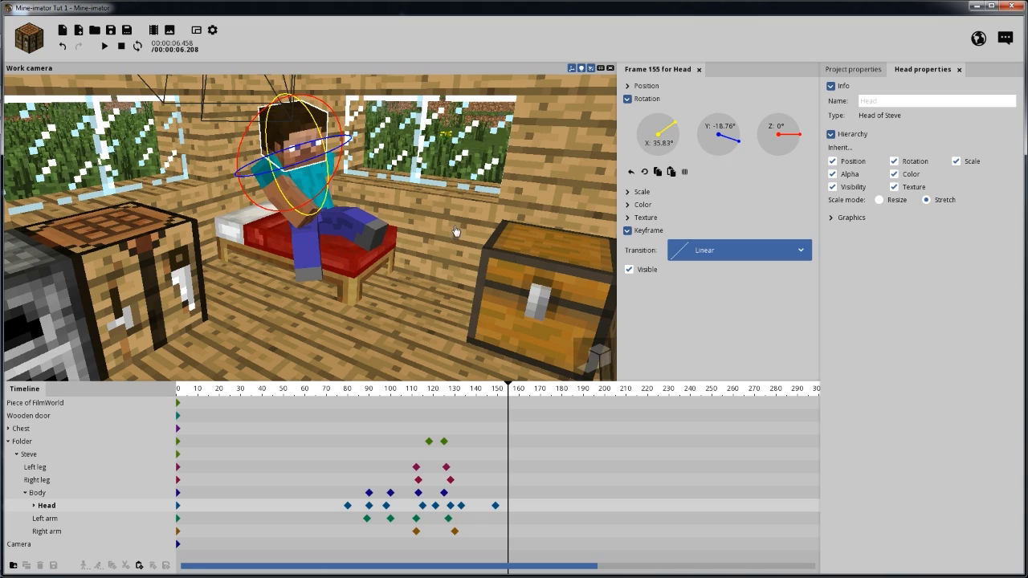
{"action": "scroll", "coordinate": [468, 231], "scroll_direction": "up", "scroll_amount": 3}
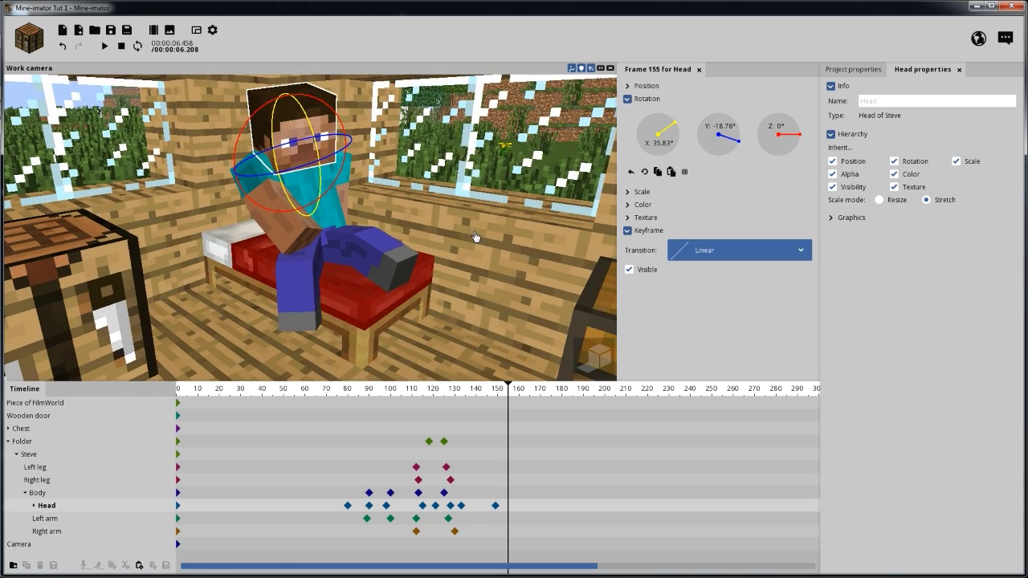
{"action": "scroll", "coordinate": [477, 237], "scroll_direction": "down", "scroll_amount": 2}
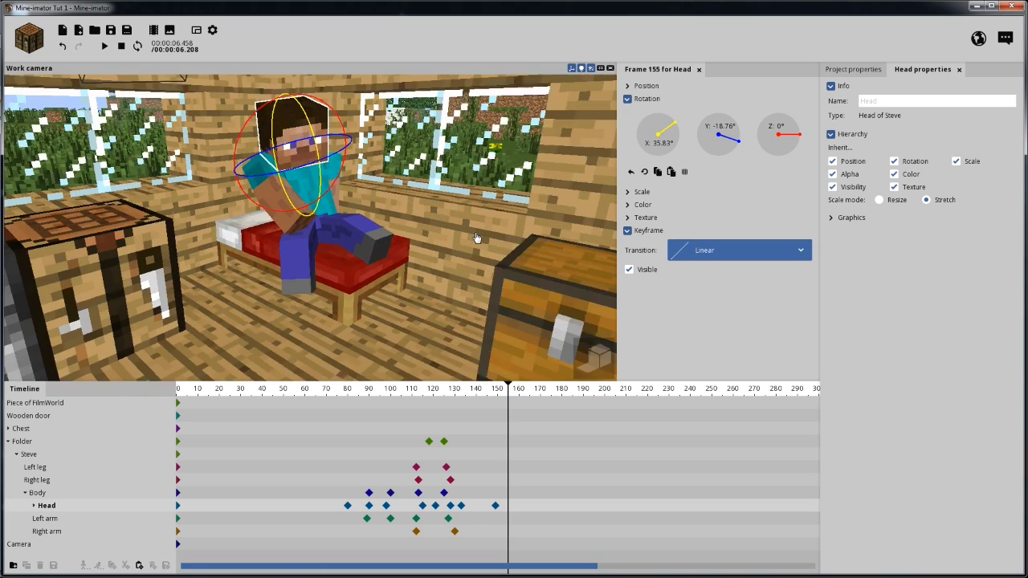
{"action": "mouse_move", "coordinate": [477, 240]}
{"action": "left_mouse_down"}
{"action": "mouse_move", "coordinate": [482, 249]}
{"action": "mouse_move", "coordinate": [489, 243]}
{"action": "mouse_move", "coordinate": [476, 237]}
{"action": "left_mouse_up"}
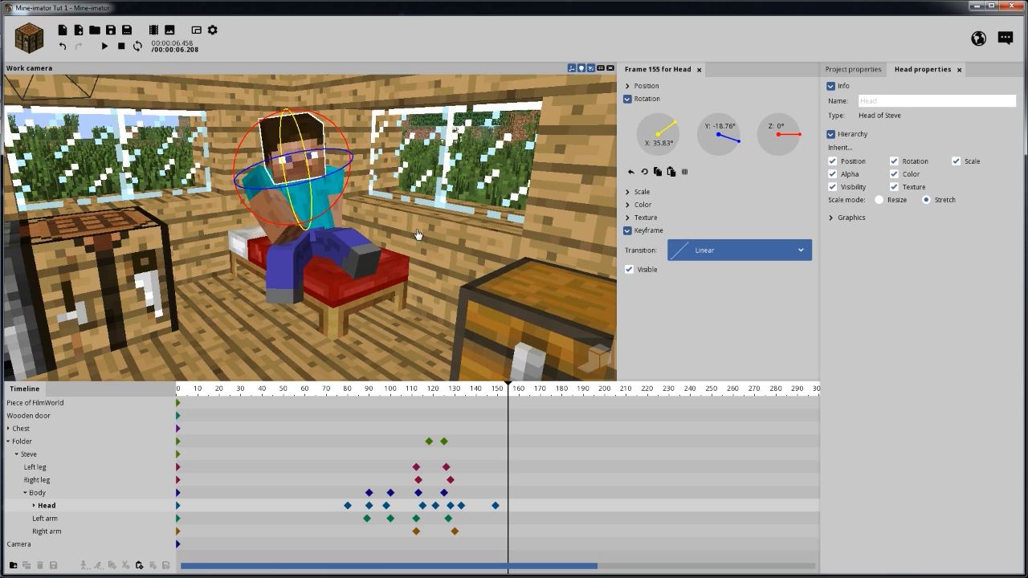
{"action": "scroll", "coordinate": [417, 234], "scroll_direction": "up", "scroll_amount": 3}
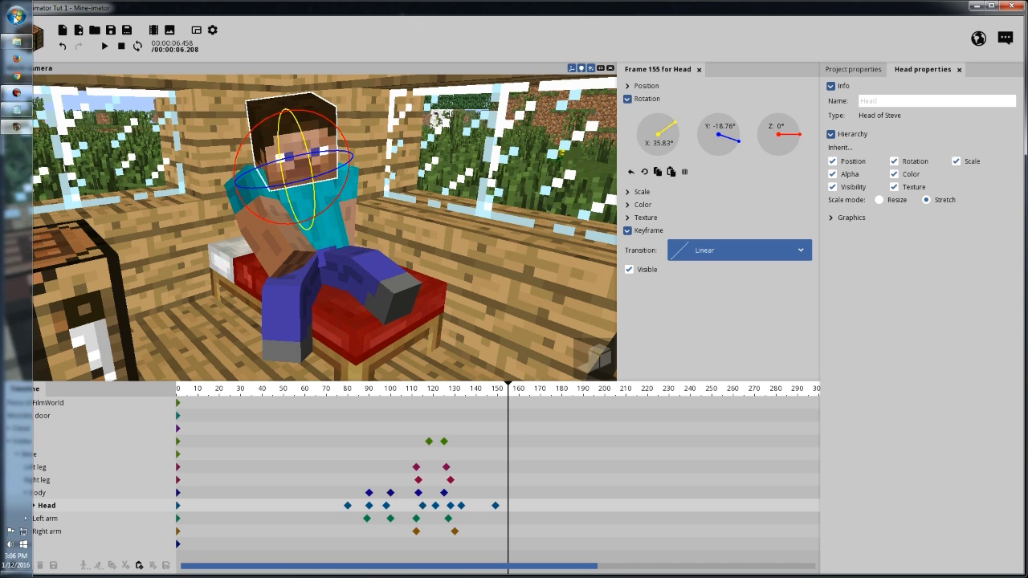
{"action": "left_click", "coordinate": [16, 15]}
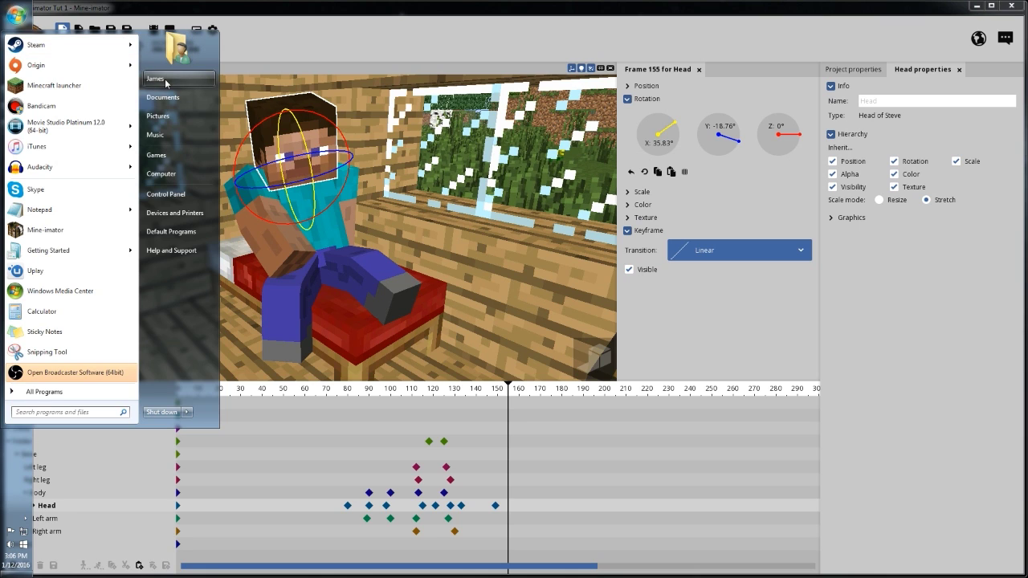
{"action": "left_click", "coordinate": [360, 21]}
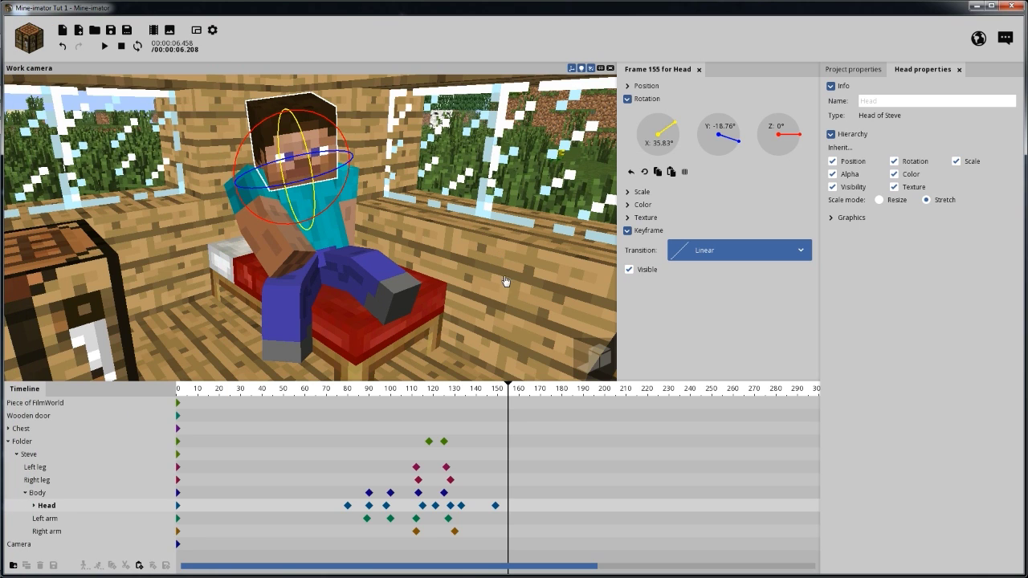
{"action": "mouse_move", "coordinate": [502, 277]}
{"action": "left_mouse_down"}
{"action": "mouse_move", "coordinate": [450, 273]}
{"action": "mouse_move", "coordinate": [502, 278]}
{"action": "left_mouse_up"}
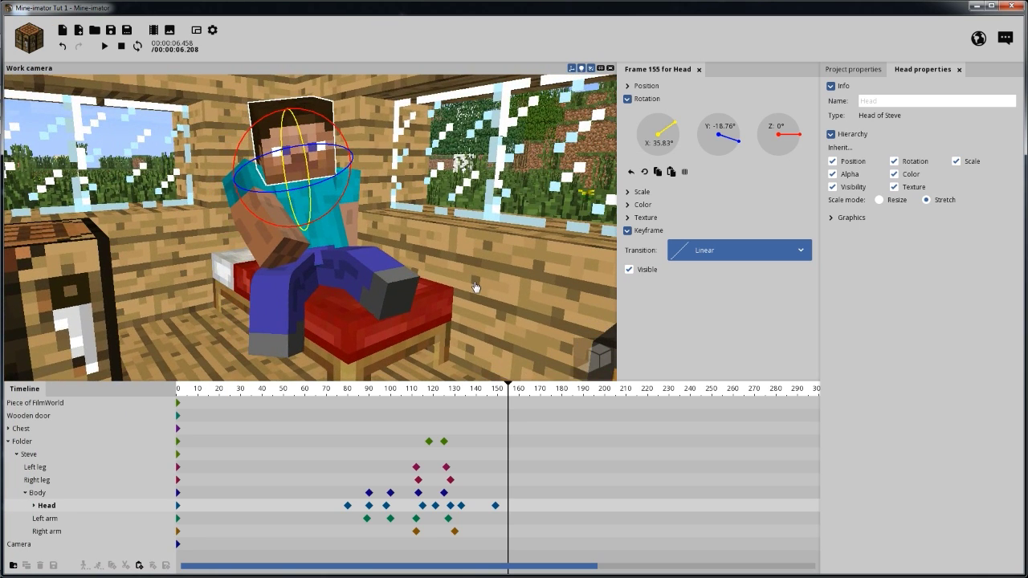
{"action": "scroll", "coordinate": [475, 288], "scroll_direction": "down", "scroll_amount": 2}
{"action": "mouse_move", "coordinate": [448, 246]}
{"action": "left_mouse_down"}
{"action": "mouse_move", "coordinate": [438, 259]}
{"action": "mouse_move", "coordinate": [448, 246]}
{"action": "left_mouse_up"}
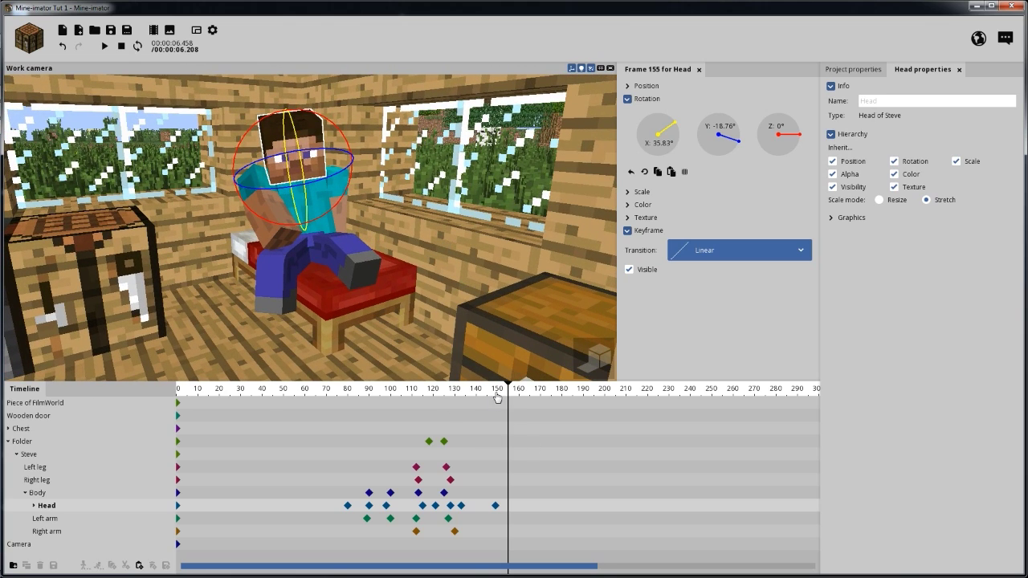
Replay the animation from about frame 81, and add a keyframe for the Folder at frame 167.
{"action": "left_click_drag", "start_coordinate": [496, 395], "coordinate": [351, 393]}
{"action": "key", "text": "space"}
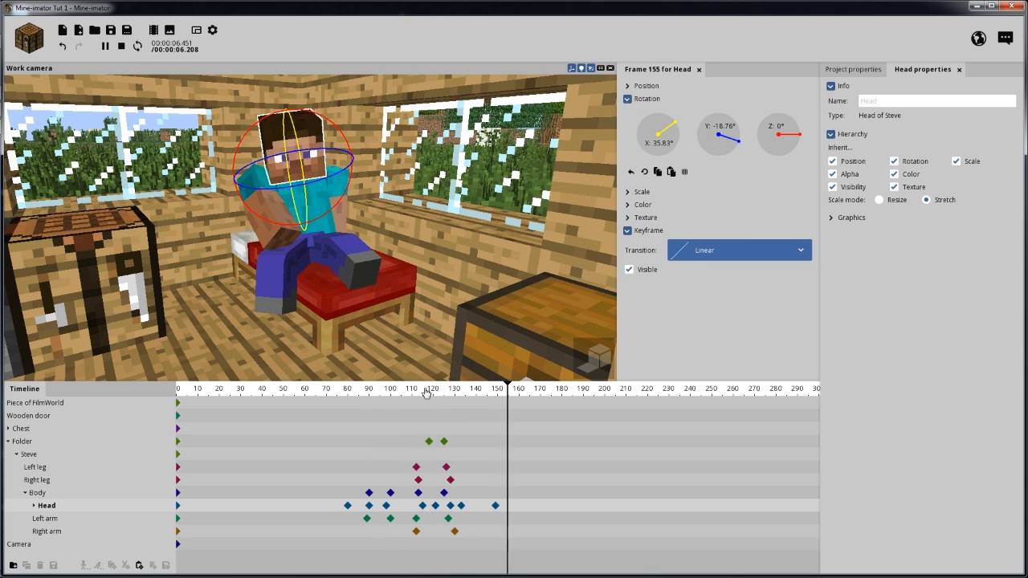
{"action": "left_click", "coordinate": [543, 394]}
{"action": "key", "text": "Left"}
{"action": "key", "text": "Left"}
{"action": "key", "text": "Left"}
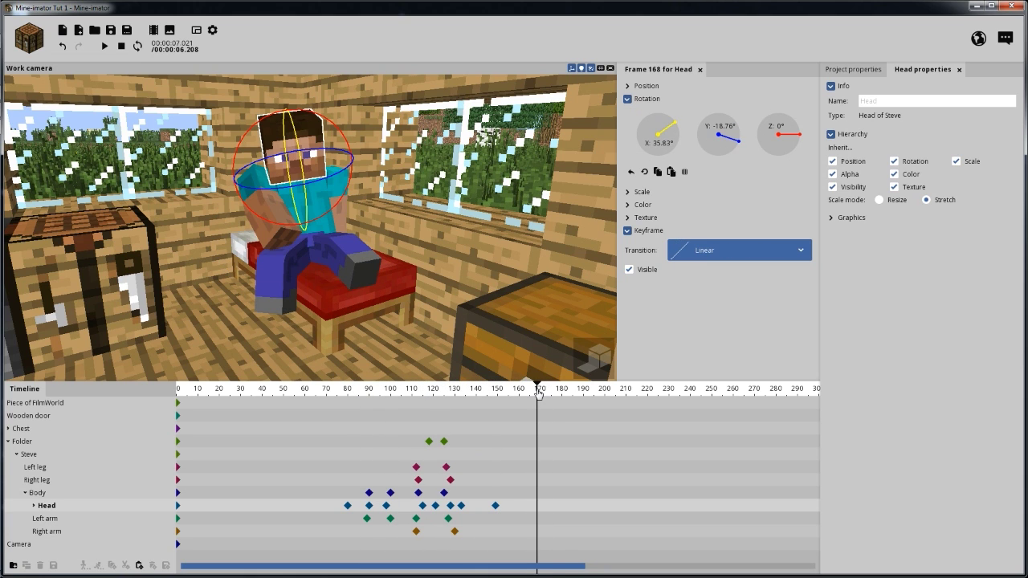
{"action": "left_click", "coordinate": [536, 445]}
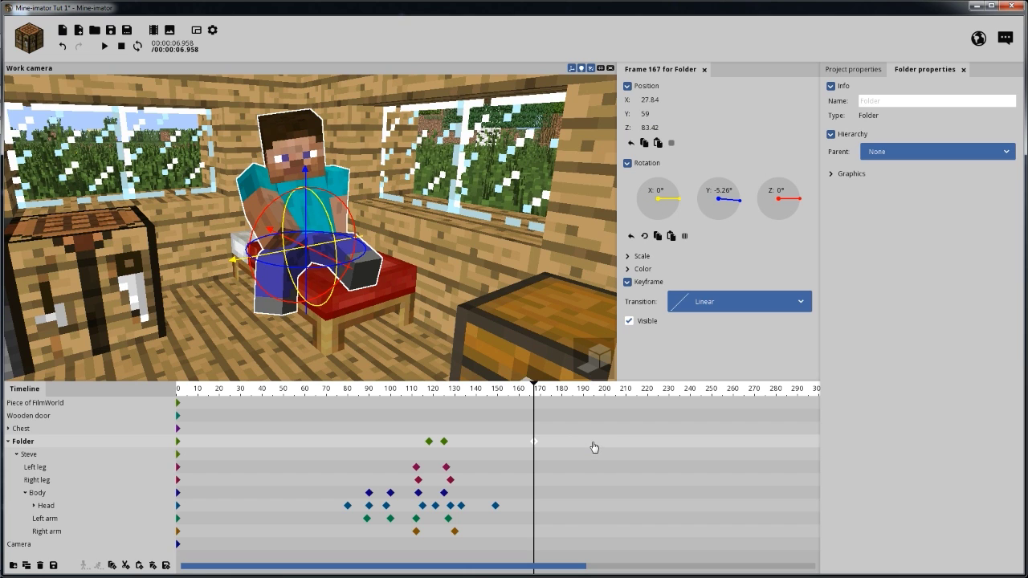
Keyframe the Folder at frame 185 with its Y rotation turned to about -65°, and play back the body turn.
{"action": "left_click", "coordinate": [570, 447]}
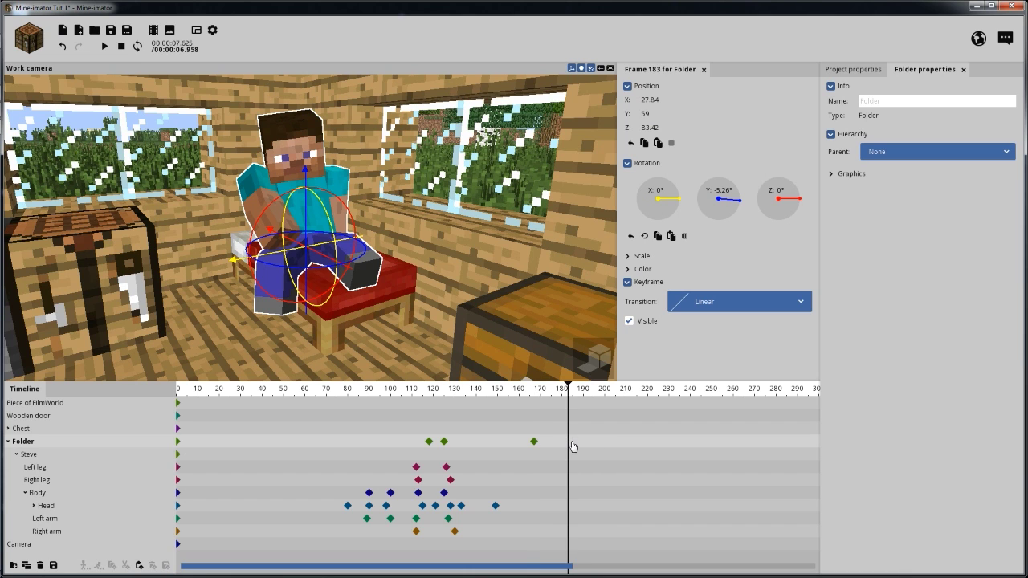
{"action": "left_click", "coordinate": [572, 447]}
{"action": "scroll", "coordinate": [418, 271], "scroll_direction": "up", "scroll_amount": 3}
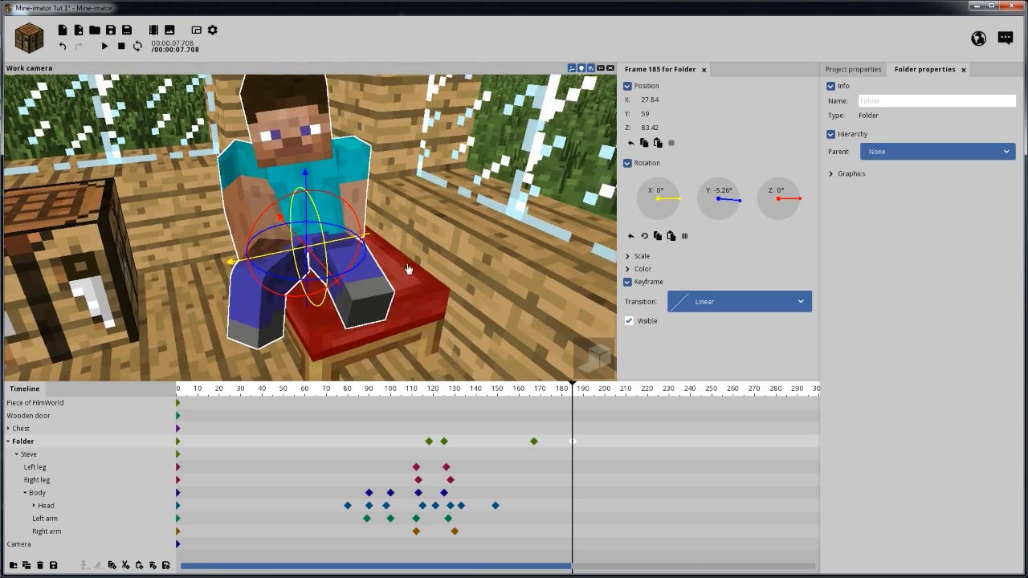
{"action": "left_click_drag", "start_coordinate": [362, 257], "coordinate": [351, 269]}
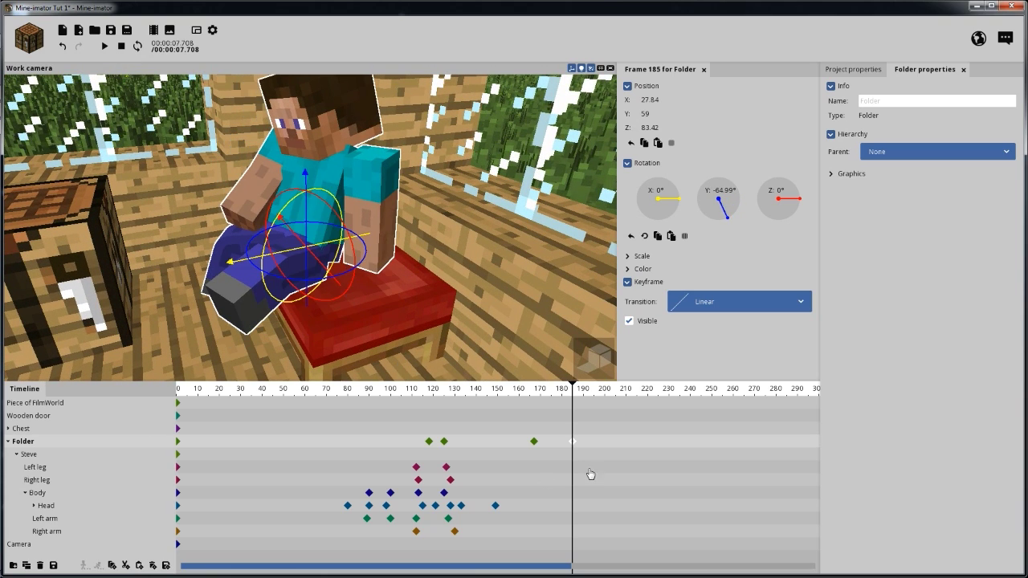
{"action": "key", "text": "space"}
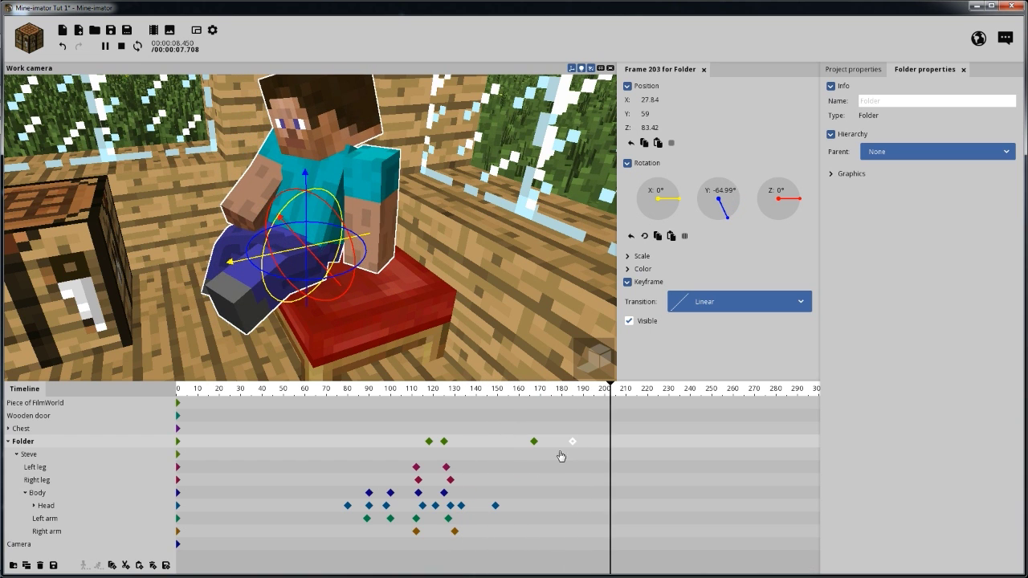
{"action": "key", "text": "space"}
{"action": "left_click_drag", "start_coordinate": [527, 394], "coordinate": [518, 394]}
{"action": "key", "text": "space"}
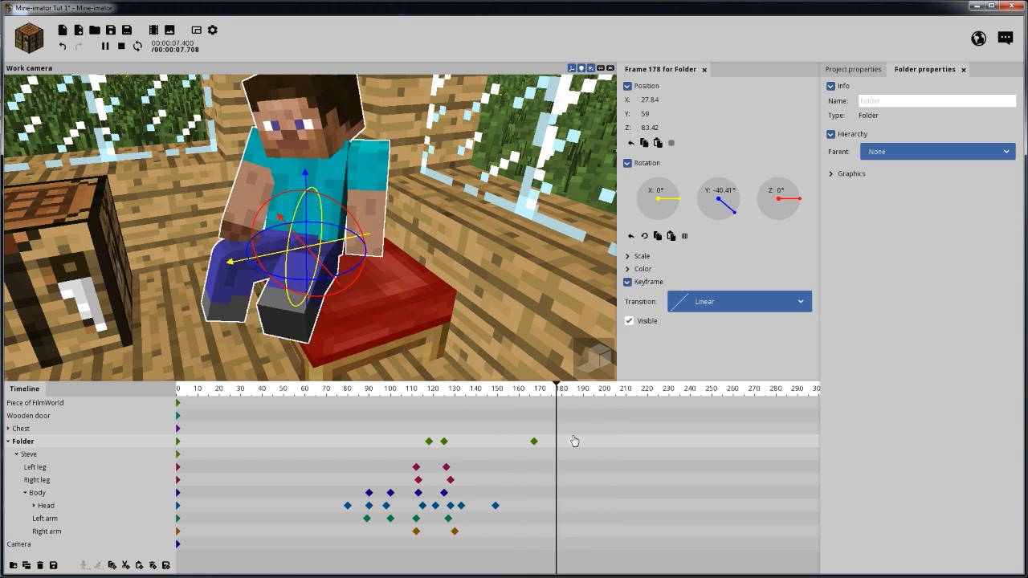
{"action": "key", "text": "space"}
Try the Ease out (cubic) transition on the Folder's keyframe at frame 167 and play back the turn.
{"action": "left_click", "coordinate": [535, 442]}
{"action": "left_click", "coordinate": [698, 303]}
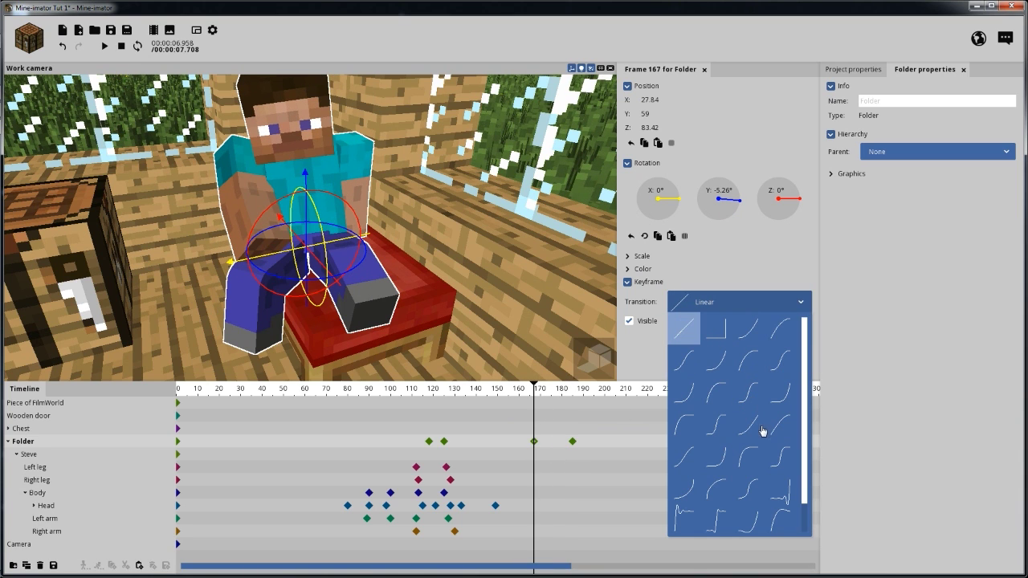
{"action": "left_click", "coordinate": [749, 361]}
{"action": "key", "text": "space"}
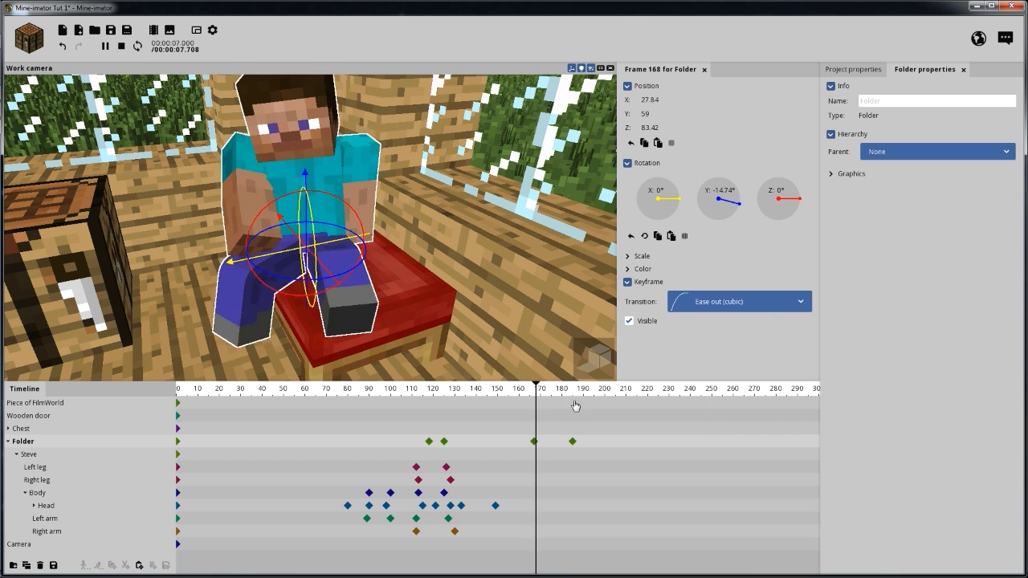
{"action": "key", "text": "space"}
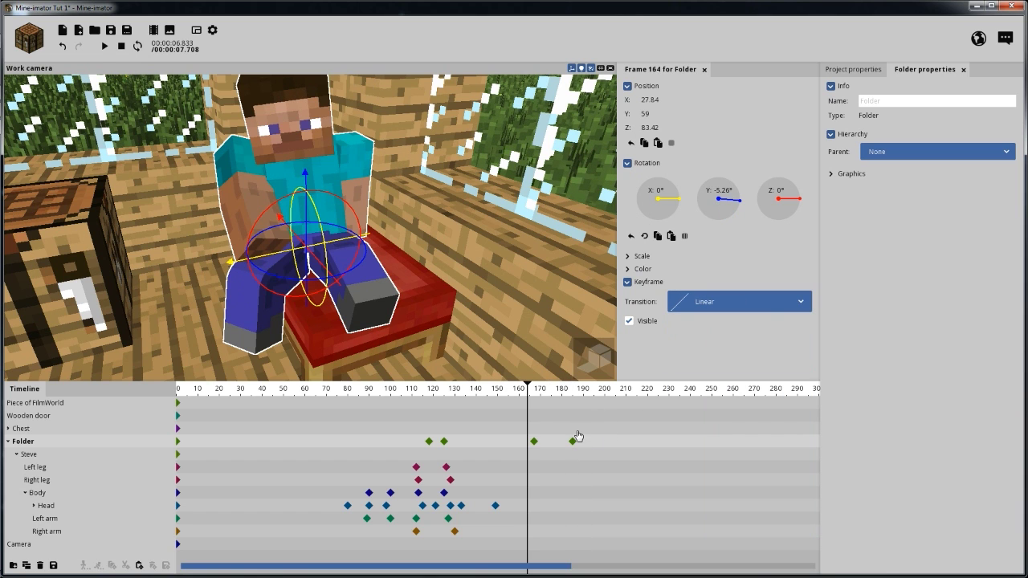
Set the Folder keyframe at frame 167 to the Ease in and out (quadratic) transition and replay the turn.
{"action": "left_click", "coordinate": [534, 443]}
{"action": "left_click", "coordinate": [730, 307]}
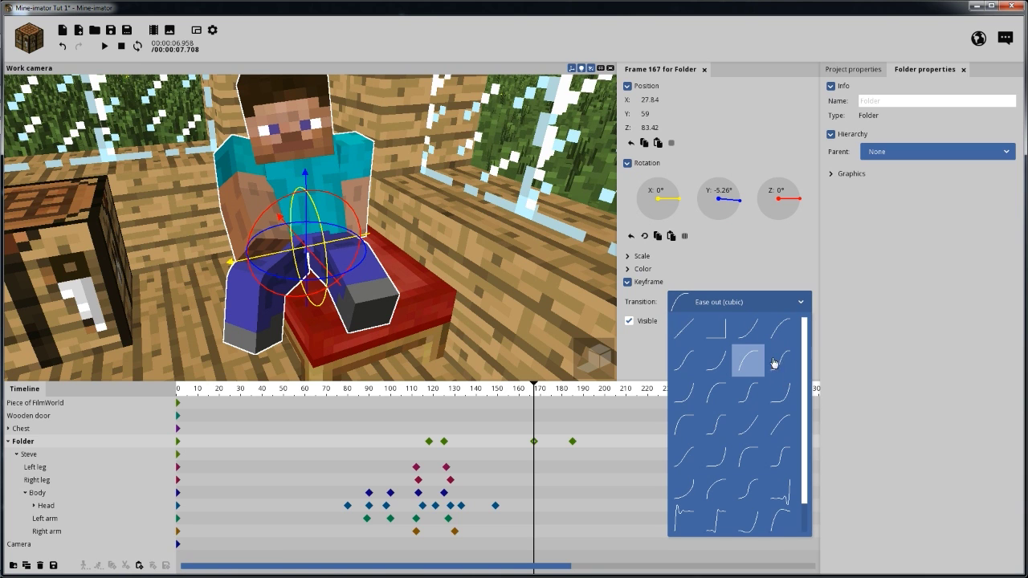
{"action": "left_click", "coordinate": [683, 360]}
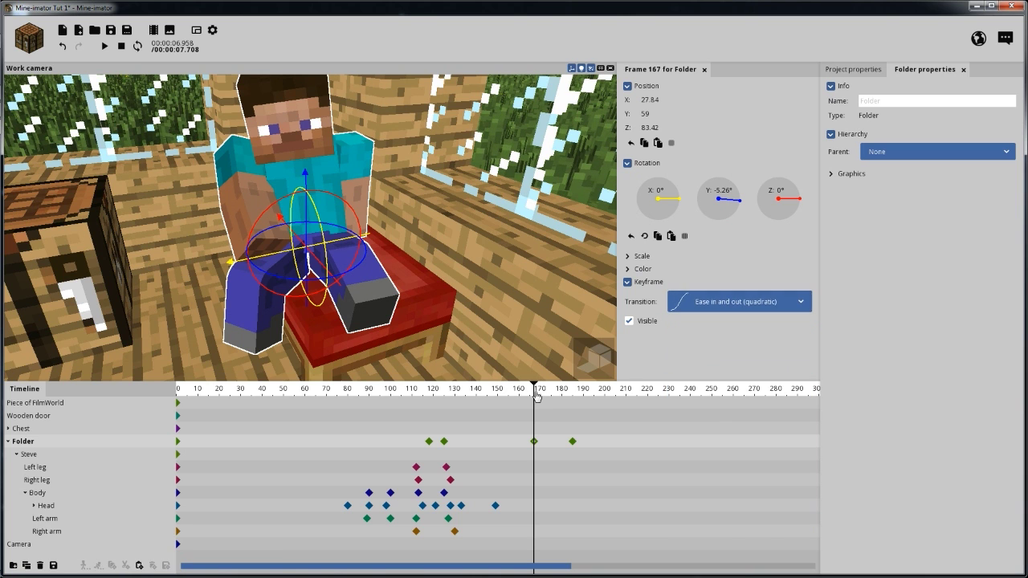
{"action": "left_click", "coordinate": [525, 390]}
{"action": "key", "text": "space"}
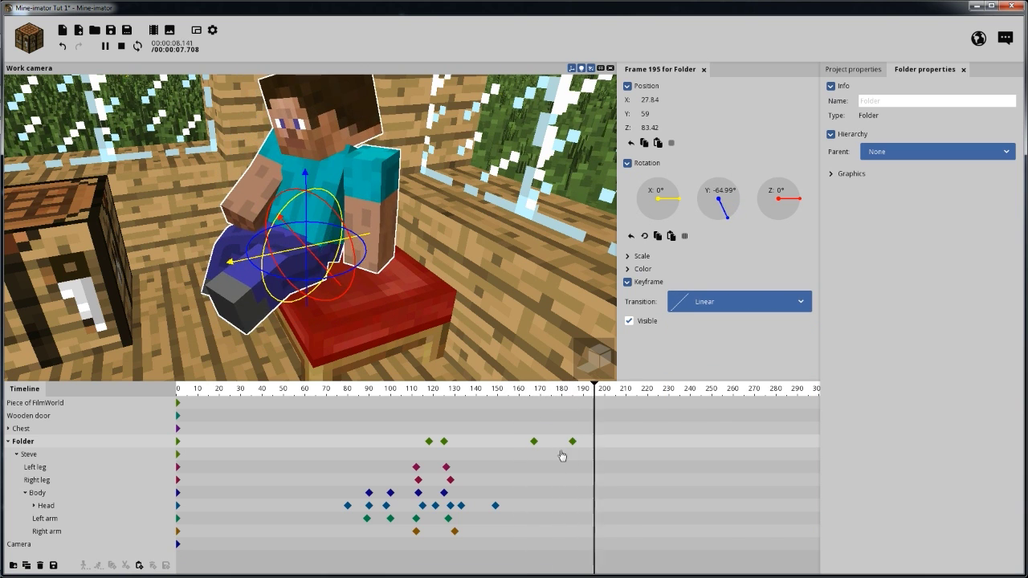
{"action": "key", "text": "space"}
Open the transition choices for the Folder's keyframe at frame 167.
{"action": "left_click", "coordinate": [533, 441]}
{"action": "left_click", "coordinate": [712, 303]}
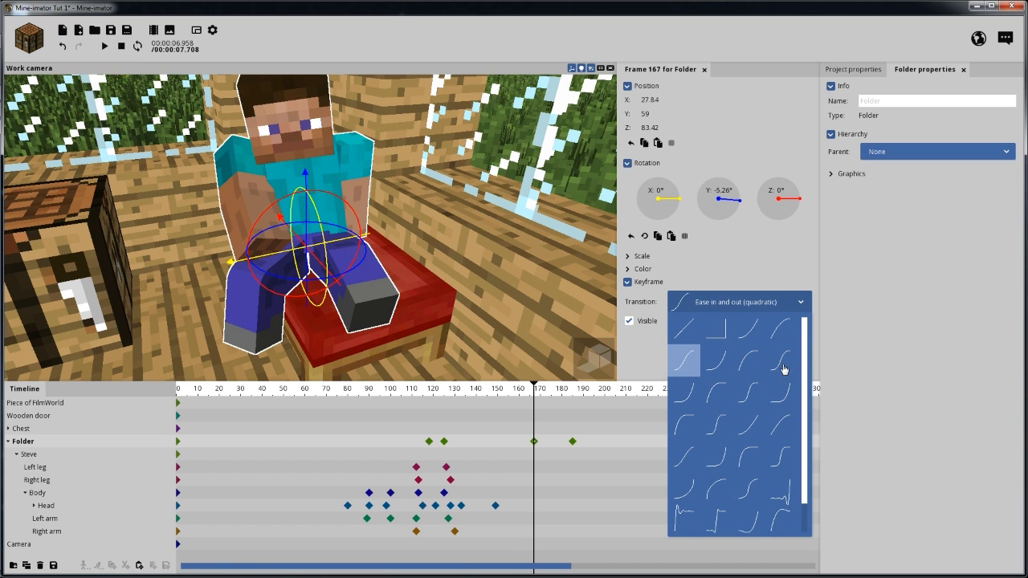
Set the transition of the Folder keyframe at frame 167 to Ease in and out (cubic) and preview the turn.
{"action": "left_click", "coordinate": [782, 363]}
{"action": "key", "text": "space"}
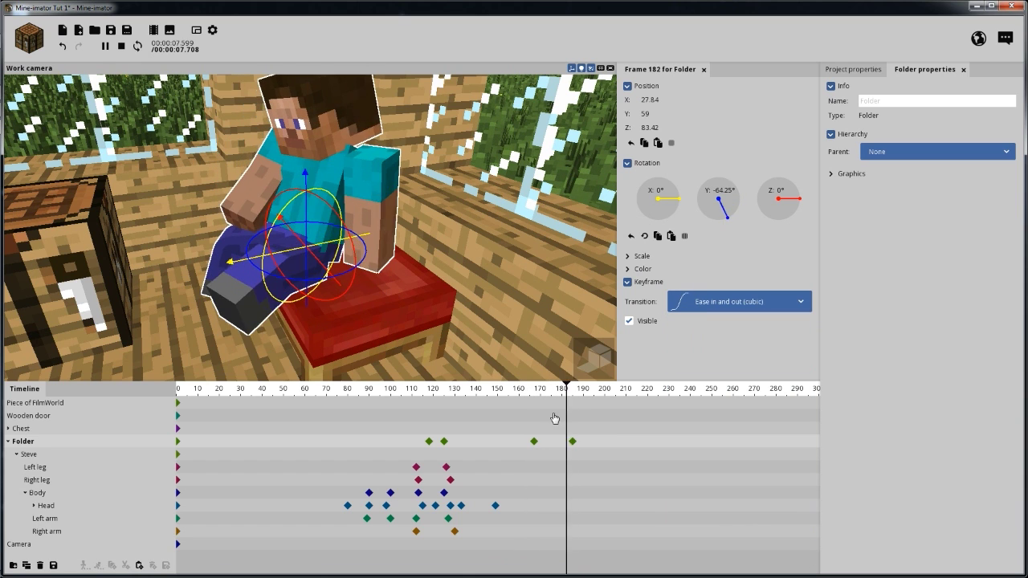
{"action": "key", "text": "space"}
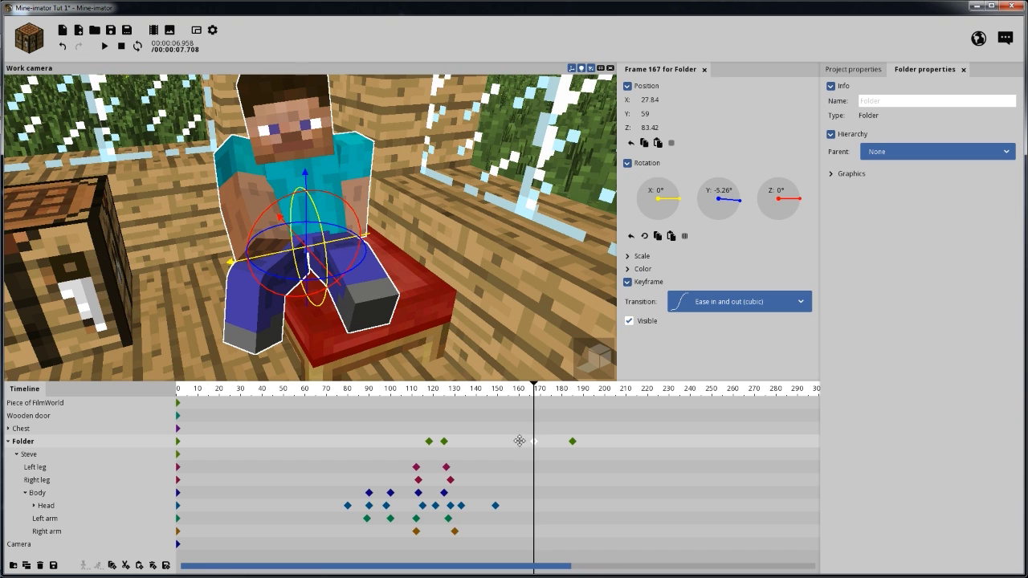
Move the Folder keyframe from frame 167 to frame 153 and play back the slower turn.
{"action": "left_click_drag", "start_coordinate": [520, 441], "coordinate": [504, 441]}
{"action": "key", "text": "space"}
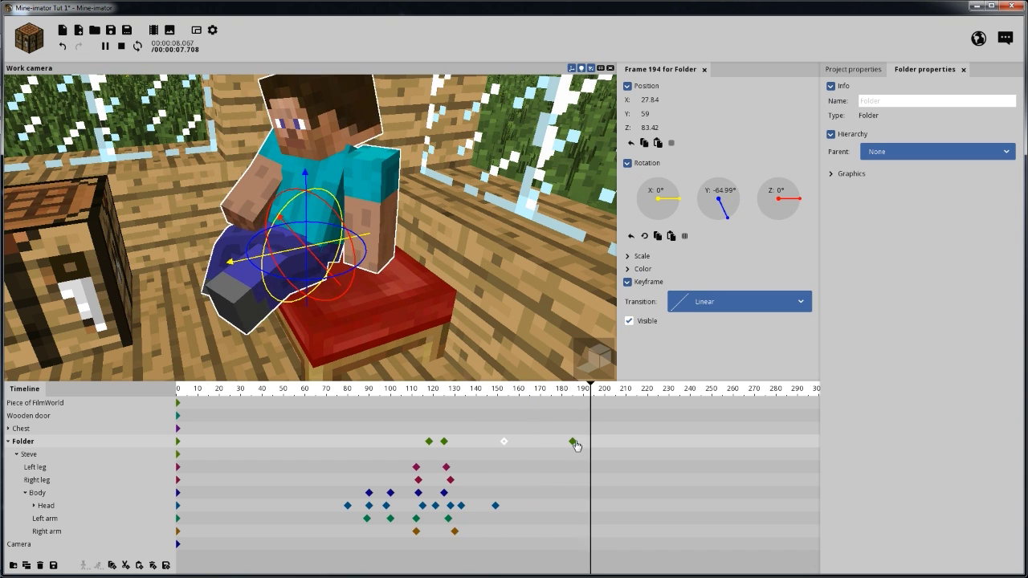
{"action": "key", "text": "space"}
{"action": "right_click_drag", "start_coordinate": [526, 369], "coordinate": [526, 369]}
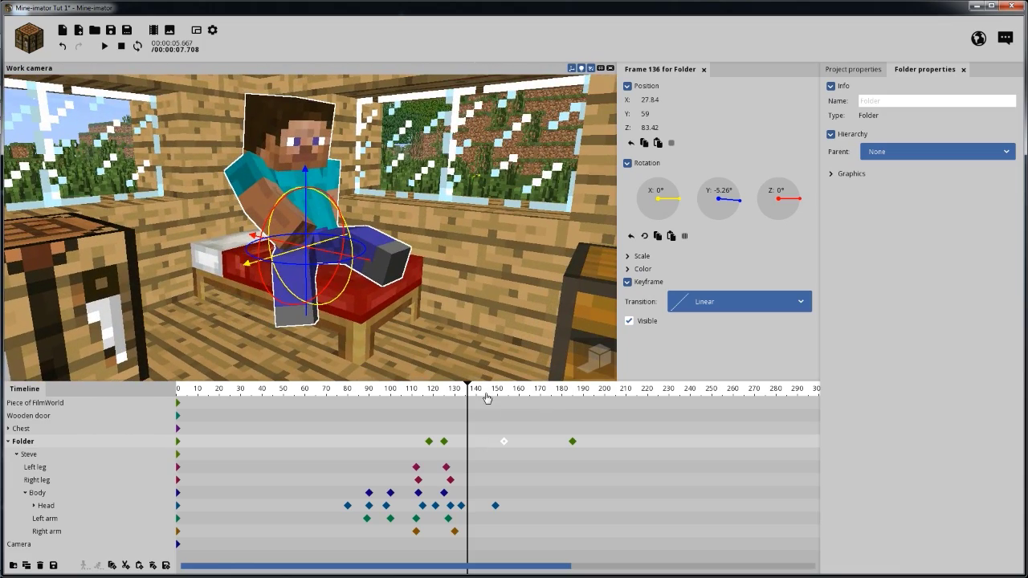
{"action": "left_click_drag", "start_coordinate": [487, 397], "coordinate": [574, 397]}
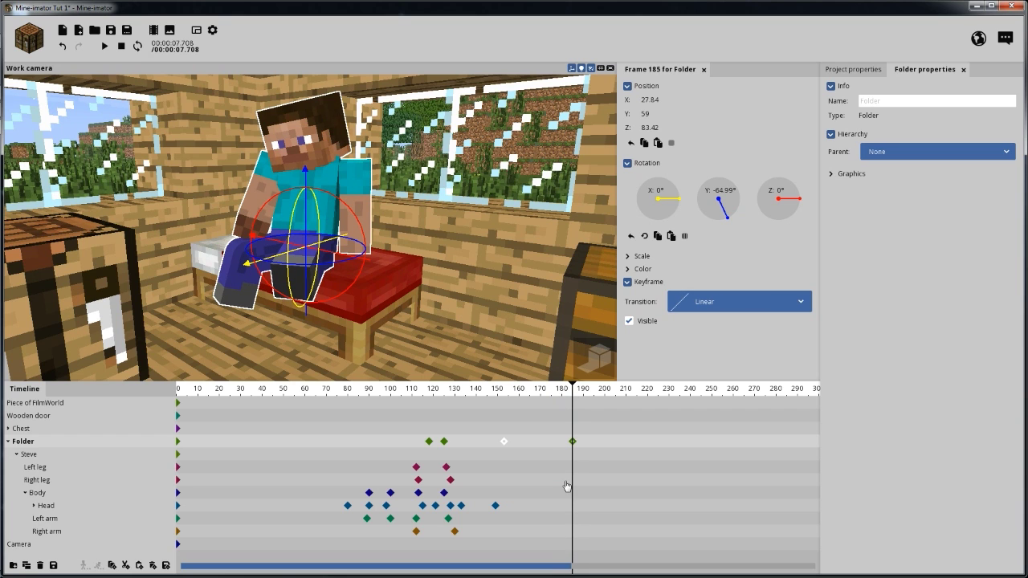
Add keyframes at frame 153 for Steve's left arm, right arm, left leg and right leg, and save the project.
{"action": "left_click", "coordinate": [504, 519]}
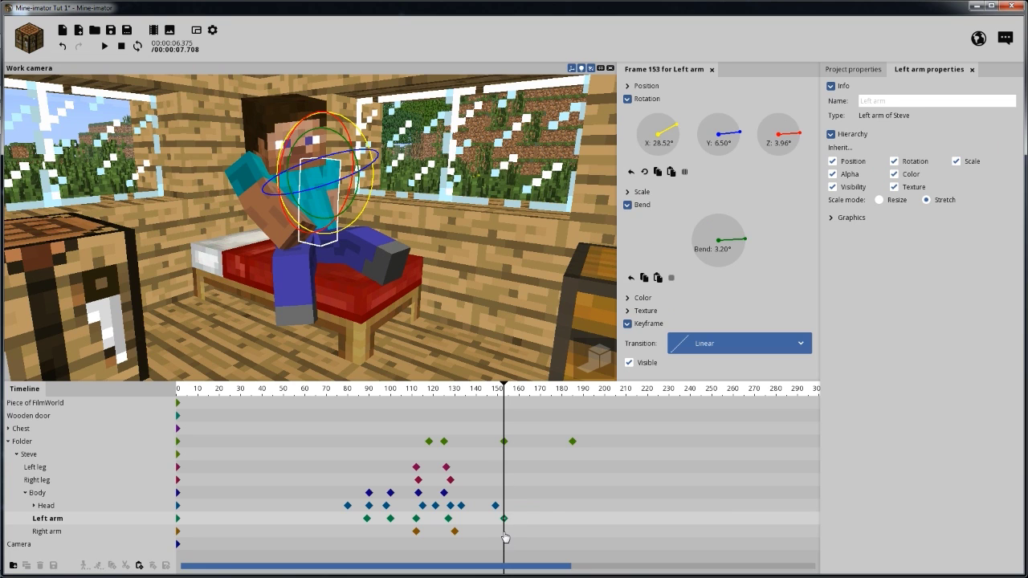
{"action": "left_click", "coordinate": [504, 532]}
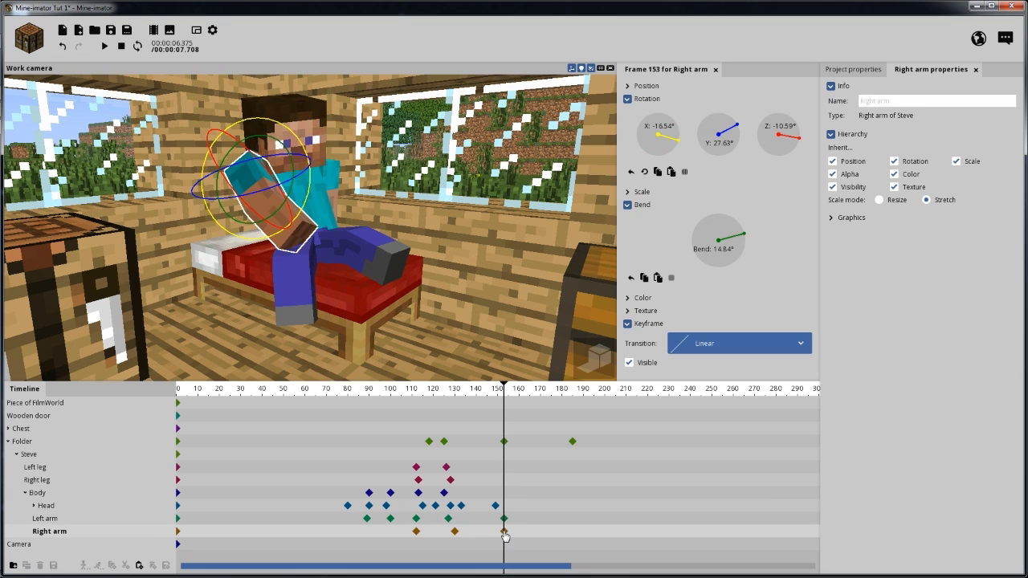
{"action": "left_click", "coordinate": [504, 467]}
{"action": "left_click", "coordinate": [503, 484]}
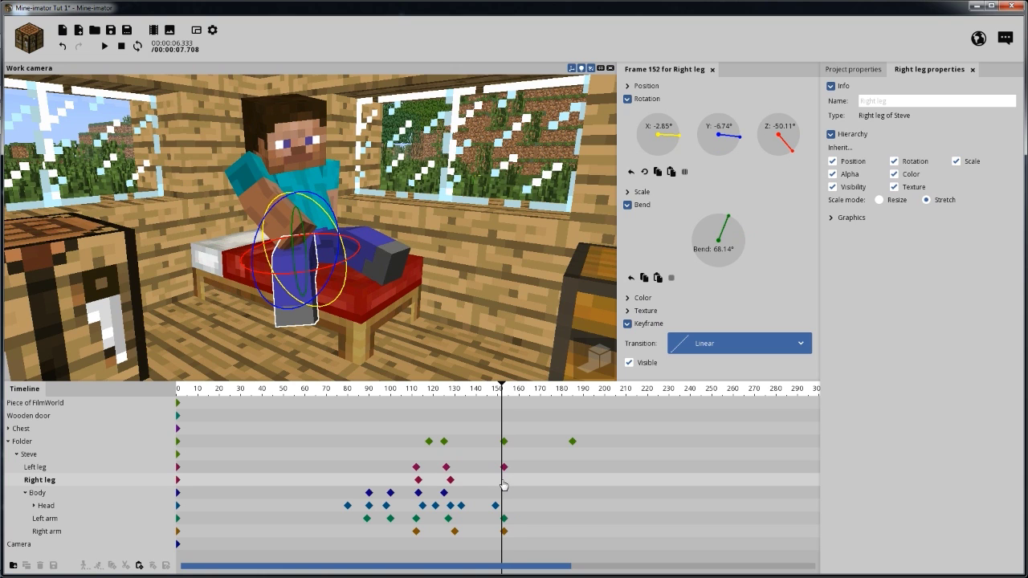
{"action": "left_click", "coordinate": [502, 481]}
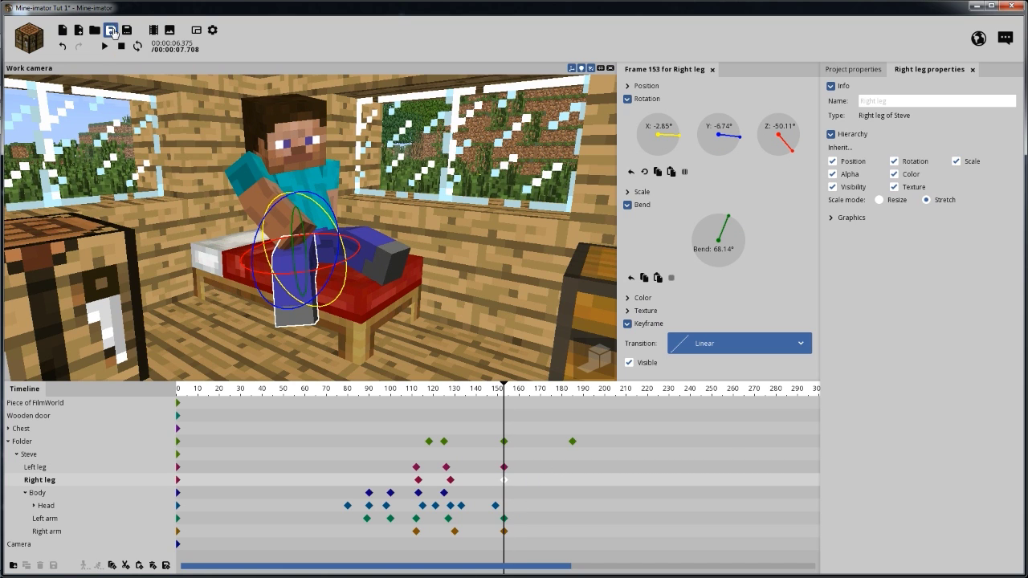
{"action": "left_click", "coordinate": [113, 32]}
Keyframe the left leg at frame 185, with X rotation about 0.75° and bend about 68.4°, so it hangs off the bed.
{"action": "left_click_drag", "start_coordinate": [486, 280], "coordinate": [587, 378]}
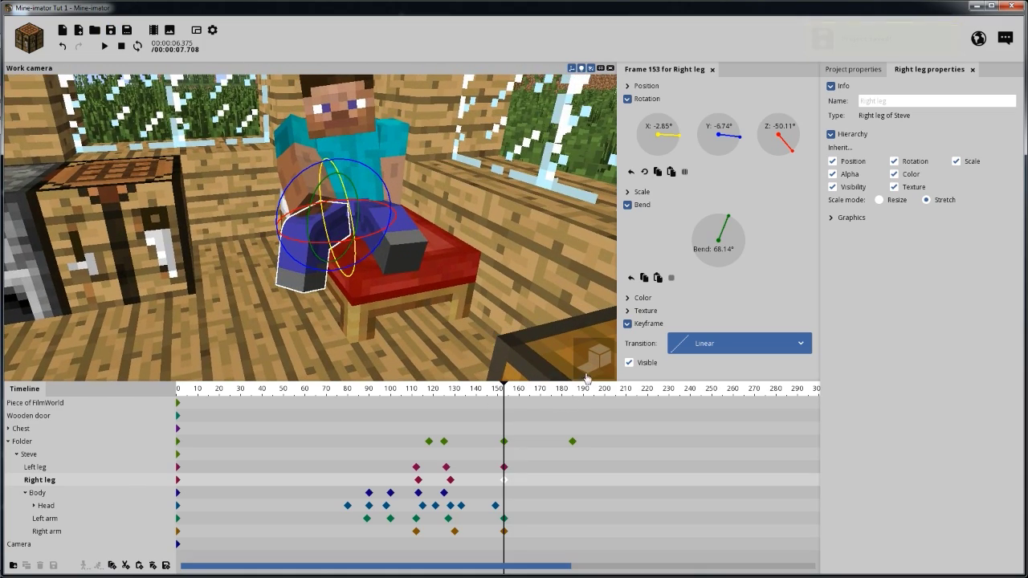
{"action": "left_click_drag", "start_coordinate": [514, 392], "coordinate": [567, 417]}
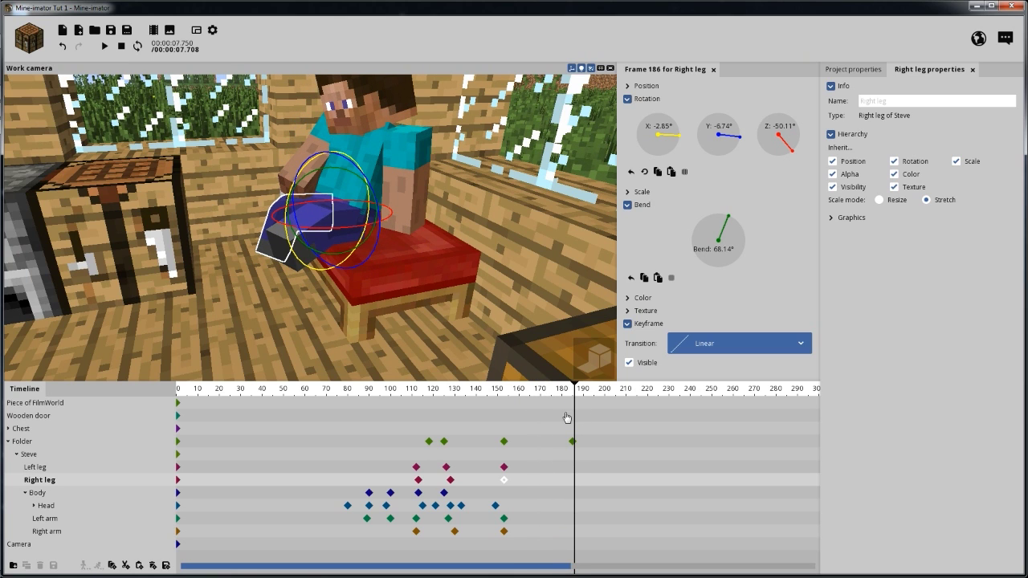
{"action": "scroll", "coordinate": [586, 443], "scroll_direction": "up", "scroll_amount": 2, "text": "ctrl"}
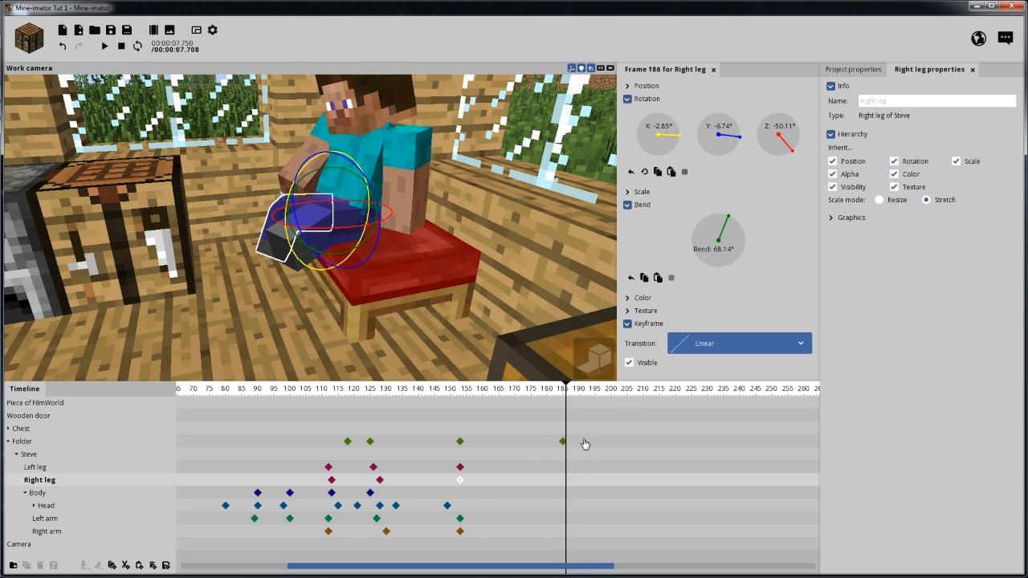
{"action": "scroll", "coordinate": [564, 448], "scroll_direction": "up", "scroll_amount": 2, "text": "ctrl"}
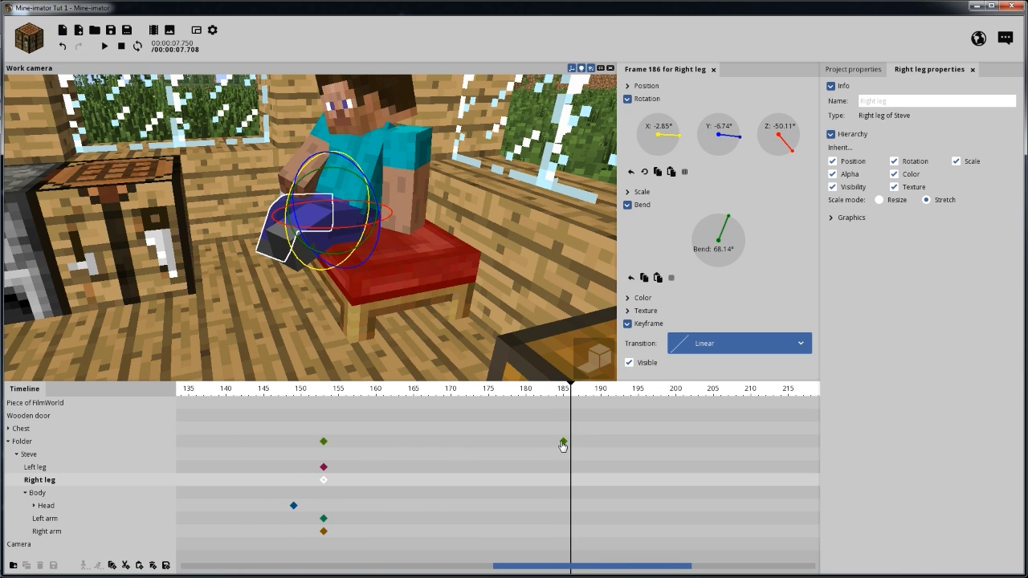
{"action": "left_click_drag", "start_coordinate": [567, 397], "coordinate": [563, 396]}
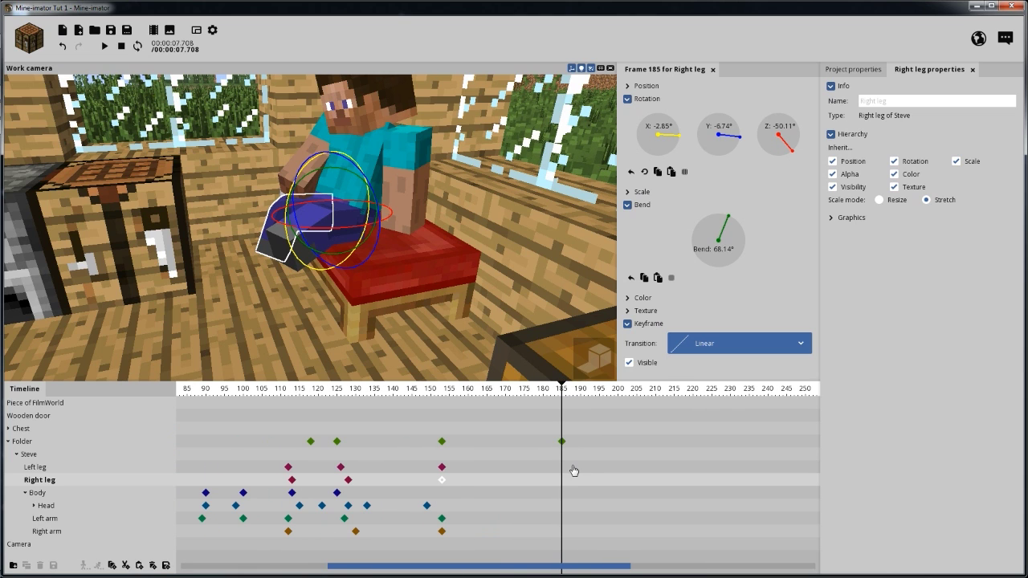
{"action": "left_click_drag", "start_coordinate": [471, 396], "coordinate": [563, 397]}
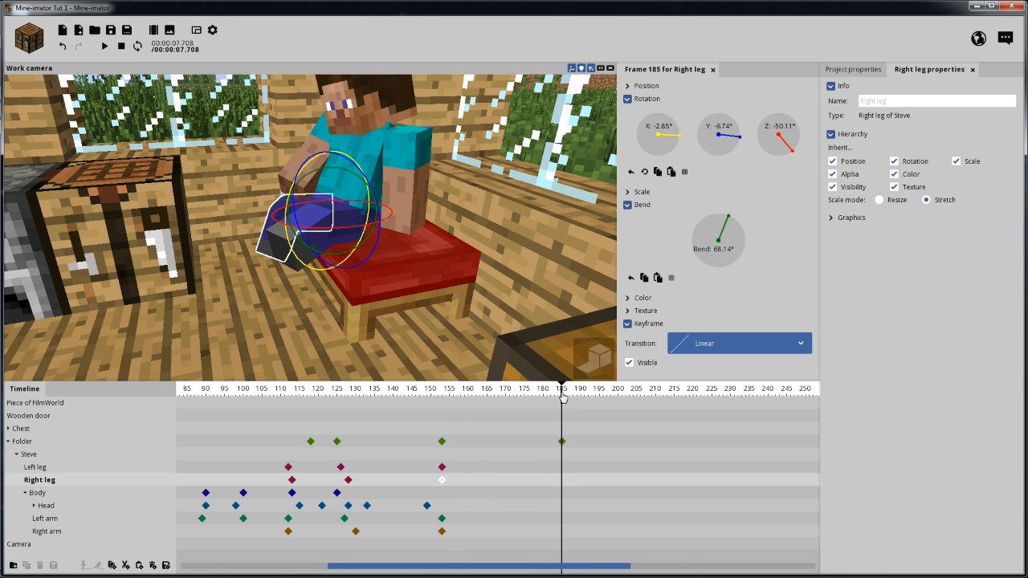
{"action": "left_click", "coordinate": [563, 467]}
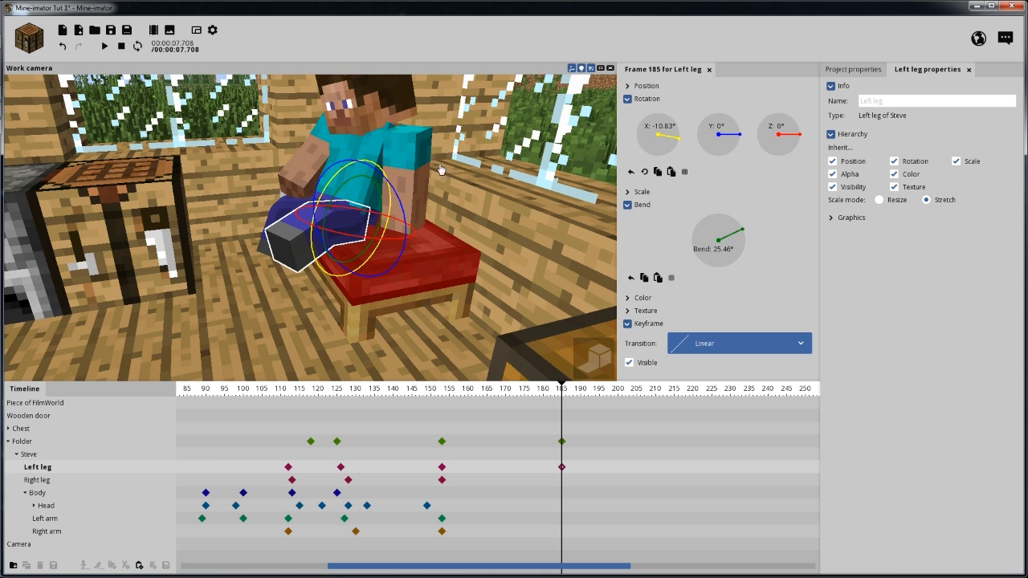
{"action": "left_click_drag", "start_coordinate": [359, 177], "coordinate": [329, 233]}
{"action": "scroll", "coordinate": [489, 233], "scroll_direction": "up", "scroll_amount": 2}
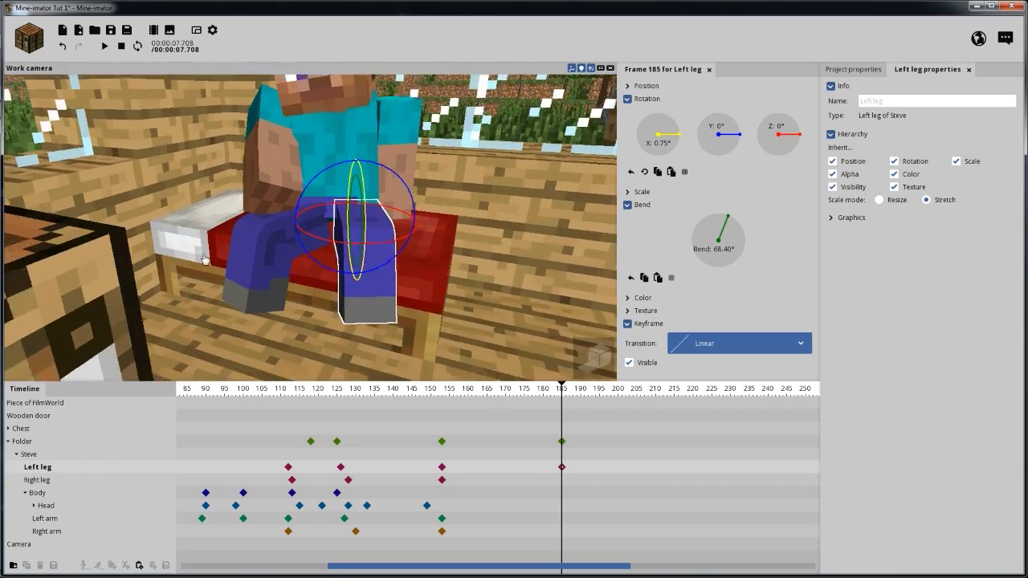
Pose the right leg at frame 185 with Y rotation about -7.33°, Z about -39.01° and bend about 88.02°, and save the project.
{"action": "right_click_drag", "start_coordinate": [489, 233], "coordinate": [497, 233]}
{"action": "left_click", "coordinate": [341, 195]}
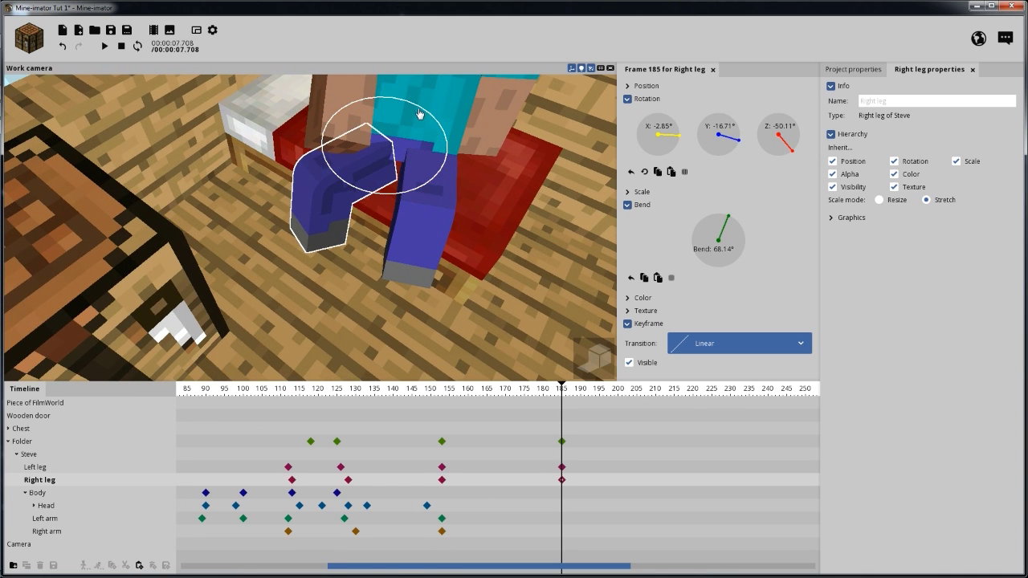
{"action": "right_click_drag", "start_coordinate": [472, 155], "coordinate": [484, 166]}
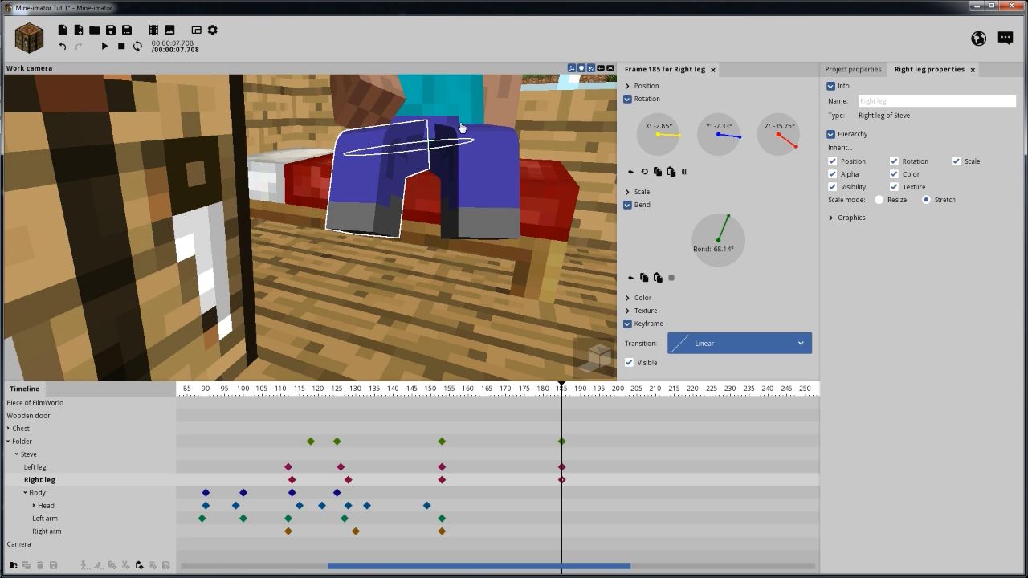
{"action": "right_click_drag", "start_coordinate": [512, 168], "coordinate": [444, 115]}
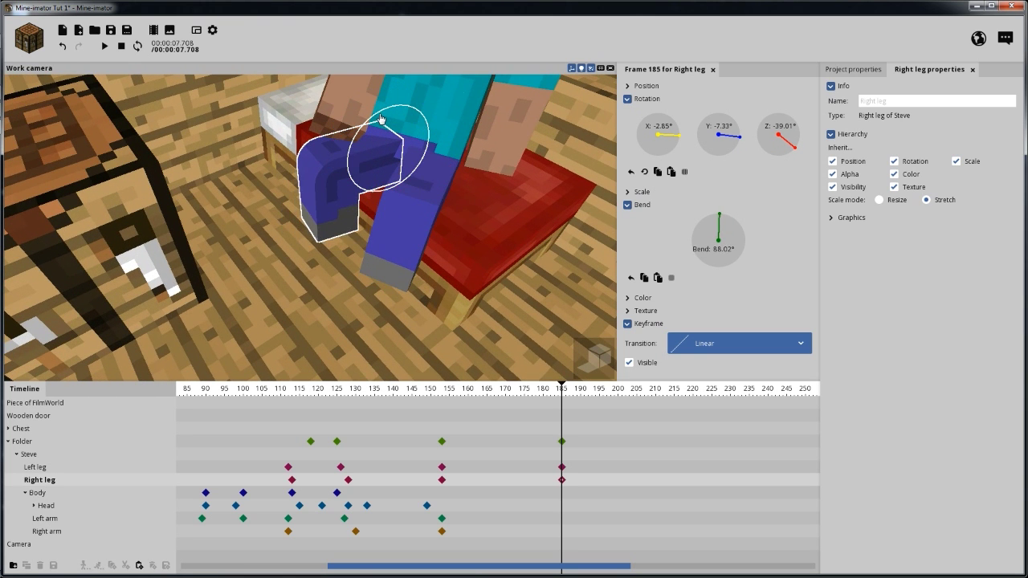
{"action": "left_click_drag", "start_coordinate": [381, 119], "coordinate": [381, 119]}
{"action": "right_click_drag", "start_coordinate": [489, 239], "coordinate": [292, 126]}
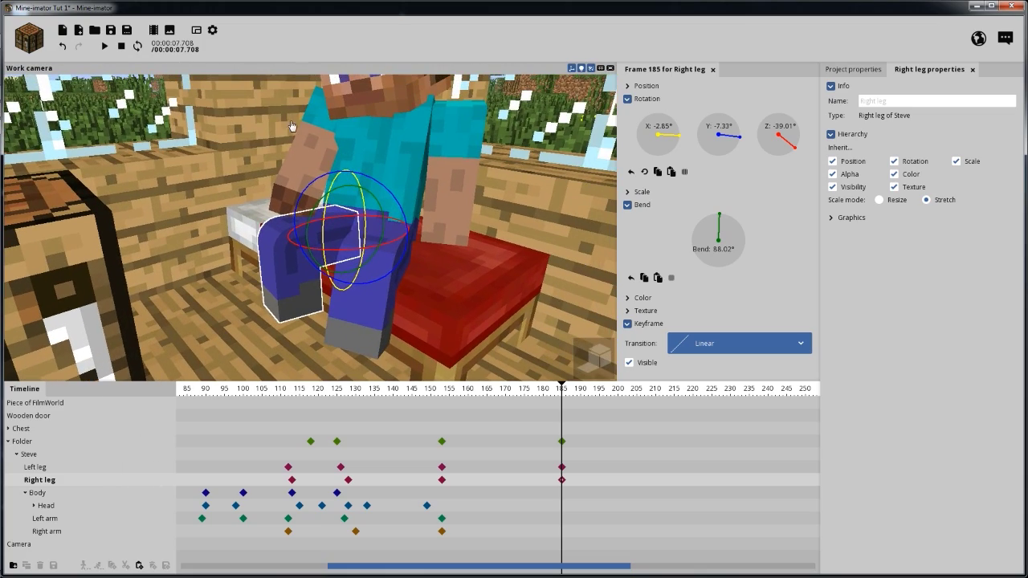
{"action": "left_click", "coordinate": [113, 32]}
Rotate the left leg at frame 185 to about -2.74° on Y and play back the leg movement from frame 148.
{"action": "right_click_drag", "start_coordinate": [309, 228], "coordinate": [308, 228]}
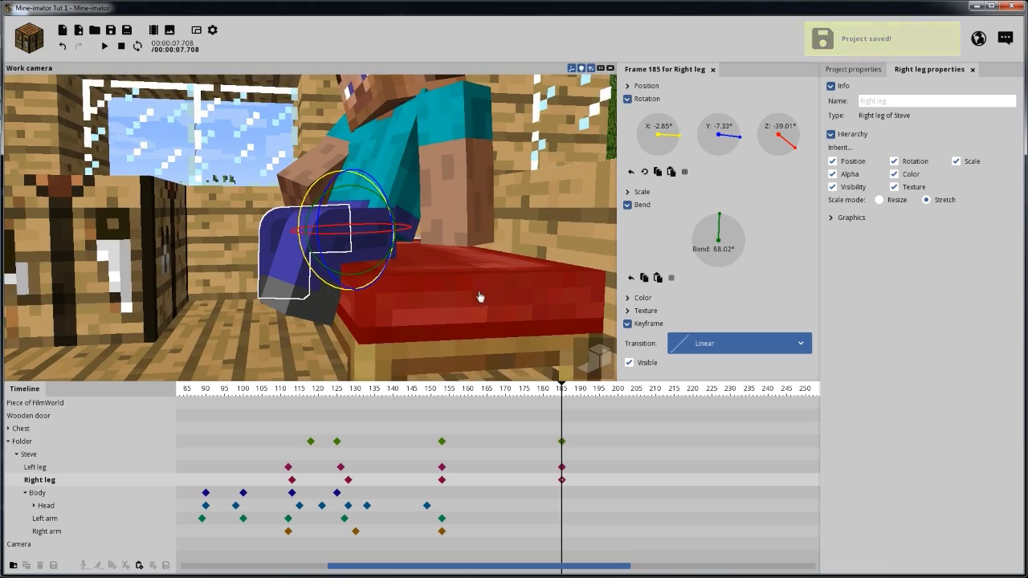
{"action": "left_click_drag", "start_coordinate": [461, 283], "coordinate": [462, 284]}
{"action": "right_click_drag", "start_coordinate": [422, 274], "coordinate": [421, 275]}
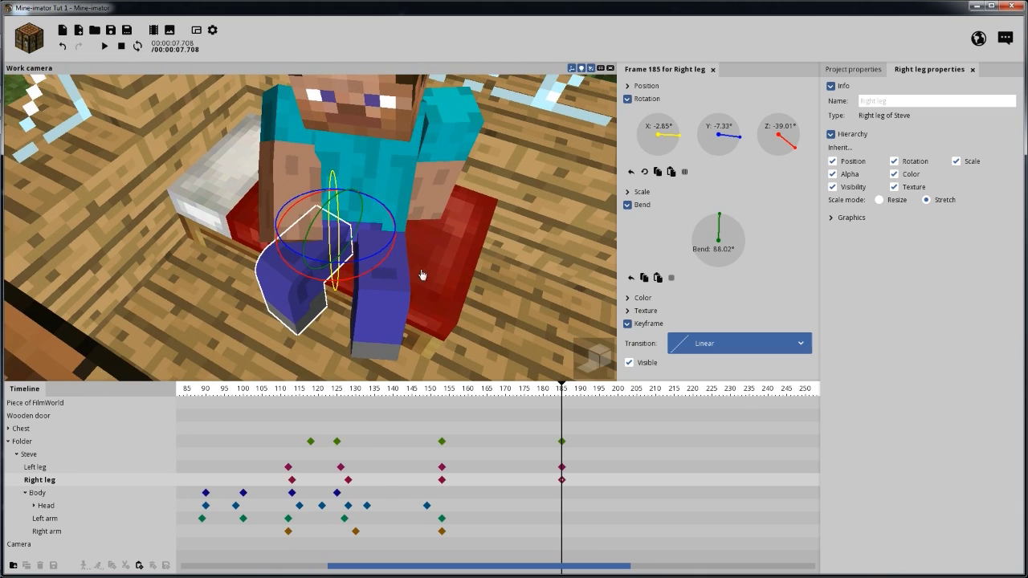
{"action": "left_click", "coordinate": [396, 295]}
{"action": "right_click_drag", "start_coordinate": [496, 305], "coordinate": [495, 305]}
{"action": "right_click_drag", "start_coordinate": [459, 180], "coordinate": [454, 183]}
{"action": "left_click_drag", "start_coordinate": [454, 183], "coordinate": [465, 193]}
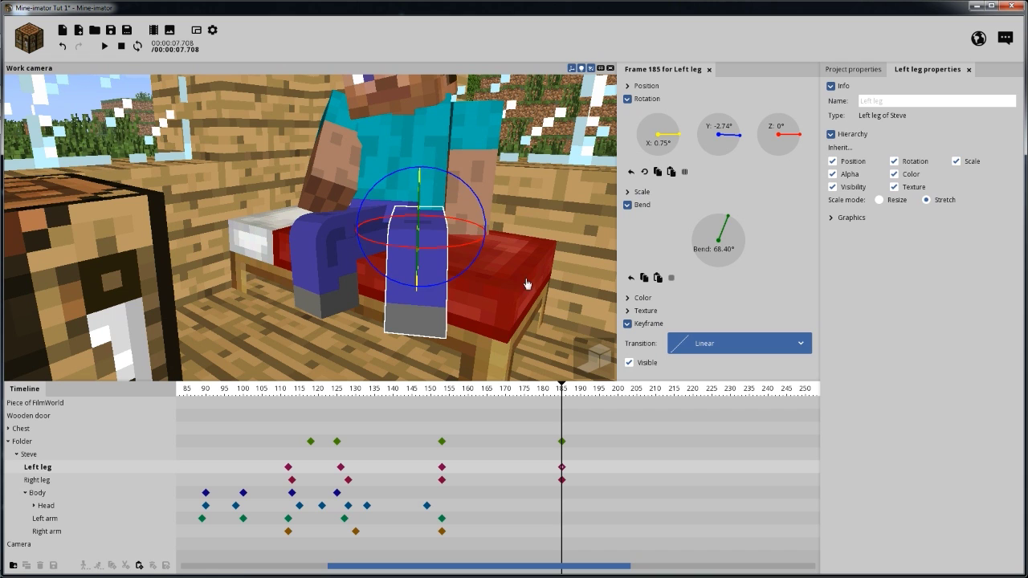
{"action": "left_click", "coordinate": [514, 402]}
{"action": "left_click", "coordinate": [423, 388]}
{"action": "key", "text": "space"}
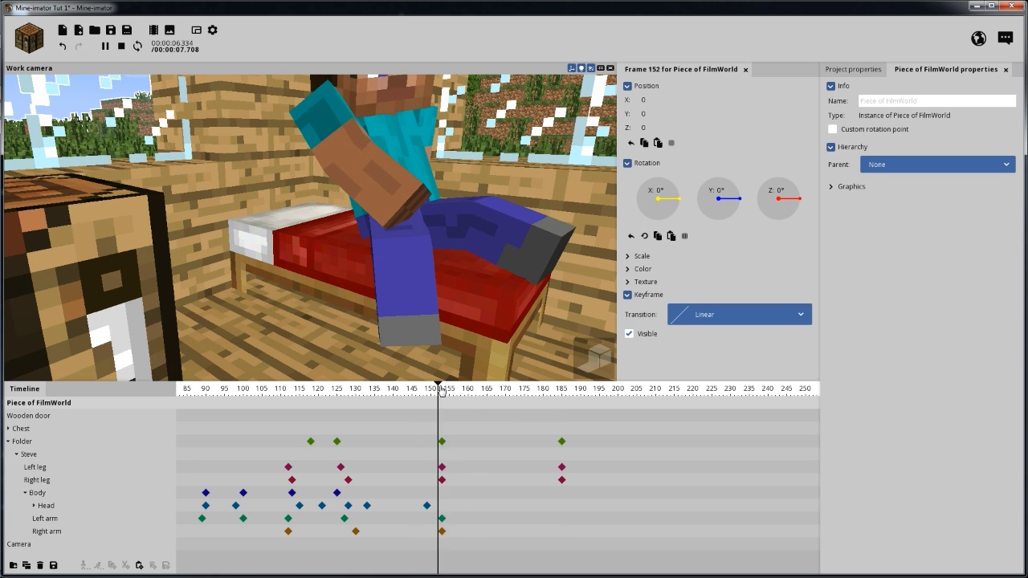
{"action": "key", "text": "space"}
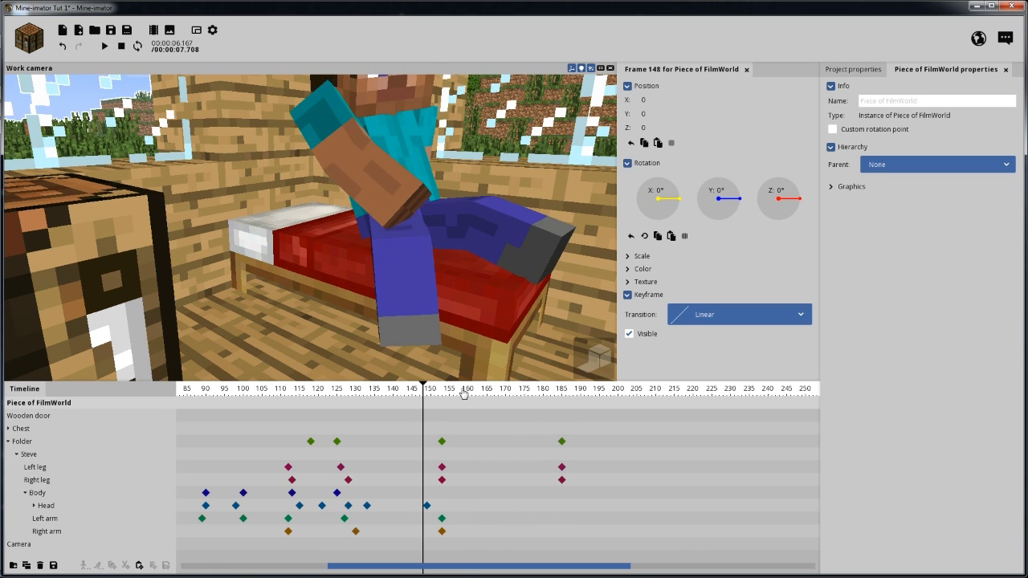
Try the Ease in (quint) transition on the left leg's keyframe at frame 153 and preview the motion.
{"action": "left_click_drag", "start_coordinate": [463, 394], "coordinate": [493, 393]}
{"action": "left_click", "coordinate": [441, 467]}
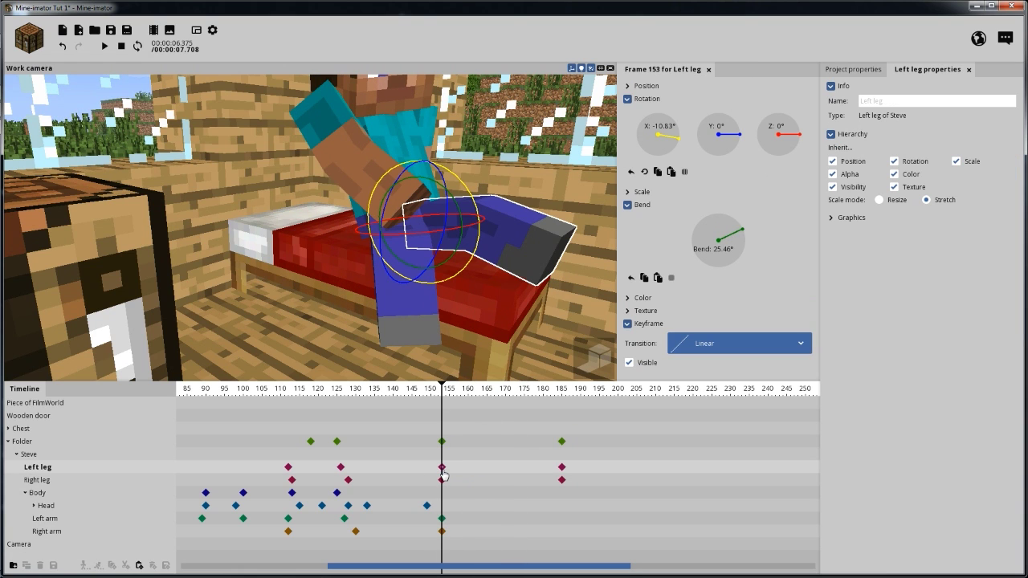
{"action": "left_click", "coordinate": [734, 344]}
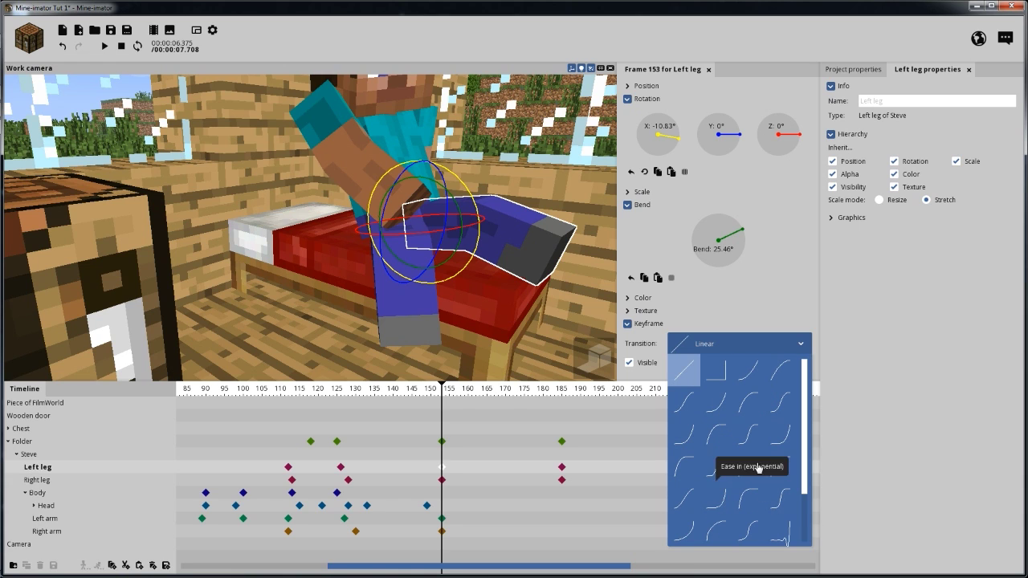
{"action": "left_click", "coordinate": [780, 434]}
{"action": "left_click_drag", "start_coordinate": [450, 391], "coordinate": [421, 390]}
{"action": "key", "text": "space"}
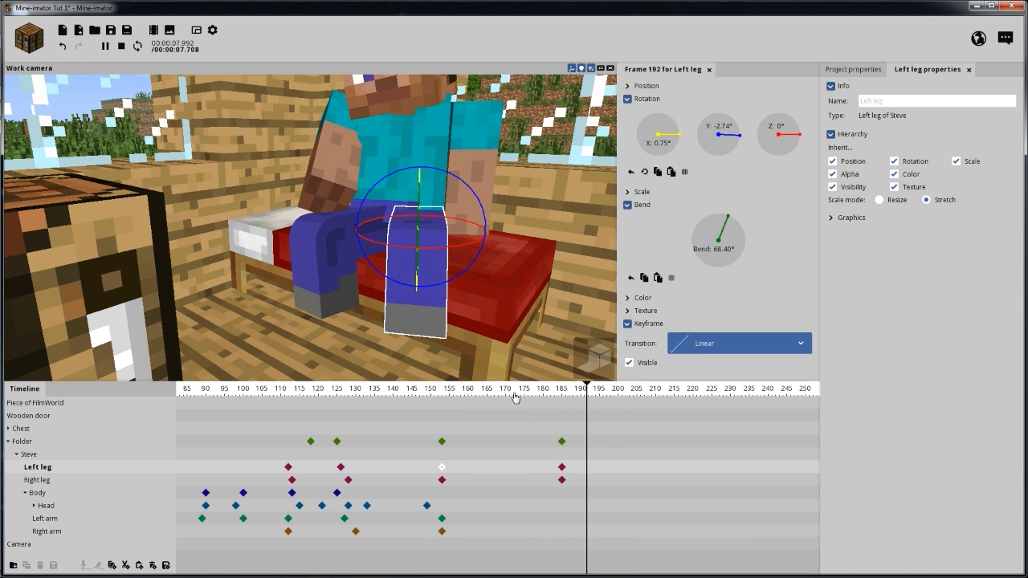
{"action": "key", "text": "space"}
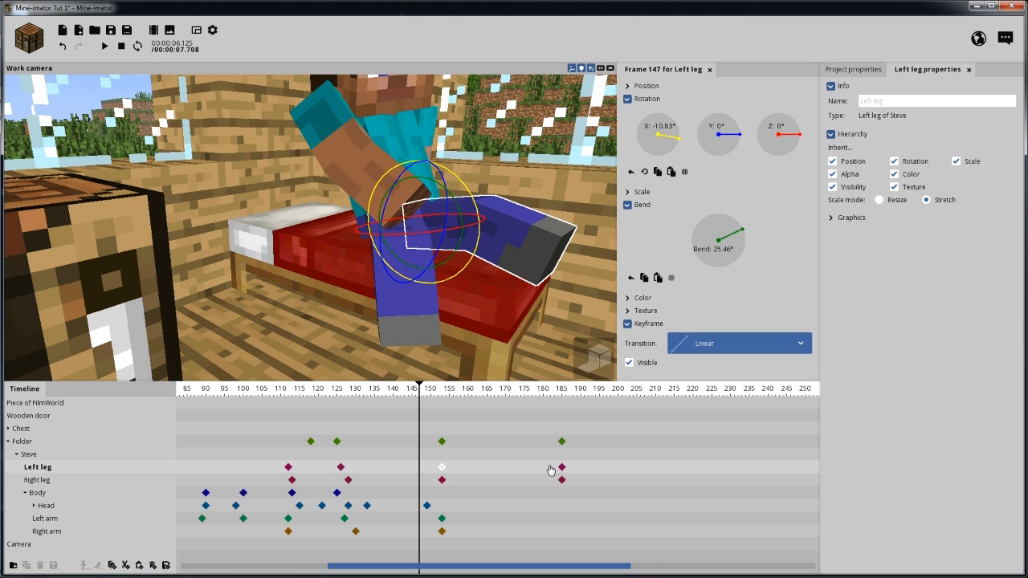
Set the transition of the left leg's keyframe at frame 153 to Ease in (cubic) and play back the motion.
{"action": "middle_click_drag", "start_coordinate": [519, 371], "coordinate": [521, 461]}
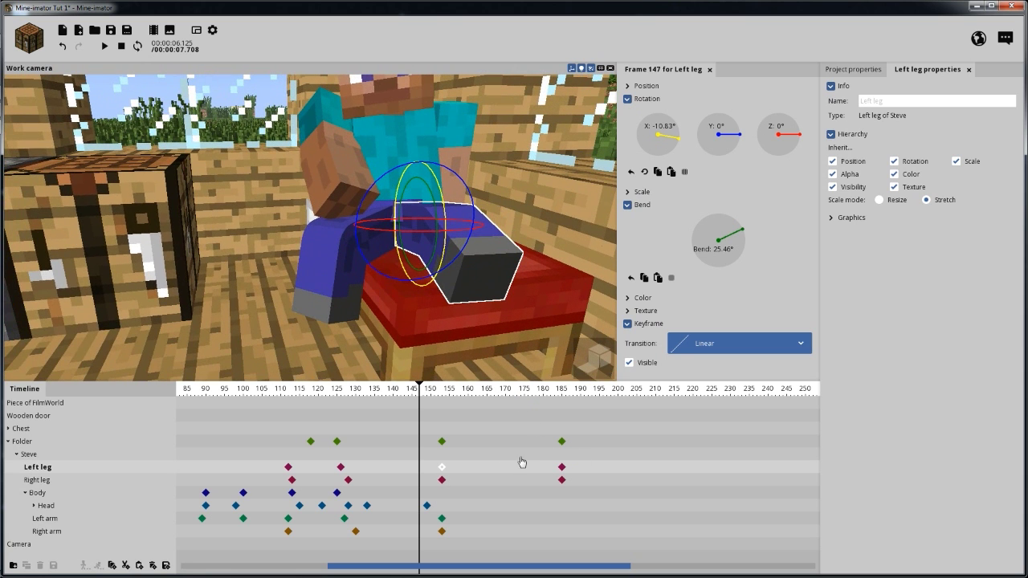
{"action": "left_click", "coordinate": [702, 352]}
{"action": "left_click", "coordinate": [446, 473]}
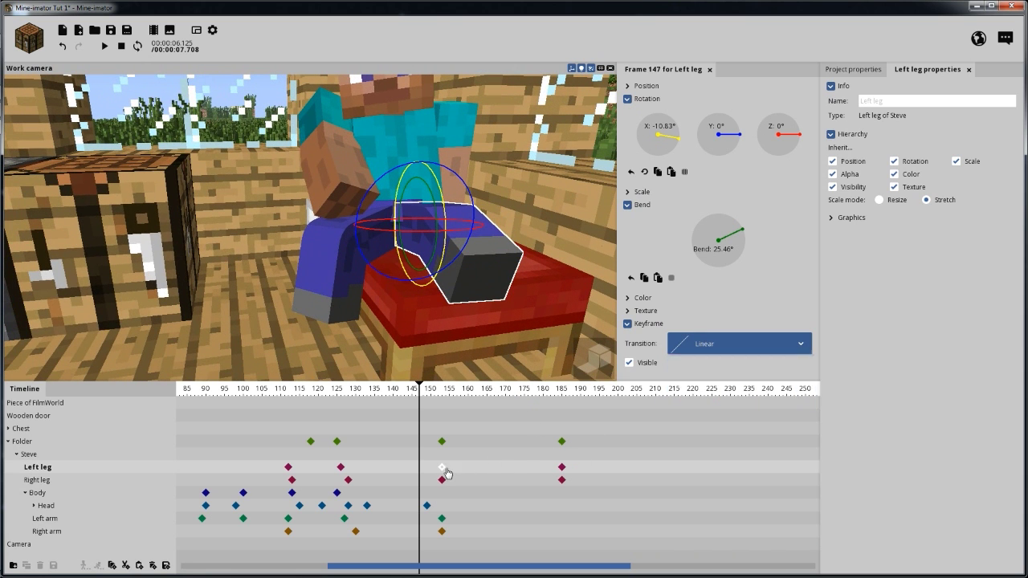
{"action": "left_click", "coordinate": [442, 471]}
{"action": "left_click", "coordinate": [681, 344]}
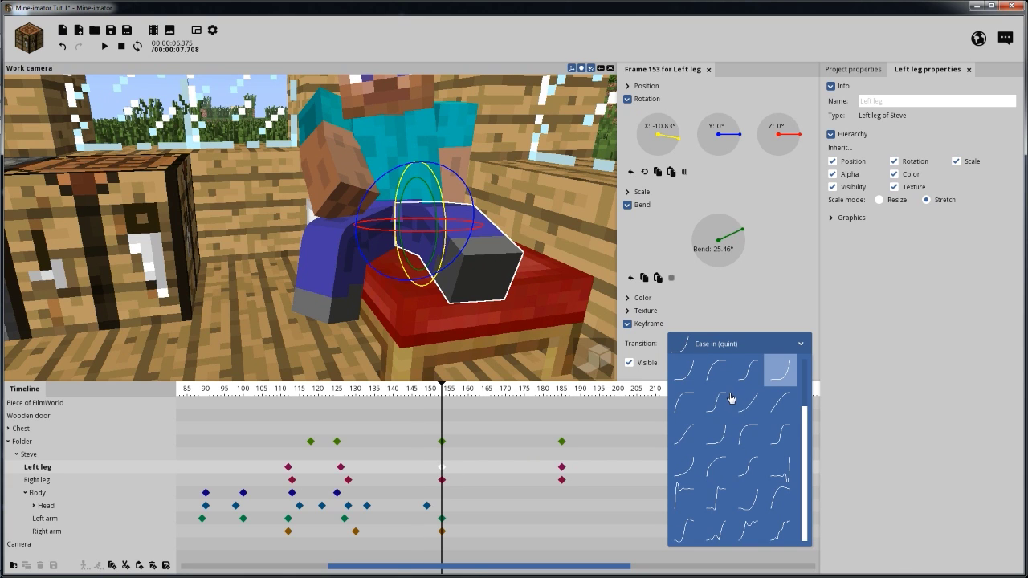
{"action": "scroll", "coordinate": [733, 399], "scroll_direction": "up", "scroll_amount": 2}
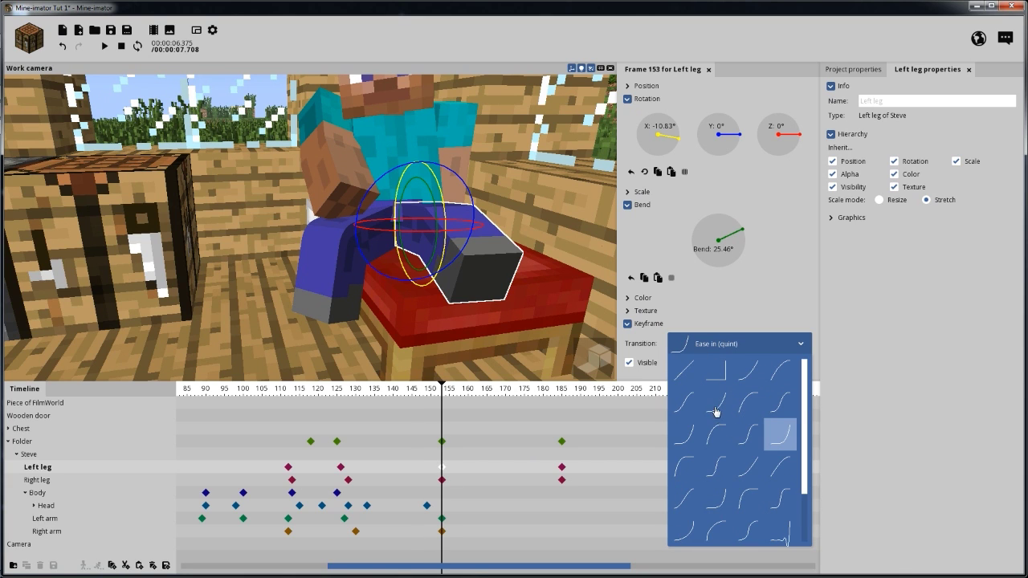
{"action": "left_click", "coordinate": [716, 412]}
{"action": "left_click", "coordinate": [431, 392]}
{"action": "key", "text": "space"}
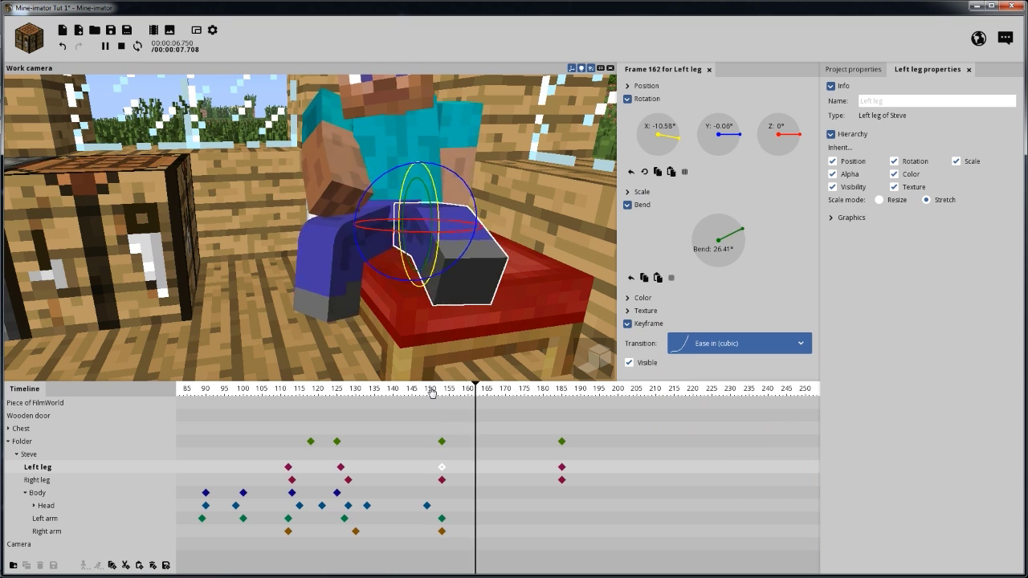
Try the Ease in (quadratic) transition on the right leg's keyframe at frame 153 and preview the motion from frame 150.
{"action": "key", "text": "space"}
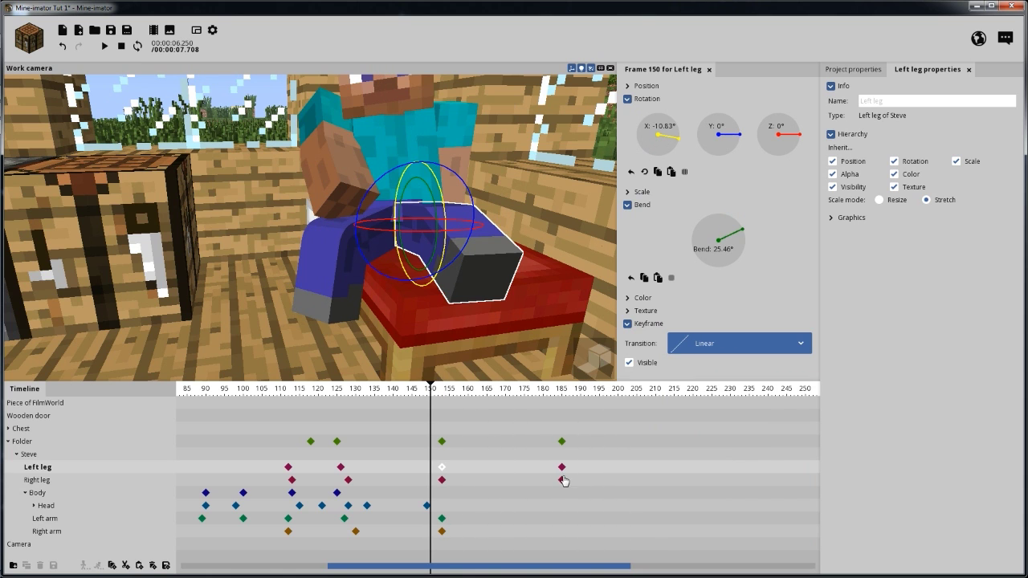
{"action": "key", "text": "space"}
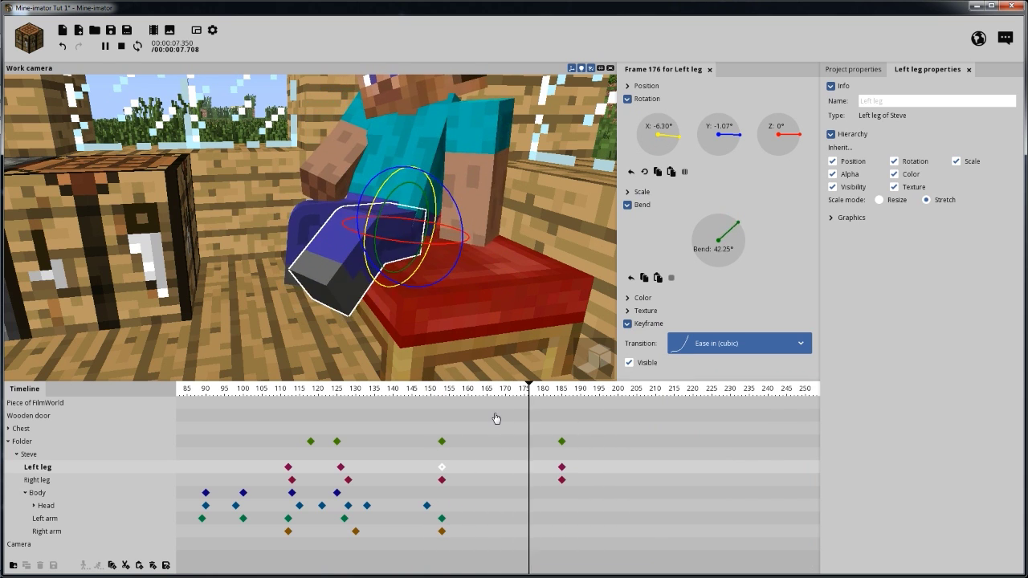
{"action": "left_click", "coordinate": [442, 480]}
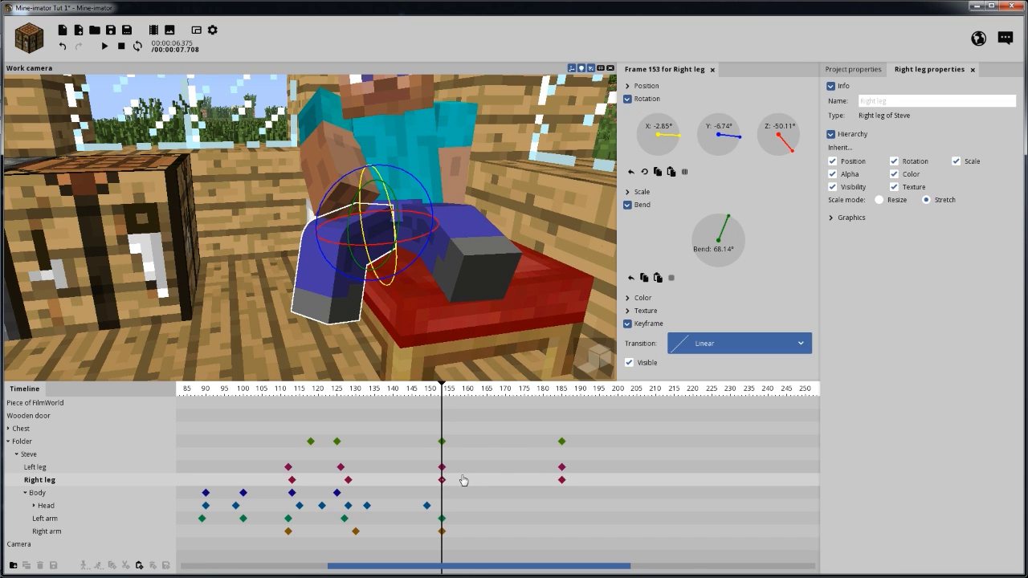
{"action": "left_click", "coordinate": [697, 341]}
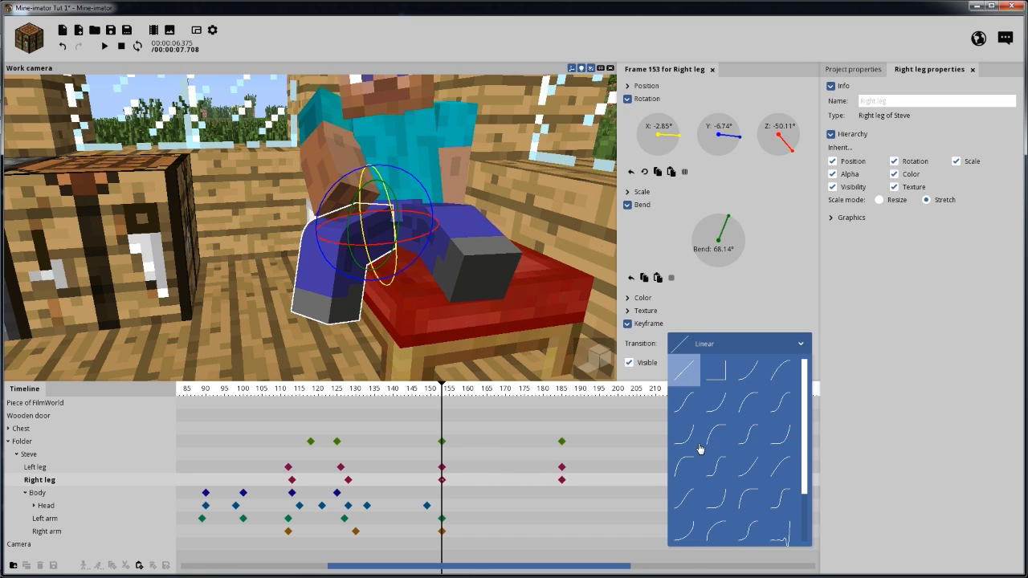
{"action": "left_click", "coordinate": [743, 377]}
{"action": "left_click", "coordinate": [431, 392]}
{"action": "key", "text": "space"}
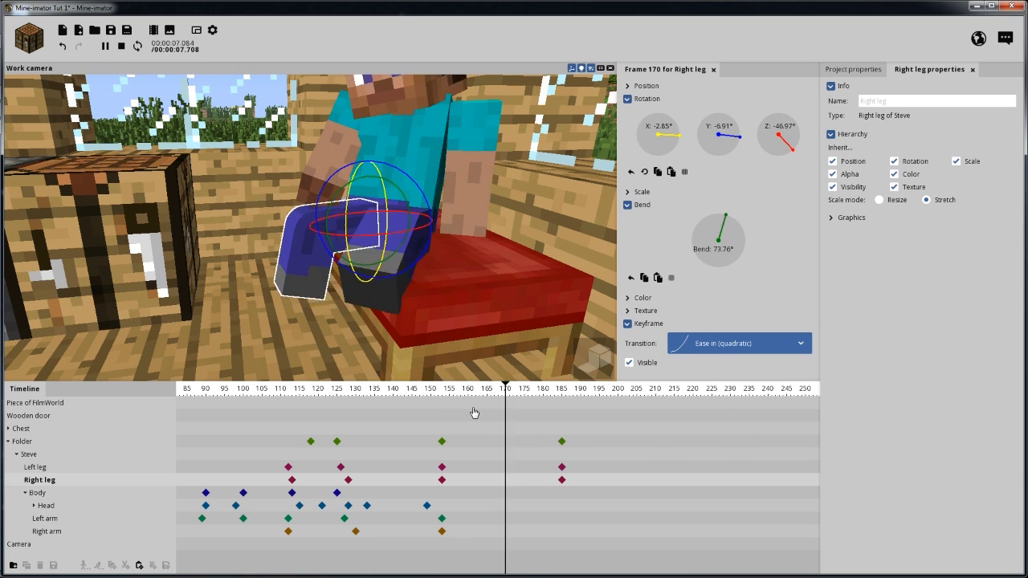
{"action": "key", "text": "space"}
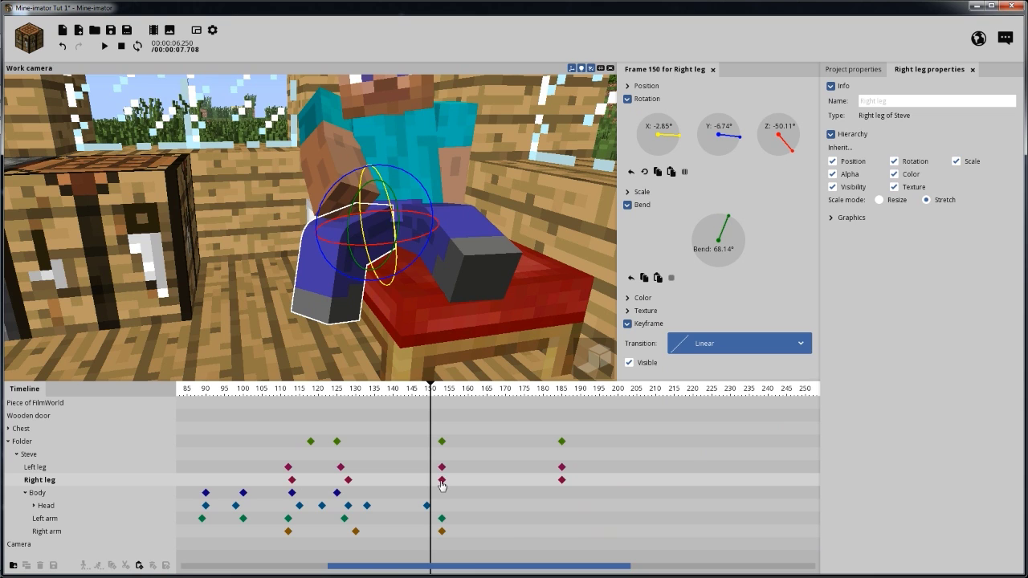
Set the right leg's frame 153 keyframe transition to Ease in and out (quadratic), preview the motion and save the project.
{"action": "left_click", "coordinate": [440, 480]}
{"action": "left_click", "coordinate": [729, 351]}
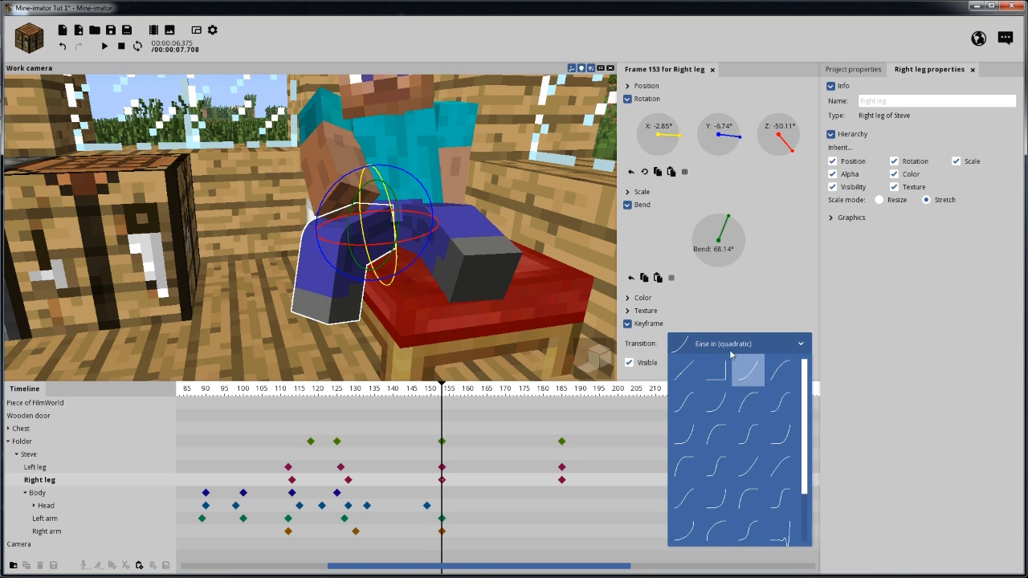
{"action": "left_click", "coordinate": [685, 406]}
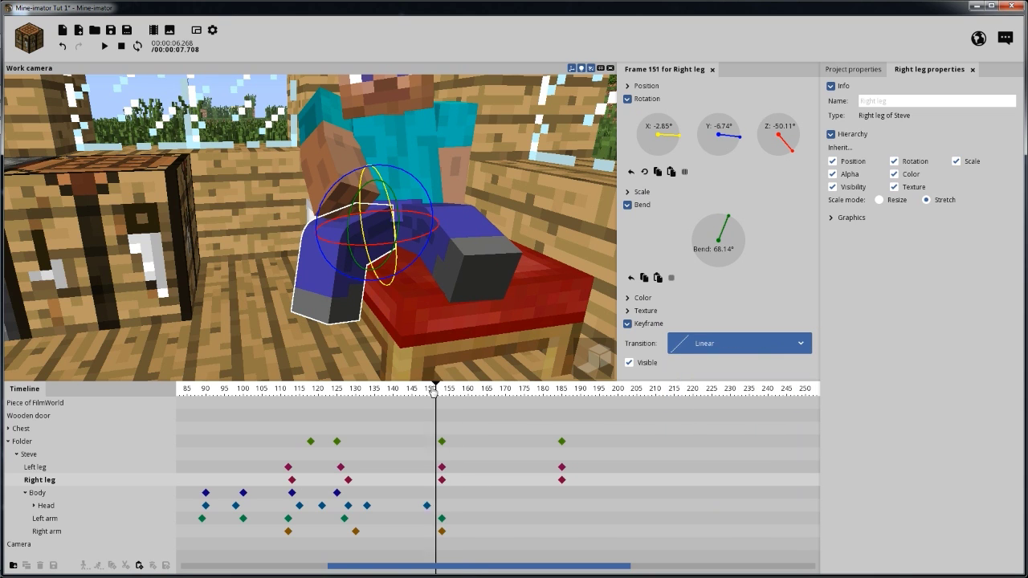
{"action": "key", "text": "space"}
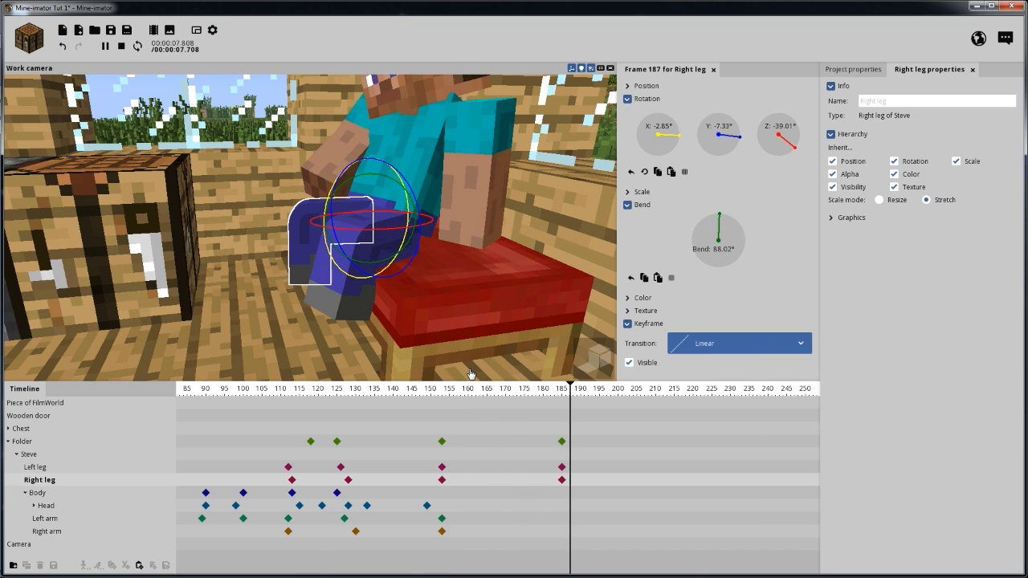
{"action": "left_click", "coordinate": [427, 389]}
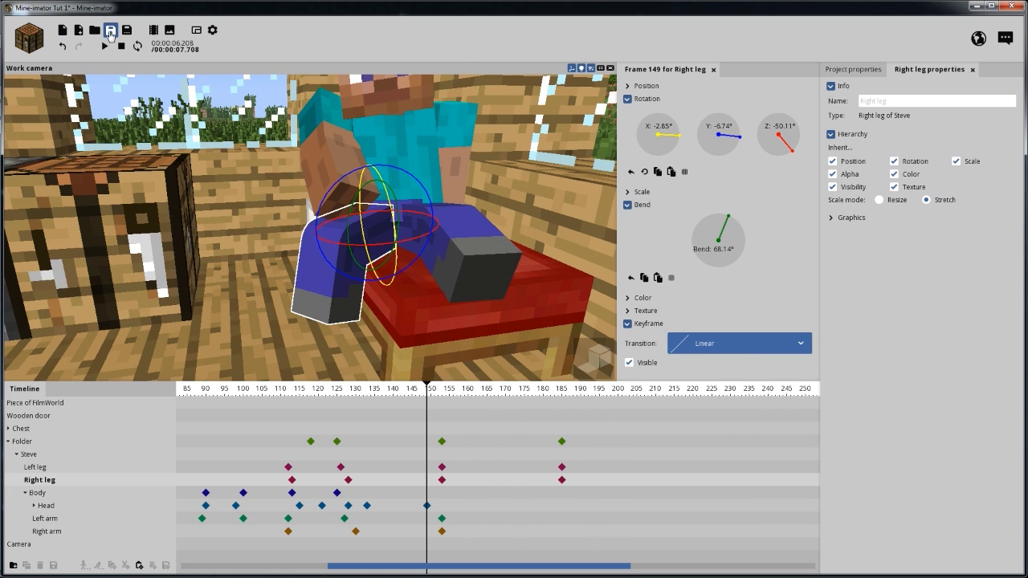
{"action": "left_click", "coordinate": [111, 30]}
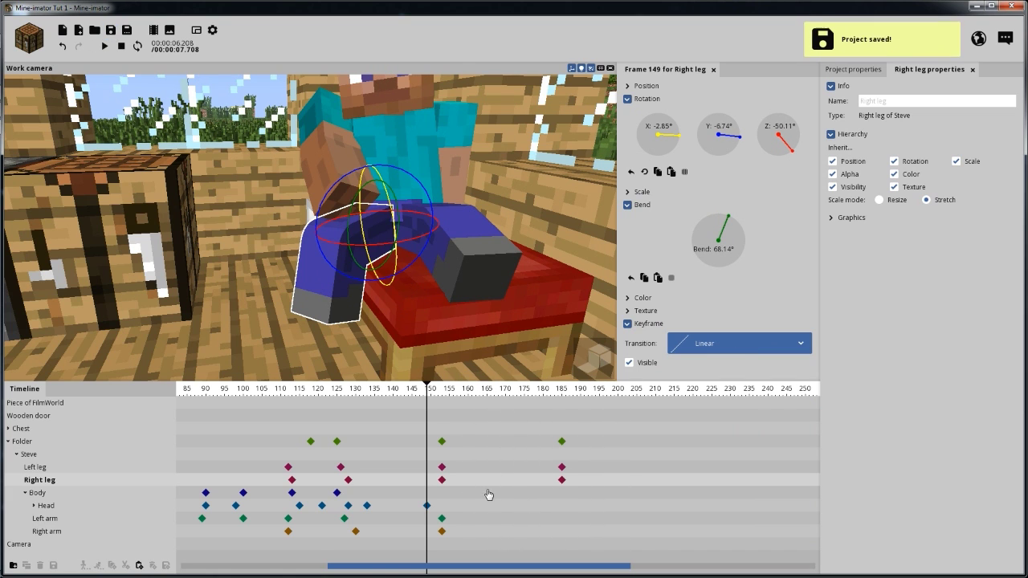
Set the left leg's keyframe at frame 153 to the Ease in and out (cubic) transition and play it from frame 150.
{"action": "left_click", "coordinate": [442, 468]}
{"action": "left_click", "coordinate": [718, 342]}
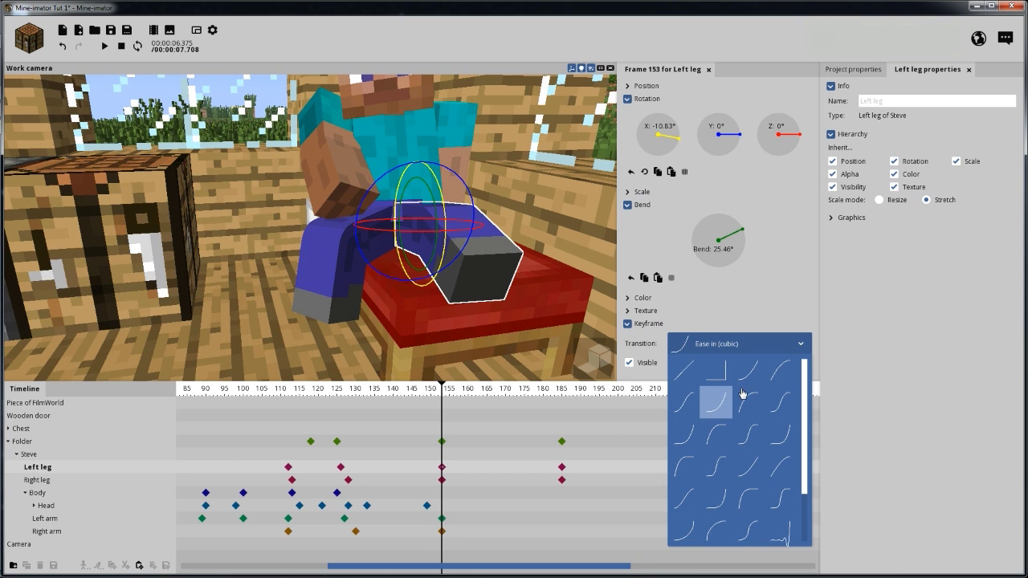
{"action": "left_click", "coordinate": [776, 412]}
{"action": "left_click_drag", "start_coordinate": [444, 393], "coordinate": [430, 392]}
{"action": "key", "text": "space"}
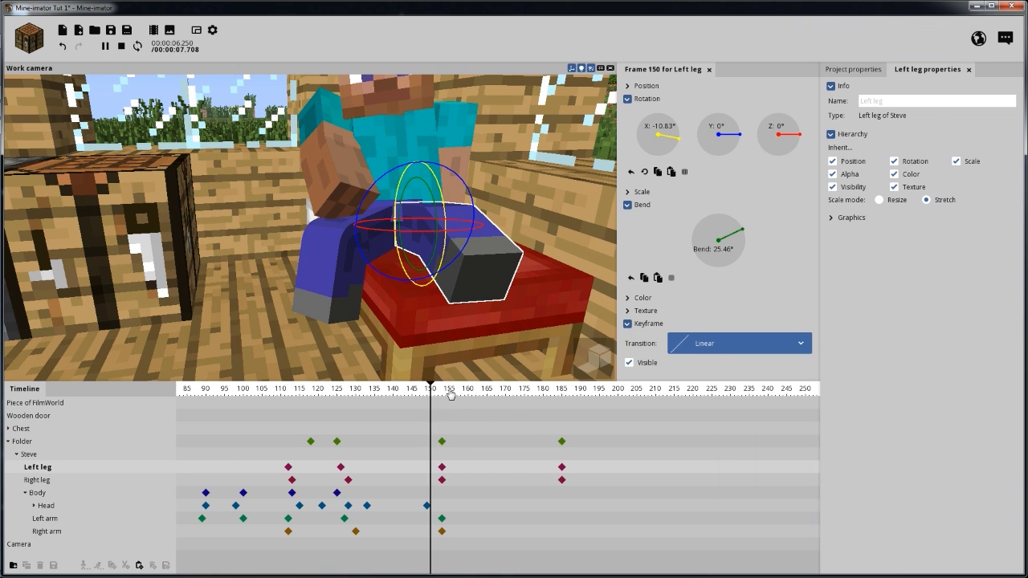
{"action": "key", "text": "space"}
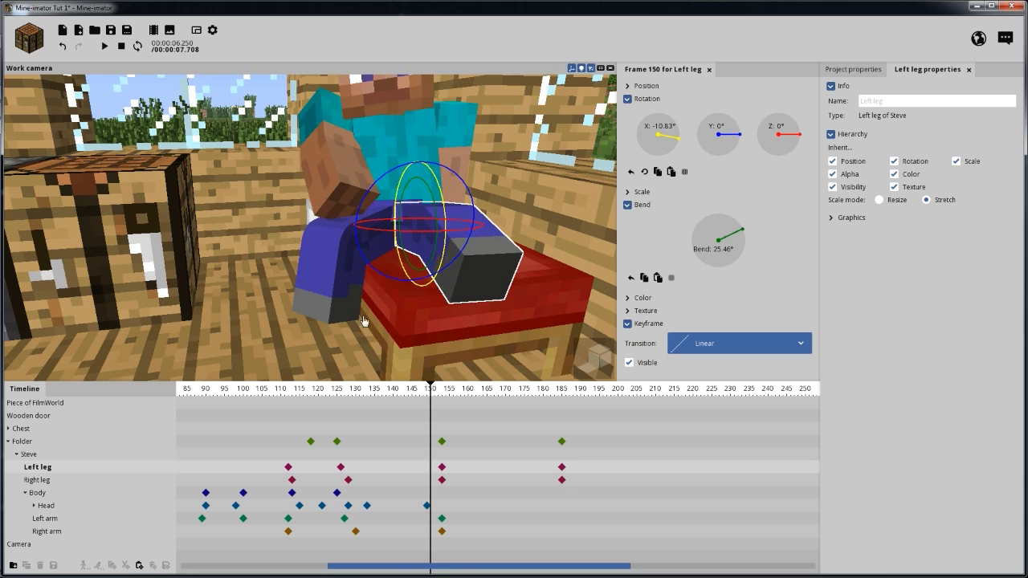
Copy the left leg's keyframe from frame 153 to frame 170 and play back the motion.
{"action": "mouse_move", "coordinate": [362, 318]}
{"action": "left_mouse_down"}
{"action": "mouse_move", "coordinate": [482, 309]}
{"action": "mouse_move", "coordinate": [351, 318]}
{"action": "left_mouse_up"}
{"action": "right_click_drag", "start_coordinate": [488, 319], "coordinate": [508, 297]}
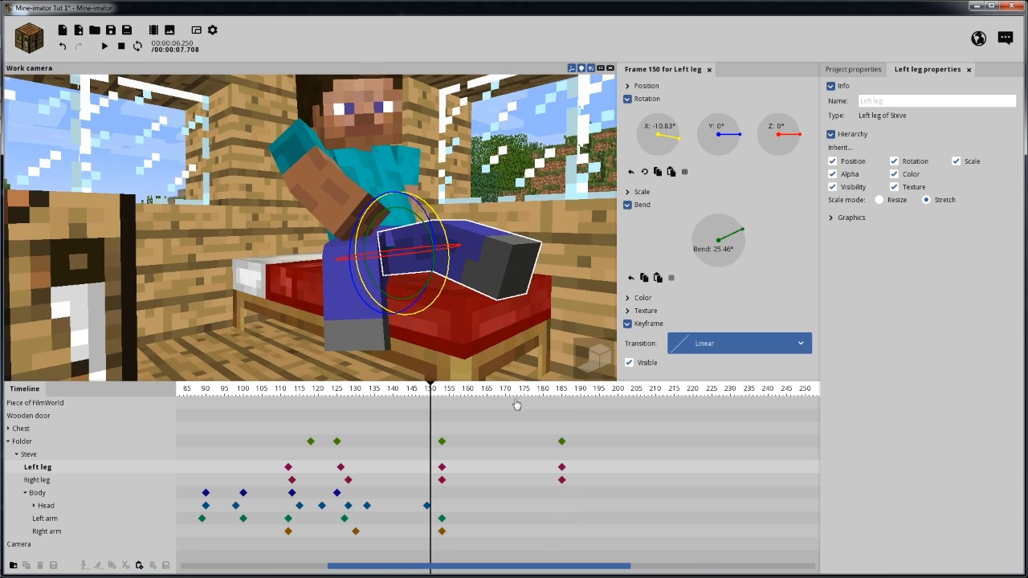
{"action": "left_click_drag", "start_coordinate": [446, 400], "coordinate": [498, 395]}
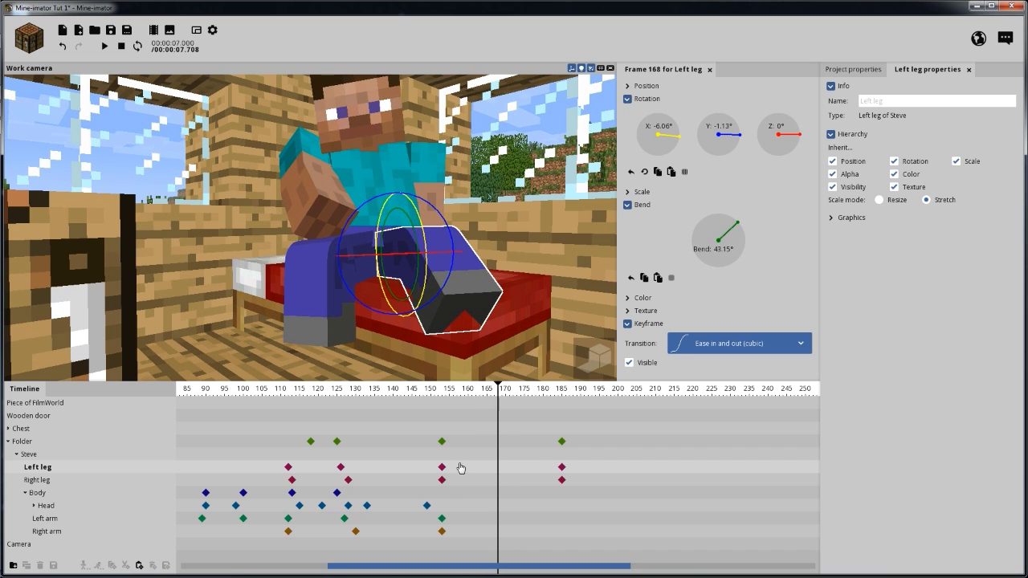
{"action": "left_click", "coordinate": [442, 480]}
{"action": "left_click", "coordinate": [441, 467]}
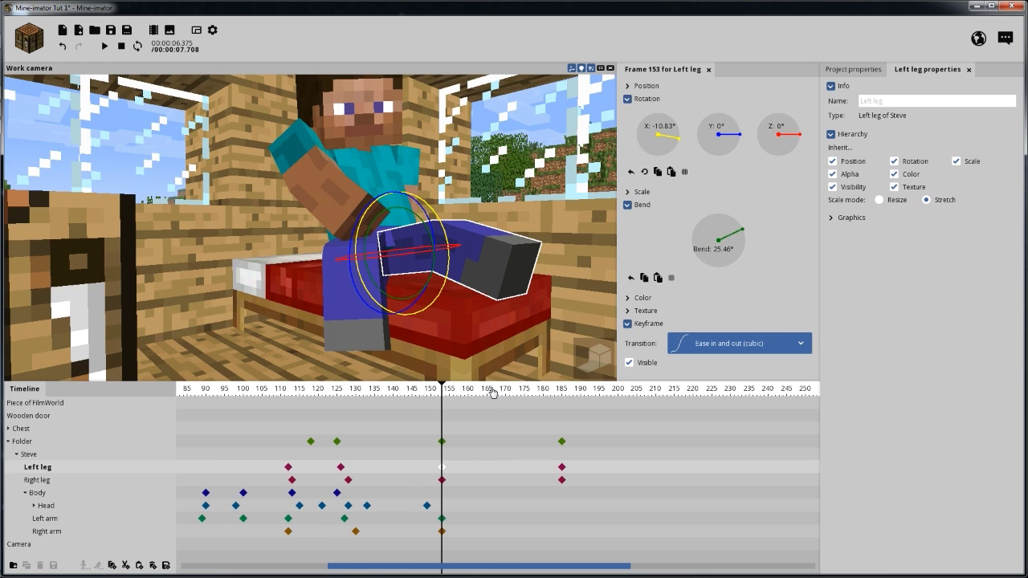
{"action": "left_click_drag", "start_coordinate": [492, 392], "coordinate": [439, 391]}
{"action": "left_click", "coordinate": [139, 566]}
{"action": "key", "text": "space"}
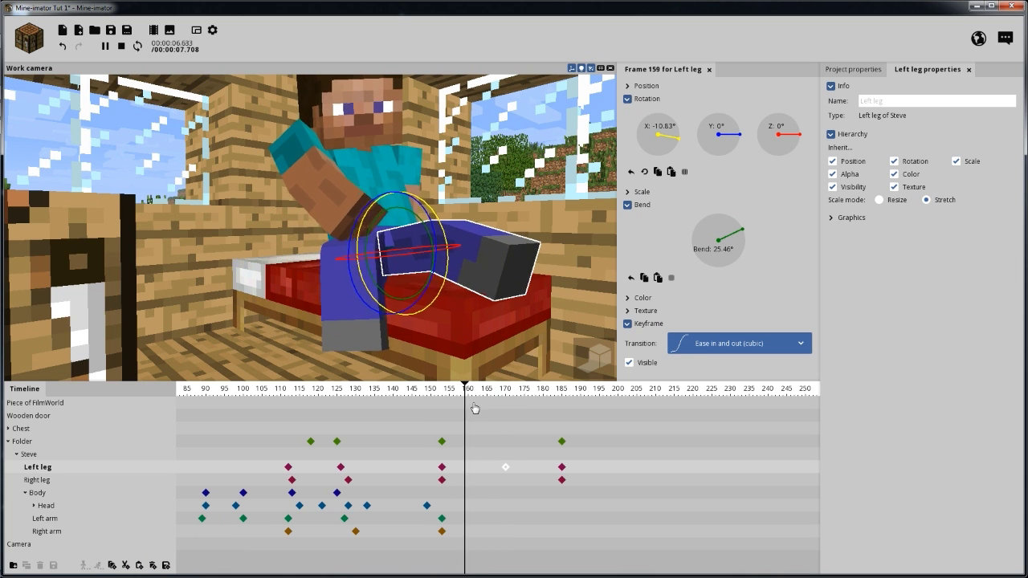
{"action": "key", "text": "space"}
Change the left leg's keyframe at frame 170 to the Ease in and out (quadratic) transition and preview it.
{"action": "left_click", "coordinate": [506, 469]}
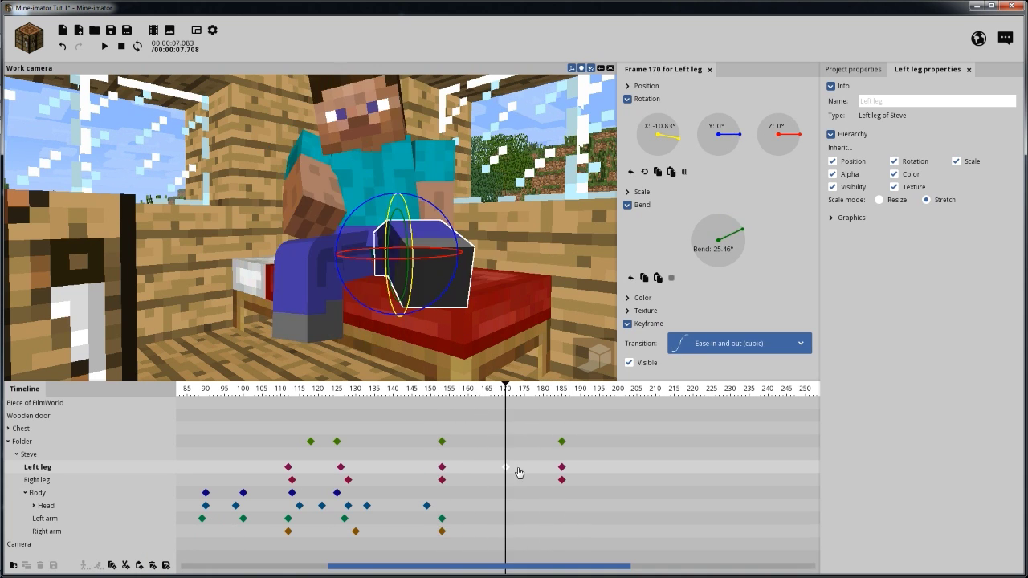
{"action": "left_click", "coordinate": [714, 347]}
{"action": "scroll", "coordinate": [741, 392], "scroll_direction": "up", "scroll_amount": 1}
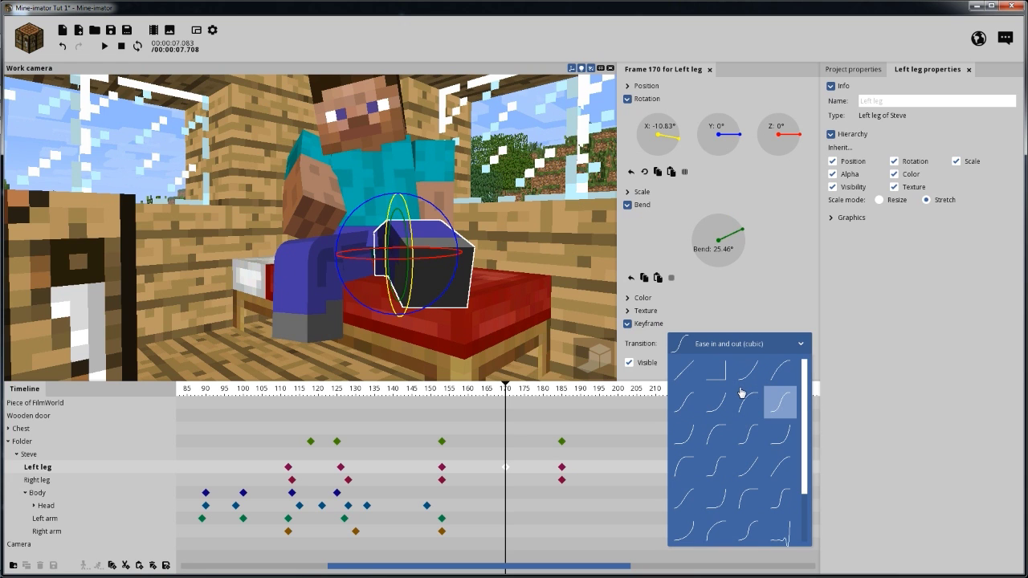
{"action": "left_click", "coordinate": [680, 406]}
{"action": "key", "text": "space"}
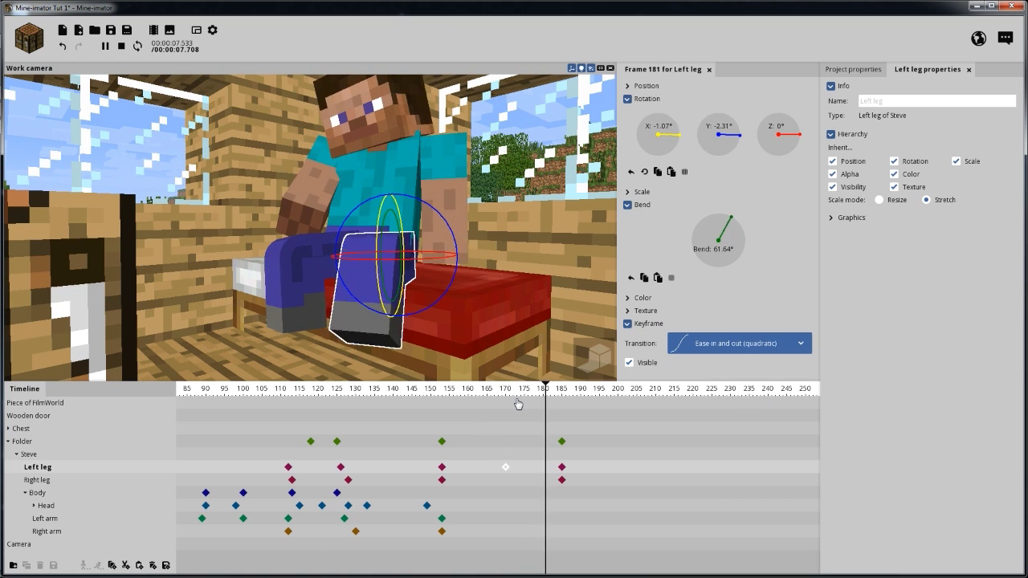
{"action": "key", "text": "space"}
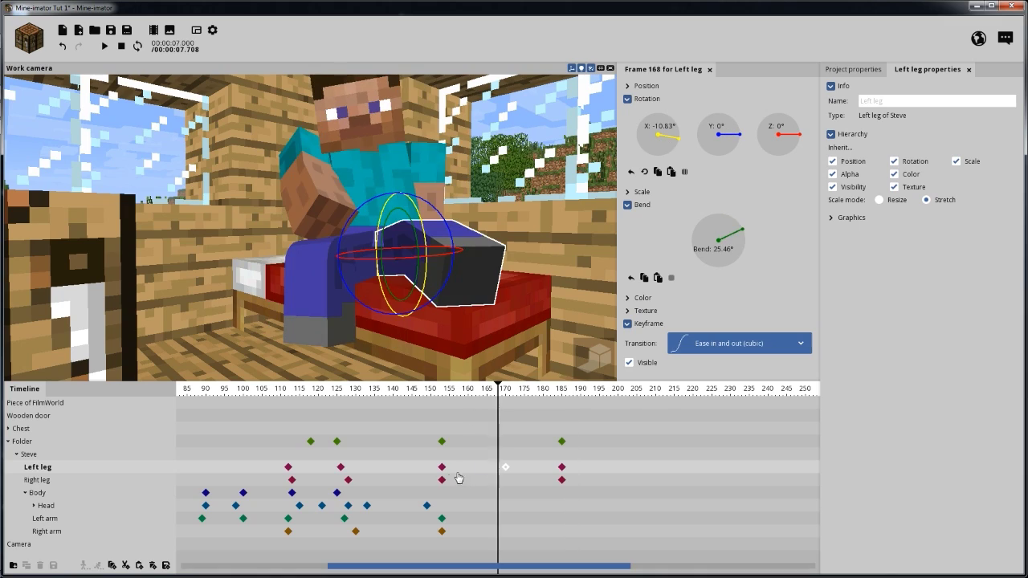
Pose the left leg at frame 170 with X rotation about -0.61° and bend about 8.86°, and play it back.
{"action": "left_click", "coordinate": [442, 469]}
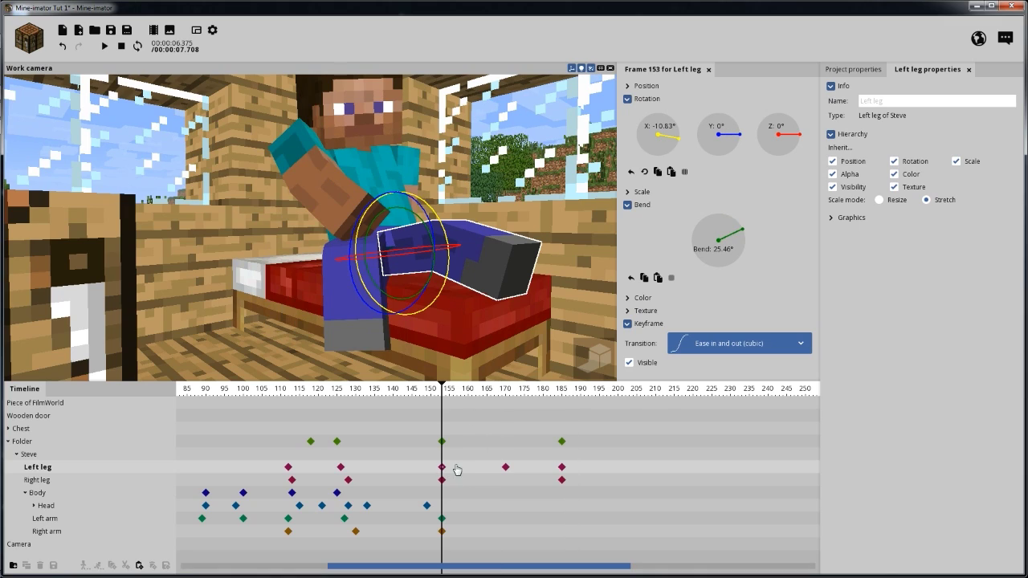
{"action": "left_click", "coordinate": [506, 468]}
{"action": "left_click_drag", "start_coordinate": [412, 241], "coordinate": [423, 214]}
{"action": "left_click_drag", "start_coordinate": [440, 228], "coordinate": [445, 233]}
{"action": "right_click_drag", "start_coordinate": [477, 239], "coordinate": [478, 242]}
{"action": "left_click_drag", "start_coordinate": [471, 403], "coordinate": [431, 407]}
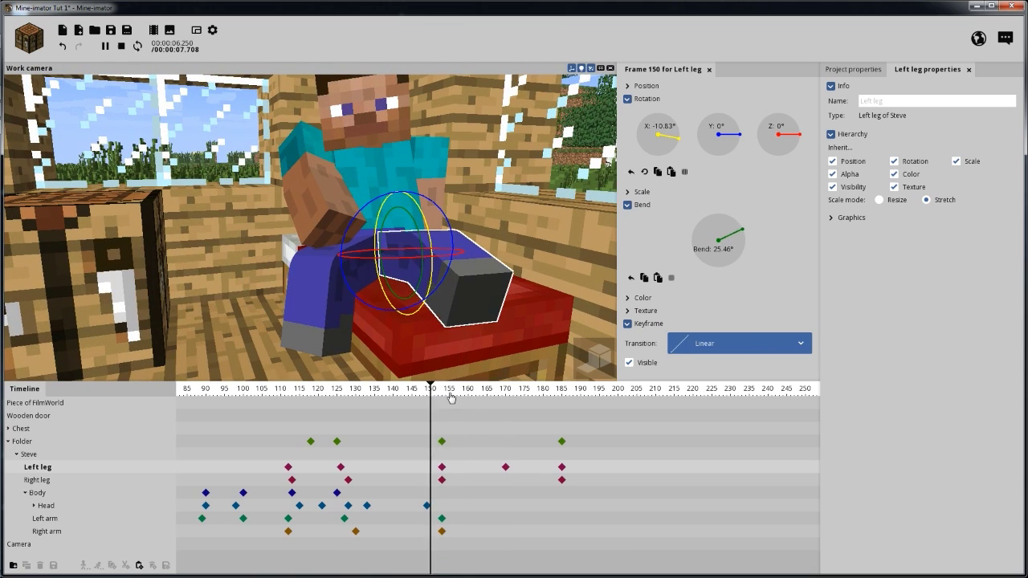
{"action": "key", "text": "space"}
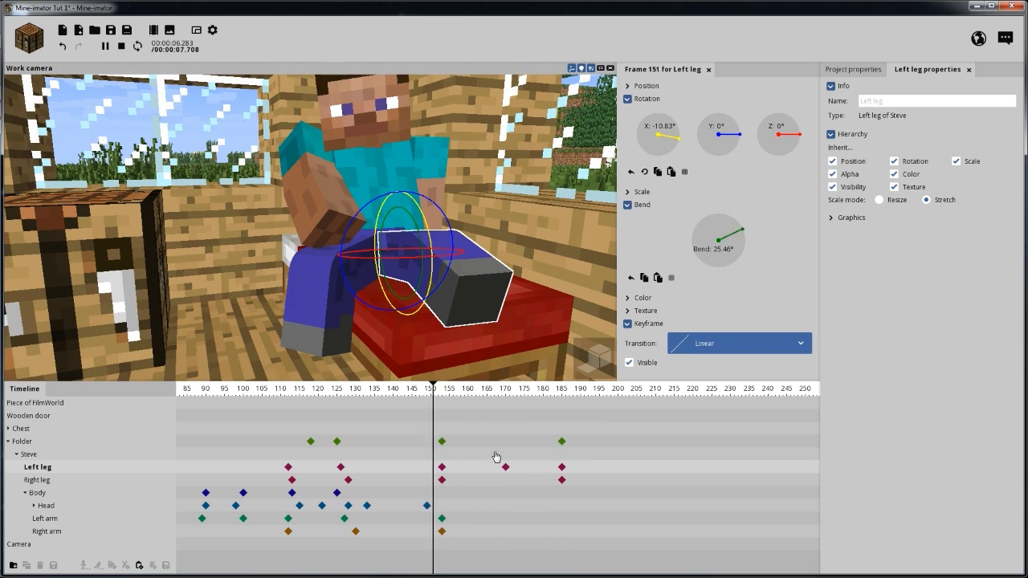
Raise the left leg at frame 170 to an X rotation of about 1.50° and review the motion.
{"action": "left_click", "coordinate": [505, 468]}
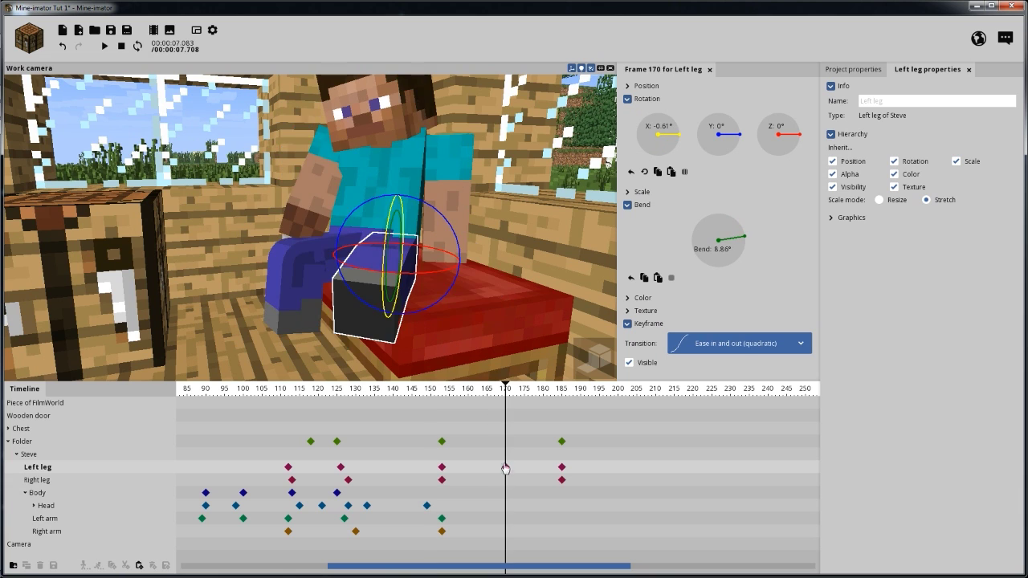
{"action": "middle_click_drag", "start_coordinate": [490, 295], "coordinate": [371, 222]}
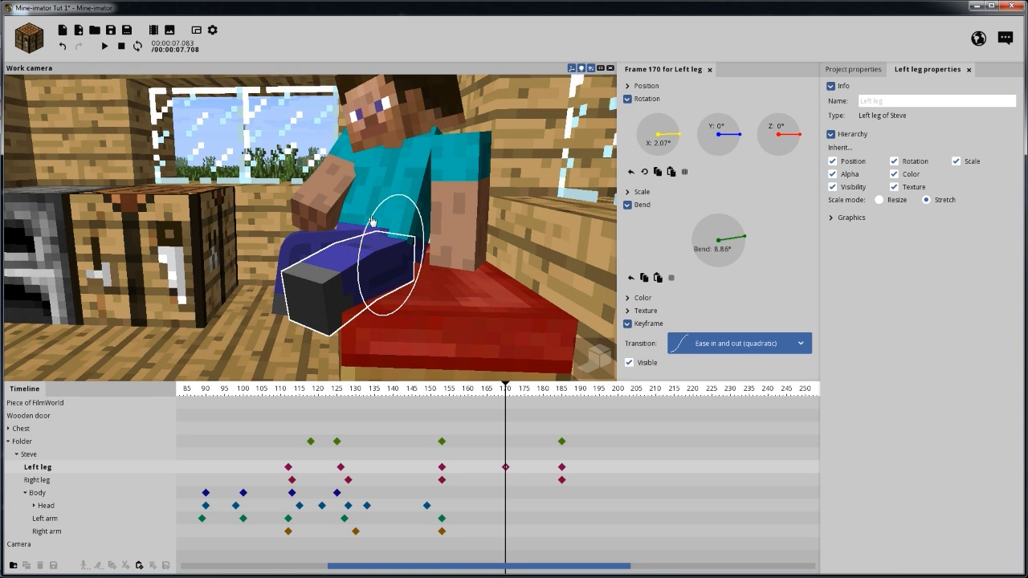
{"action": "left_click", "coordinate": [456, 397]}
{"action": "key", "text": "space"}
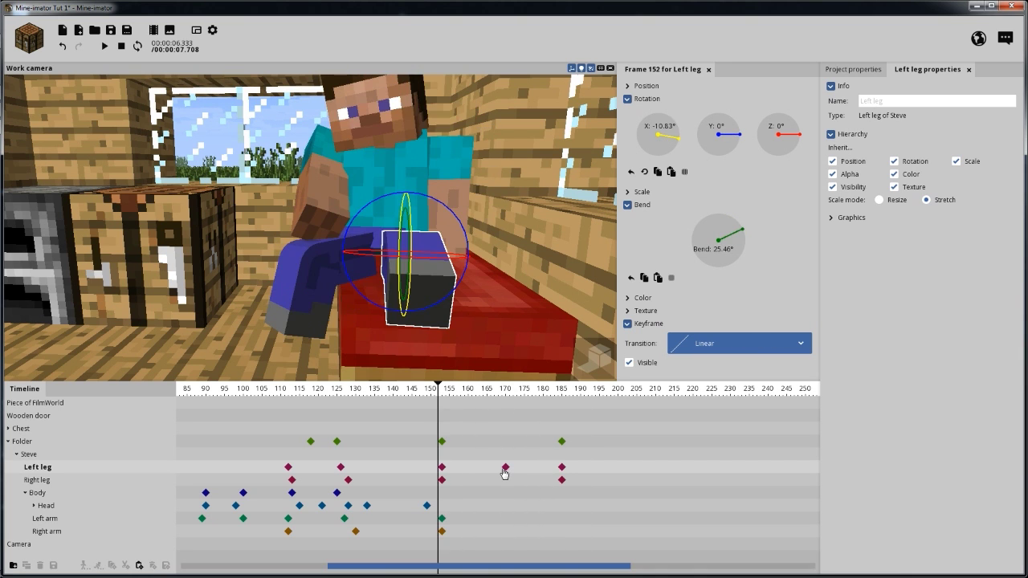
{"action": "left_click", "coordinate": [505, 467]}
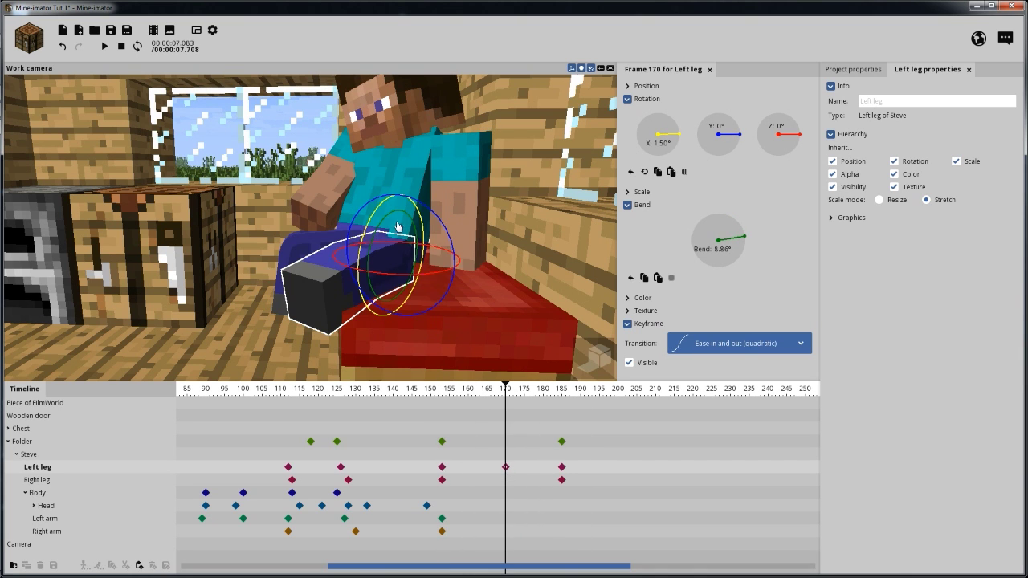
{"action": "left_click_drag", "start_coordinate": [434, 394], "coordinate": [546, 395]}
Move the left leg's keyframe from frame 170 to frame 165 and play back from frame 150.
{"action": "left_click", "coordinate": [506, 468]}
{"action": "left_click_drag", "start_coordinate": [504, 467], "coordinate": [485, 468]}
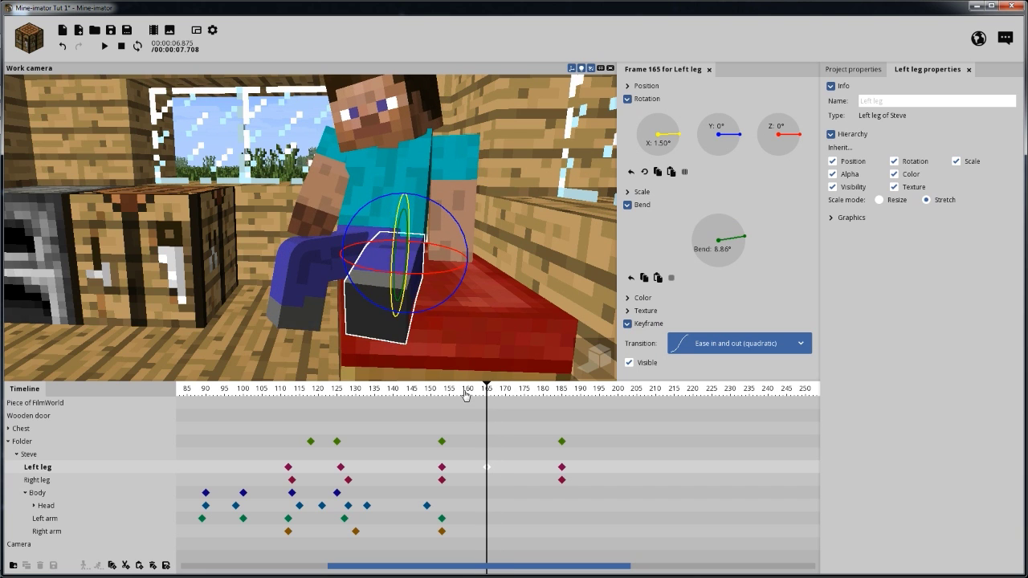
{"action": "left_click", "coordinate": [431, 395]}
{"action": "key", "text": "space"}
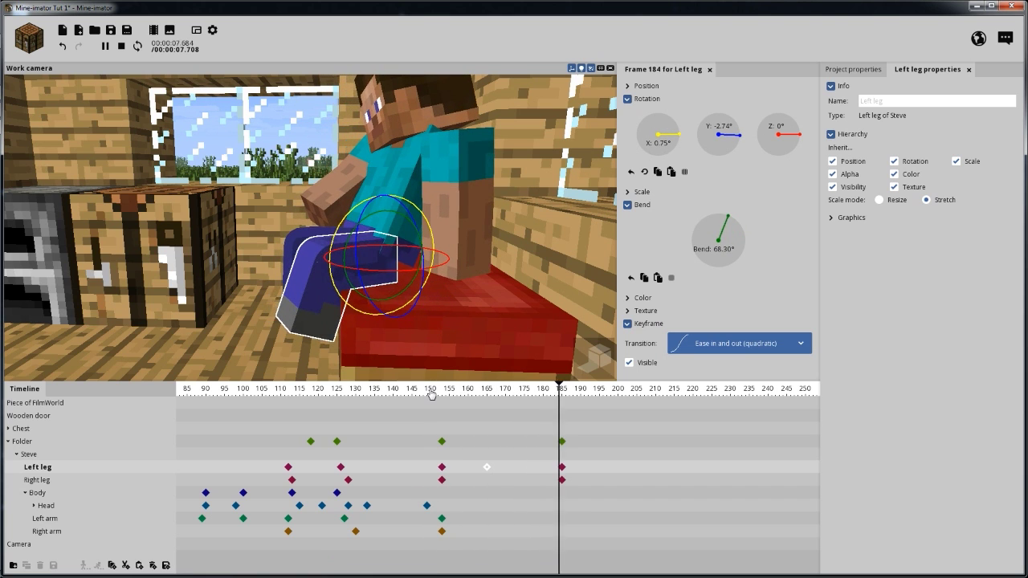
{"action": "key", "text": "space"}
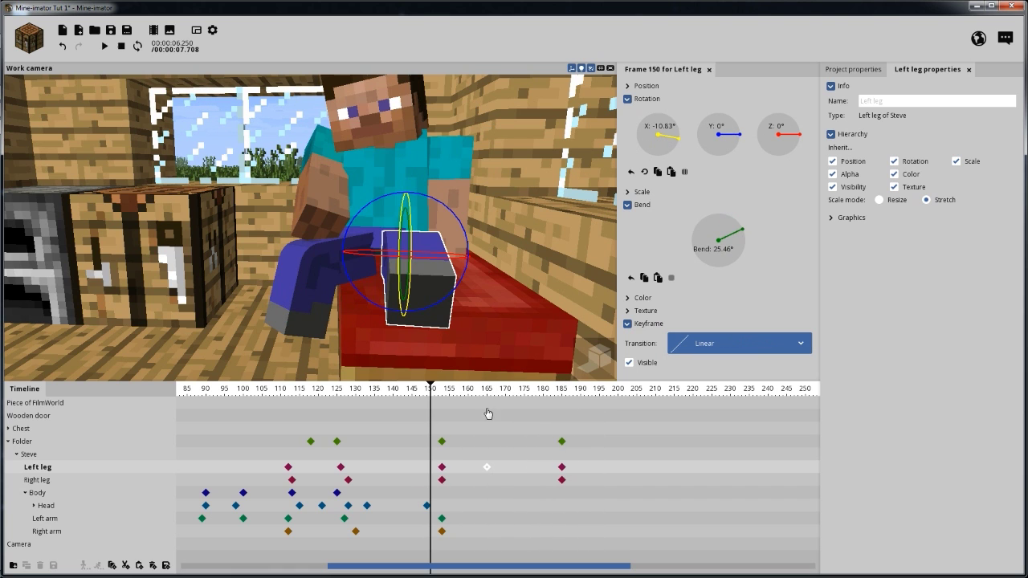
Move the left leg's last keyframe from frame 185 to frame 180 and play back the motion.
{"action": "left_click", "coordinate": [562, 469]}
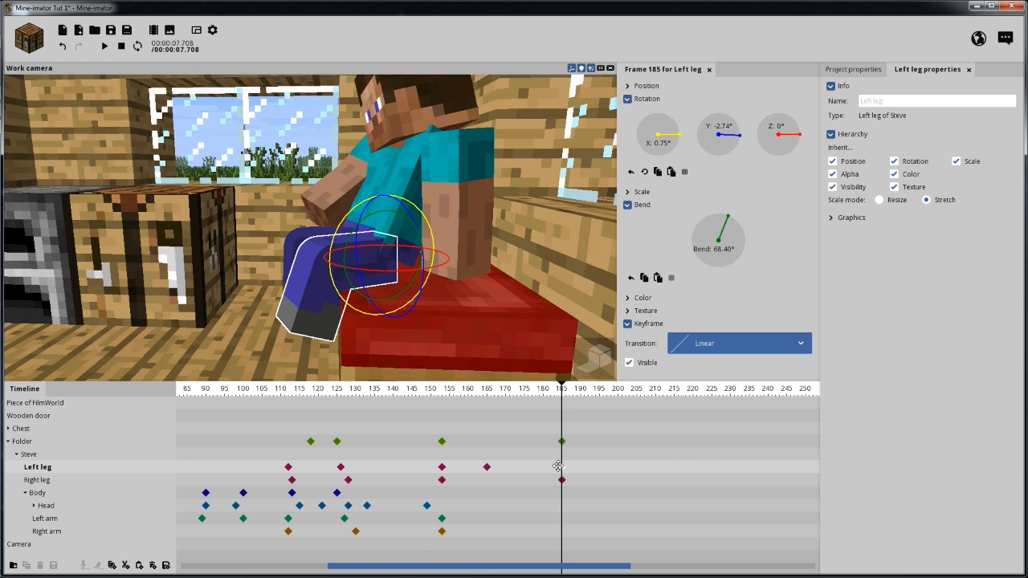
{"action": "left_click_drag", "start_coordinate": [558, 467], "coordinate": [542, 466]}
{"action": "left_click", "coordinate": [436, 390]}
{"action": "key", "text": "space"}
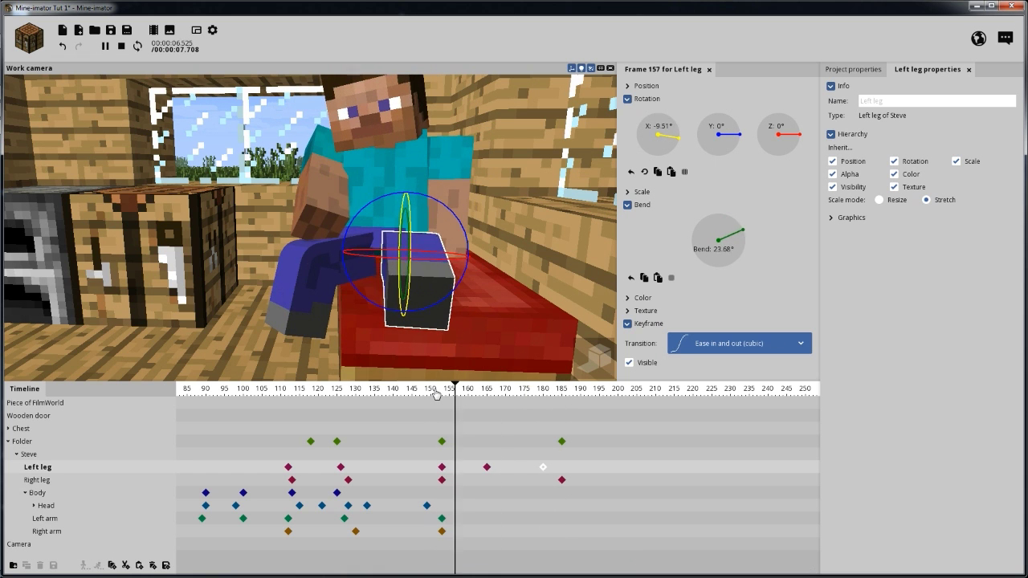
{"action": "key", "text": "space"}
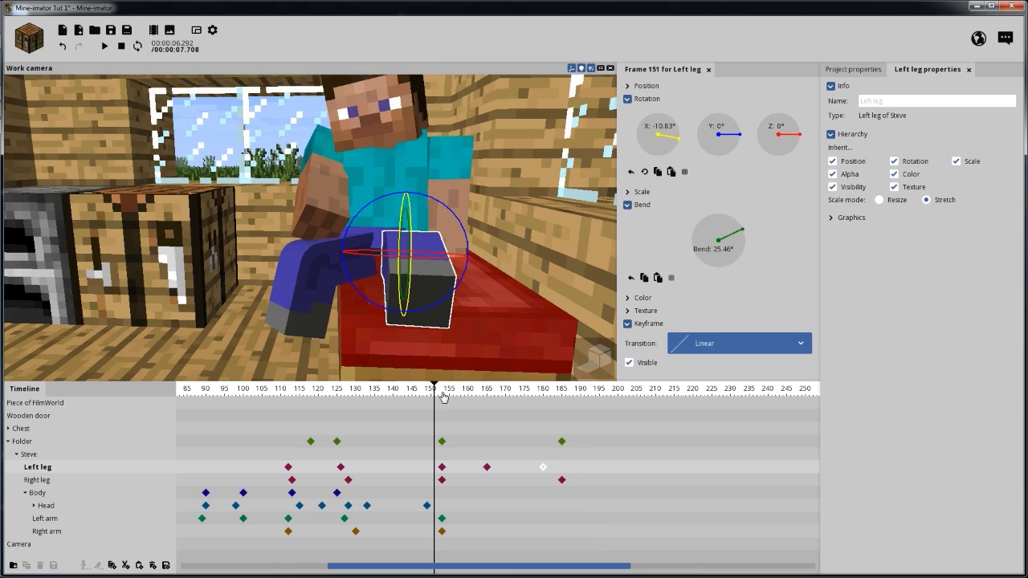
Play back and scrub the seated turn up to frame 182 to check the left leg's retimed motion.
{"action": "left_click_drag", "start_coordinate": [281, 328], "coordinate": [286, 323]}
{"action": "scroll", "coordinate": [381, 280], "scroll_direction": "down", "scroll_amount": 4}
{"action": "left_click_drag", "start_coordinate": [546, 341], "coordinate": [549, 346]}
{"action": "key", "text": "space"}
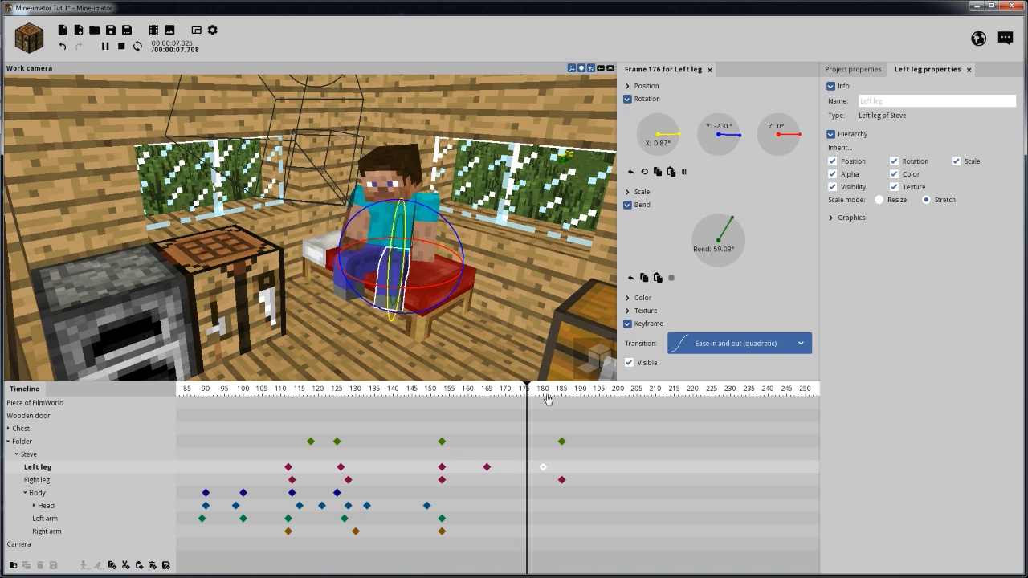
{"action": "key", "text": "space"}
{"action": "left_click_drag", "start_coordinate": [428, 392], "coordinate": [554, 391]}
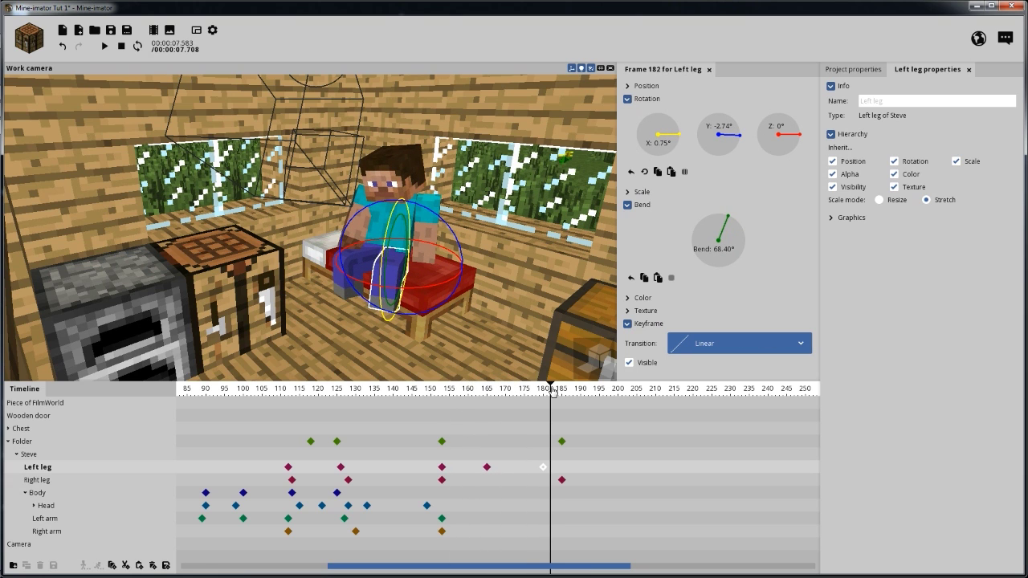
Rotate the right leg at frame 185 to a Z rotation of about -18.54° and play back the motion.
{"action": "left_click", "coordinate": [562, 481]}
{"action": "left_click_drag", "start_coordinate": [479, 298], "coordinate": [386, 238]}
{"action": "scroll", "coordinate": [413, 253], "scroll_direction": "up", "scroll_amount": 4}
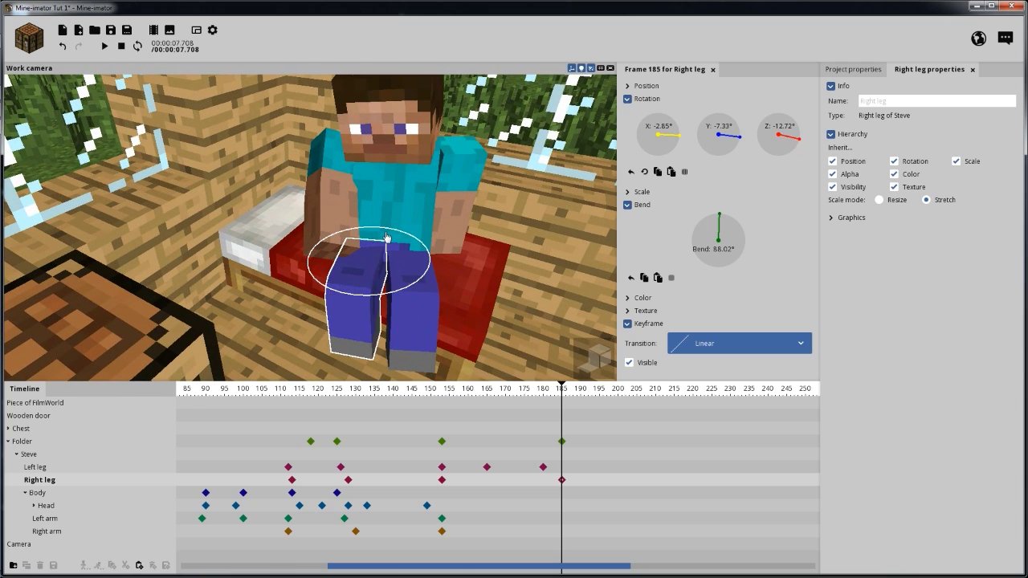
{"action": "key", "text": "space"}
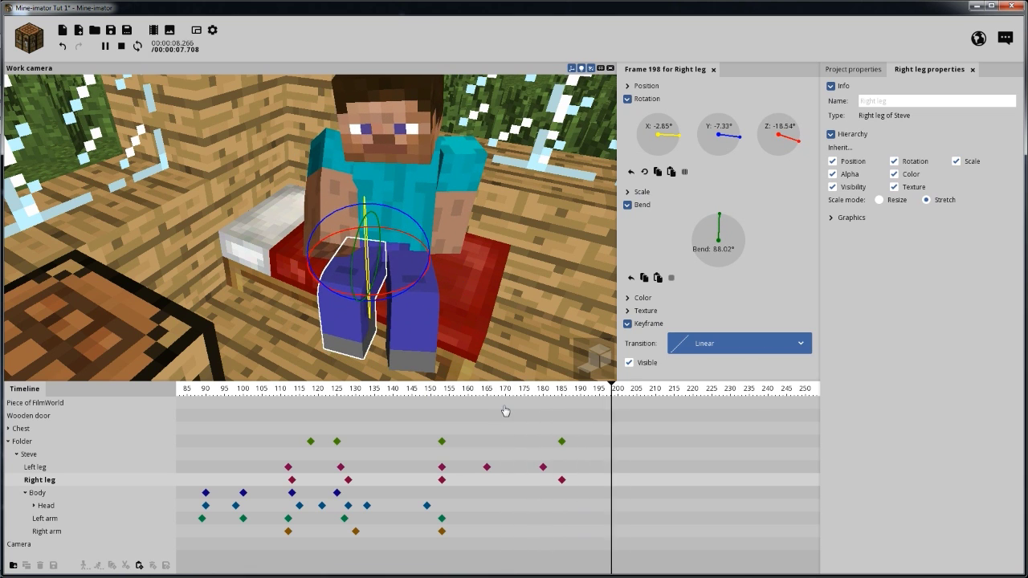
{"action": "key", "text": "space"}
Move the right leg's last keyframe from frame 185 to frame 184, then save the project.
{"action": "left_click", "coordinate": [561, 481]}
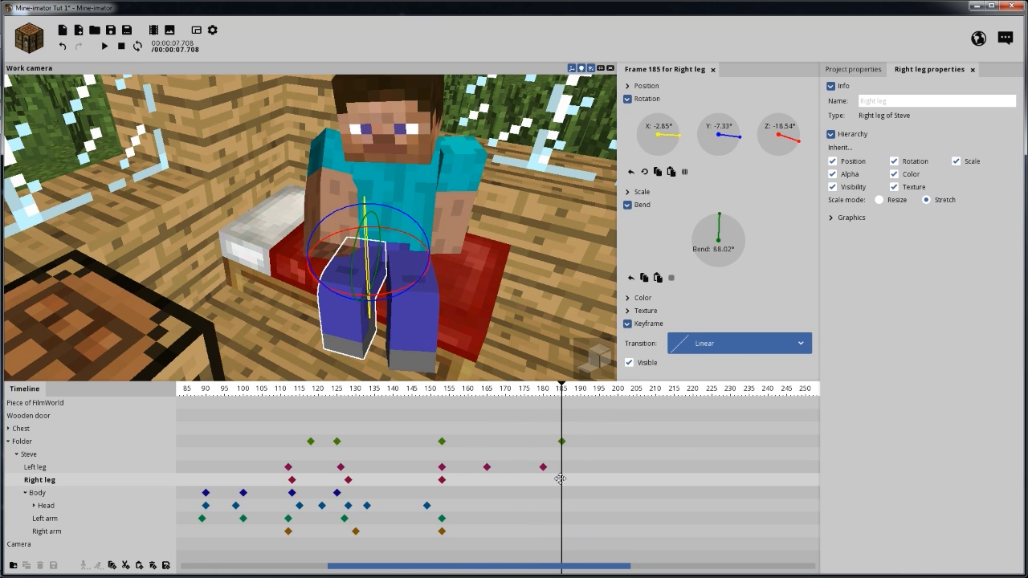
{"action": "left_click_drag", "start_coordinate": [560, 478], "coordinate": [559, 479]}
{"action": "key", "text": "space"}
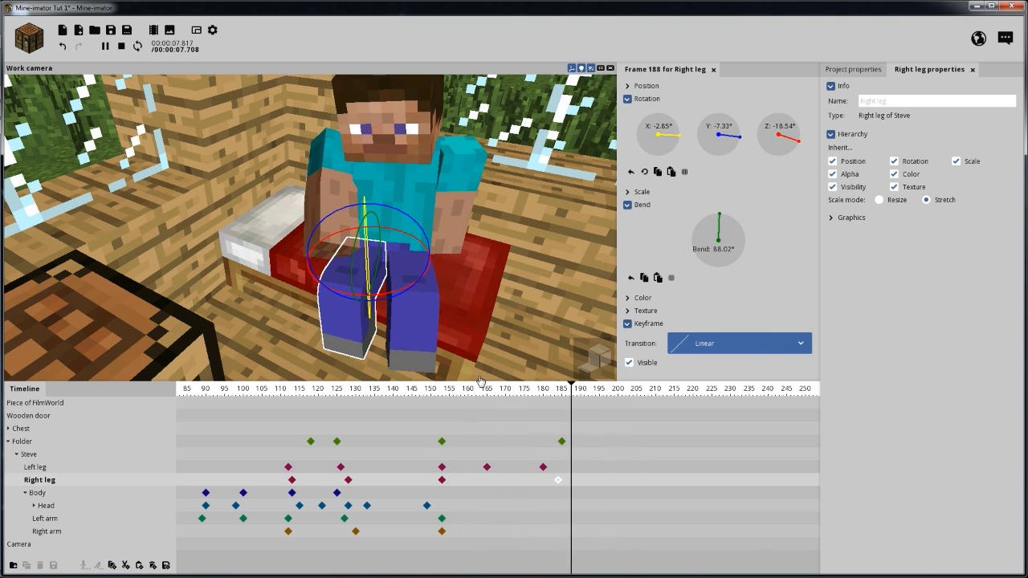
{"action": "key", "text": "space"}
{"action": "left_click", "coordinate": [107, 33]}
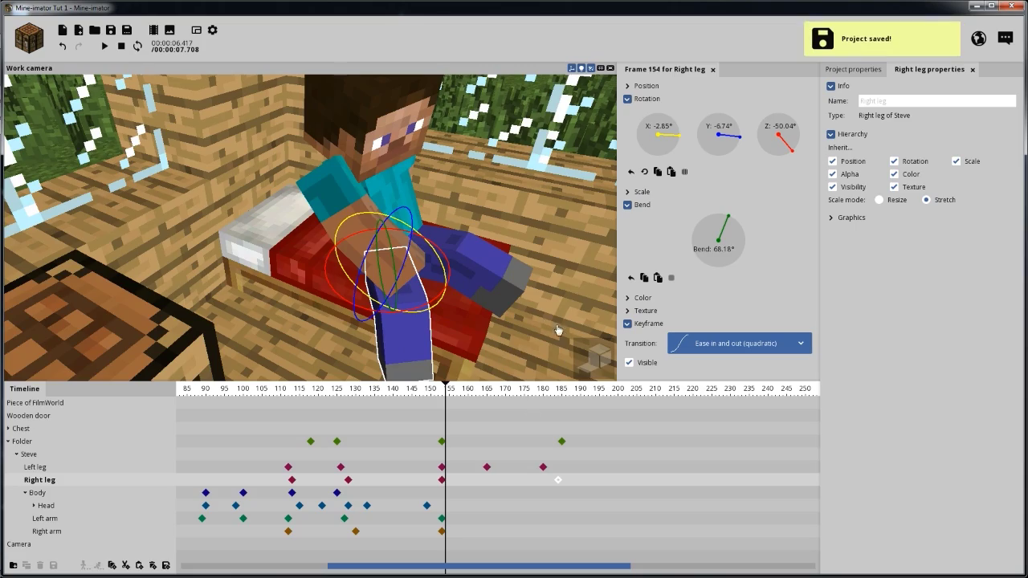
Review the turn onto the bed edge from frame 145 to frame 177 in a wider view of the room.
{"action": "mouse_move", "coordinate": [527, 326]}
{"action": "left_mouse_down"}
{"action": "mouse_move", "coordinate": [527, 305]}
{"action": "mouse_move", "coordinate": [518, 320]}
{"action": "left_mouse_up"}
{"action": "scroll", "coordinate": [527, 326], "scroll_direction": "down", "scroll_amount": 3}
{"action": "left_click_drag", "start_coordinate": [537, 258], "coordinate": [462, 278]}
{"action": "left_click_drag", "start_coordinate": [577, 240], "coordinate": [554, 244]}
{"action": "right_click_drag", "start_coordinate": [542, 354], "coordinate": [552, 351]}
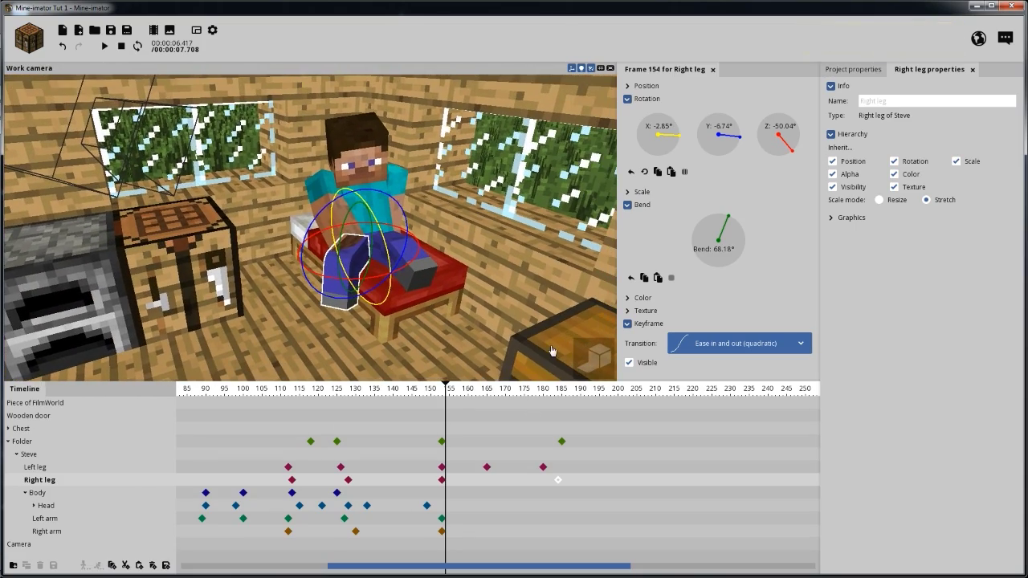
{"action": "left_click", "coordinate": [428, 390]}
{"action": "key", "text": "space"}
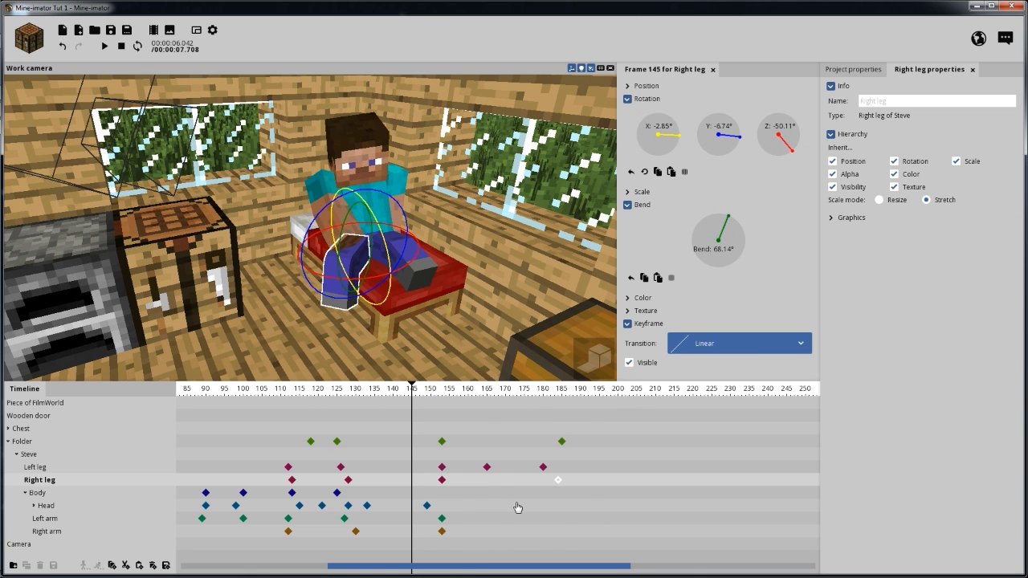
{"action": "left_click_drag", "start_coordinate": [461, 391], "coordinate": [533, 390]}
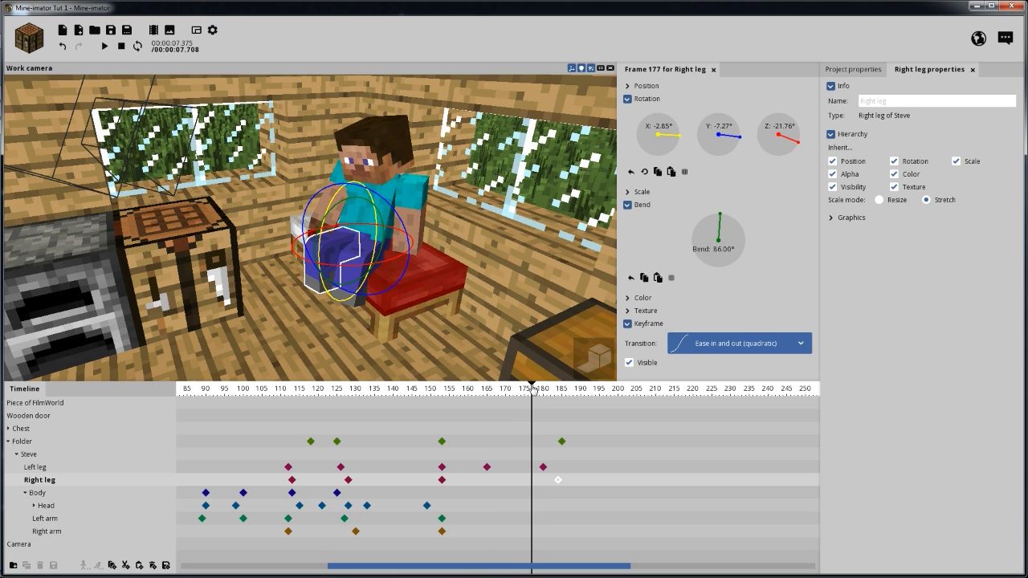
{"action": "left_click_drag", "start_coordinate": [532, 390], "coordinate": [511, 399]}
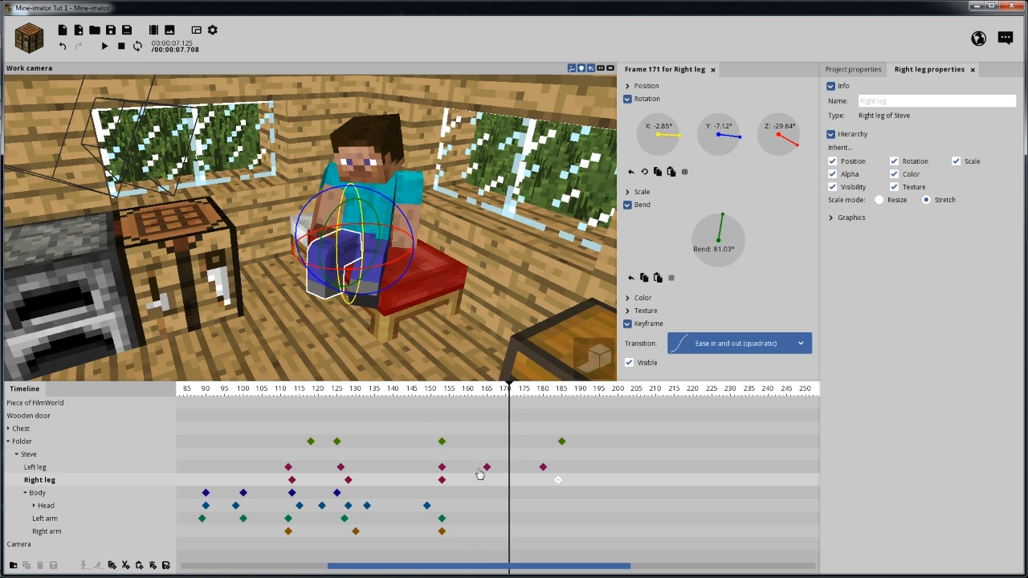
Add a right arm keyframe at frame 183 and rotate it to X 0°, Y about -10.81° and Z about -7.79°.
{"action": "left_click", "coordinate": [525, 536]}
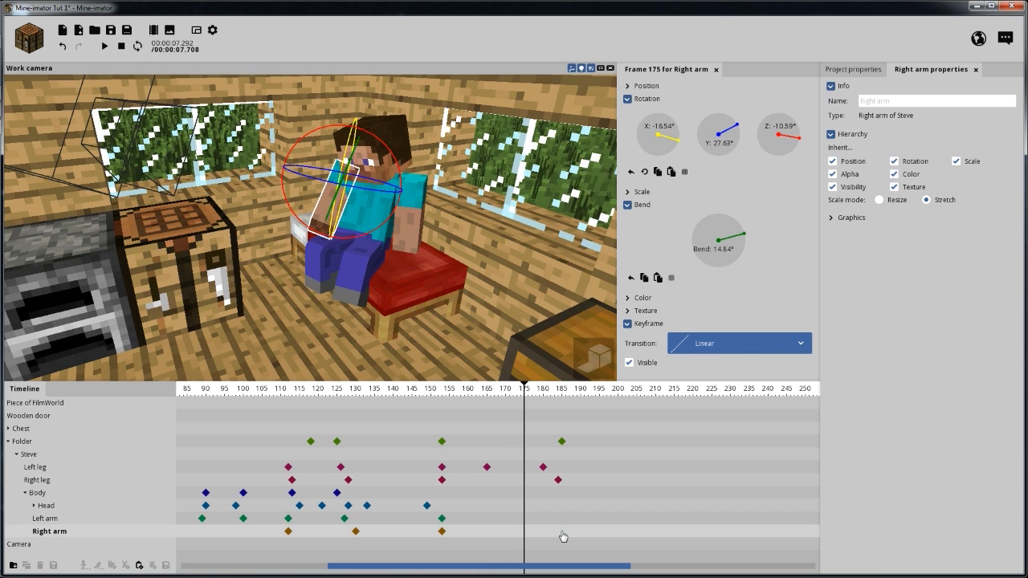
{"action": "double_click", "coordinate": [555, 536]}
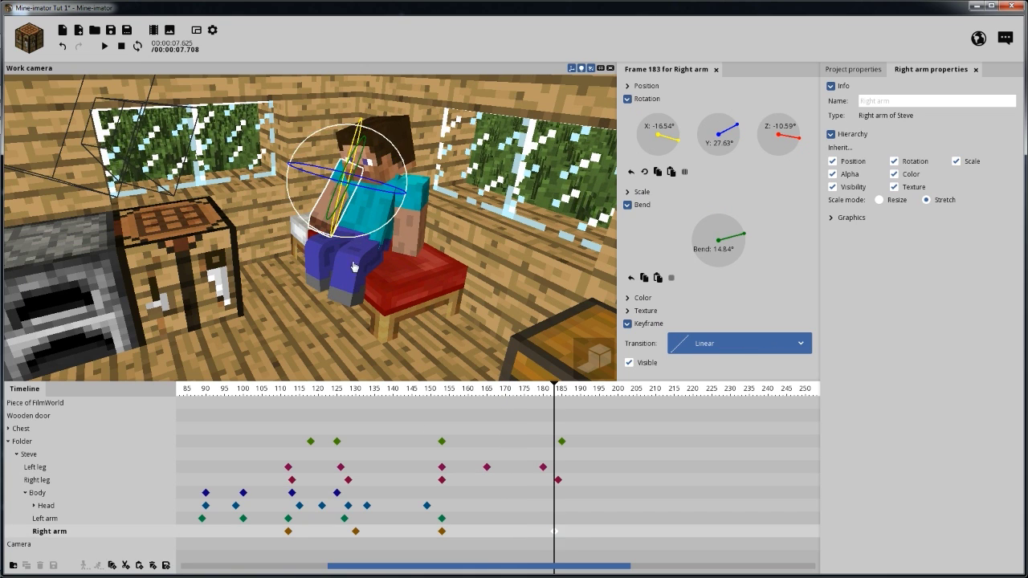
{"action": "left_click_drag", "start_coordinate": [356, 291], "coordinate": [355, 292]}
{"action": "scroll", "coordinate": [402, 280], "scroll_direction": "up", "scroll_amount": 3}
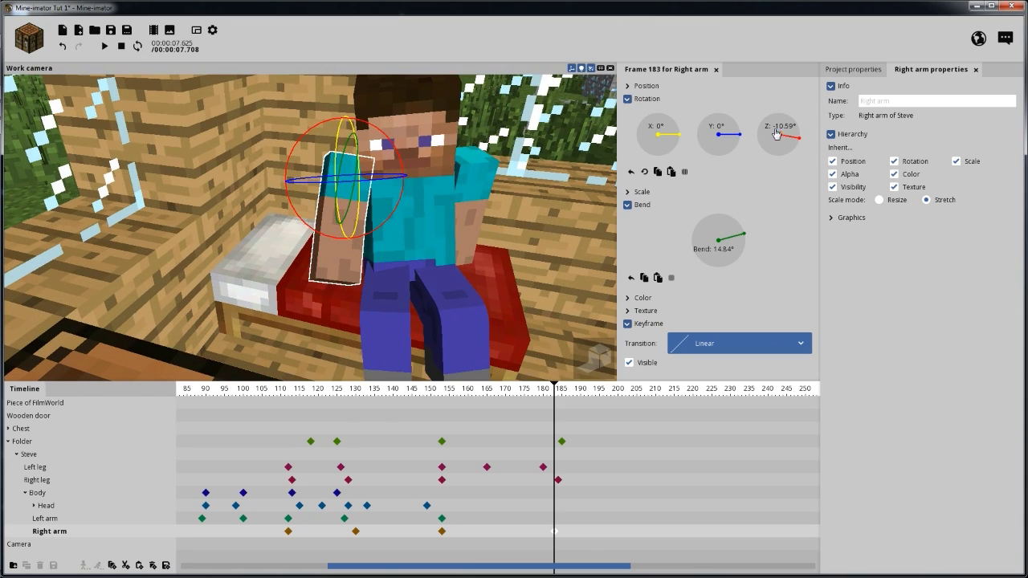
{"action": "right_click", "coordinate": [777, 134]}
{"action": "middle_click_drag", "start_coordinate": [463, 209], "coordinate": [404, 148]}
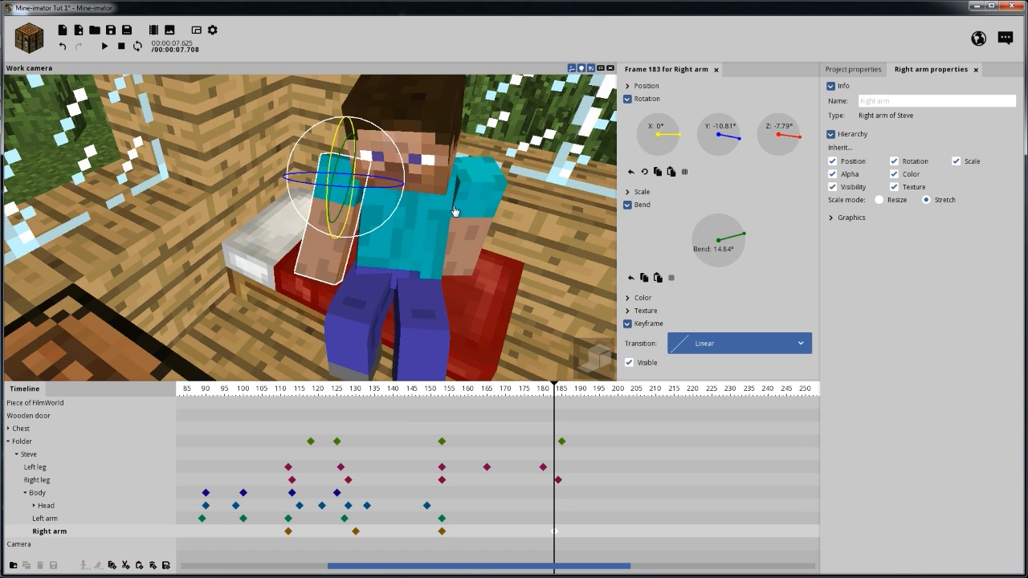
Set the right arm's bend at frame 183 to 5° and its X rotation to about 20.97°.
{"action": "middle_click_drag", "start_coordinate": [455, 210], "coordinate": [376, 205]}
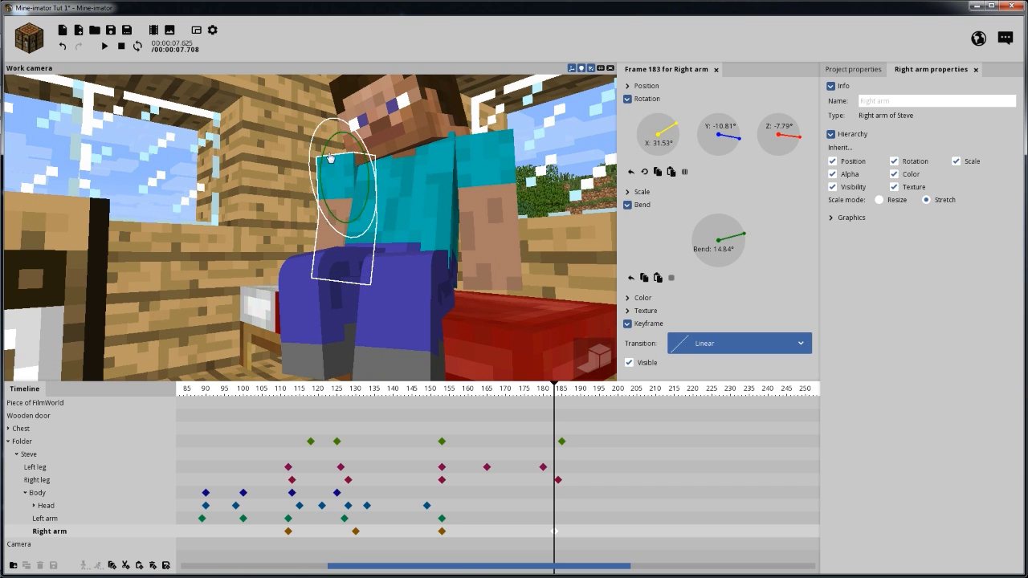
{"action": "middle_click_drag", "start_coordinate": [520, 263], "coordinate": [379, 162]}
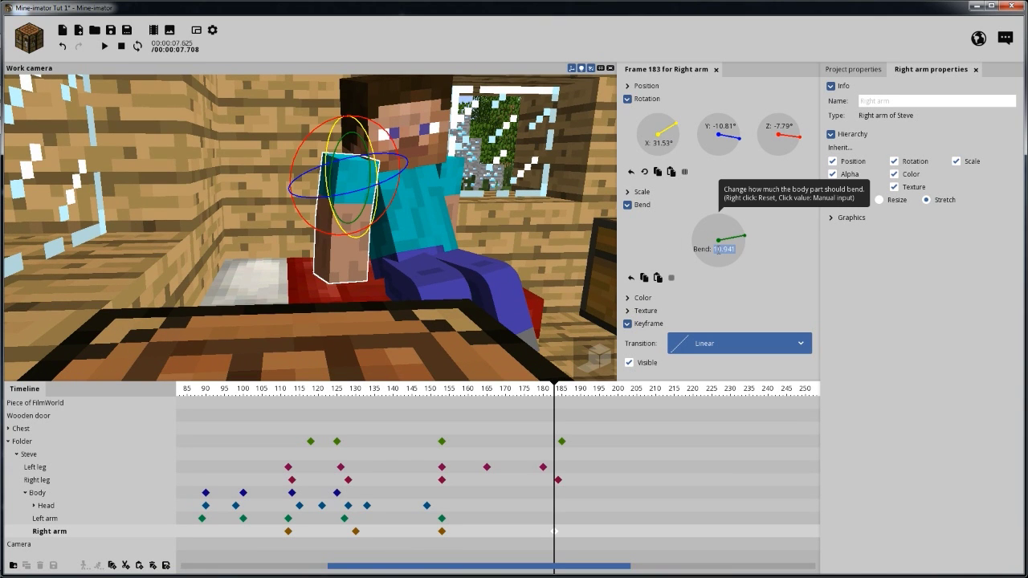
{"action": "type", "text": "5"}
{"action": "key", "text": "Return"}
{"action": "mouse_move", "coordinate": [450, 251]}
{"action": "middle_mouse_down"}
{"action": "mouse_move", "coordinate": [506, 241]}
{"action": "mouse_move", "coordinate": [465, 245]}
{"action": "middle_mouse_up"}
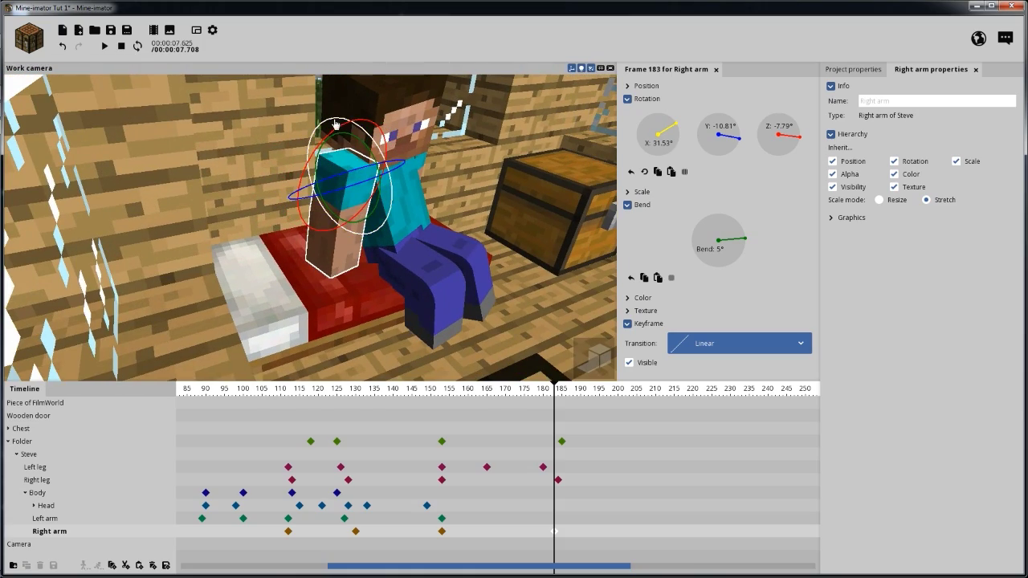
{"action": "left_click_drag", "start_coordinate": [335, 125], "coordinate": [322, 122]}
Keyframe the left arm at frame 183 with an X rotation of about 29.49°.
{"action": "middle_click_drag", "start_coordinate": [472, 186], "coordinate": [554, 197]}
{"action": "left_click", "coordinate": [501, 234]}
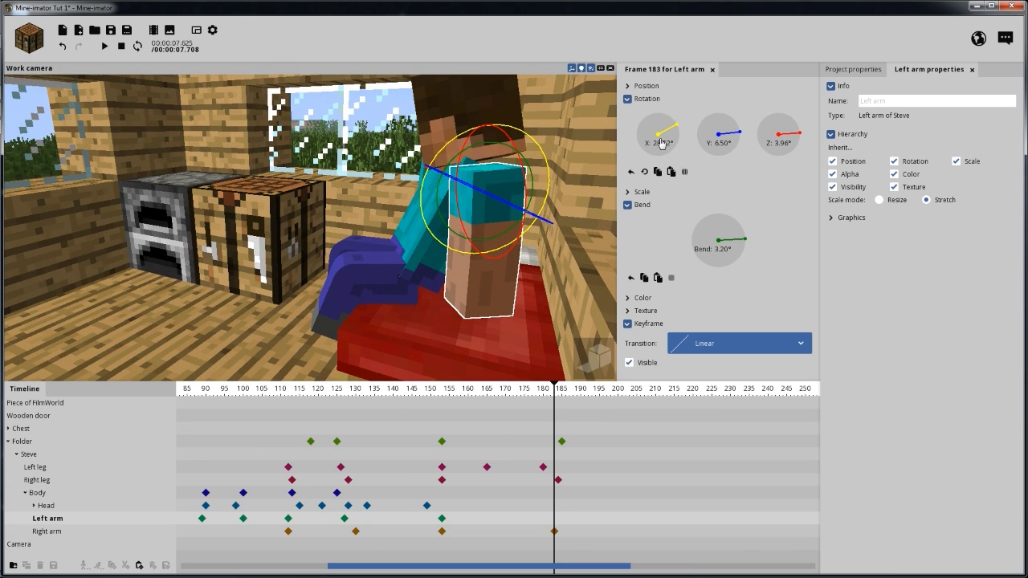
{"action": "right_click", "coordinate": [662, 143]}
{"action": "left_click_drag", "start_coordinate": [485, 131], "coordinate": [449, 143]}
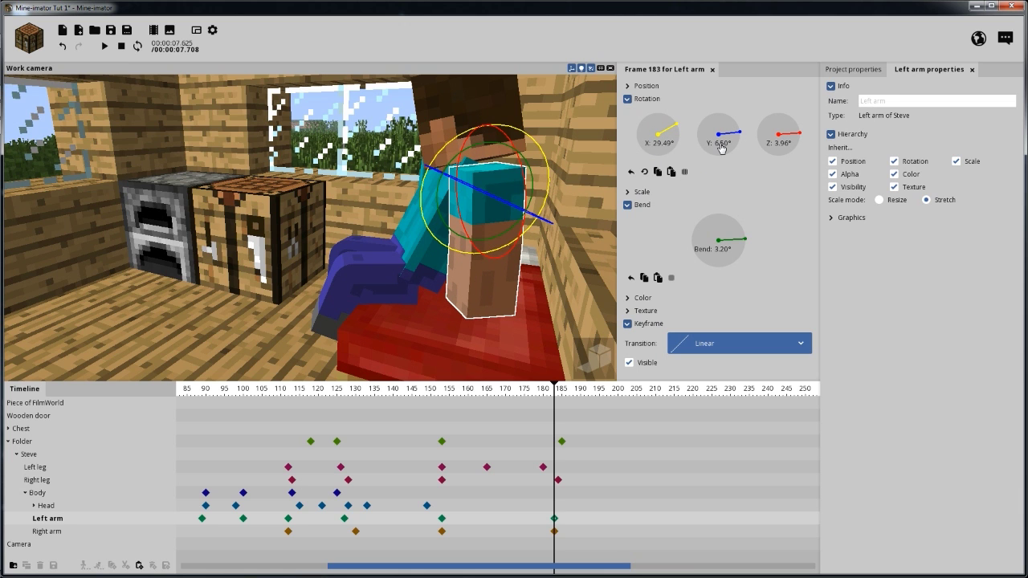
{"action": "middle_click_drag", "start_coordinate": [521, 304], "coordinate": [514, 320]}
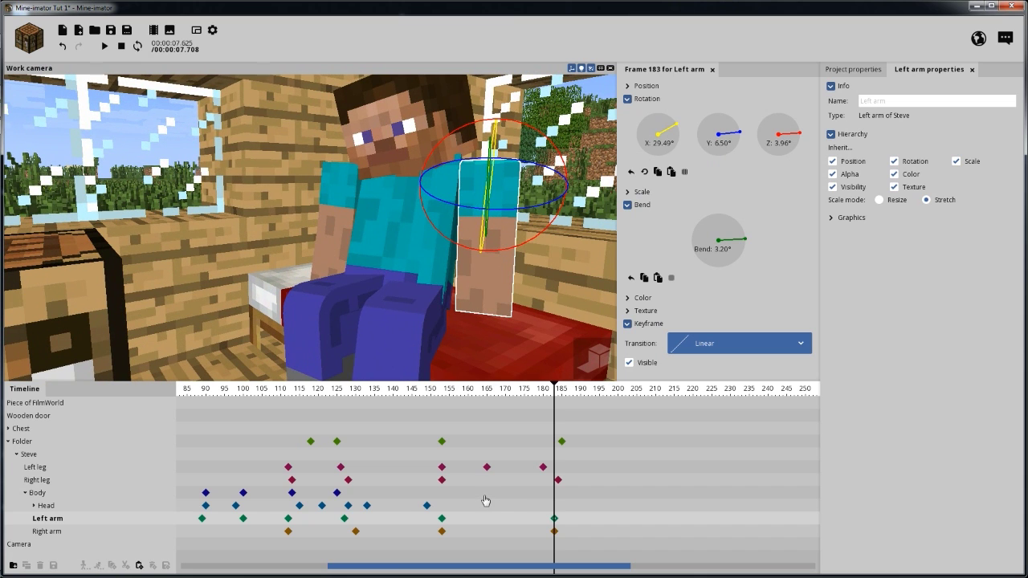
Add a keyframe at frame 153 on the body's track to hold its current pose.
{"action": "left_click", "coordinate": [462, 481]}
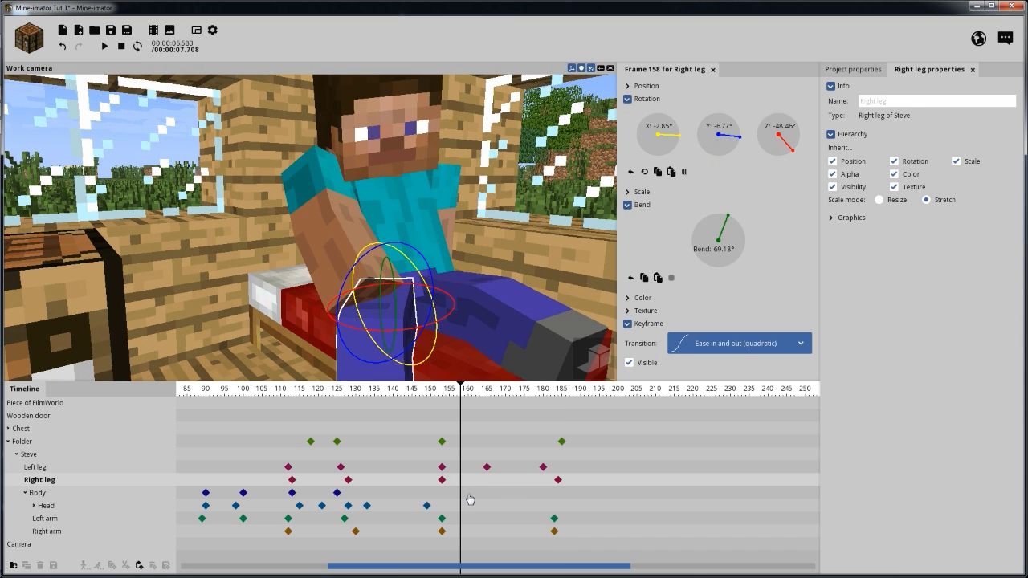
{"action": "left_click", "coordinate": [468, 495]}
{"action": "left_click", "coordinate": [444, 493]}
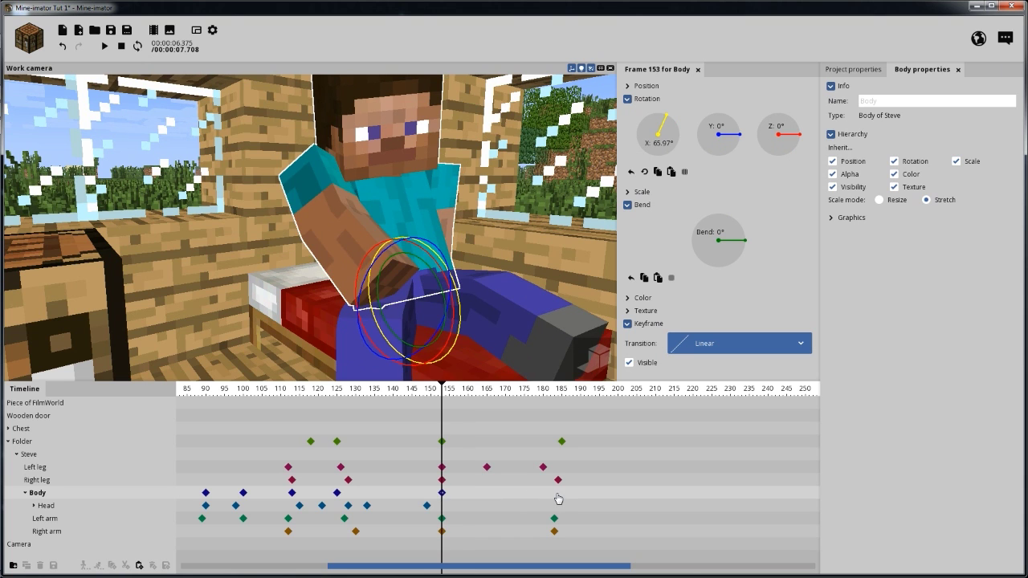
Keyframe the body at frame 184 with X rotation about 85.96° and bend about 7.55°, and play it back from frame 145.
{"action": "left_click", "coordinate": [558, 494]}
{"action": "left_click_drag", "start_coordinate": [497, 268], "coordinate": [518, 252]}
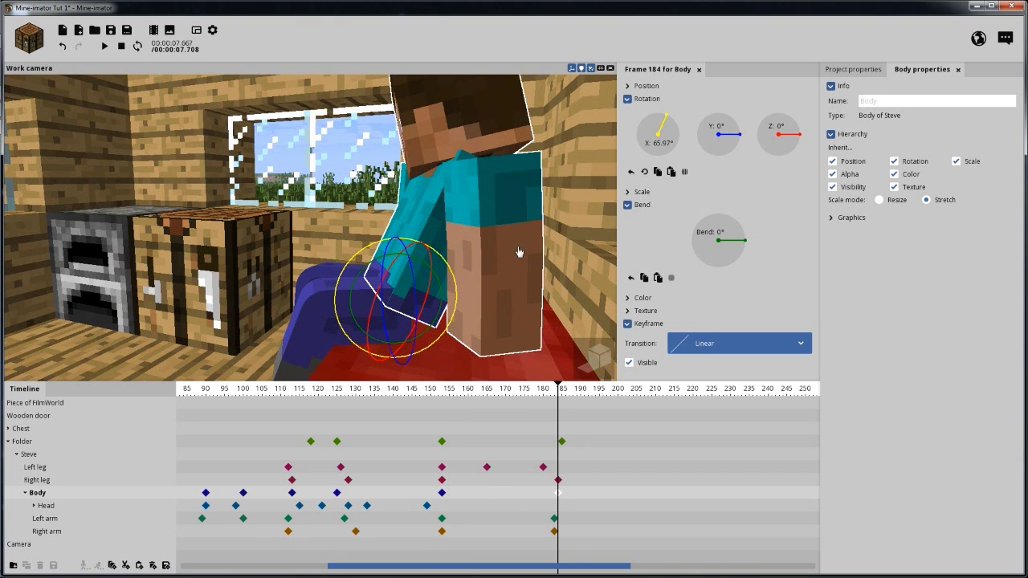
{"action": "left_click_drag", "start_coordinate": [377, 244], "coordinate": [390, 268]}
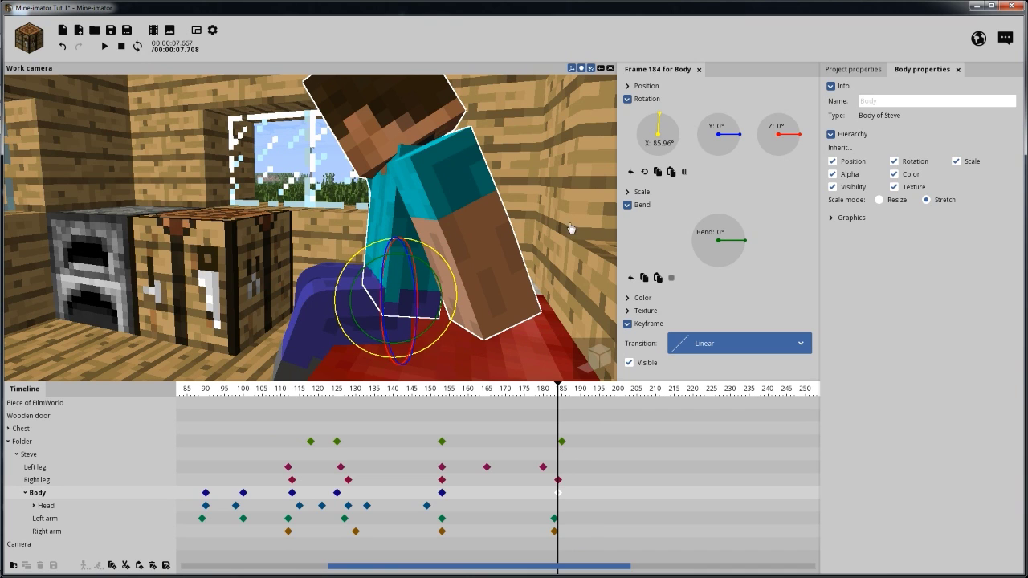
{"action": "left_click_drag", "start_coordinate": [727, 244], "coordinate": [765, 238]}
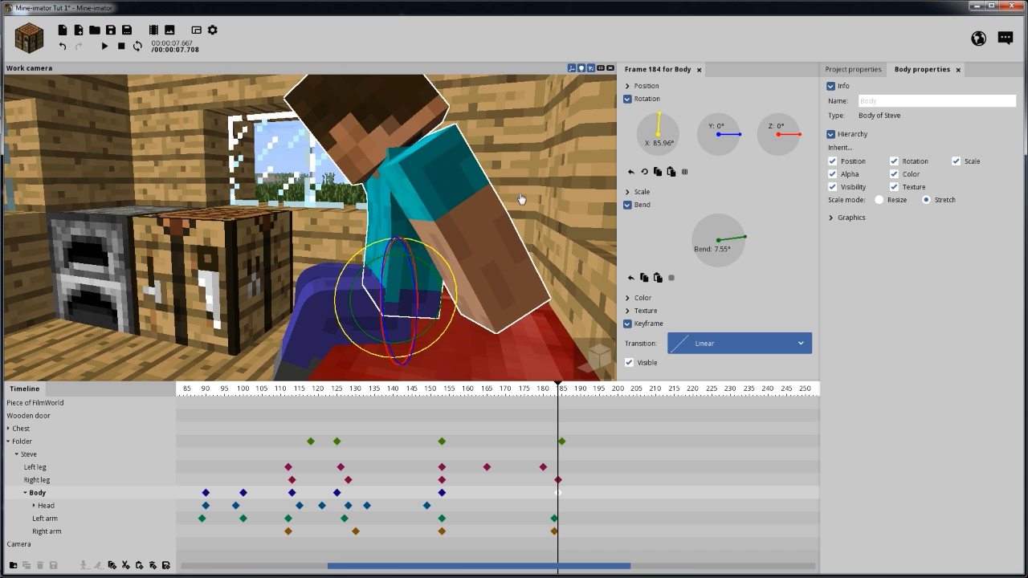
{"action": "left_click_drag", "start_coordinate": [501, 389], "coordinate": [413, 390]}
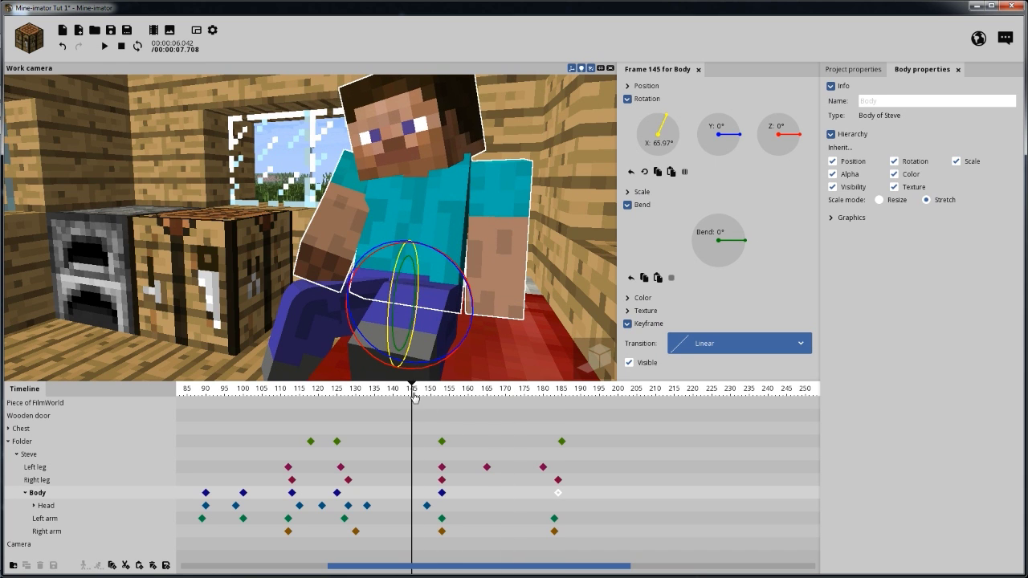
{"action": "key", "text": "space"}
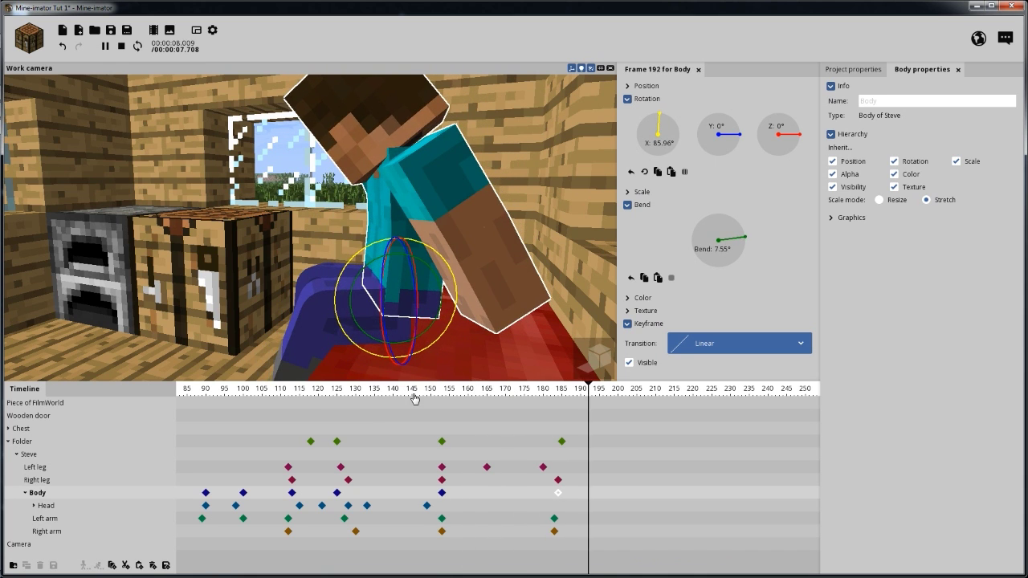
{"action": "key", "text": "space"}
Pose the left arm at frame 183 with X rotation about -1.39°, Y about -17.96° and bend about 54.08°.
{"action": "left_click", "coordinate": [554, 519]}
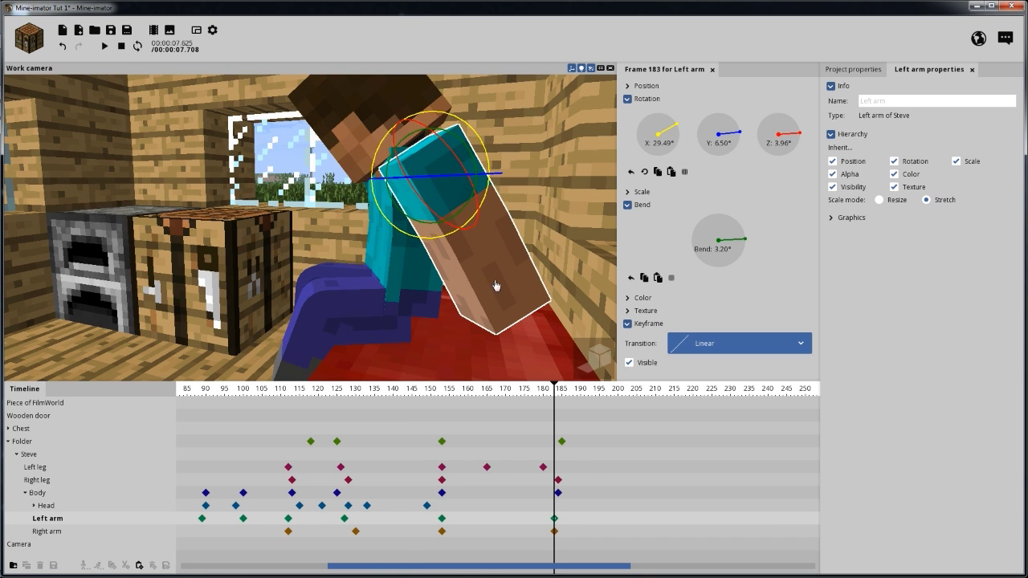
{"action": "left_click_drag", "start_coordinate": [479, 142], "coordinate": [477, 168]}
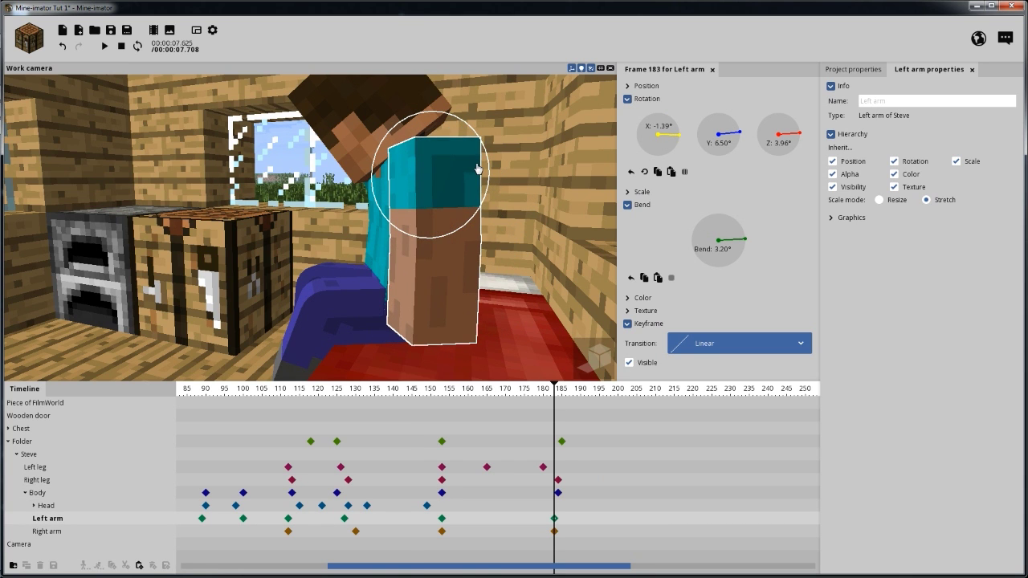
{"action": "middle_click_drag", "start_coordinate": [308, 312], "coordinate": [405, 231]}
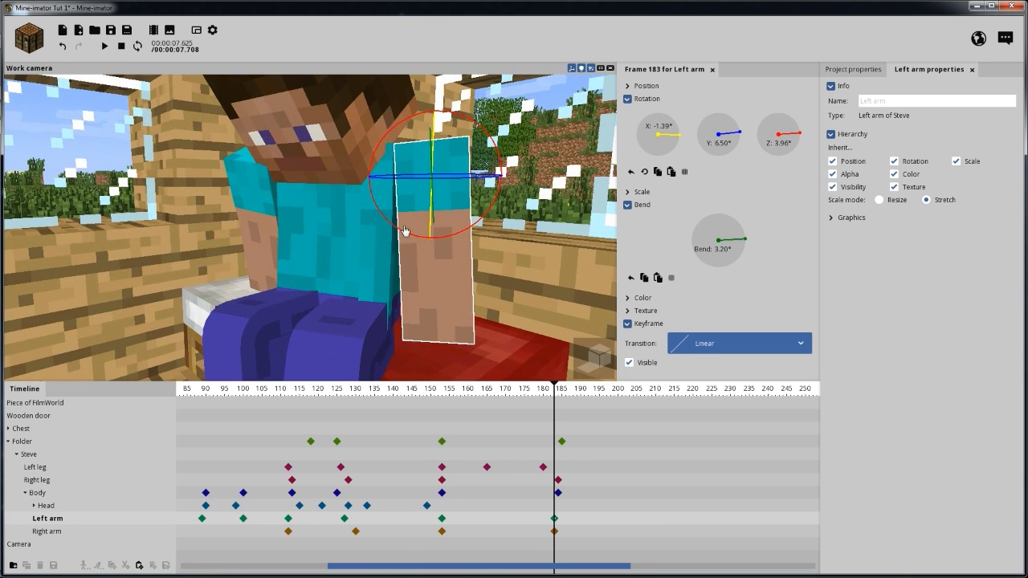
{"action": "middle_click_drag", "start_coordinate": [530, 165], "coordinate": [530, 165]}
{"action": "mouse_move", "coordinate": [462, 172]}
{"action": "left_mouse_down"}
{"action": "mouse_move", "coordinate": [440, 160]}
{"action": "mouse_move", "coordinate": [473, 159]}
{"action": "left_mouse_up"}
{"action": "left_click_drag", "start_coordinate": [504, 196], "coordinate": [526, 180]}
{"action": "middle_click_drag", "start_coordinate": [452, 224], "coordinate": [452, 224]}
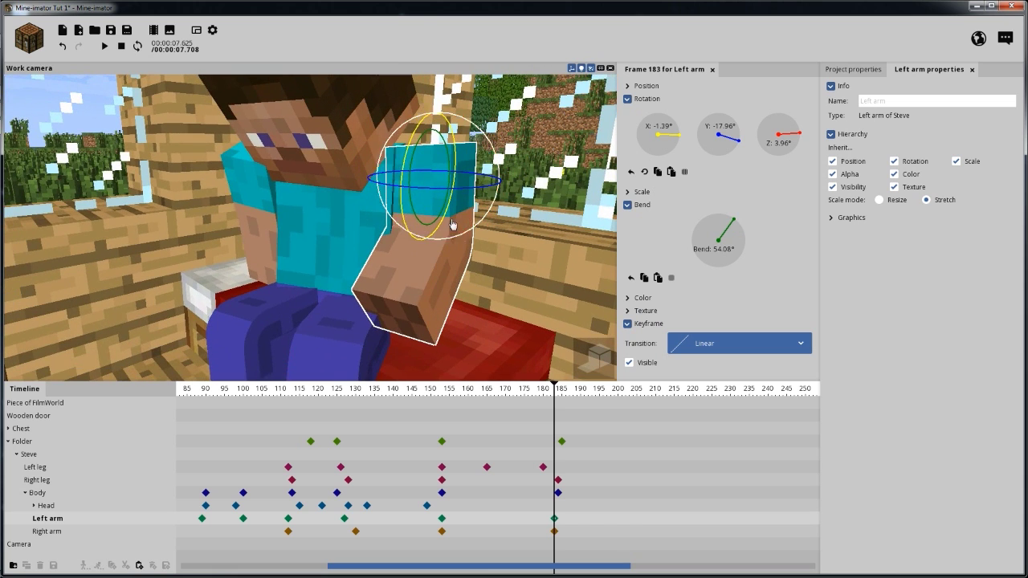
Refine the left arm at frame 183 to Y rotation about -48.30°, Z about 17.11° and bend about 68.53°.
{"action": "left_click_drag", "start_coordinate": [472, 180], "coordinate": [452, 163]}
{"action": "mouse_move", "coordinate": [387, 171]}
{"action": "left_mouse_down"}
{"action": "mouse_move", "coordinate": [482, 175]}
{"action": "mouse_move", "coordinate": [387, 171]}
{"action": "left_mouse_up"}
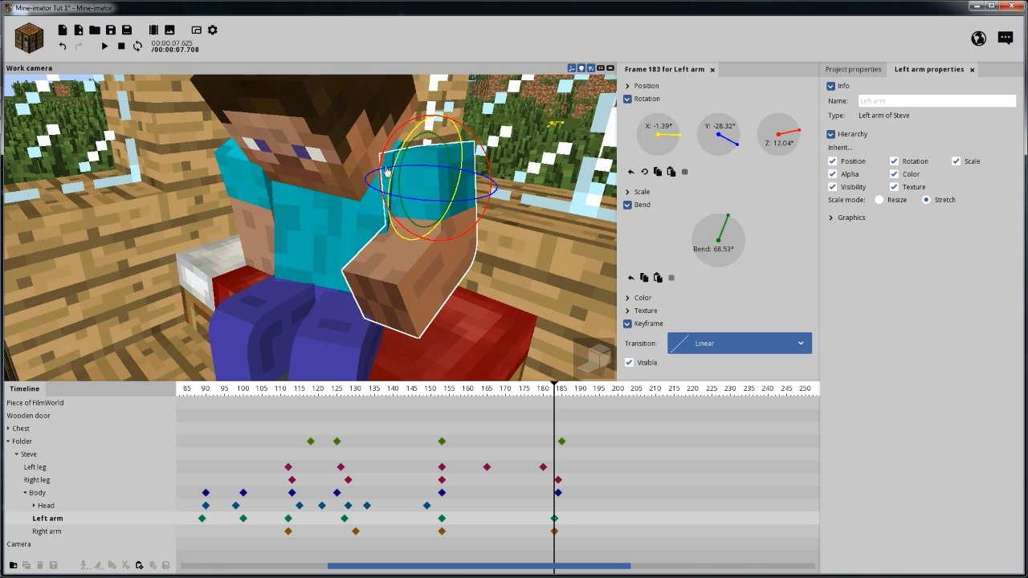
{"action": "left_click_drag", "start_coordinate": [468, 174], "coordinate": [470, 259]}
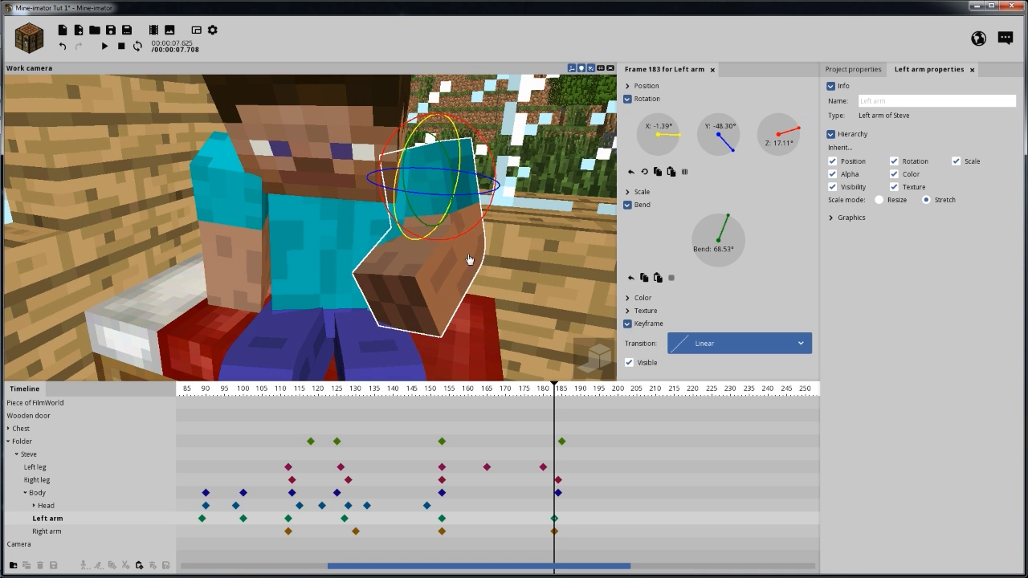
Pose the right arm at frame 183 with X rotation about -2.16°, Y about 20.99° and bend about 64.73°.
{"action": "left_click", "coordinate": [244, 264]}
{"action": "mouse_move", "coordinate": [171, 240]}
{"action": "left_mouse_down"}
{"action": "mouse_move", "coordinate": [201, 244]}
{"action": "mouse_move", "coordinate": [172, 240]}
{"action": "left_mouse_up"}
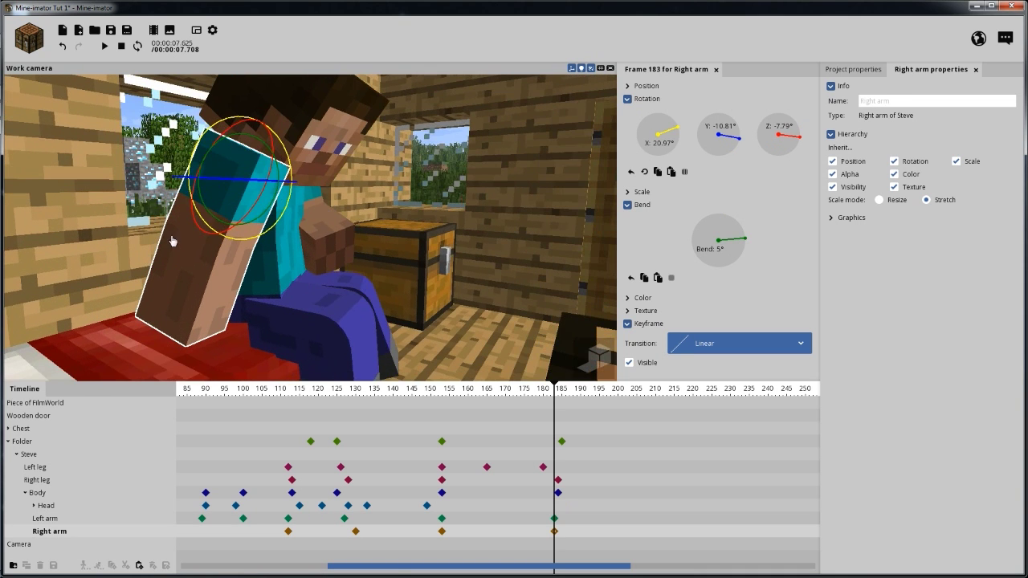
{"action": "left_click_drag", "start_coordinate": [258, 155], "coordinate": [265, 217]}
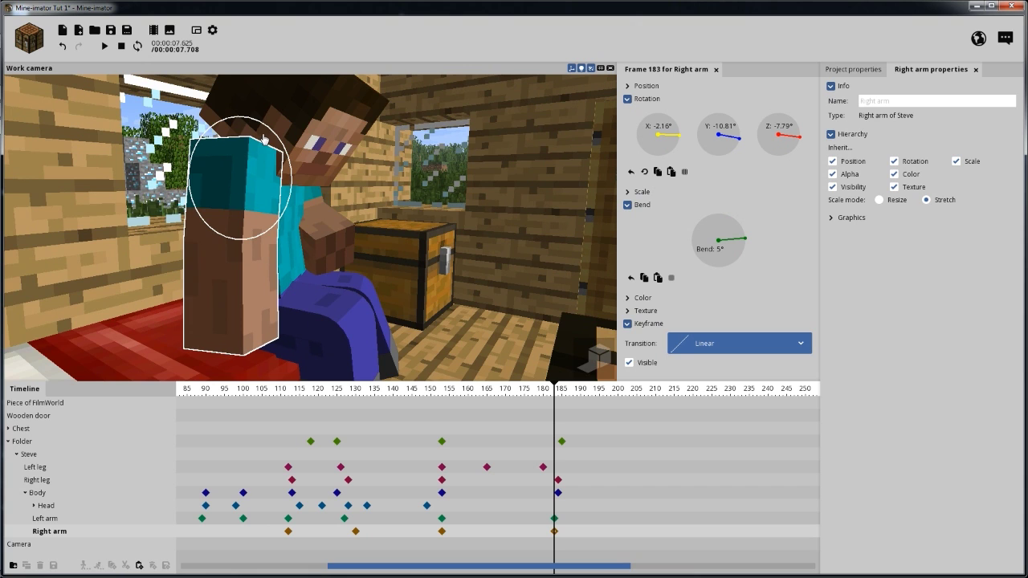
{"action": "left_click_drag", "start_coordinate": [363, 265], "coordinate": [354, 266]}
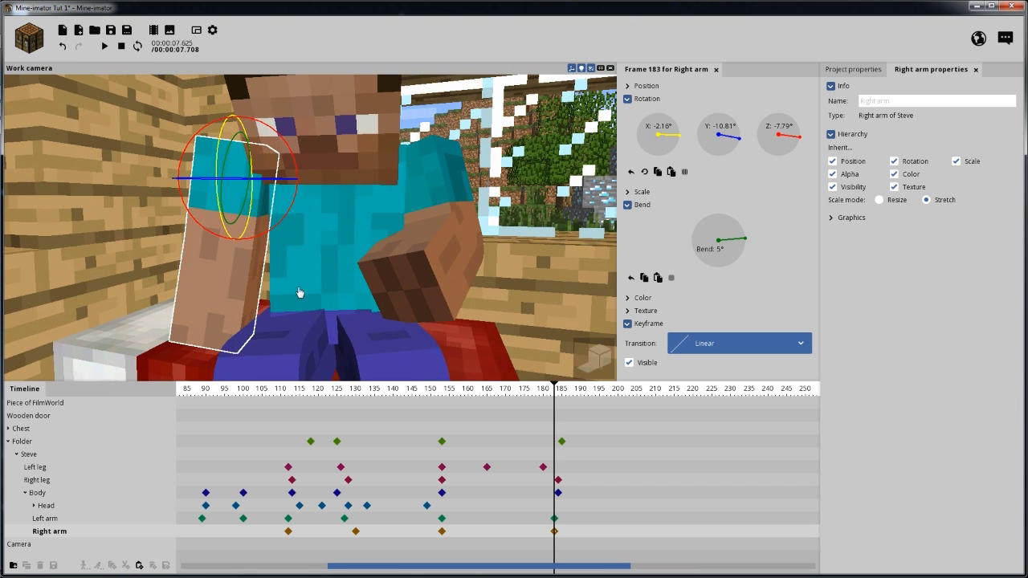
{"action": "left_click_drag", "start_coordinate": [299, 292], "coordinate": [361, 286]}
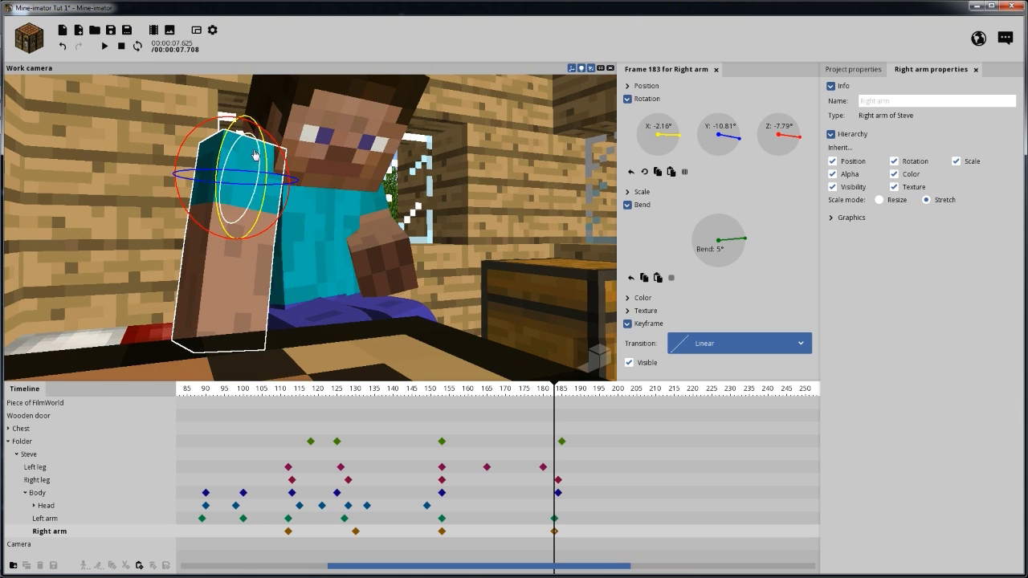
{"action": "left_click_drag", "start_coordinate": [256, 157], "coordinate": [213, 132]}
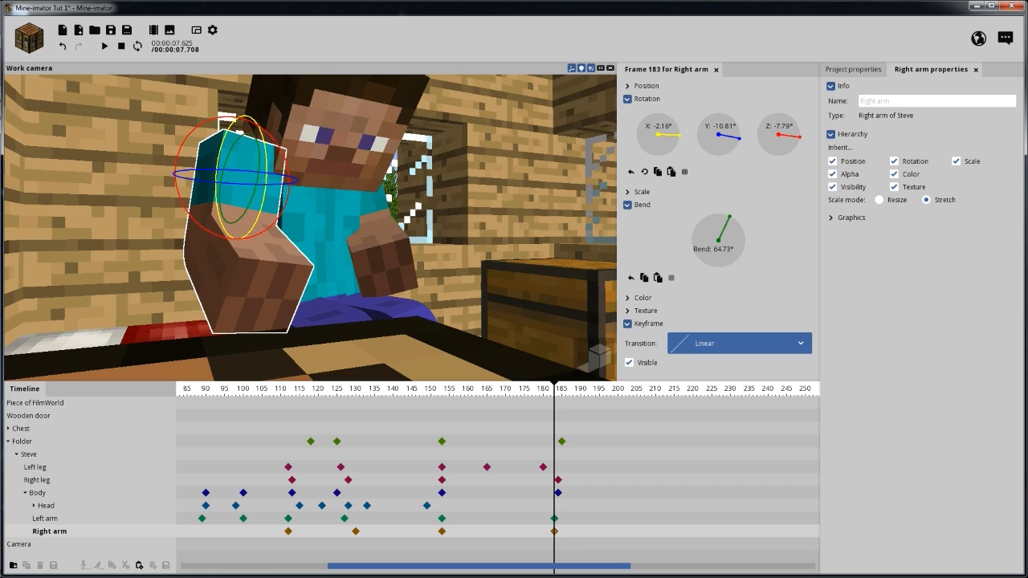
{"action": "left_click_drag", "start_coordinate": [323, 156], "coordinate": [260, 171]}
{"action": "left_click_drag", "start_coordinate": [350, 268], "coordinate": [314, 244]}
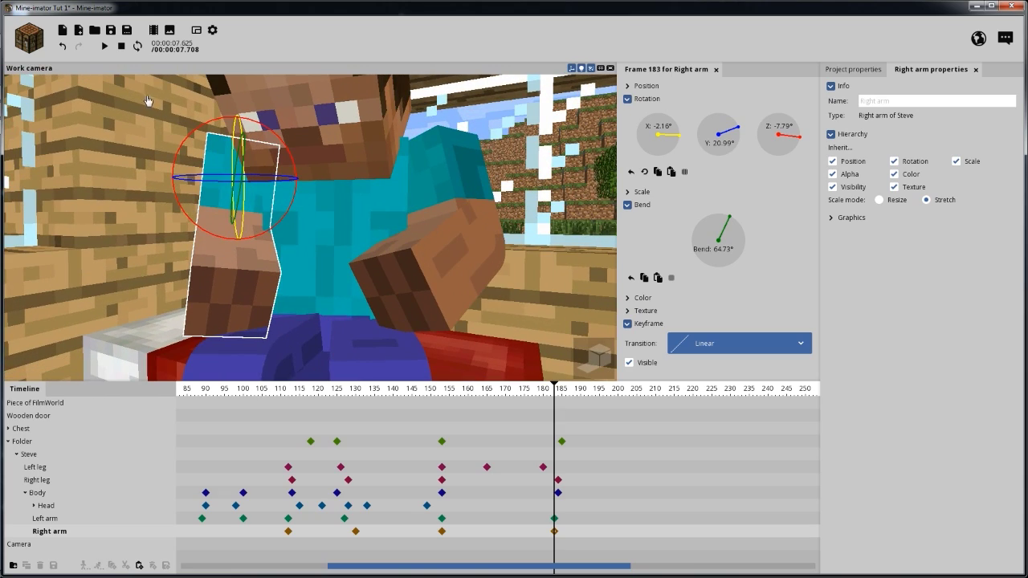
Save the project and play back the sitting motion from frame 149.
{"action": "left_click", "coordinate": [111, 30]}
{"action": "left_click_drag", "start_coordinate": [487, 392], "coordinate": [427, 388]}
{"action": "scroll", "coordinate": [459, 290], "scroll_direction": "down", "scroll_amount": 5}
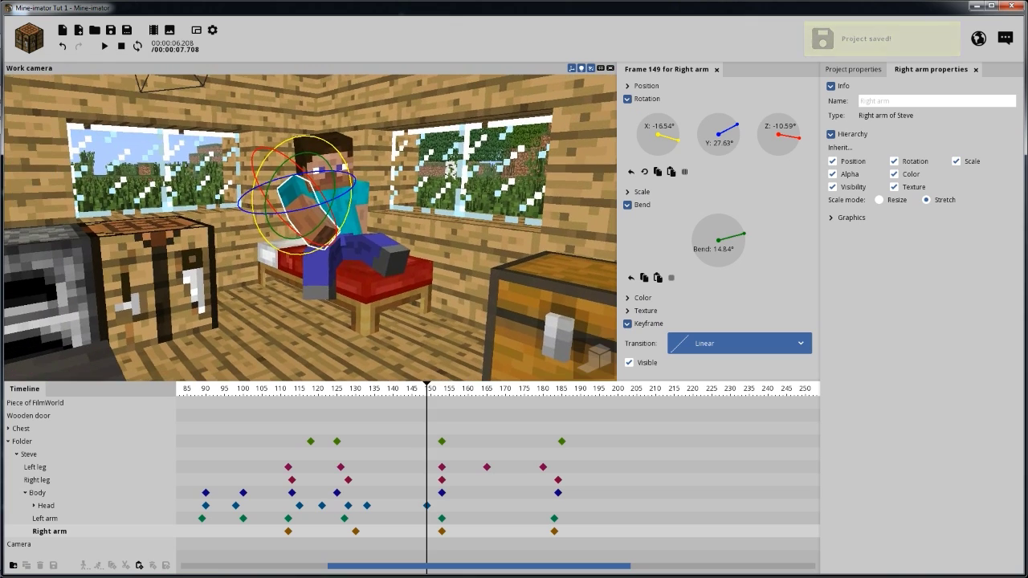
{"action": "key", "text": "space"}
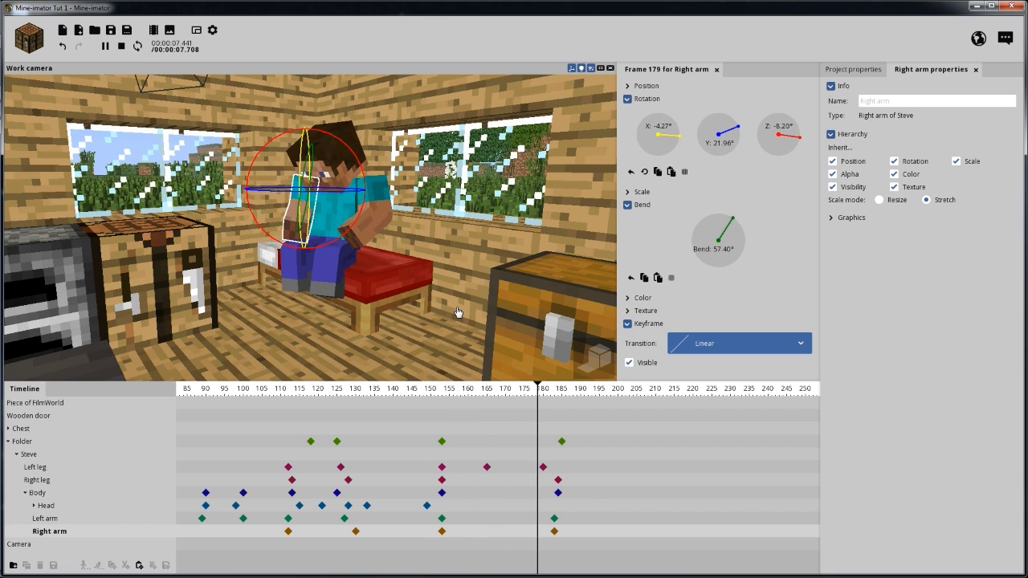
{"action": "left_click", "coordinate": [426, 389]}
Add a left arm keyframe at frame 186 with X rotation about -4.65° and bend about 64.43°.
{"action": "left_click_drag", "start_coordinate": [506, 388], "coordinate": [566, 388]}
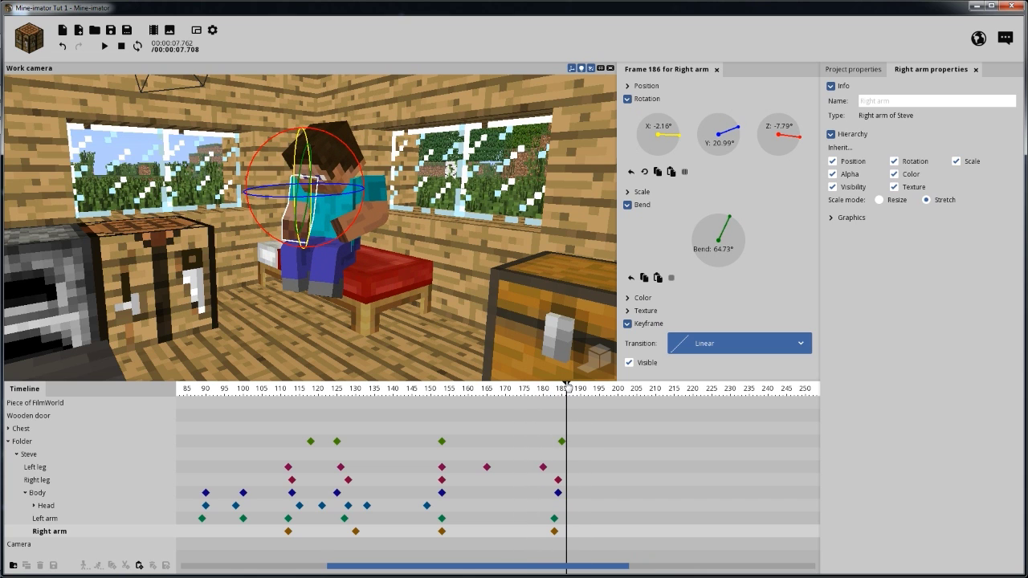
{"action": "left_click", "coordinate": [566, 495]}
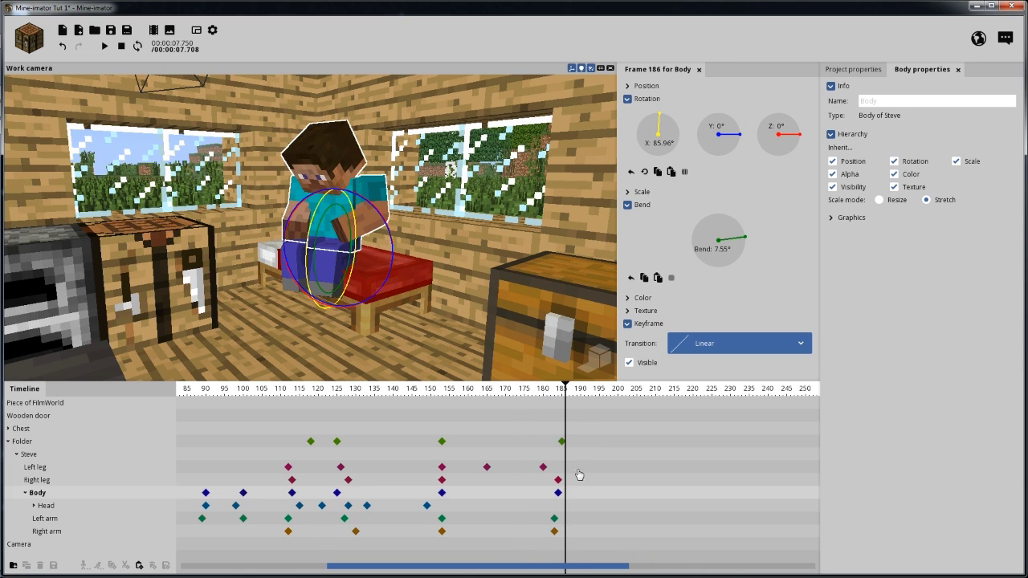
{"action": "scroll", "coordinate": [576, 472], "scroll_direction": "up", "scroll_amount": 5, "text": "ctrl"}
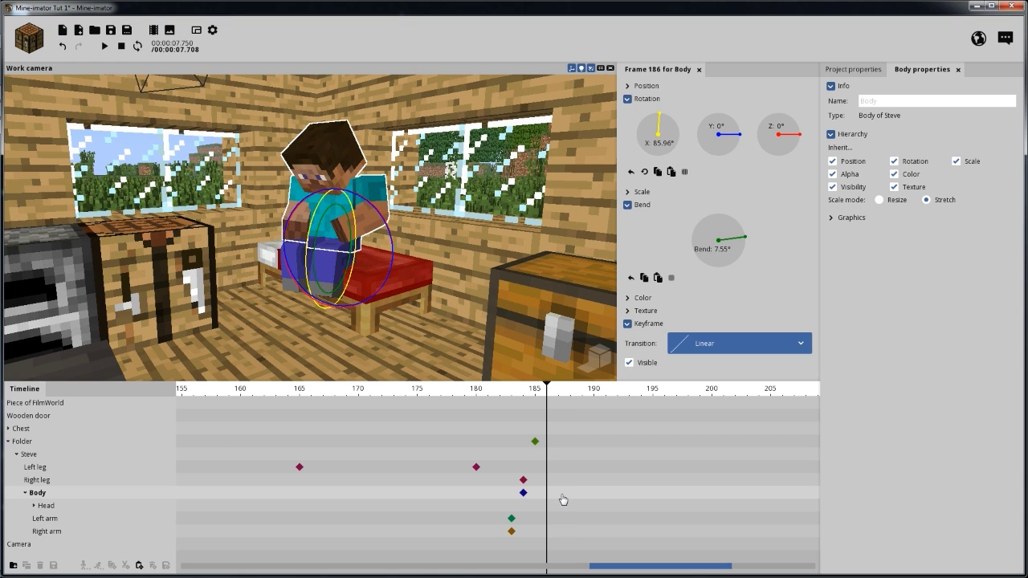
{"action": "left_click", "coordinate": [551, 522]}
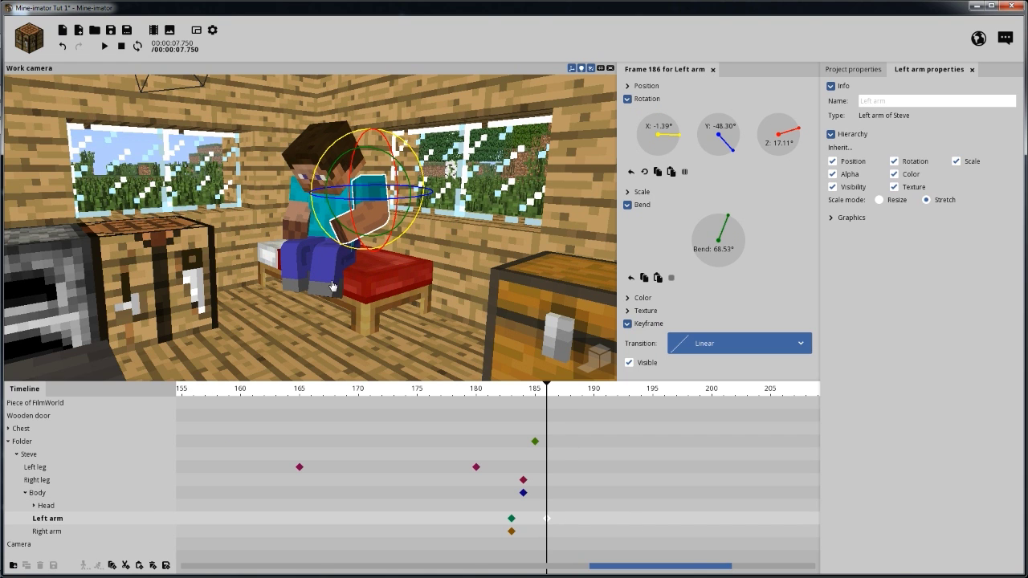
{"action": "scroll", "coordinate": [373, 203], "scroll_direction": "up", "scroll_amount": 8}
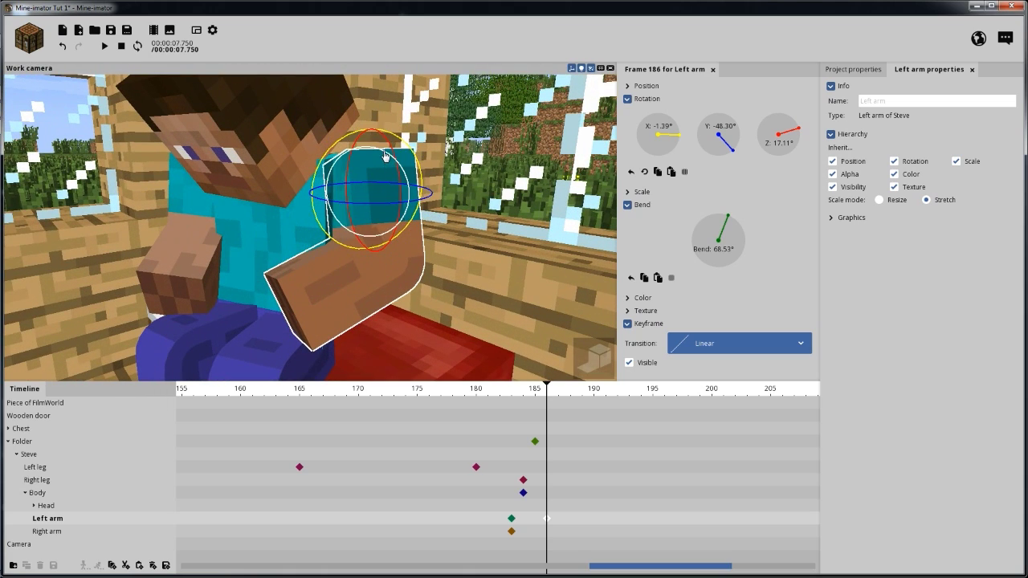
{"action": "left_click_drag", "start_coordinate": [385, 156], "coordinate": [412, 154]}
Play back the left arm's settling motion from around frame 171 and save the project.
{"action": "left_click_drag", "start_coordinate": [487, 393], "coordinate": [373, 396]}
{"action": "key", "text": "space"}
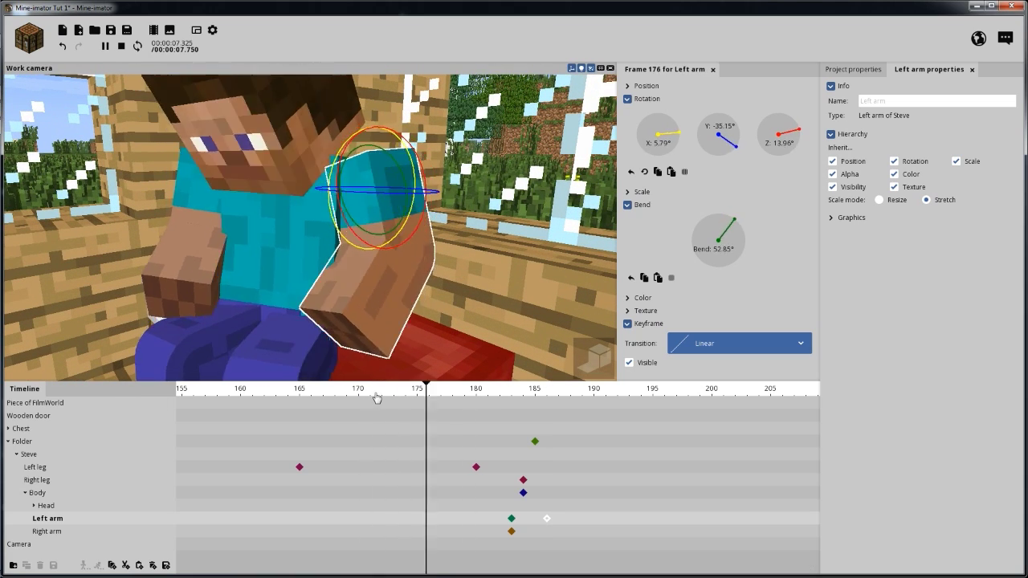
{"action": "key", "text": "space"}
{"action": "key", "text": "space"}
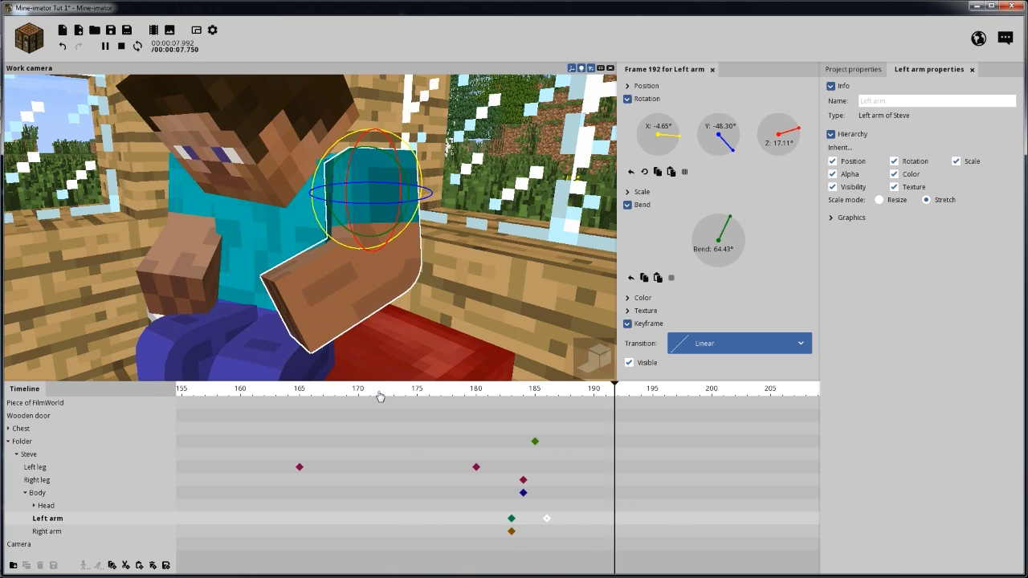
{"action": "key", "text": "space"}
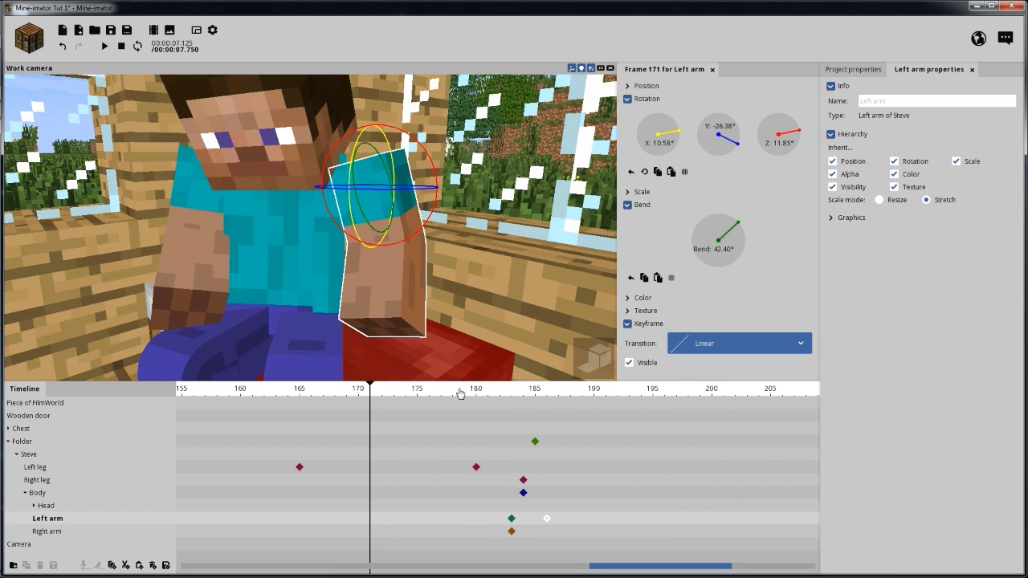
{"action": "scroll", "coordinate": [466, 403], "scroll_direction": "down", "scroll_amount": 5}
{"action": "left_click_drag", "start_coordinate": [466, 396], "coordinate": [440, 391]}
{"action": "left_click", "coordinate": [112, 32]}
{"action": "key", "text": "space"}
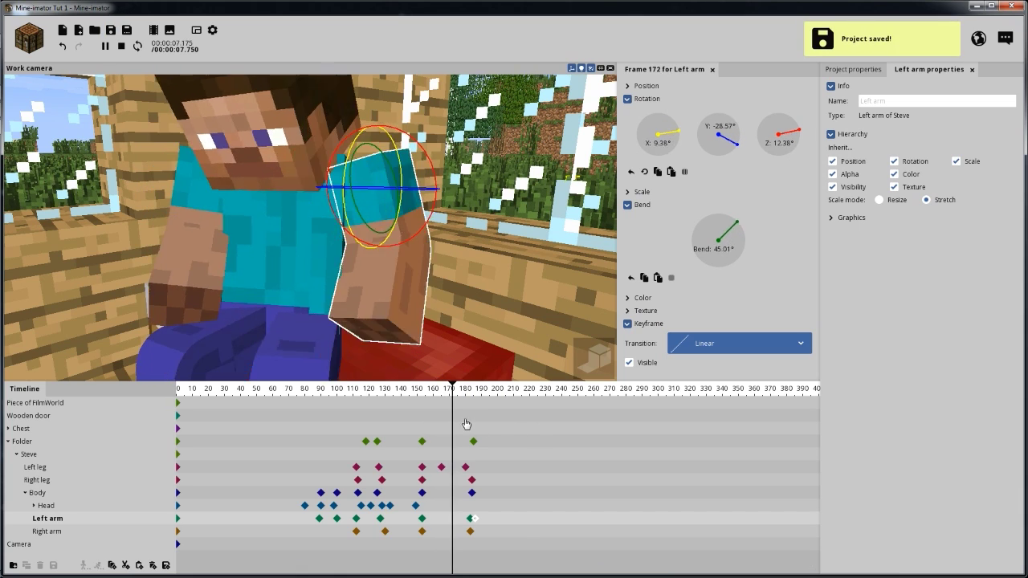
{"action": "key", "text": "space"}
Move the left arm's last keyframe to frame 185, preview it from frame 176 and save the project.
{"action": "scroll", "coordinate": [484, 482], "scroll_direction": "up", "scroll_amount": 5}
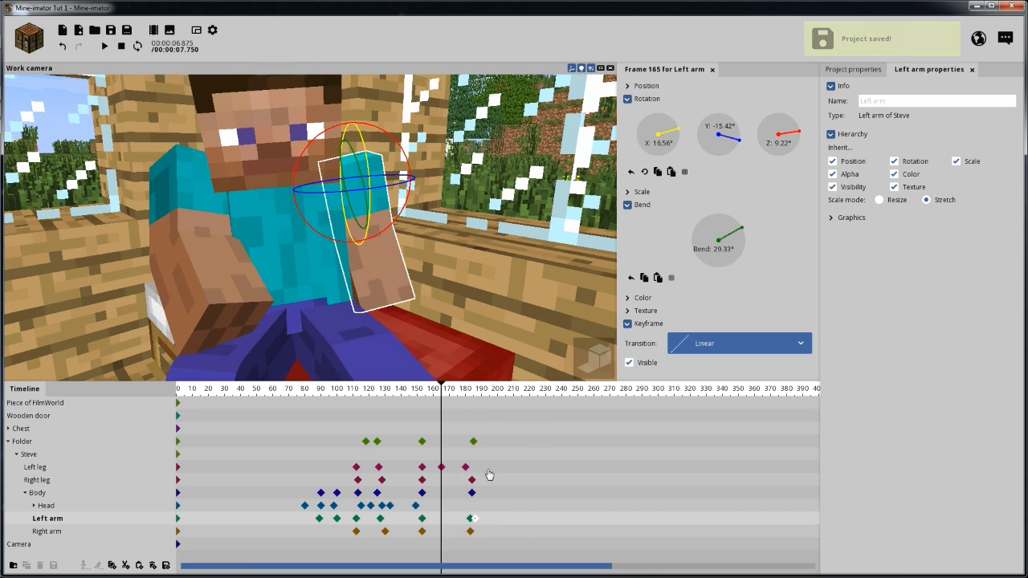
{"action": "scroll", "coordinate": [481, 508], "scroll_direction": "up", "scroll_amount": 2}
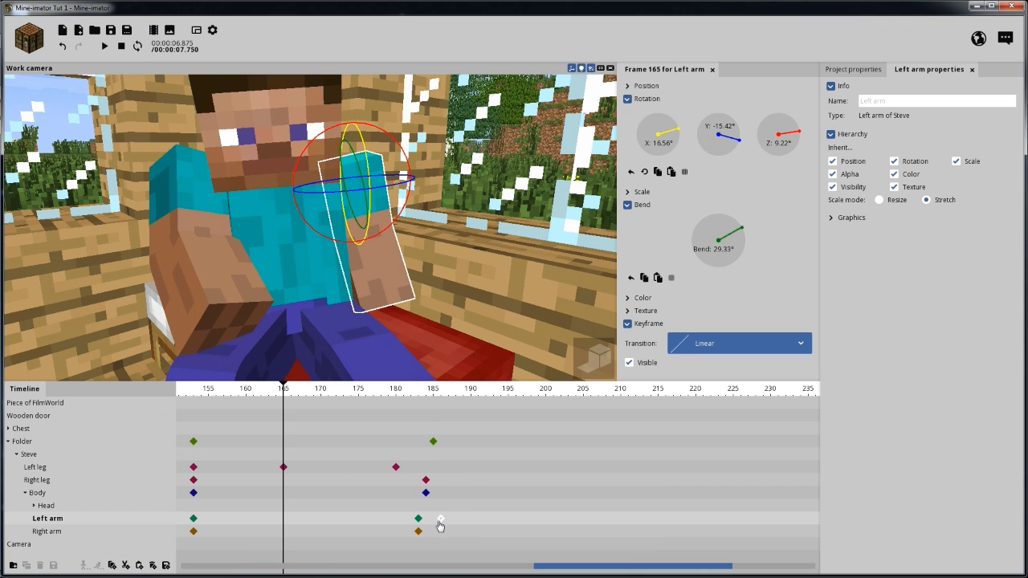
{"action": "left_click", "coordinate": [440, 519]}
{"action": "left_click", "coordinate": [363, 391]}
{"action": "key", "text": "space"}
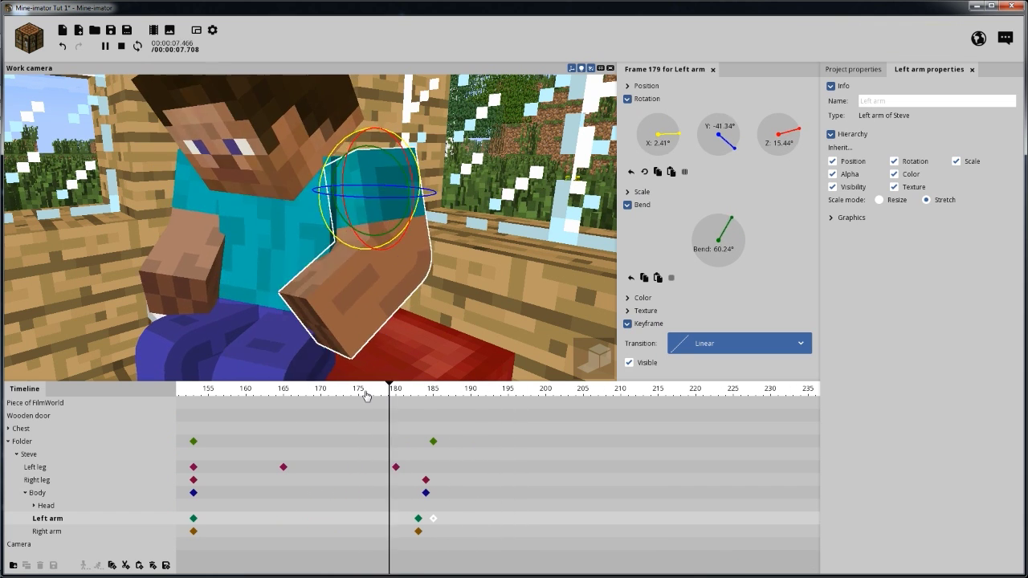
{"action": "key", "text": "space"}
{"action": "left_click", "coordinate": [110, 37]}
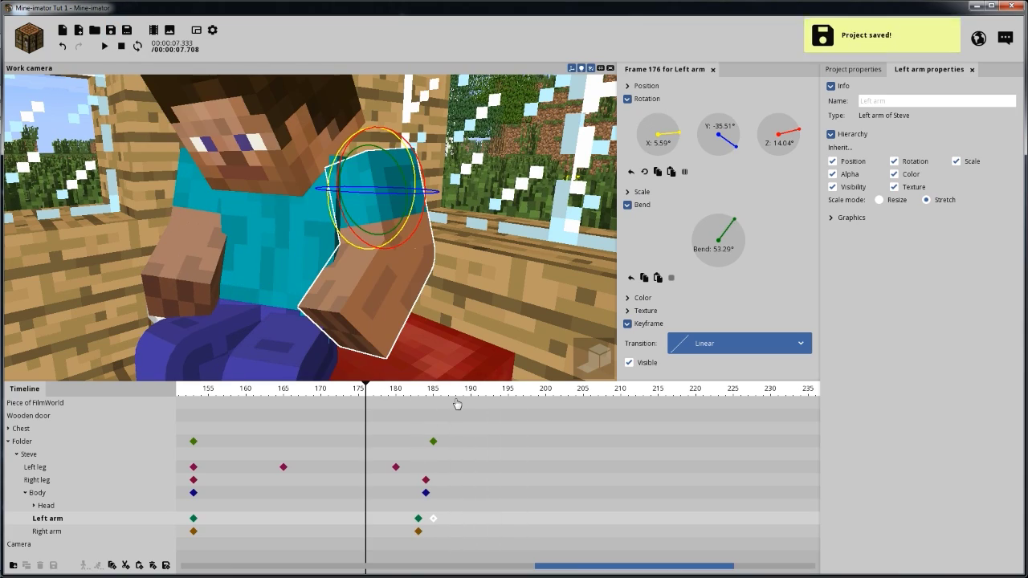
Review the whole turn onto the bed edge from a wider view, playing it back from frame 153.
{"action": "left_click", "coordinate": [411, 392]}
{"action": "left_click_drag", "start_coordinate": [404, 307], "coordinate": [466, 339]}
{"action": "scroll", "coordinate": [408, 304], "scroll_direction": "down", "scroll_amount": 4}
{"action": "scroll", "coordinate": [466, 339], "scroll_direction": "down", "scroll_amount": 3}
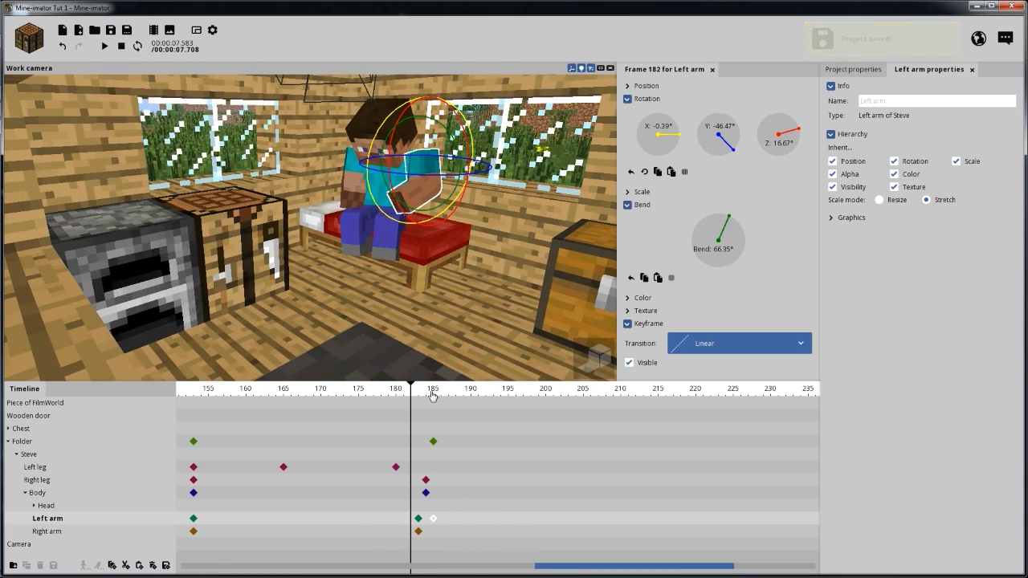
{"action": "left_click", "coordinate": [298, 393]}
{"action": "key", "text": "space"}
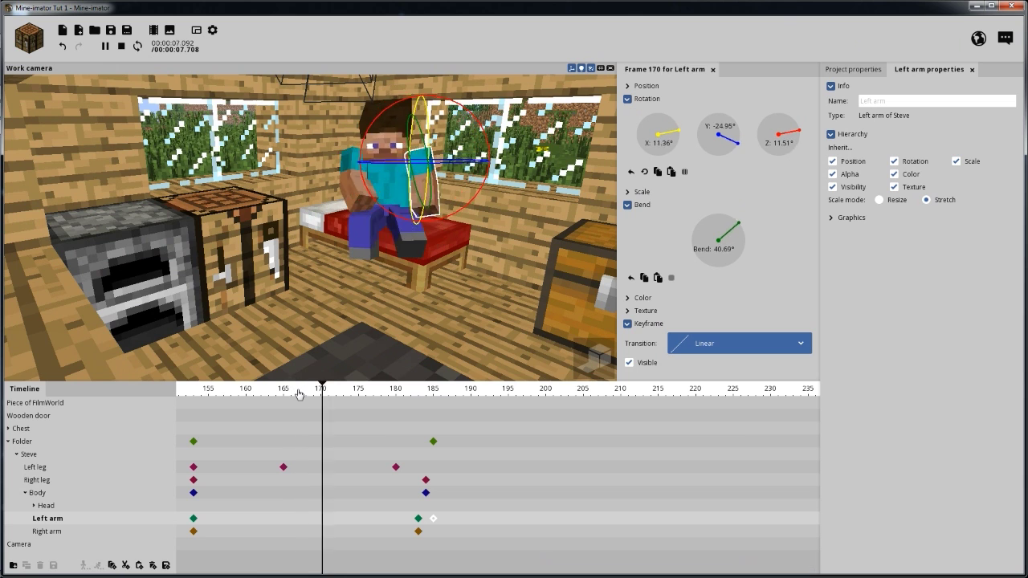
{"action": "key", "text": "space"}
{"action": "left_click", "coordinate": [191, 393]}
{"action": "key", "text": "space"}
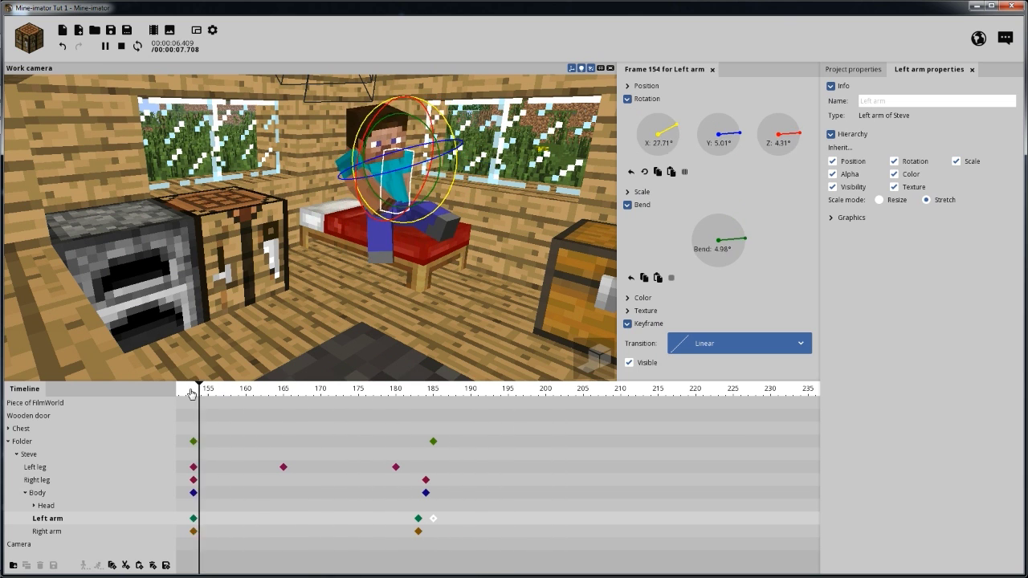
{"action": "key", "text": "space"}
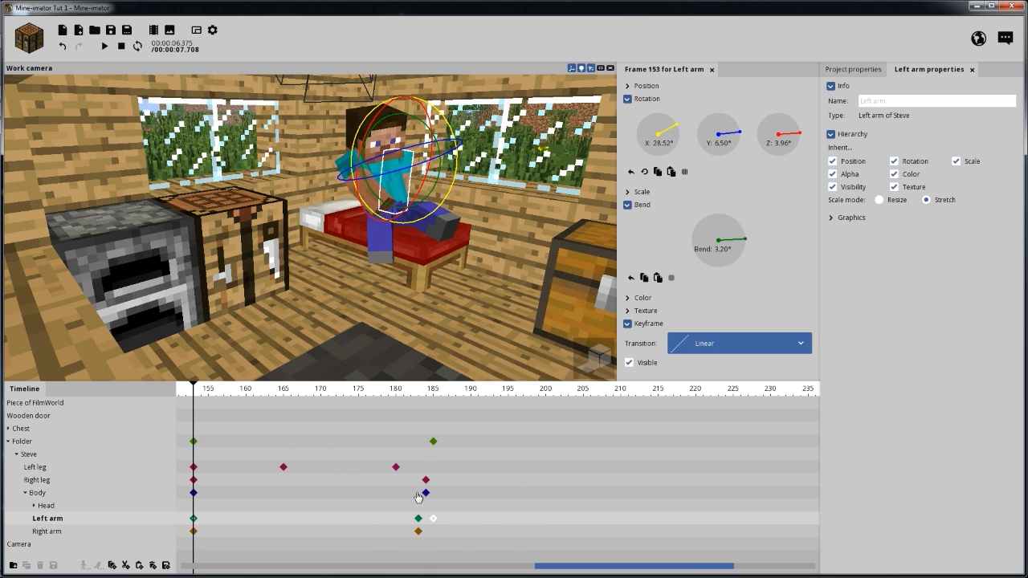
Hold the head's pose with a keyframe at frame 165 and keyframe it at frame 185 with X rotation about 20.78° and Y about -6.98°.
{"action": "left_click", "coordinate": [284, 507]}
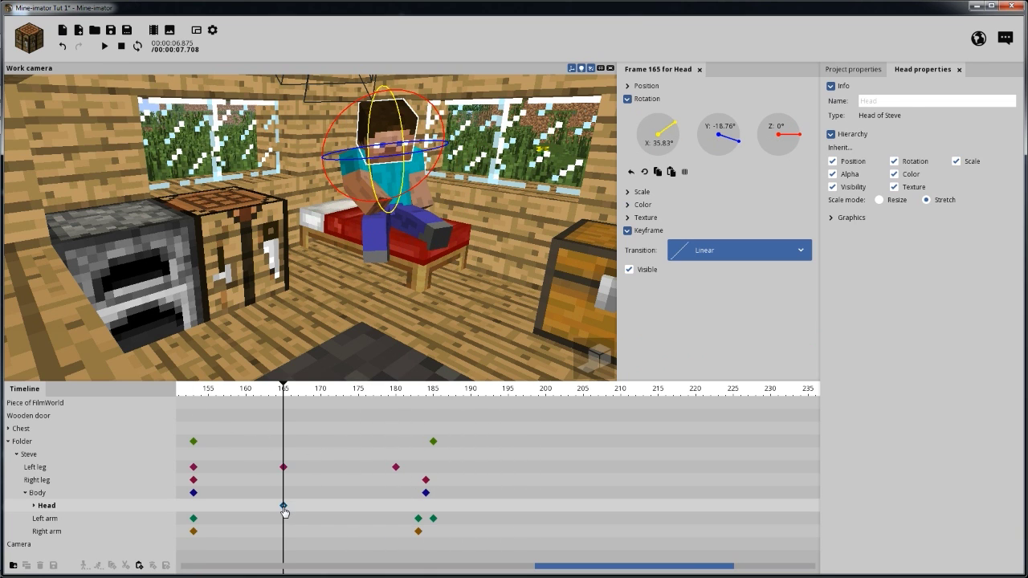
{"action": "left_click", "coordinate": [434, 505]}
{"action": "left_click_drag", "start_coordinate": [536, 196], "coordinate": [458, 192]}
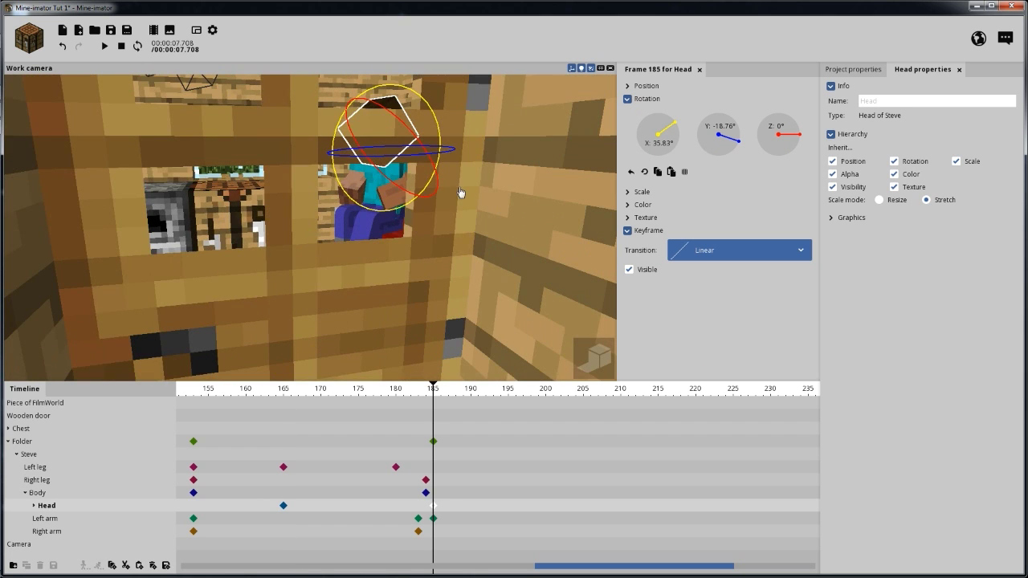
{"action": "scroll", "coordinate": [460, 194], "scroll_direction": "up", "scroll_amount": 3}
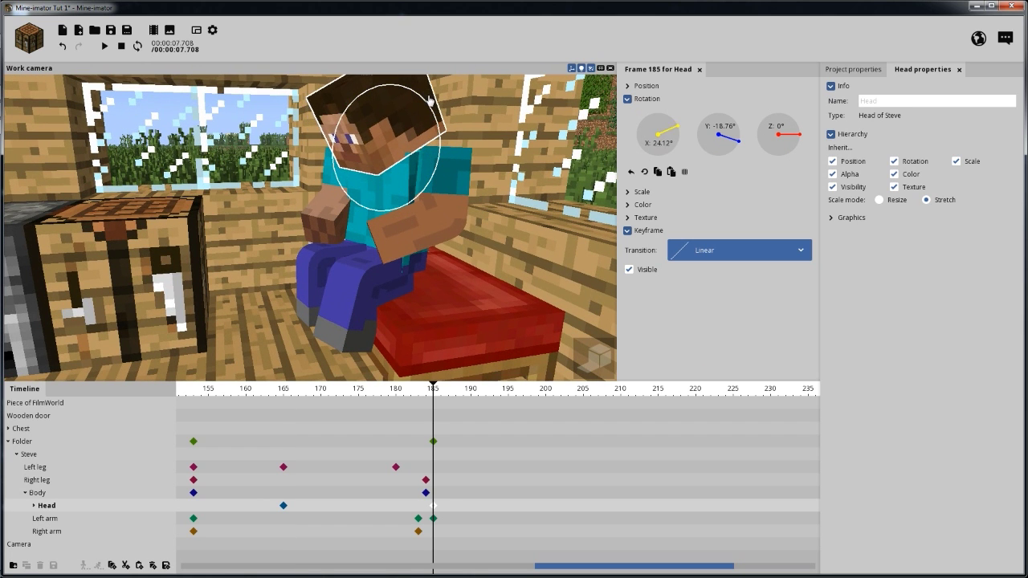
{"action": "middle_click_drag", "start_coordinate": [277, 241], "coordinate": [343, 167]}
{"action": "left_click_drag", "start_coordinate": [423, 147], "coordinate": [429, 352]}
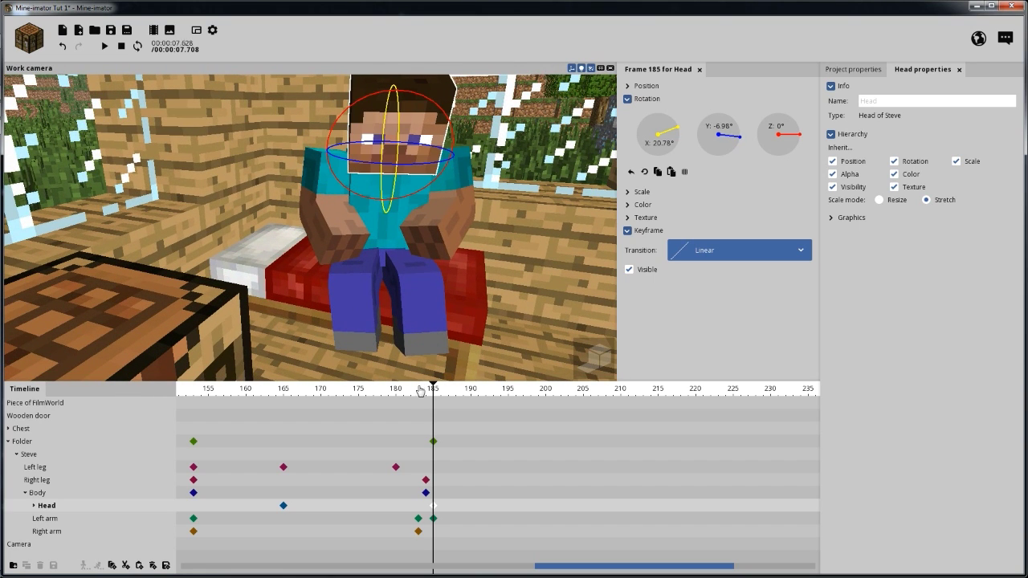
Play back the head turn and give the head's keyframe at frame 165 an S-shaped ease-in-out transition.
{"action": "key", "text": "space"}
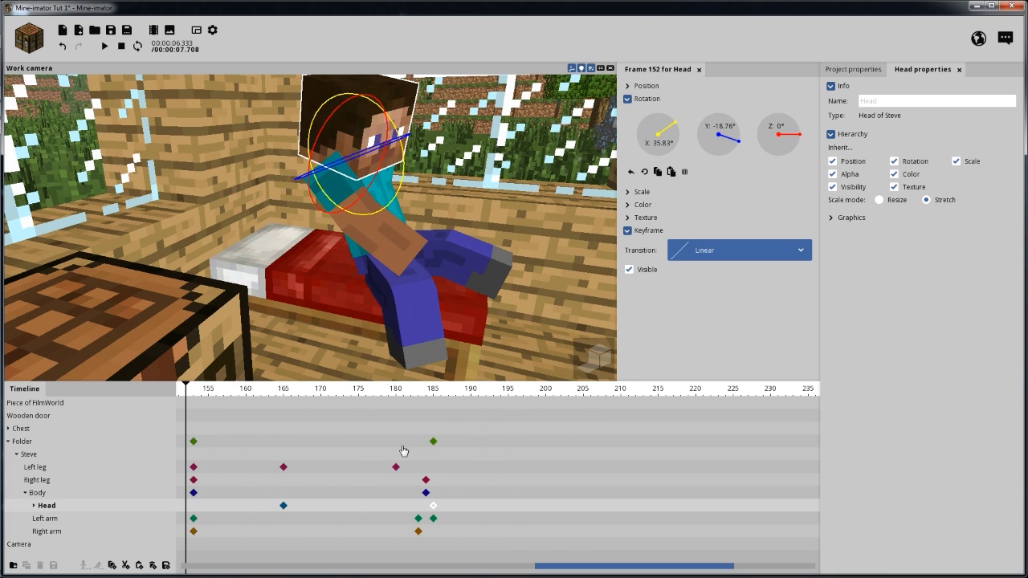
{"action": "key", "text": "space"}
{"action": "key", "text": "space"}
{"action": "left_click", "coordinate": [283, 509]}
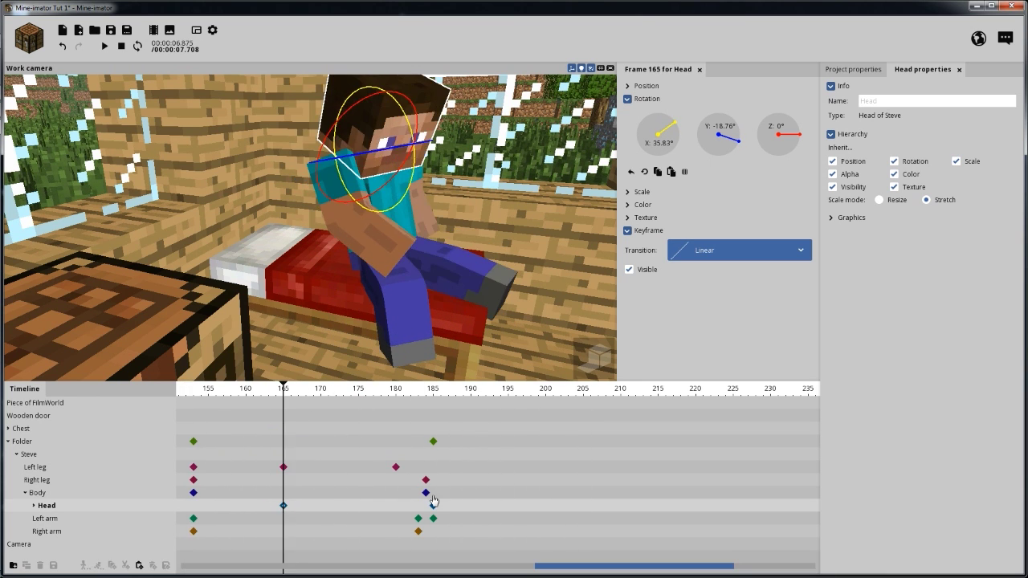
{"action": "left_click", "coordinate": [693, 250]}
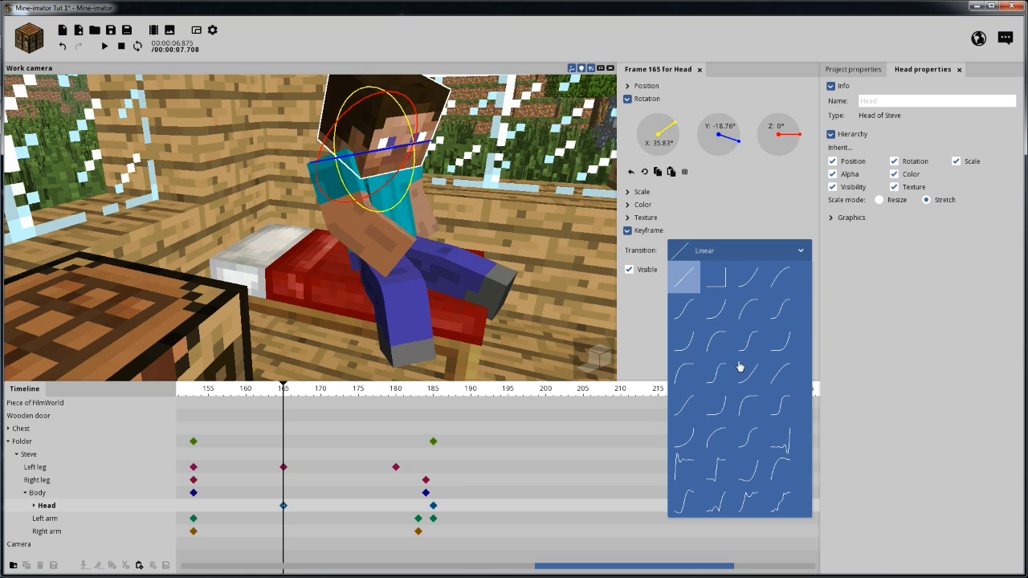
{"action": "left_click", "coordinate": [687, 315]}
Preview the eased head motion from frame 159 and save the project.
{"action": "left_click", "coordinate": [259, 389]}
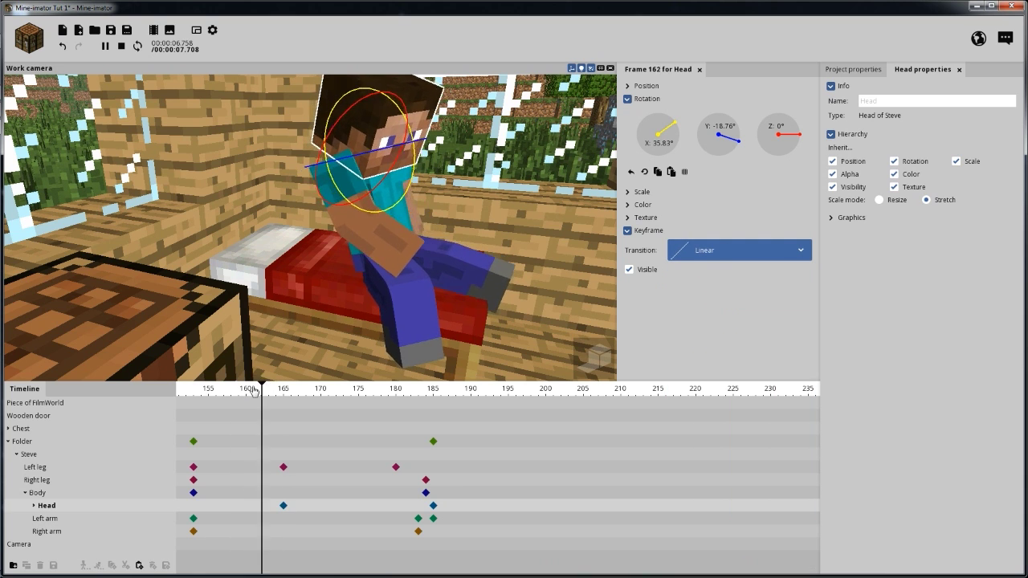
{"action": "key", "text": "space"}
{"action": "key", "text": "space"}
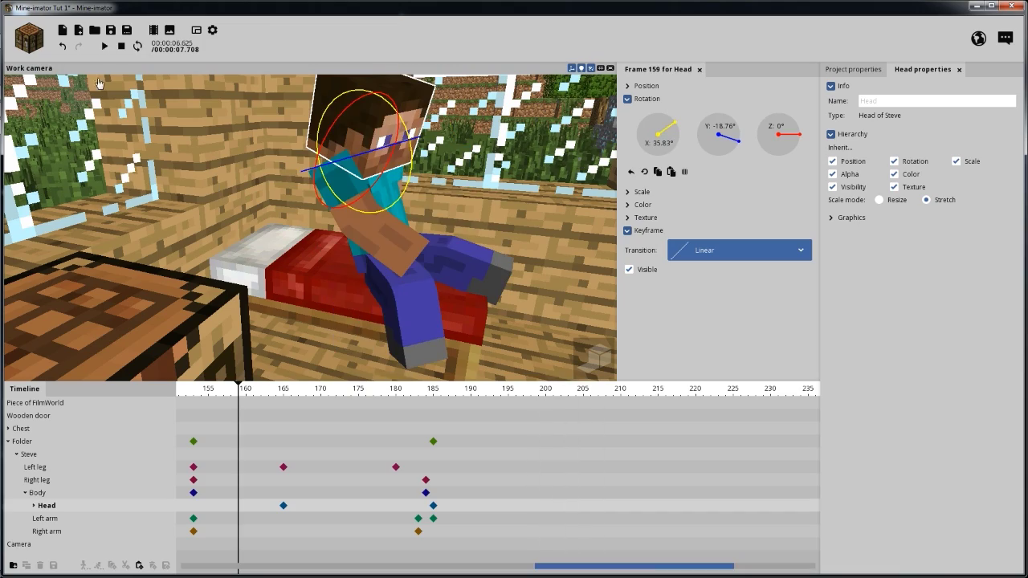
{"action": "left_click", "coordinate": [111, 31]}
{"action": "right_click_drag", "start_coordinate": [459, 245], "coordinate": [442, 250]}
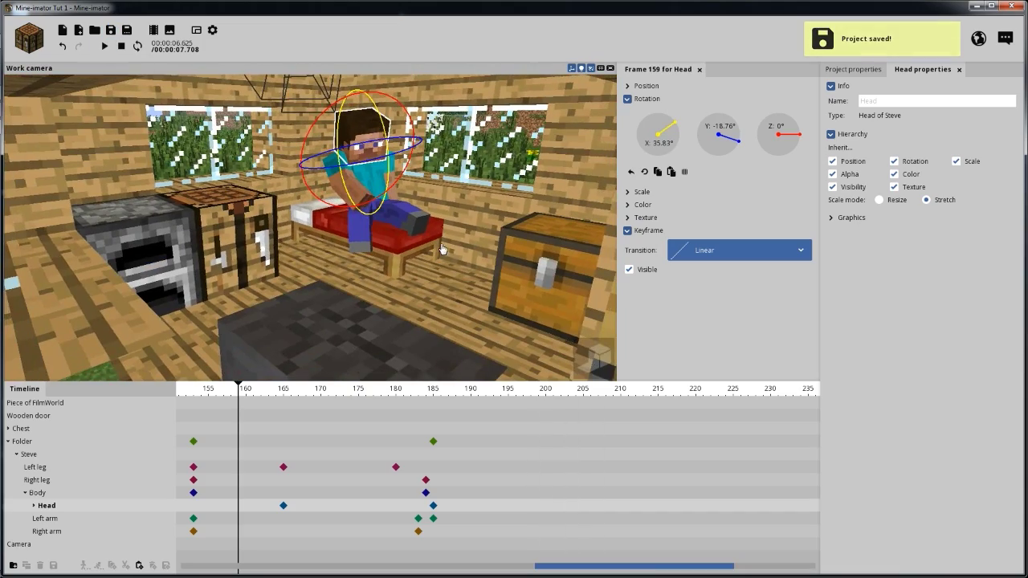
Play back Steve's animation from about frame 65 through the finished turn, viewed closer from the front of the bed.
{"action": "right_click_drag", "start_coordinate": [481, 219], "coordinate": [449, 370]}
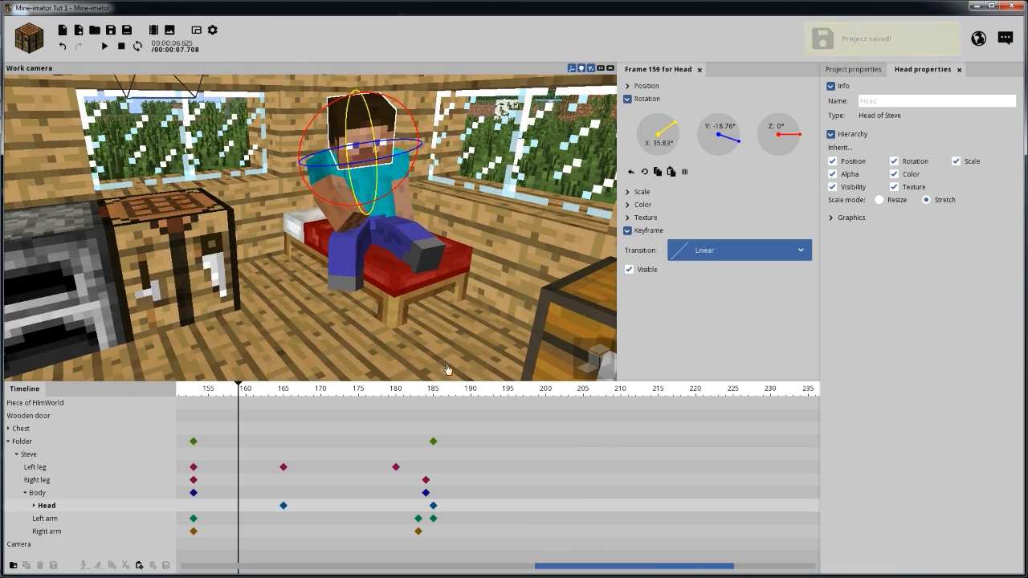
{"action": "scroll", "coordinate": [333, 403], "scroll_direction": "down", "scroll_amount": 3}
{"action": "scroll", "coordinate": [374, 335], "scroll_direction": "up", "scroll_amount": 3}
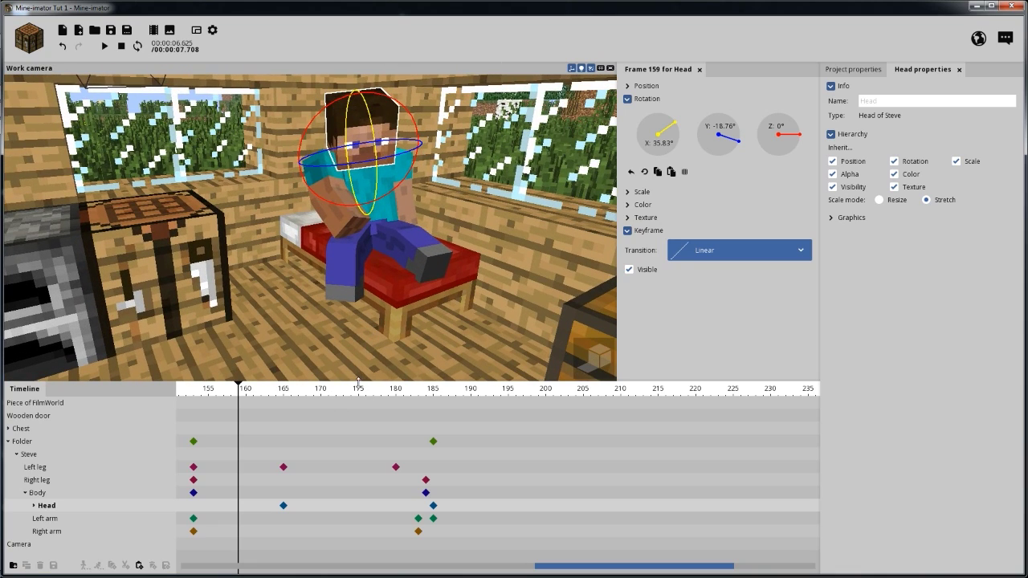
{"action": "left_click", "coordinate": [358, 389]}
{"action": "scroll", "coordinate": [359, 388], "scroll_direction": "down", "scroll_amount": 5}
{"action": "left_click_drag", "start_coordinate": [358, 389], "coordinate": [248, 390]}
{"action": "key", "text": "space"}
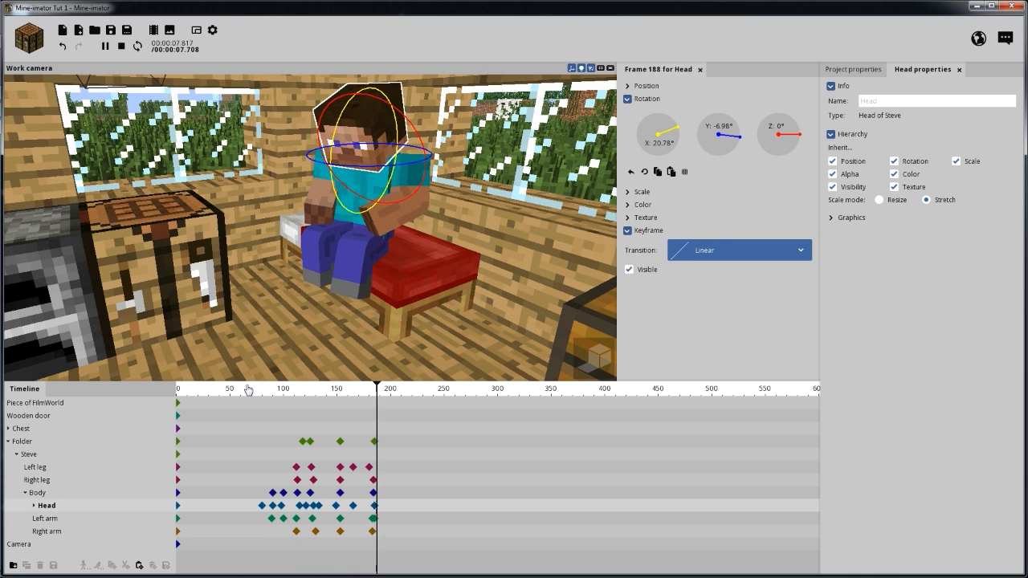
{"action": "left_click", "coordinate": [376, 391]}
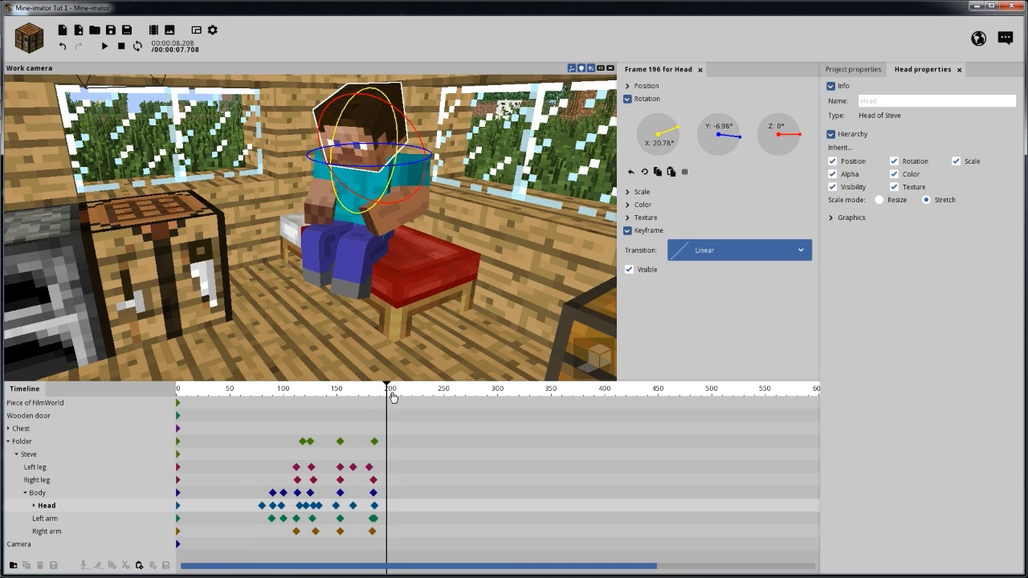
Hold the seated pose with keyframes at frame 195 for the folder, Steve, both legs, body, head and both arms.
{"action": "left_click_drag", "start_coordinate": [393, 396], "coordinate": [410, 425]}
{"action": "scroll", "coordinate": [399, 413], "scroll_direction": "up", "scroll_amount": 5}
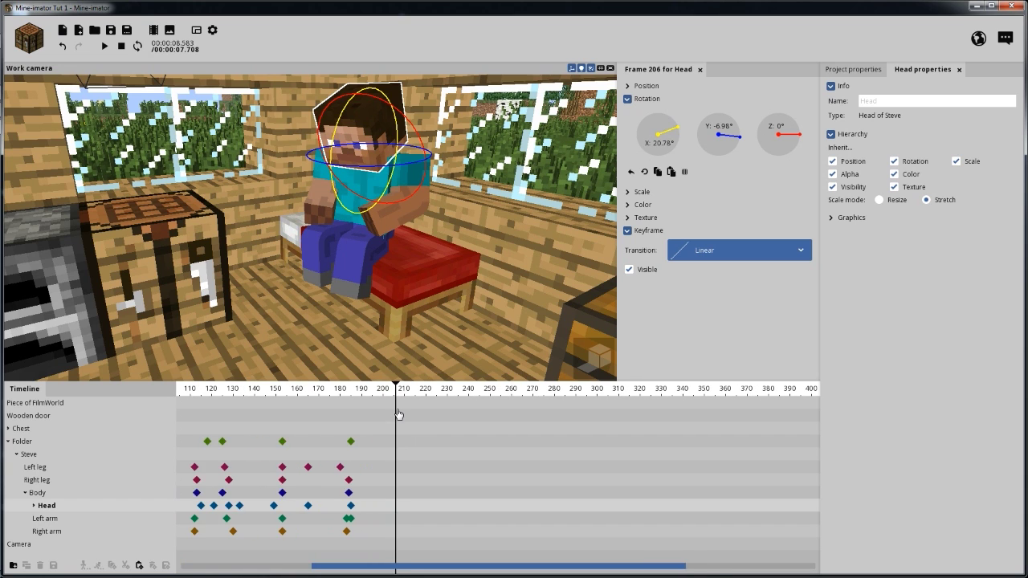
{"action": "mouse_move", "coordinate": [348, 404]}
{"action": "left_mouse_down"}
{"action": "mouse_move", "coordinate": [340, 401]}
{"action": "mouse_move", "coordinate": [364, 402]}
{"action": "left_mouse_up"}
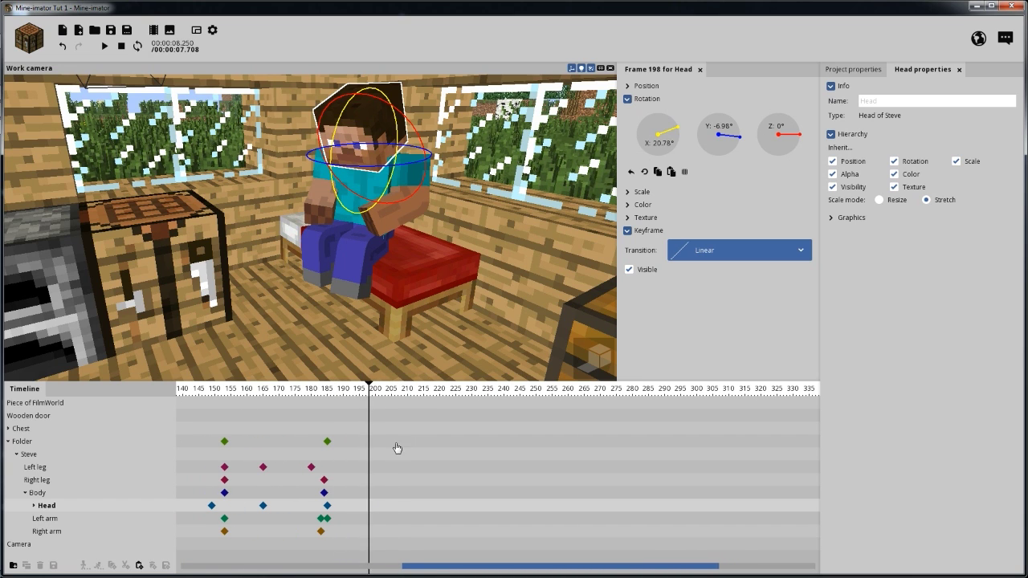
{"action": "scroll", "coordinate": [397, 447], "scroll_direction": "up", "scroll_amount": 3}
{"action": "left_click_drag", "start_coordinate": [303, 396], "coordinate": [295, 395]}
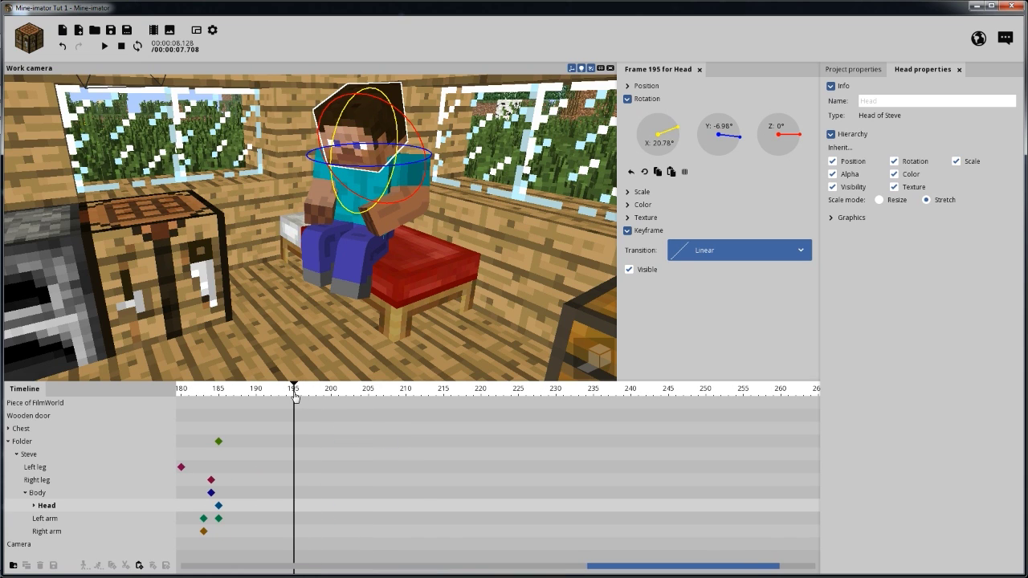
{"action": "left_click", "coordinate": [293, 443]}
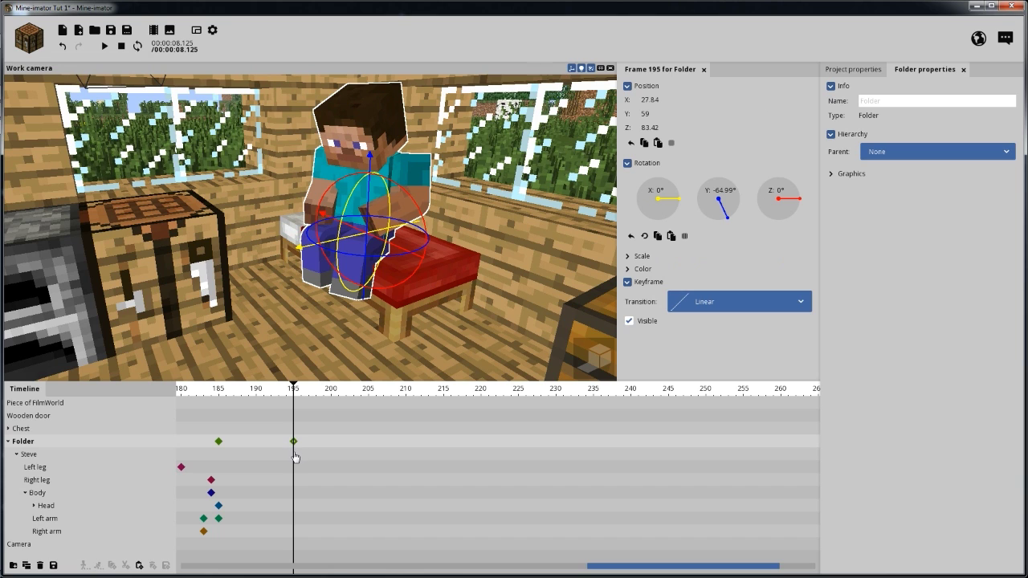
{"action": "left_click", "coordinate": [294, 455]}
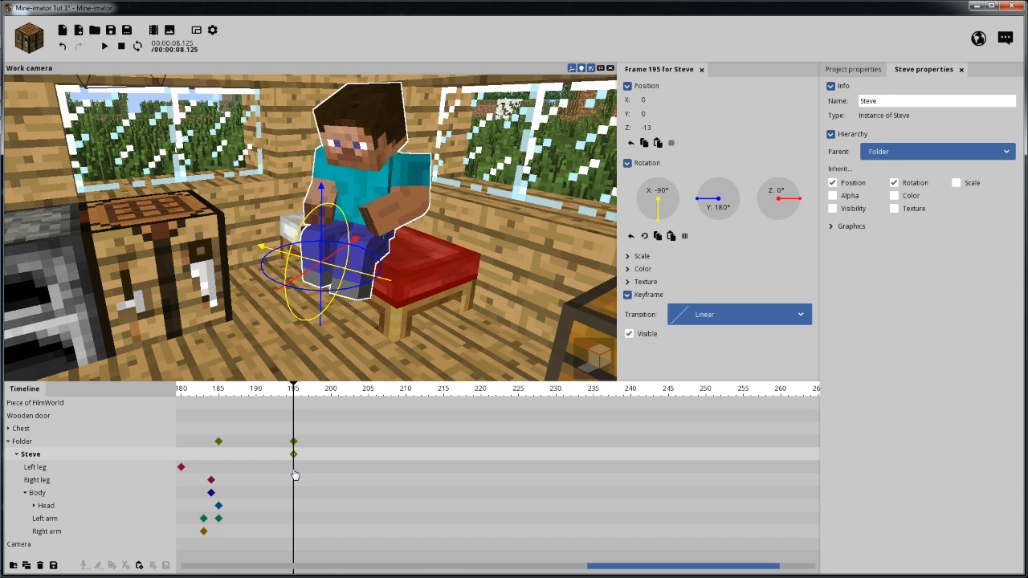
{"action": "left_click", "coordinate": [294, 469]}
{"action": "left_click", "coordinate": [294, 481]}
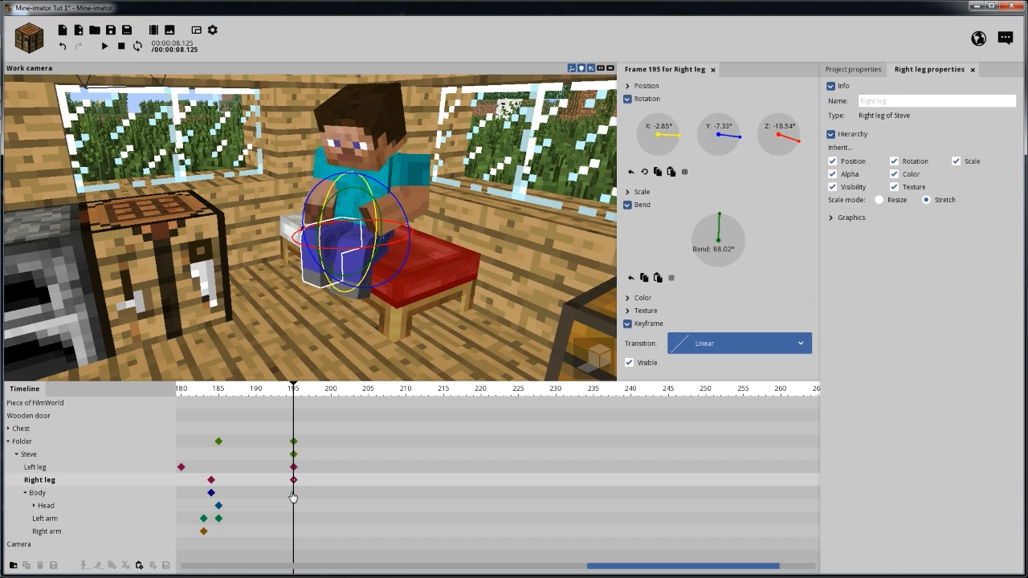
{"action": "left_click", "coordinate": [294, 493]}
{"action": "left_click", "coordinate": [294, 508]}
{"action": "left_click", "coordinate": [295, 522]}
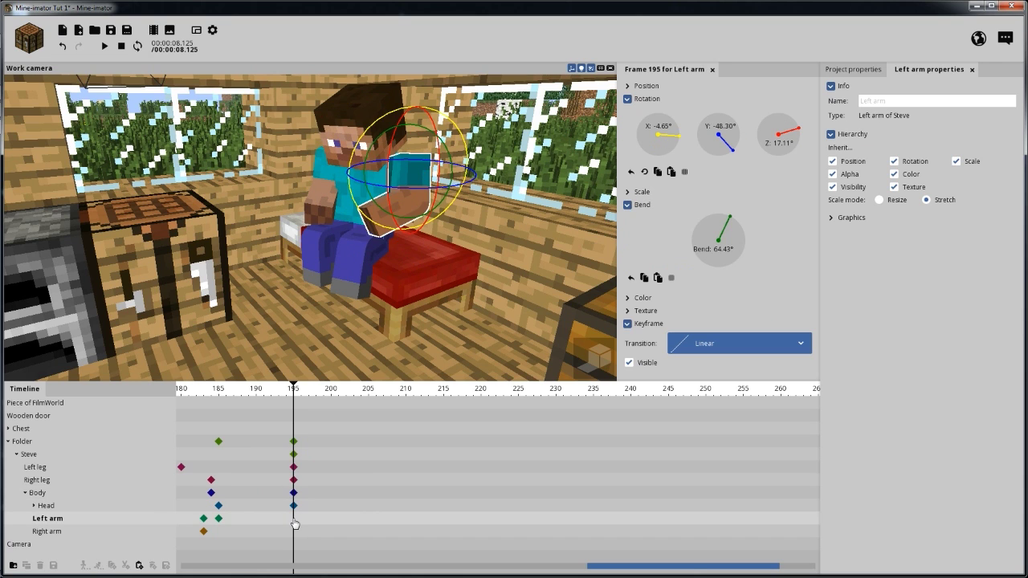
{"action": "left_click", "coordinate": [294, 531]}
Tilt Steve's body sideways at frame 200 to a Y rotation of about 8.62°.
{"action": "left_click_drag", "start_coordinate": [294, 391], "coordinate": [340, 408]}
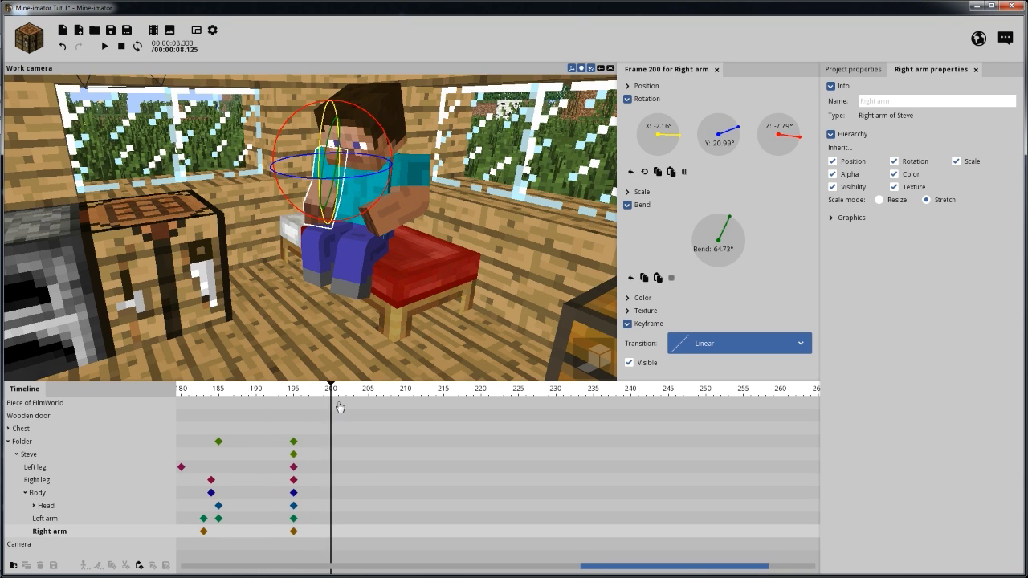
{"action": "left_click_drag", "start_coordinate": [429, 297], "coordinate": [434, 291]}
{"action": "scroll", "coordinate": [434, 291], "scroll_direction": "up", "scroll_amount": 2}
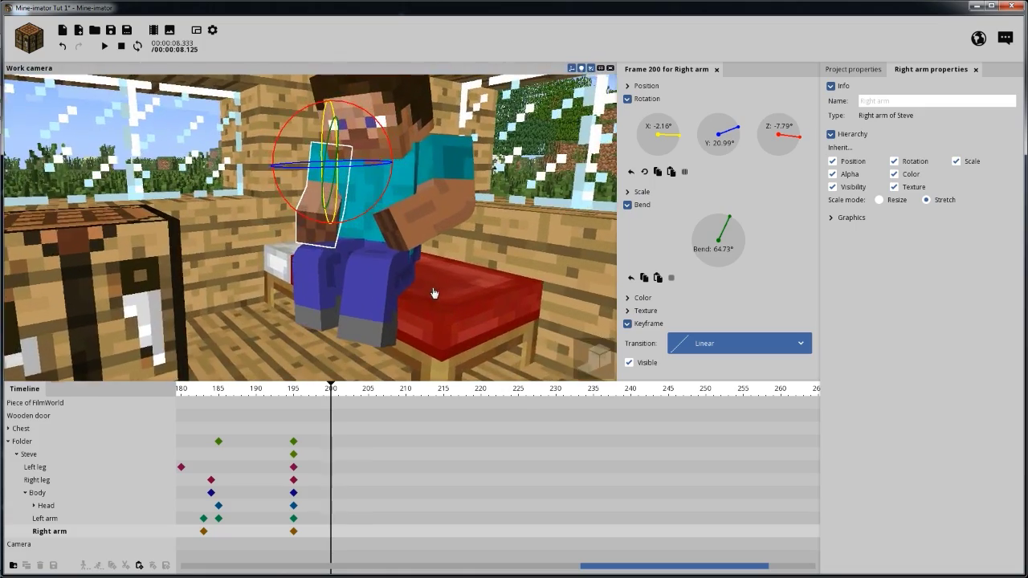
{"action": "scroll", "coordinate": [447, 287], "scroll_direction": "down", "scroll_amount": 1}
{"action": "scroll", "coordinate": [447, 287], "scroll_direction": "up", "scroll_amount": 2}
{"action": "scroll", "coordinate": [463, 278], "scroll_direction": "up", "scroll_amount": 2}
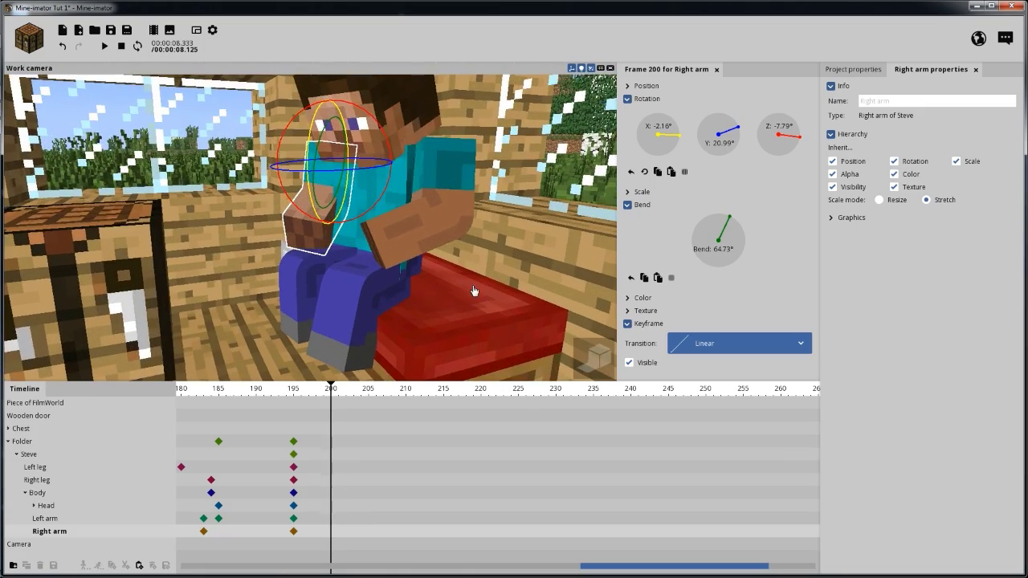
{"action": "left_click_drag", "start_coordinate": [427, 311], "coordinate": [412, 299]}
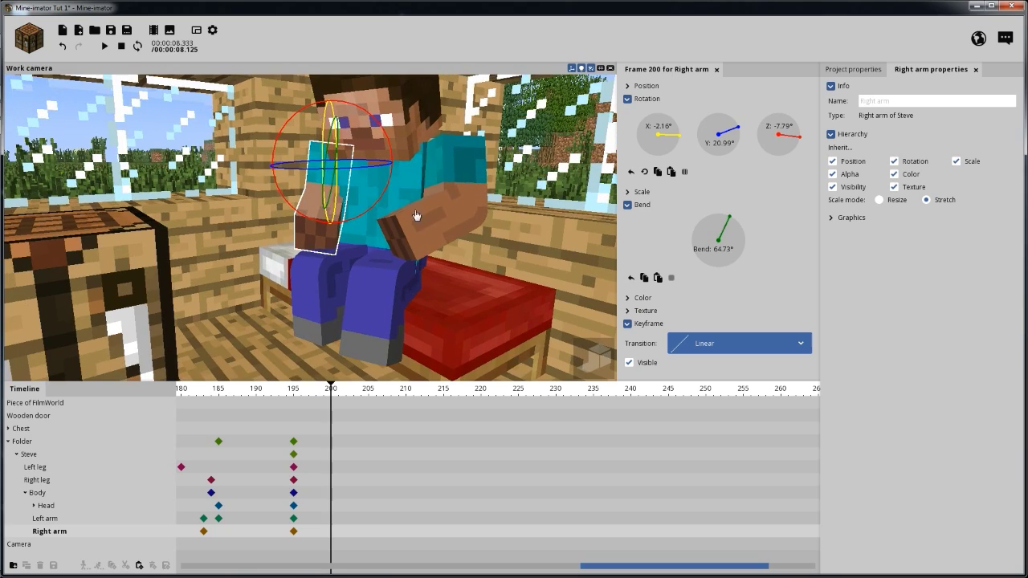
{"action": "left_click", "coordinate": [403, 188]}
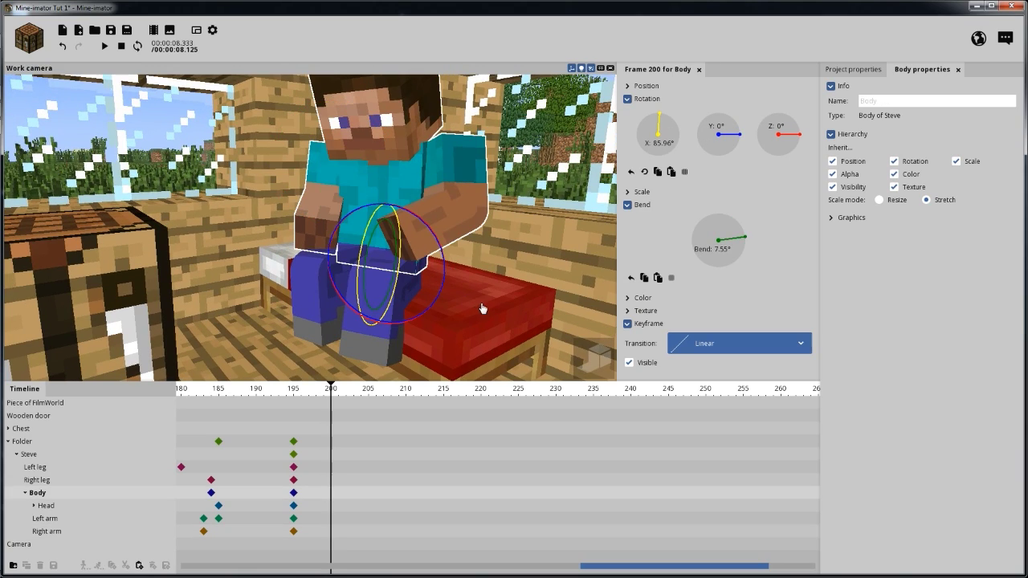
{"action": "left_click_drag", "start_coordinate": [482, 308], "coordinate": [463, 289]}
{"action": "left_click", "coordinate": [446, 217]}
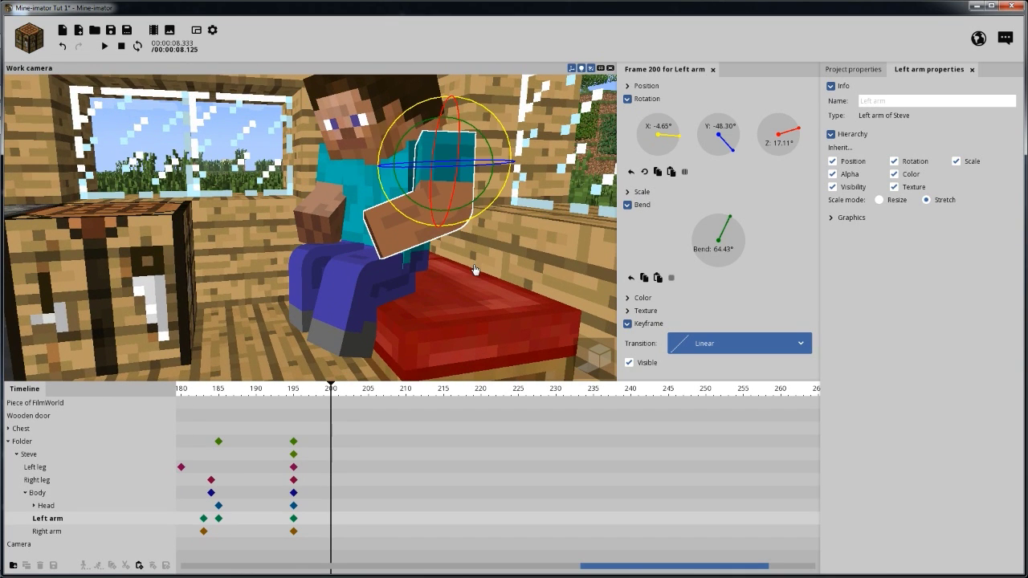
{"action": "left_click", "coordinate": [358, 192]}
{"action": "left_click_drag", "start_coordinate": [289, 261], "coordinate": [312, 264]}
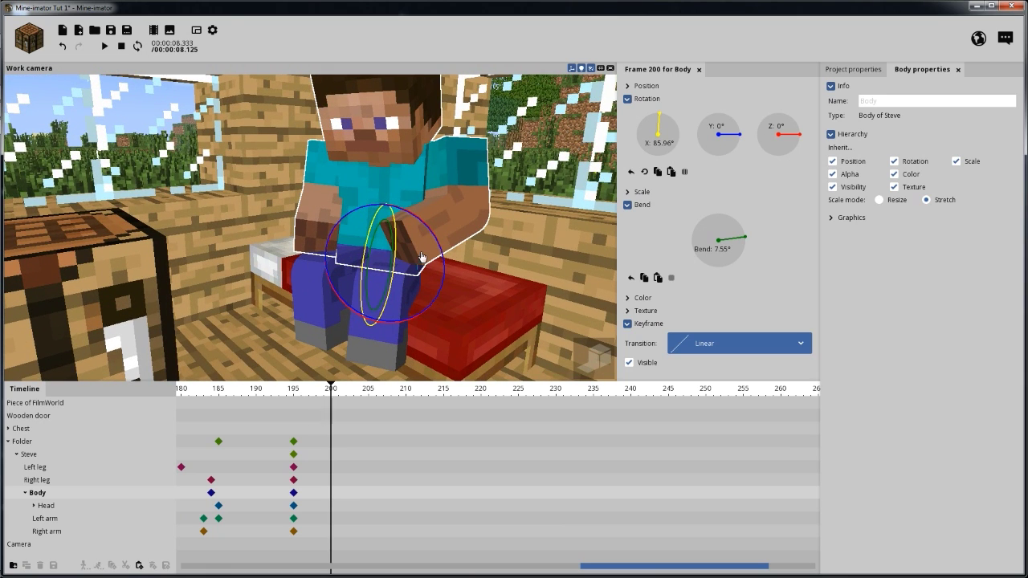
{"action": "mouse_move", "coordinate": [460, 211]}
{"action": "left_mouse_down"}
{"action": "mouse_move", "coordinate": [461, 222]}
{"action": "mouse_move", "coordinate": [459, 210]}
{"action": "left_mouse_up"}
{"action": "left_click_drag", "start_coordinate": [396, 220], "coordinate": [417, 230]}
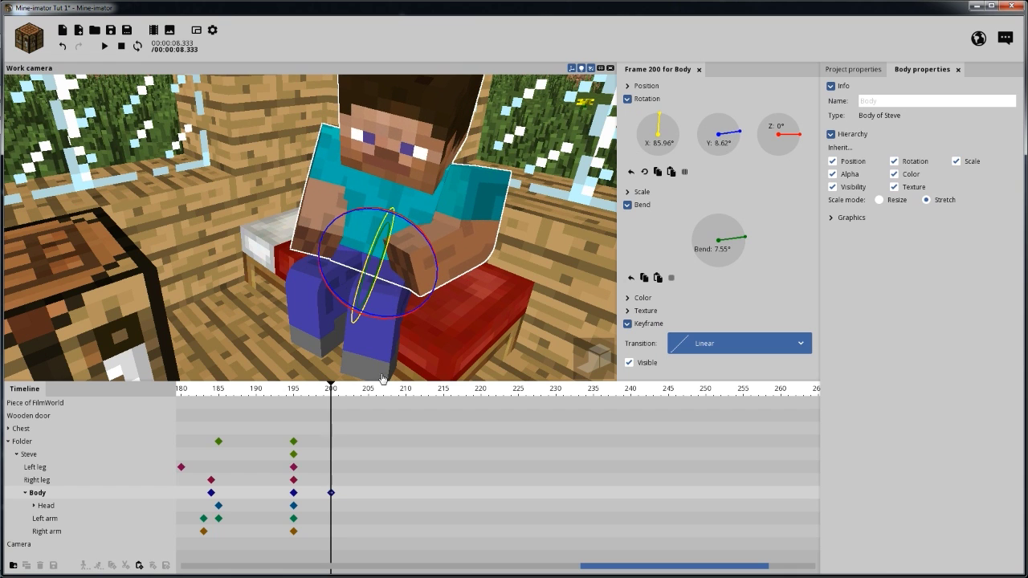
Keyframe the left arm at frame 200 and reset its X, Y and Z rotation and its bend to 0°.
{"action": "left_click", "coordinate": [331, 526]}
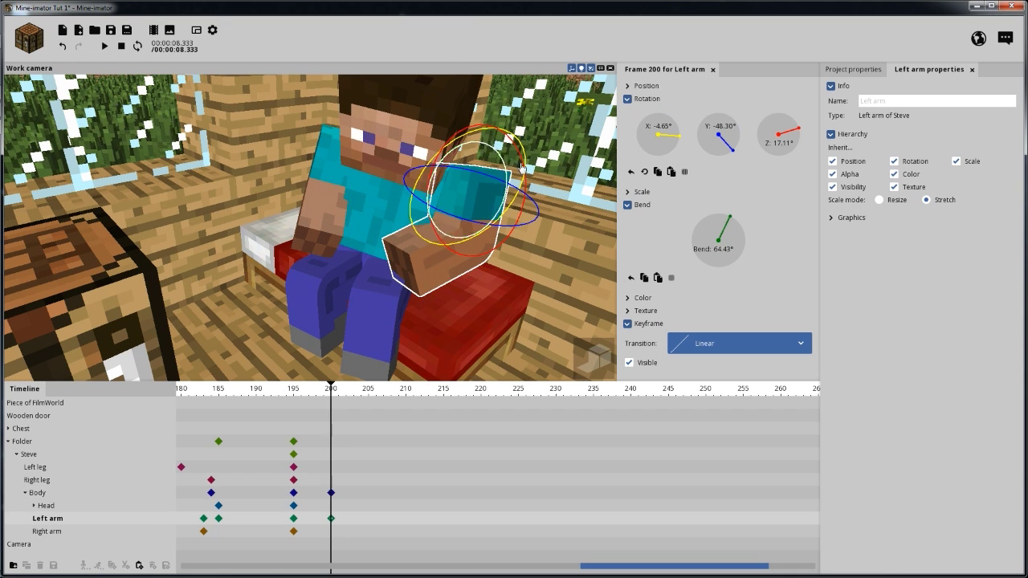
{"action": "right_click", "coordinate": [662, 144]}
{"action": "right_click", "coordinate": [718, 146]}
{"action": "right_click", "coordinate": [772, 145]}
{"action": "right_click", "coordinate": [720, 241]}
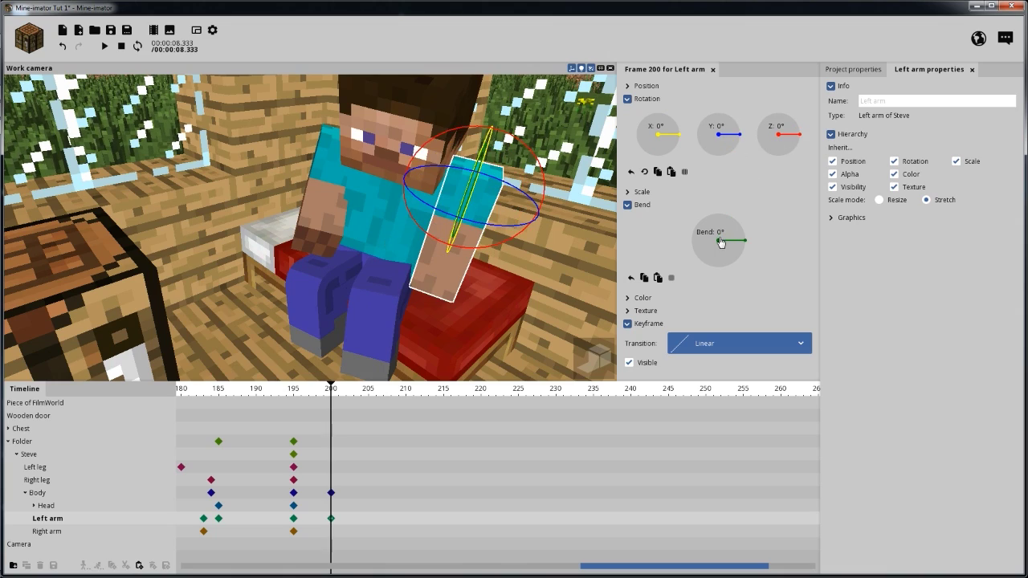
Rotate the left arm outward to about 11.42° on Z at frame 200 and adjust its bend slightly.
{"action": "left_click_drag", "start_coordinate": [552, 259], "coordinate": [567, 225]}
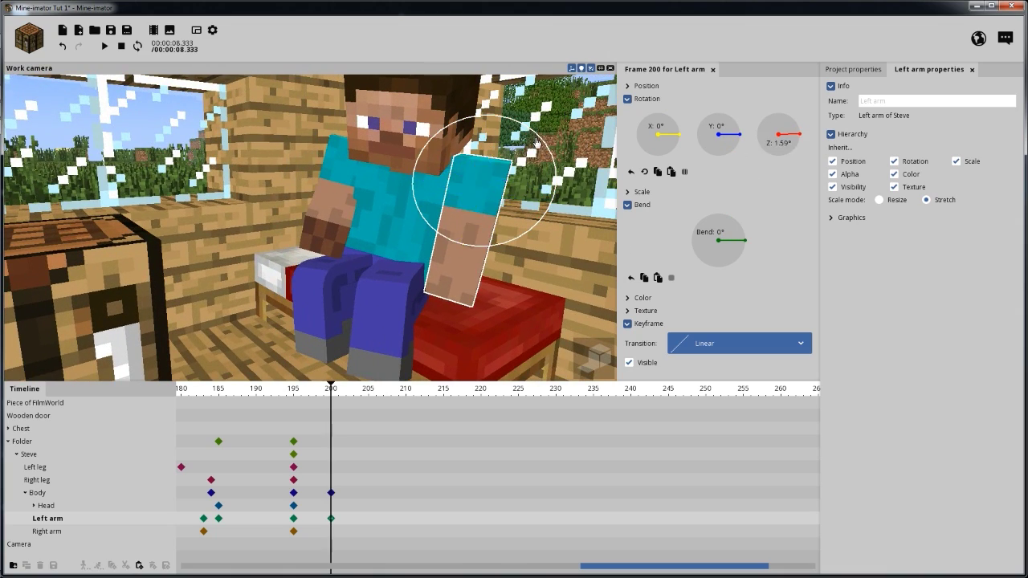
{"action": "left_click_drag", "start_coordinate": [538, 143], "coordinate": [530, 135]}
{"action": "left_click_drag", "start_coordinate": [521, 289], "coordinate": [574, 287]}
{"action": "left_click_drag", "start_coordinate": [743, 237], "coordinate": [752, 245]}
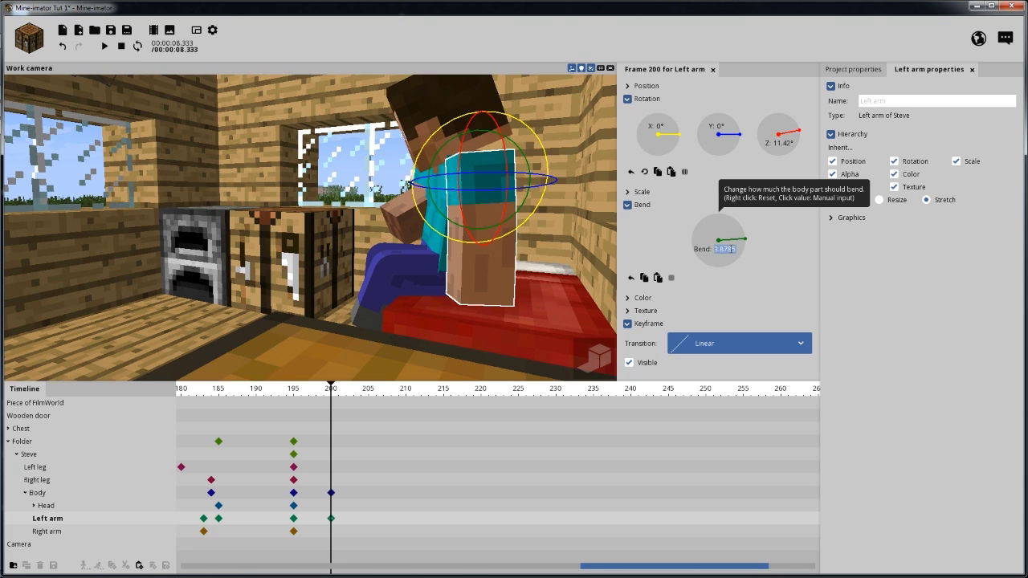
{"action": "middle_click_drag", "start_coordinate": [549, 297], "coordinate": [544, 302]}
Twist the body at frame 200 to a Z rotation of about -3.82°.
{"action": "left_click", "coordinate": [392, 218]}
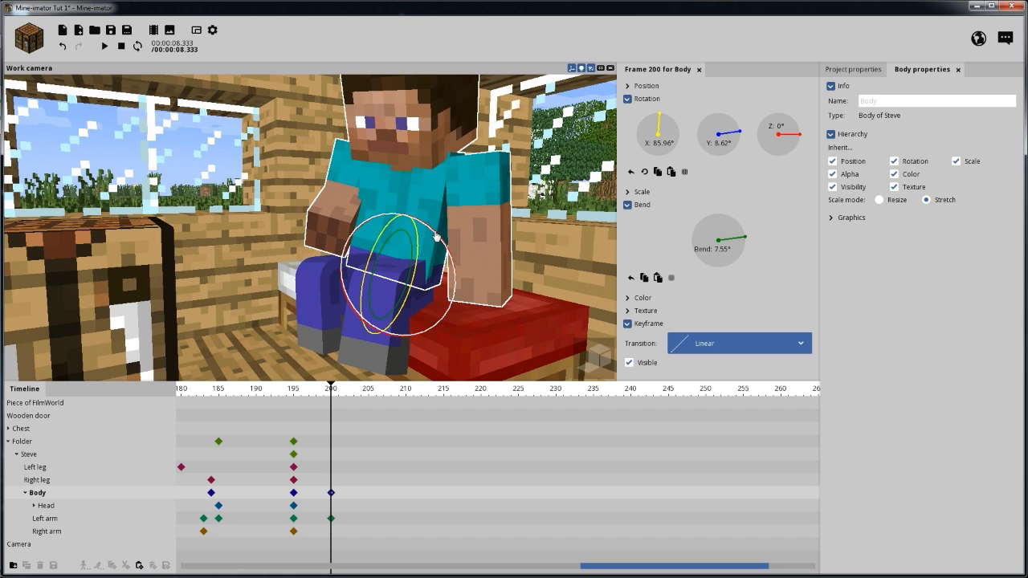
{"action": "middle_click_drag", "start_coordinate": [508, 233], "coordinate": [429, 234]}
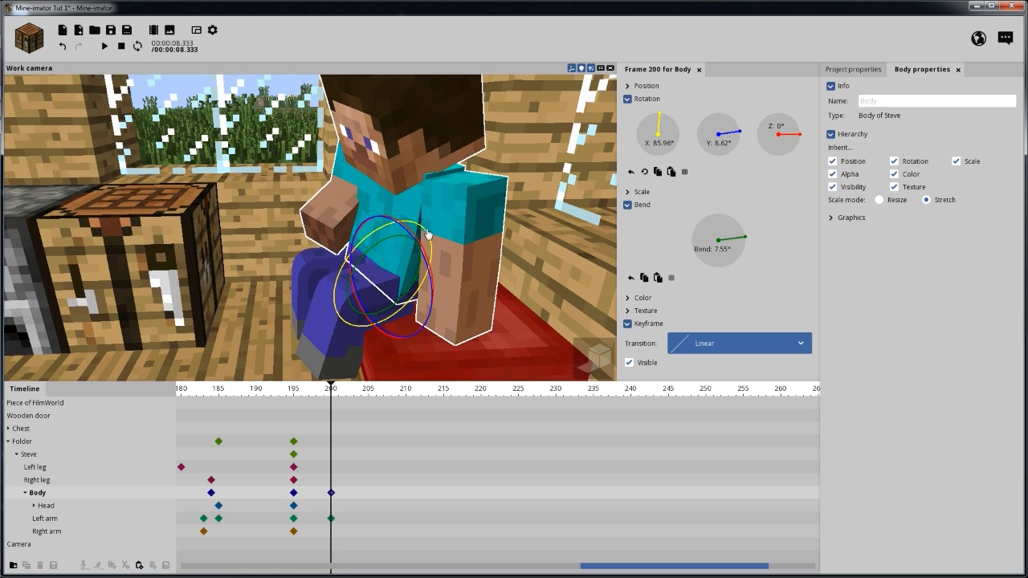
{"action": "left_click_drag", "start_coordinate": [412, 234], "coordinate": [418, 245]}
{"action": "left_click_drag", "start_coordinate": [495, 269], "coordinate": [493, 270]}
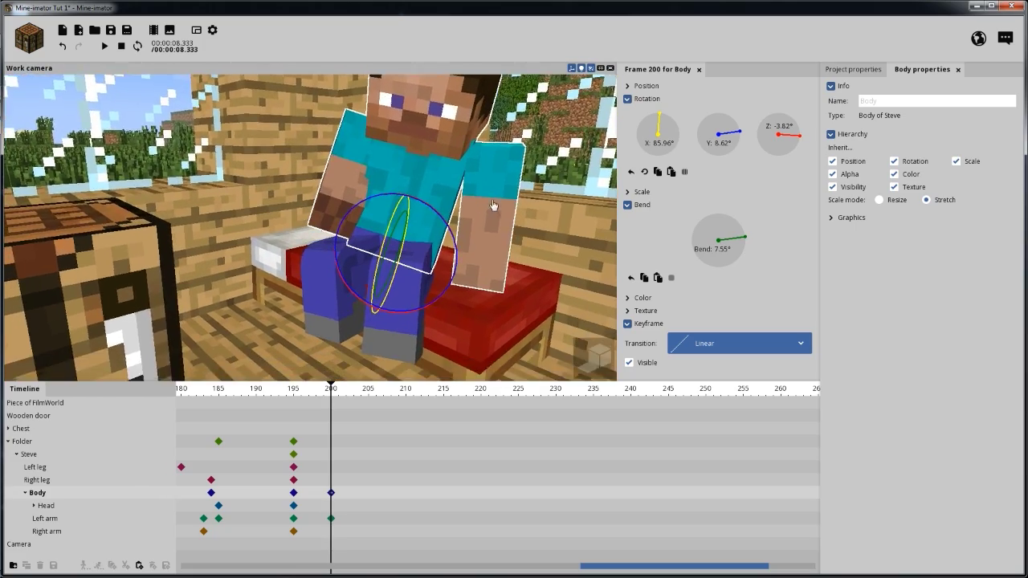
Examine from several angles how the left hand meets the mattress and how the leaning pose looks at frame 200.
{"action": "scroll", "coordinate": [492, 209], "scroll_direction": "down", "scroll_amount": 3}
{"action": "mouse_move", "coordinate": [492, 209]}
{"action": "left_mouse_down"}
{"action": "mouse_move", "coordinate": [486, 228]}
{"action": "mouse_move", "coordinate": [491, 169]}
{"action": "mouse_move", "coordinate": [496, 201]}
{"action": "left_mouse_up"}
{"action": "scroll", "coordinate": [544, 310], "scroll_direction": "up", "scroll_amount": 3}
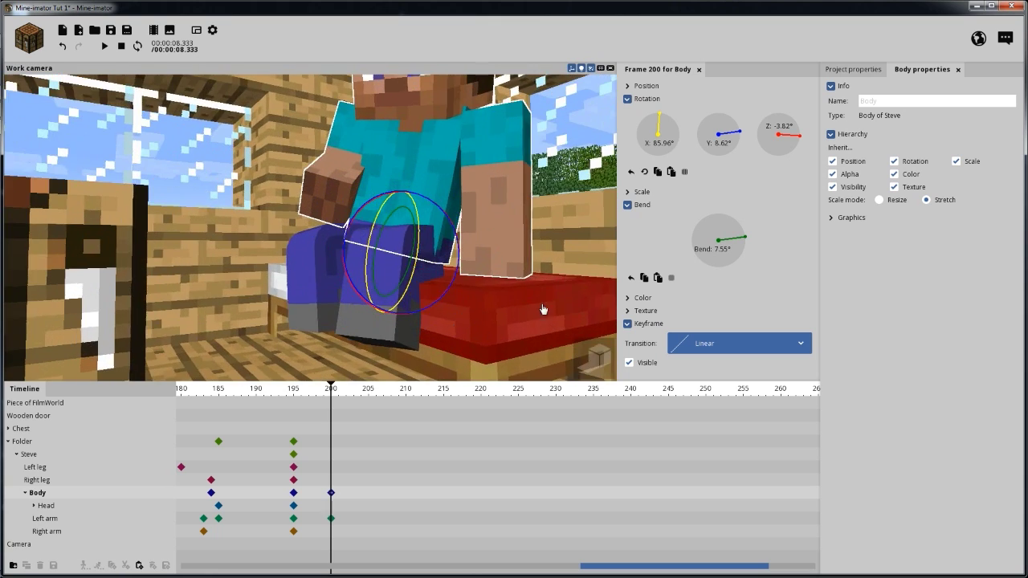
{"action": "left_click_drag", "start_coordinate": [543, 310], "coordinate": [543, 301]}
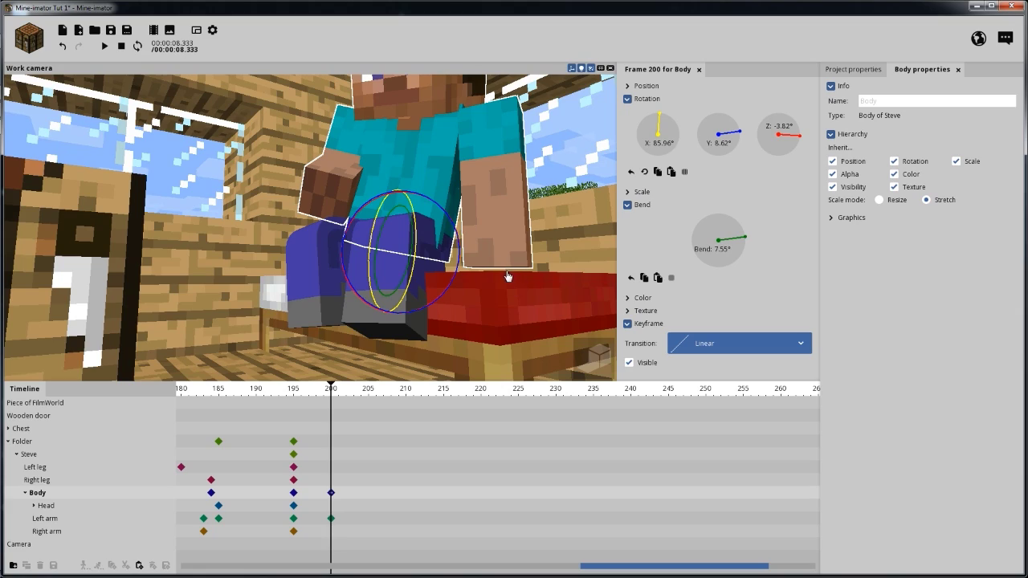
{"action": "left_click_drag", "start_coordinate": [508, 276], "coordinate": [562, 325]}
{"action": "scroll", "coordinate": [487, 278], "scroll_direction": "down", "scroll_amount": 3}
{"action": "left_click_drag", "start_coordinate": [486, 278], "coordinate": [480, 253]}
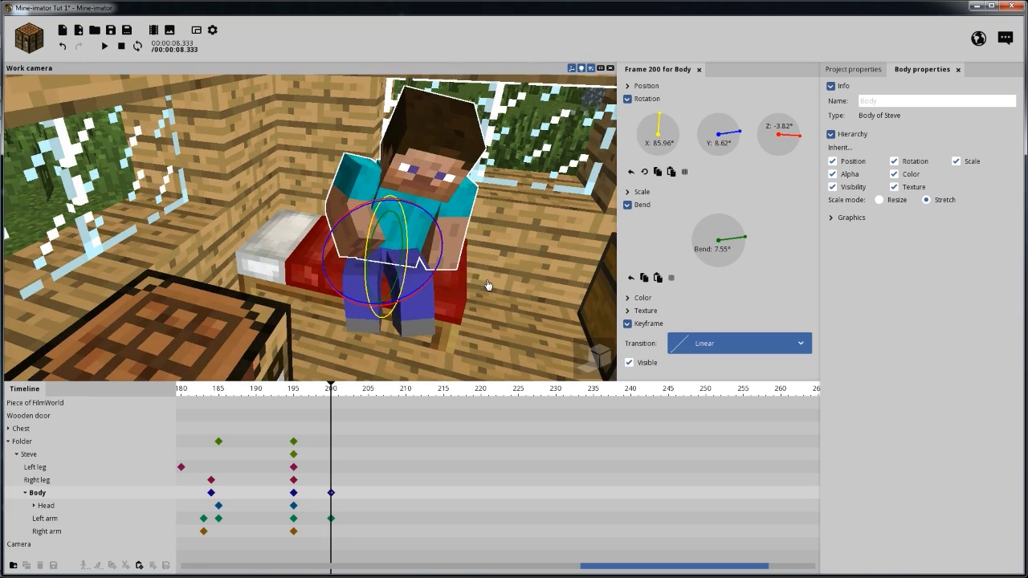
{"action": "left_click_drag", "start_coordinate": [506, 290], "coordinate": [503, 268]}
{"action": "scroll", "coordinate": [506, 278], "scroll_direction": "down", "scroll_amount": 2}
{"action": "scroll", "coordinate": [506, 273], "scroll_direction": "up", "scroll_amount": 3}
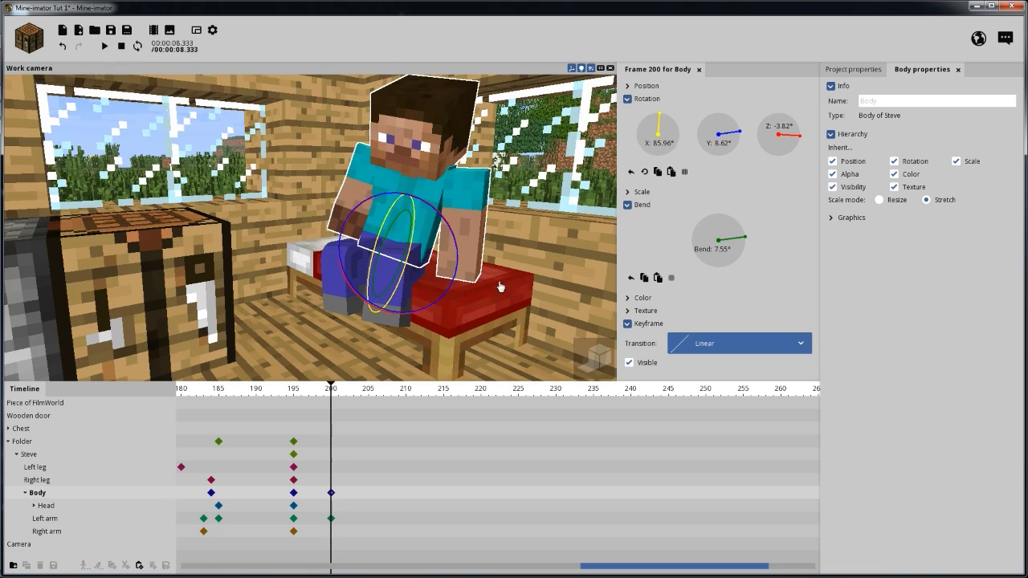
{"action": "middle_click_drag", "start_coordinate": [499, 287], "coordinate": [492, 275]}
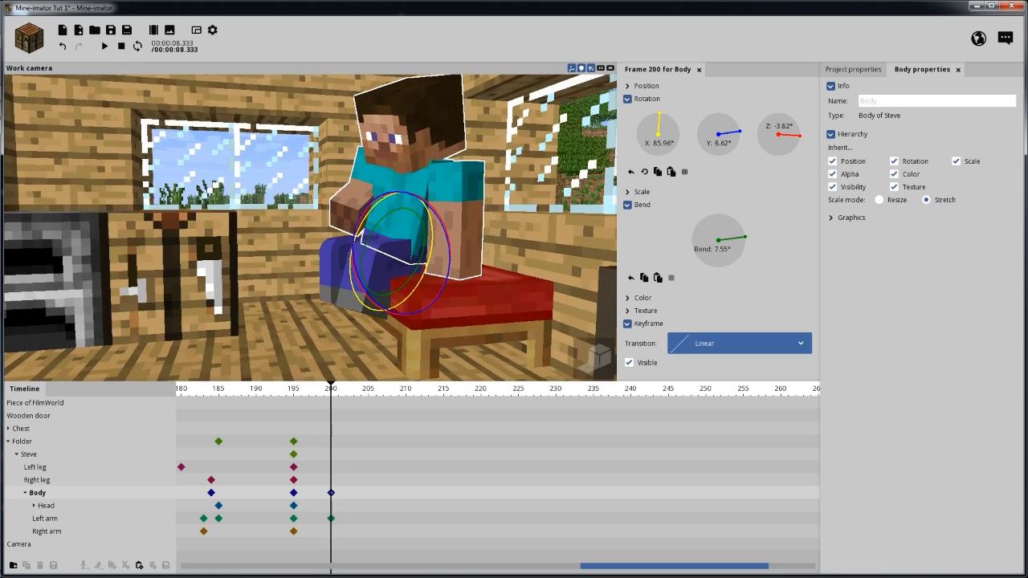
Pose the right arm at frame 200 with a bend of about 47.22° and a Y rotation of about 24.28°.
{"action": "left_click", "coordinate": [376, 209]}
{"action": "middle_click_drag", "start_coordinate": [376, 209], "coordinate": [283, 208]}
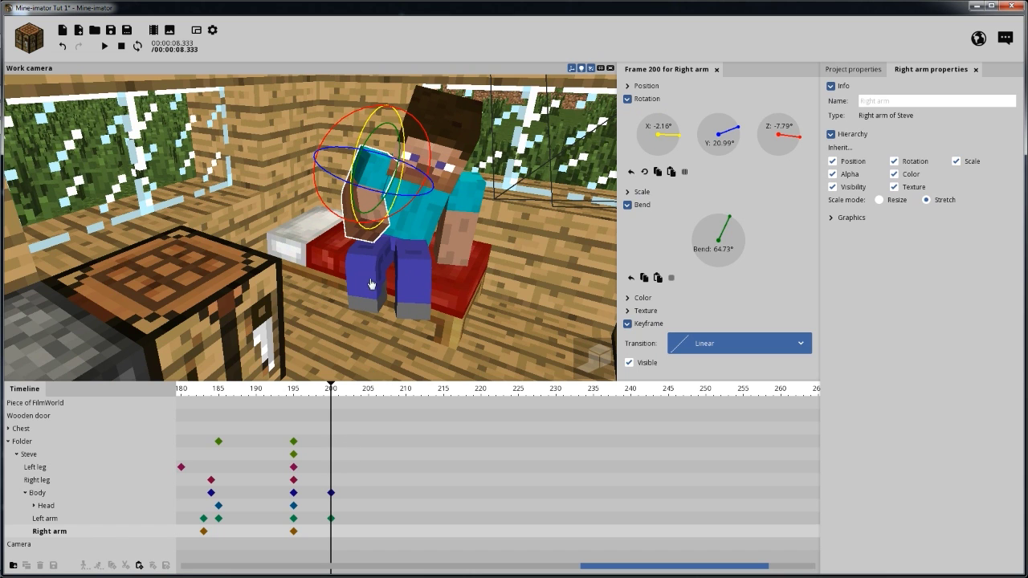
{"action": "middle_click_drag", "start_coordinate": [371, 285], "coordinate": [327, 238]}
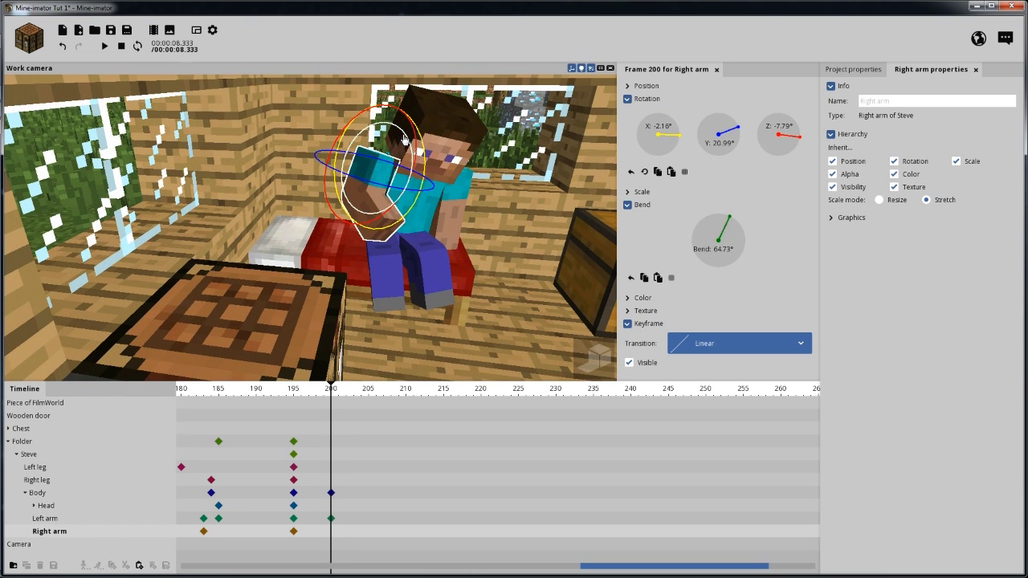
{"action": "left_click_drag", "start_coordinate": [403, 141], "coordinate": [405, 154]}
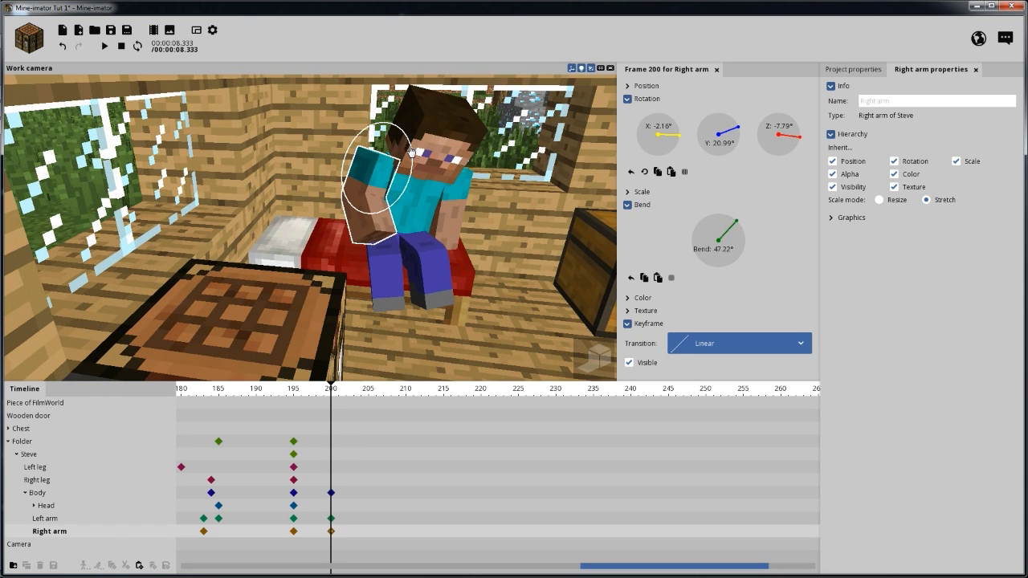
{"action": "left_click_drag", "start_coordinate": [321, 158], "coordinate": [315, 165]}
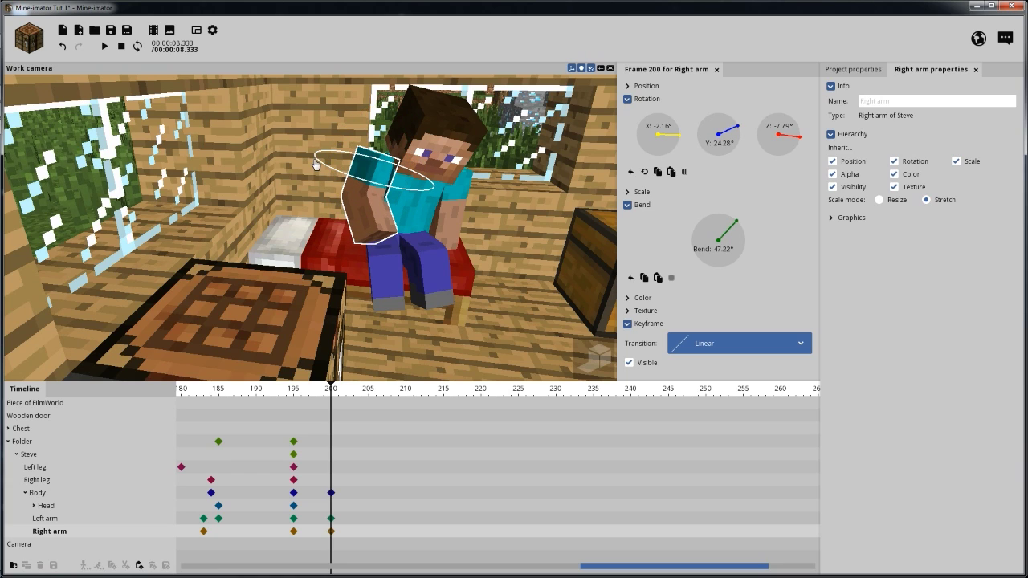
Check the leaning pose from the side and play the motion from frame 190.
{"action": "right_click_drag", "start_coordinate": [443, 235], "coordinate": [572, 227]}
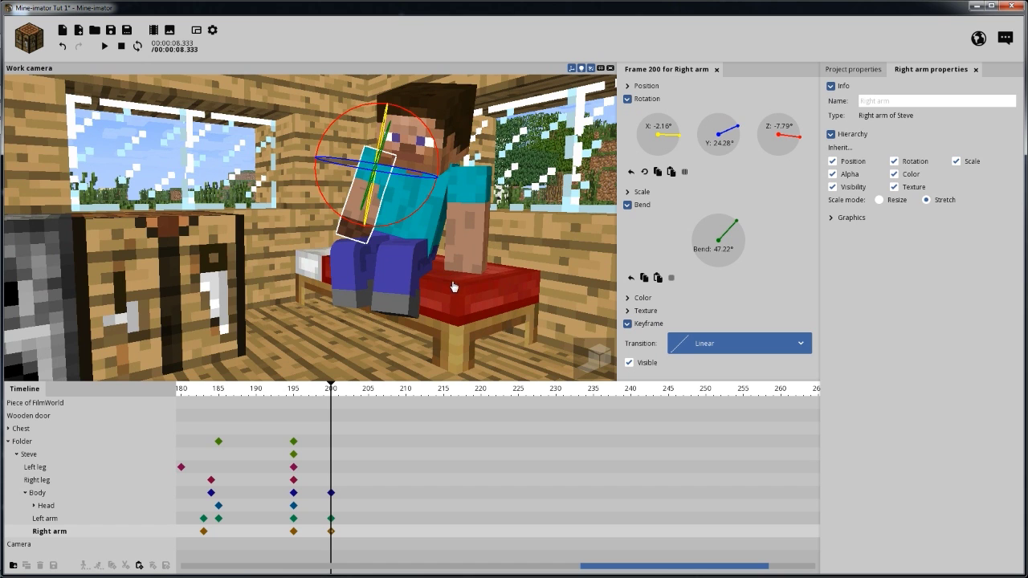
{"action": "mouse_move", "coordinate": [451, 282]}
{"action": "right_mouse_down"}
{"action": "mouse_move", "coordinate": [418, 281]}
{"action": "mouse_move", "coordinate": [434, 273]}
{"action": "right_mouse_up"}
{"action": "left_click_drag", "start_coordinate": [331, 393], "coordinate": [255, 396]}
{"action": "key", "text": "space"}
{"action": "key", "text": "space"}
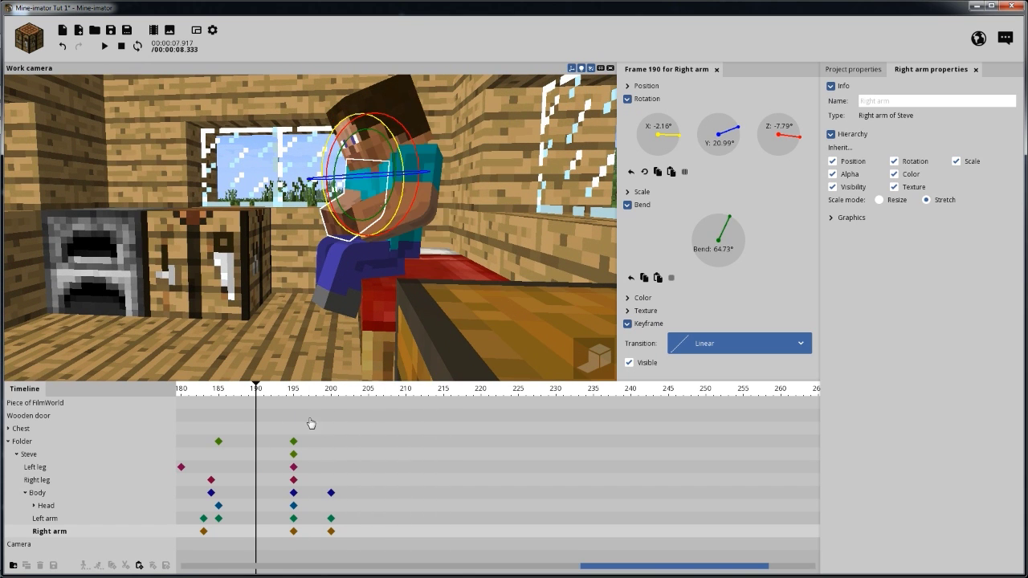
Retime the body, left arm and right arm keyframes from frame 200 to frame 205, previewing the slower motion.
{"action": "left_click_drag", "start_coordinate": [330, 492], "coordinate": [405, 491]}
{"action": "left_click", "coordinate": [288, 394]}
{"action": "key", "text": "space"}
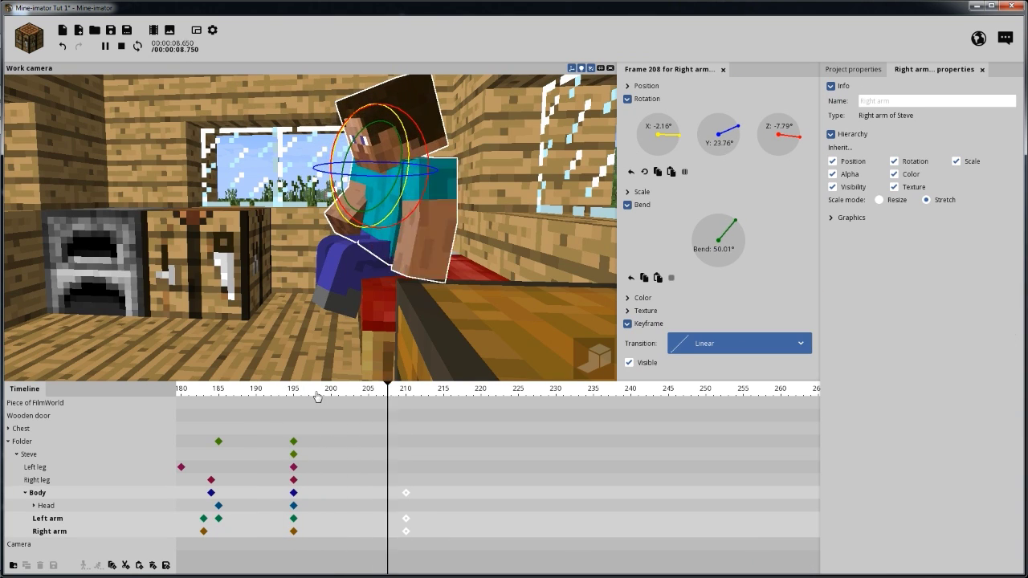
{"action": "key", "text": "space"}
{"action": "left_click_drag", "start_coordinate": [407, 496], "coordinate": [368, 496]}
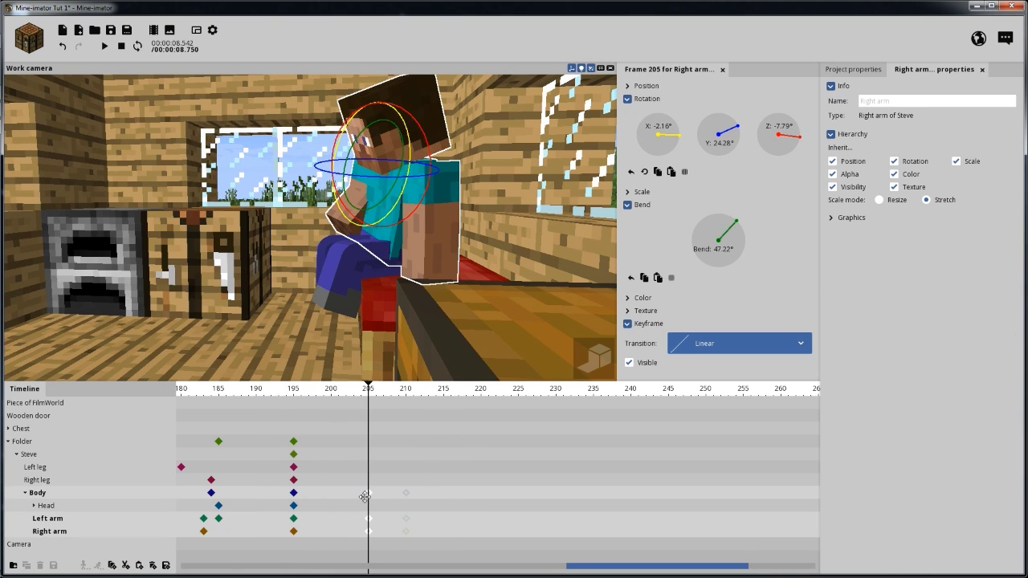
Play the lean from around frame 195 and scrub past frame 205 to judge the new timing.
{"action": "left_click", "coordinate": [299, 395]}
{"action": "key", "text": "space"}
{"action": "key", "text": "space"}
{"action": "key", "text": "space"}
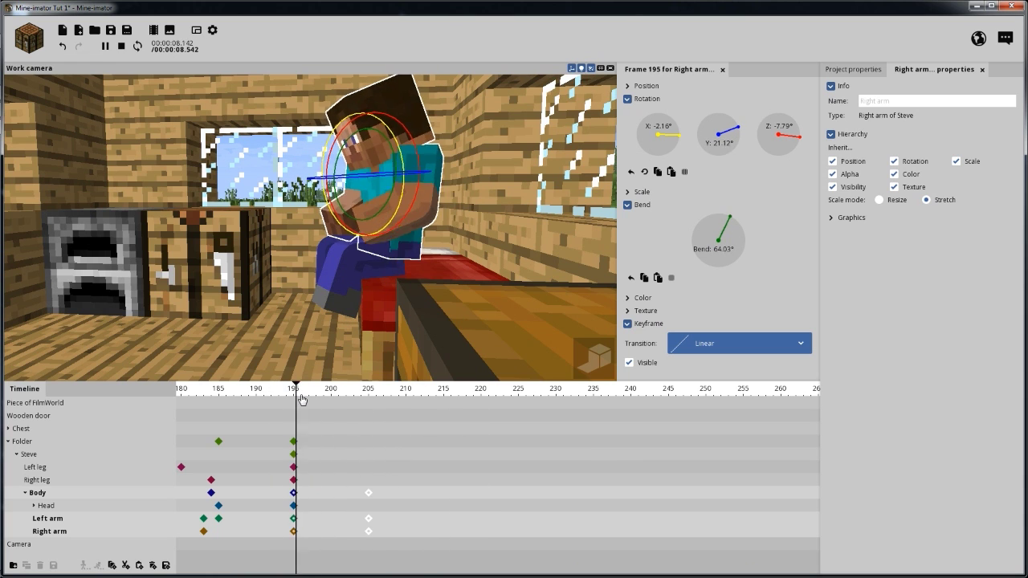
{"action": "key", "text": "space"}
{"action": "key", "text": "space"}
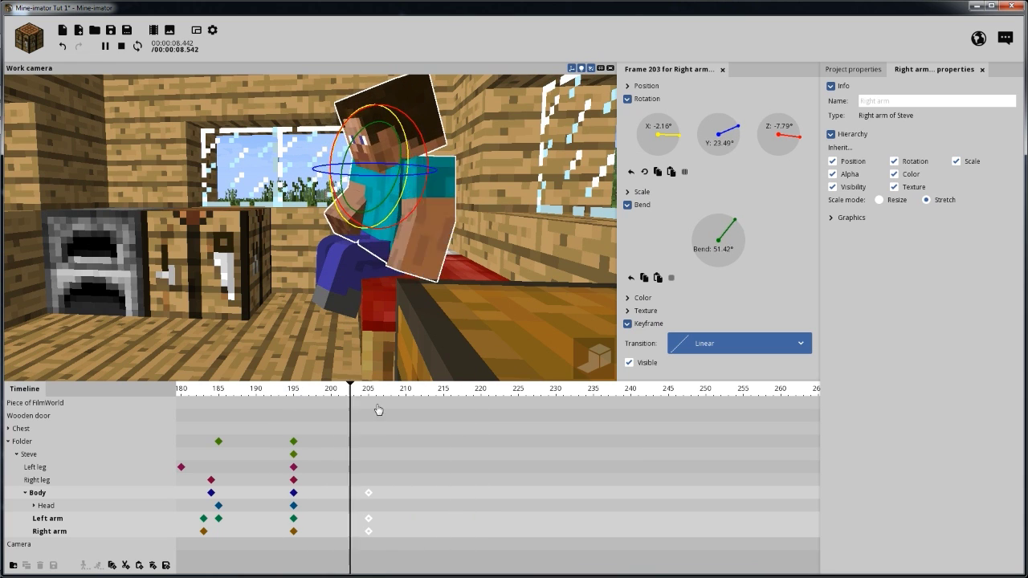
{"action": "key", "text": "space"}
{"action": "left_click", "coordinate": [382, 396]}
{"action": "mouse_move", "coordinate": [382, 396]}
{"action": "left_mouse_down"}
{"action": "mouse_move", "coordinate": [413, 399]}
{"action": "mouse_move", "coordinate": [399, 396]}
{"action": "left_mouse_up"}
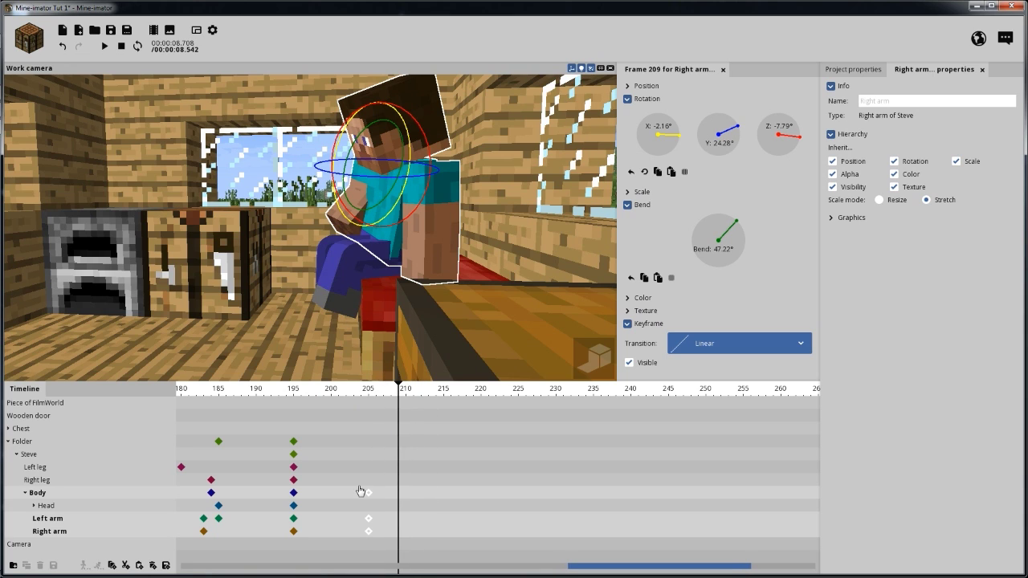
Add keyframes at frame 205 for the left leg, right leg and Folder to hold their current pose.
{"action": "left_click", "coordinate": [404, 506]}
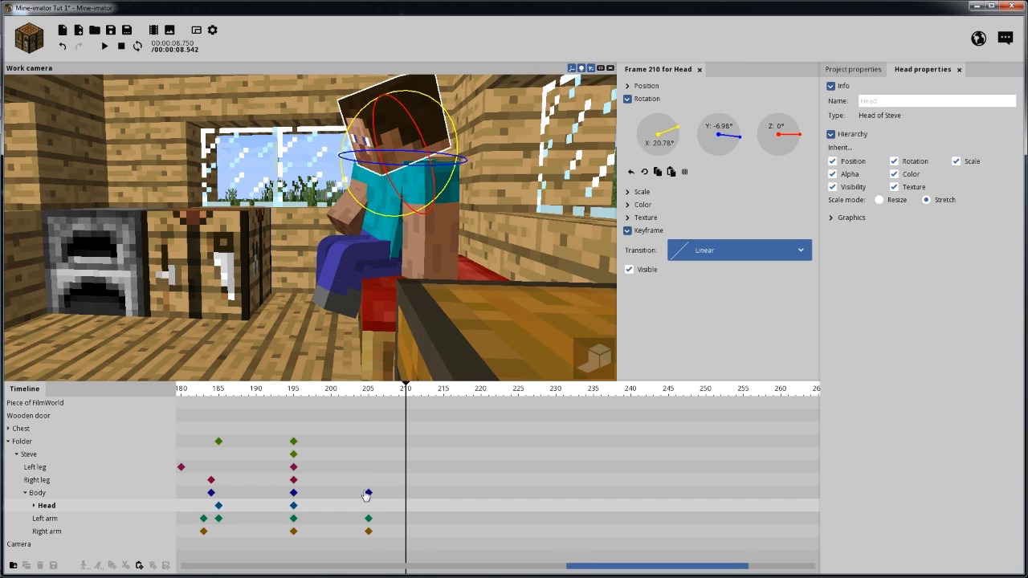
{"action": "left_click", "coordinate": [369, 471]}
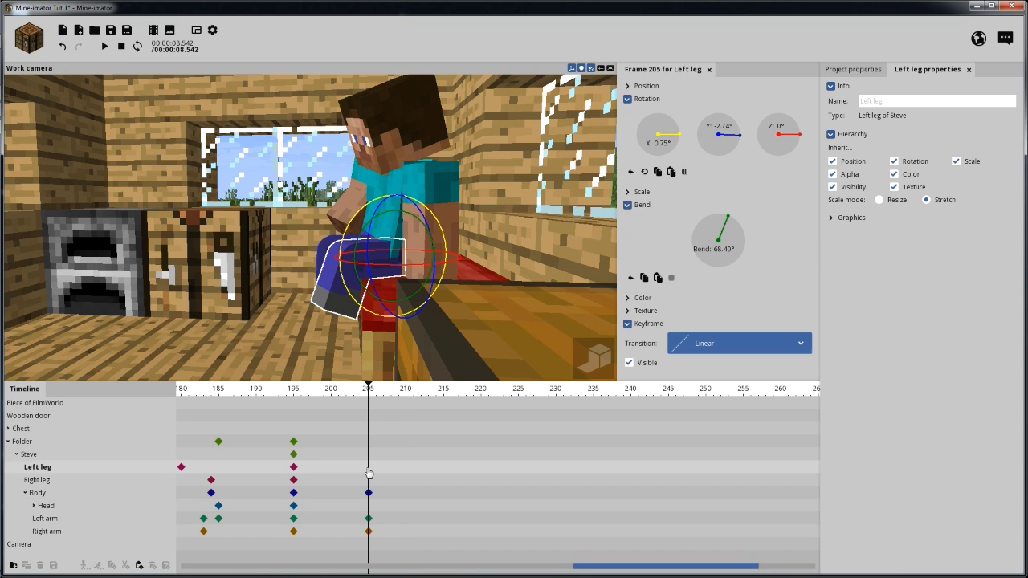
{"action": "left_click", "coordinate": [368, 482]}
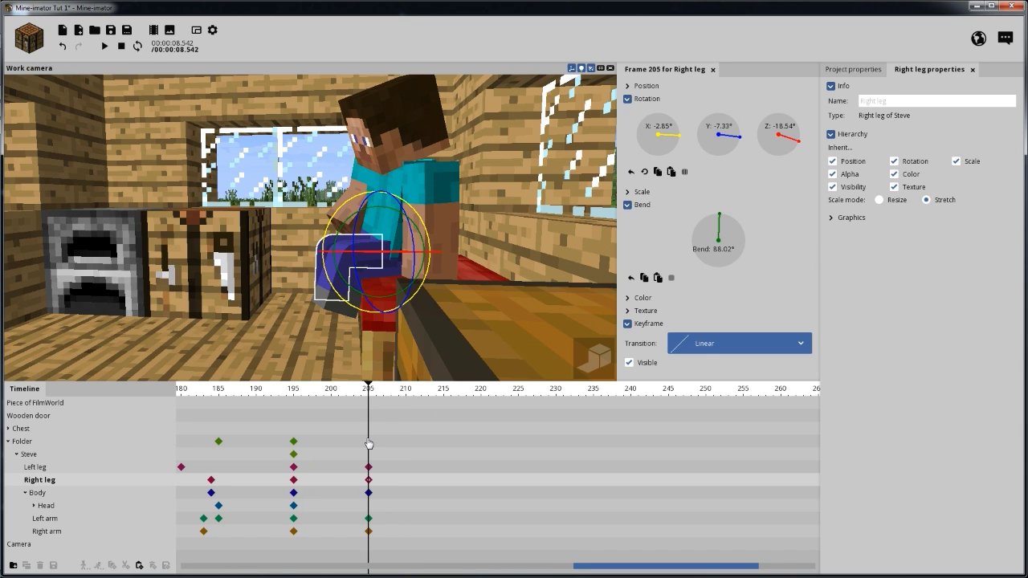
{"action": "left_click", "coordinate": [369, 444]}
Keyframe the Folder at frame 220 and tilt it backward to an X rotation of about 17.99°.
{"action": "left_click_drag", "start_coordinate": [403, 391], "coordinate": [481, 393]}
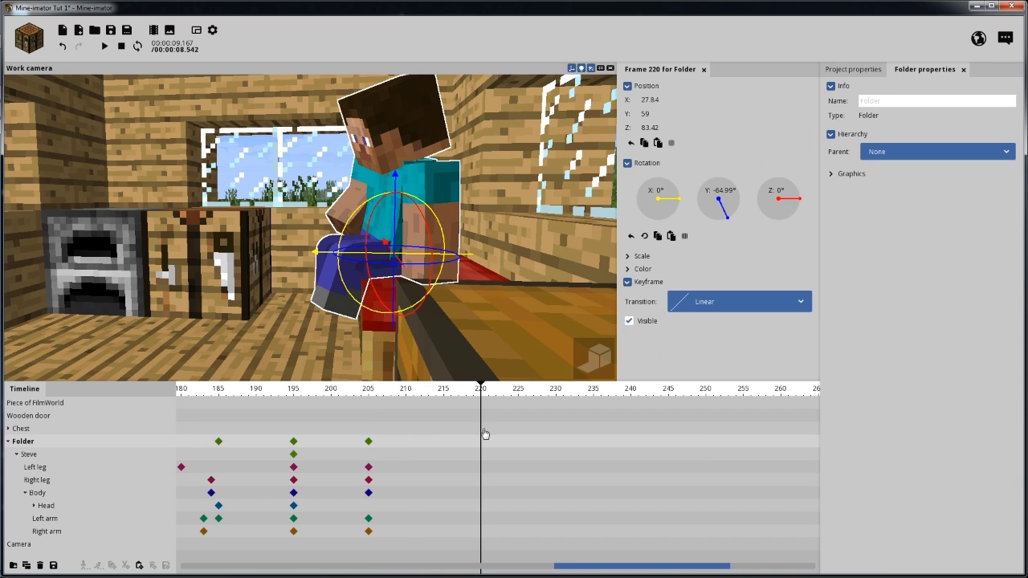
{"action": "left_click", "coordinate": [481, 442]}
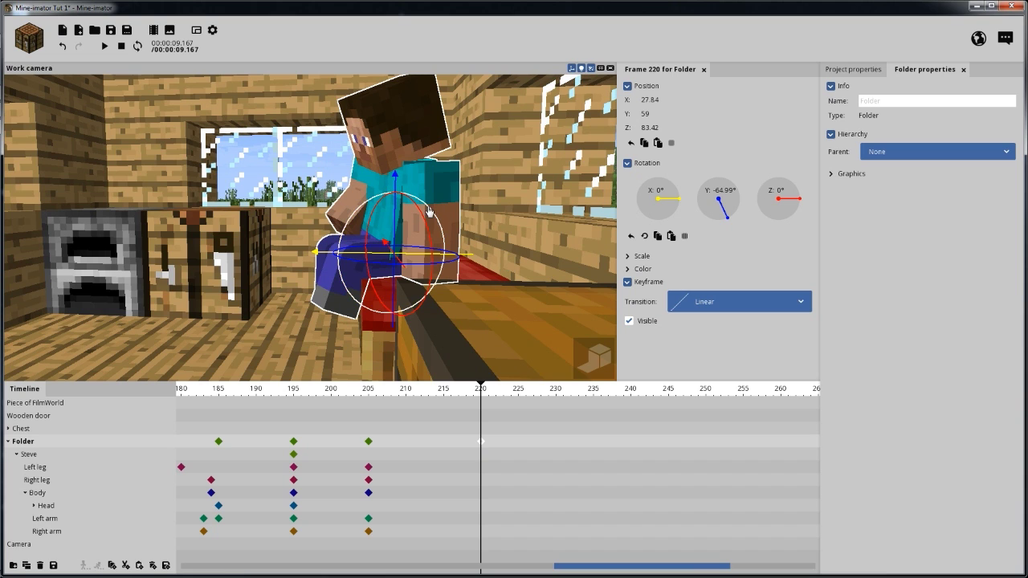
{"action": "left_click_drag", "start_coordinate": [432, 210], "coordinate": [462, 217]}
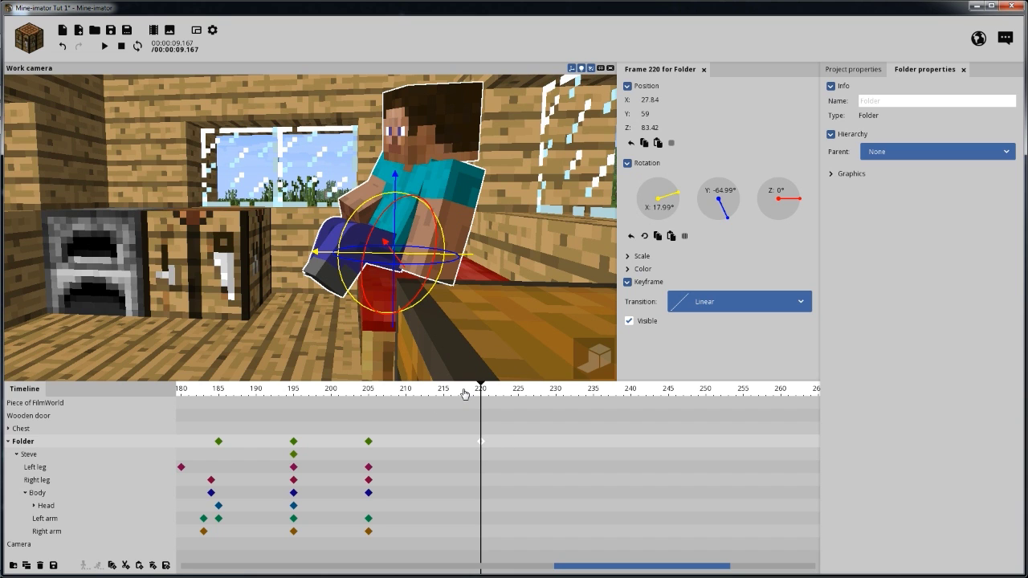
Keyframe both legs at frame 220, rotating the right leg to about 22° on X and reducing its bend.
{"action": "left_click_drag", "start_coordinate": [464, 394], "coordinate": [484, 431]}
{"action": "left_click", "coordinate": [483, 473]}
{"action": "left_click", "coordinate": [480, 481]}
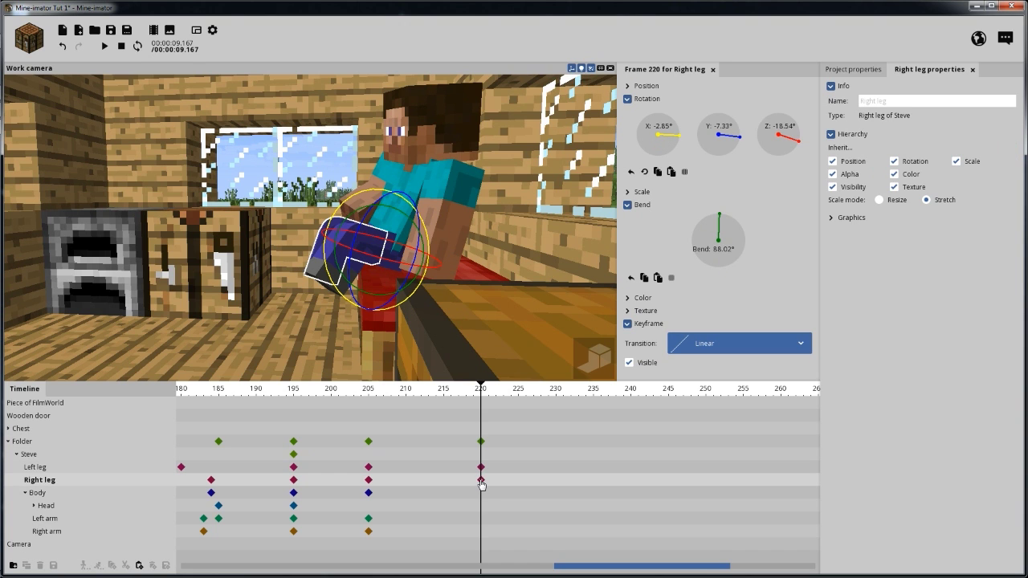
{"action": "left_click_drag", "start_coordinate": [496, 312], "coordinate": [550, 328]}
{"action": "left_click_drag", "start_coordinate": [356, 202], "coordinate": [343, 215]}
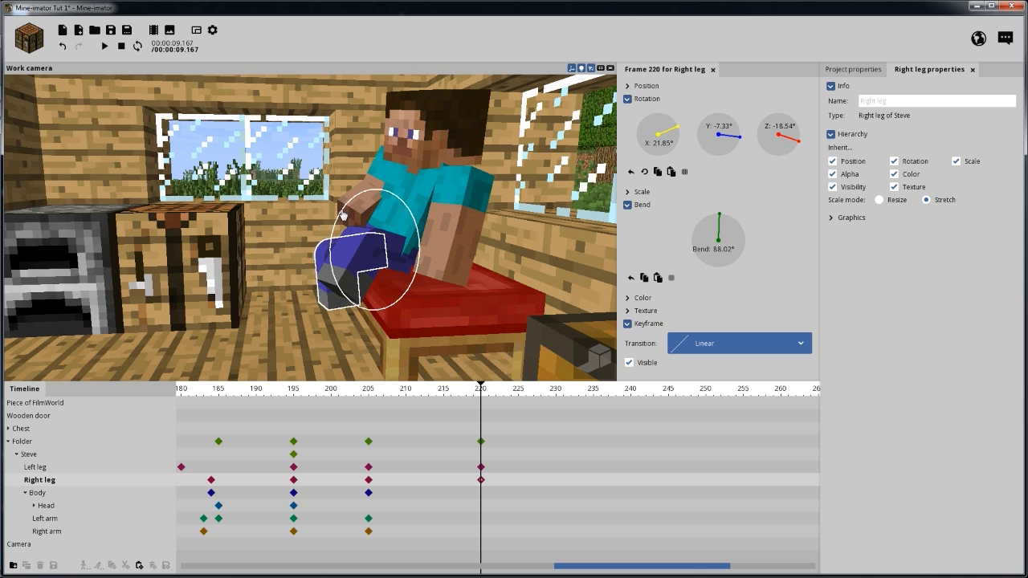
{"action": "left_click_drag", "start_coordinate": [508, 179], "coordinate": [522, 200]}
{"action": "left_click_drag", "start_coordinate": [371, 199], "coordinate": [340, 245]}
Pose the left leg at frame 220 with X rotation about 30.19°, Y rotation 0° and bend about 23.43°.
{"action": "left_click", "coordinate": [373, 244]}
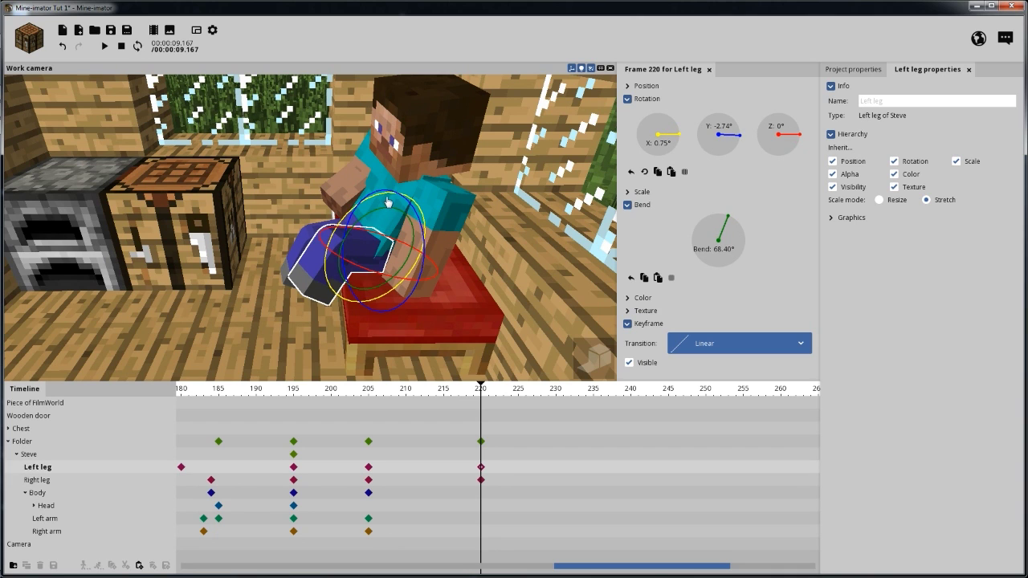
{"action": "mouse_move", "coordinate": [385, 200]}
{"action": "left_mouse_down"}
{"action": "mouse_move", "coordinate": [361, 212]}
{"action": "mouse_move", "coordinate": [387, 202]}
{"action": "left_mouse_up"}
{"action": "right_click", "coordinate": [720, 140]}
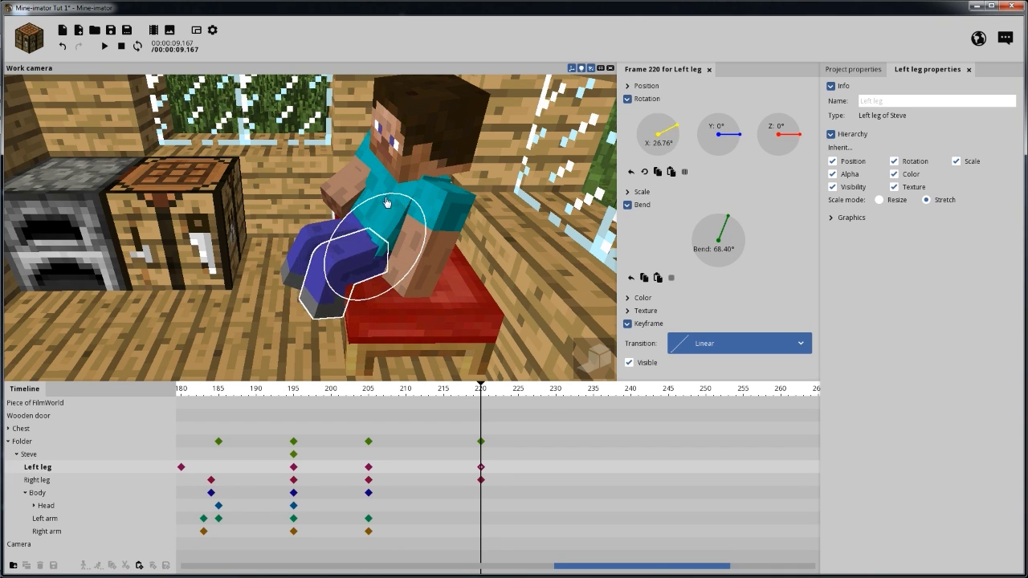
{"action": "left_click_drag", "start_coordinate": [722, 234], "coordinate": [741, 231]}
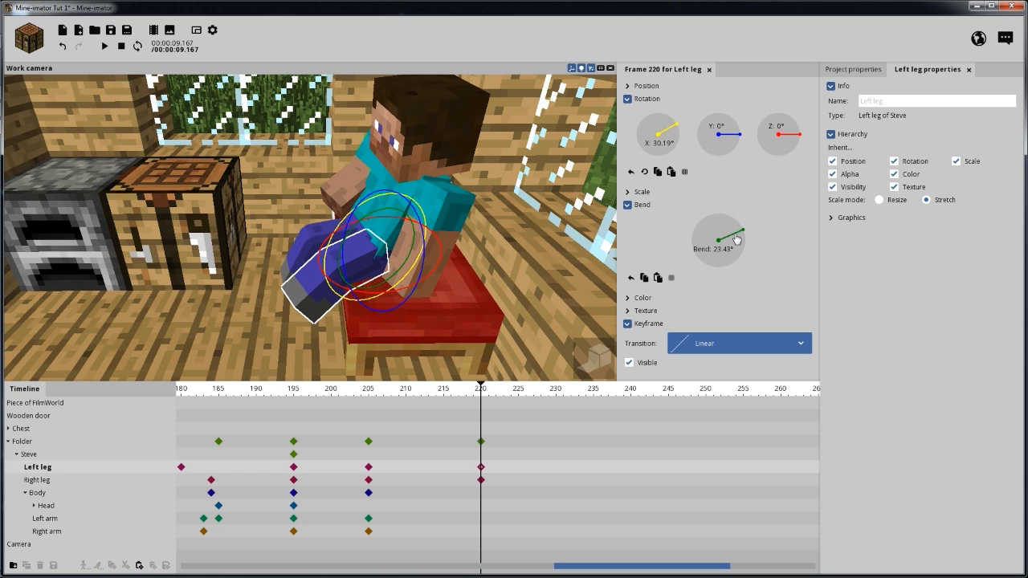
Move the Folder forward at frame 220 to an X position of about 31.00 and play back the motion.
{"action": "left_click", "coordinate": [480, 442]}
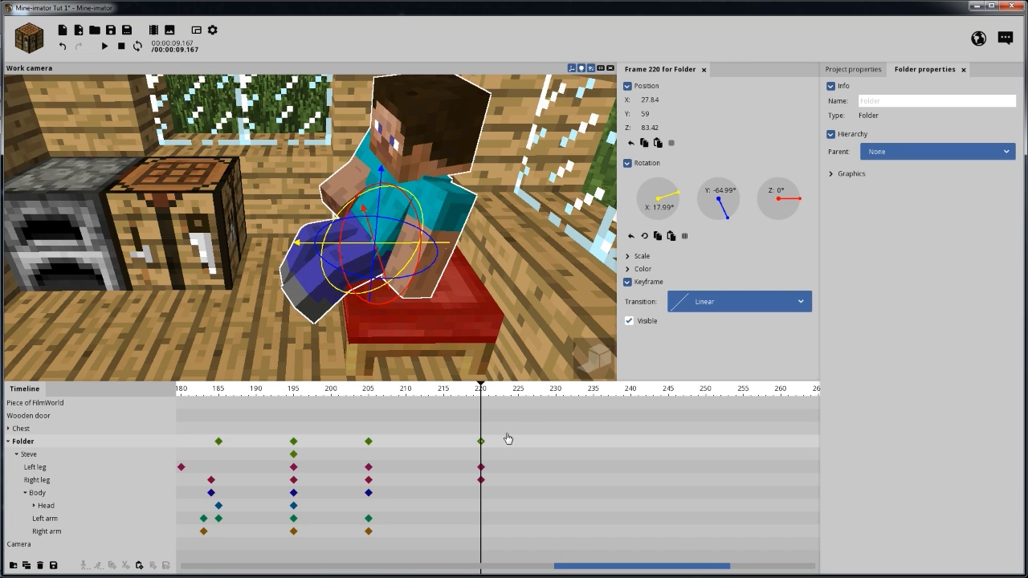
{"action": "left_click_drag", "start_coordinate": [430, 395], "coordinate": [481, 391]}
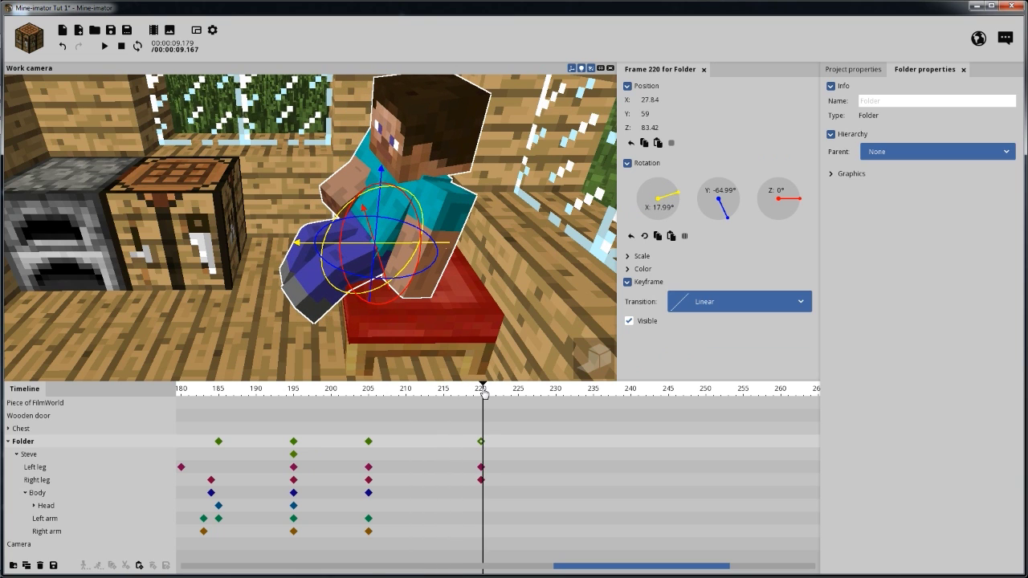
{"action": "left_click", "coordinate": [480, 442]}
{"action": "left_click_drag", "start_coordinate": [396, 250], "coordinate": [373, 251]}
{"action": "left_click_drag", "start_coordinate": [408, 389], "coordinate": [330, 391]}
{"action": "key", "text": "space"}
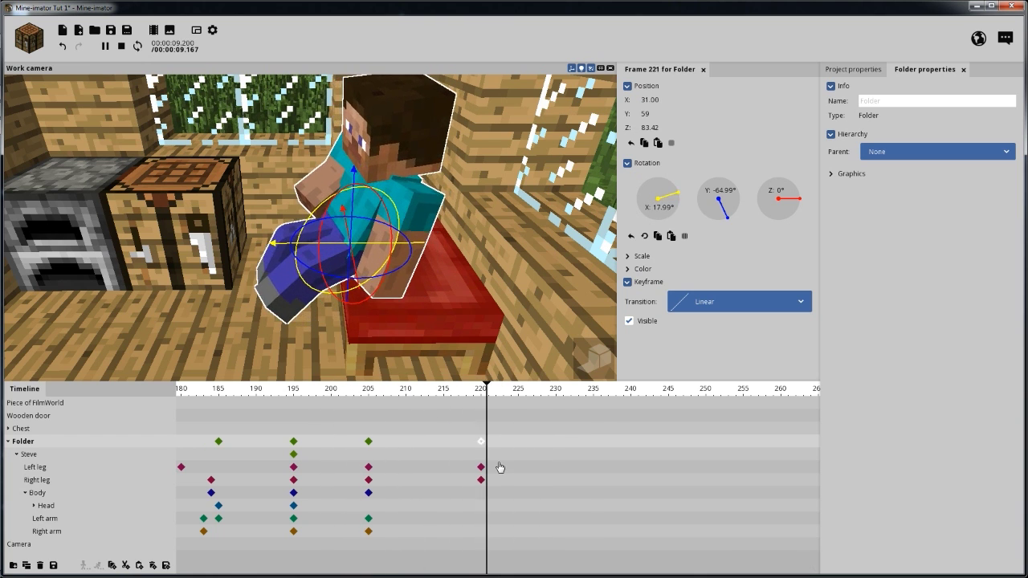
Keyframe the left arm at frame 220 and rotate it to about 23.33° on X and 15.88° on Z.
{"action": "left_click", "coordinate": [479, 519]}
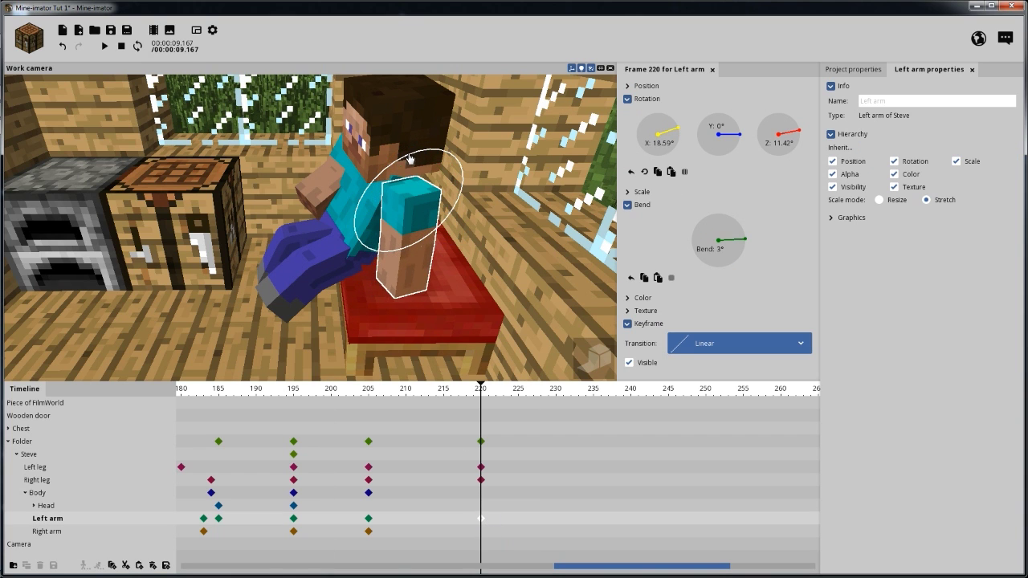
{"action": "mouse_move", "coordinate": [467, 395]}
{"action": "left_mouse_down"}
{"action": "mouse_move", "coordinate": [373, 394]}
{"action": "mouse_move", "coordinate": [481, 398]}
{"action": "left_mouse_up"}
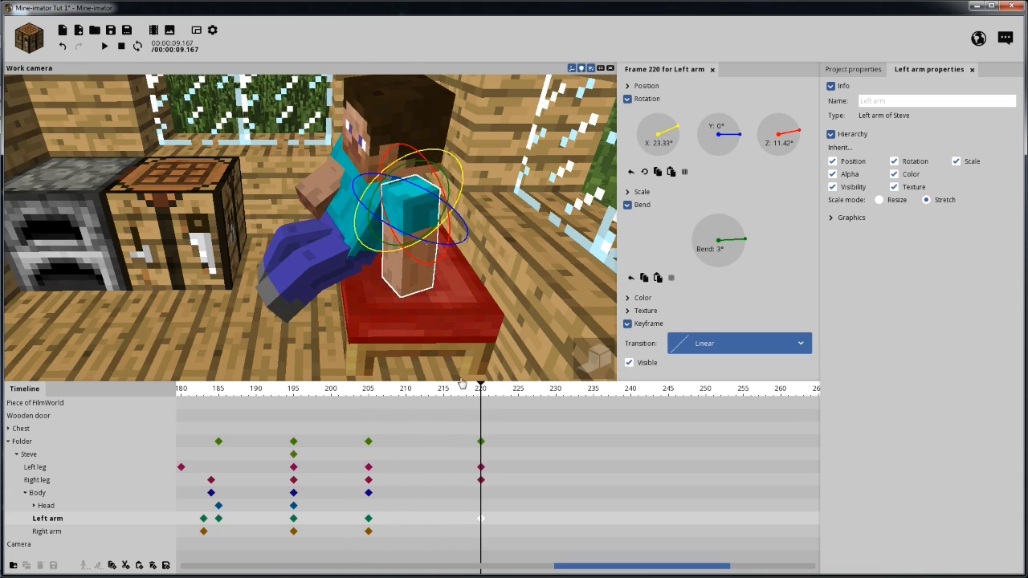
{"action": "left_click_drag", "start_coordinate": [352, 328], "coordinate": [371, 397]}
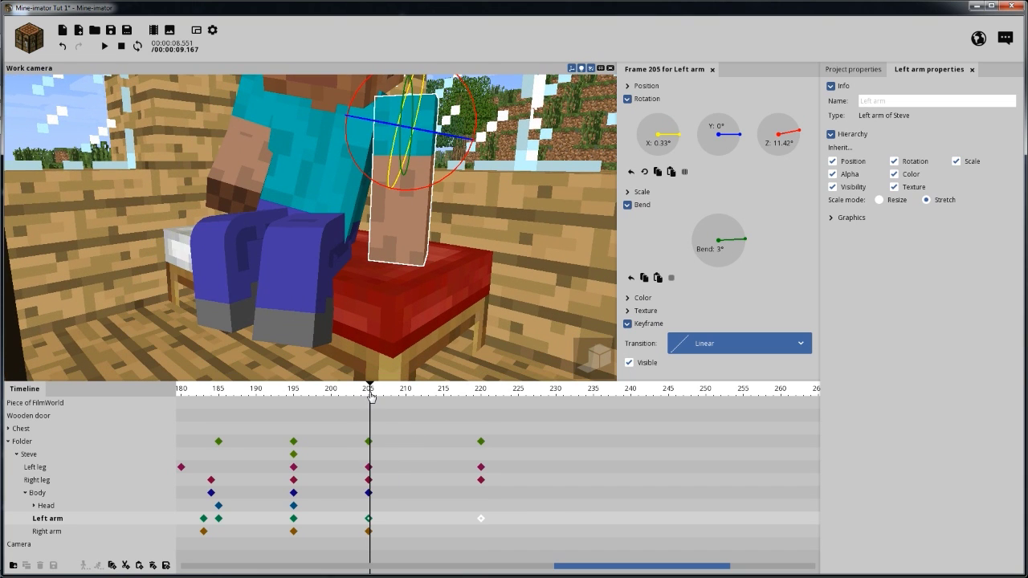
{"action": "key", "text": "space"}
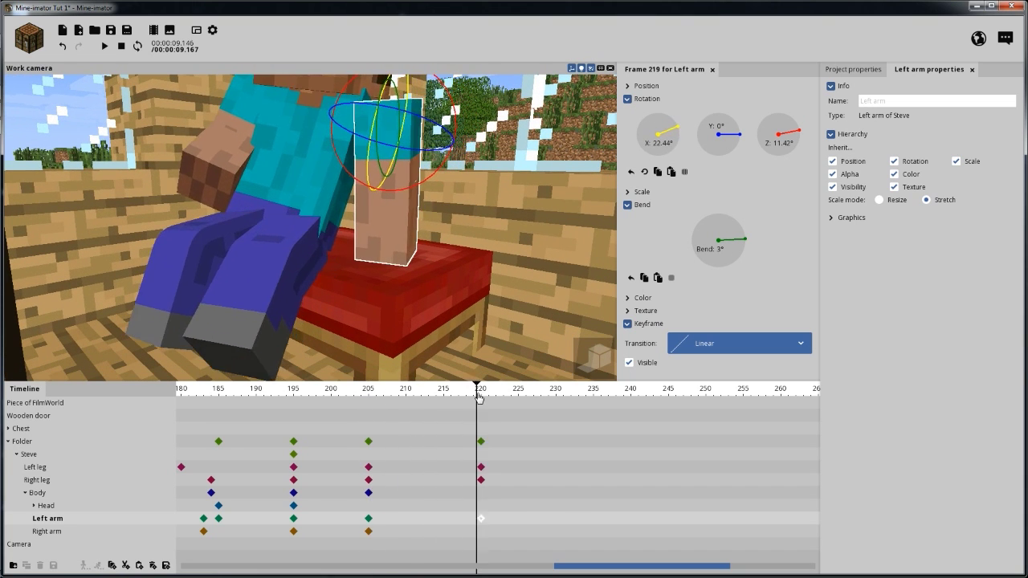
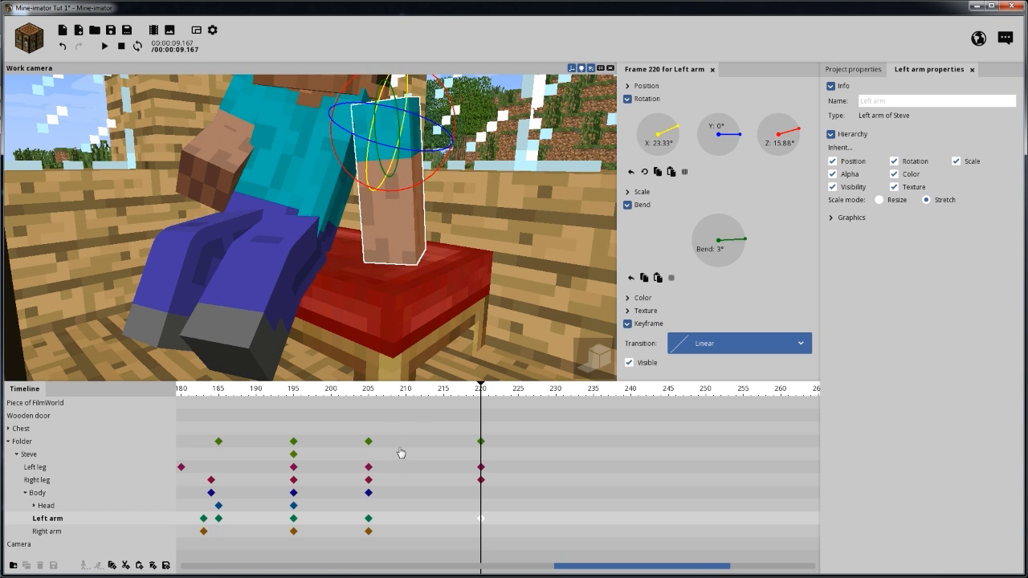
Play the motion from frame 203 to check how the left hand stays planted on the mattress.
{"action": "left_click_drag", "start_coordinate": [382, 397], "coordinate": [353, 396]}
{"action": "key", "text": "space"}
{"action": "left_click", "coordinate": [354, 396]}
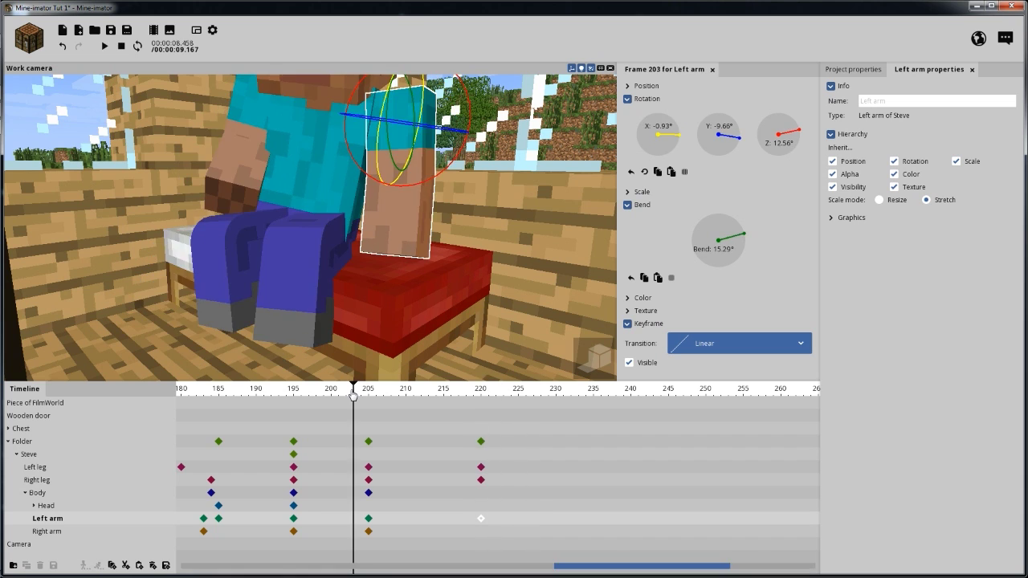
{"action": "key", "text": "space"}
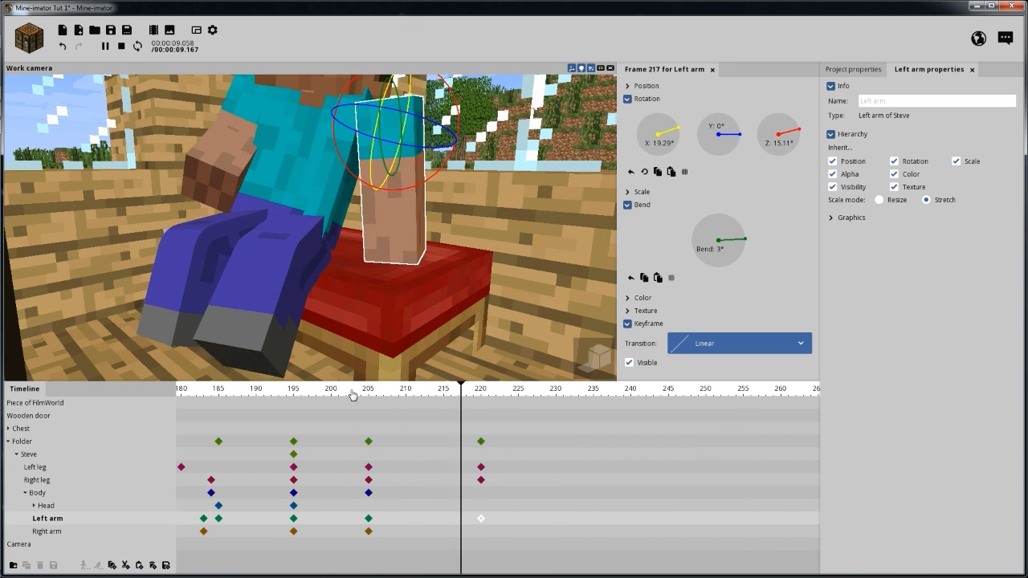
{"action": "key", "text": "space"}
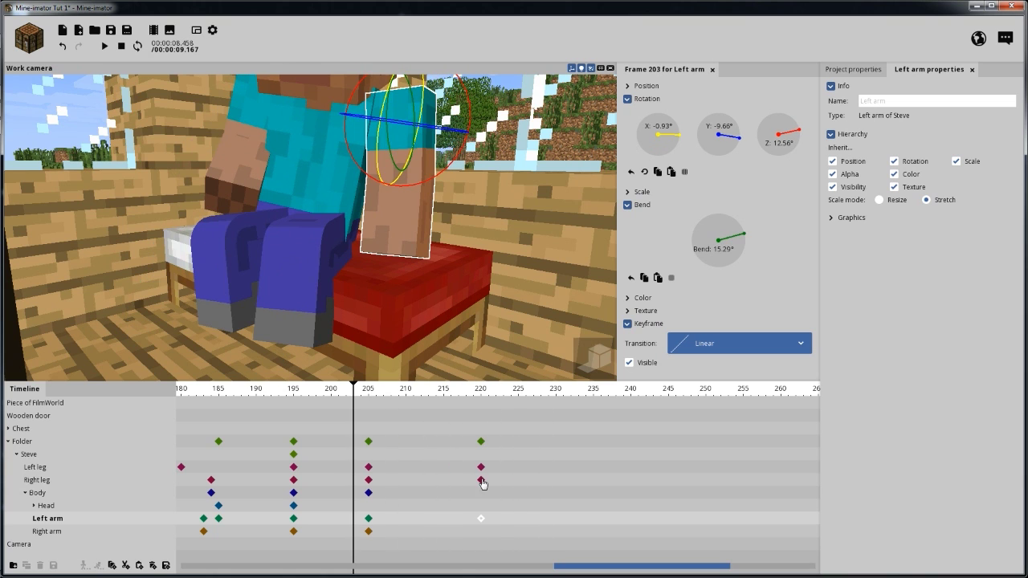
Keyframe the right arm at frame 220 with rotation about 16.18° on X, -1.26° on Y and bend about 27.59°.
{"action": "left_click", "coordinate": [482, 532]}
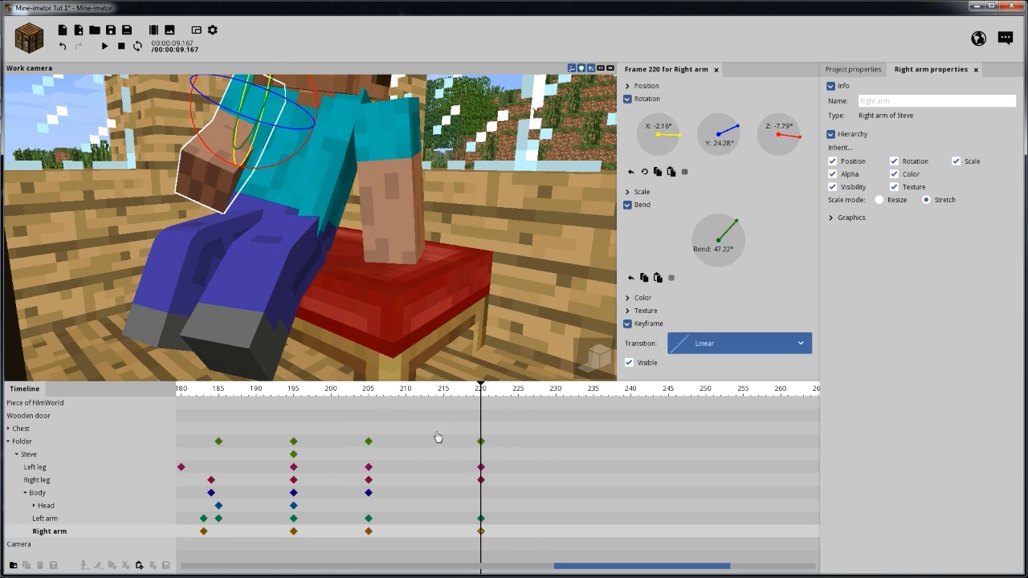
{"action": "middle_click_drag", "start_coordinate": [198, 209], "coordinate": [216, 103]}
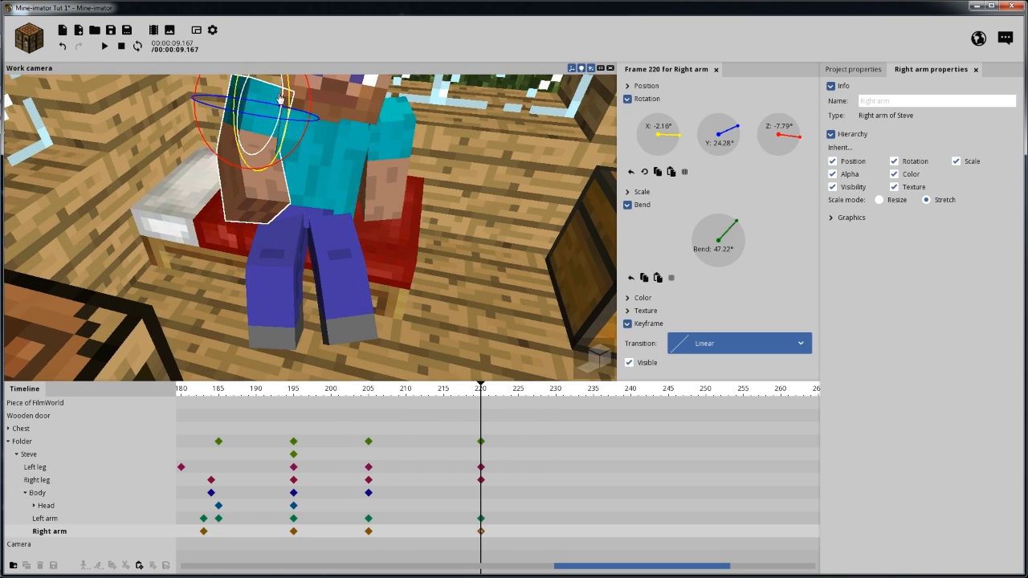
{"action": "mouse_move", "coordinate": [289, 86]}
{"action": "left_mouse_down"}
{"action": "mouse_move", "coordinate": [290, 96]}
{"action": "mouse_move", "coordinate": [277, 94]}
{"action": "left_mouse_up"}
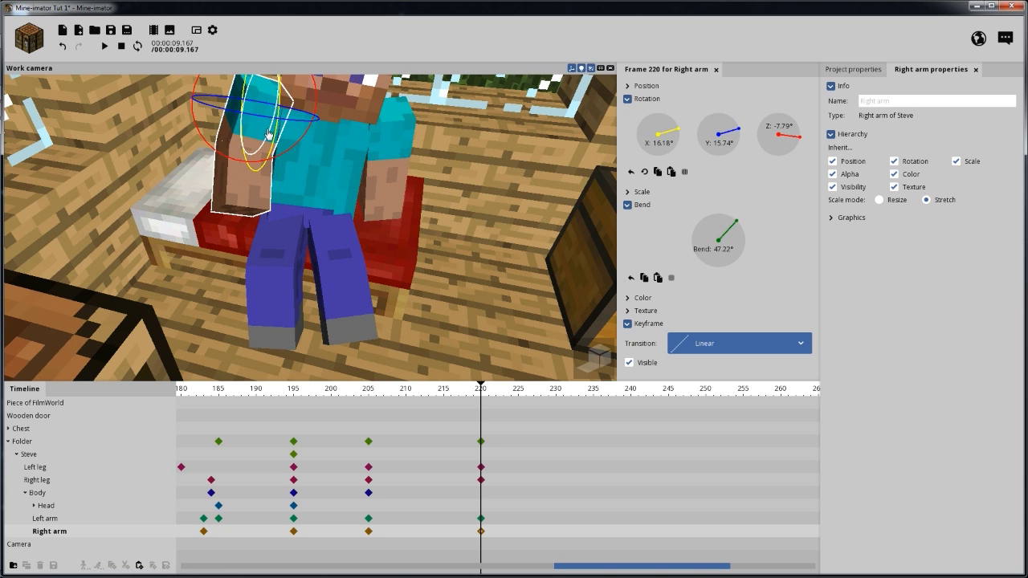
{"action": "left_click_drag", "start_coordinate": [268, 135], "coordinate": [266, 149]}
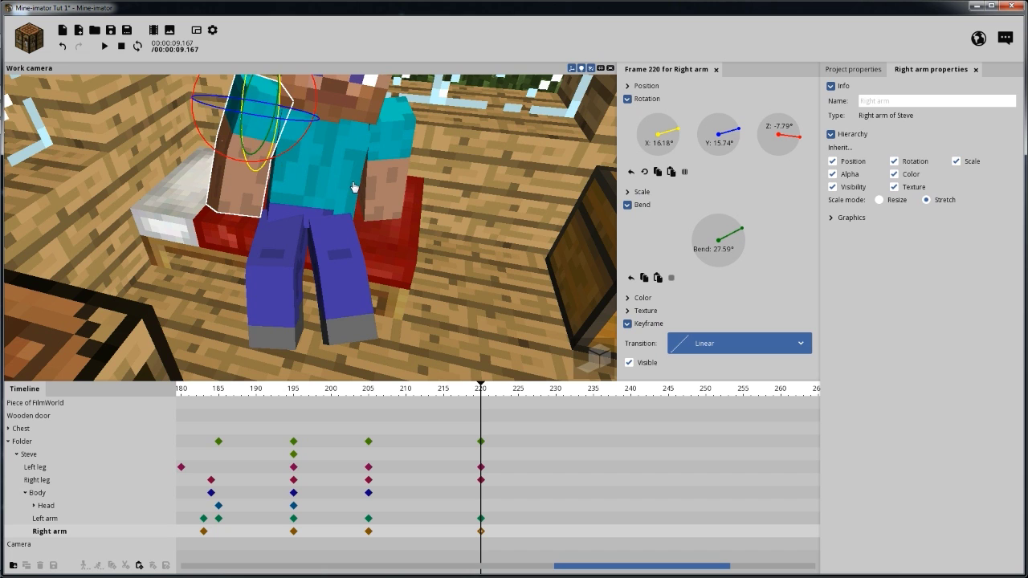
{"action": "left_click_drag", "start_coordinate": [320, 77], "coordinate": [315, 127]}
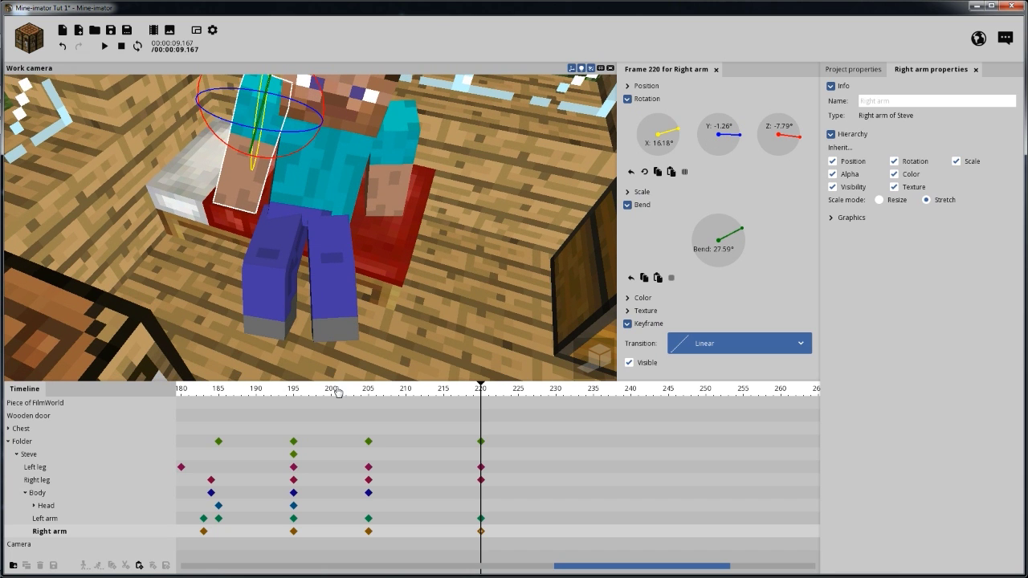
Play the motion from frame 203 and view it from several angles to check the slide off the bed.
{"action": "key", "text": "space"}
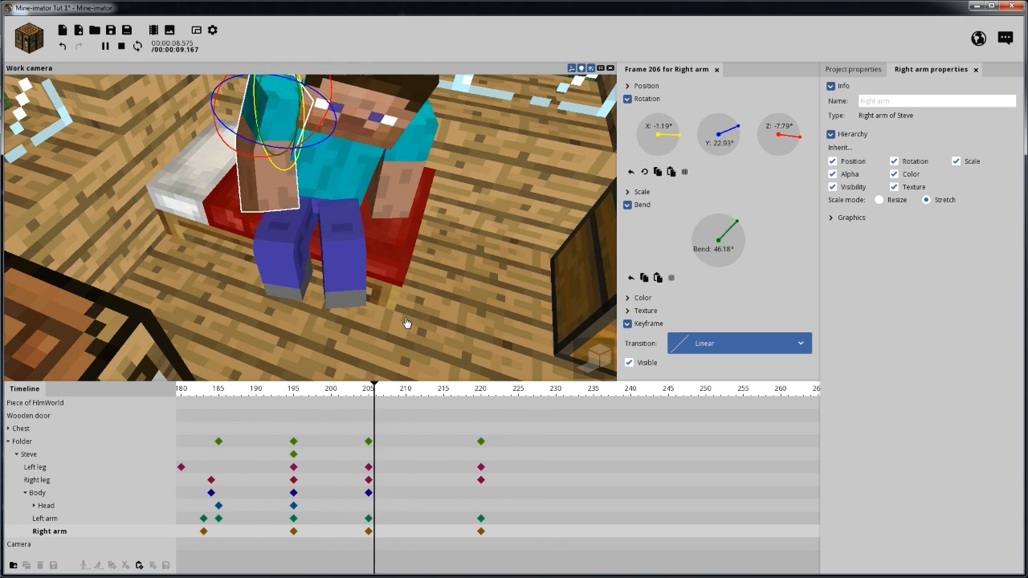
{"action": "key", "text": "space"}
{"action": "left_click_drag", "start_coordinate": [496, 222], "coordinate": [491, 165]}
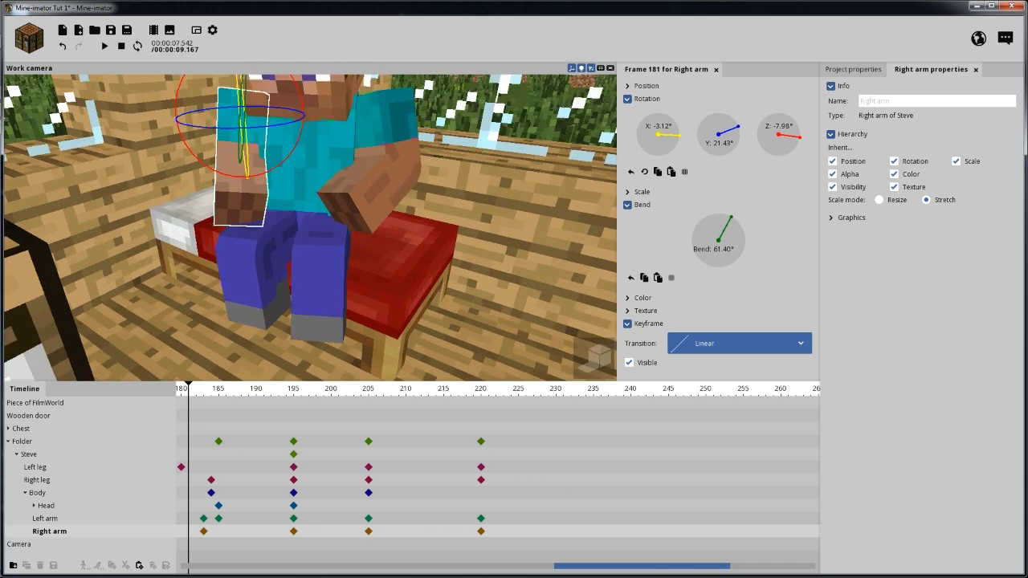
{"action": "mouse_move", "coordinate": [491, 222]}
{"action": "right_mouse_down"}
{"action": "mouse_move", "coordinate": [471, 242]}
{"action": "mouse_move", "coordinate": [472, 211]}
{"action": "mouse_move", "coordinate": [471, 223]}
{"action": "right_mouse_up"}
{"action": "left_click", "coordinate": [356, 391]}
{"action": "key", "text": "space"}
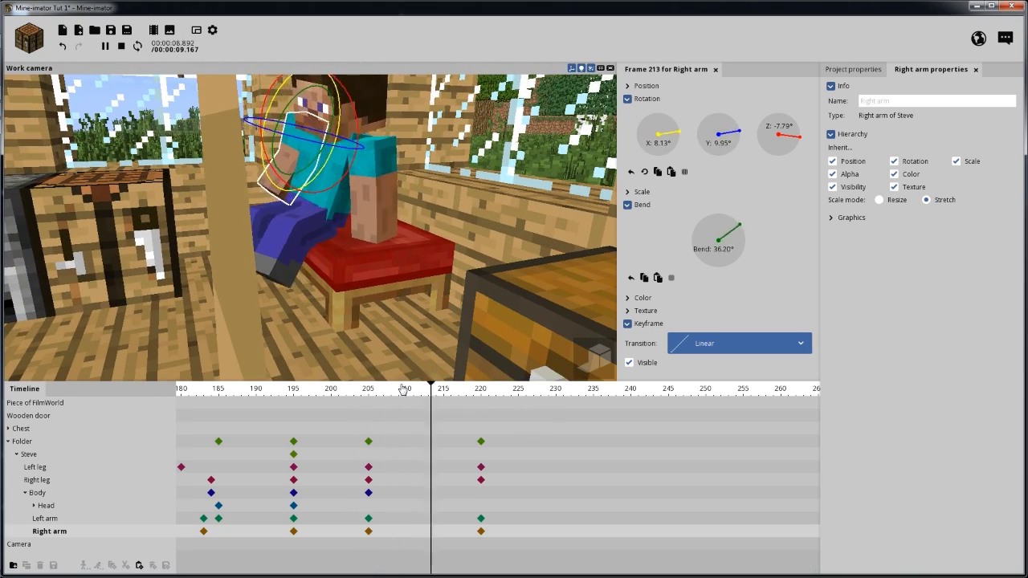
{"action": "key", "text": "space"}
{"action": "left_click_drag", "start_coordinate": [299, 284], "coordinate": [353, 289]}
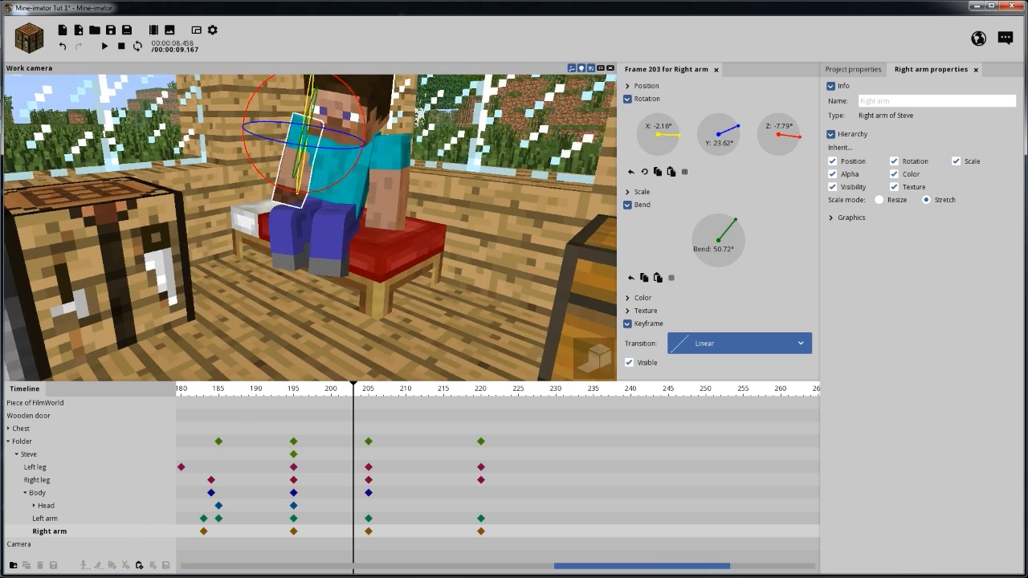
{"action": "key", "text": "space"}
{"action": "key", "text": "space"}
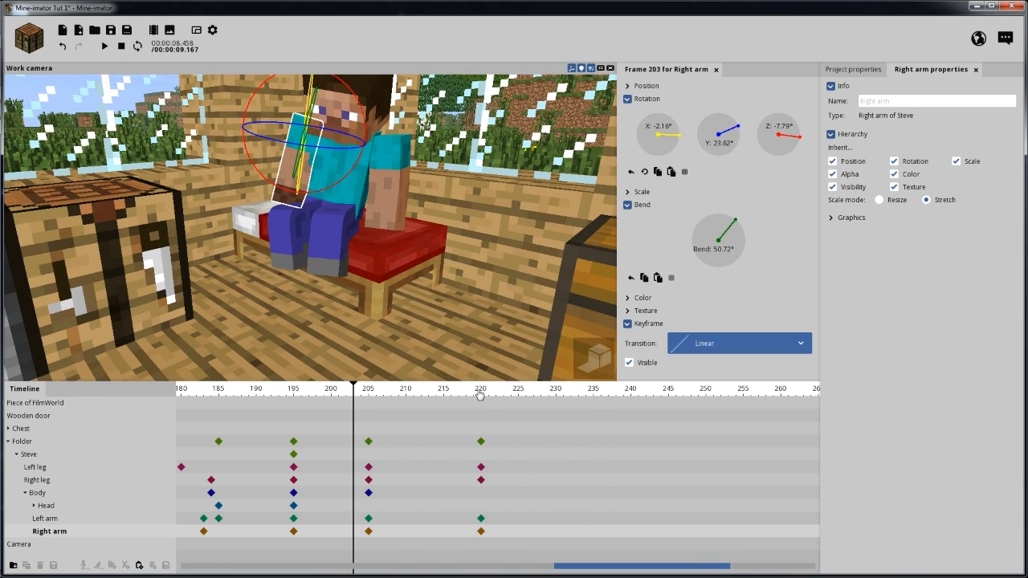
Keyframe the Folder at frame 230 and move it forward to an X position of about 34.67.
{"action": "left_click_drag", "start_coordinate": [479, 394], "coordinate": [556, 394]}
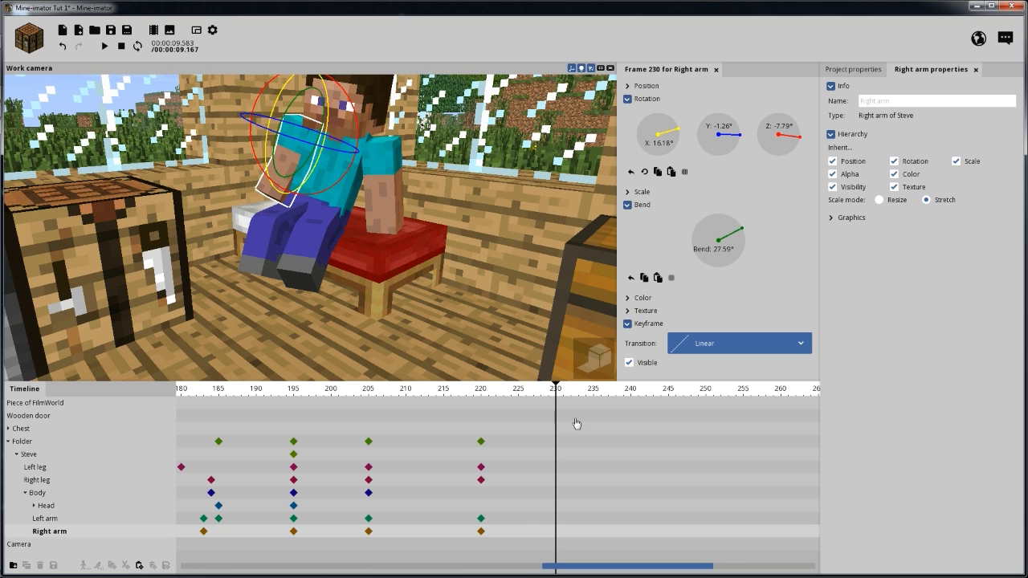
{"action": "left_click", "coordinate": [558, 443]}
{"action": "left_click_drag", "start_coordinate": [499, 292], "coordinate": [398, 270]}
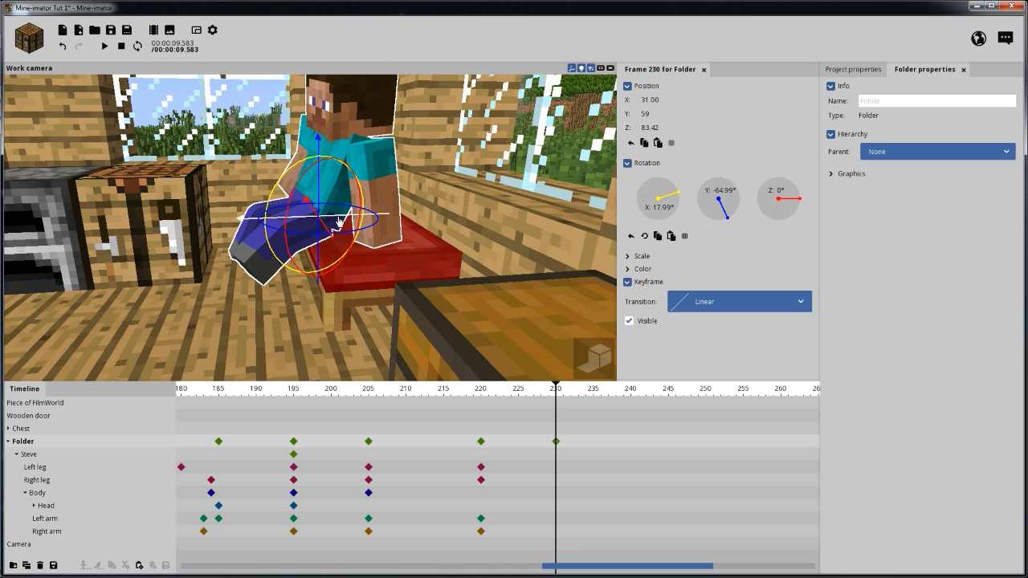
{"action": "left_click_drag", "start_coordinate": [339, 223], "coordinate": [308, 225]}
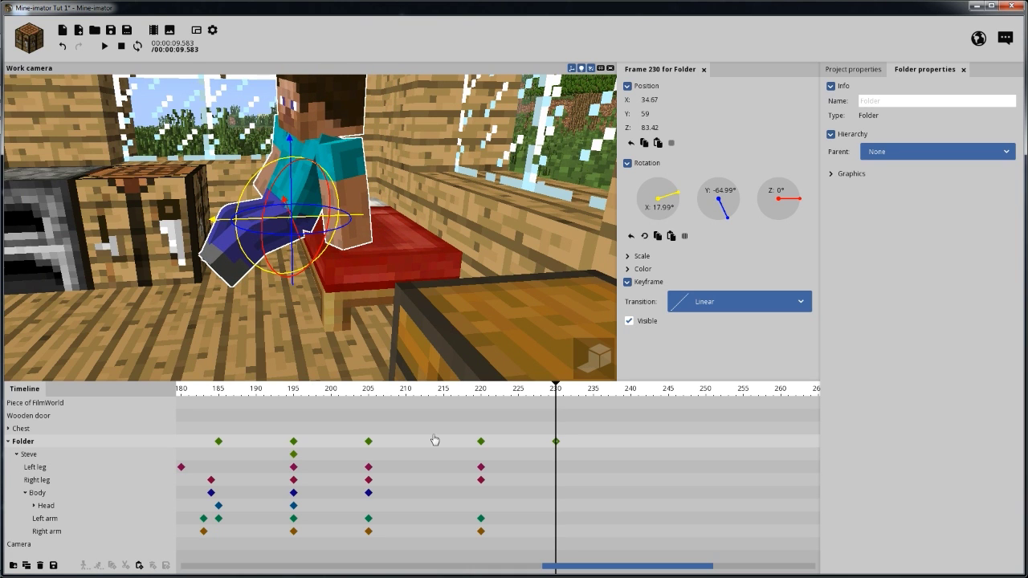
Keyframe both legs at frame 230 and reset their rotation and bend to 0°.
{"action": "left_click", "coordinate": [556, 467]}
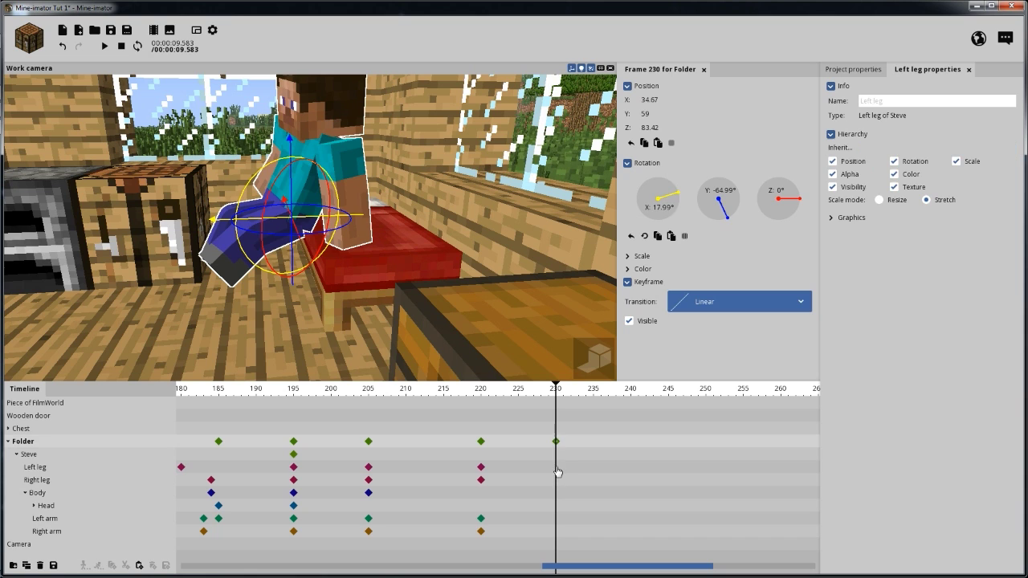
{"action": "left_click", "coordinate": [556, 479]}
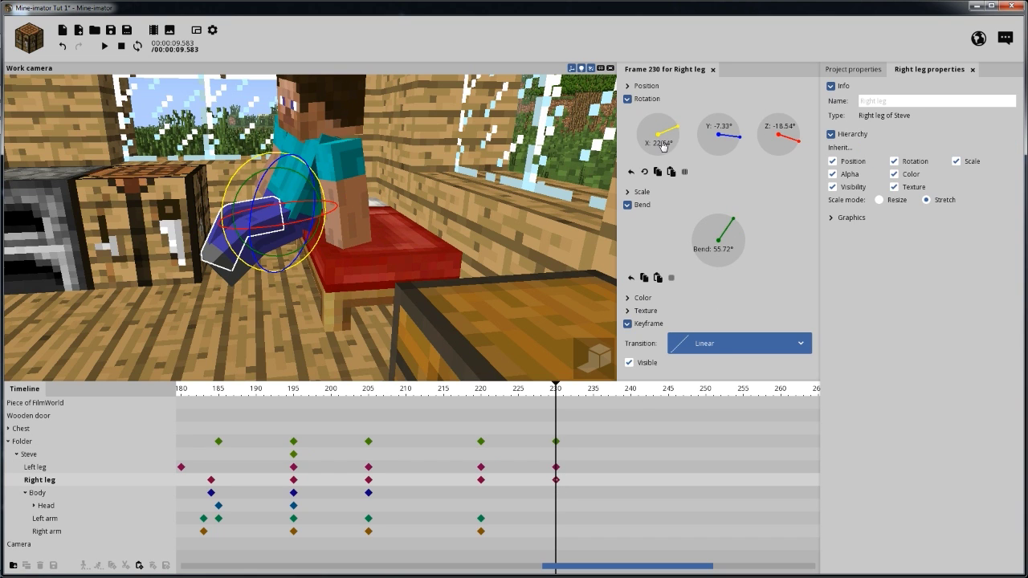
{"action": "right_click", "coordinate": [663, 144]}
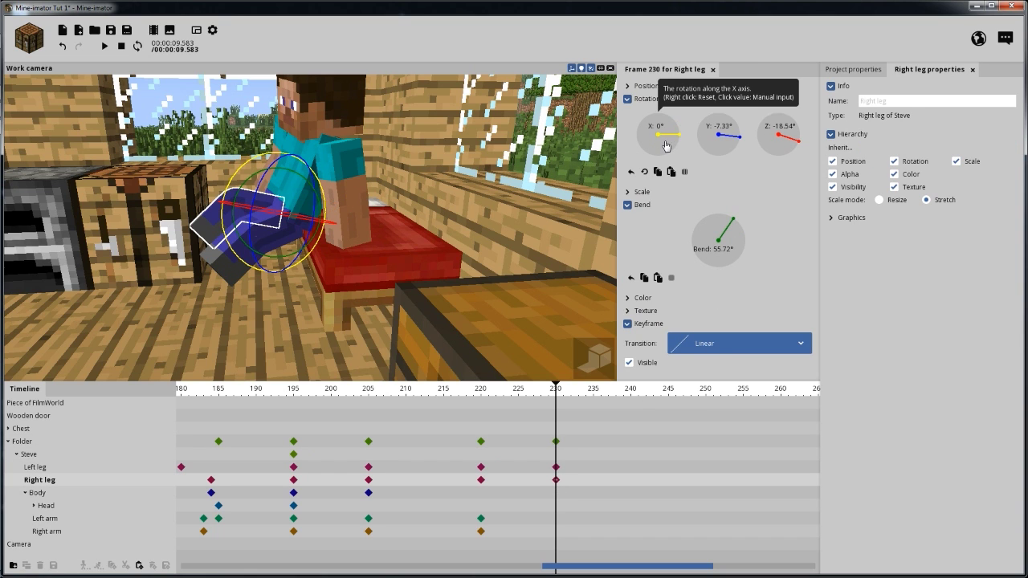
{"action": "right_click", "coordinate": [723, 138]}
{"action": "right_click", "coordinate": [776, 136]}
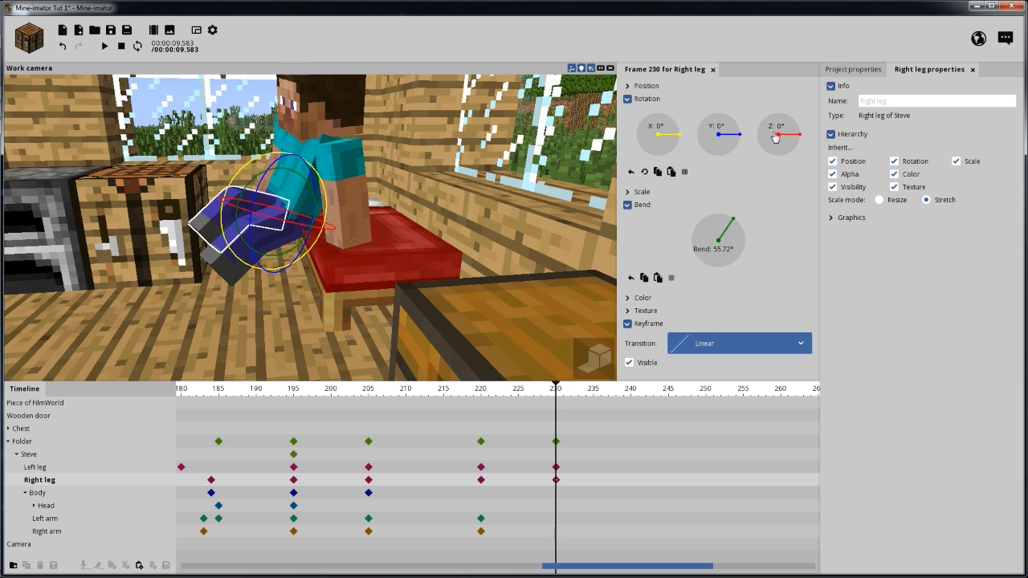
{"action": "right_click", "coordinate": [721, 239]}
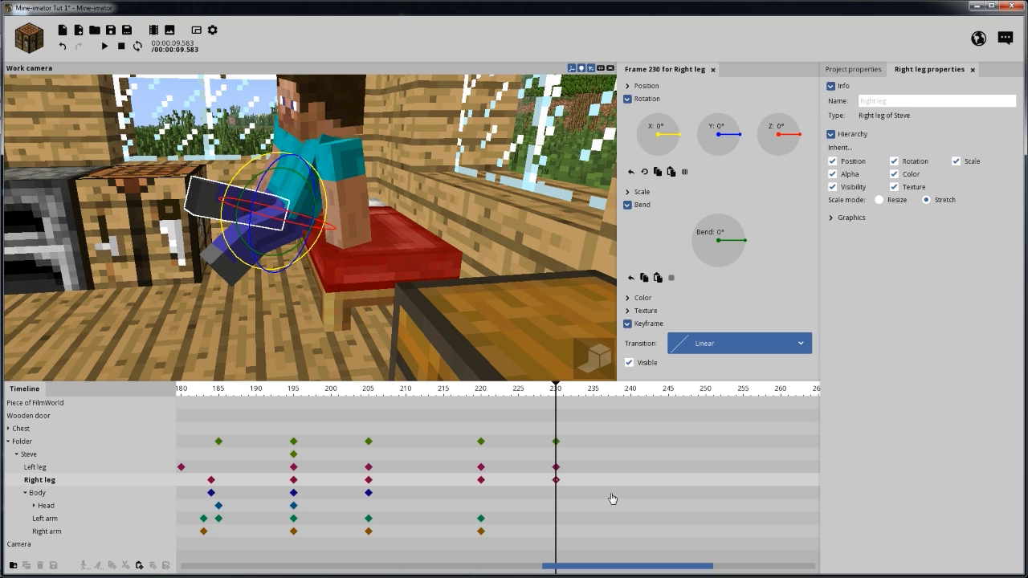
{"action": "left_click", "coordinate": [555, 467]}
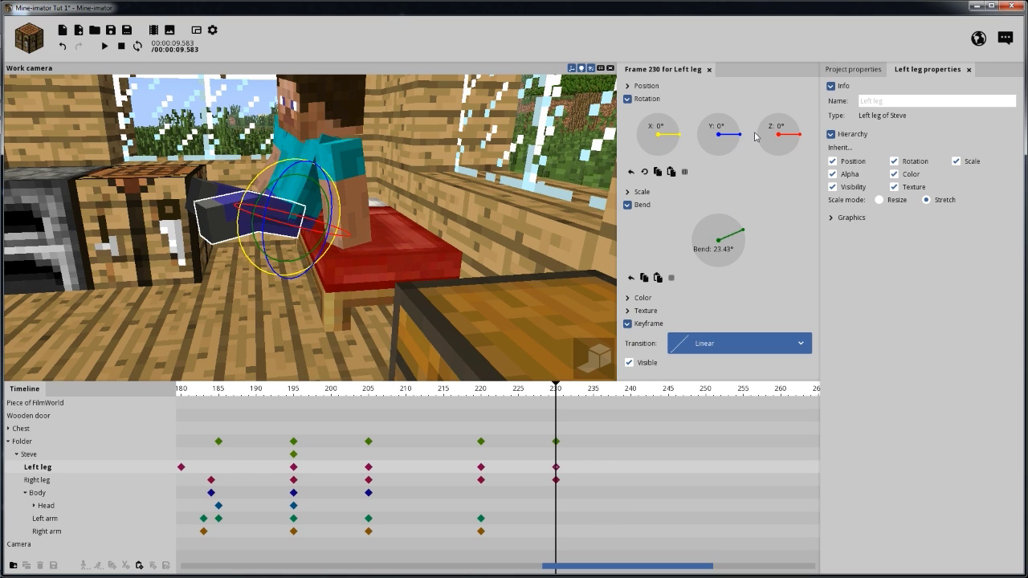
{"action": "right_click", "coordinate": [703, 259]}
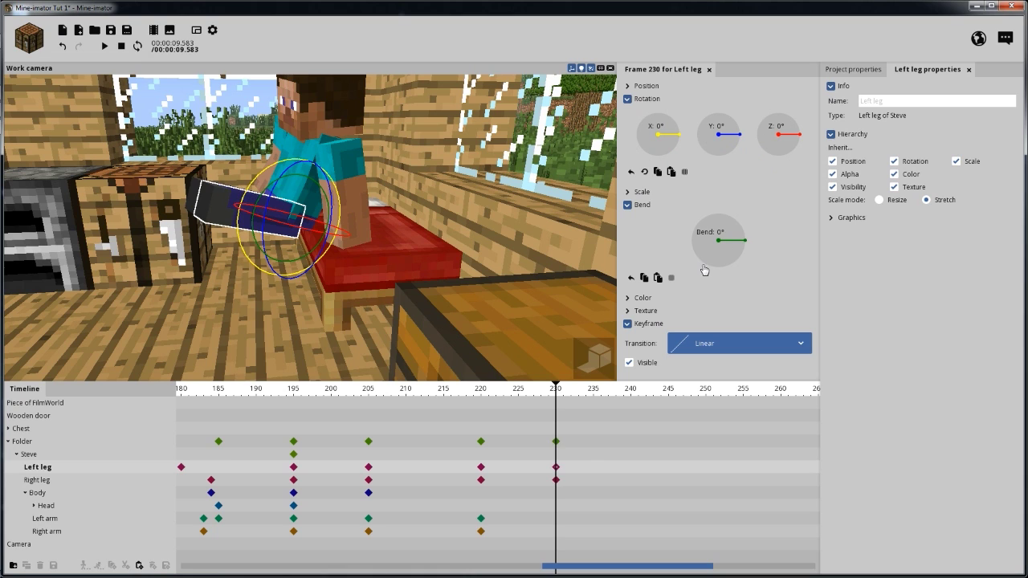
Keyframe the body at frames 220 and 230, resetting its X rotation, Z rotation and bend to 0° at frame 230.
{"action": "left_click", "coordinate": [556, 493]}
{"action": "left_click", "coordinate": [479, 493]}
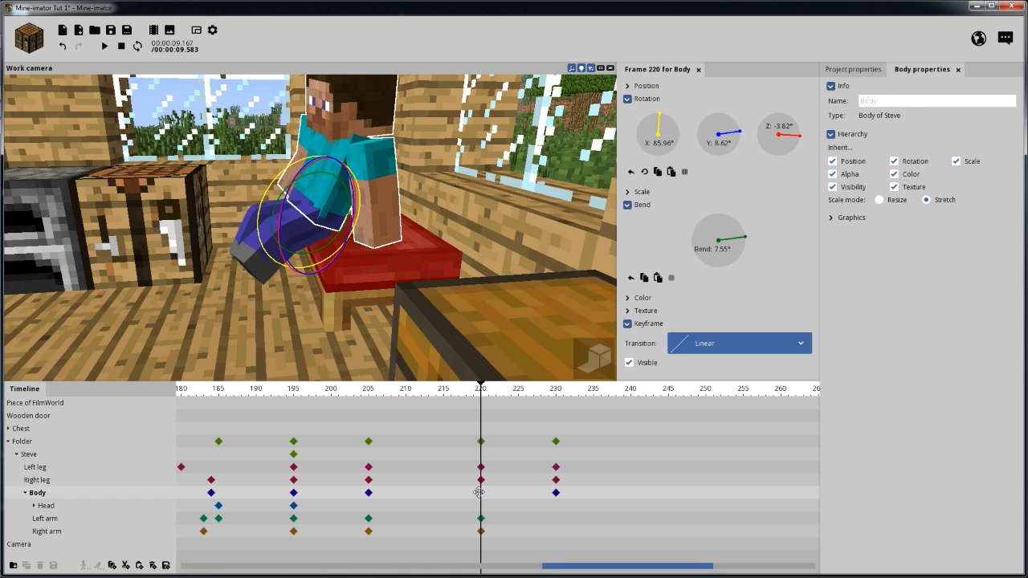
{"action": "left_click", "coordinate": [555, 493]}
{"action": "right_click", "coordinate": [668, 138]}
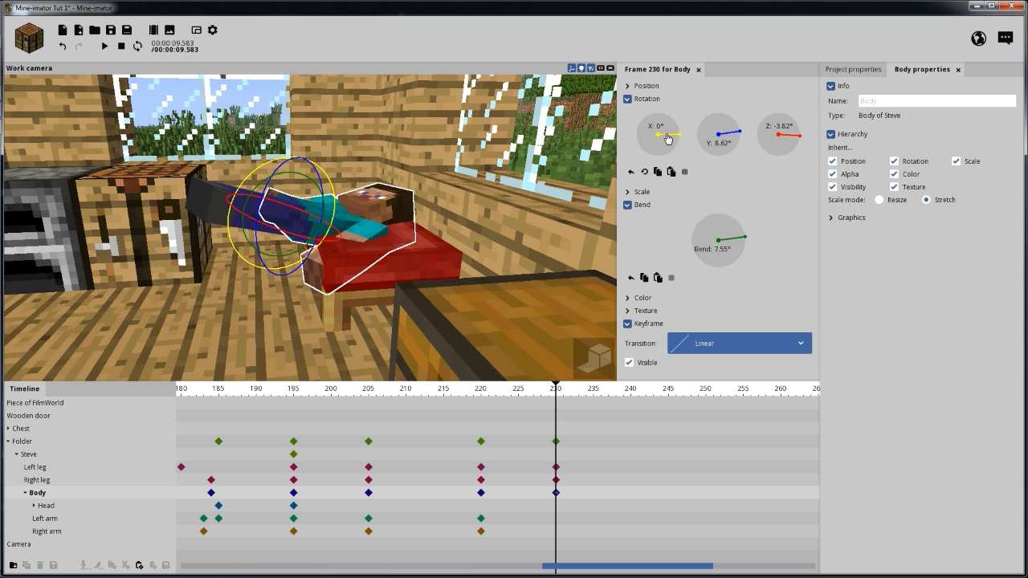
{"action": "right_click", "coordinate": [772, 132]}
{"action": "right_click", "coordinate": [715, 240]}
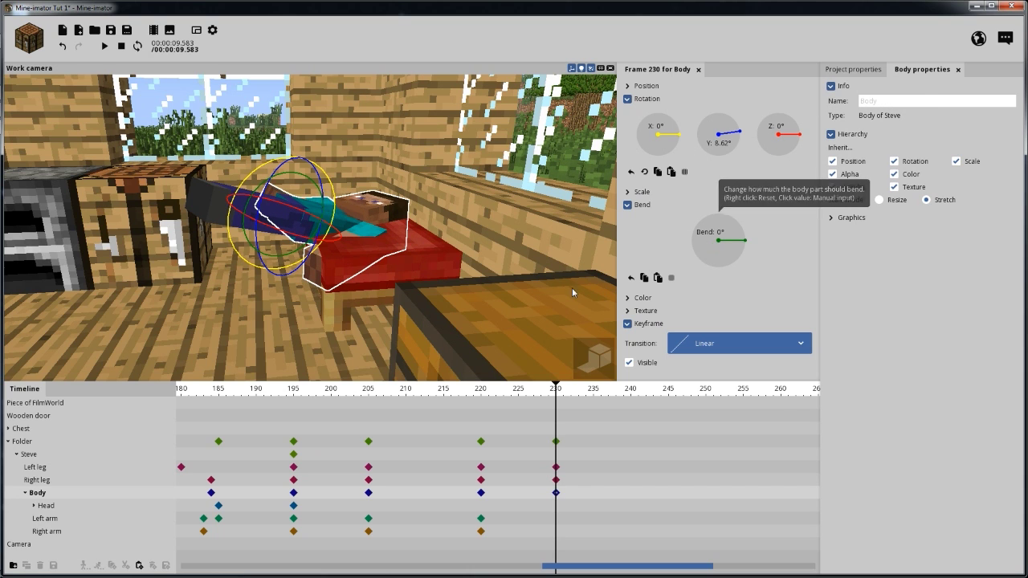
Set the Folder's rotation at frame 230 to 0° on X and -65° on Y.
{"action": "left_click", "coordinate": [556, 443]}
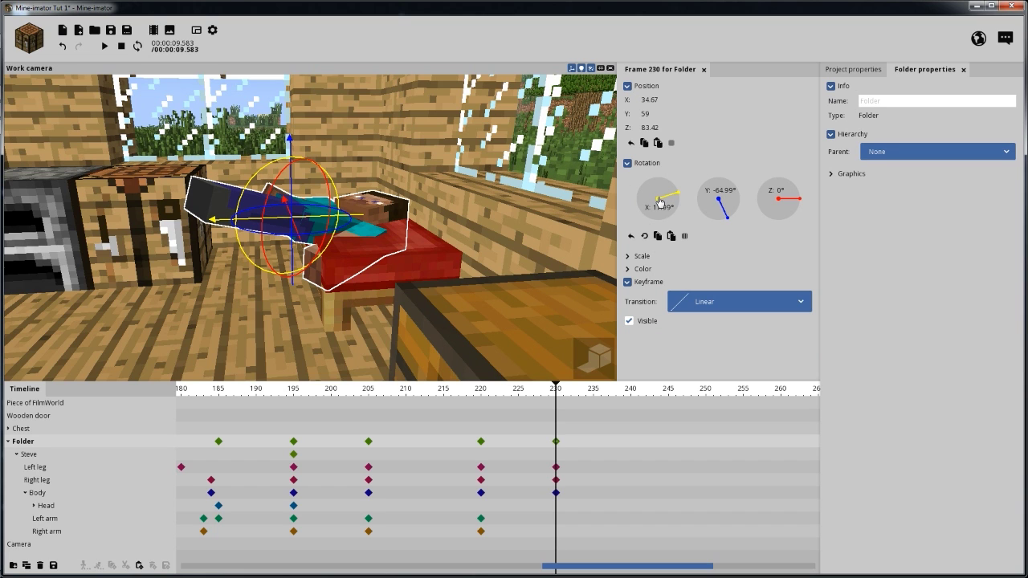
{"action": "right_click", "coordinate": [660, 201]}
{"action": "right_click", "coordinate": [726, 205]}
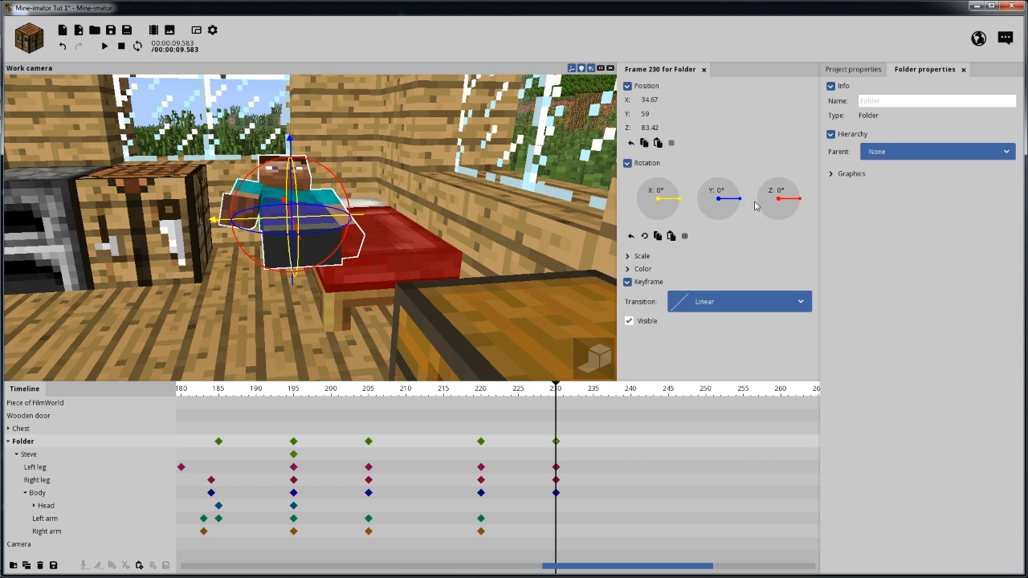
{"action": "left_click_drag", "start_coordinate": [740, 205], "coordinate": [733, 230]}
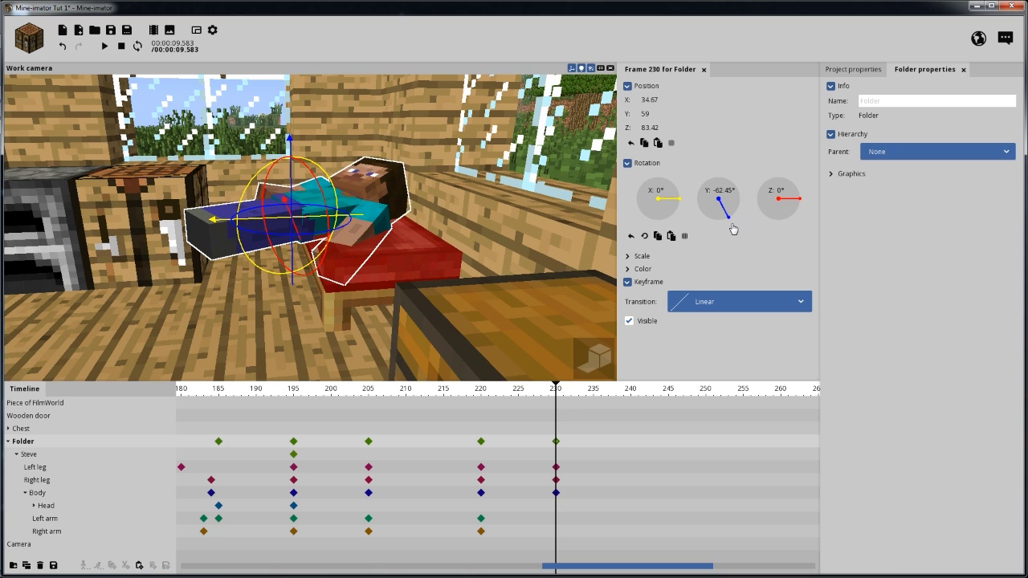
{"action": "left_click", "coordinate": [481, 442]}
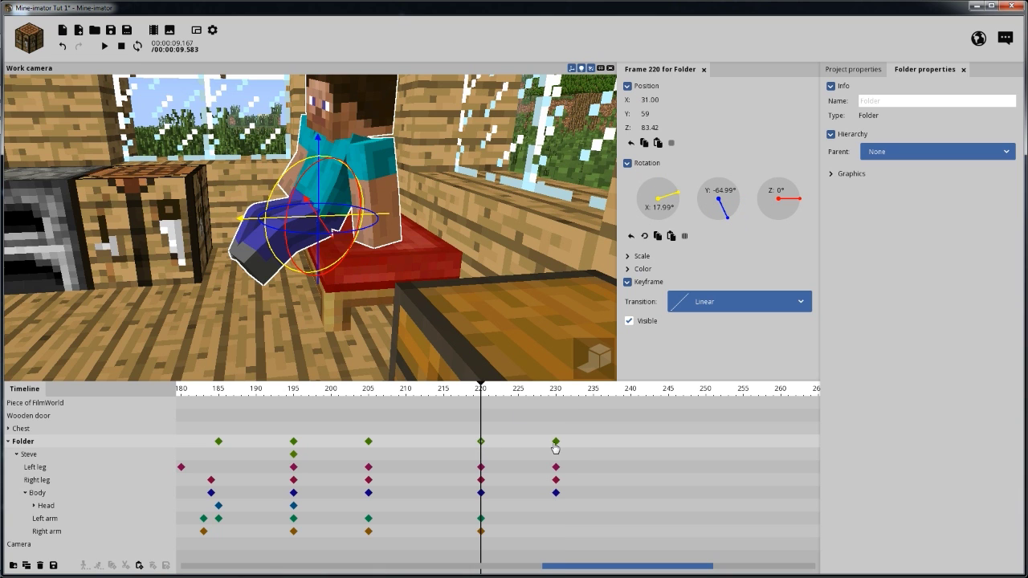
{"action": "left_click", "coordinate": [555, 443]}
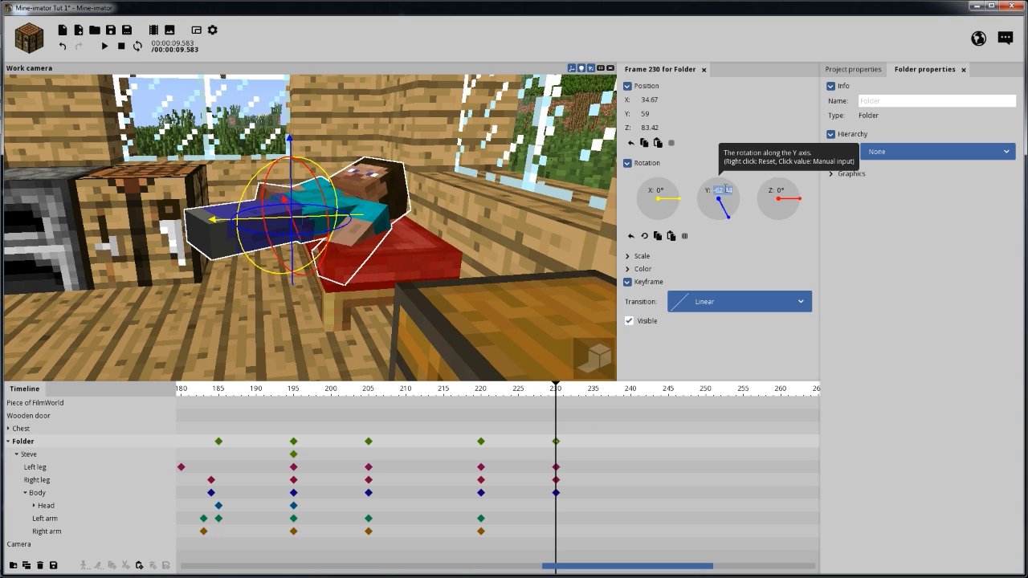
{"action": "key", "text": "BackSpace"}
{"action": "type", "text": "-65"}
{"action": "key", "text": "Return"}
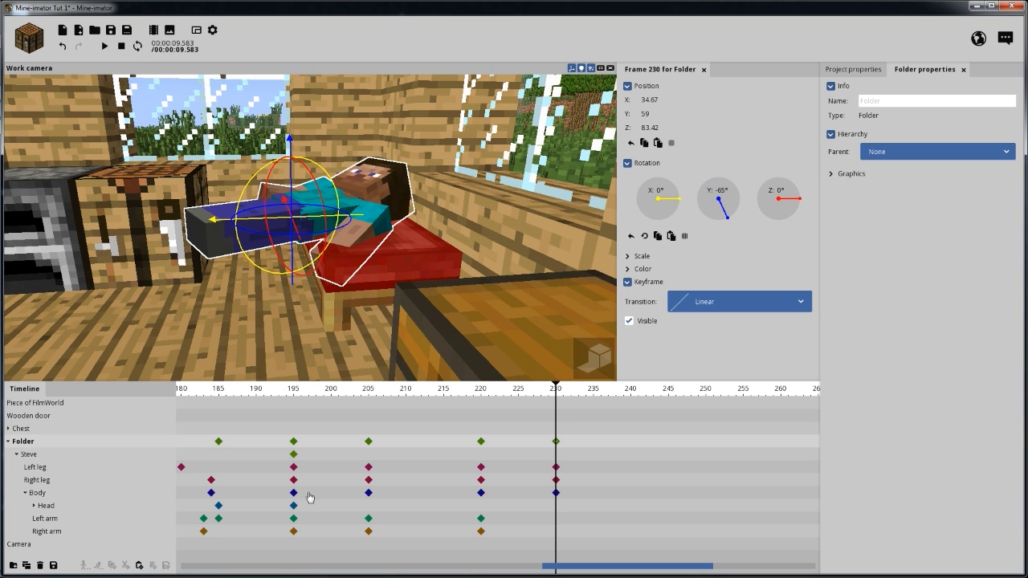
{"action": "left_click_drag", "start_coordinate": [516, 402], "coordinate": [555, 398]}
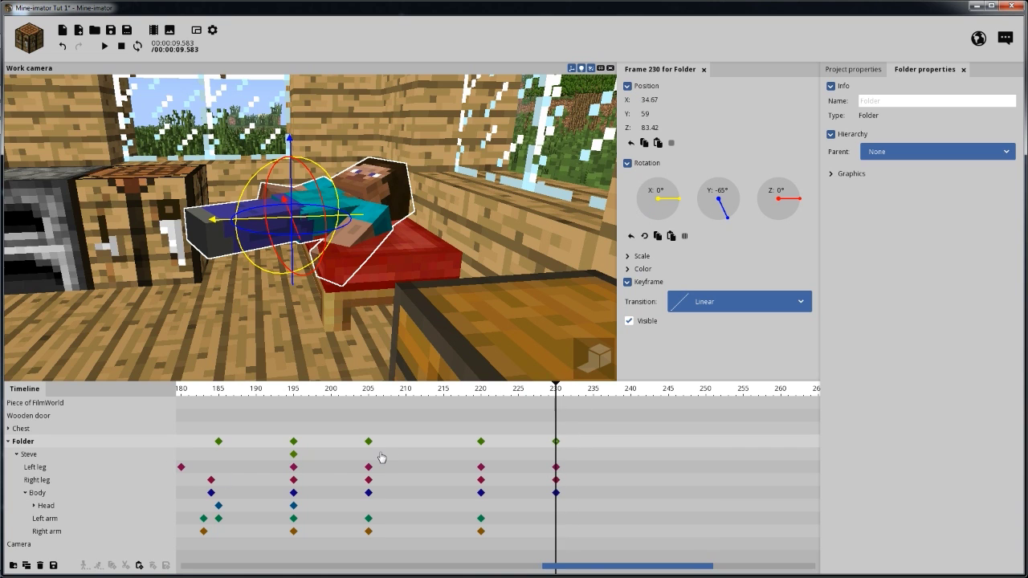
Keyframe Steve at frames 220 and 230 and reset his X rotation to 0° at frame 230 so he stands upright.
{"action": "left_click", "coordinate": [482, 457]}
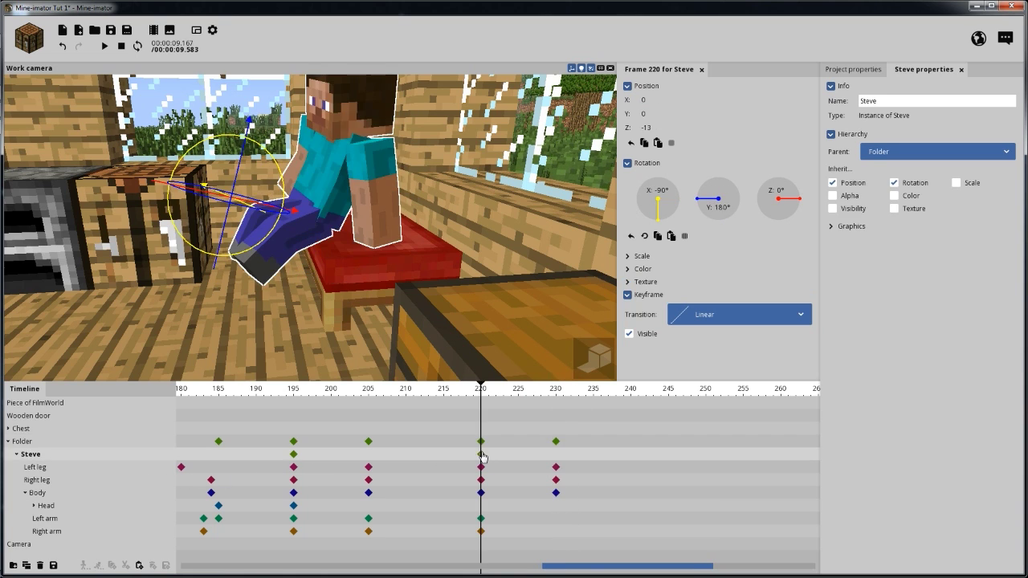
{"action": "left_click", "coordinate": [556, 457]}
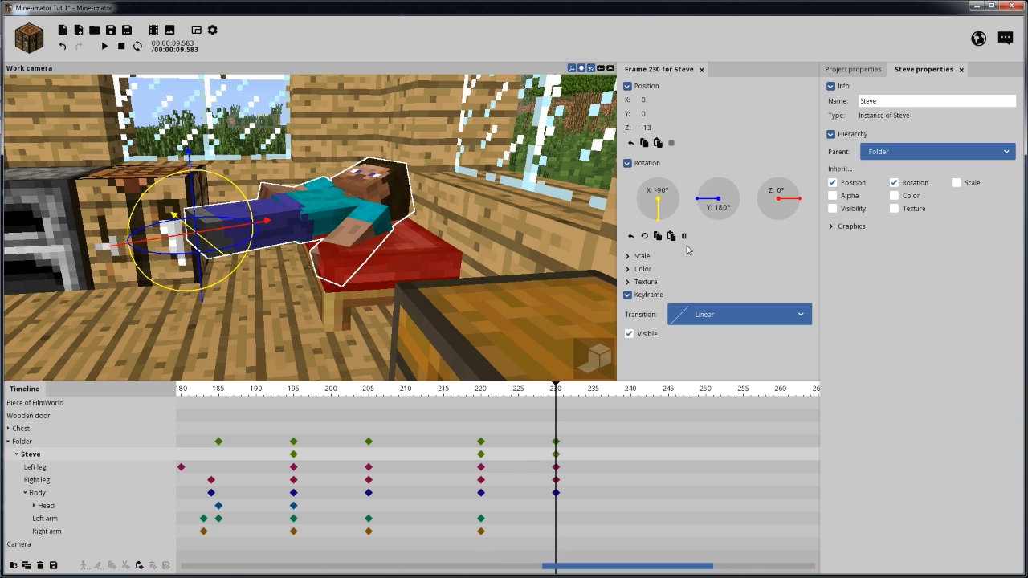
{"action": "left_click_drag", "start_coordinate": [670, 220], "coordinate": [672, 223]}
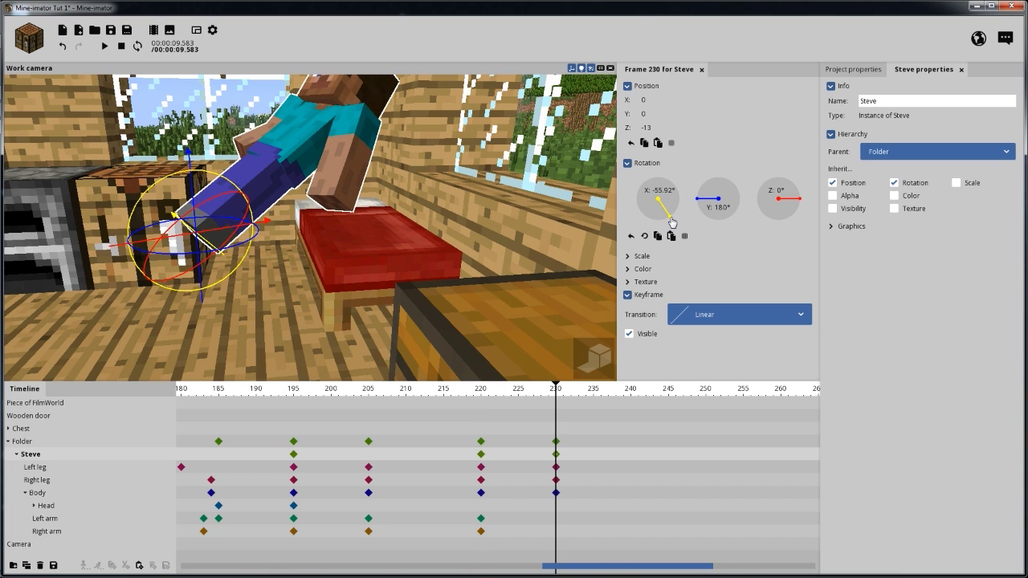
{"action": "left_click_drag", "start_coordinate": [671, 221], "coordinate": [671, 214]}
{"action": "right_click_drag", "start_coordinate": [485, 202], "coordinate": [485, 186]}
{"action": "right_click_drag", "start_coordinate": [392, 204], "coordinate": [395, 252]}
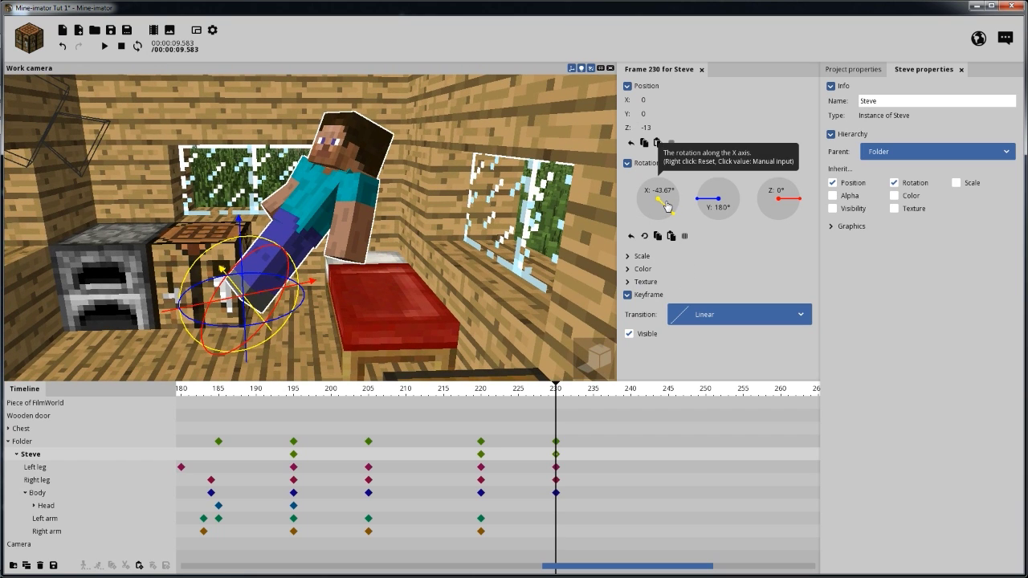
{"action": "right_click", "coordinate": [665, 206]}
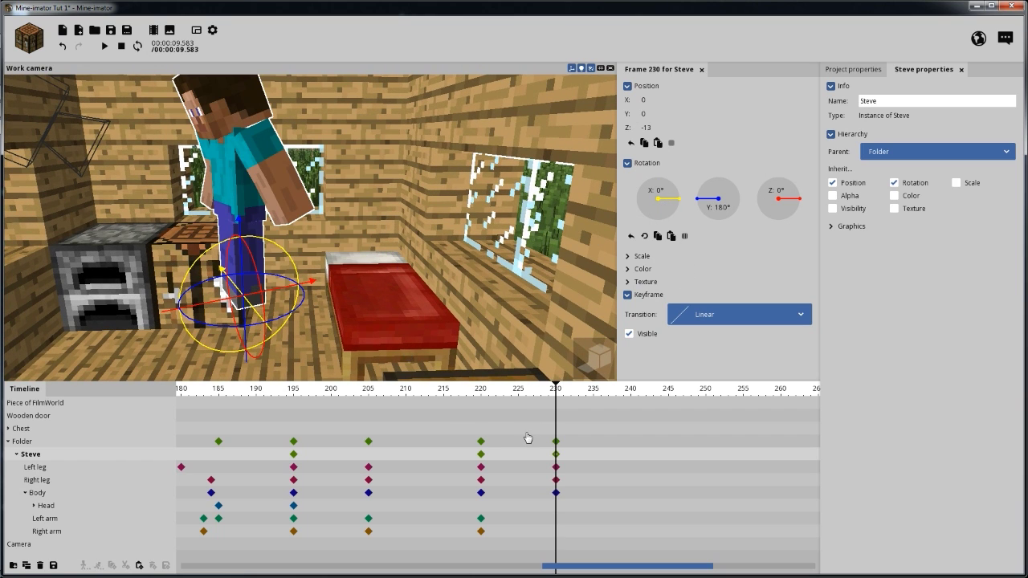
Set Steve's position at frame 230 to -11 on Y and about -4.6 on Z.
{"action": "left_click", "coordinate": [479, 393]}
{"action": "left_click_drag", "start_coordinate": [463, 394], "coordinate": [540, 407]}
{"action": "left_click", "coordinate": [555, 455]}
{"action": "left_click_drag", "start_coordinate": [384, 289], "coordinate": [333, 256]}
{"action": "left_click_drag", "start_coordinate": [223, 172], "coordinate": [233, 287]}
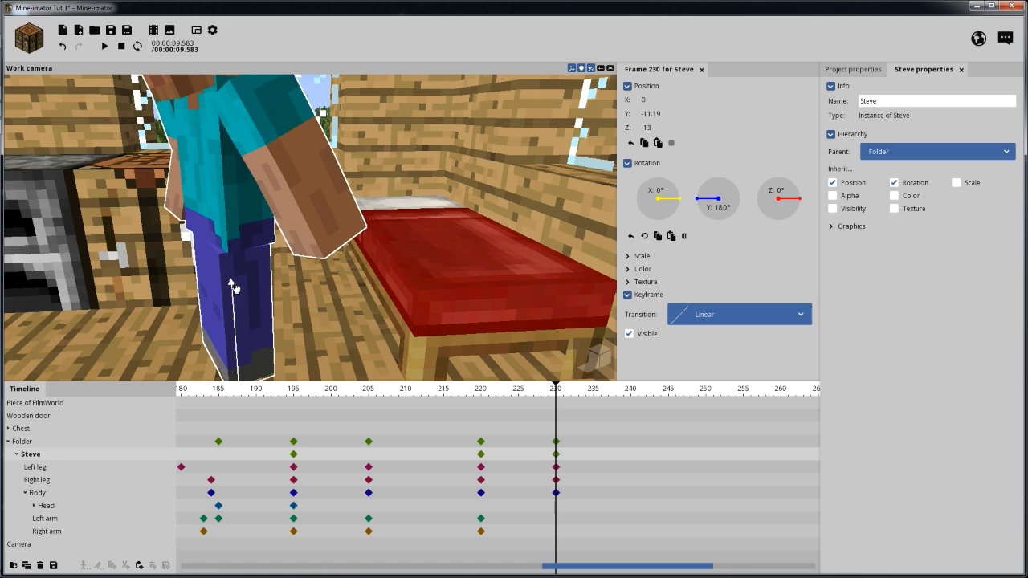
{"action": "left_click", "coordinate": [647, 127]}
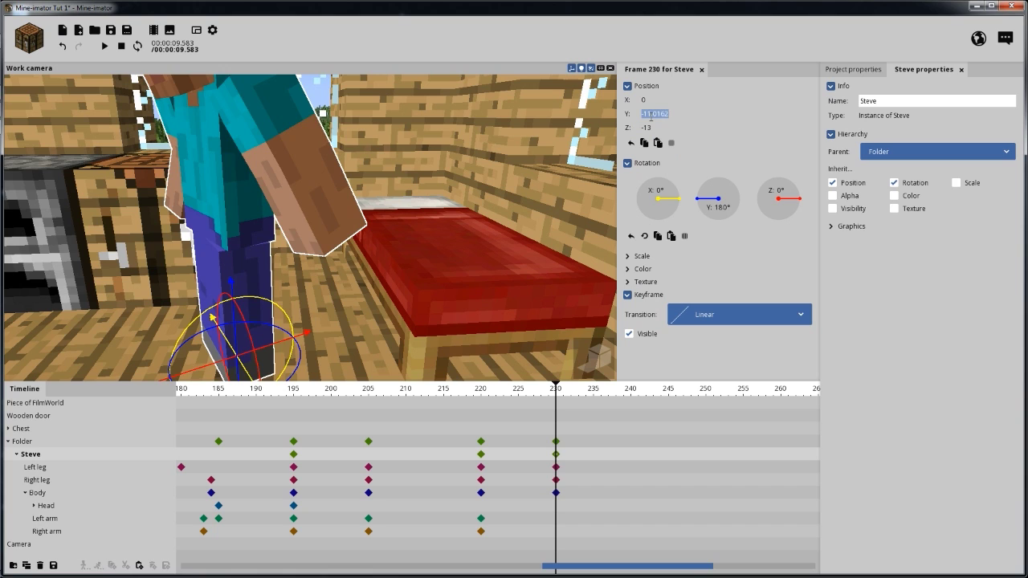
{"action": "type", "text": "-12"}
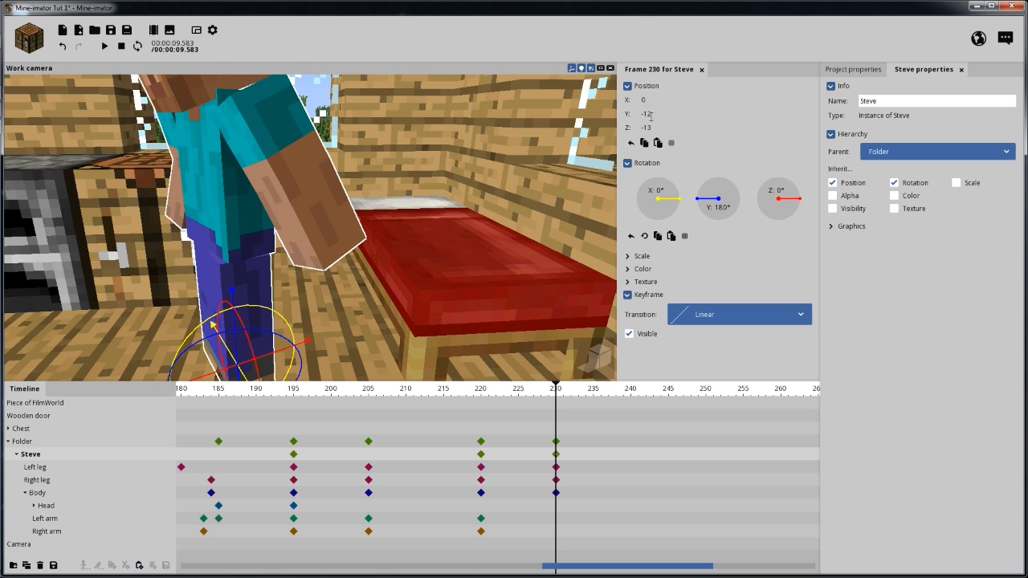
{"action": "left_click_drag", "start_coordinate": [651, 116], "coordinate": [651, 115]}
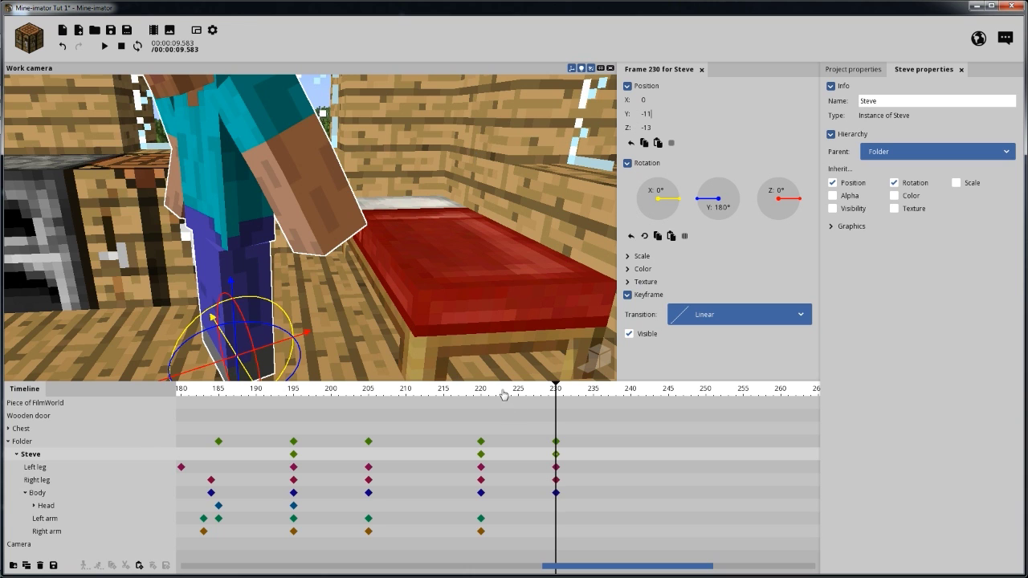
{"action": "left_click_drag", "start_coordinate": [504, 395], "coordinate": [562, 456]}
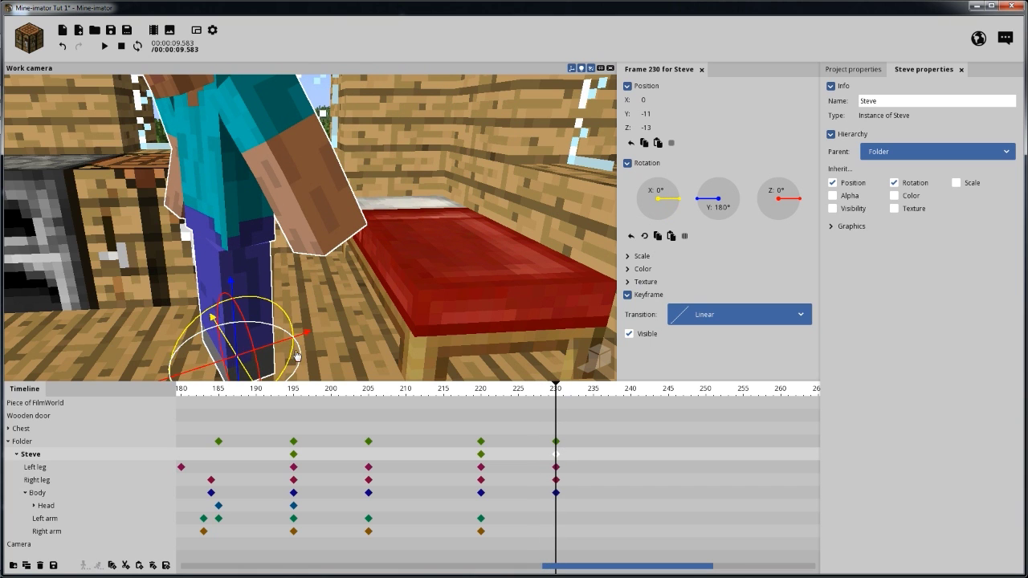
Set the transition of Steve's frame 220 keyframe to Ease in and out (quadratic).
{"action": "left_click", "coordinate": [475, 393]}
{"action": "key", "text": "space"}
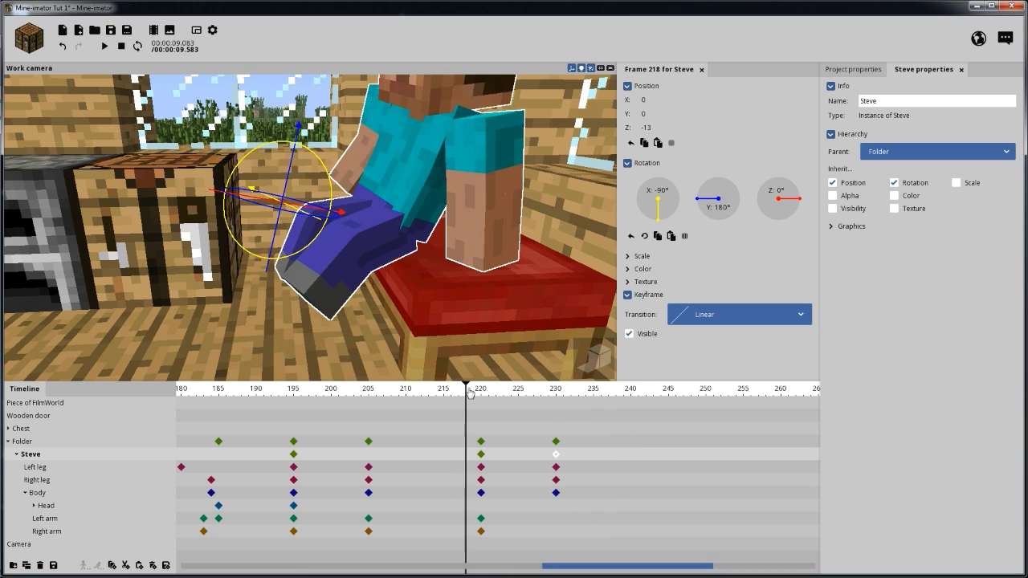
{"action": "left_click", "coordinate": [470, 392]}
{"action": "left_click_drag", "start_coordinate": [484, 399], "coordinate": [533, 406]}
{"action": "left_click", "coordinate": [487, 456]}
{"action": "left_click", "coordinate": [482, 460]}
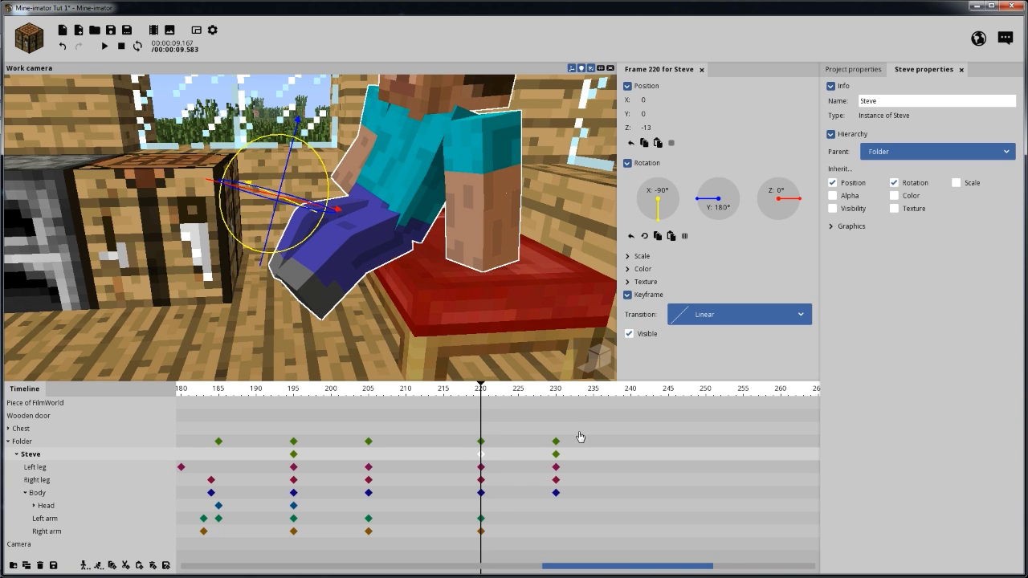
{"action": "left_click", "coordinate": [719, 318]}
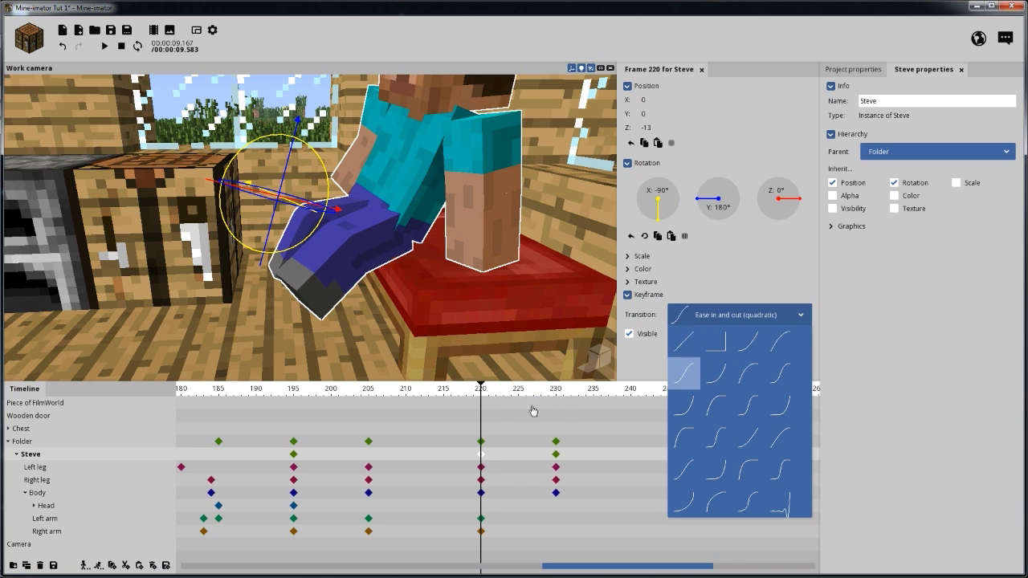
{"action": "left_click", "coordinate": [700, 376]}
Play back Steve's stand-up motion repeatedly from just before frame 220 to check its timing.
{"action": "key", "text": "space"}
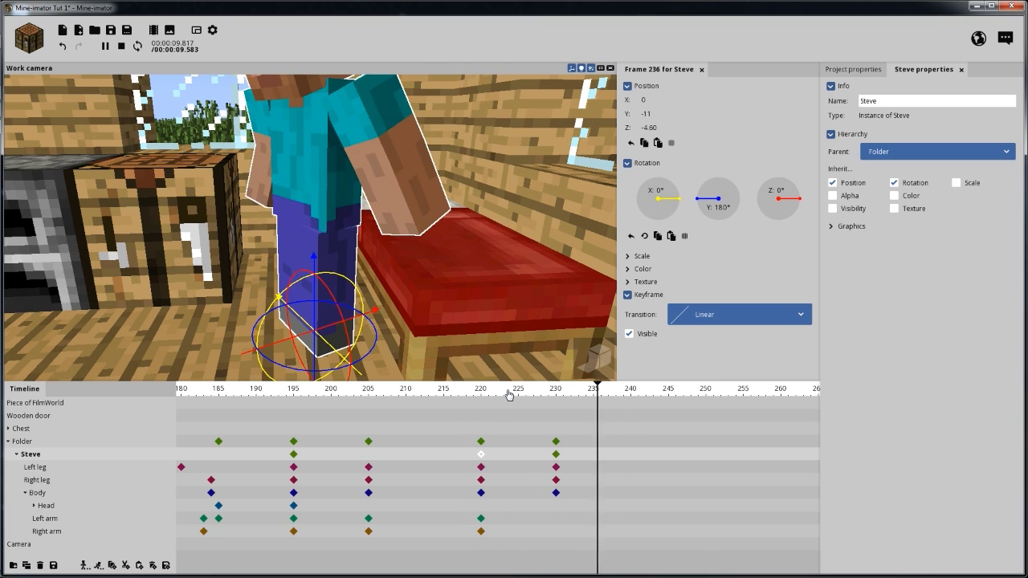
{"action": "key", "text": "space"}
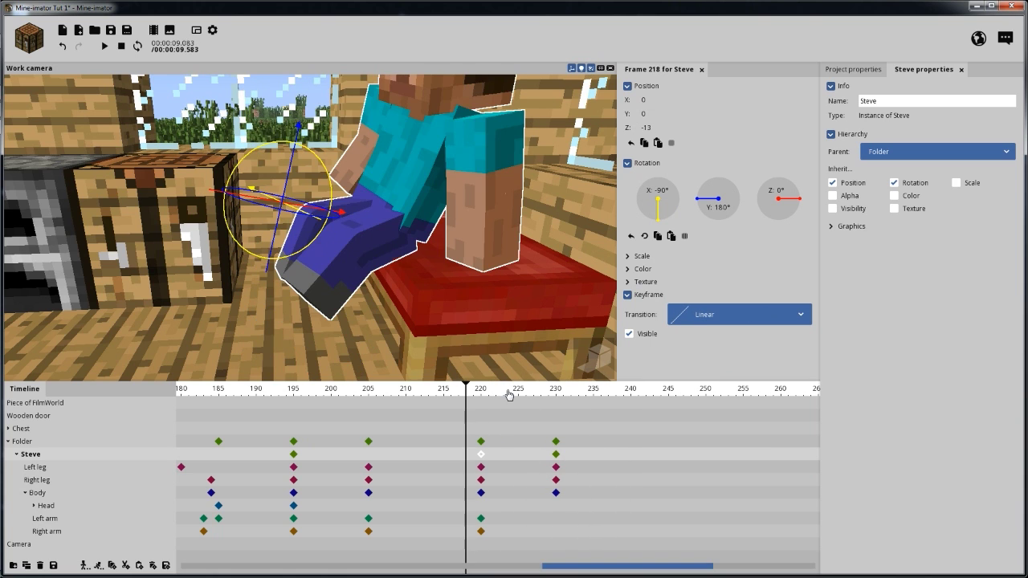
{"action": "key", "text": "space"}
{"action": "key", "text": "space"}
{"action": "left_click", "coordinate": [476, 393]}
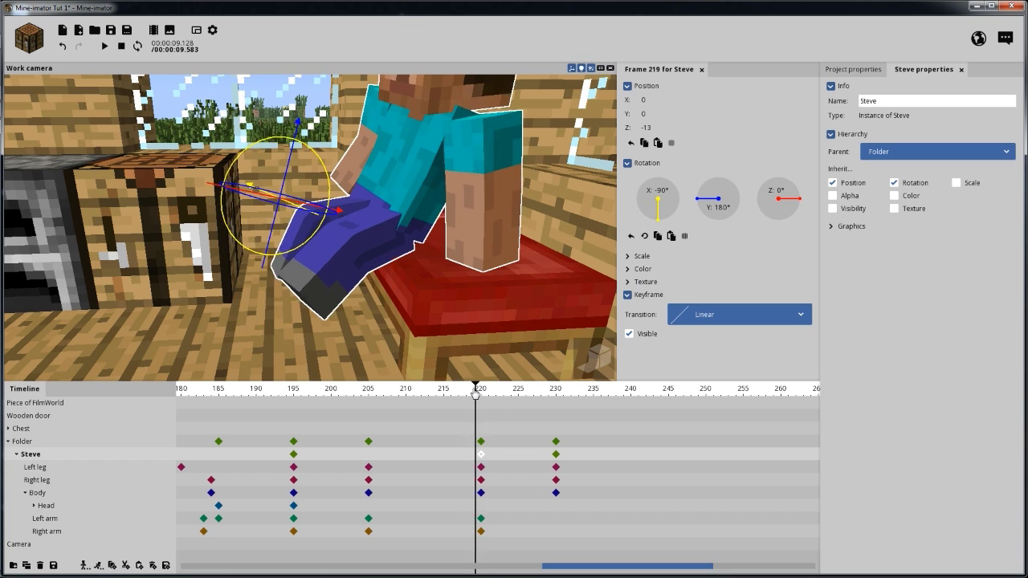
{"action": "key", "text": "space"}
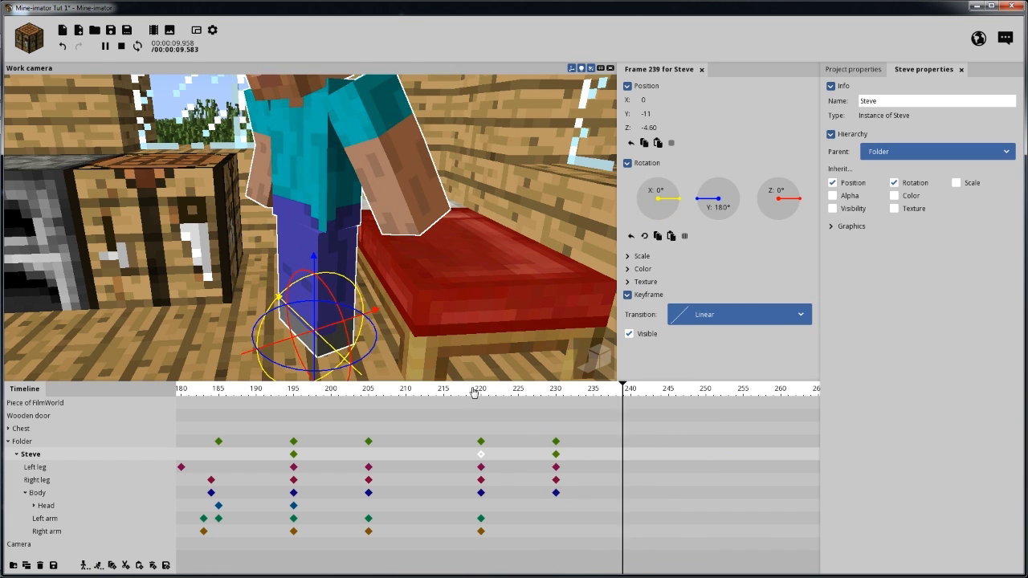
{"action": "key", "text": "space"}
View Steve from the front and review the motion from about frame 191 through standing up.
{"action": "left_click_drag", "start_coordinate": [441, 296], "coordinate": [514, 313]}
{"action": "scroll", "coordinate": [438, 299], "scroll_direction": "down", "scroll_amount": 4}
{"action": "left_click_drag", "start_coordinate": [378, 280], "coordinate": [385, 310]}
{"action": "scroll", "coordinate": [385, 249], "scroll_direction": "up", "scroll_amount": 3}
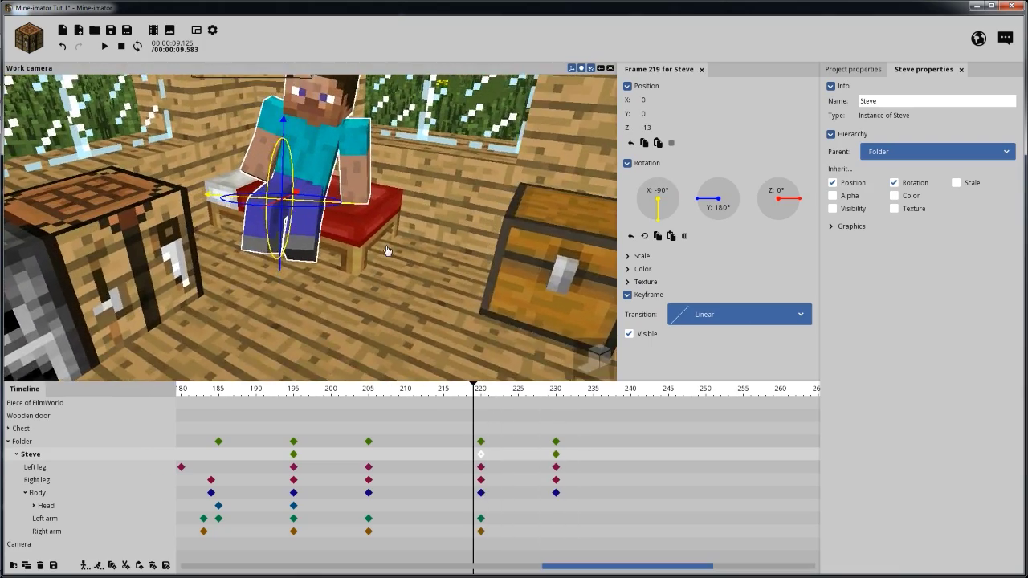
{"action": "left_click_drag", "start_coordinate": [385, 249], "coordinate": [459, 353]}
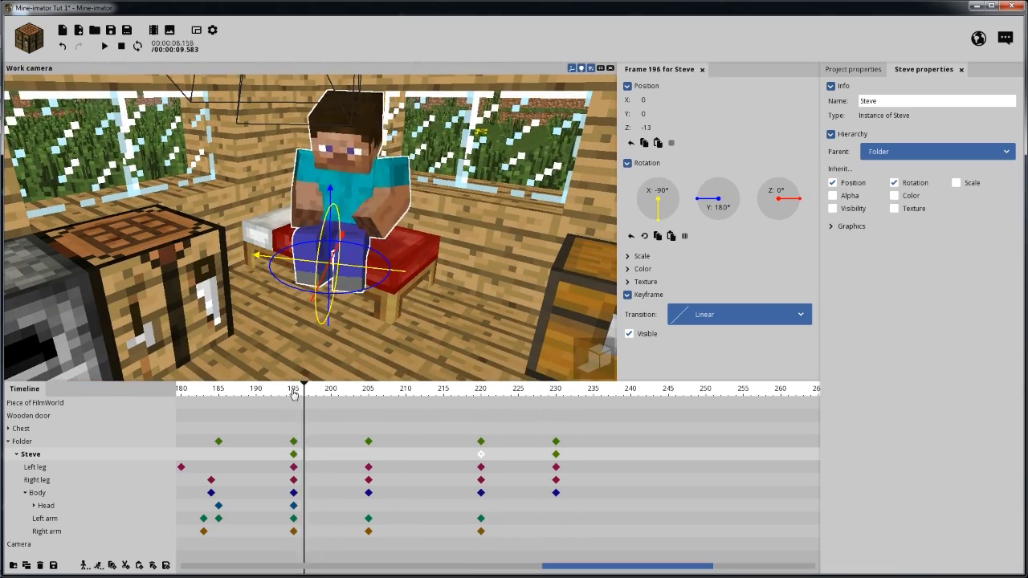
{"action": "key", "text": "space"}
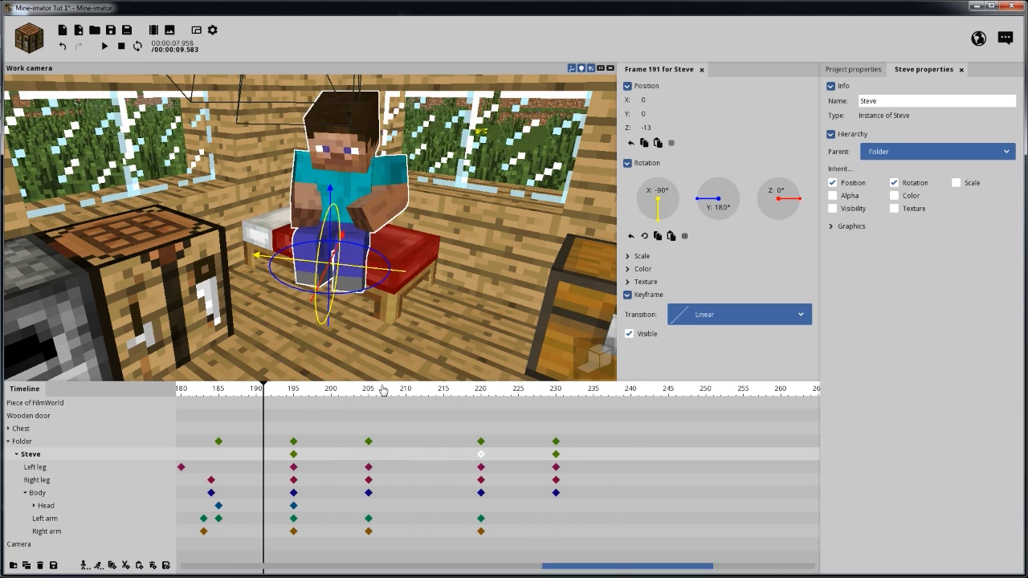
{"action": "key", "text": "space"}
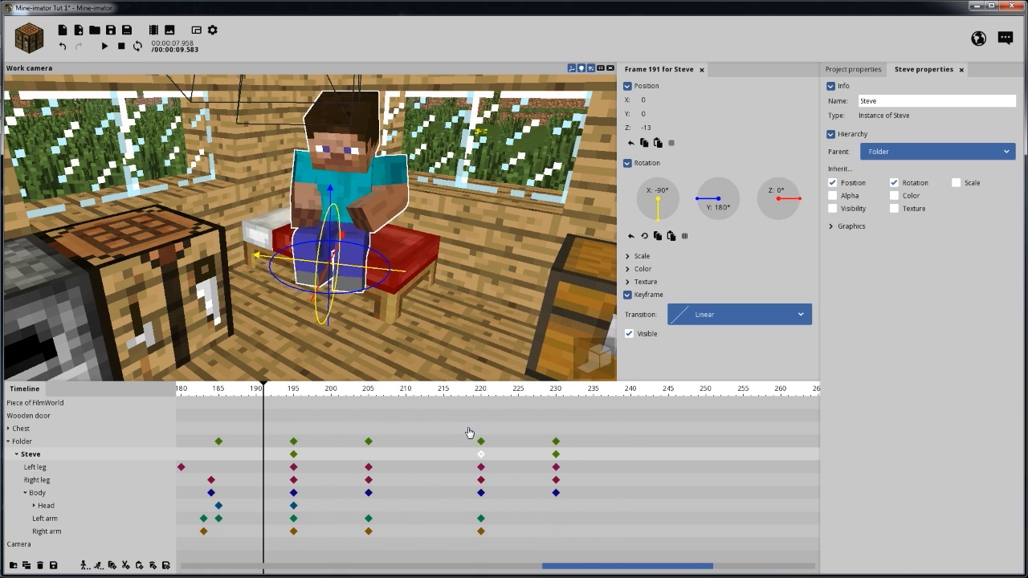
Shift all frame 220 and 230 keyframes of the Folder and Steve's parts earlier, to frames 212 and 222, and preview the motion.
{"action": "left_click_drag", "start_coordinate": [448, 421], "coordinate": [588, 546]}
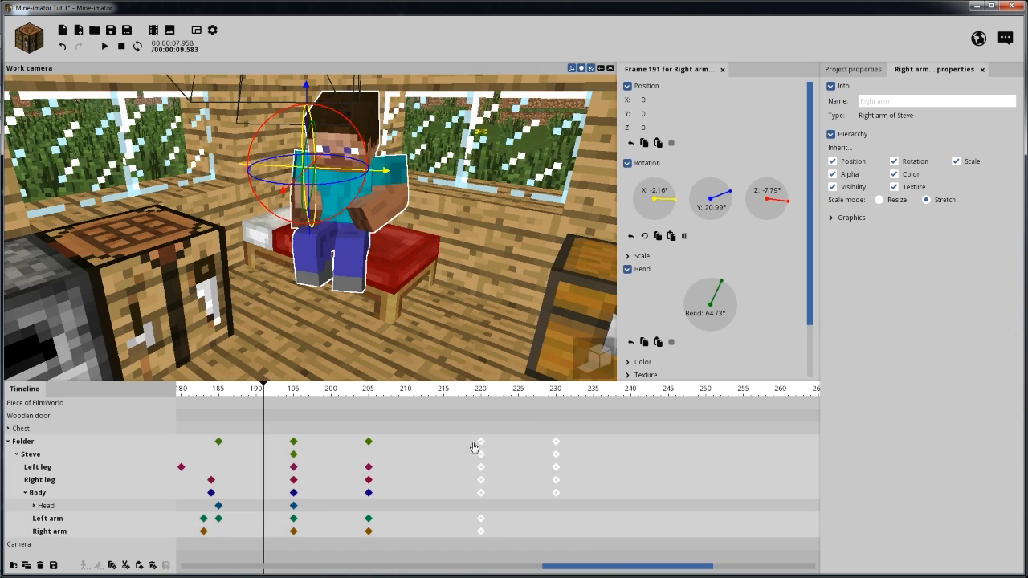
{"action": "left_click_drag", "start_coordinate": [485, 446], "coordinate": [421, 440]}
{"action": "left_click", "coordinate": [330, 391]}
{"action": "key", "text": "space"}
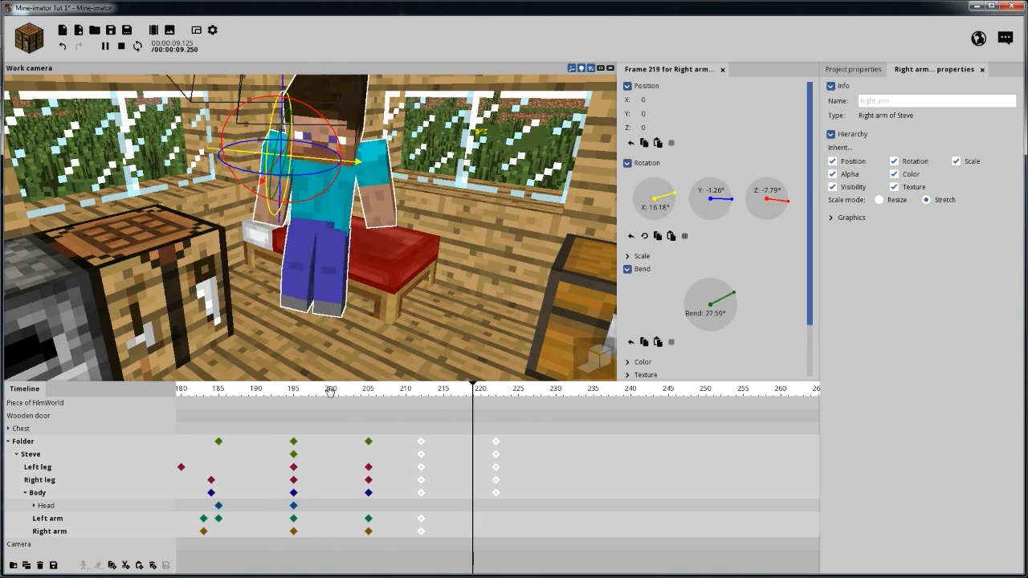
{"action": "left_click", "coordinate": [461, 414]}
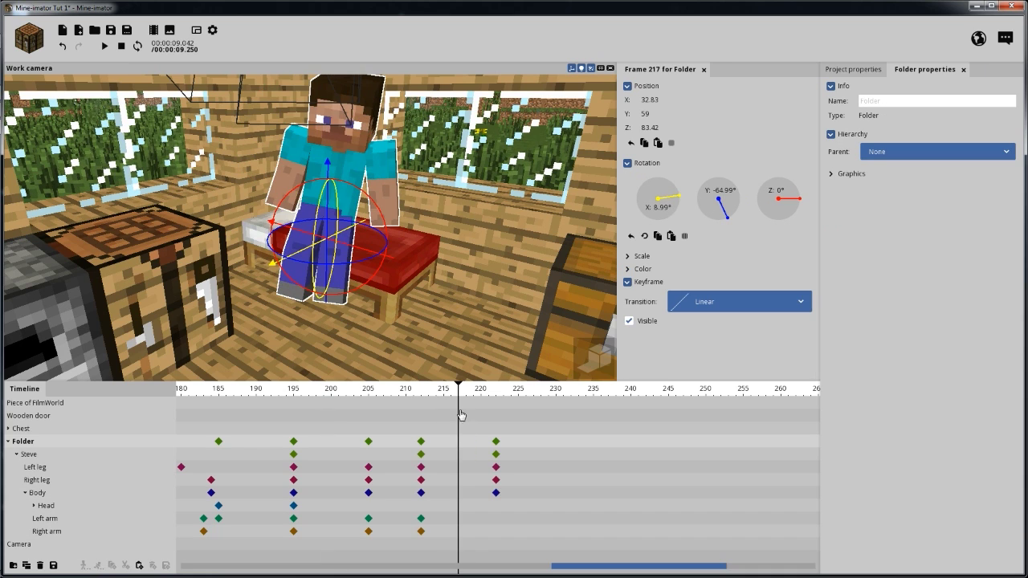
Set the transition of Steve's frame 212 keyframe to Ease in and out (cubic) and preview it.
{"action": "left_click_drag", "start_coordinate": [464, 394], "coordinate": [435, 393]}
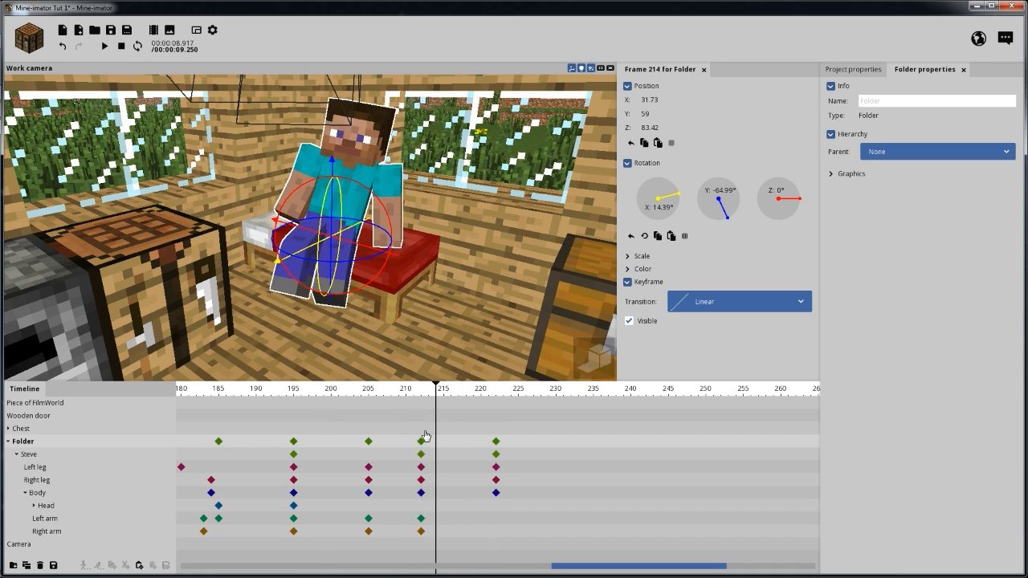
{"action": "left_click", "coordinate": [423, 456]}
{"action": "left_click", "coordinate": [713, 317]}
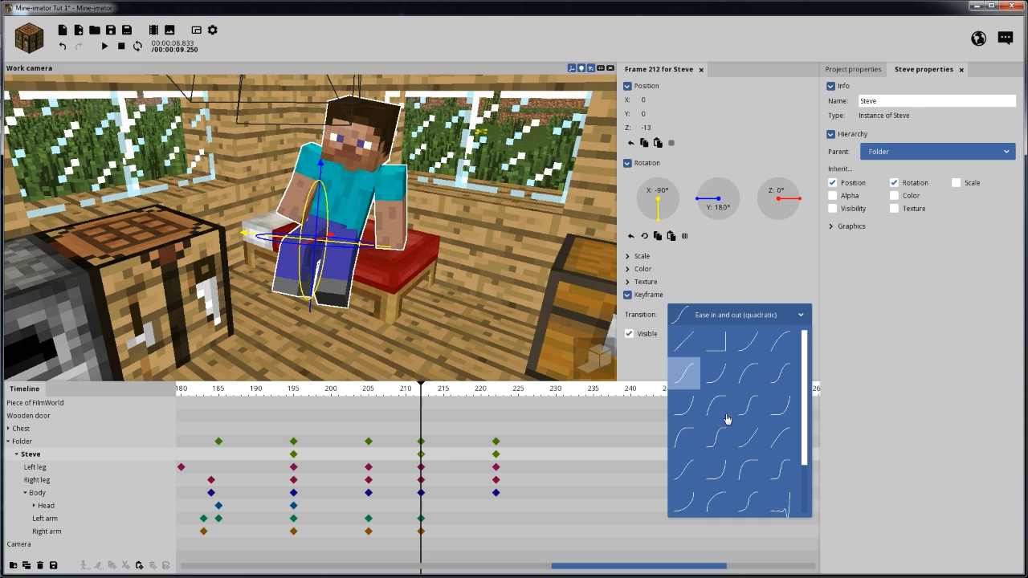
{"action": "left_click", "coordinate": [776, 382]}
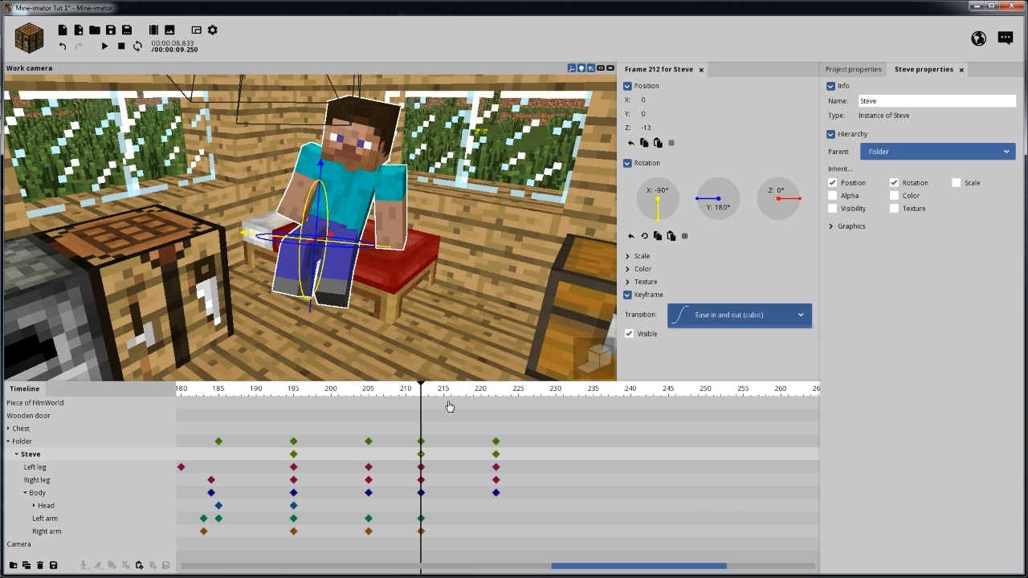
{"action": "left_click", "coordinate": [415, 391]}
{"action": "key", "text": "space"}
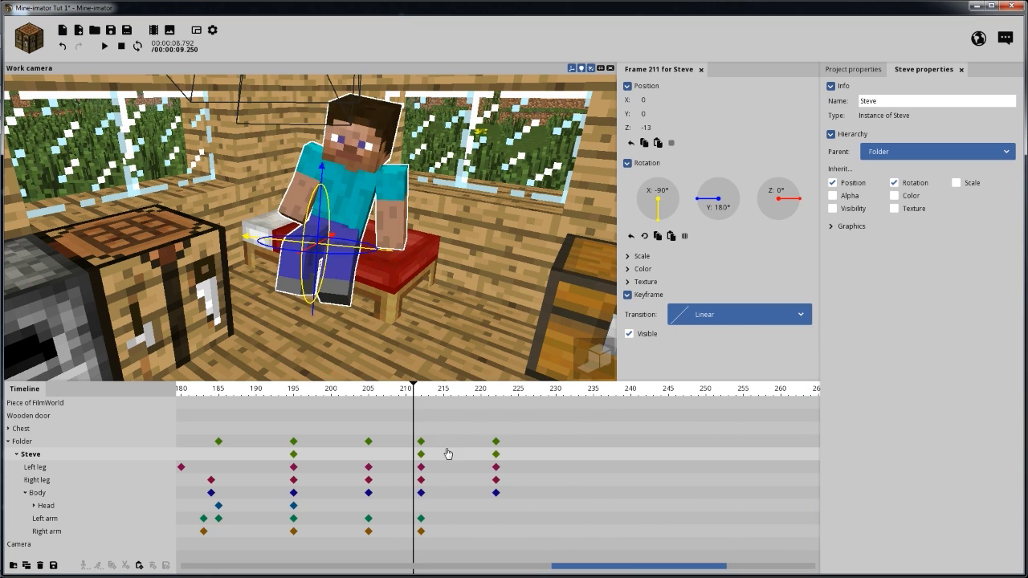
Change Steve's frame 212 keyframe transition to Ease in and out (quadratic) and play it back.
{"action": "left_click", "coordinate": [420, 455]}
{"action": "left_click", "coordinate": [710, 325]}
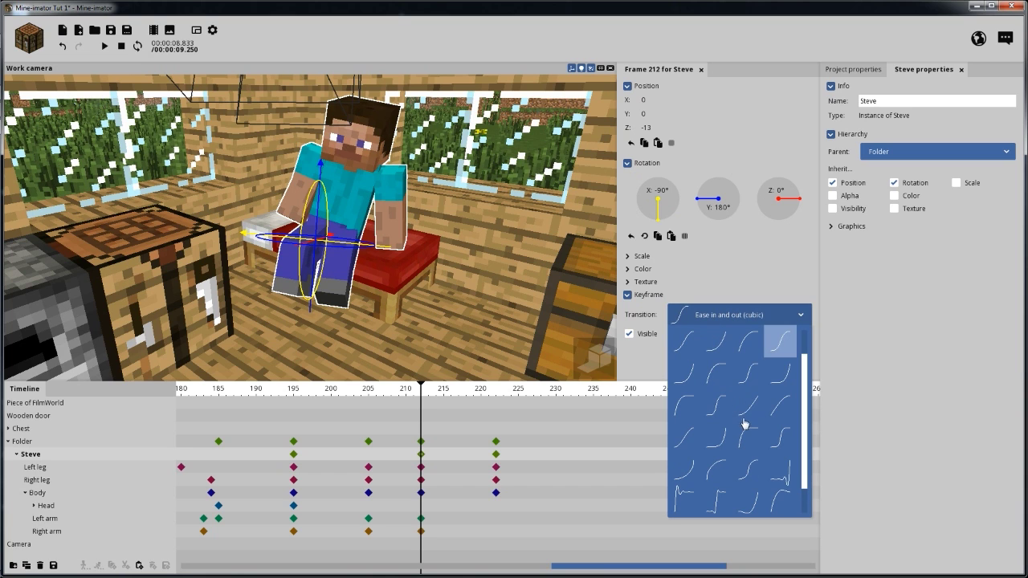
{"action": "scroll", "coordinate": [734, 402], "scroll_direction": "up", "scroll_amount": 1}
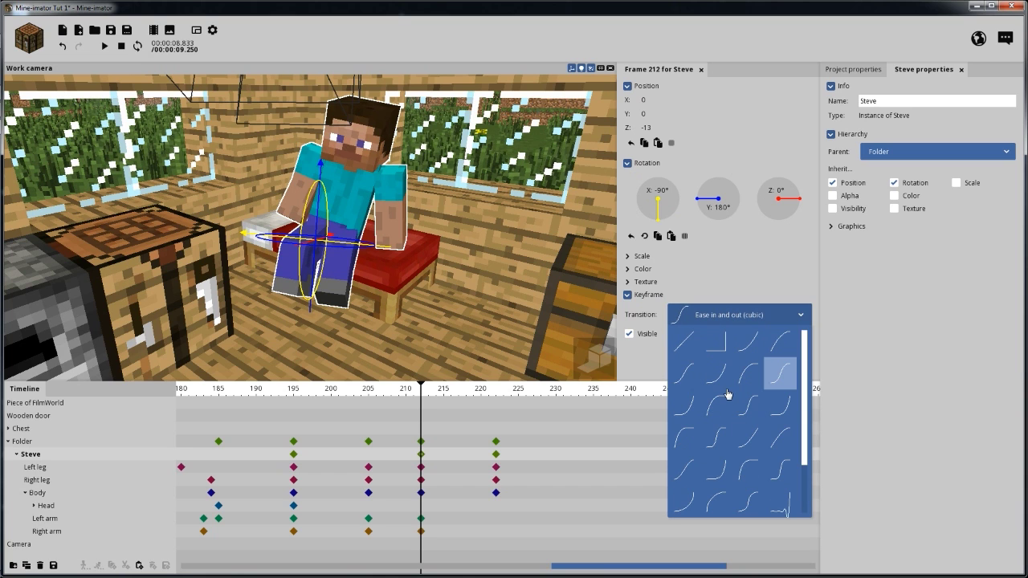
{"action": "left_click", "coordinate": [685, 382]}
{"action": "key", "text": "space"}
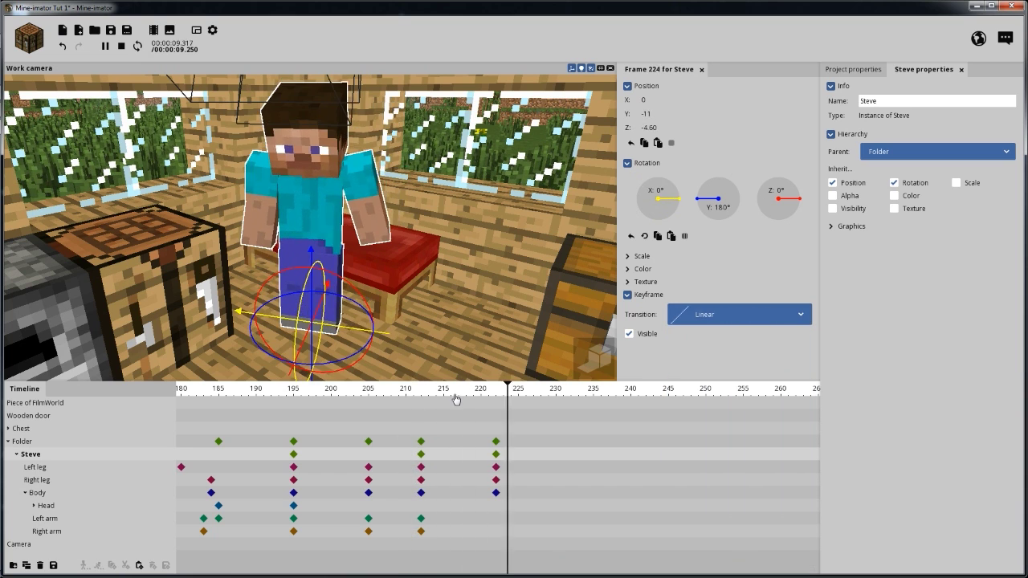
Try the Ease in and out (quart) transition on Steve's frame 212 keyframe and play it back.
{"action": "left_click", "coordinate": [420, 454]}
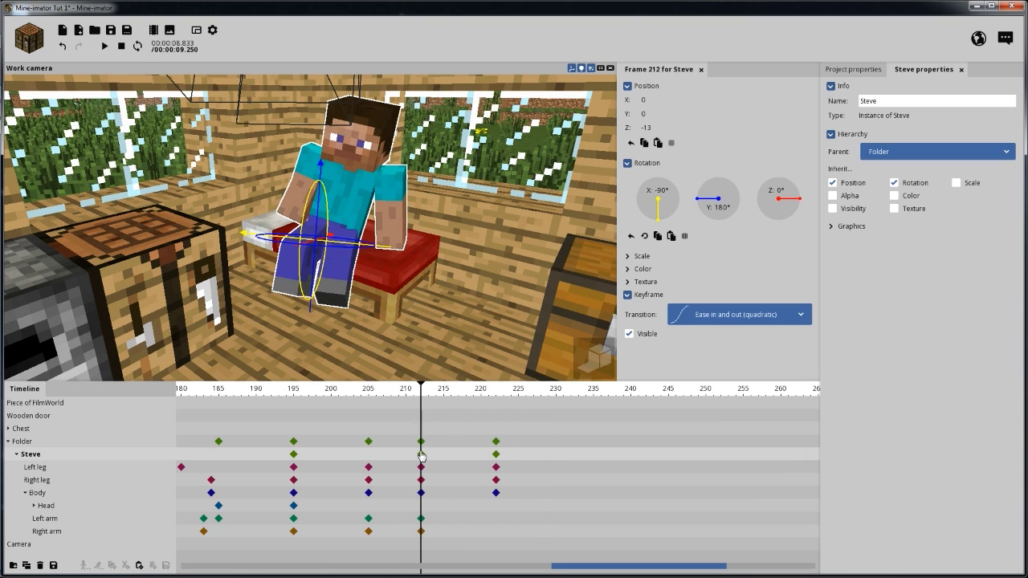
{"action": "left_click", "coordinate": [702, 321]}
{"action": "left_click", "coordinate": [748, 409]}
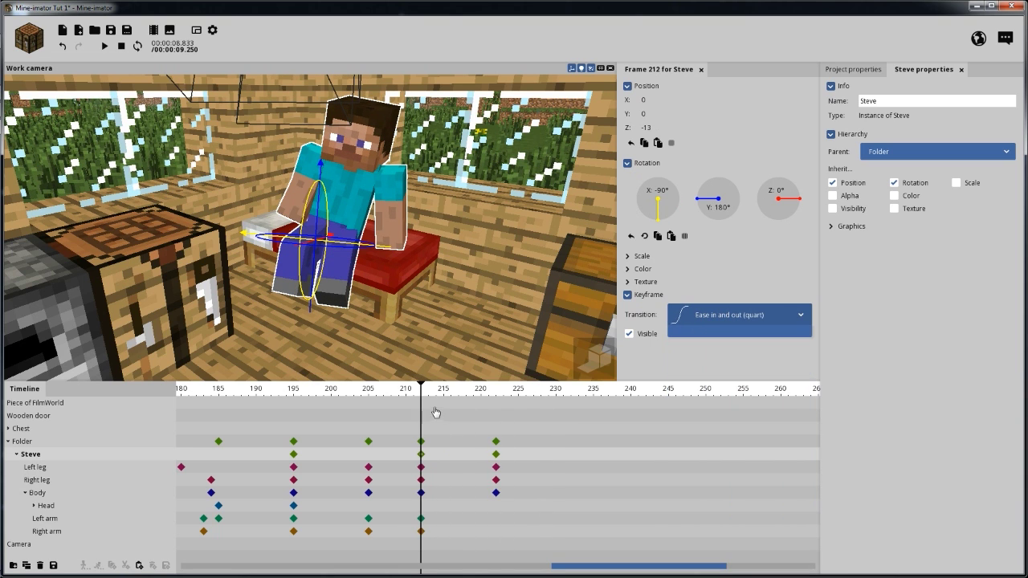
{"action": "left_click", "coordinate": [413, 390]}
{"action": "key", "text": "space"}
{"action": "key", "text": "space"}
{"action": "key", "text": "space"}
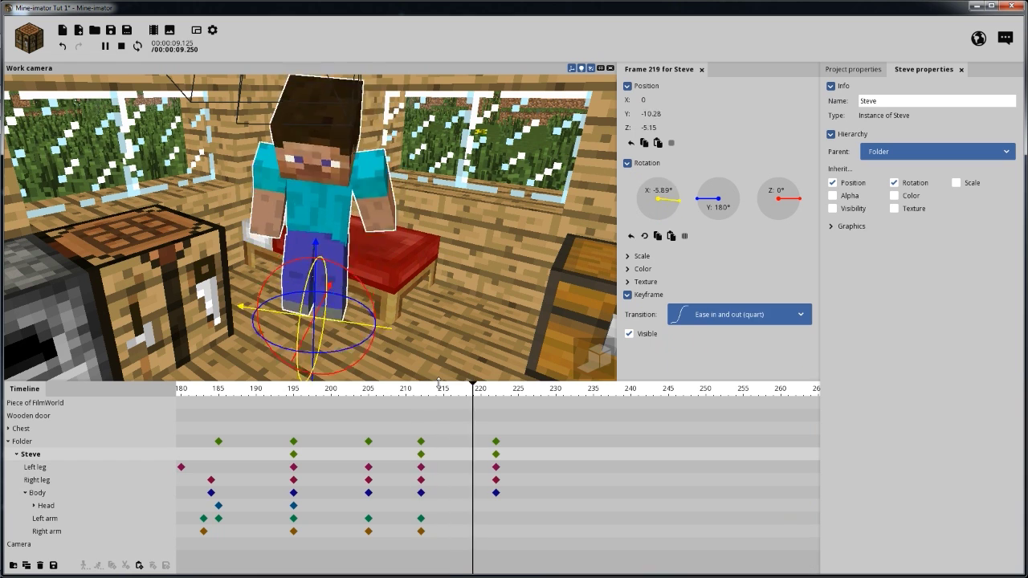
{"action": "key", "text": "space"}
Switch Steve's frame 212 keyframe transition back to Ease in and out (cubic) and preview the motion.
{"action": "left_click", "coordinate": [421, 455]}
{"action": "left_click", "coordinate": [699, 317]}
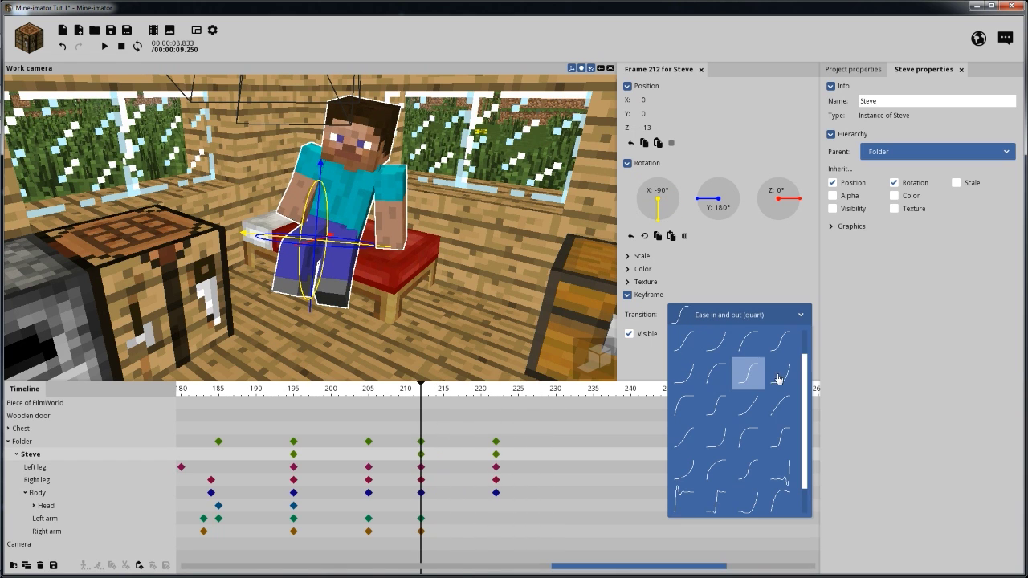
{"action": "left_click", "coordinate": [783, 346]}
{"action": "key", "text": "space"}
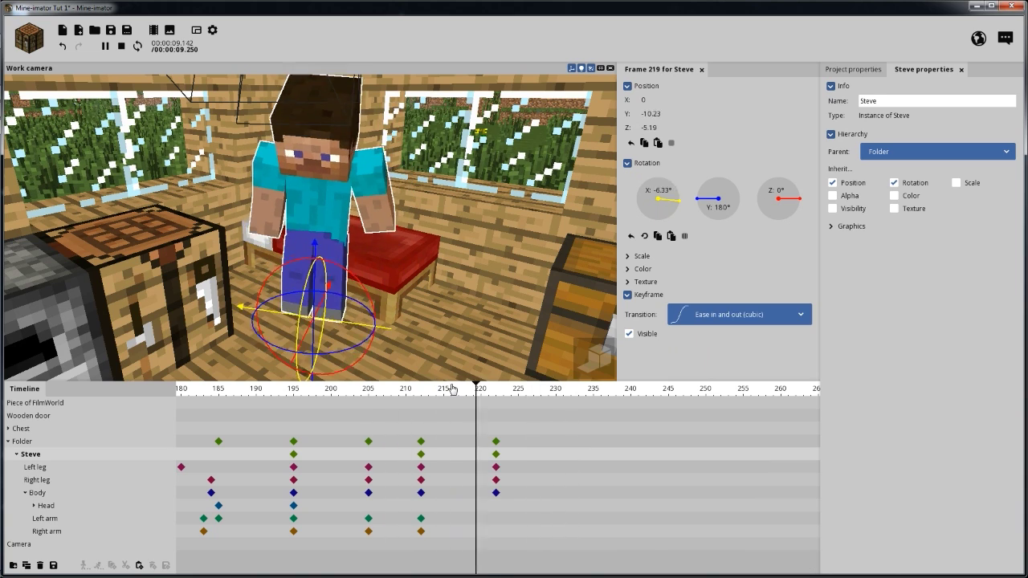
Review Steve's rise between frames 211 and 222 from a closer angle beside the bed.
{"action": "left_click", "coordinate": [498, 394]}
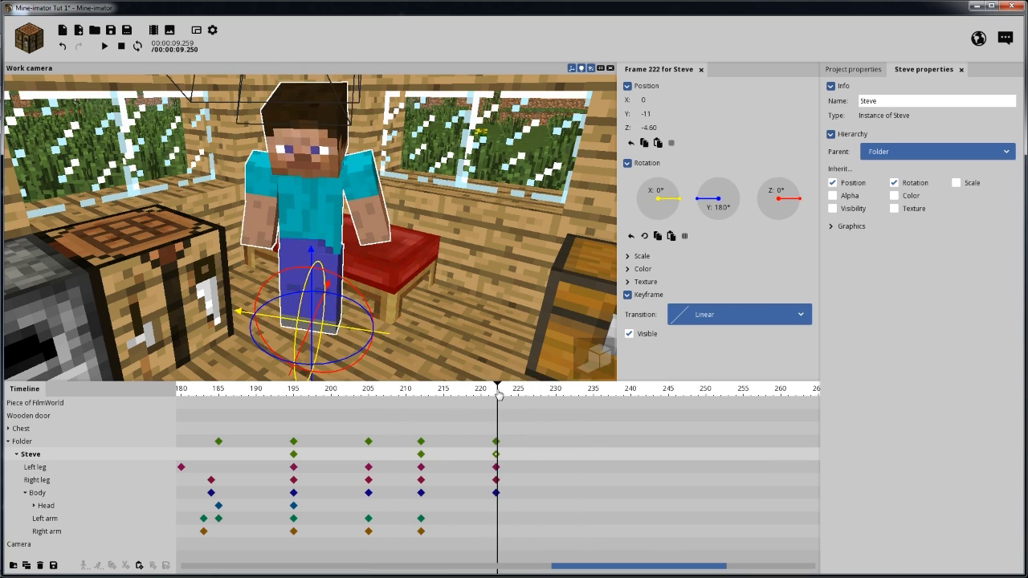
{"action": "left_click_drag", "start_coordinate": [497, 396], "coordinate": [413, 416]}
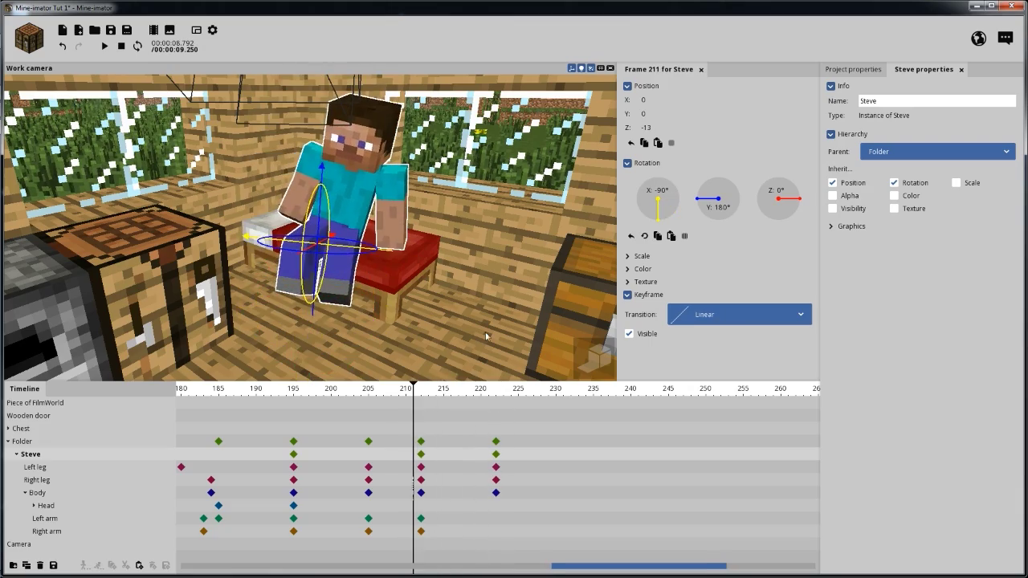
{"action": "left_click_drag", "start_coordinate": [485, 333], "coordinate": [386, 310]}
{"action": "left_click_drag", "start_coordinate": [485, 315], "coordinate": [480, 297]}
{"action": "scroll", "coordinate": [488, 307], "scroll_direction": "up", "scroll_amount": 2}
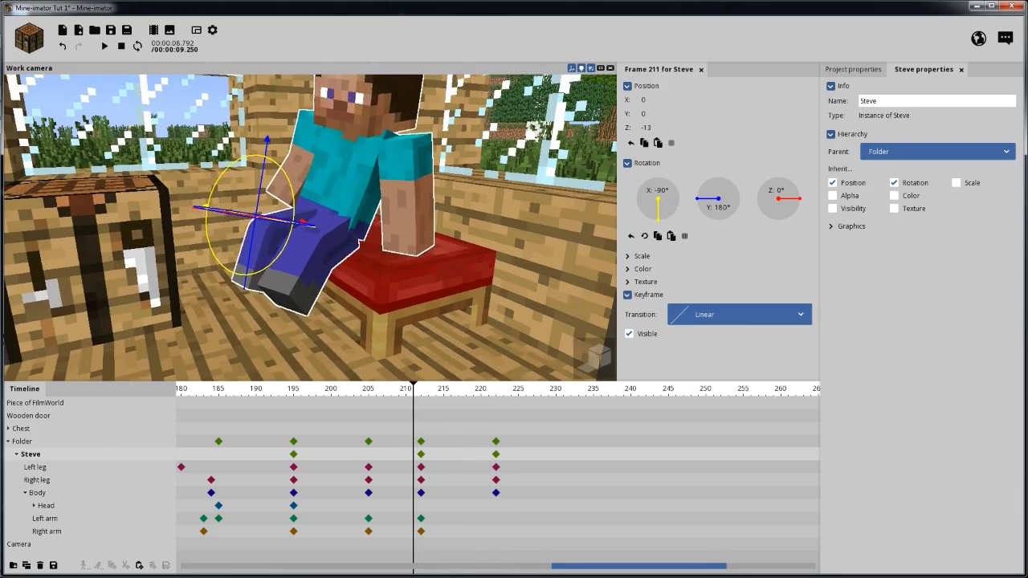
{"action": "key", "text": "space"}
{"action": "key", "text": "space"}
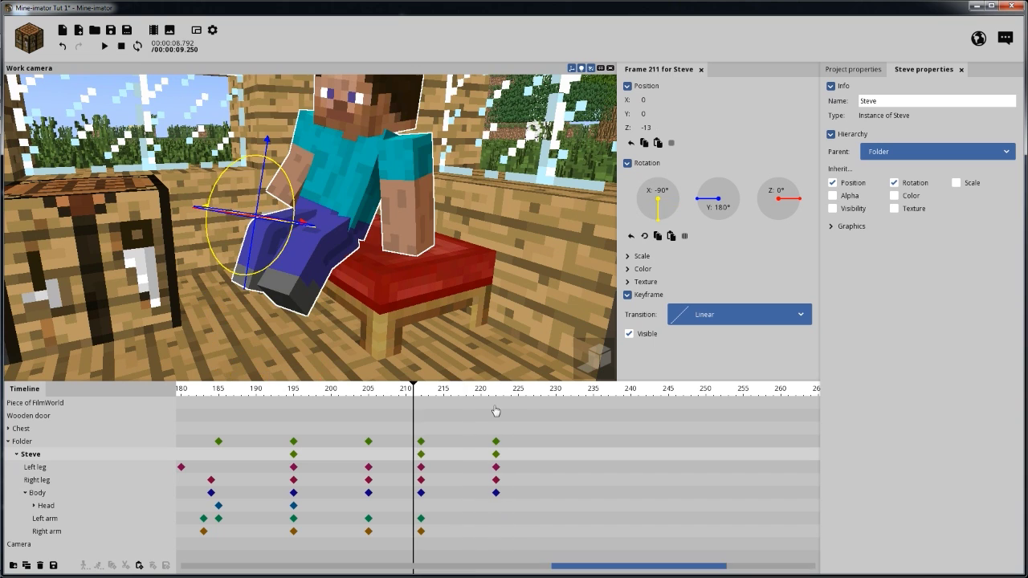
Nudge Steve's frame 212 keyframe along Y to about -0.6 and play back his rise from the bed.
{"action": "left_click", "coordinate": [423, 455]}
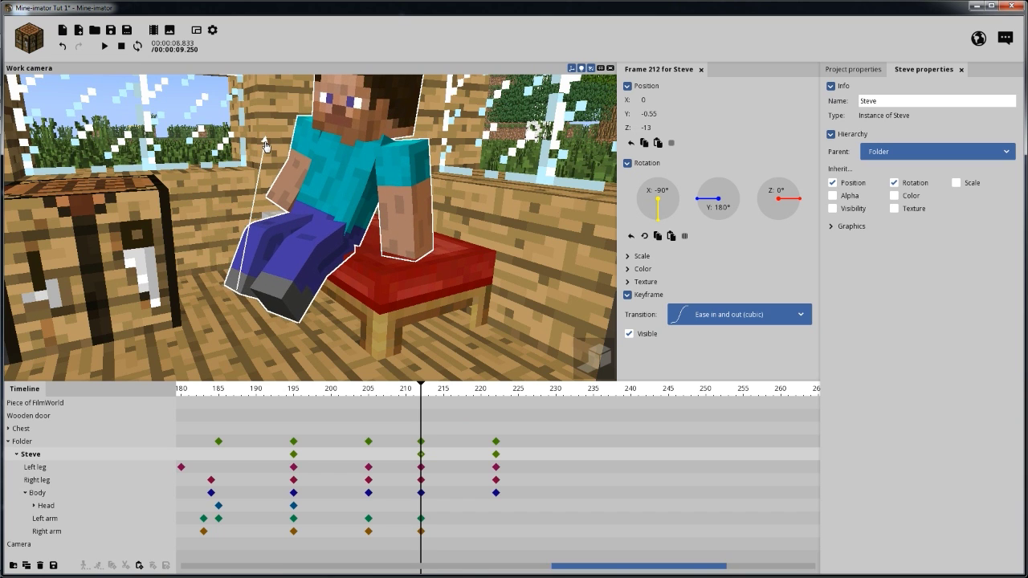
{"action": "mouse_move", "coordinate": [401, 392]}
{"action": "left_mouse_down"}
{"action": "mouse_move", "coordinate": [365, 391]}
{"action": "mouse_move", "coordinate": [494, 390]}
{"action": "mouse_move", "coordinate": [407, 391]}
{"action": "mouse_move", "coordinate": [487, 391]}
{"action": "mouse_move", "coordinate": [420, 391]}
{"action": "left_mouse_up"}
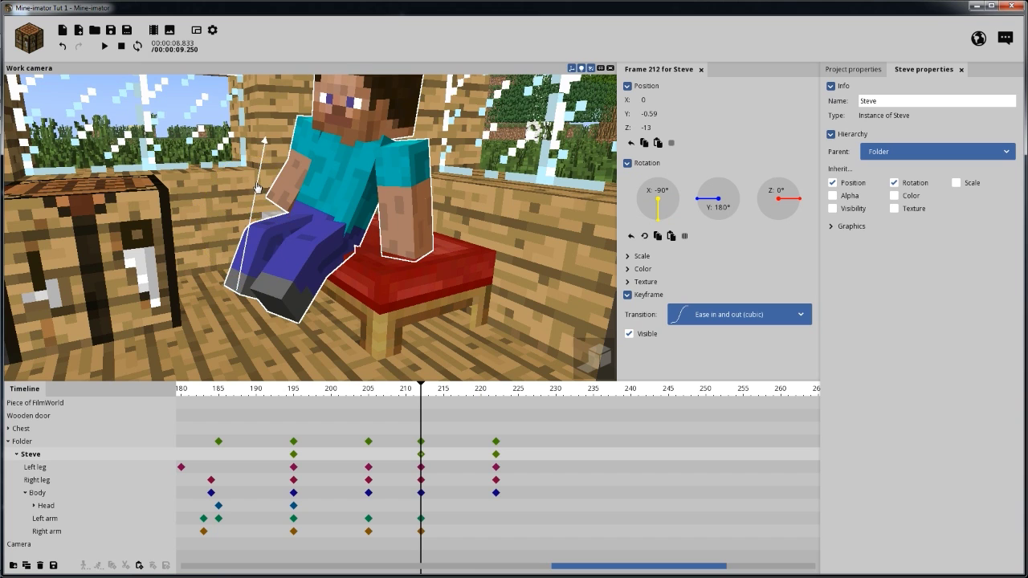
{"action": "left_click_drag", "start_coordinate": [257, 187], "coordinate": [260, 189]}
{"action": "left_click_drag", "start_coordinate": [434, 390], "coordinate": [368, 391]}
{"action": "key", "text": "space"}
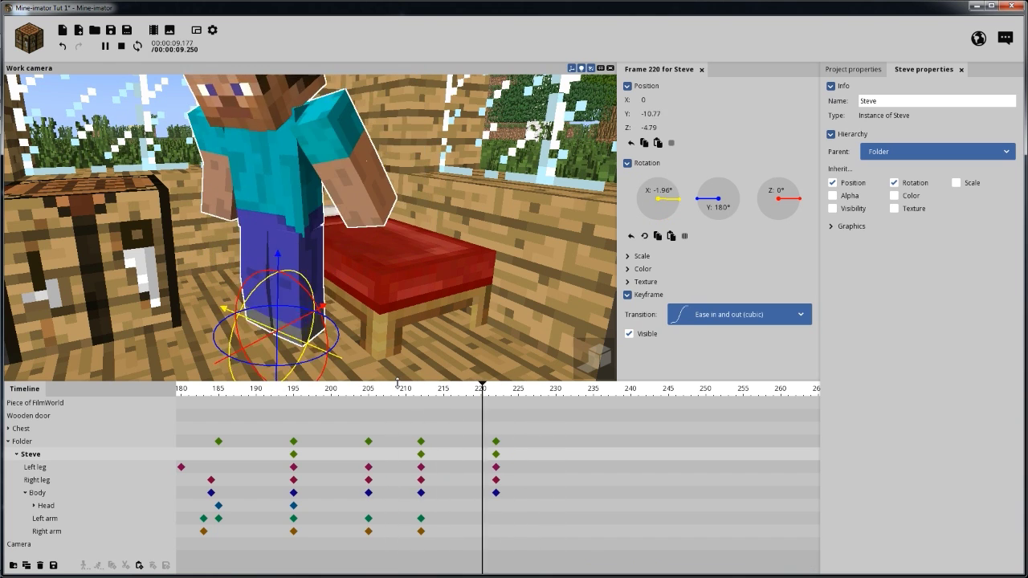
{"action": "key", "text": "space"}
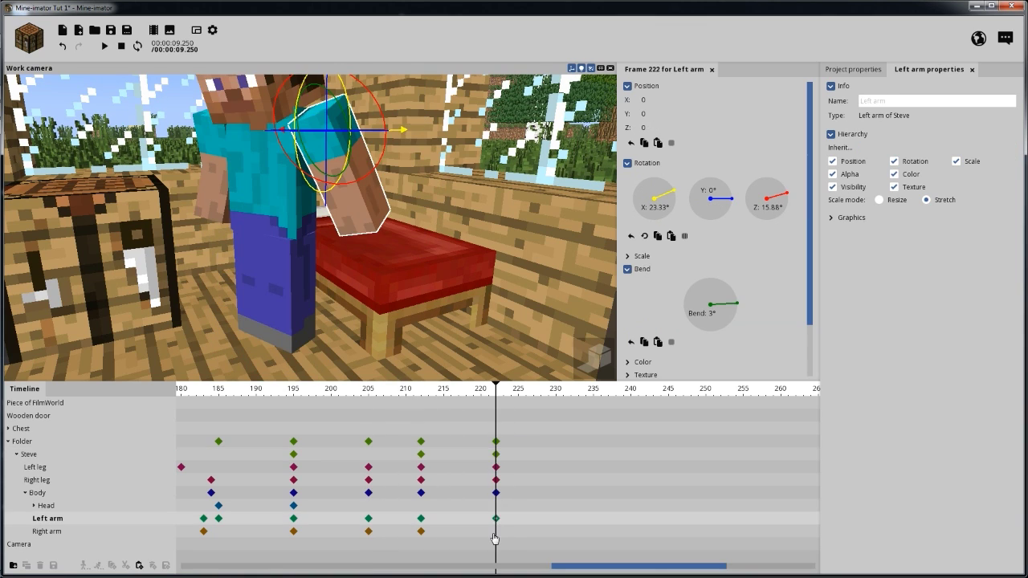
Repose Steve's right arm at frame 222 to hang straight, with Z rotation -2.5° and a bend of about 3.2°.
{"action": "left_click", "coordinate": [496, 532]}
{"action": "left_click_drag", "start_coordinate": [313, 245], "coordinate": [425, 239]}
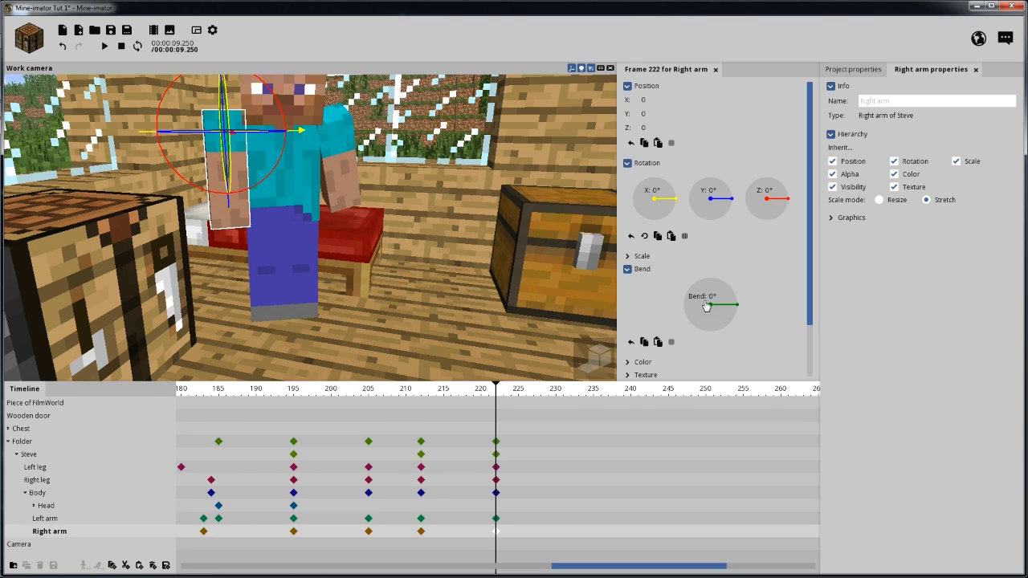
{"action": "left_click_drag", "start_coordinate": [363, 146], "coordinate": [318, 100]}
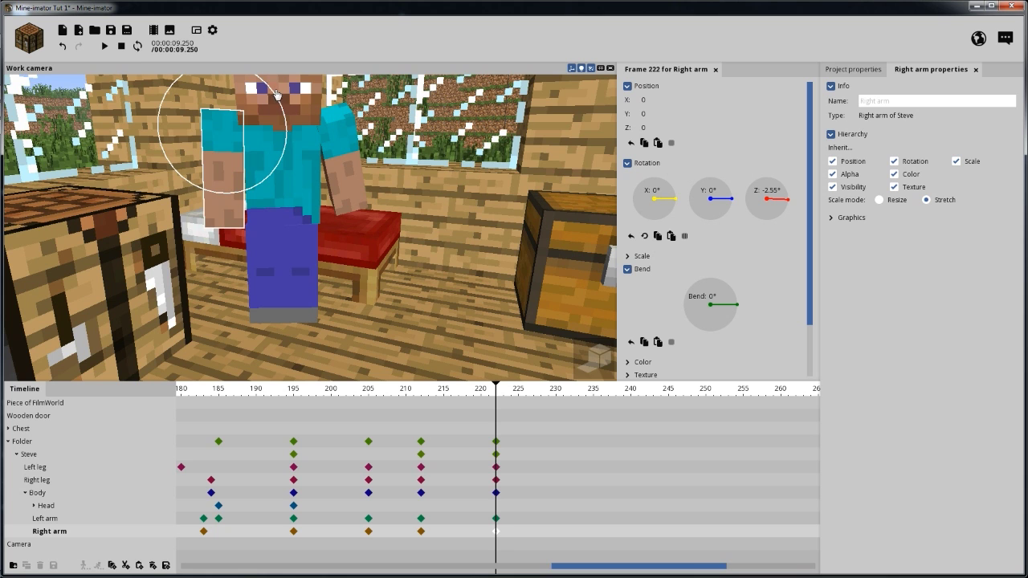
{"action": "left_click_drag", "start_coordinate": [339, 213], "coordinate": [474, 225]}
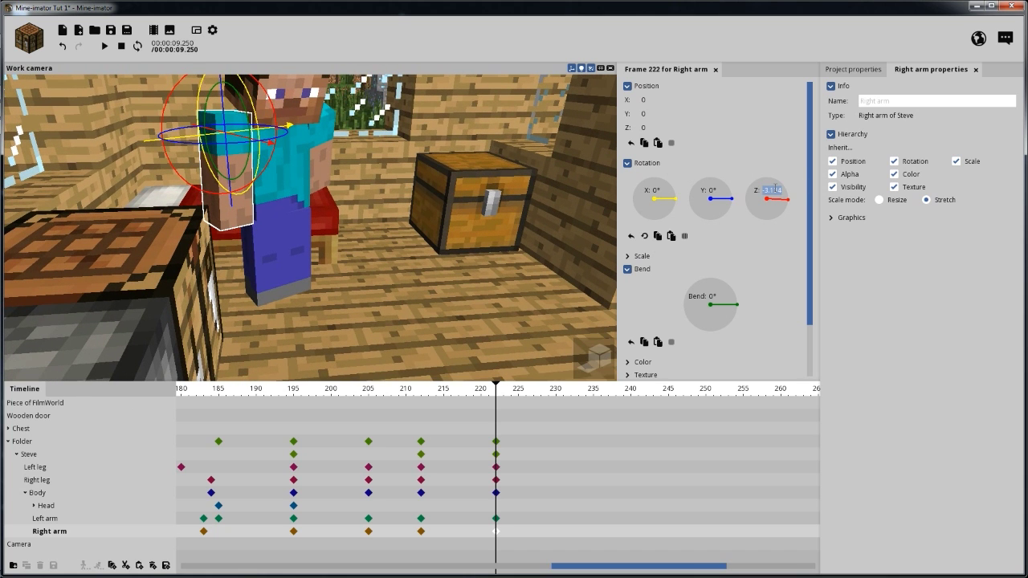
{"action": "type", "text": "2.5"}
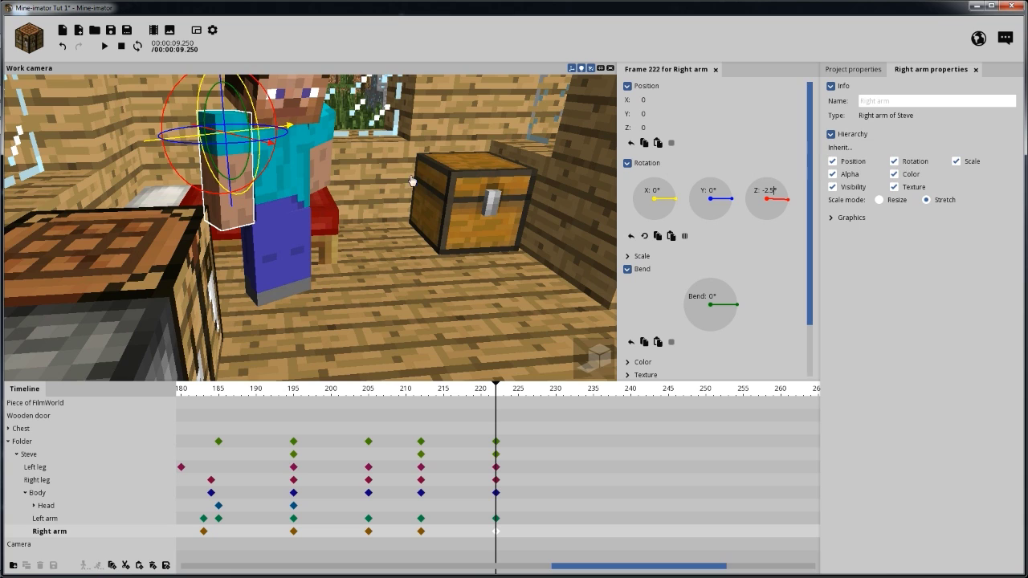
{"action": "left_click_drag", "start_coordinate": [416, 189], "coordinate": [320, 84]}
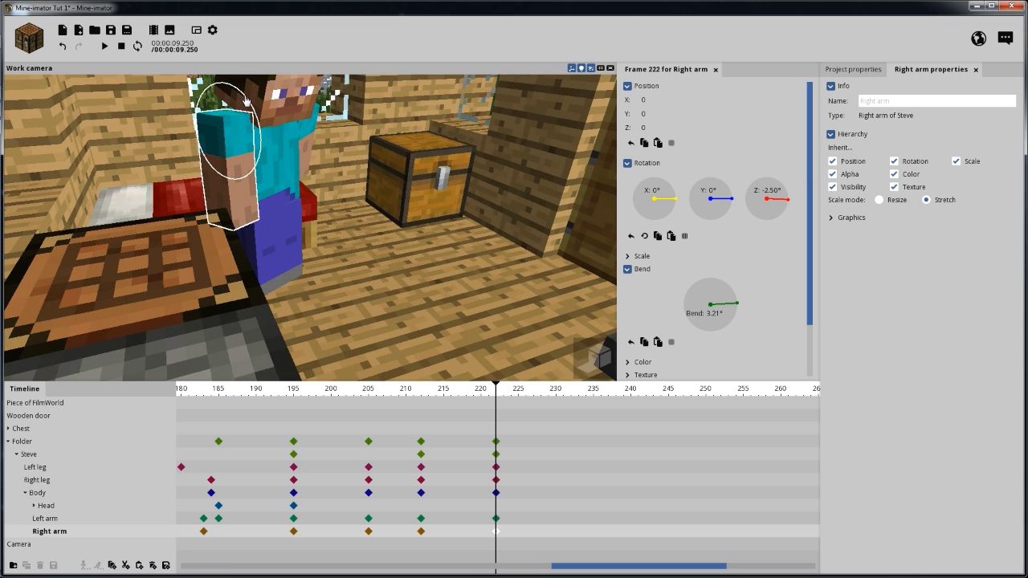
{"action": "left_click_drag", "start_coordinate": [406, 183], "coordinate": [419, 162]}
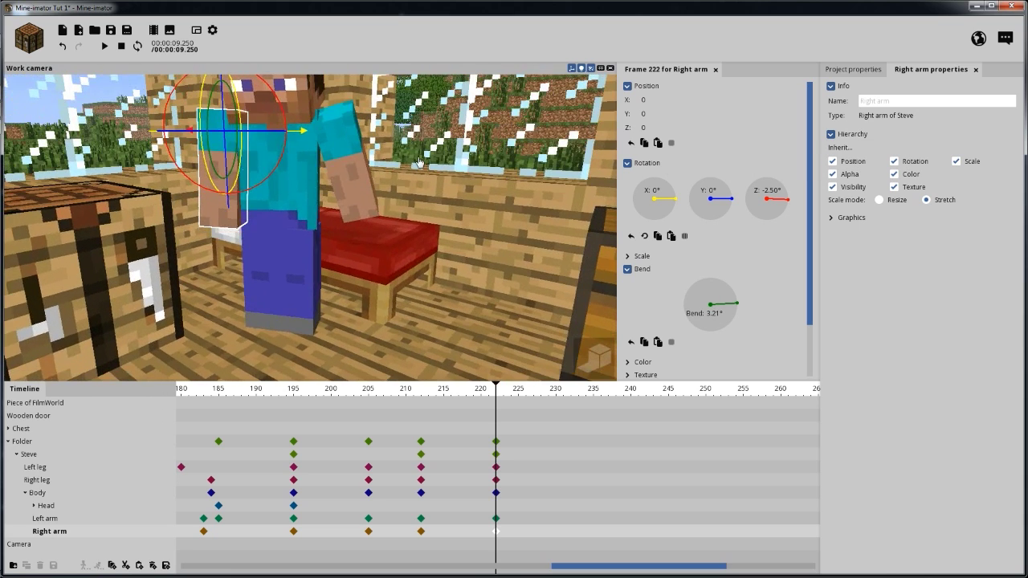
Repose Steve's left arm at frame 222 with Z rotation 1°, Y rotation about 3.9° and bend 2°.
{"action": "left_click", "coordinate": [359, 161]}
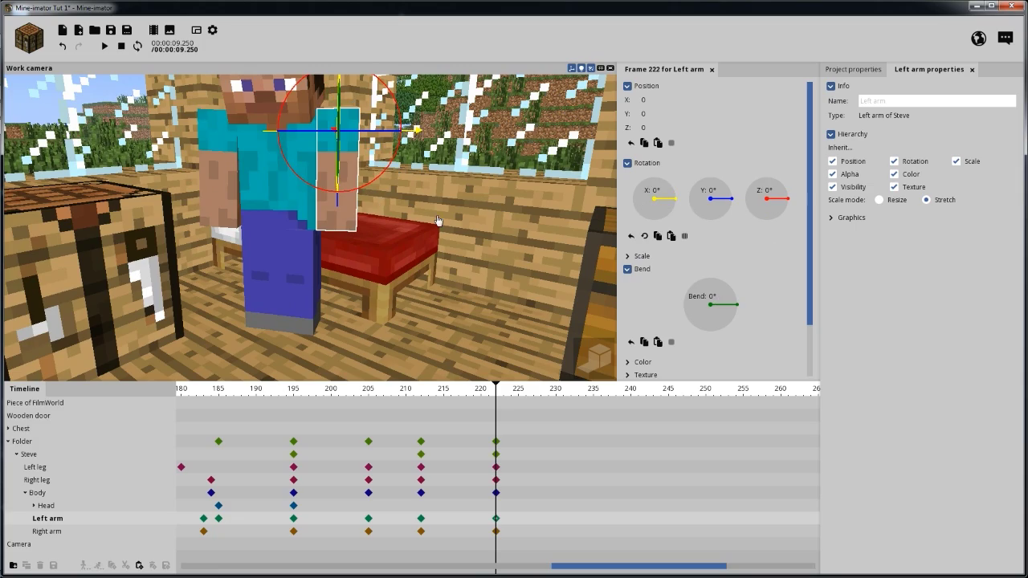
{"action": "left_click_drag", "start_coordinate": [433, 196], "coordinate": [394, 104]}
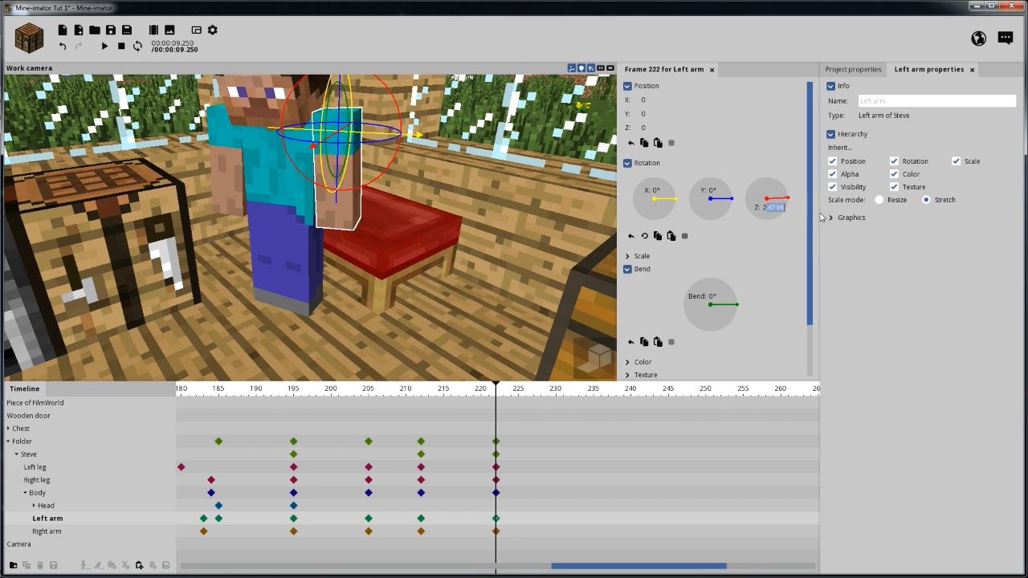
{"action": "key", "text": "BackSpace"}
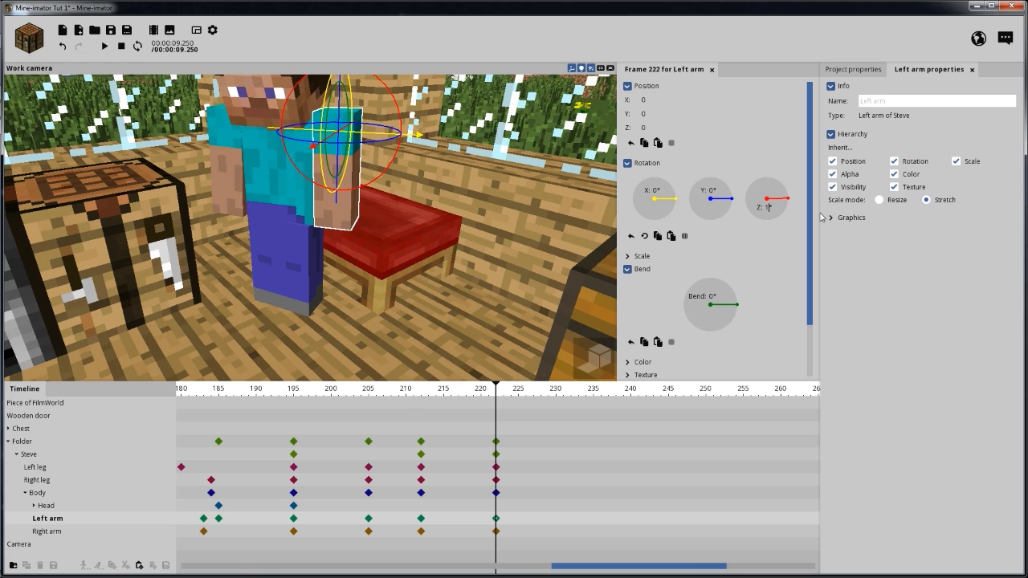
{"action": "left_click_drag", "start_coordinate": [475, 228], "coordinate": [457, 199]}
{"action": "scroll", "coordinate": [457, 199], "scroll_direction": "up", "scroll_amount": 3}
{"action": "left_click_drag", "start_coordinate": [370, 126], "coordinate": [364, 128]}
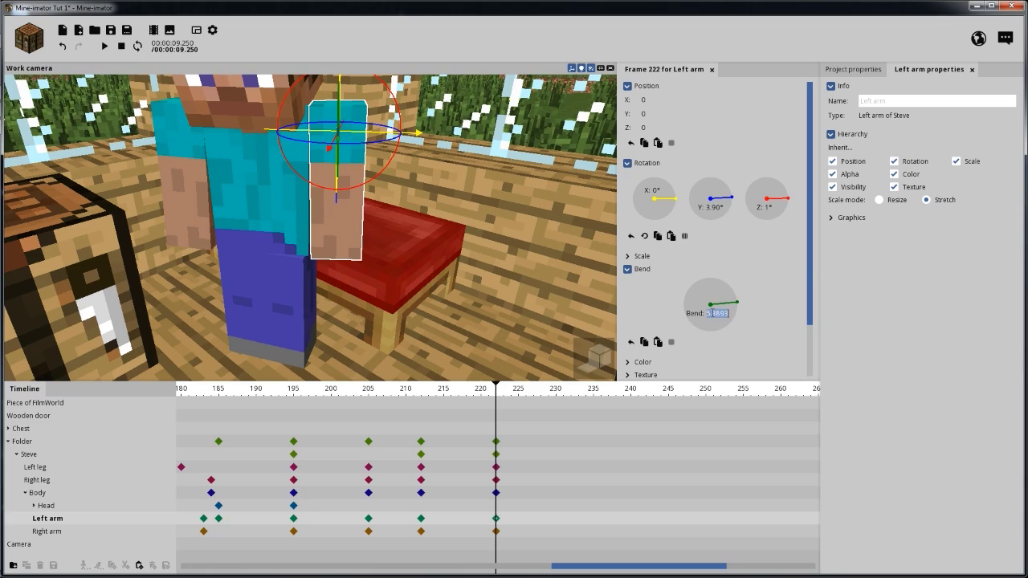
{"action": "type", "text": "2"}
Spread Steve's left leg slightly outward at frame 222 by setting its Z rotation to 2°.
{"action": "left_click_drag", "start_coordinate": [388, 254], "coordinate": [278, 310]}
{"action": "left_click", "coordinate": [279, 335]}
{"action": "right_click_drag", "start_coordinate": [280, 313], "coordinate": [300, 366]}
{"action": "right_click_drag", "start_coordinate": [310, 228], "coordinate": [363, 266]}
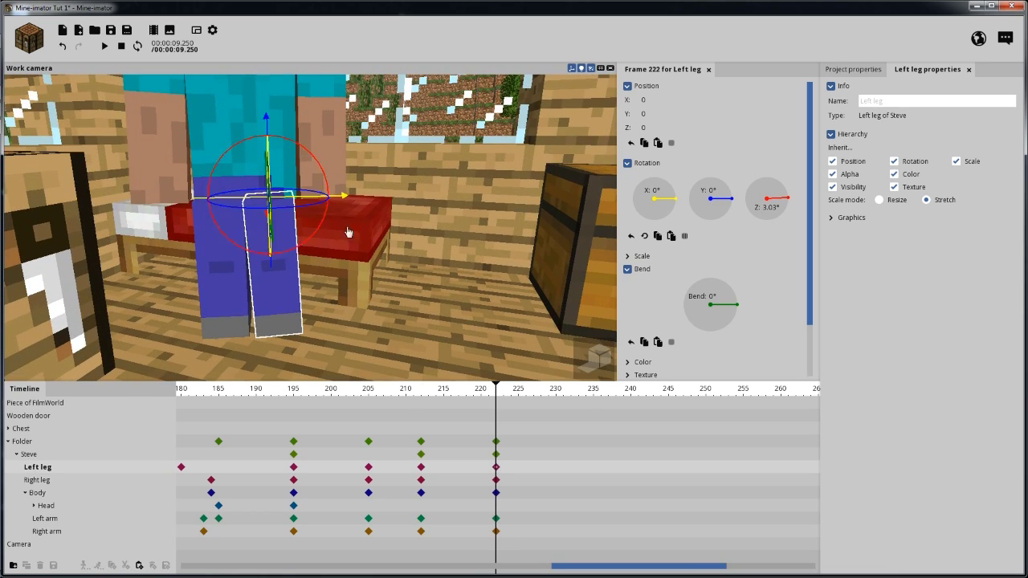
{"action": "left_click", "coordinate": [236, 324]}
{"action": "left_click_drag", "start_coordinate": [253, 154], "coordinate": [254, 152]}
{"action": "left_click", "coordinate": [293, 189]}
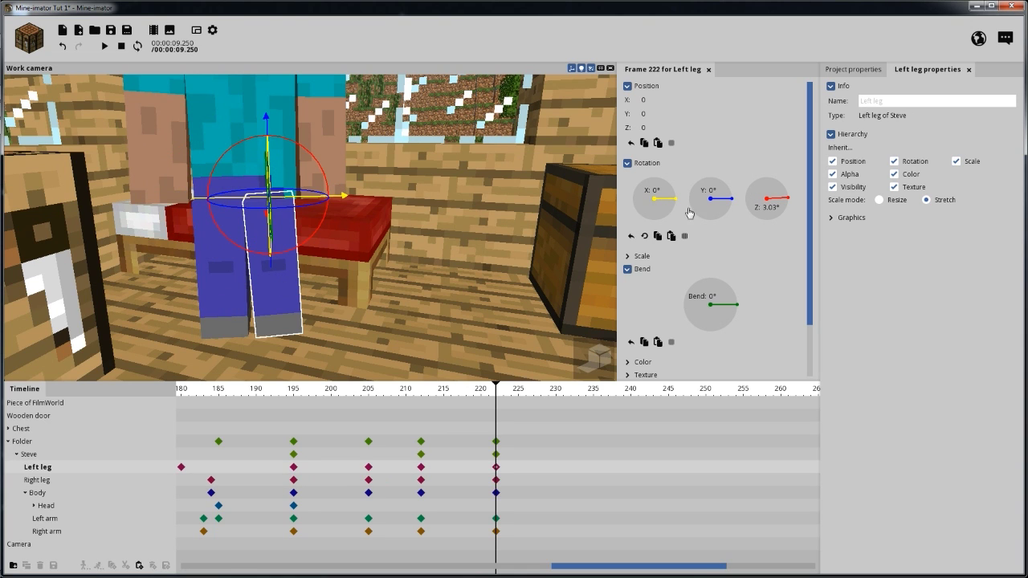
{"action": "left_click", "coordinate": [774, 209]}
{"action": "type", "text": "2"}
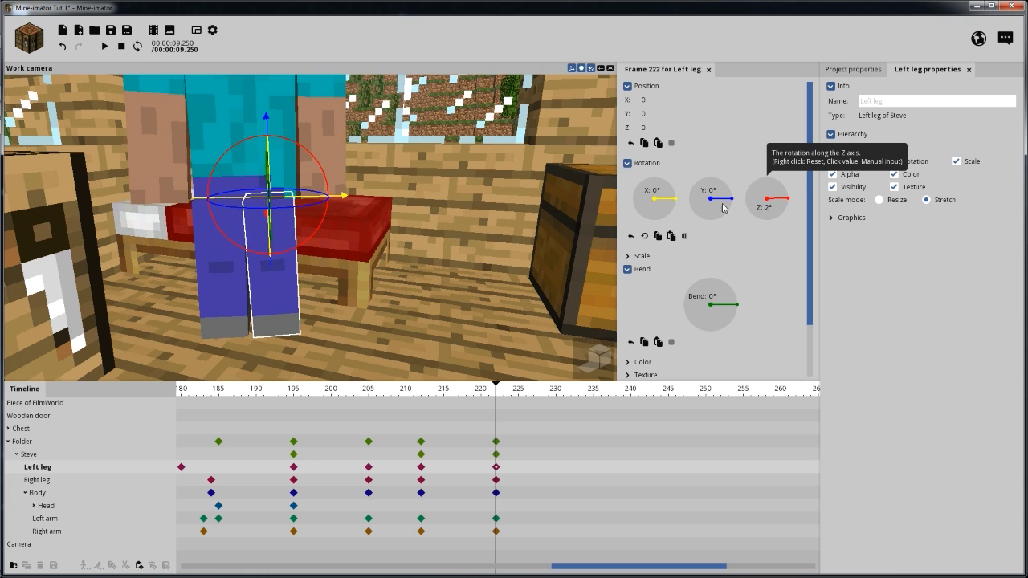
Set Steve's left leg at frame 222 to a 1° bend and an X rotation of -1°.
{"action": "left_click_drag", "start_coordinate": [393, 294], "coordinate": [289, 284]}
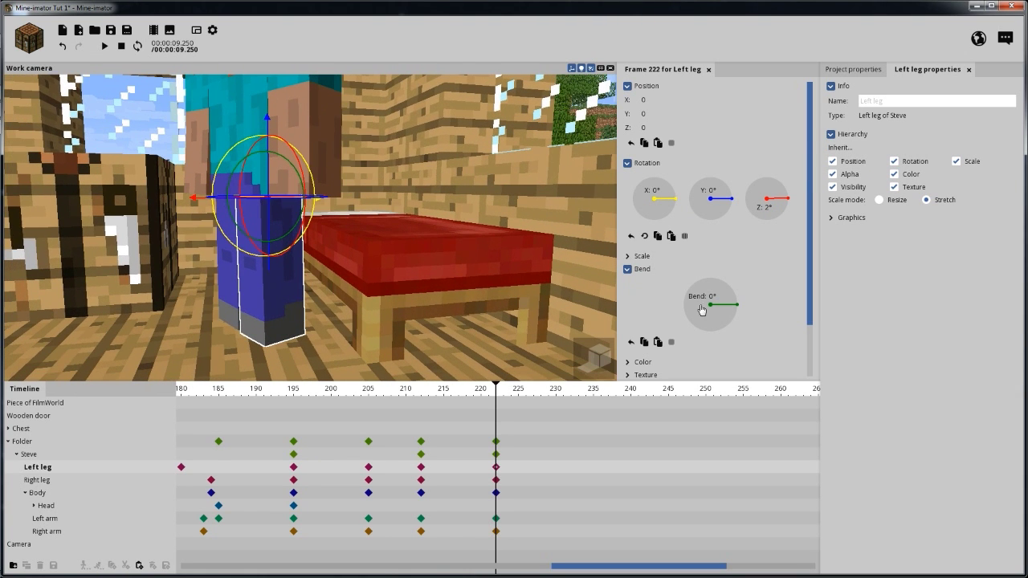
{"action": "left_click", "coordinate": [711, 297]}
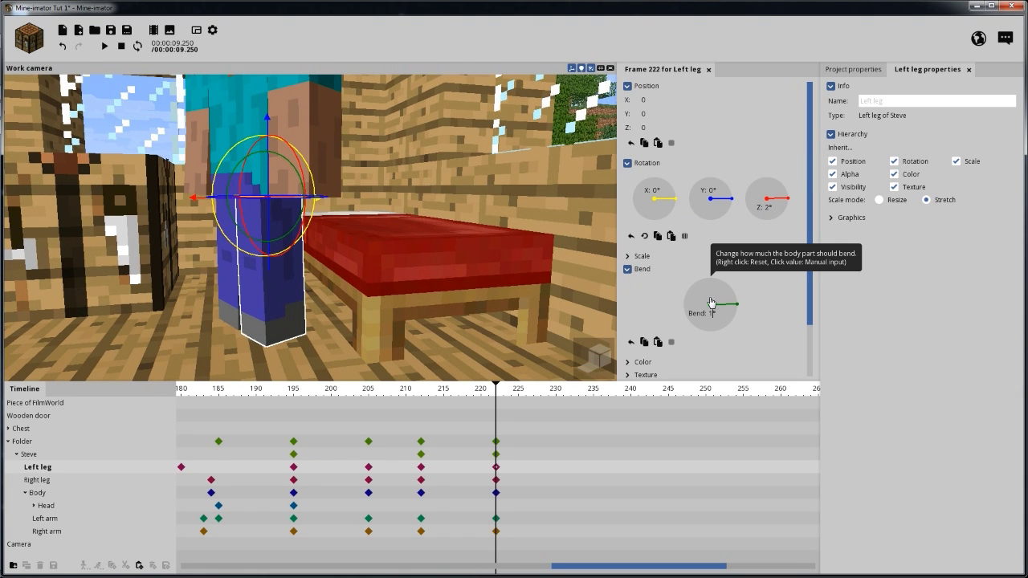
{"action": "type", "text": "1"}
{"action": "key", "text": "Return"}
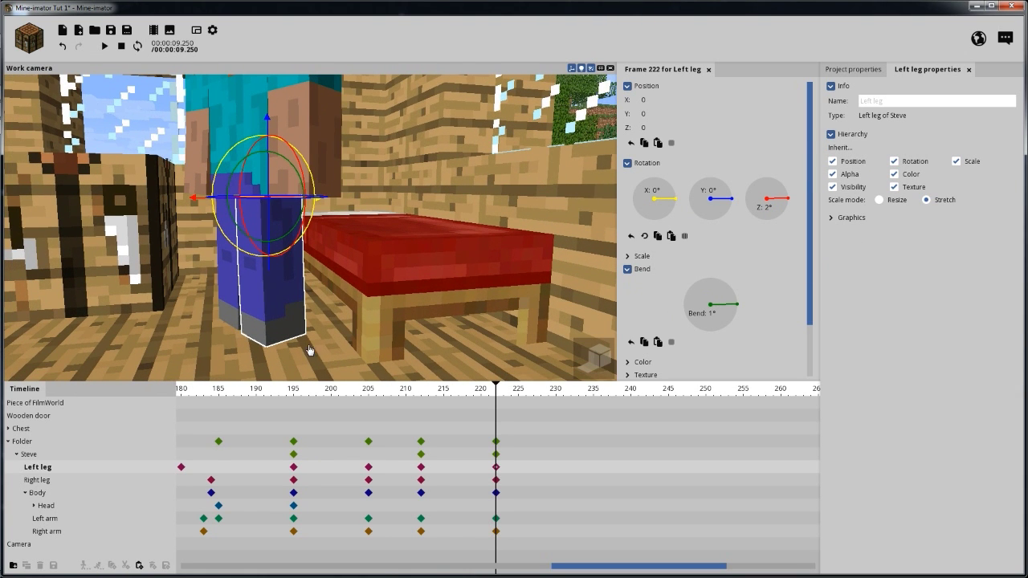
{"action": "left_click", "coordinate": [657, 191]}
{"action": "type", "text": "1"}
{"action": "key", "text": "Return"}
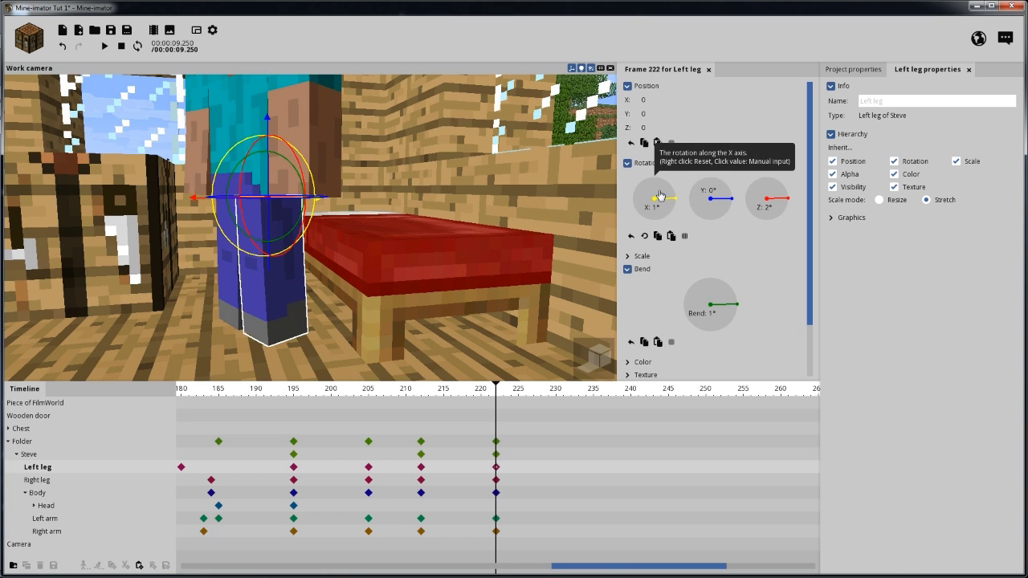
{"action": "key", "text": "BackSpace"}
{"action": "type", "text": "-1"}
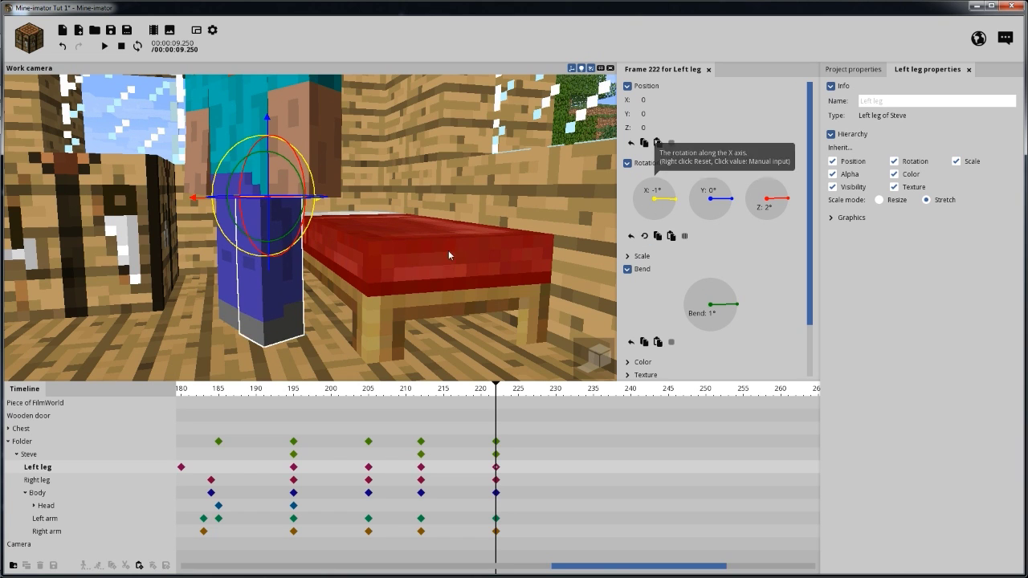
Keyframe Steve's head at frames 212 and 222, rotating it to about 5.9° X and 0° Y at 222, and preview.
{"action": "middle_click_drag", "start_coordinate": [282, 328], "coordinate": [106, 329]}
{"action": "left_click_drag", "start_coordinate": [485, 165], "coordinate": [490, 198]}
{"action": "right_click_drag", "start_coordinate": [490, 198], "coordinate": [450, 164]}
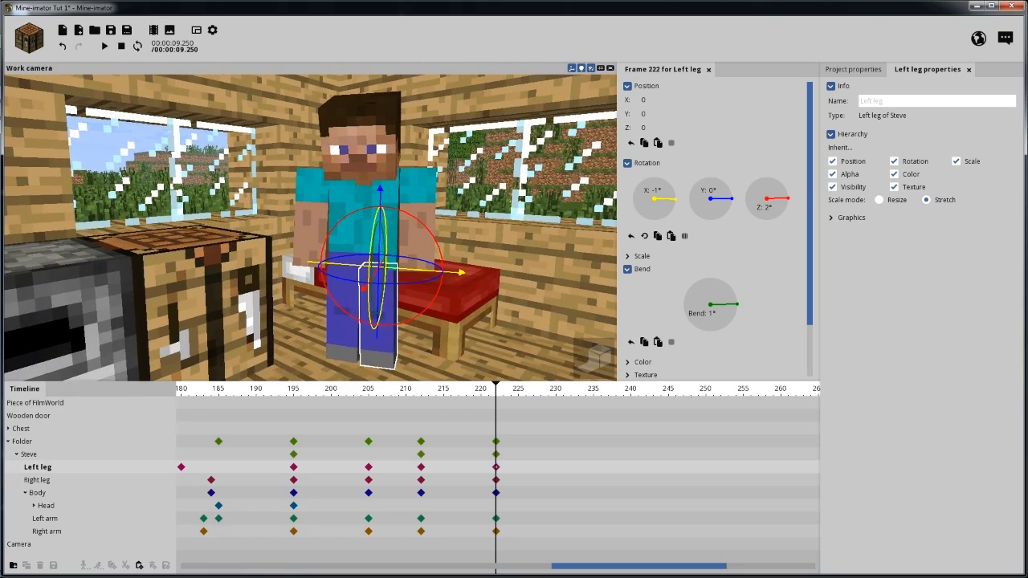
{"action": "left_click", "coordinate": [373, 149]}
{"action": "right_click_drag", "start_coordinate": [473, 219], "coordinate": [347, 224]}
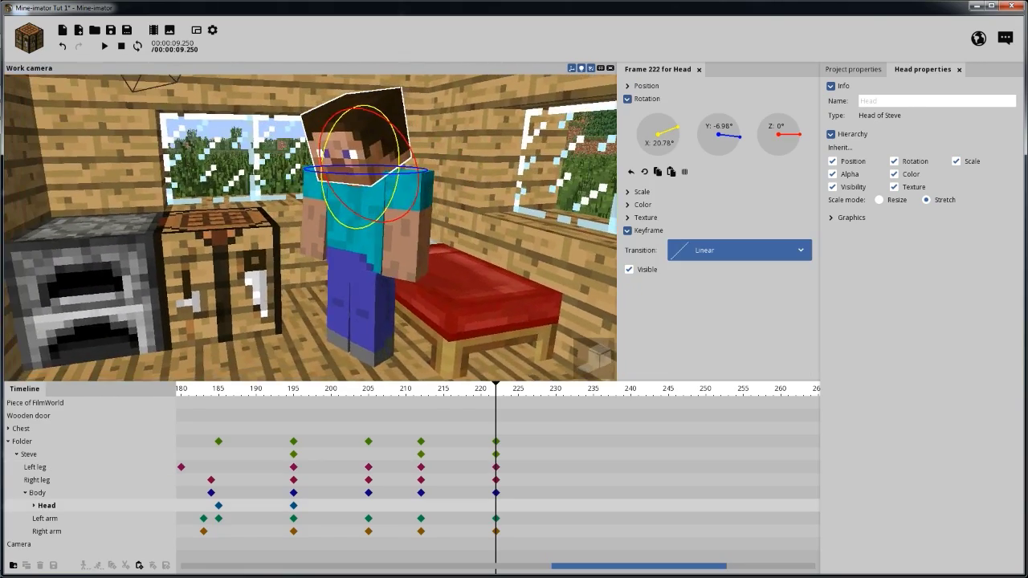
{"action": "left_click", "coordinate": [421, 510]}
{"action": "left_click", "coordinate": [496, 509]}
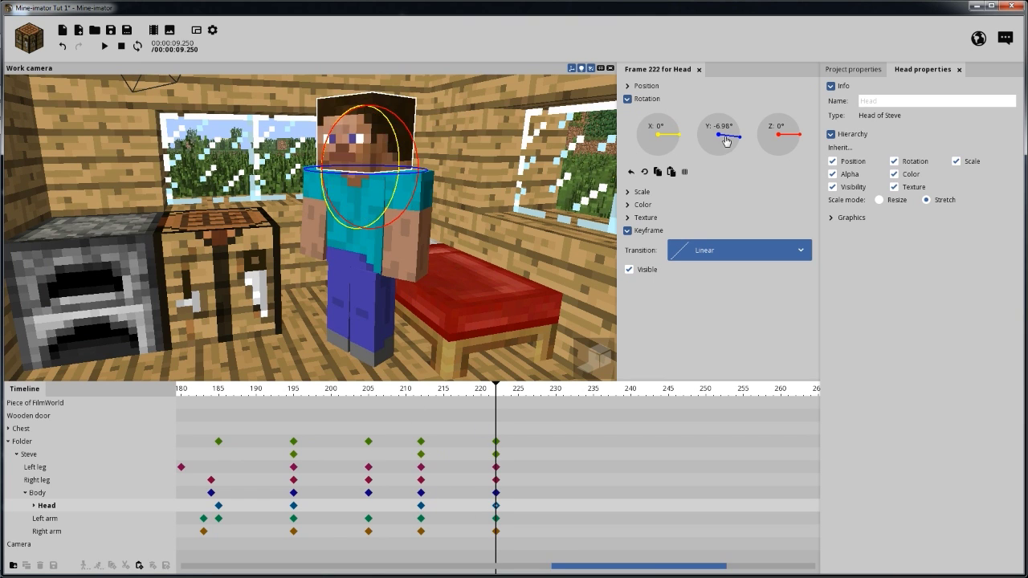
{"action": "right_click_drag", "start_coordinate": [531, 141], "coordinate": [351, 118]}
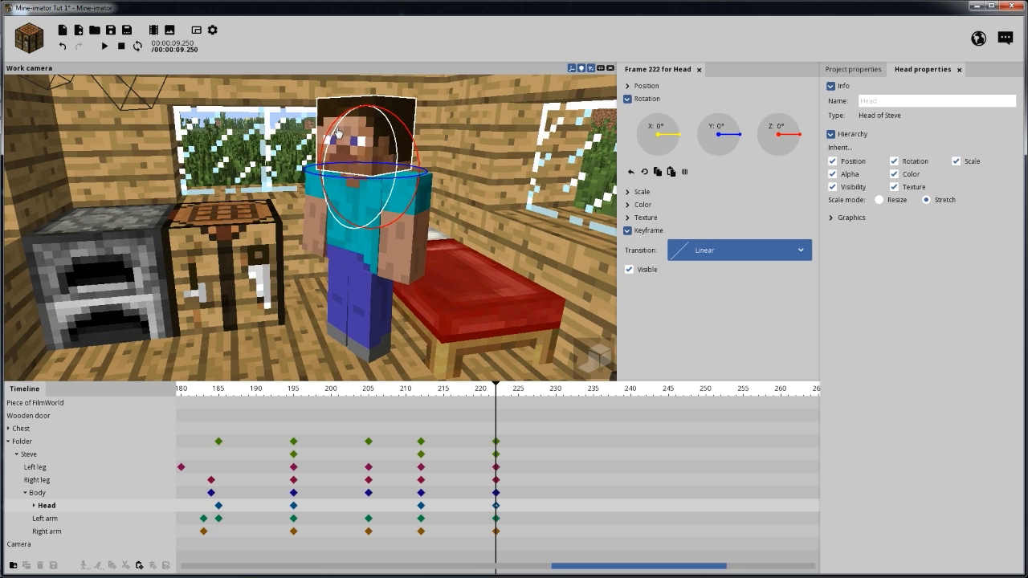
{"action": "left_click_drag", "start_coordinate": [337, 133], "coordinate": [335, 139]}
{"action": "left_click_drag", "start_coordinate": [372, 402], "coordinate": [283, 405]}
{"action": "key", "text": "space"}
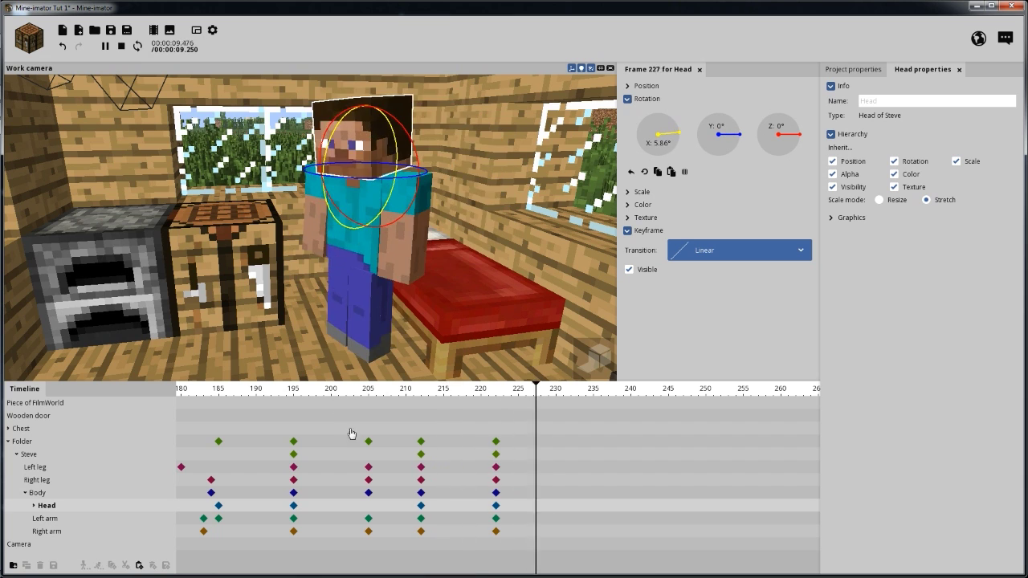
Add a head keyframe at frame 216 with X rotation about -3.5° and a curved easing transition, and play it back.
{"action": "left_click", "coordinate": [424, 396]}
{"action": "left_click_drag", "start_coordinate": [424, 396], "coordinate": [450, 396]}
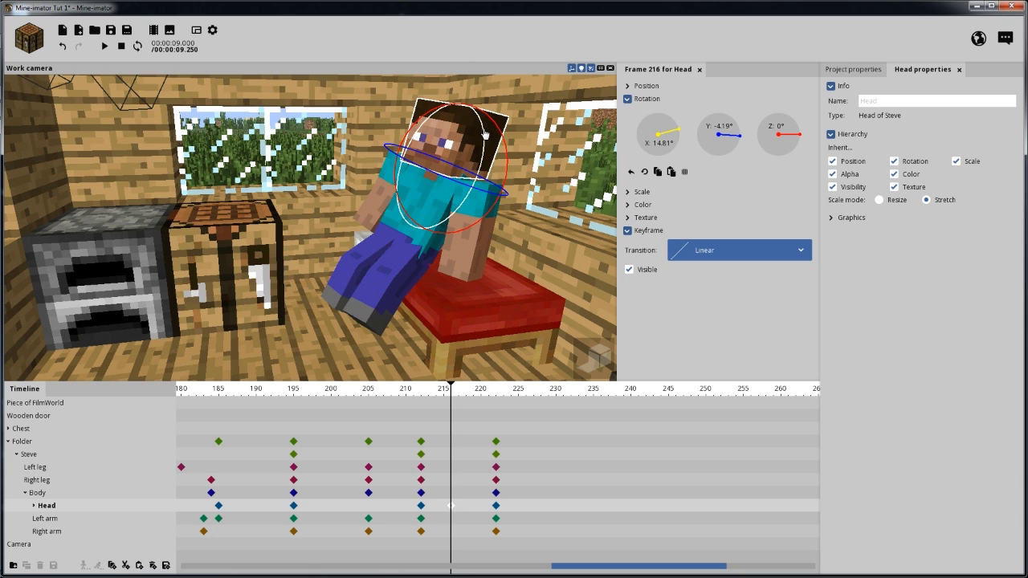
{"action": "left_click_drag", "start_coordinate": [484, 134], "coordinate": [488, 153]}
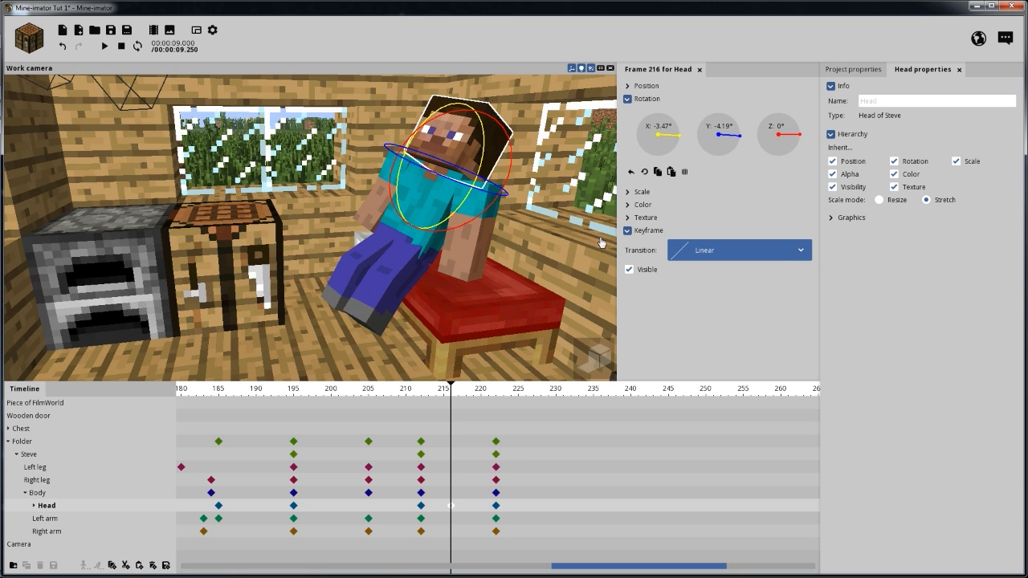
{"action": "left_click", "coordinate": [799, 252]}
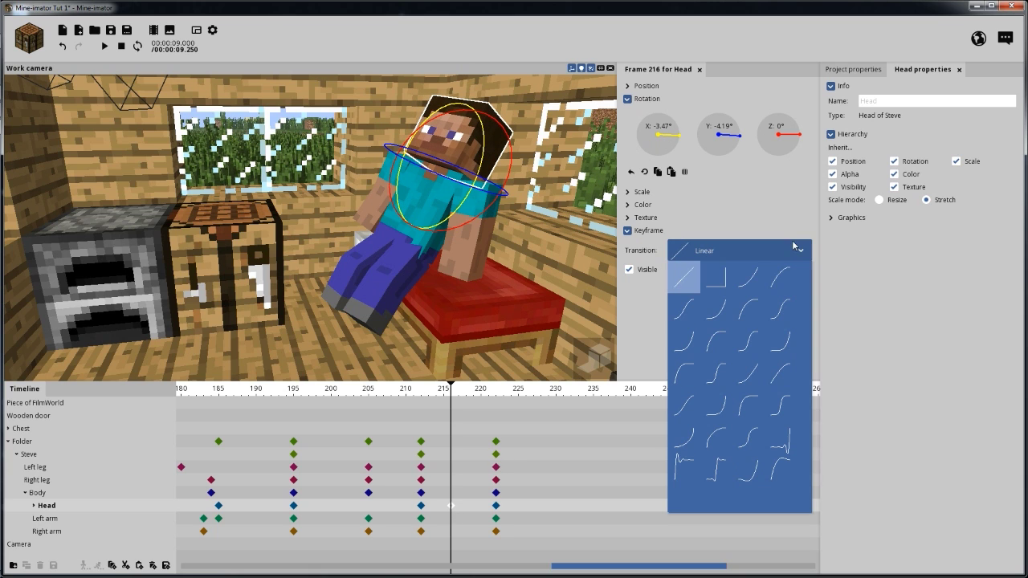
{"action": "left_click", "coordinate": [776, 479]}
{"action": "left_click_drag", "start_coordinate": [428, 390], "coordinate": [366, 390]}
{"action": "key", "text": "space"}
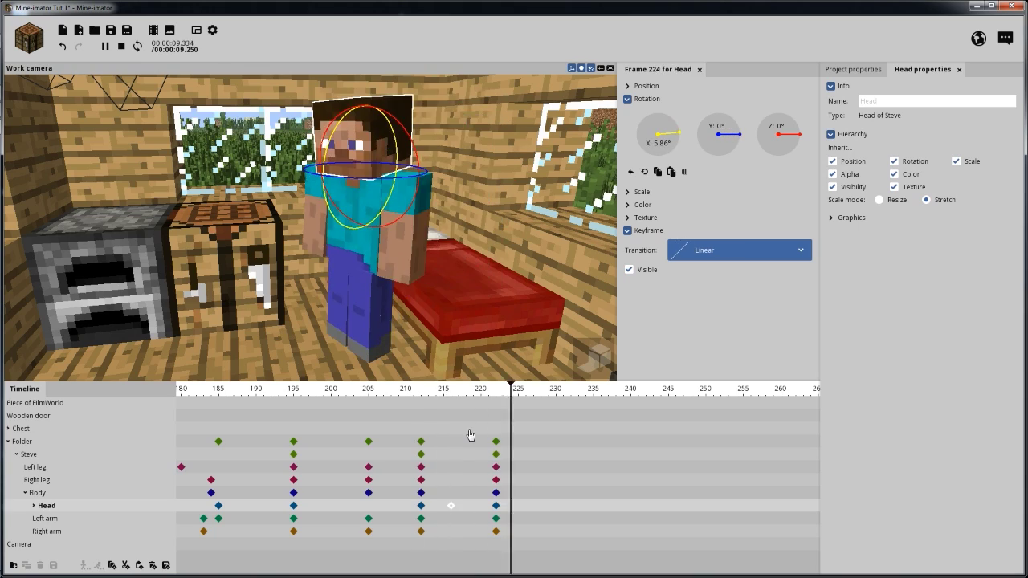
{"action": "key", "text": "space"}
Add a keyframe for Steve's right arm at frame 216 and rotate it to X -2.26° and Z -19.91°.
{"action": "left_click_drag", "start_coordinate": [366, 391], "coordinate": [264, 394]}
{"action": "left_click_drag", "start_coordinate": [567, 289], "coordinate": [392, 306]}
{"action": "scroll", "coordinate": [461, 295], "scroll_direction": "down", "scroll_amount": 3}
{"action": "scroll", "coordinate": [458, 295], "scroll_direction": "down", "scroll_amount": 2}
{"action": "scroll", "coordinate": [452, 293], "scroll_direction": "up", "scroll_amount": 4}
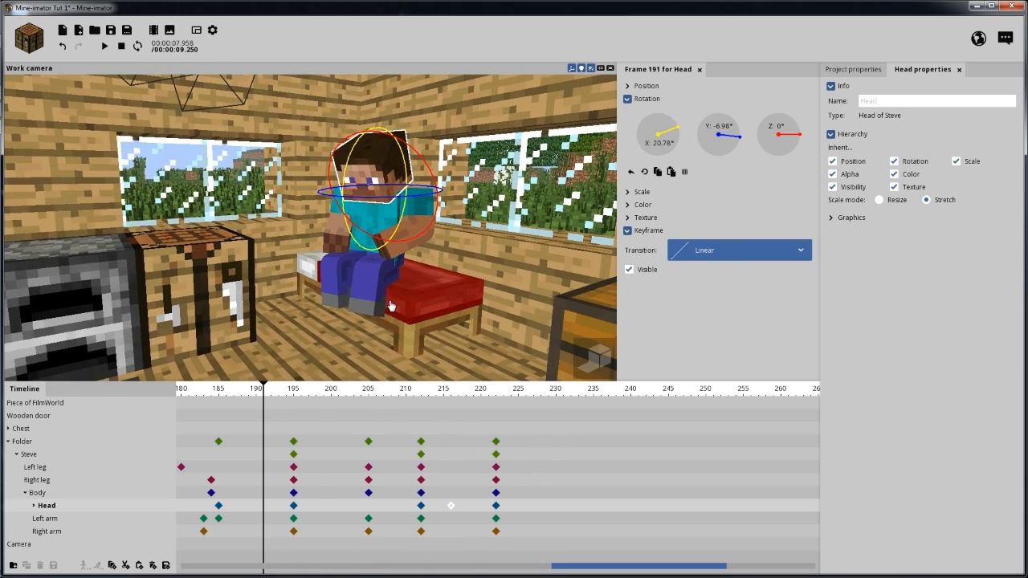
{"action": "scroll", "coordinate": [294, 394], "scroll_direction": "down", "scroll_amount": 3}
{"action": "scroll", "coordinate": [294, 394], "scroll_direction": "up", "scroll_amount": 4}
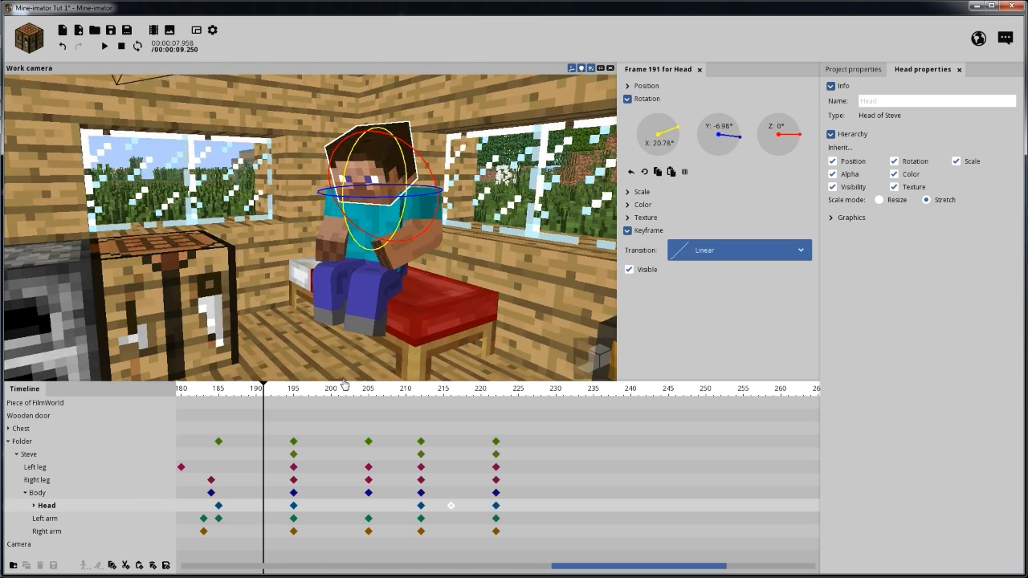
{"action": "left_click_drag", "start_coordinate": [474, 313], "coordinate": [410, 372]}
{"action": "left_click_drag", "start_coordinate": [349, 395], "coordinate": [435, 422]}
{"action": "left_click", "coordinate": [451, 539]}
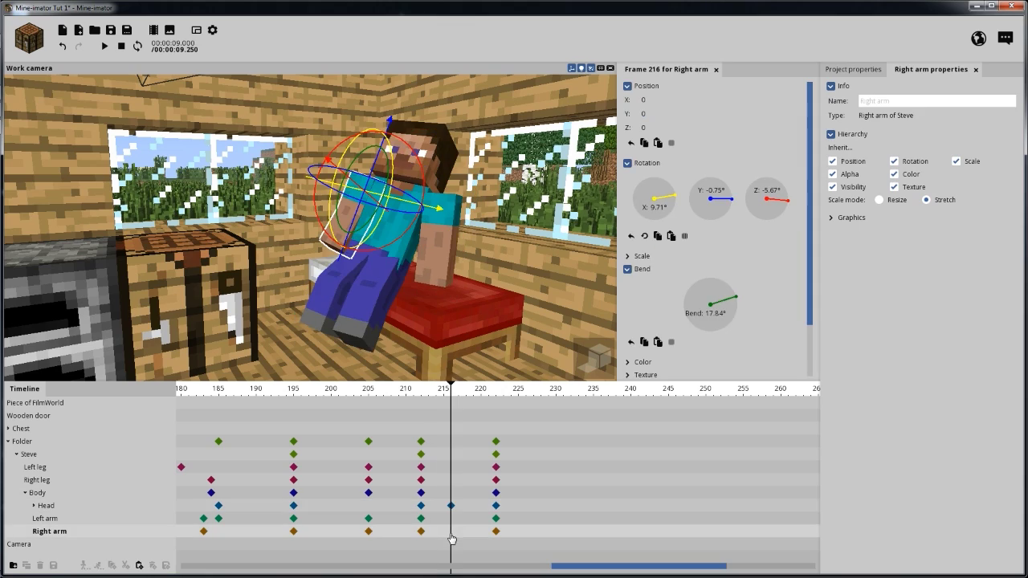
{"action": "left_click_drag", "start_coordinate": [462, 289], "coordinate": [514, 317]}
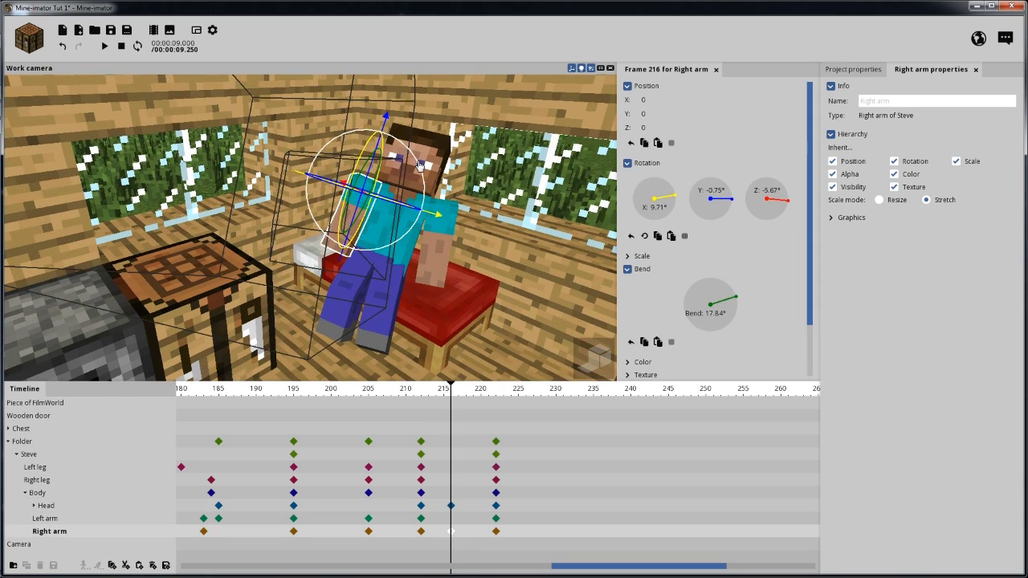
{"action": "middle_click_drag", "start_coordinate": [425, 182], "coordinate": [376, 137]}
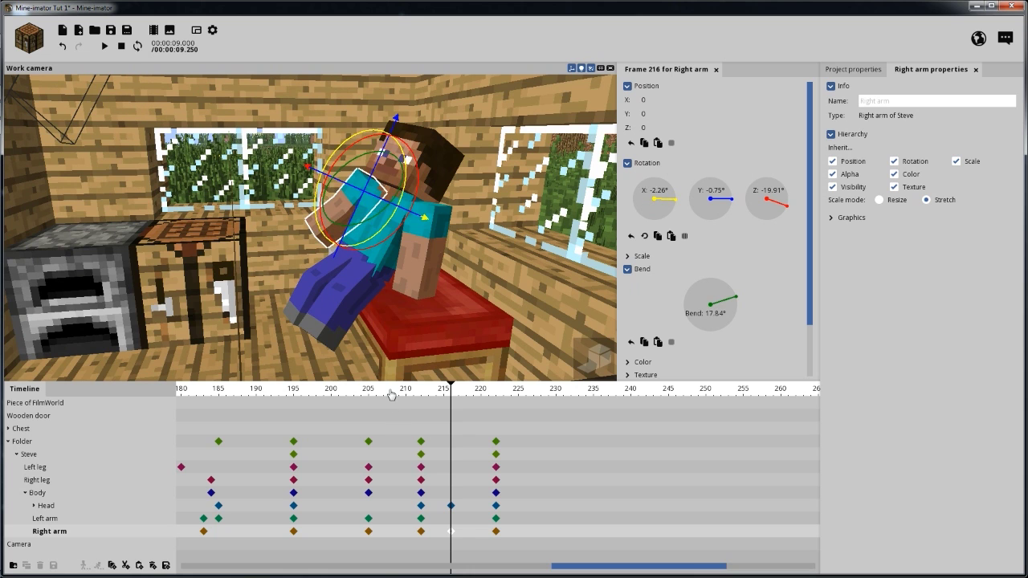
Play back the stand-up motion from frame 202 to check the right arm, and save the project.
{"action": "left_click_drag", "start_coordinate": [390, 394], "coordinate": [346, 394]}
{"action": "key", "text": "space"}
{"action": "key", "text": "space"}
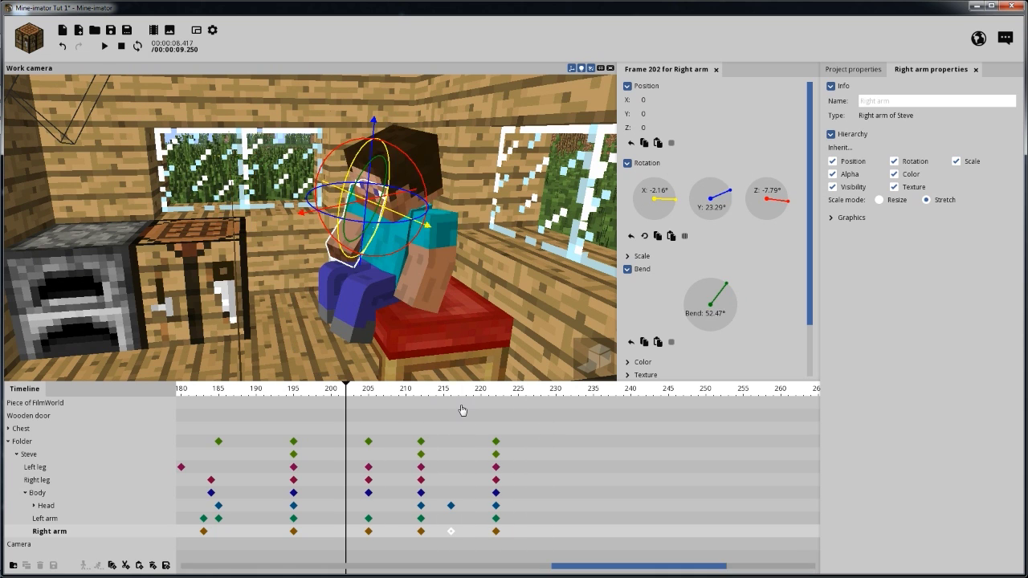
{"action": "key", "text": "space"}
{"action": "key", "text": "space"}
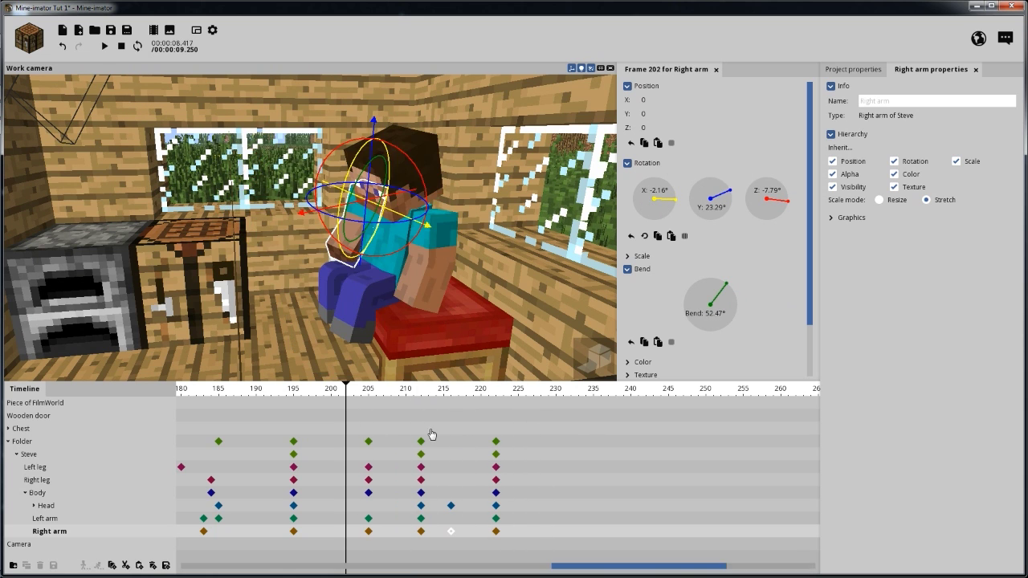
{"action": "left_click", "coordinate": [111, 33]}
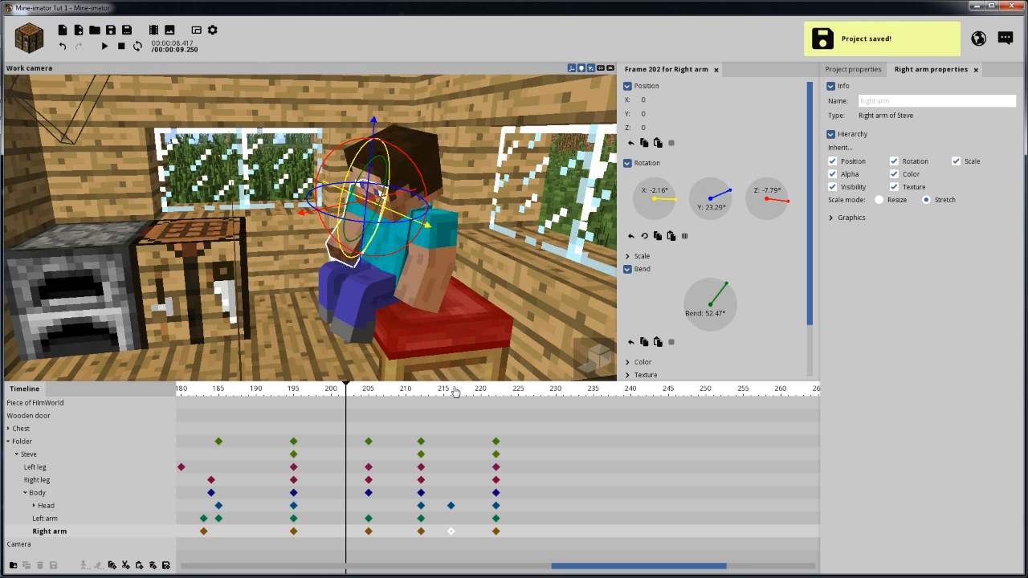
Show the whole keyframe range in the timeline and preview the getting-up animation from frame 66 in a wider view.
{"action": "left_click_drag", "start_coordinate": [453, 392], "coordinate": [417, 405]}
{"action": "scroll", "coordinate": [403, 396], "scroll_direction": "down", "scroll_amount": 5}
{"action": "left_click_drag", "start_coordinate": [381, 317], "coordinate": [429, 317]}
{"action": "left_click_drag", "start_coordinate": [306, 323], "coordinate": [299, 325]}
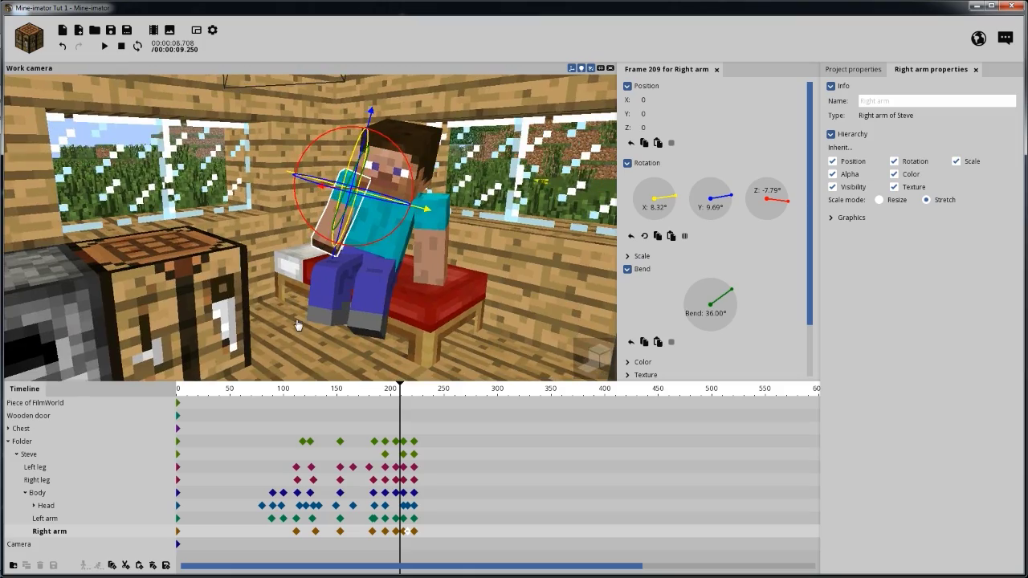
{"action": "scroll", "coordinate": [392, 299], "scroll_direction": "down", "scroll_amount": 2}
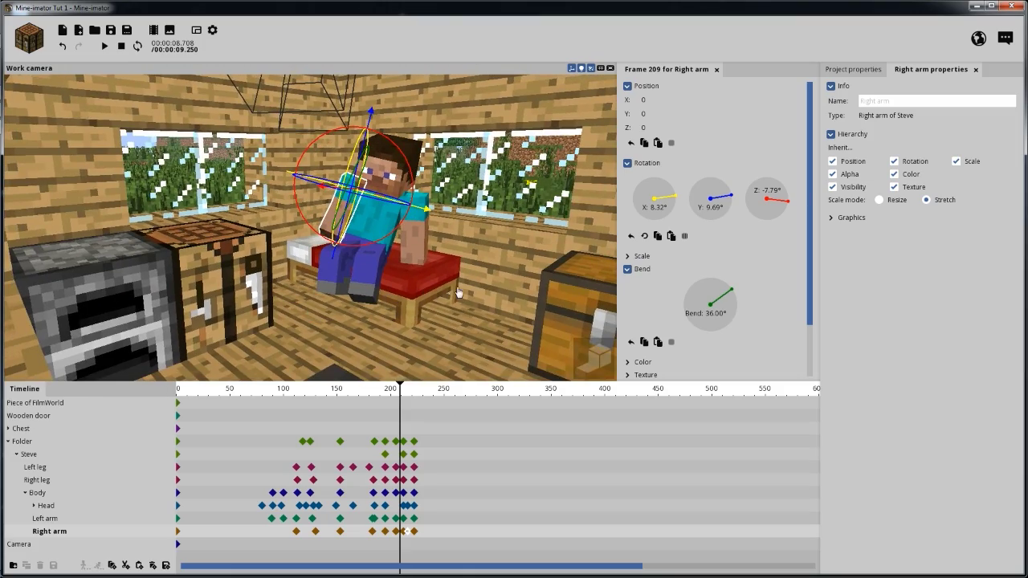
{"action": "middle_click_drag", "start_coordinate": [458, 293], "coordinate": [495, 251]}
{"action": "left_click_drag", "start_coordinate": [399, 393], "coordinate": [245, 401]}
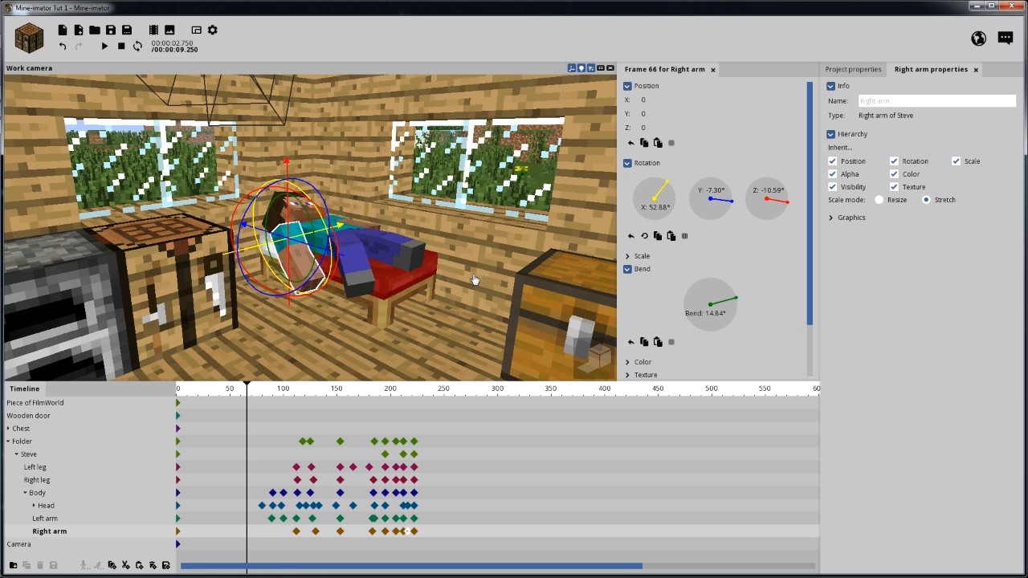
{"action": "middle_click_drag", "start_coordinate": [474, 280], "coordinate": [463, 274]}
{"action": "key", "text": "space"}
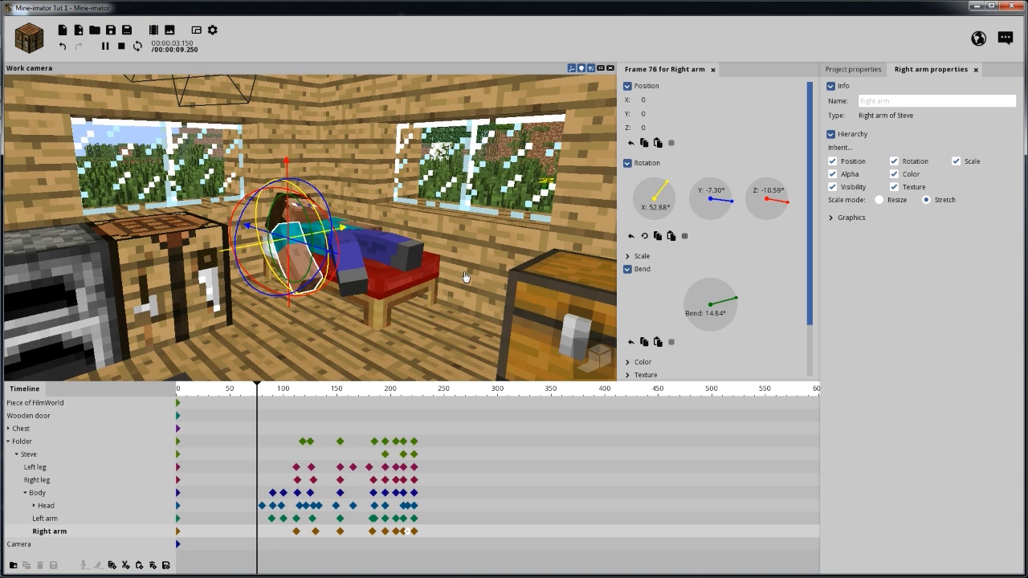
{"action": "key", "text": "space"}
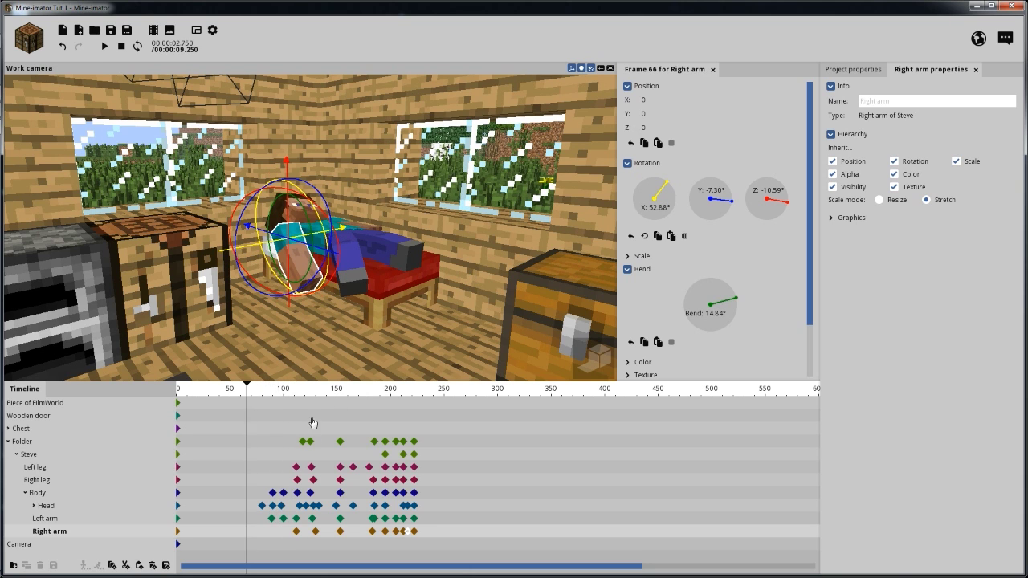
Select the Piece of FilmWorld instance at frame 56 and save the project.
{"action": "left_click", "coordinate": [312, 414]}
{"action": "left_click_drag", "start_coordinate": [304, 394], "coordinate": [236, 397]}
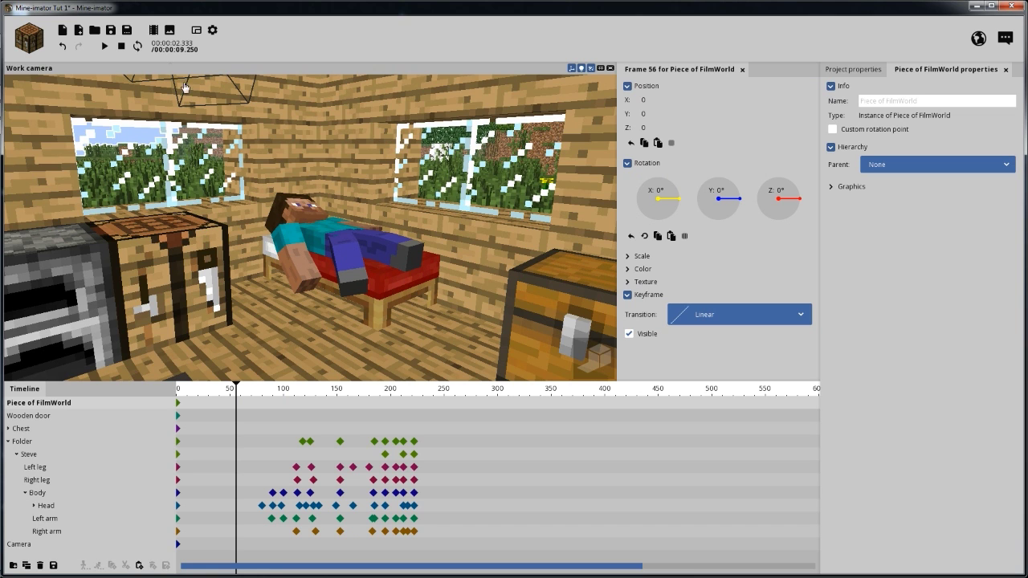
{"action": "left_click", "coordinate": [114, 35]}
Play the full animation repeatedly to review Steve waking up, sitting on the bed and standing upright.
{"action": "left_click_drag", "start_coordinate": [273, 395], "coordinate": [245, 391]}
{"action": "key", "text": "space"}
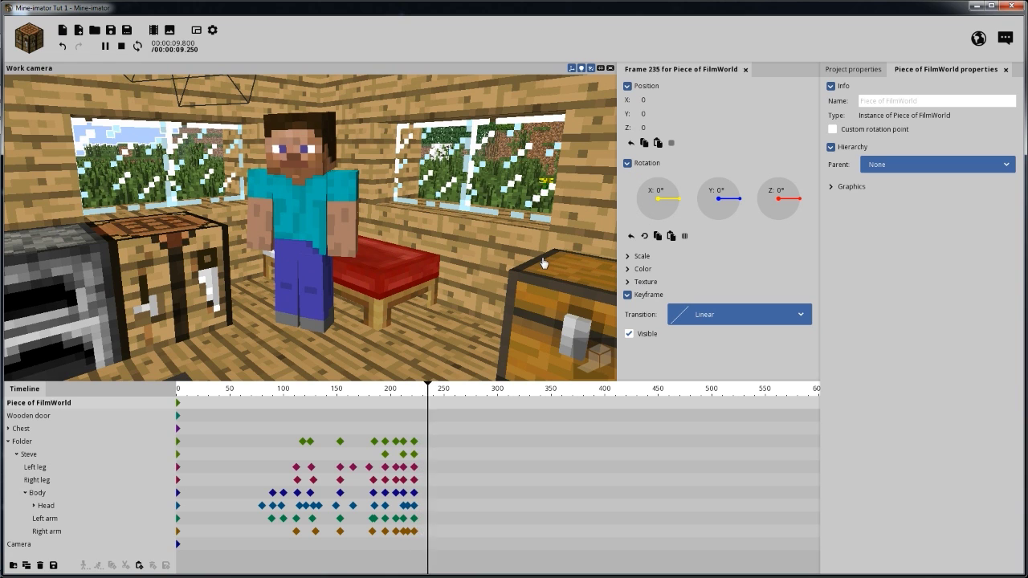
{"action": "key", "text": "space"}
{"action": "left_click_drag", "start_coordinate": [351, 391], "coordinate": [397, 416]}
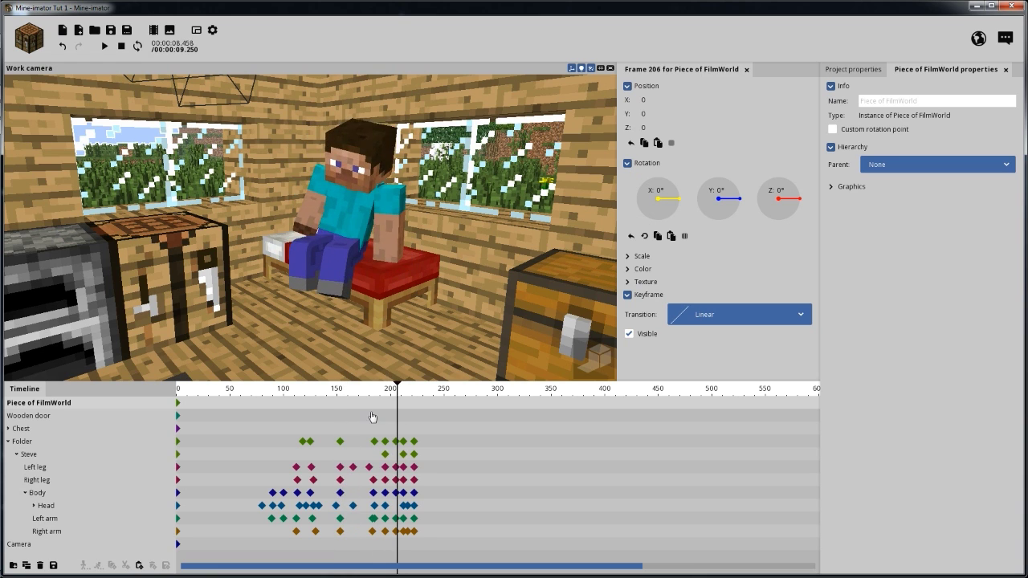
{"action": "left_click_drag", "start_coordinate": [275, 418], "coordinate": [251, 405]}
{"action": "key", "text": "space"}
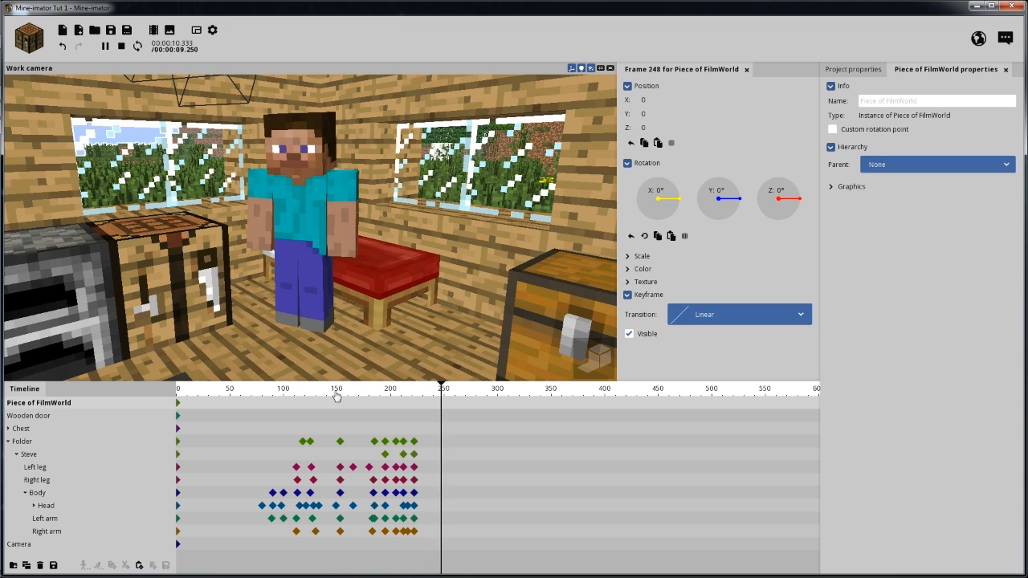
{"action": "key", "text": "space"}
{"action": "key", "text": "space"}
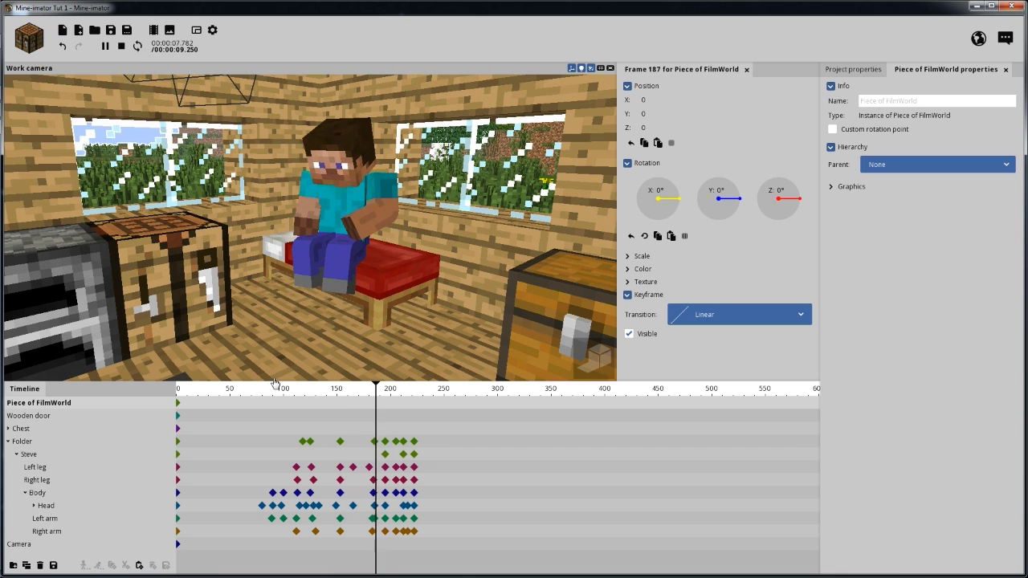
Move the playhead to frame 247, past Steve's last keyframes, and view his standing pose from a higher angle.
{"action": "left_click", "coordinate": [402, 395]}
{"action": "left_click_drag", "start_coordinate": [409, 394], "coordinate": [441, 396]}
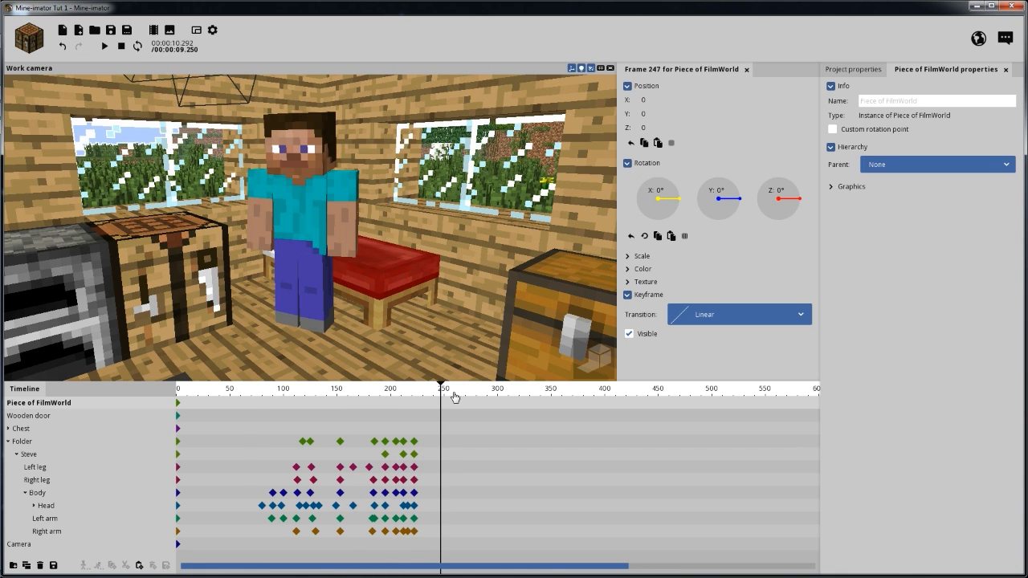
{"action": "left_click_drag", "start_coordinate": [413, 271], "coordinate": [447, 260]}
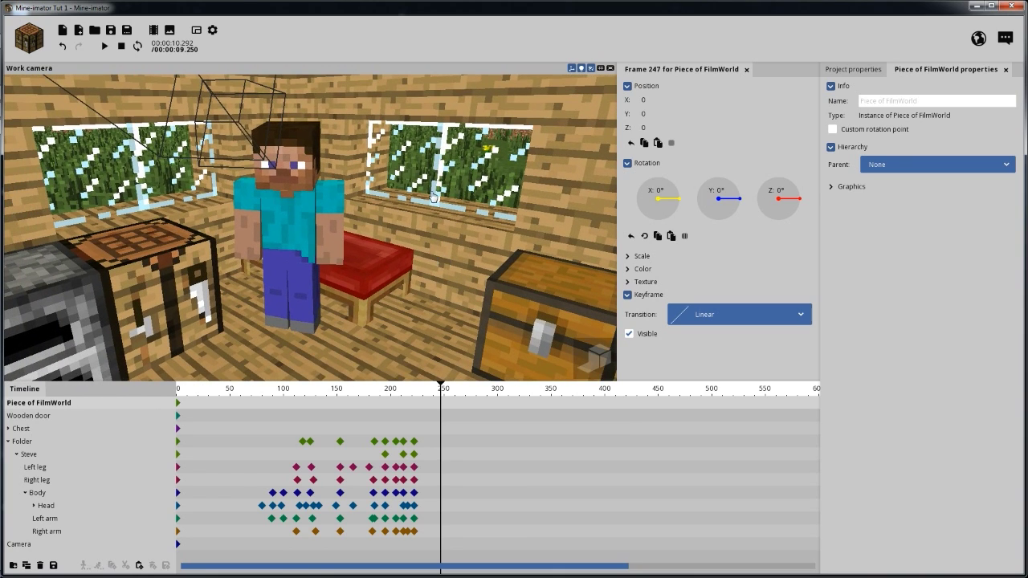